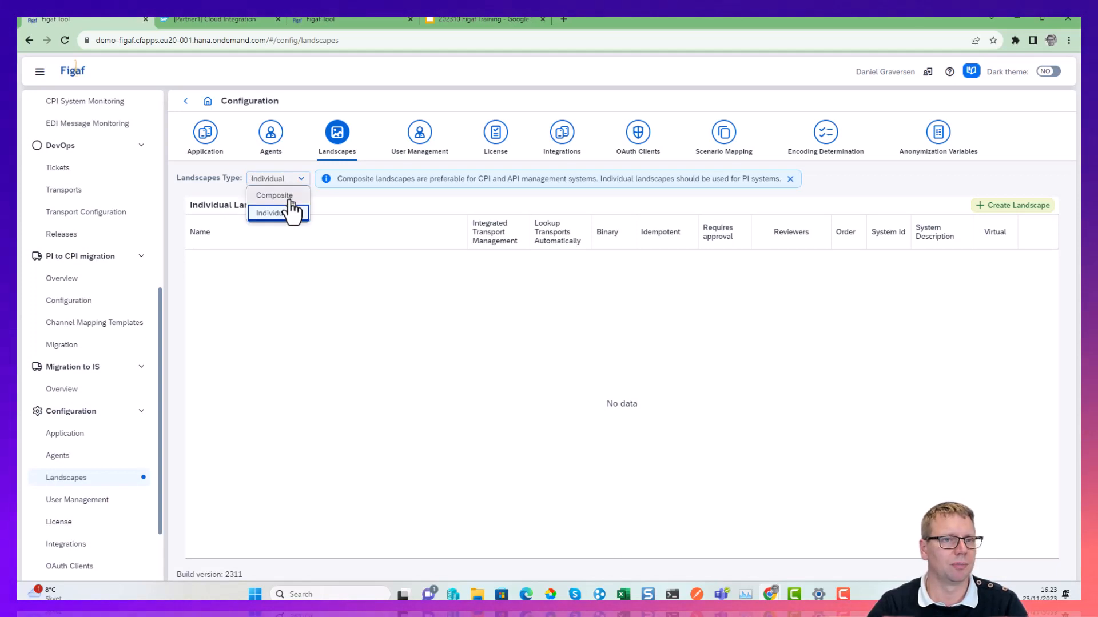
Start a new composite CPI landscape and assign the Dev-CI agent to its first two environments.
click(289, 196)
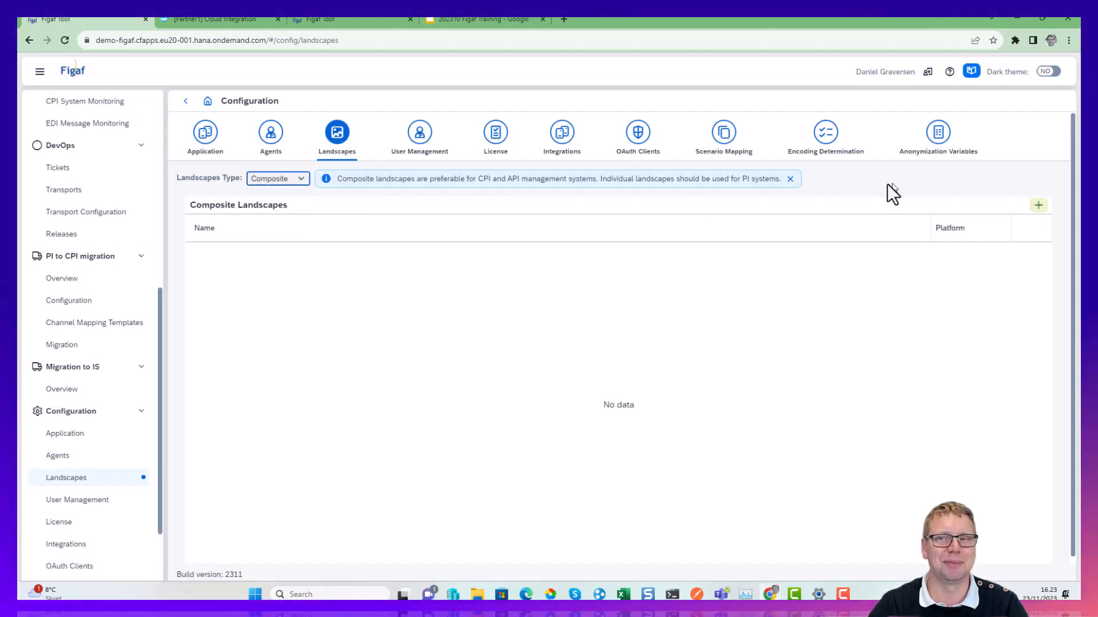
click(1038, 207)
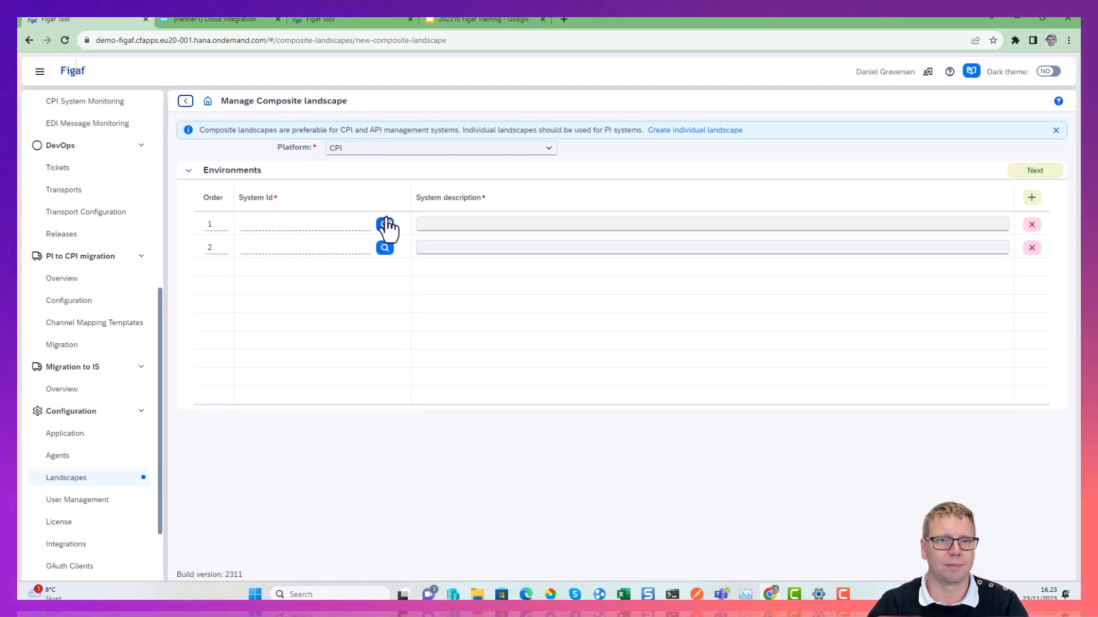
click(385, 226)
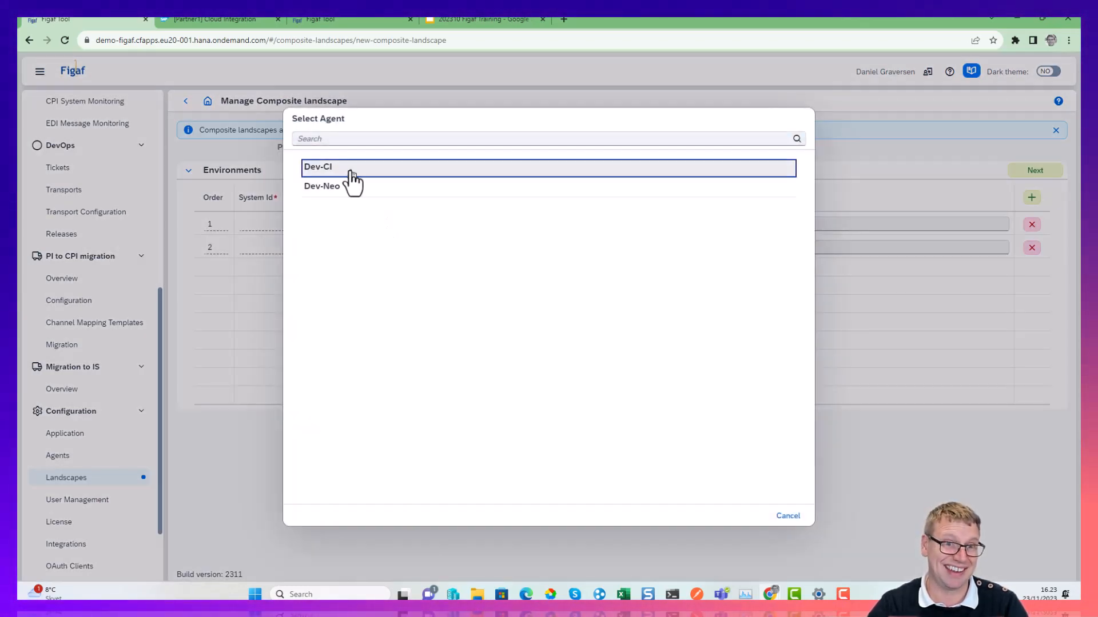
click(352, 169)
click(383, 248)
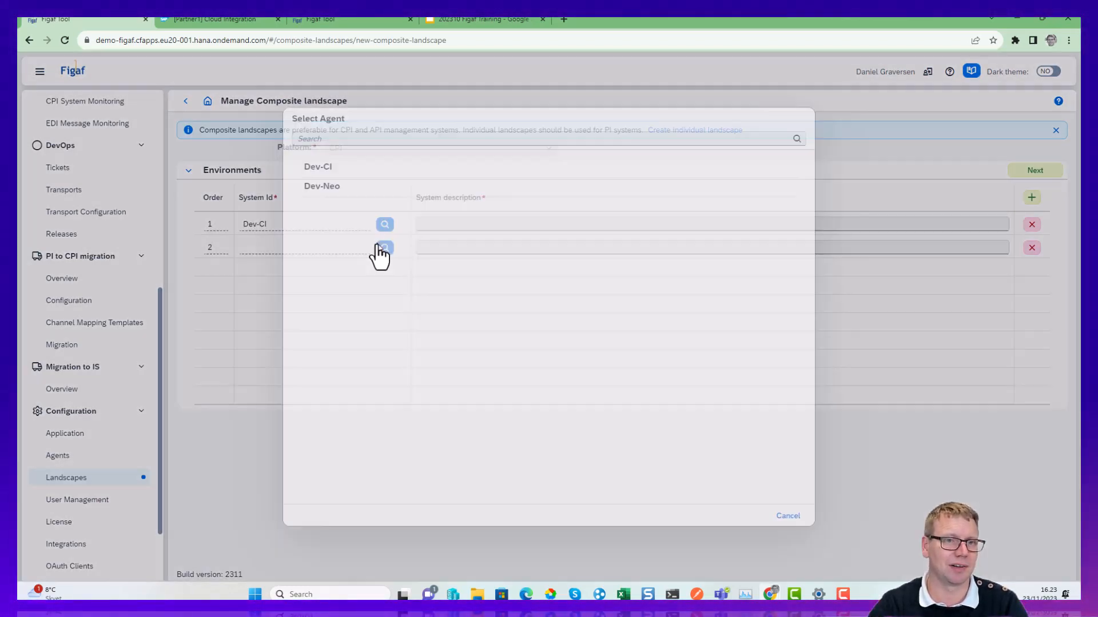
click(352, 166)
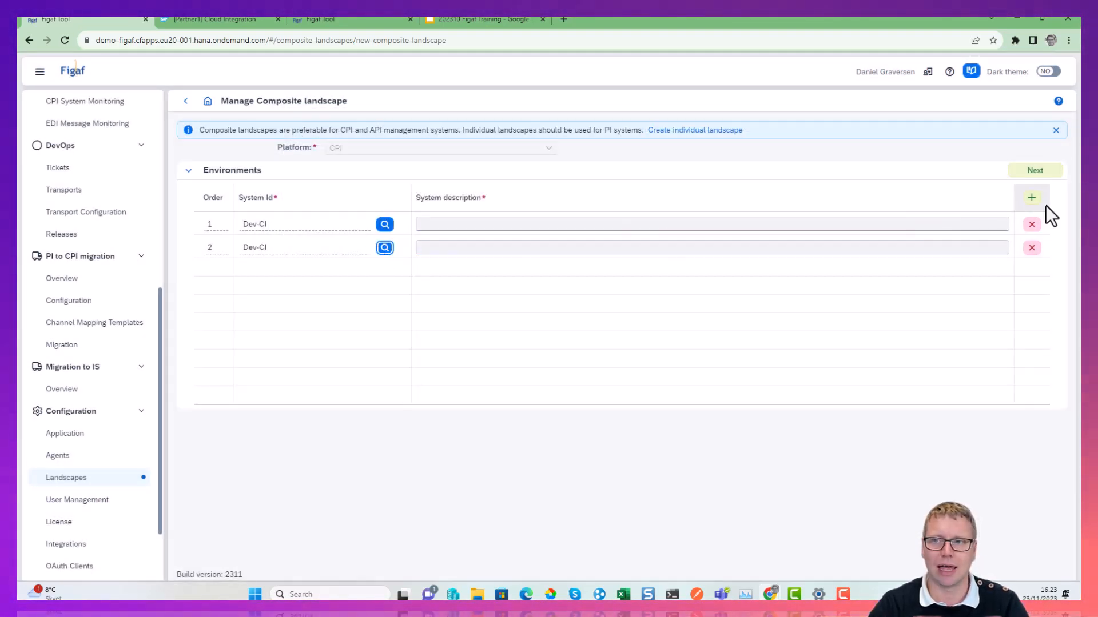
Add a third environment to the landscape and assign the Dev-Neo agent to it.
click(1032, 198)
click(385, 270)
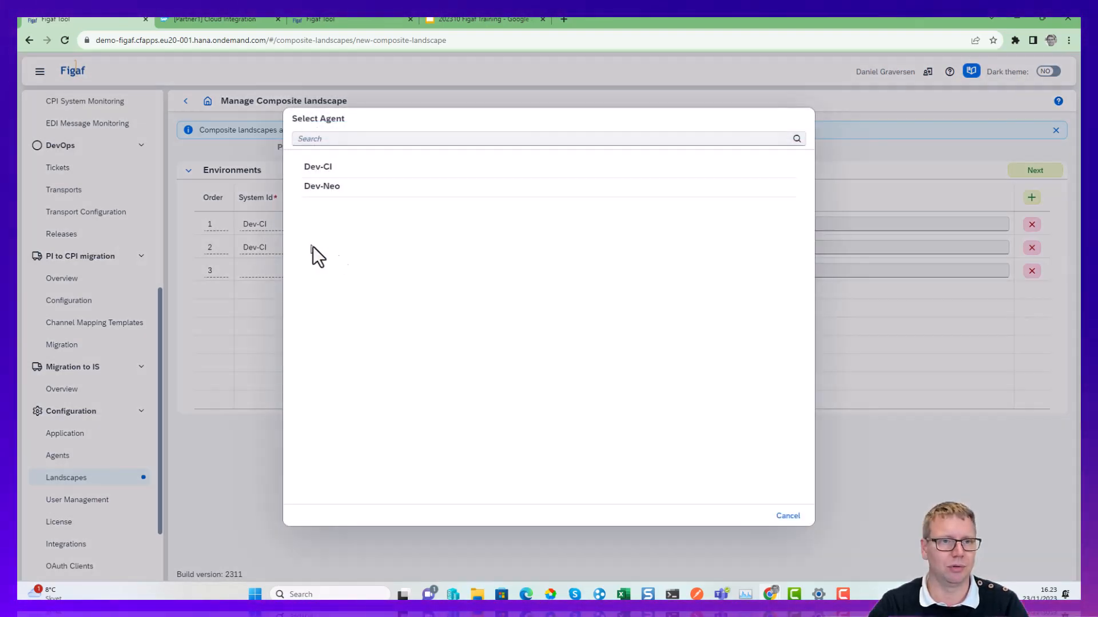
click(331, 188)
Describe the first environment as DEV and the second as QADEMO.
click(509, 224)
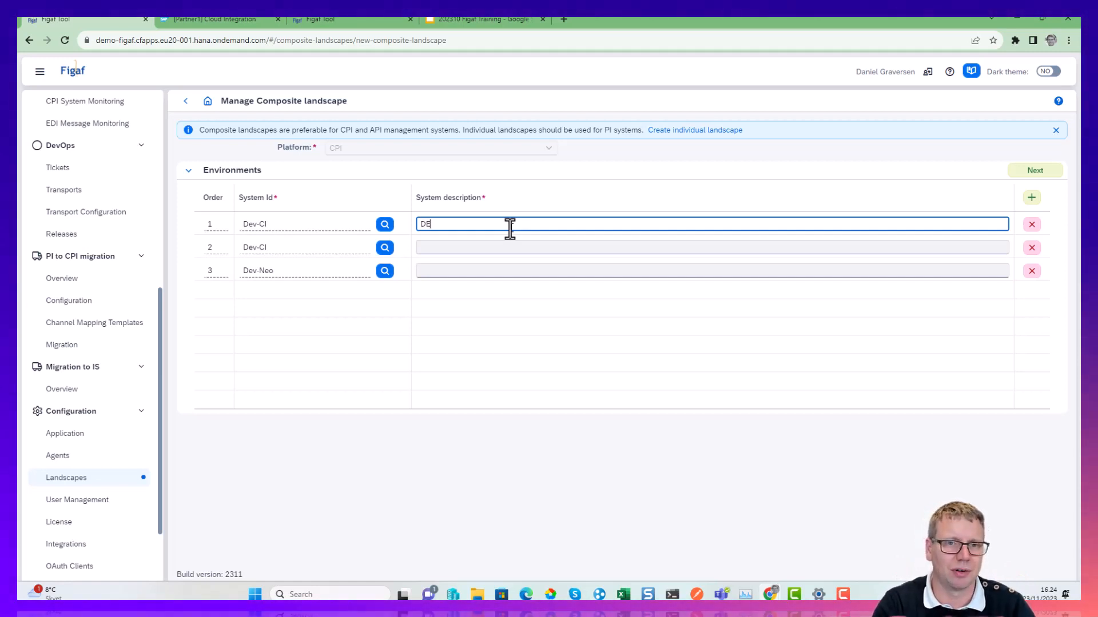
key(Tab)
key(Tab)
key(Tab)
key(Tab)
key(Tab)
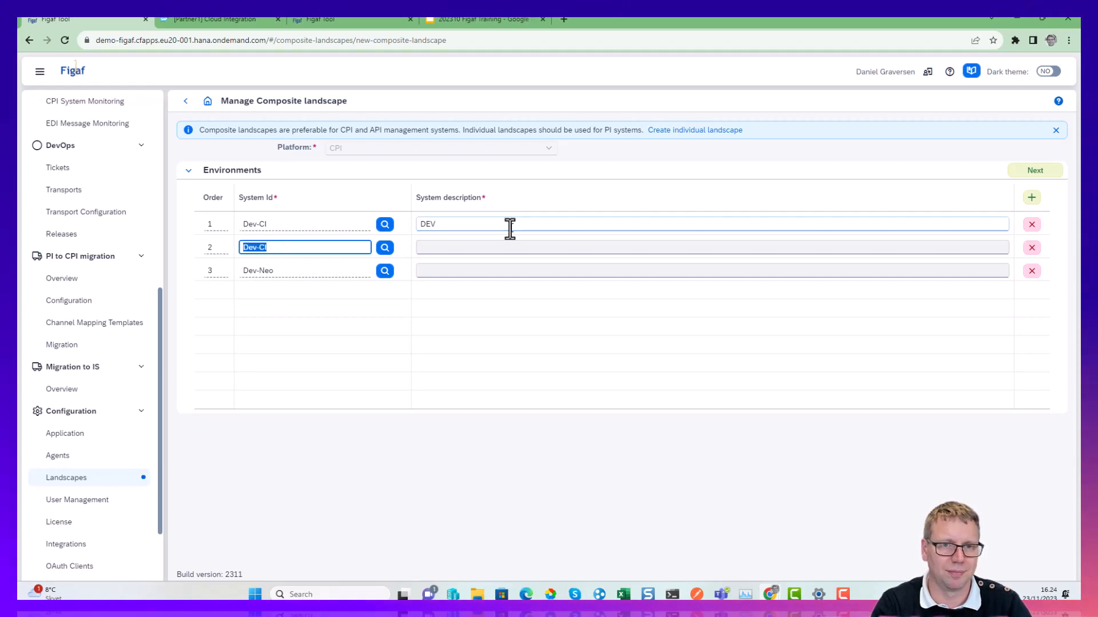
text(QA)
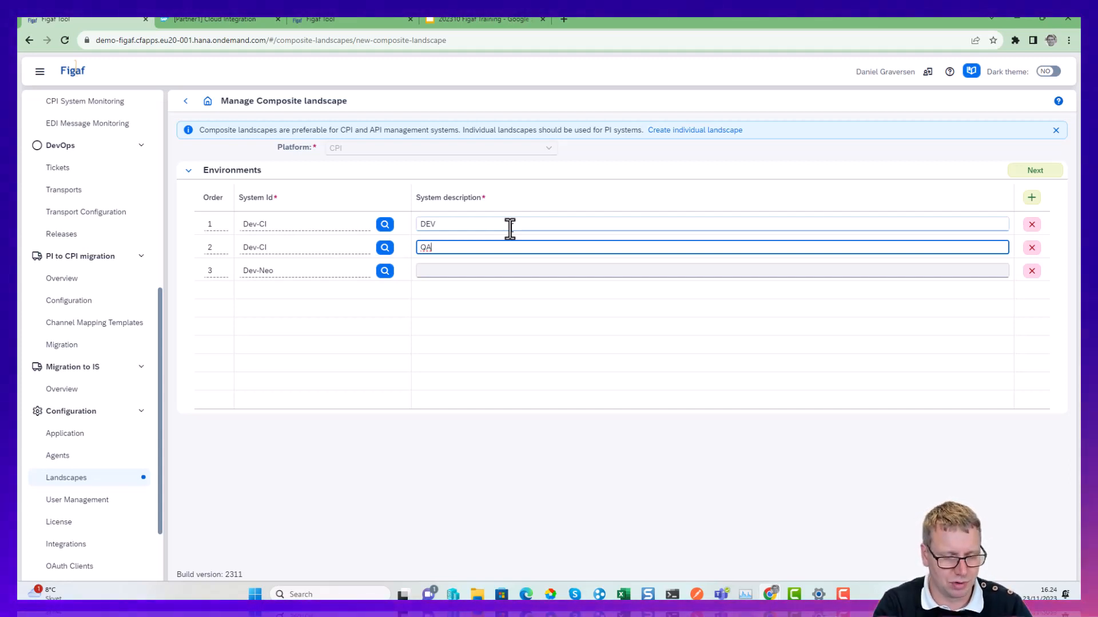
text(DE)
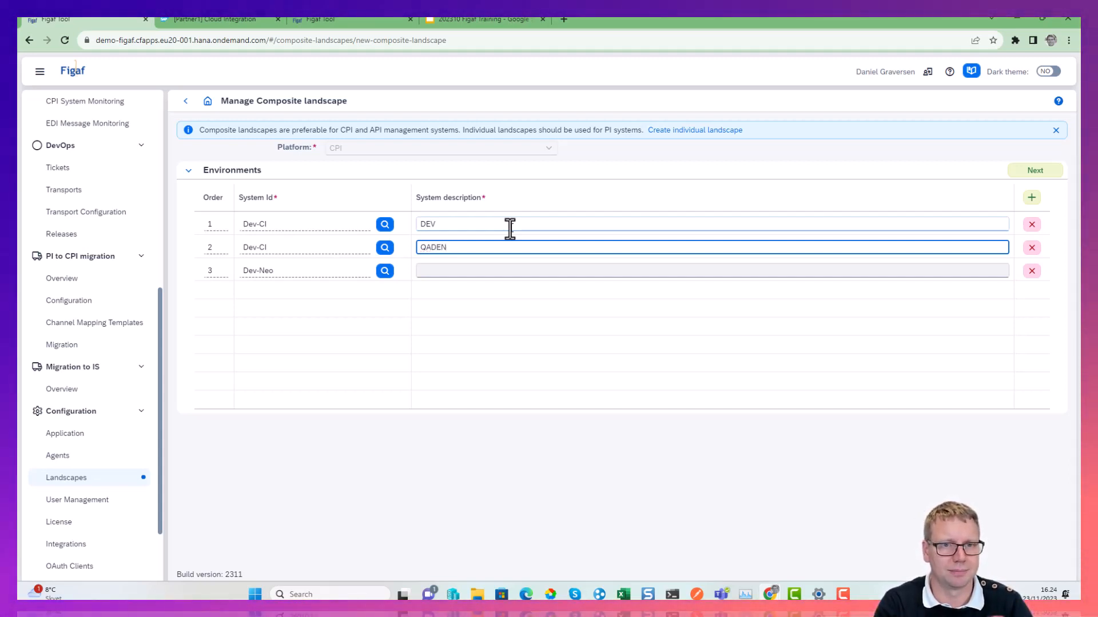
text(MO)
key(Tab)
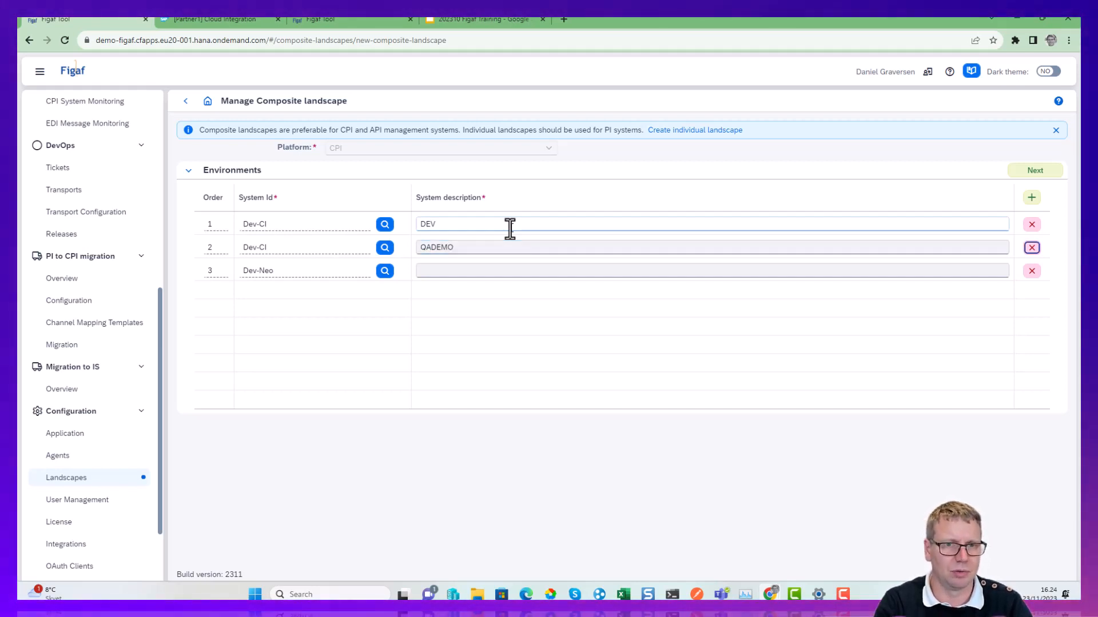
Describe the third environment as PROD and proceed to the transport landscape settings.
key(Tab)
key(Tab)
key(Tab)
key(Tab)
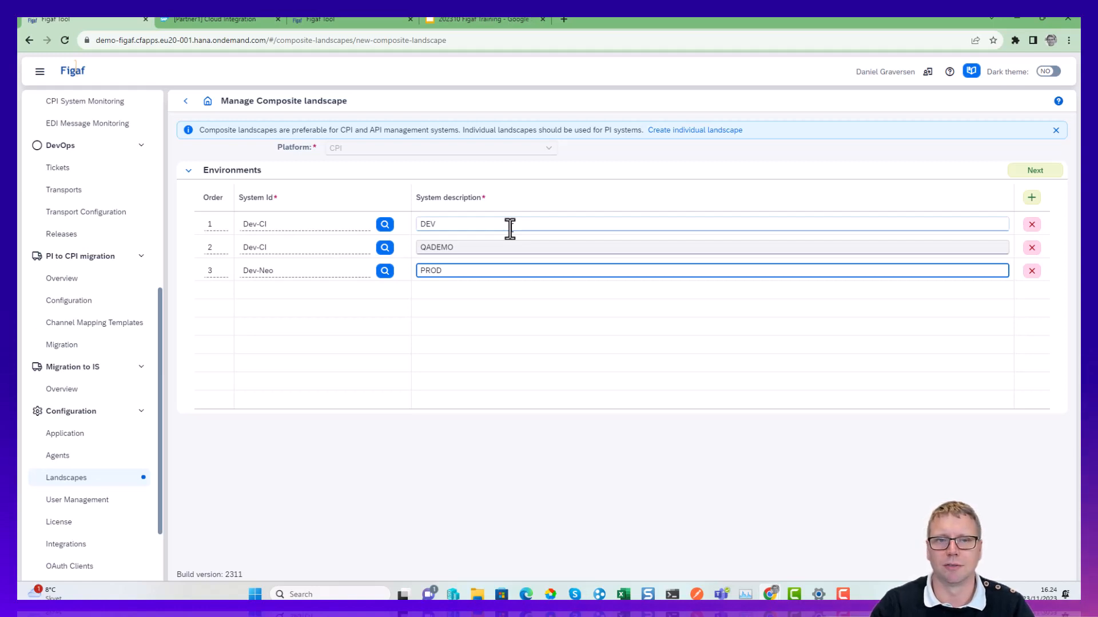
click(1040, 171)
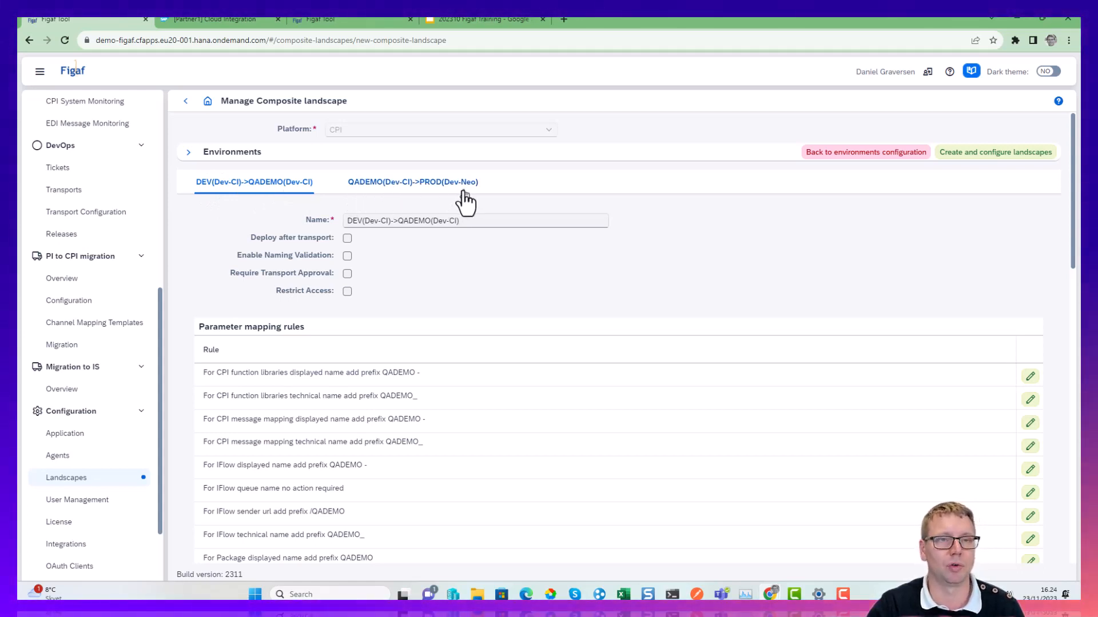
For the DEV to QADEMO landscape, enable deployment after transport and require transport approval with the first listed user as reviewer.
click(347, 240)
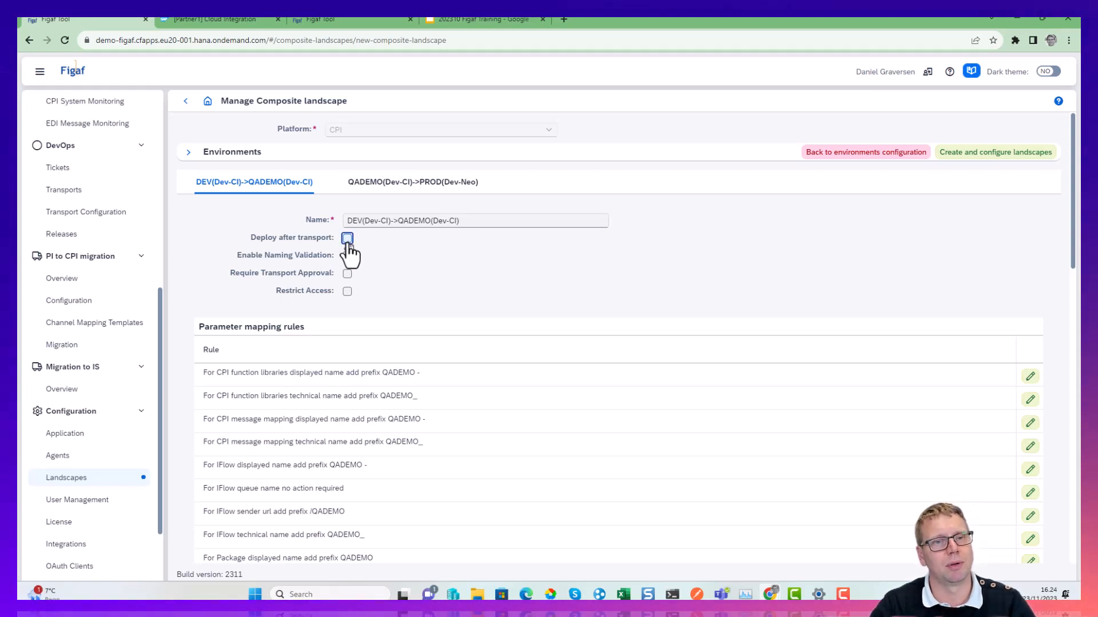
click(348, 257)
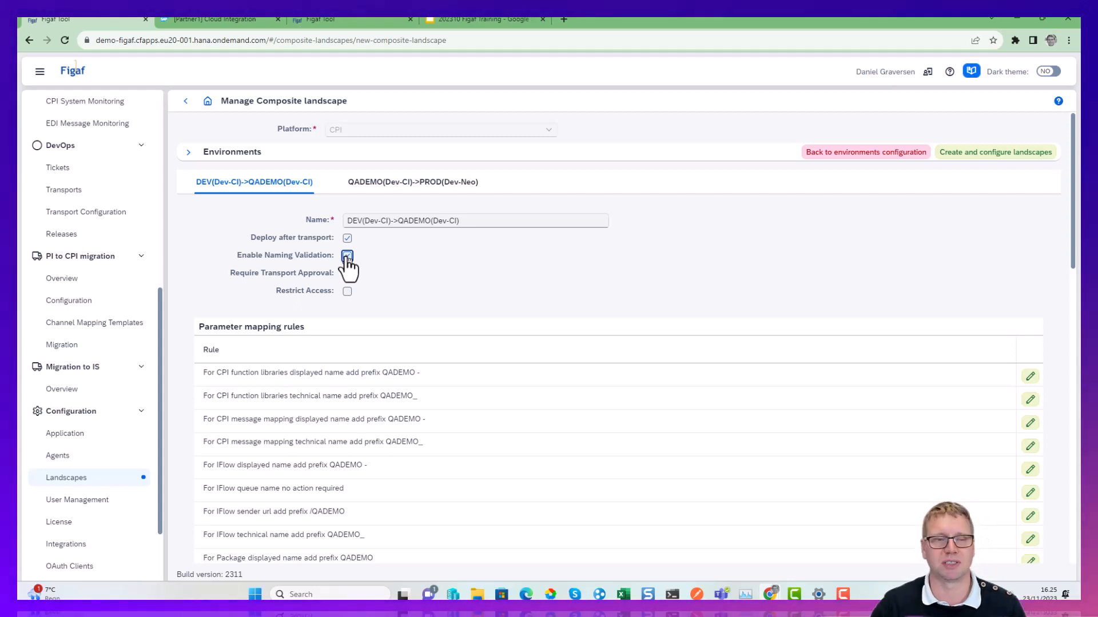
click(347, 256)
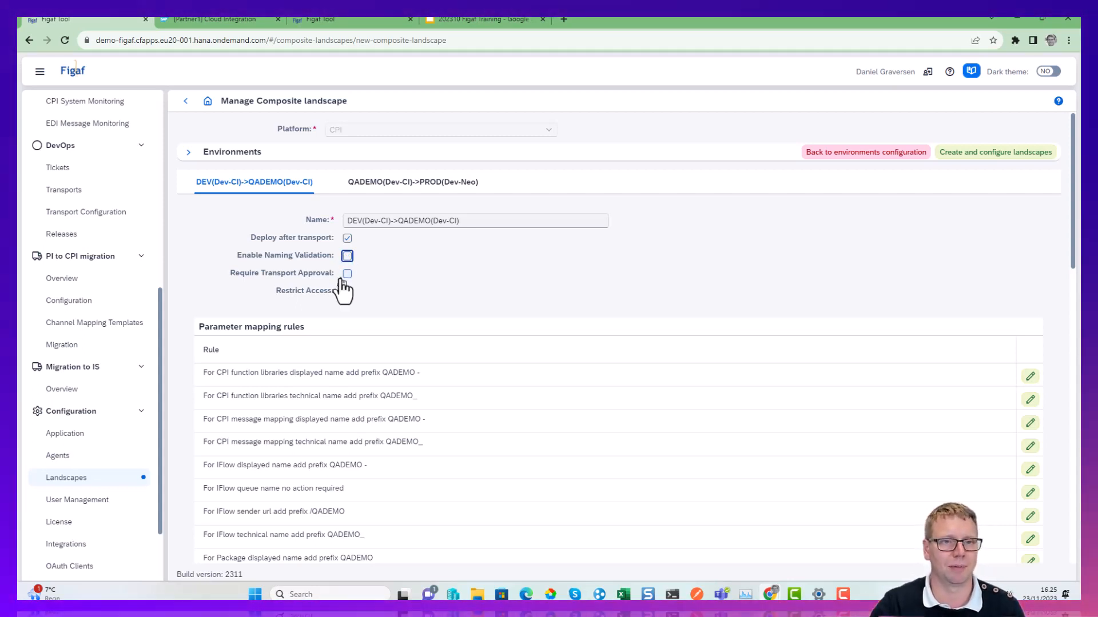
click(346, 275)
click(601, 293)
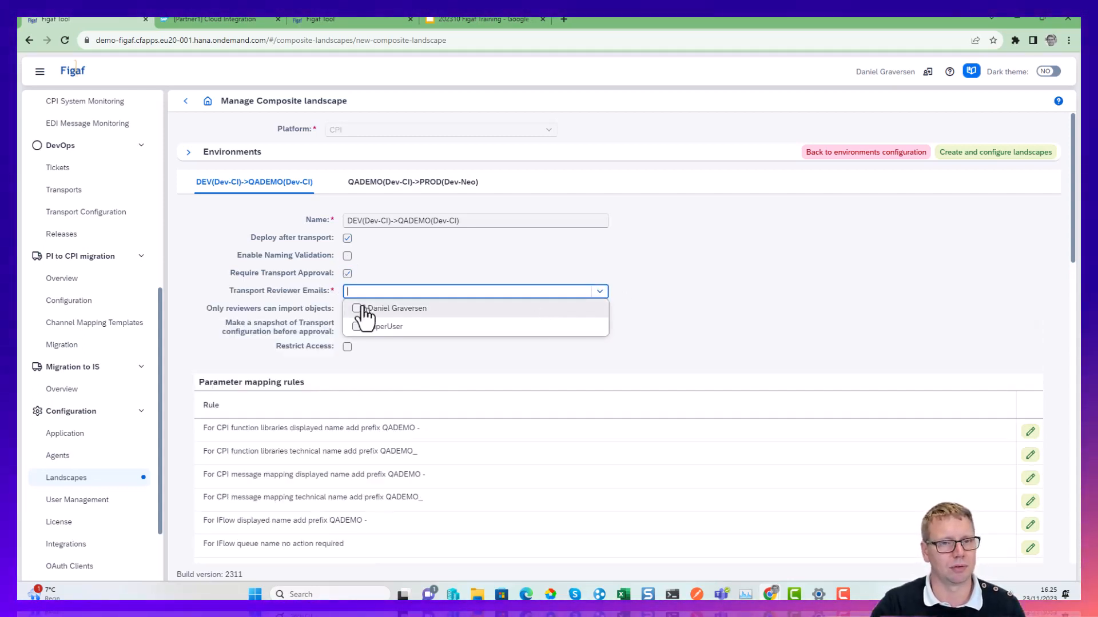
click(372, 308)
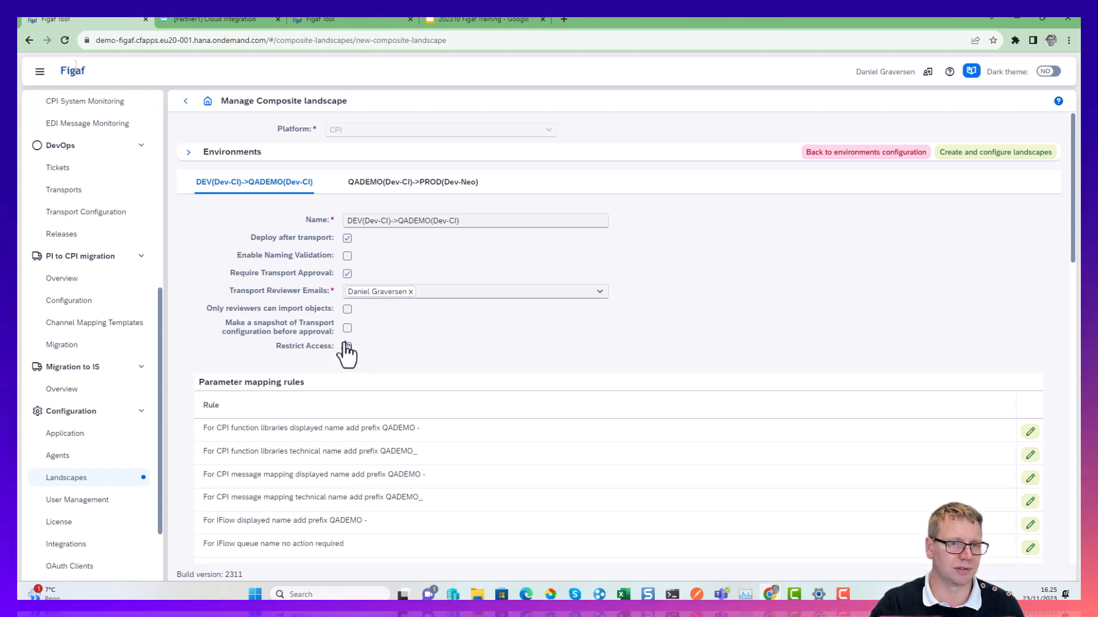
Review the parameter mapping rules of the DEV to QADEMO landscape and those of the QADEMO to PROD landscape.
scroll(346, 350, down, 1)
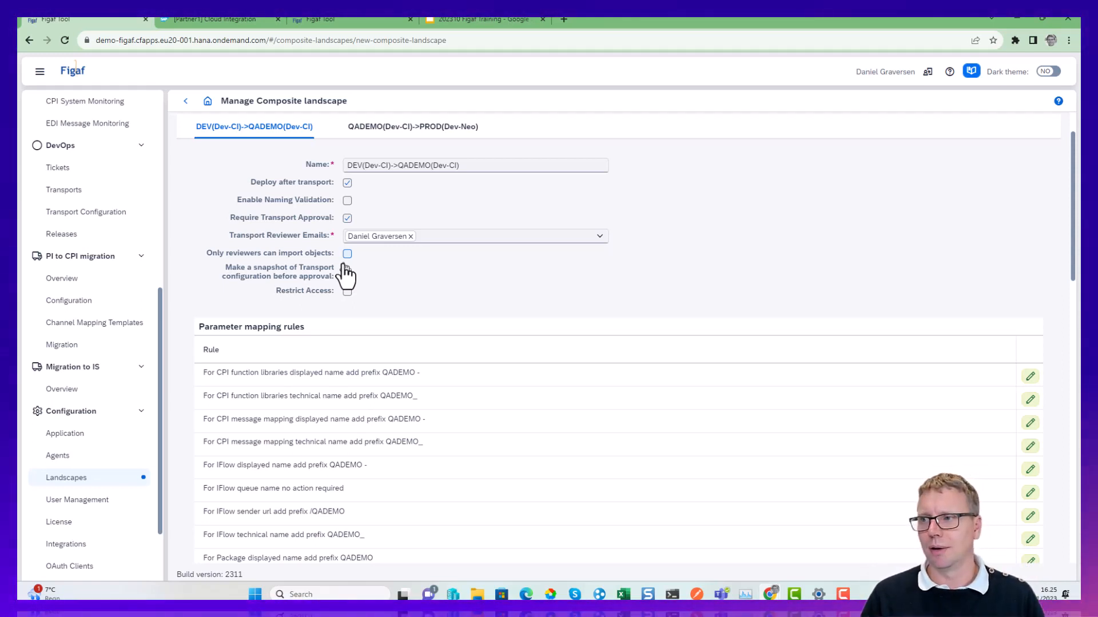
scroll(338, 303, down, 2)
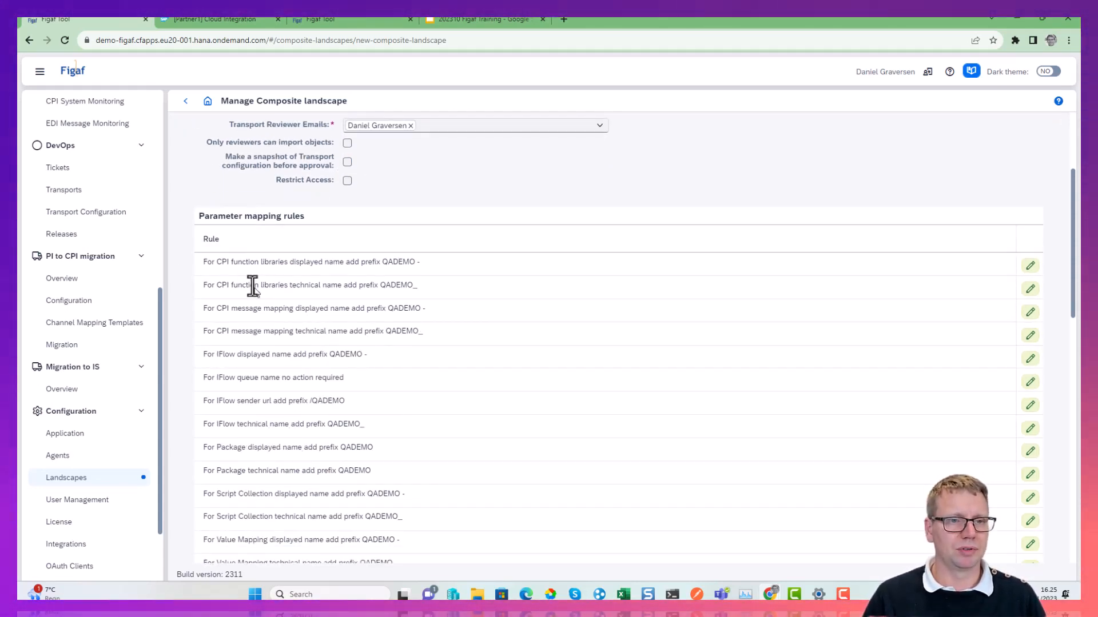
drag(208, 263, 410, 262)
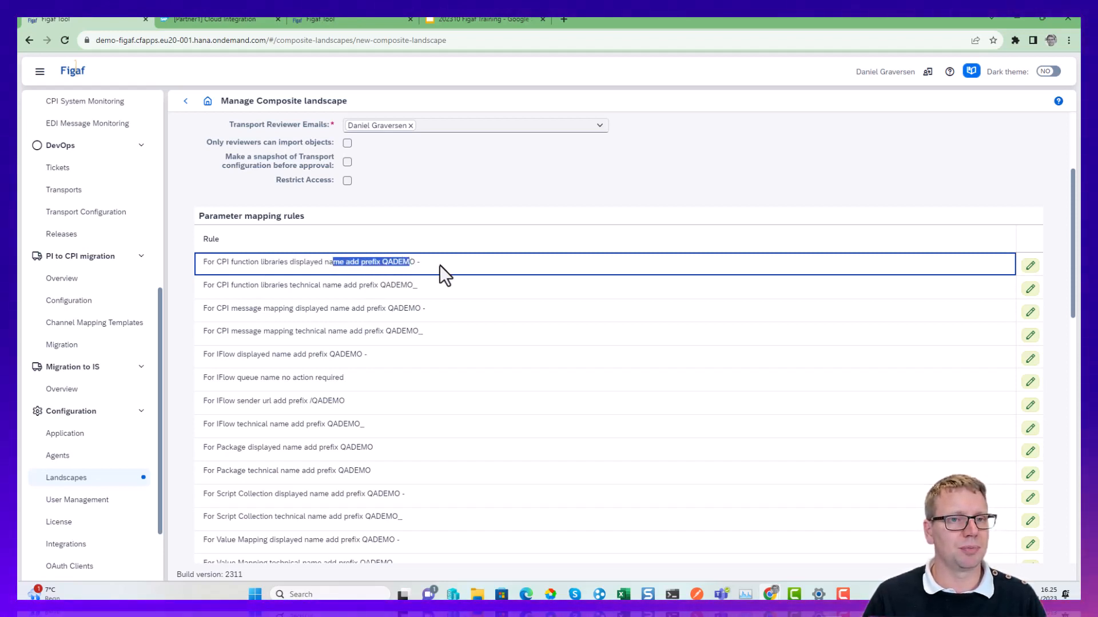
drag(333, 262, 417, 280)
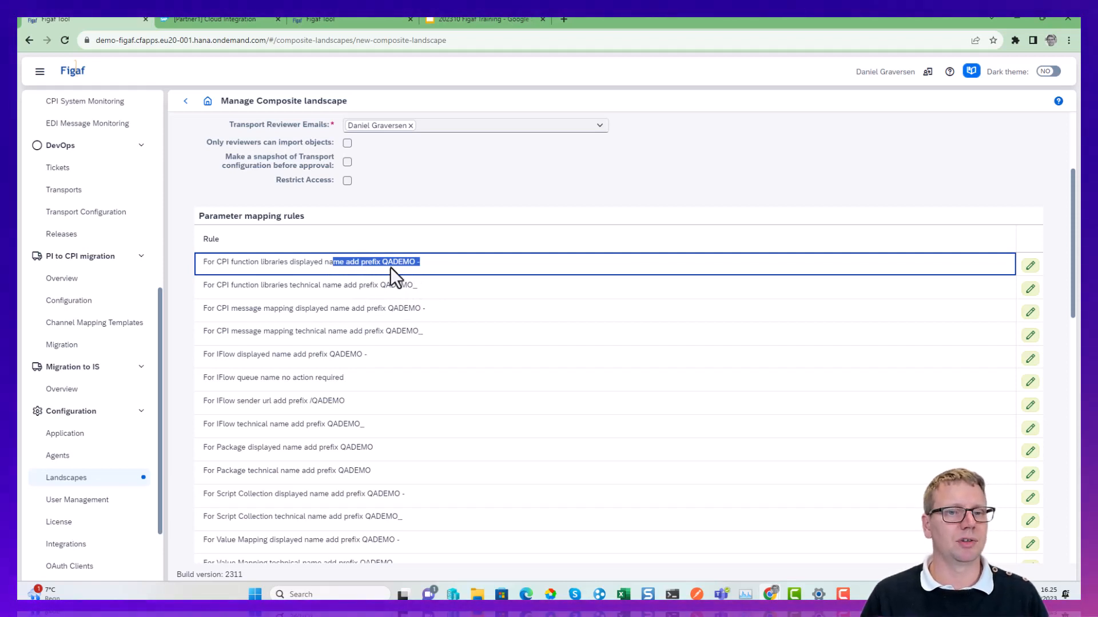
scroll(238, 290, down, 2)
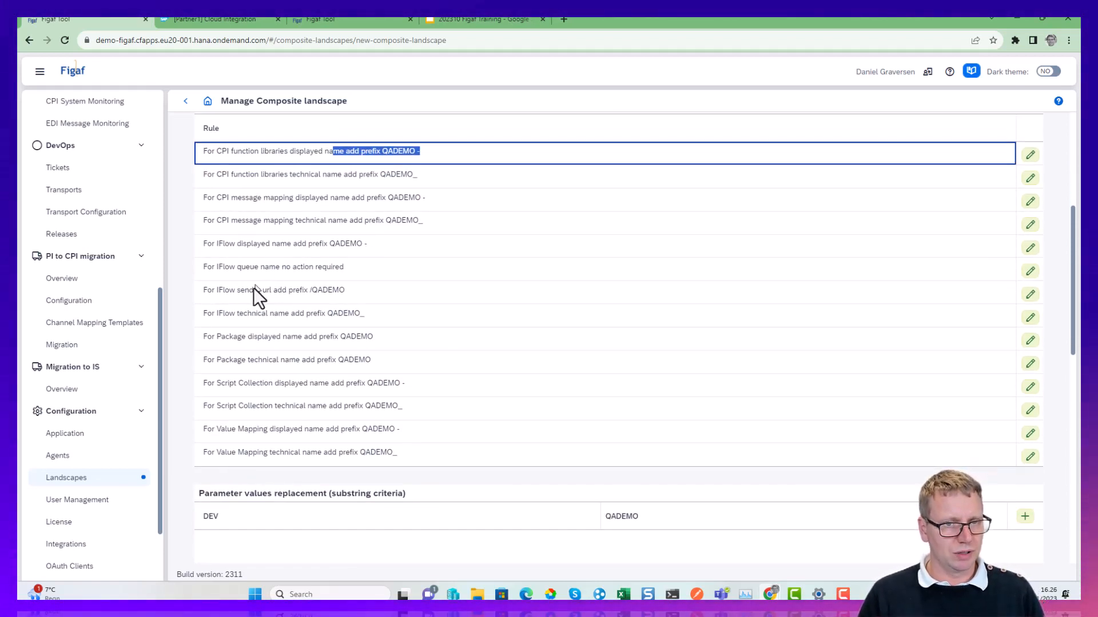
click(208, 290)
drag(207, 289, 348, 293)
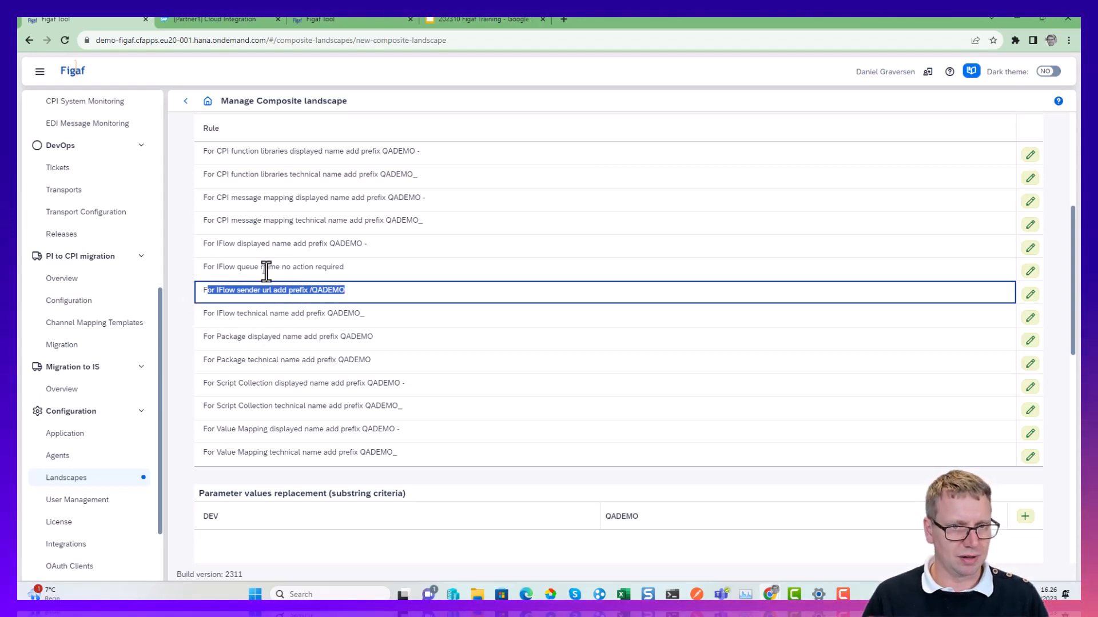
drag(347, 268, 208, 268)
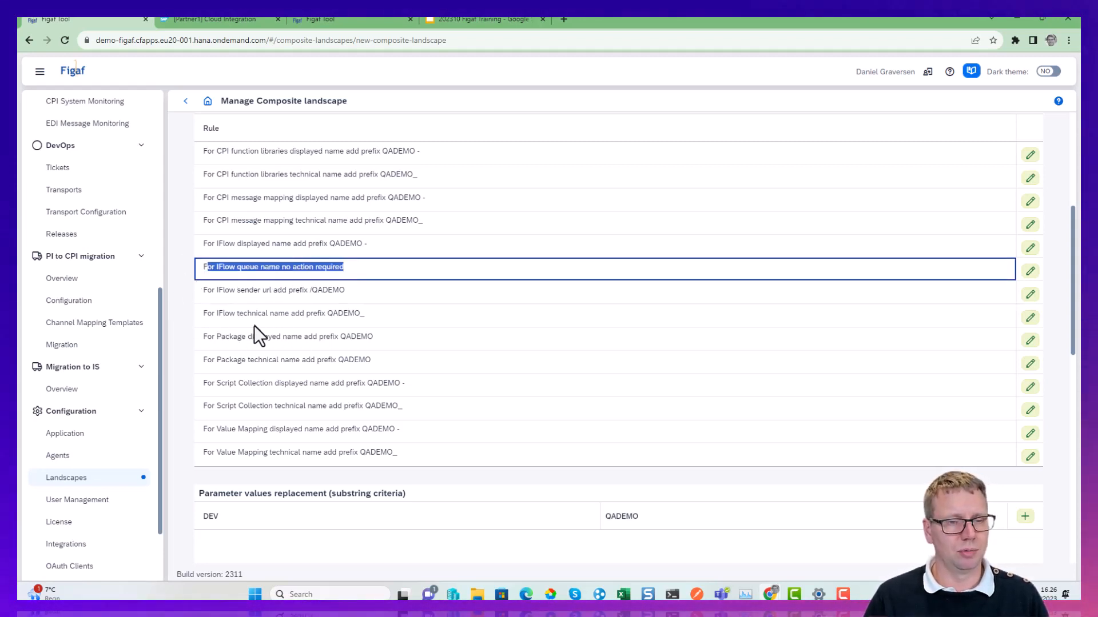
scroll(252, 372, down, 2)
scroll(252, 372, up, 7)
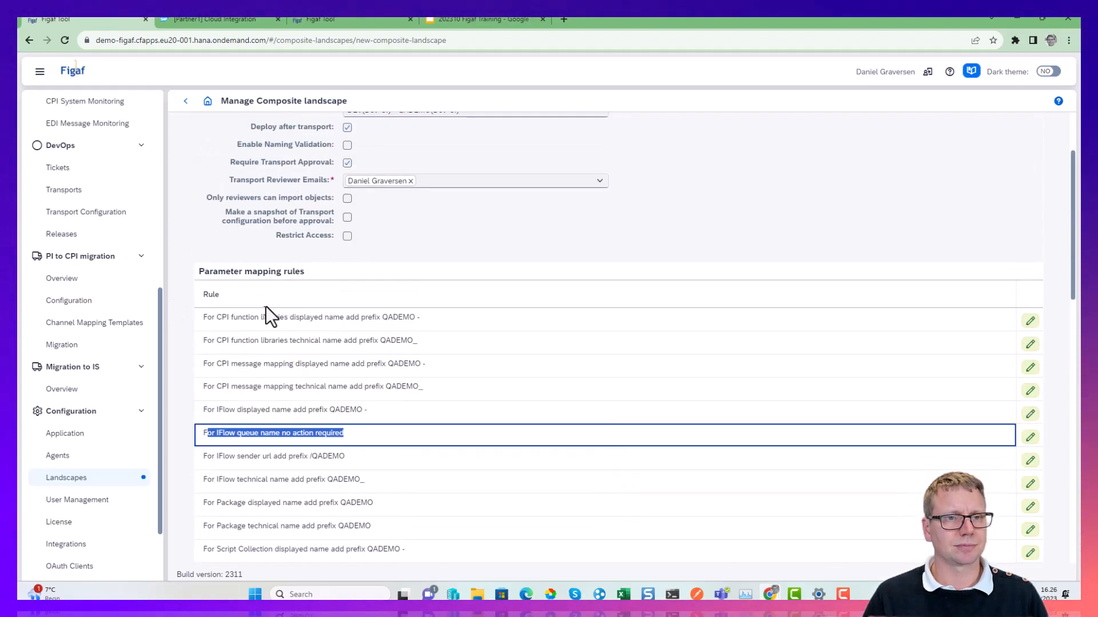
click(389, 191)
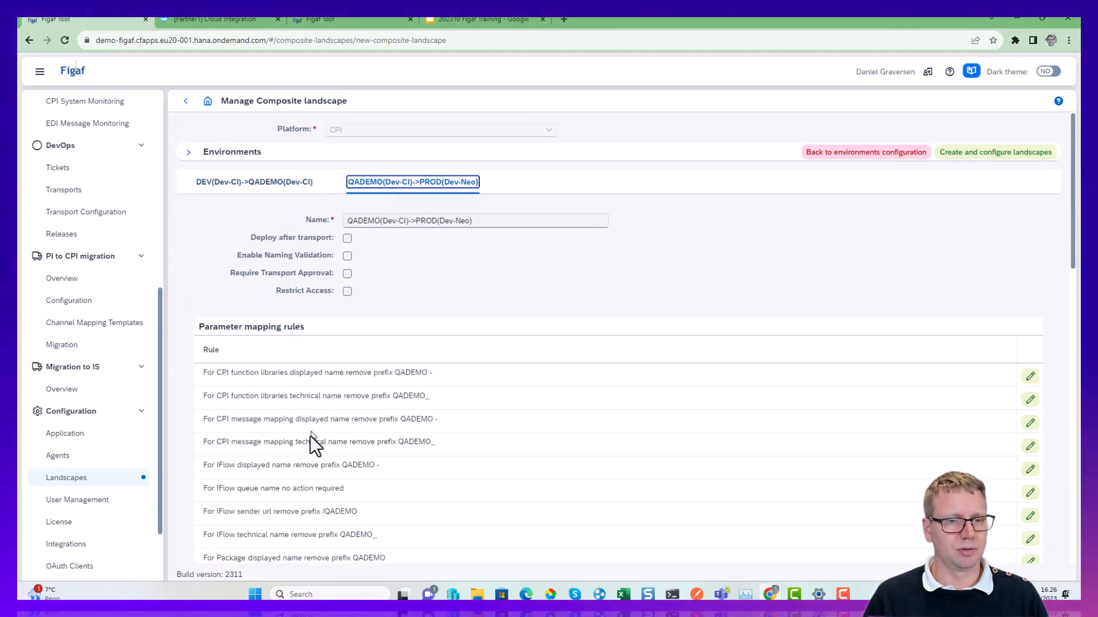
drag(262, 372, 410, 377)
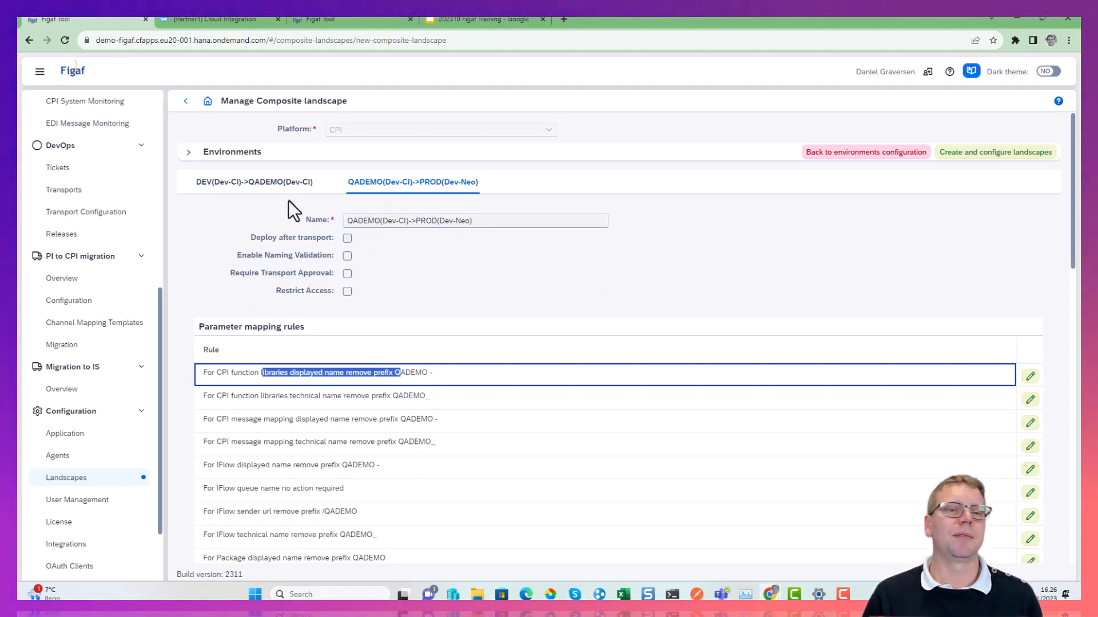
Add a parameter value replacement to the DEV to QADEMO landscape that maps DEVAA to QAAA.
click(289, 185)
scroll(239, 389, down, 5)
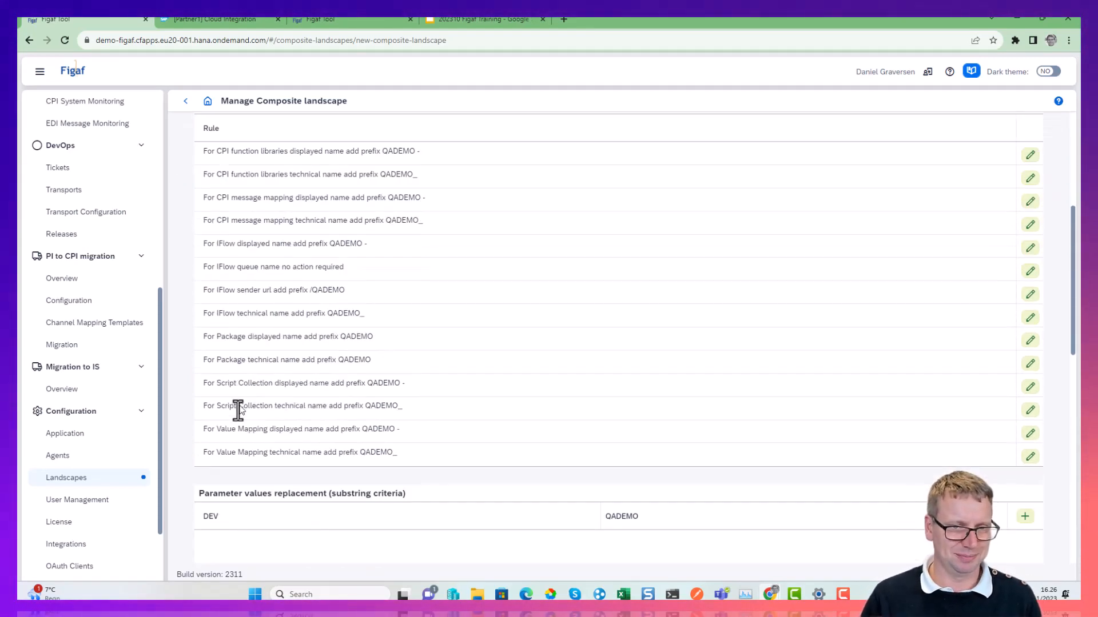
scroll(238, 410, down, 3)
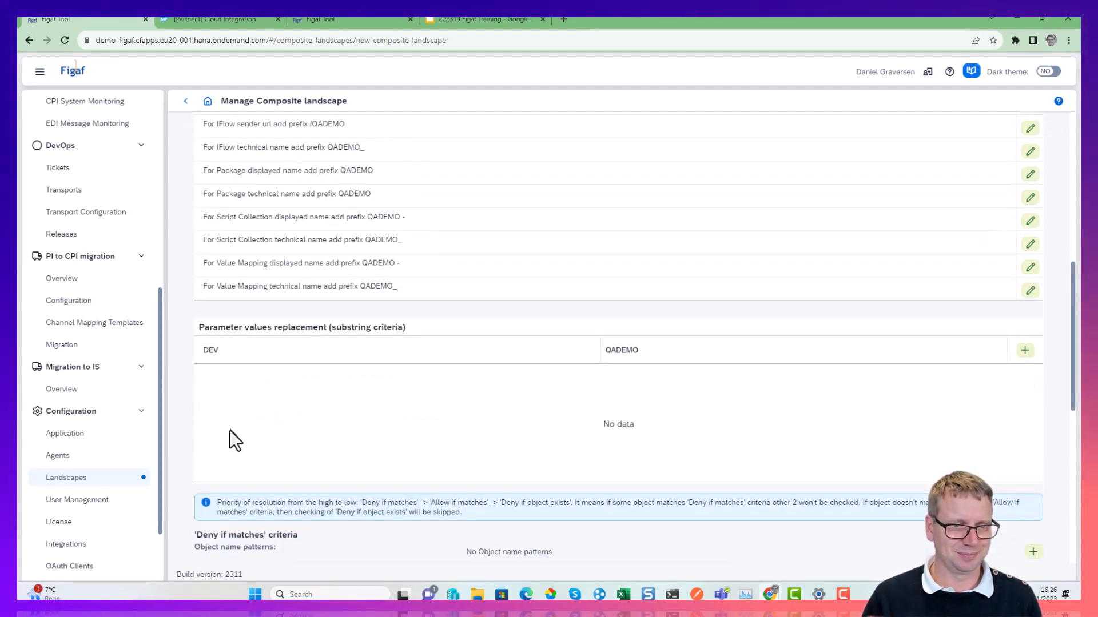
click(1024, 352)
scroll(630, 367, down, 1)
click(451, 322)
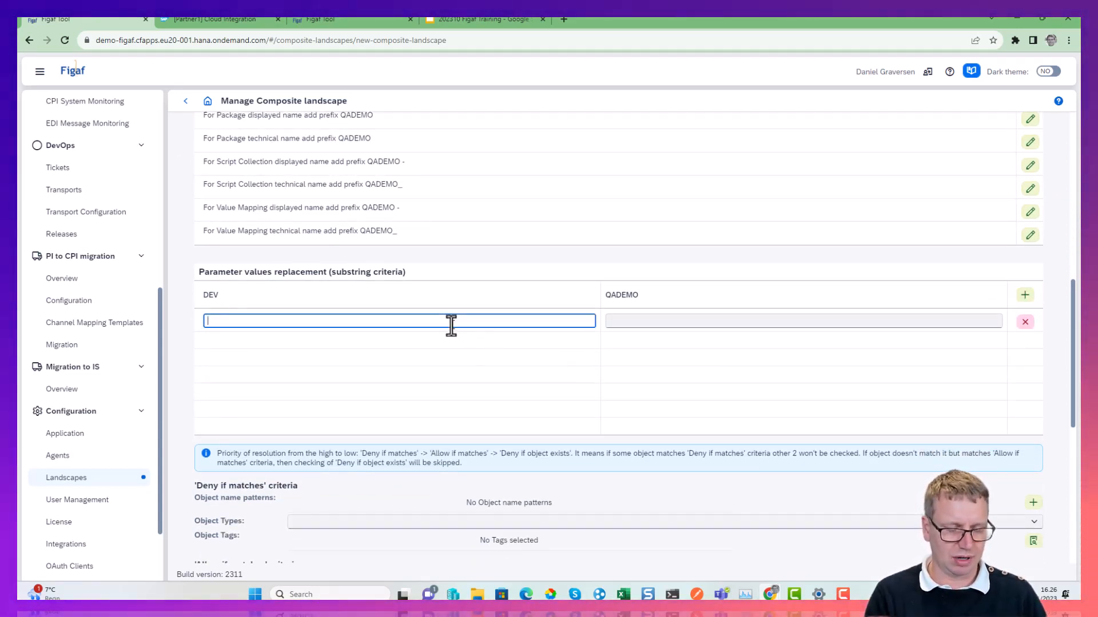
text(DEVAA)
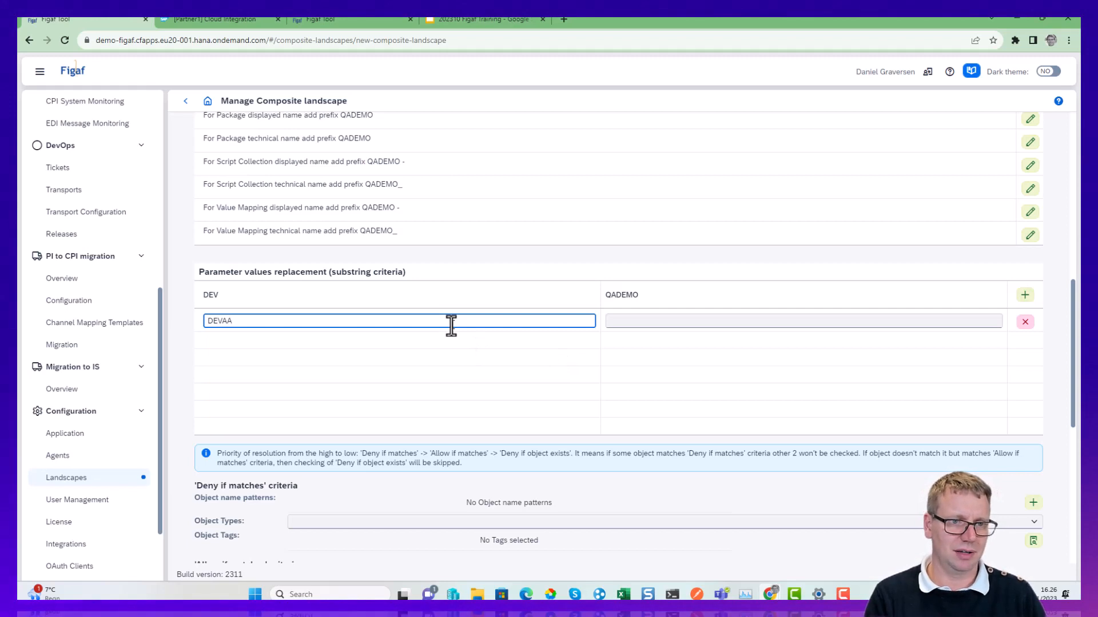
key(Tab)
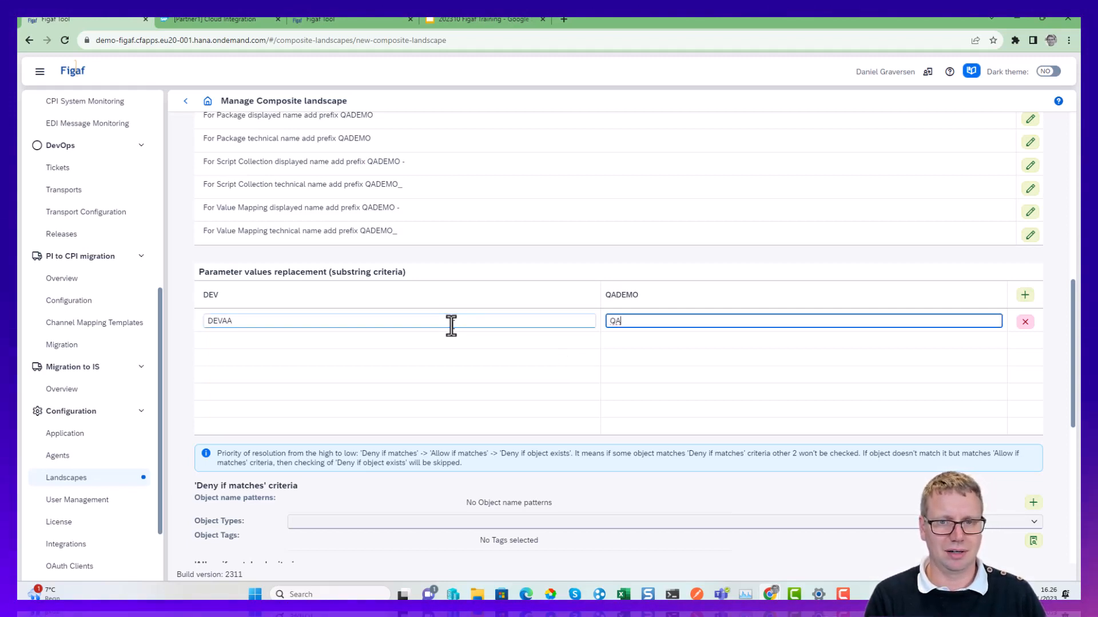
text(QAD)
key(BackSpace)
text(AA)
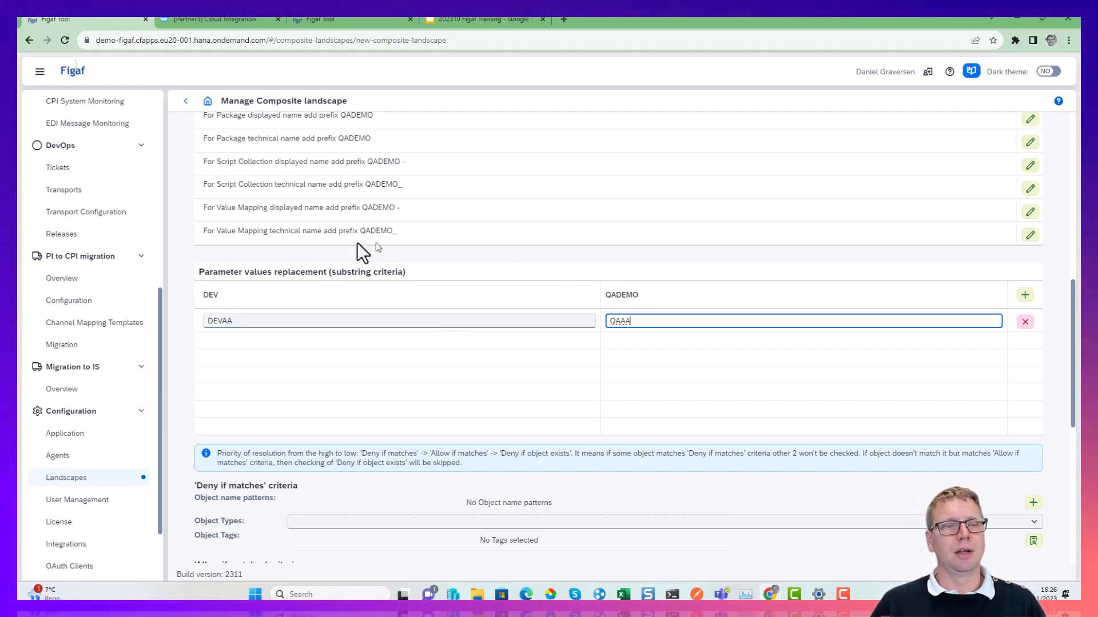
scroll(356, 242, up, 8)
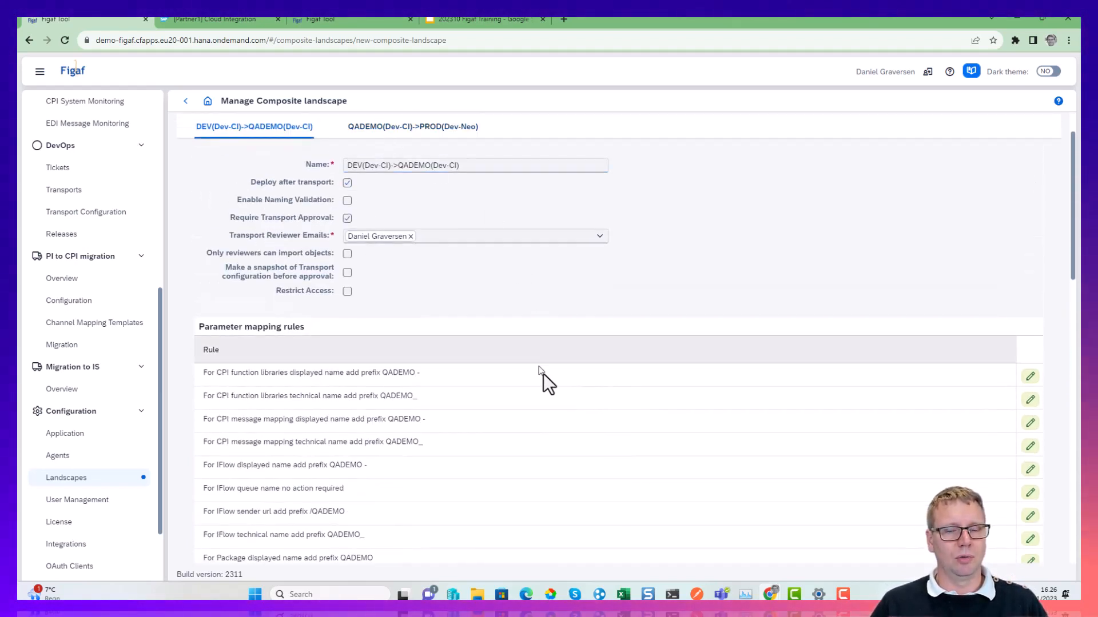
Review the value replacement, the deny and allow criteria and the webhook integration settings of the DEV to QADEMO landscape.
scroll(543, 380, down, 7)
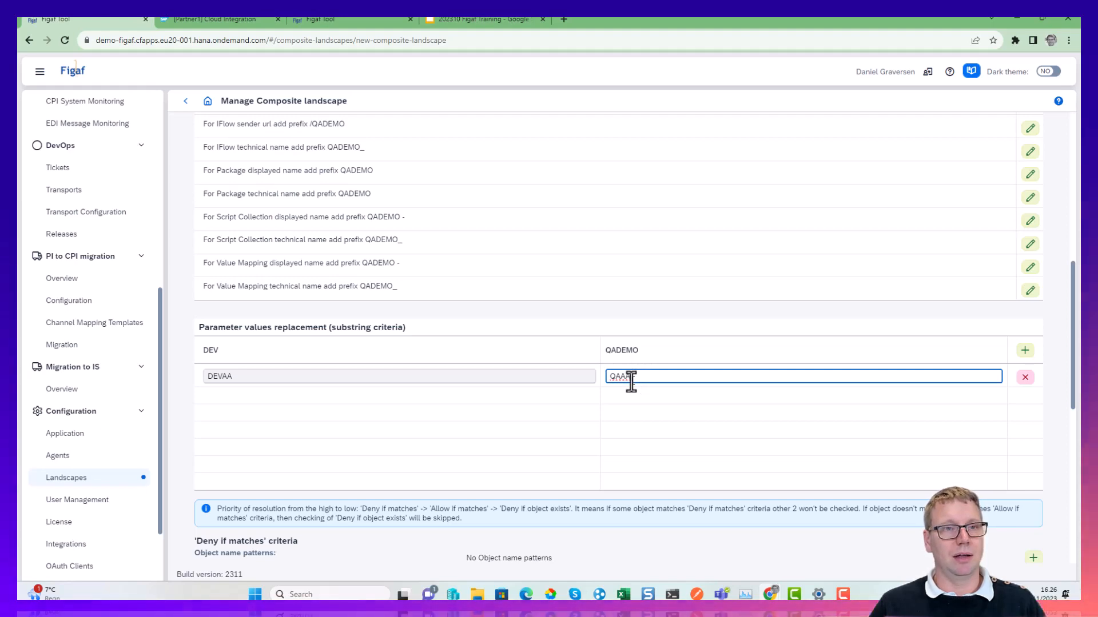
scroll(560, 329, down, 1)
scroll(559, 327, down, 8)
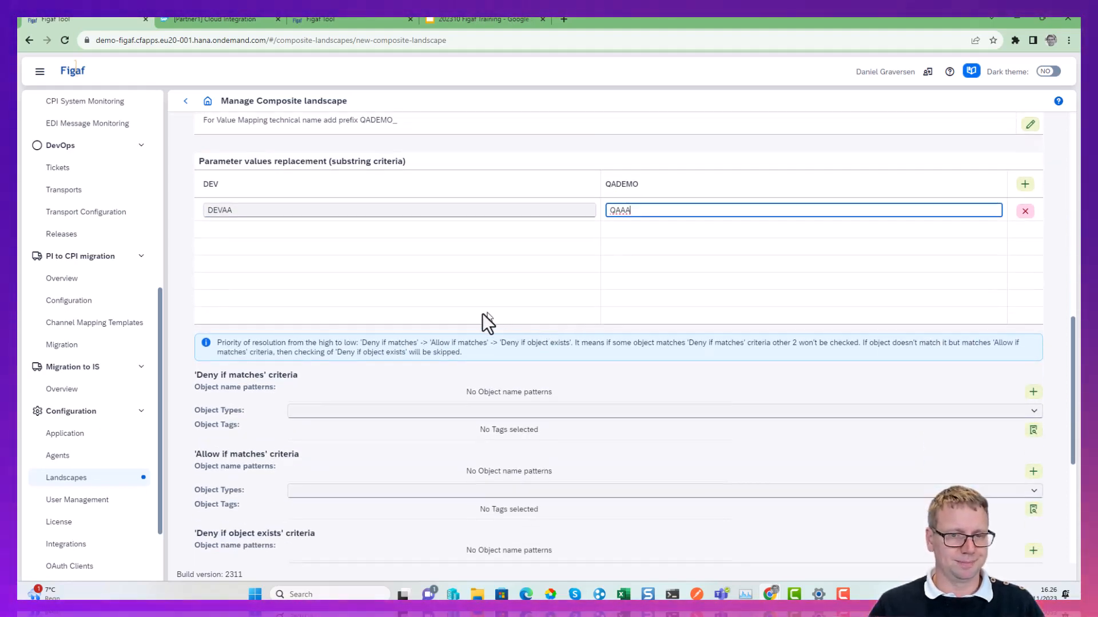
scroll(343, 195, up, 3)
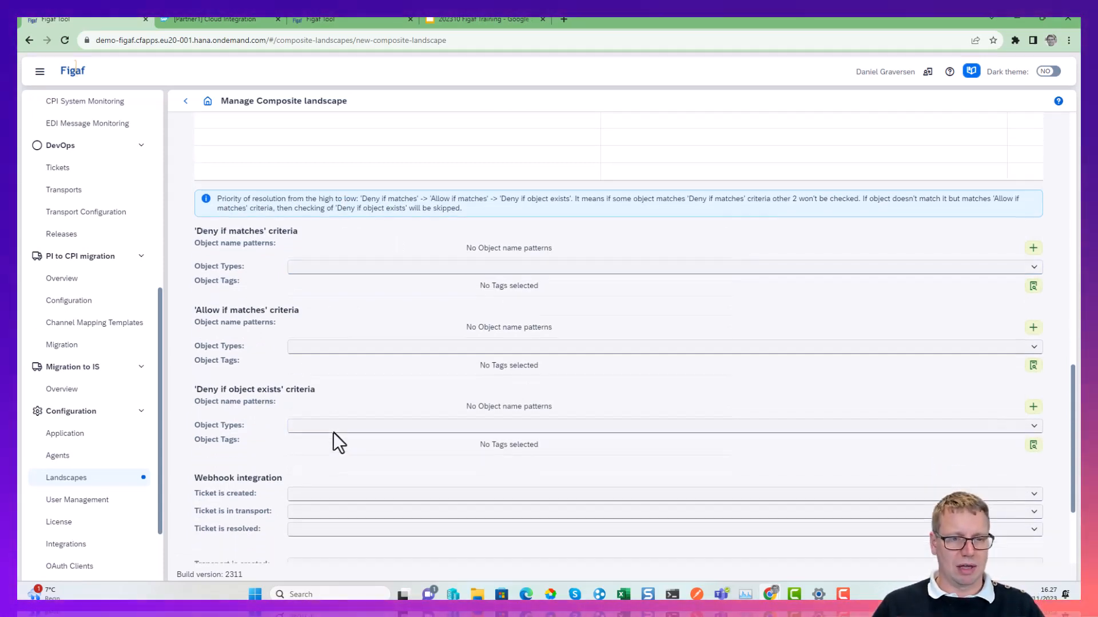
scroll(334, 434, down, 2)
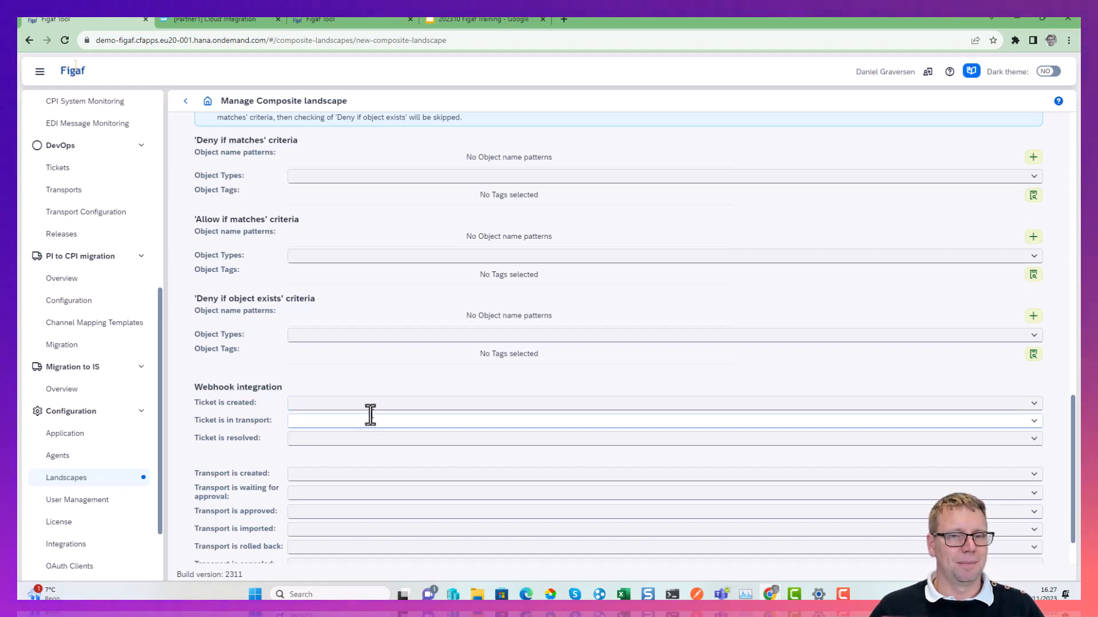
scroll(371, 418, down, 1)
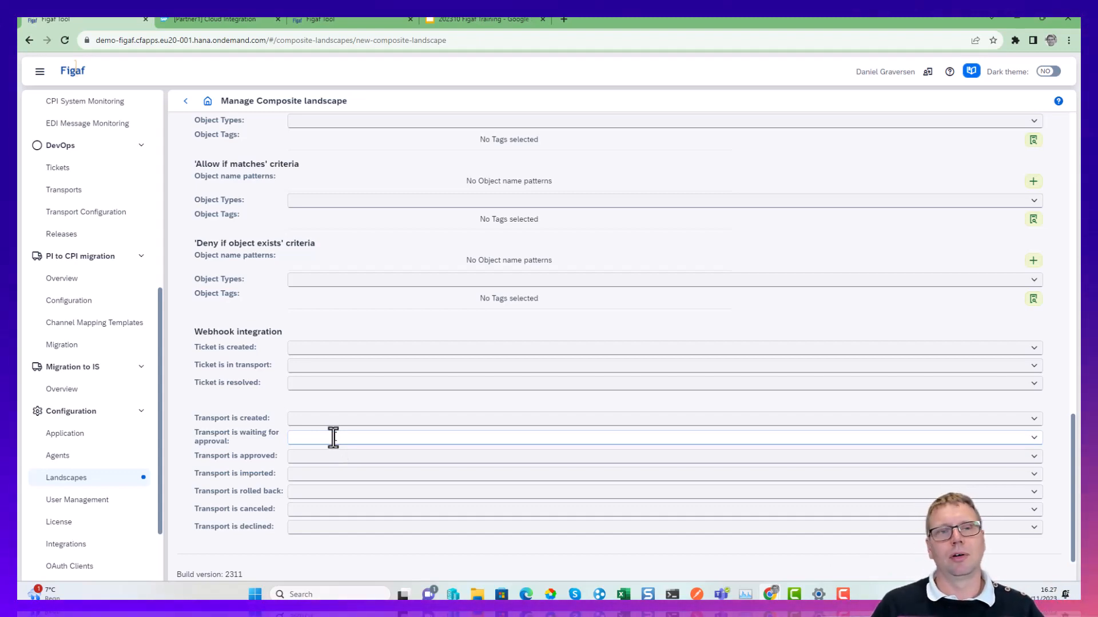
scroll(333, 438, up, 10)
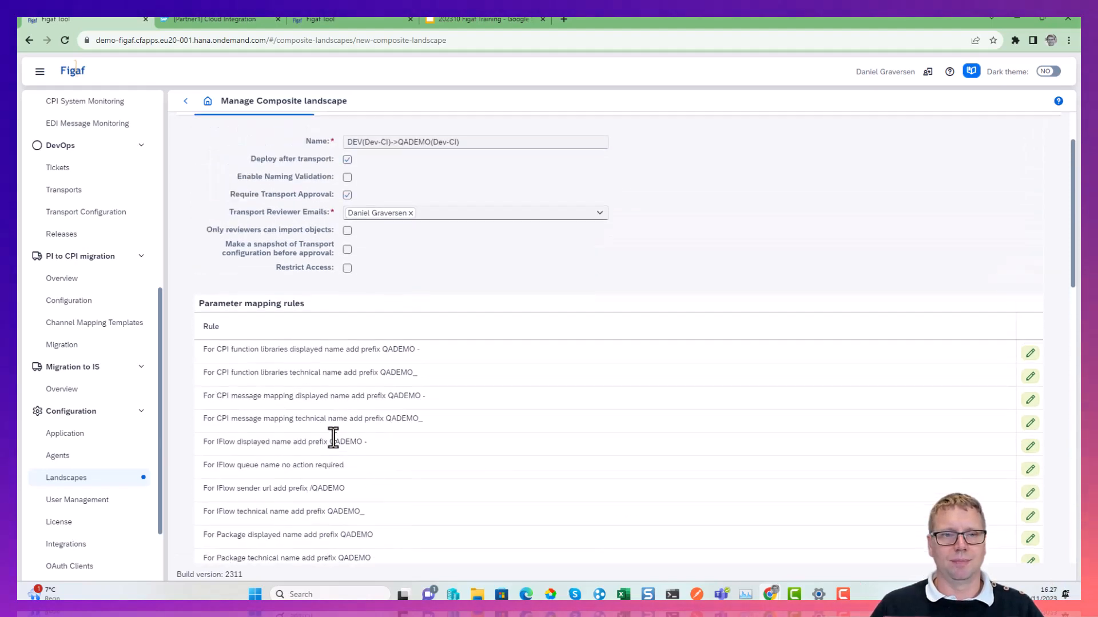
scroll(333, 438, down, 3)
scroll(333, 438, up, 4)
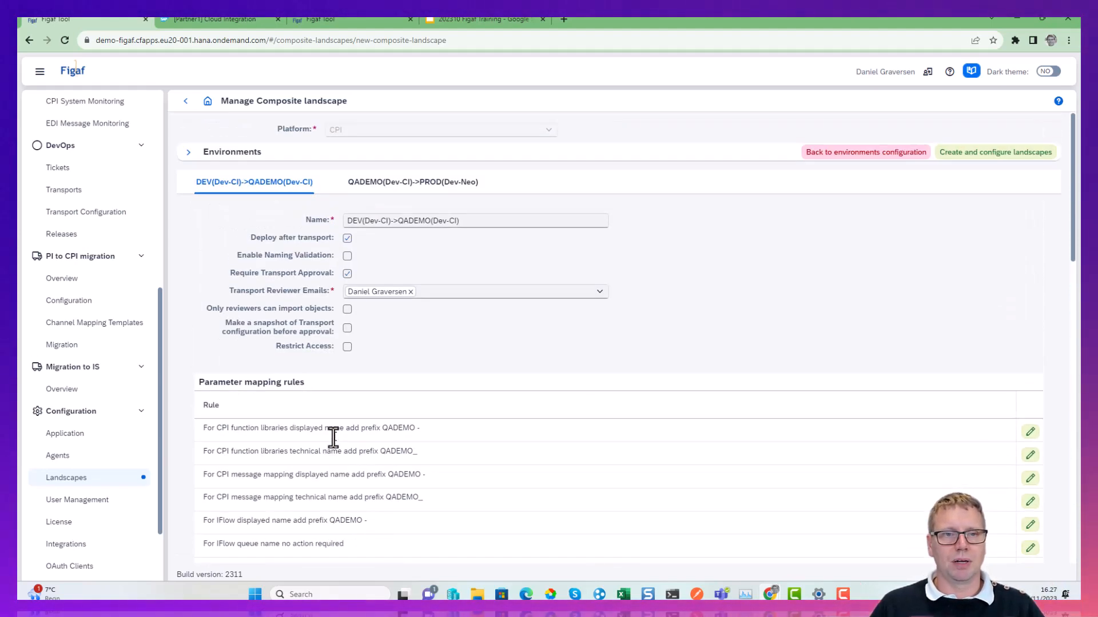
Create the DEV to QADEMO to PROD composite landscape after checking its configuration summary, technical tags and object name mappings.
click(977, 159)
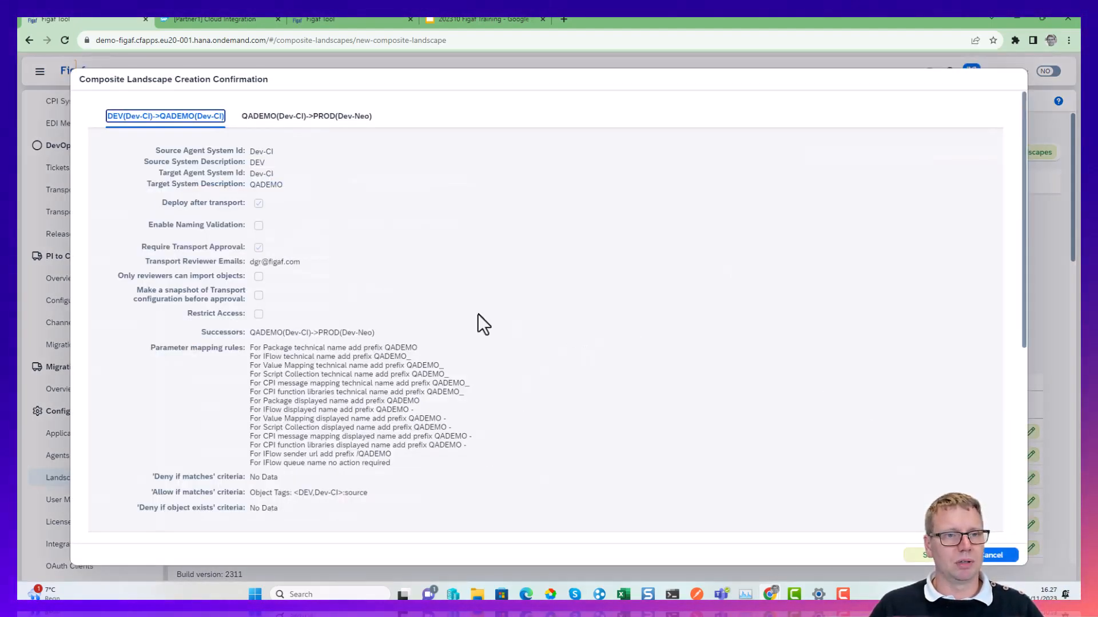
scroll(480, 320, down, 6)
scroll(640, 401, down, 10)
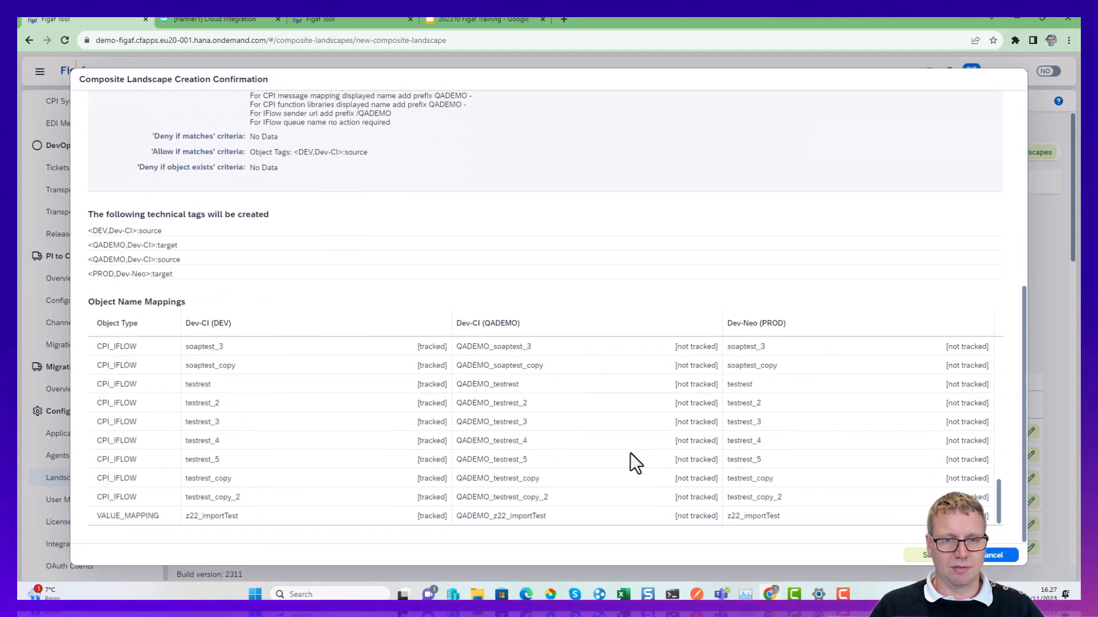
click(922, 555)
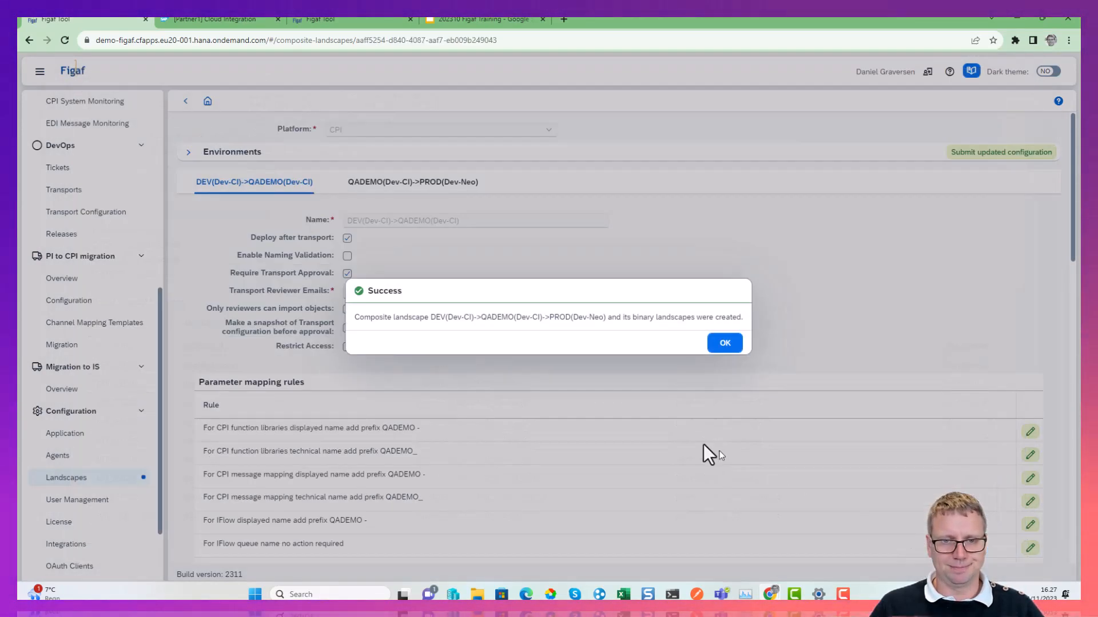
click(724, 344)
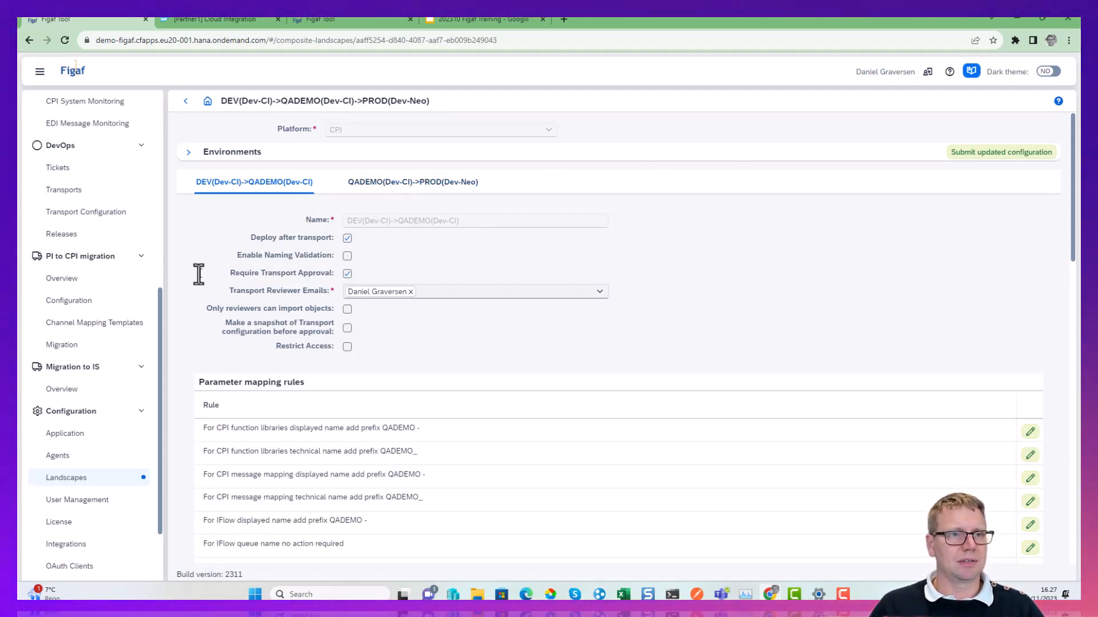
Open the Landscape Overview and look through the objects of the new composite landscape.
scroll(139, 267, up, 5)
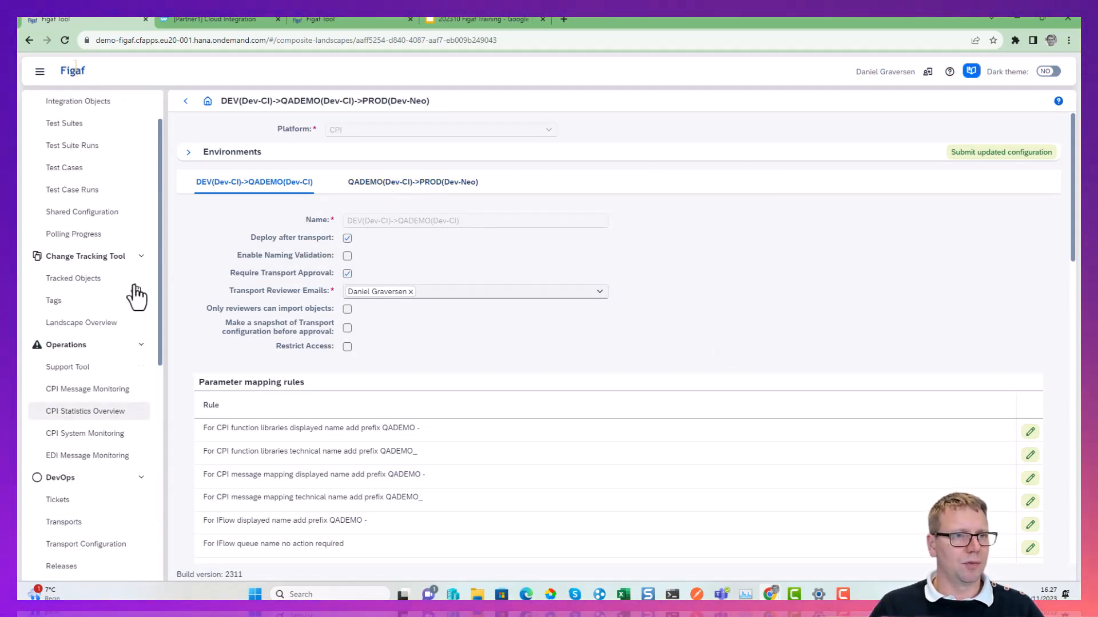
click(93, 330)
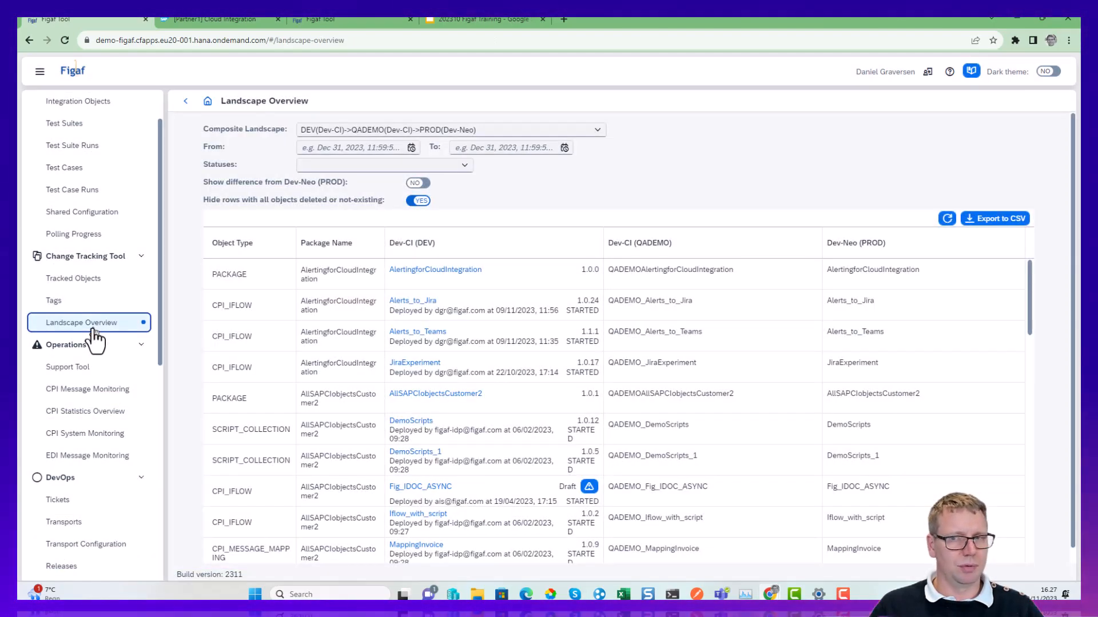
scroll(656, 329, down, 2)
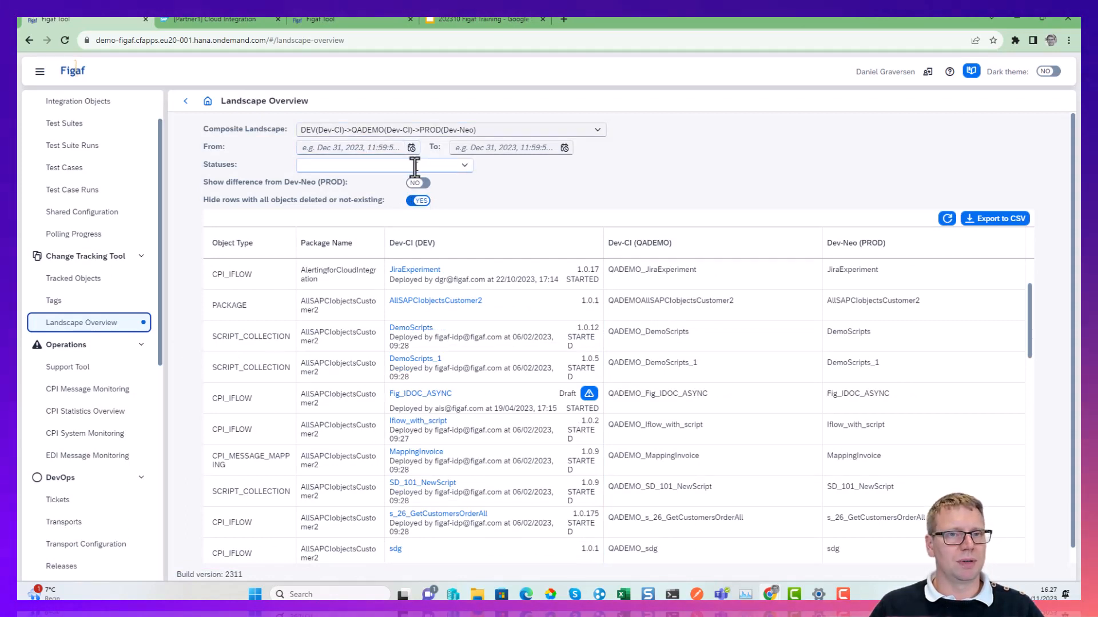
Filter the landscape overview by a start date of Nov 7, 2023, and clear the date filter again.
click(411, 147)
click(363, 224)
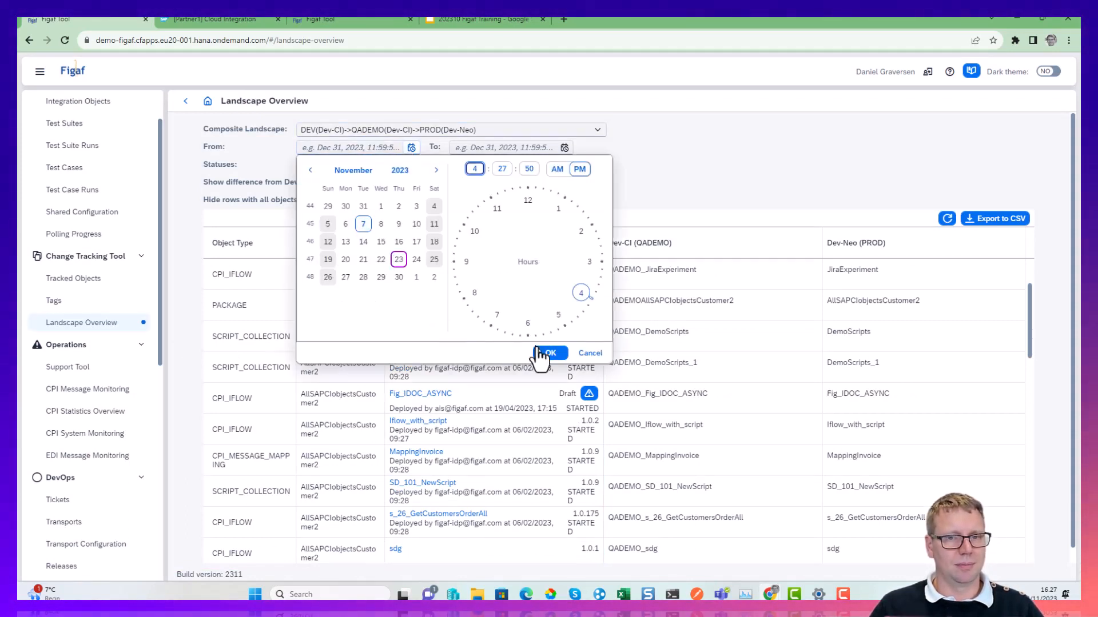
click(549, 355)
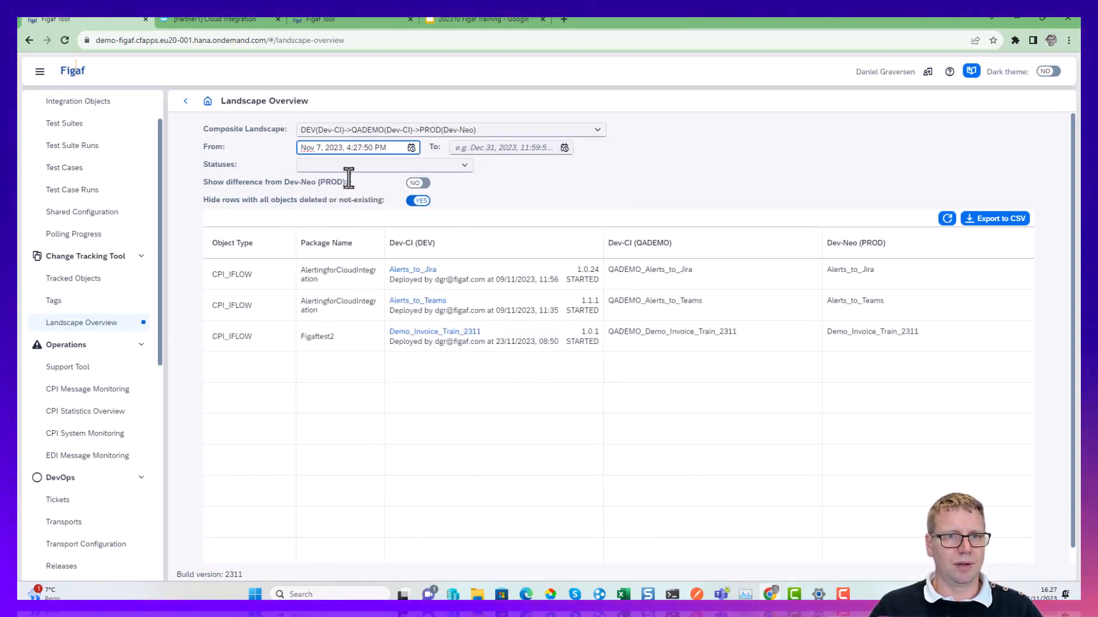
drag(399, 147, 211, 142)
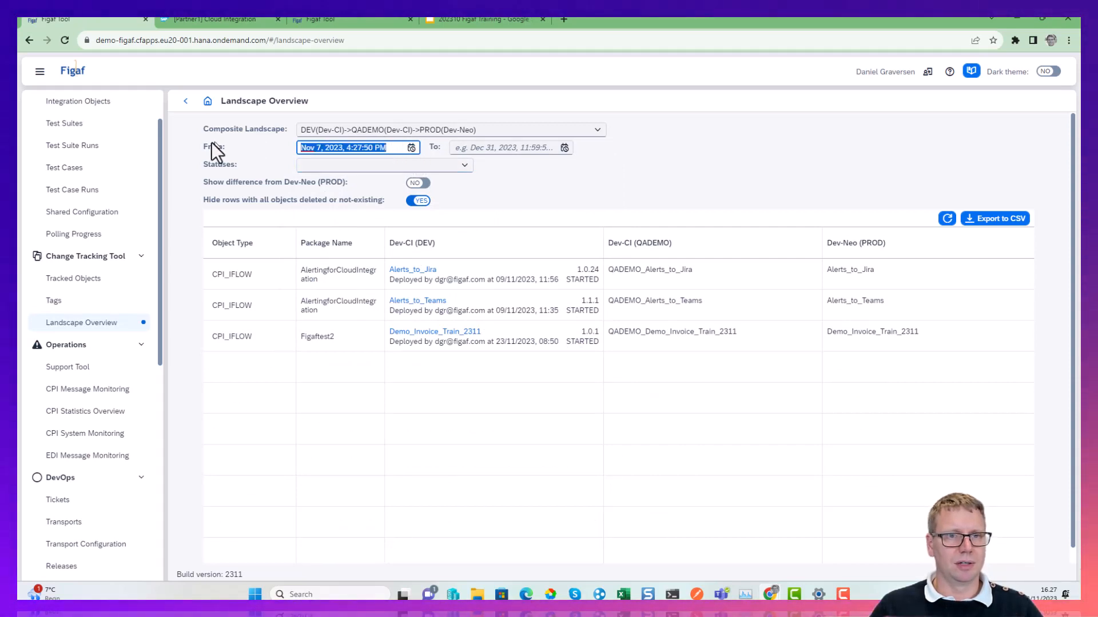
key(BackSpace)
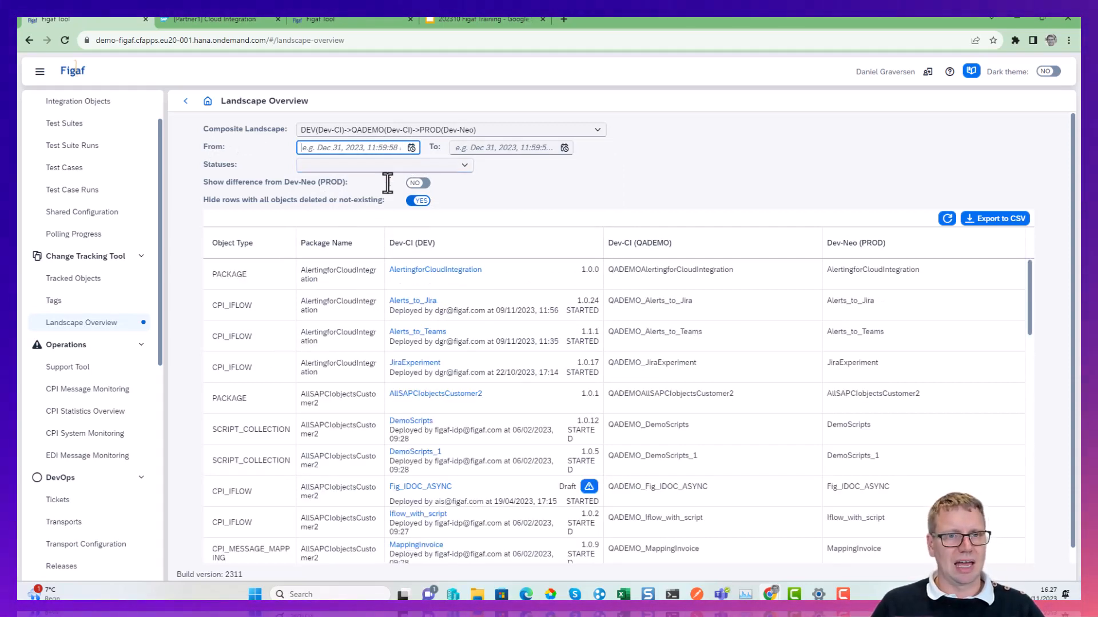
Switch the difference from Dev-Neo (PROD) on and off again, and compare the object names across the three environments.
click(417, 183)
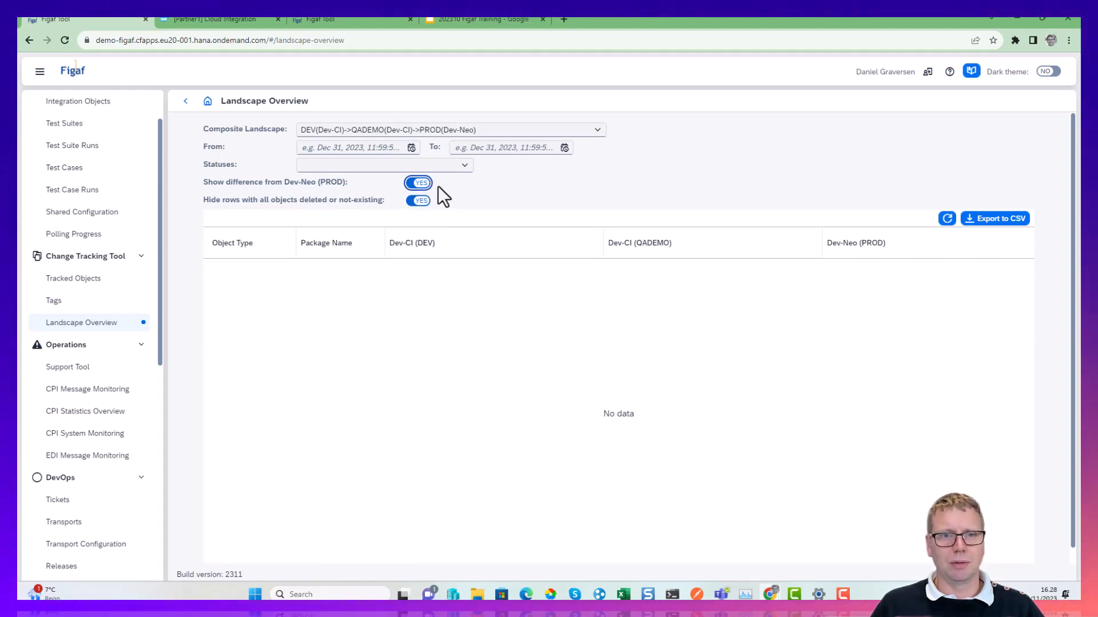
click(412, 183)
scroll(517, 296, down, 6)
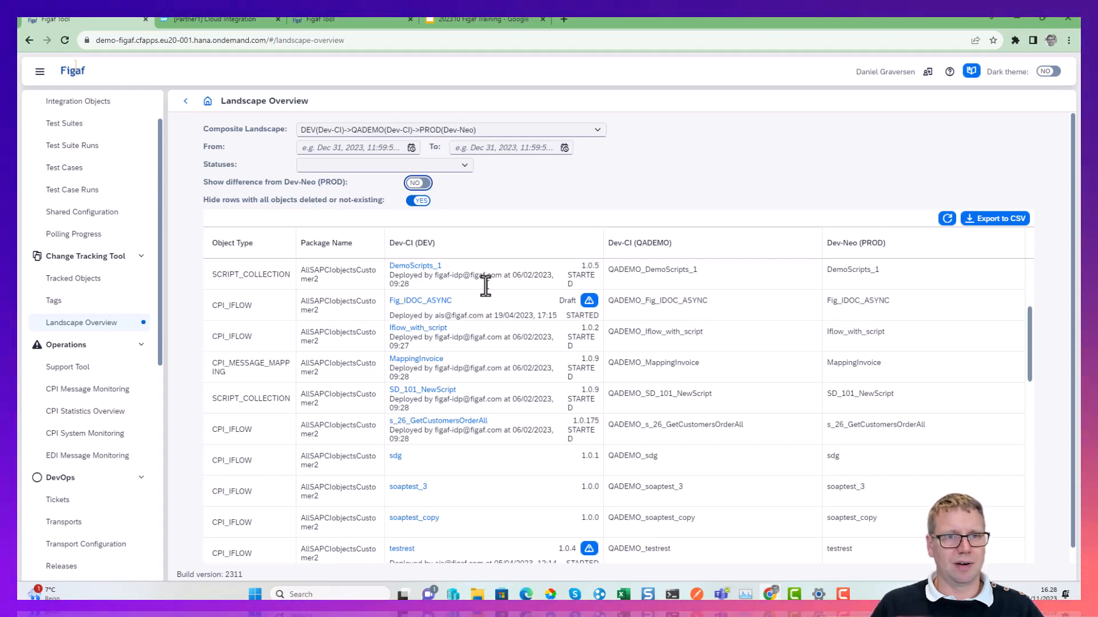
scroll(760, 321, down, 10)
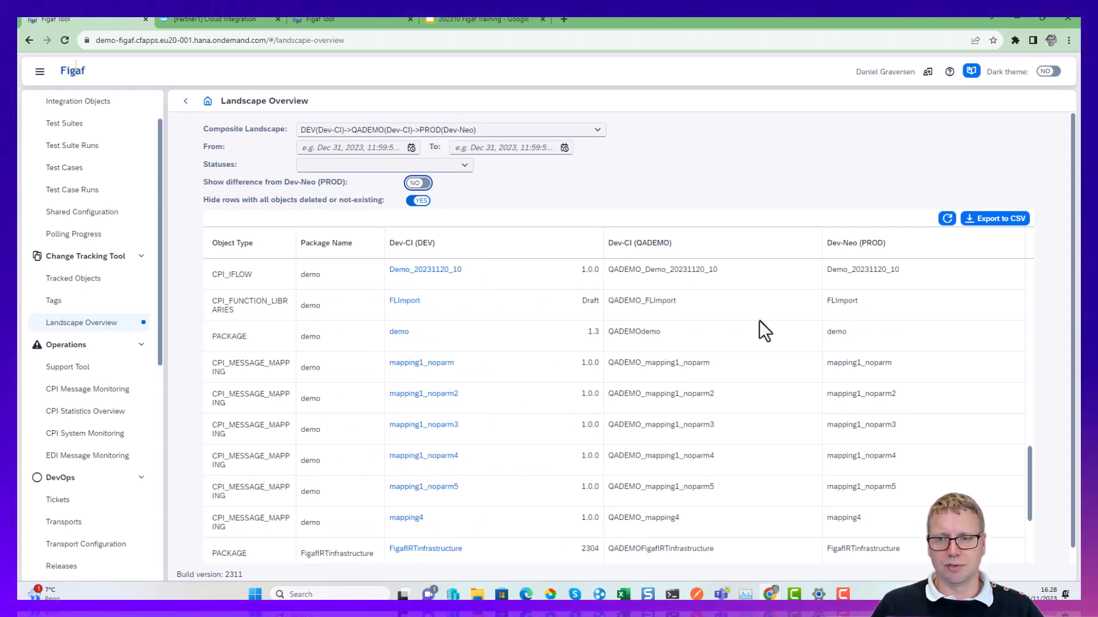
scroll(752, 318, up, 3)
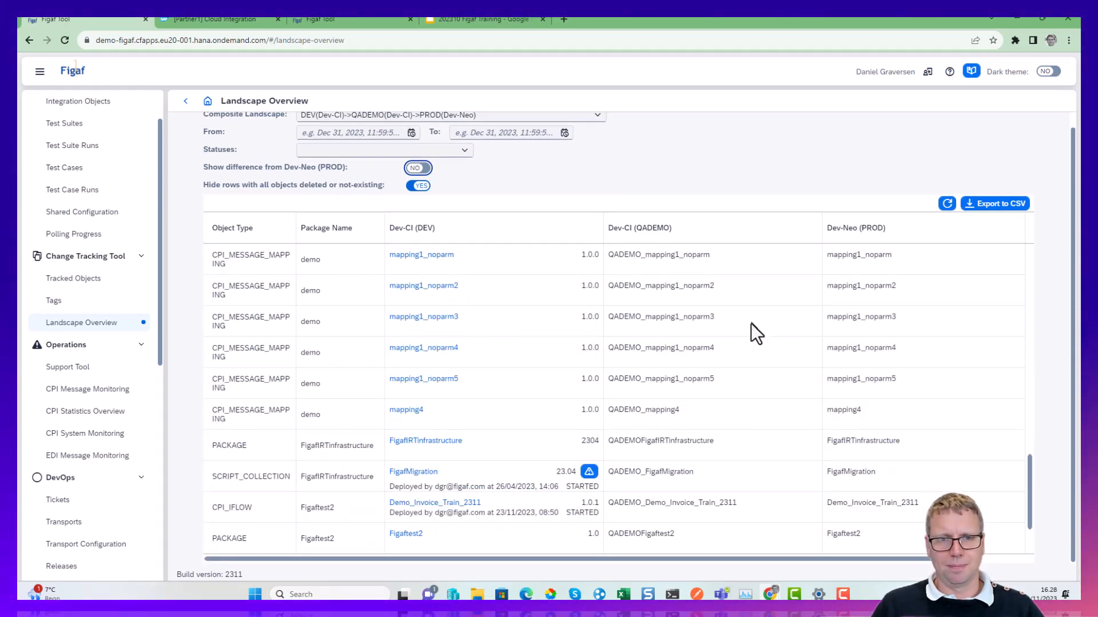
scroll(609, 356, up, 12)
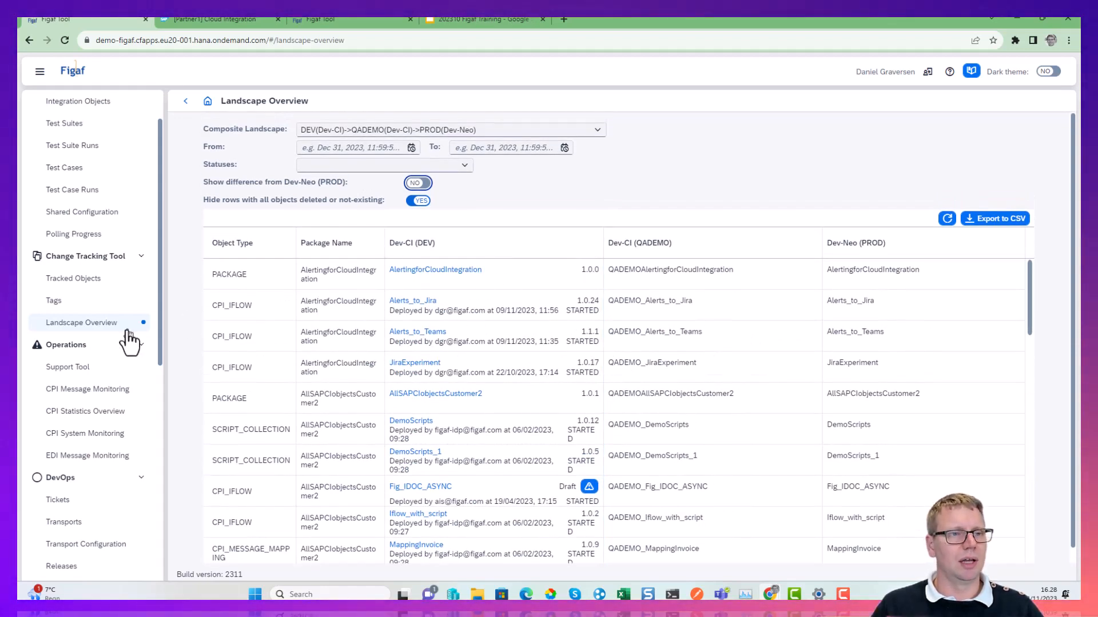
Synchronize all CPI packages among the tracked objects of the Dev-CI agent.
click(110, 285)
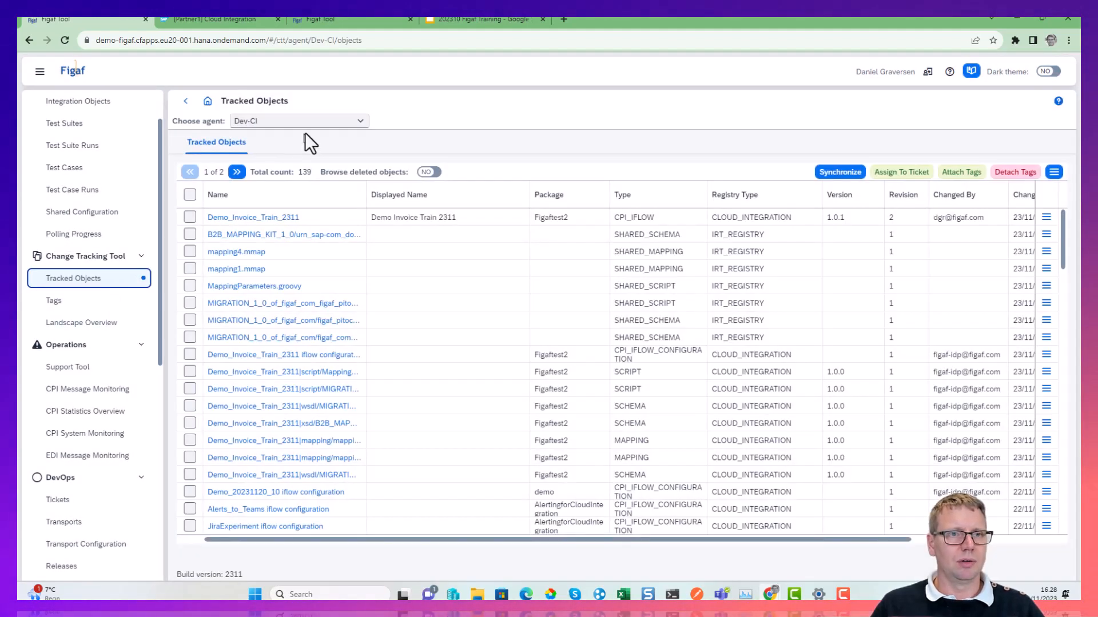
click(856, 174)
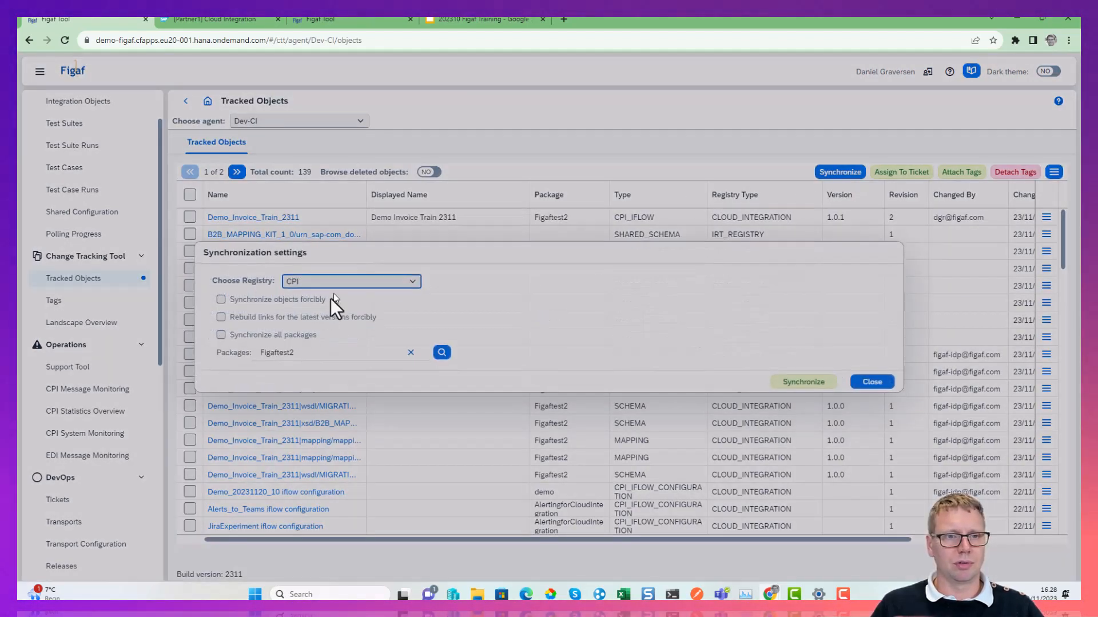
click(265, 338)
click(805, 382)
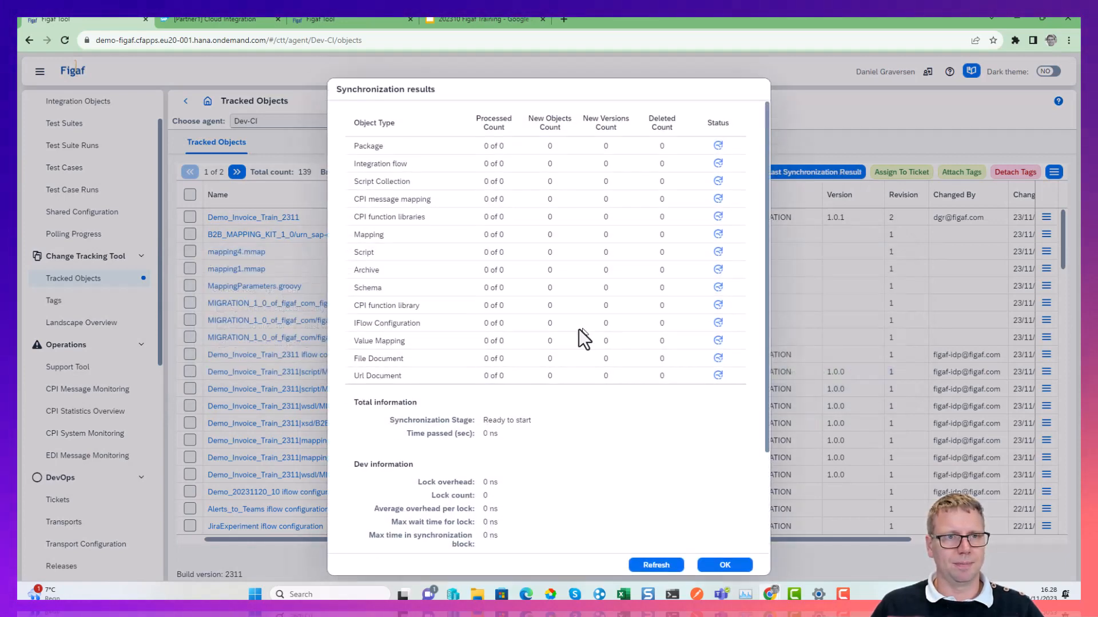
Refresh the synchronization results repeatedly to follow the progress per object type.
click(652, 557)
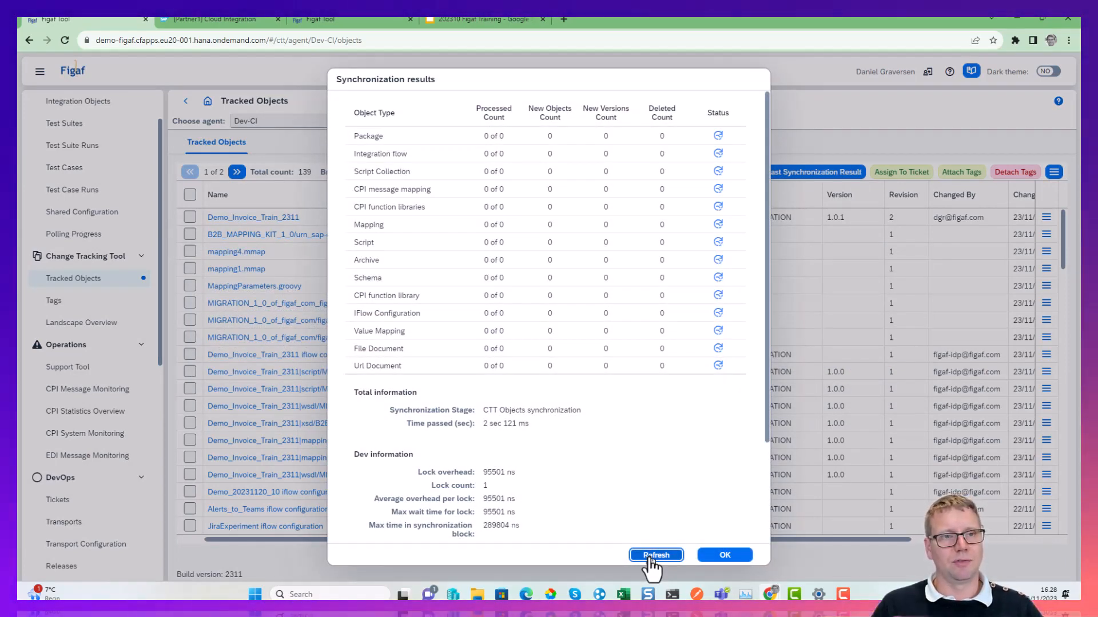
click(650, 557)
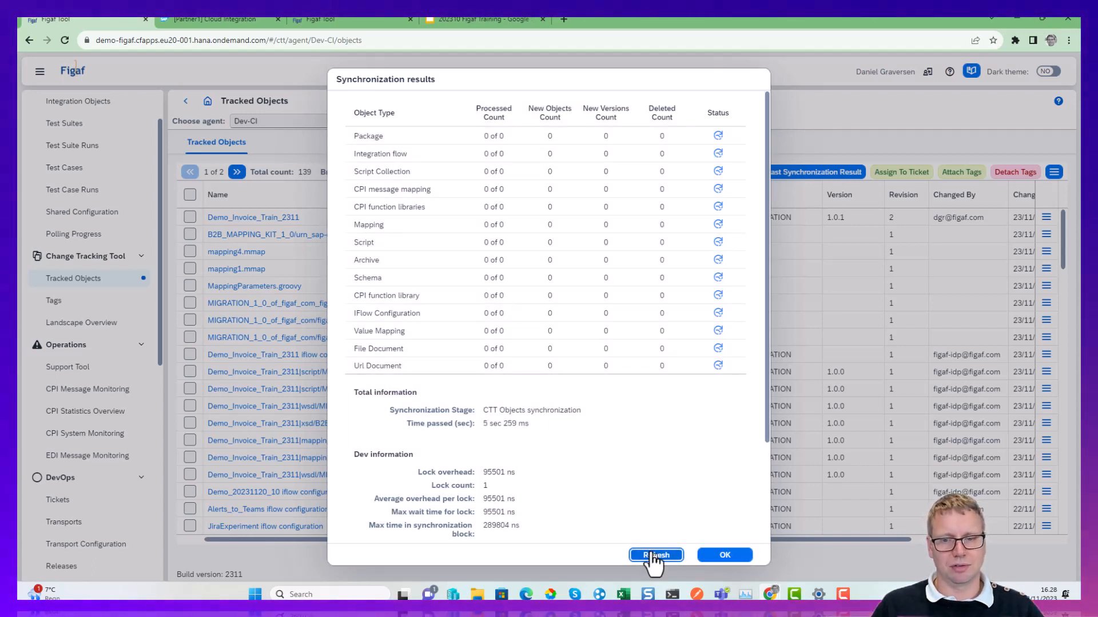
click(652, 557)
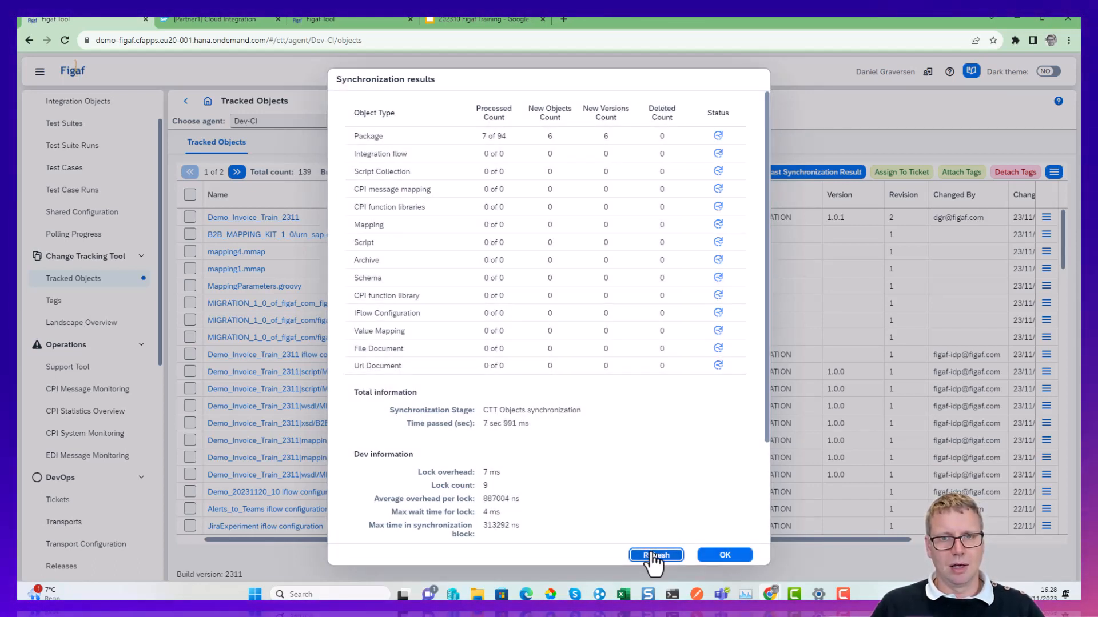
click(646, 554)
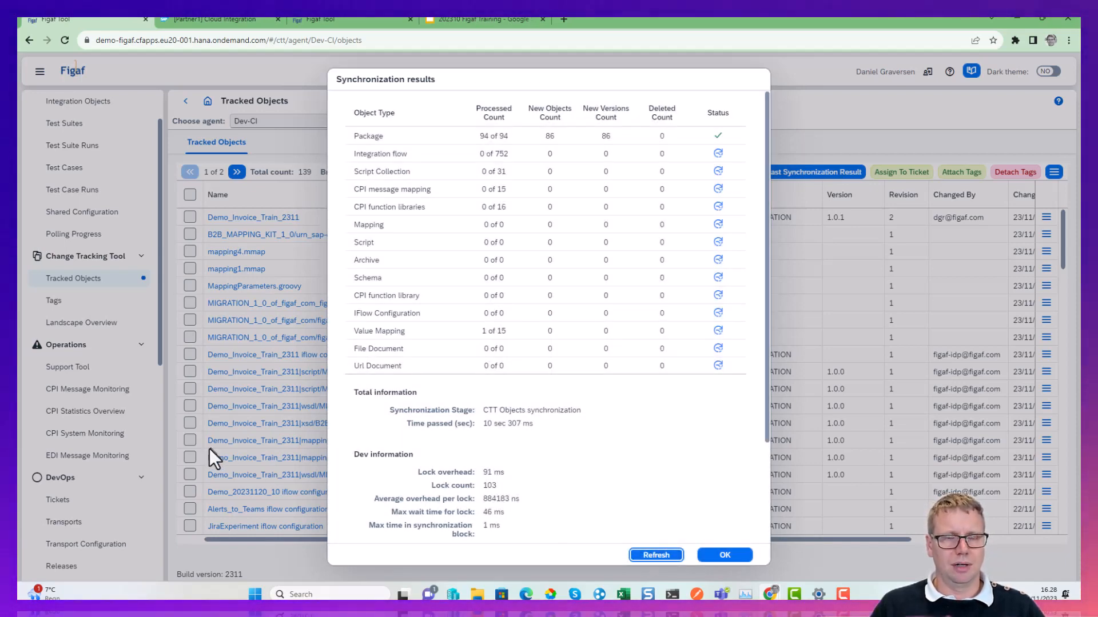
Switch to the 202310 Figaf Training deck in Google Slides and present from the Parameters rewriting slide through to the Review slide.
click(472, 18)
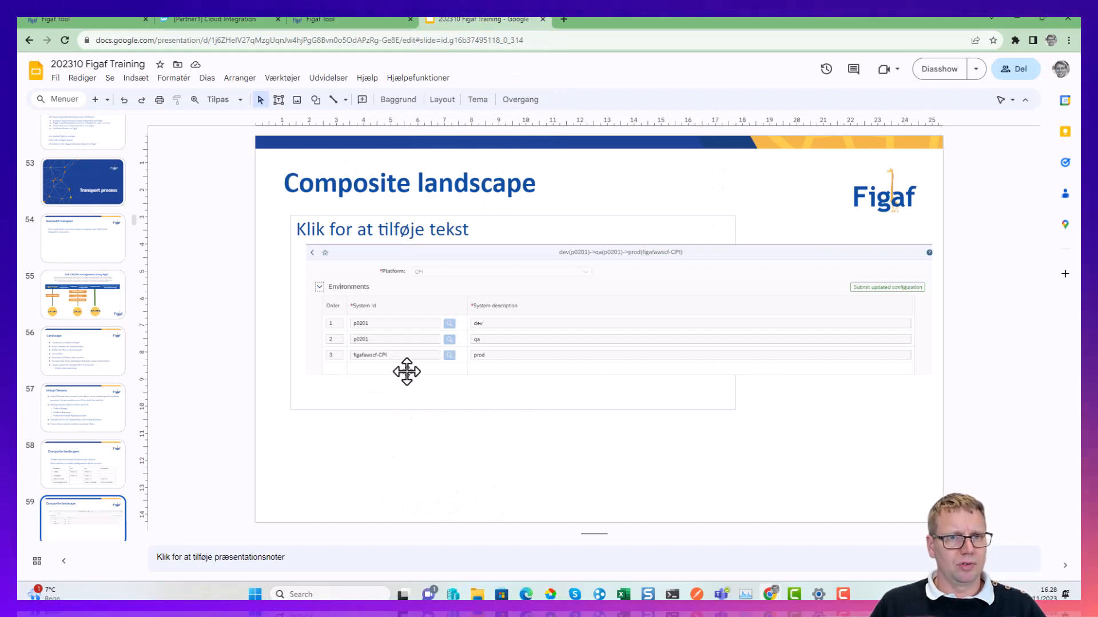
scroll(407, 372, down, 1)
scroll(398, 375, down, 1)
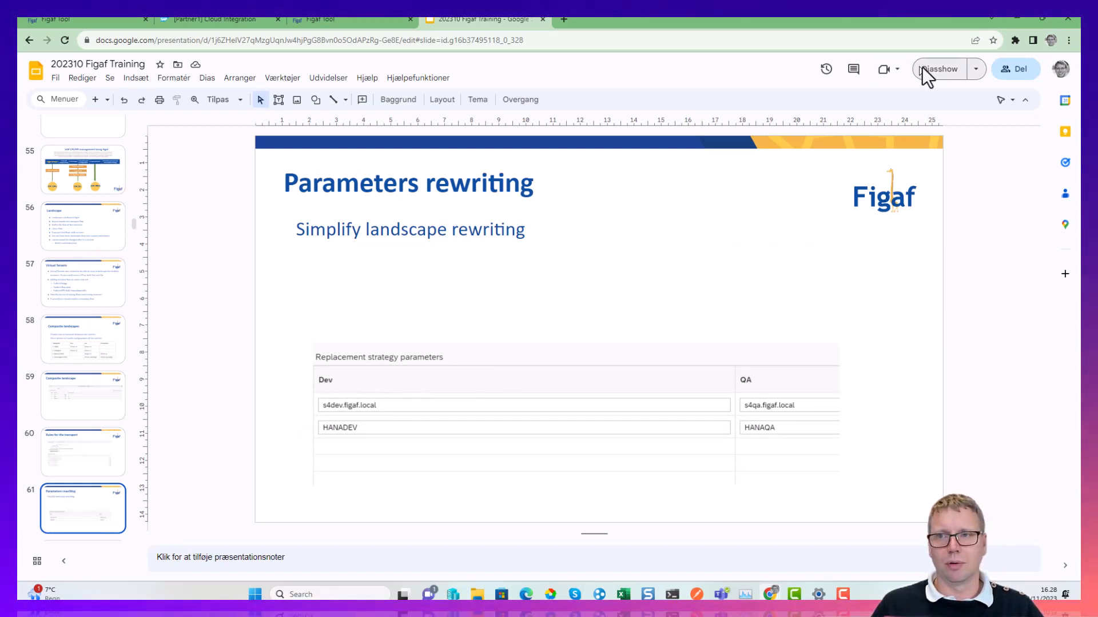
click(938, 68)
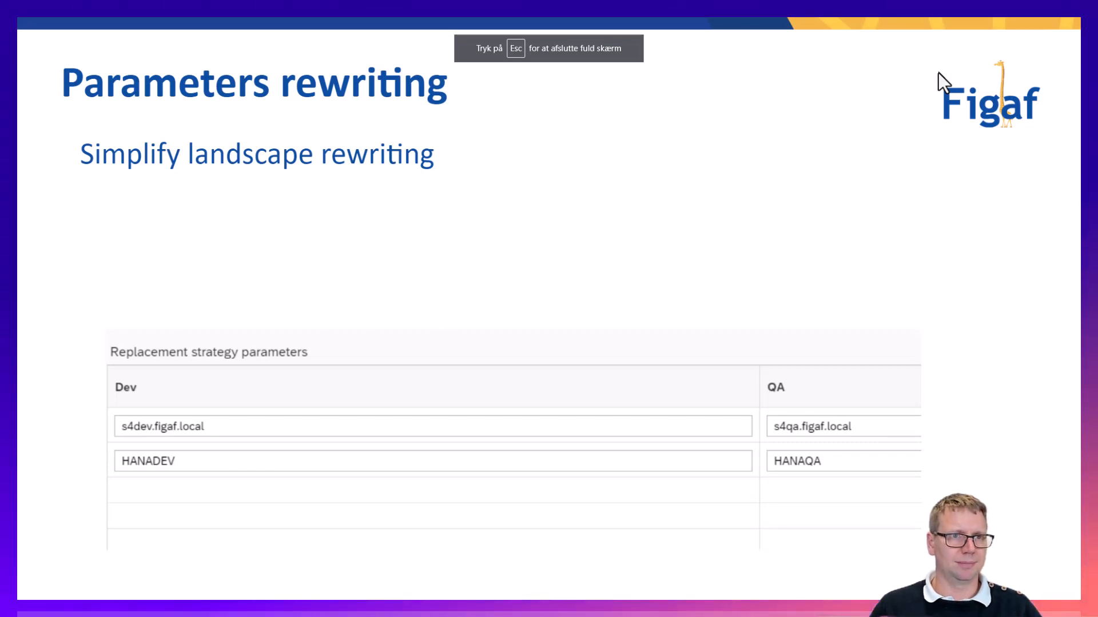
key(Right)
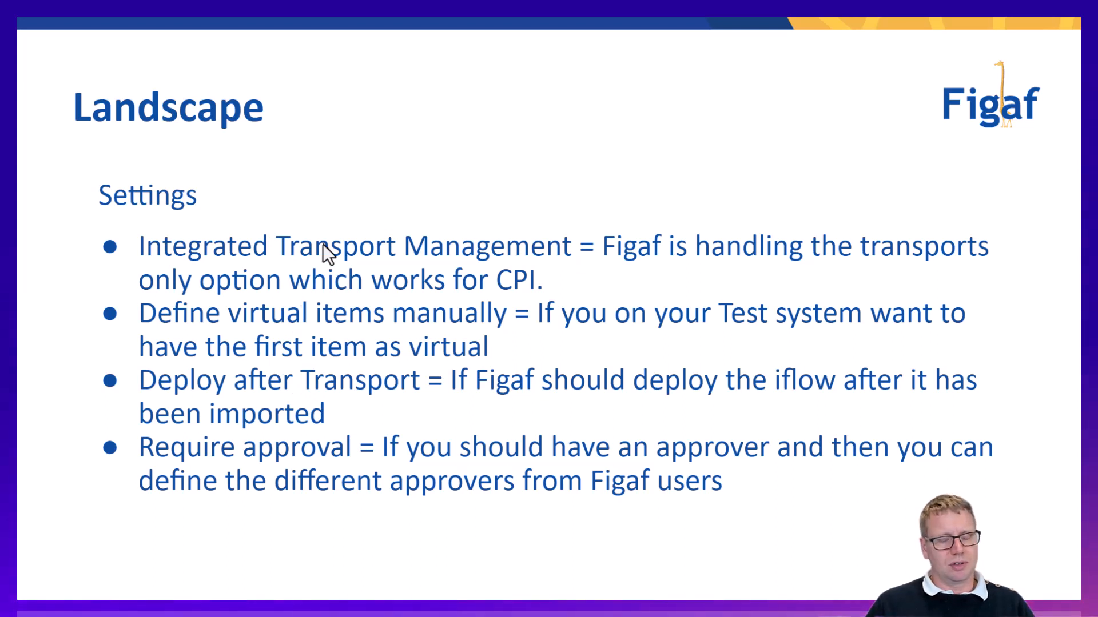
key(Right)
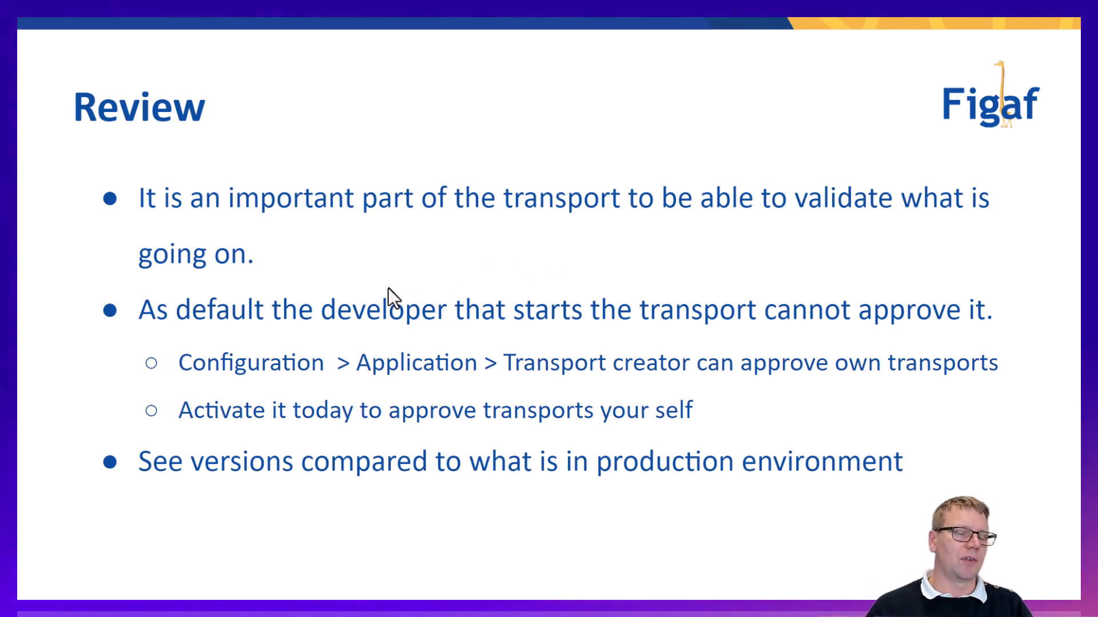
End the slideshow, switch to Figaf and open the Application section of the configuration.
key(Escape)
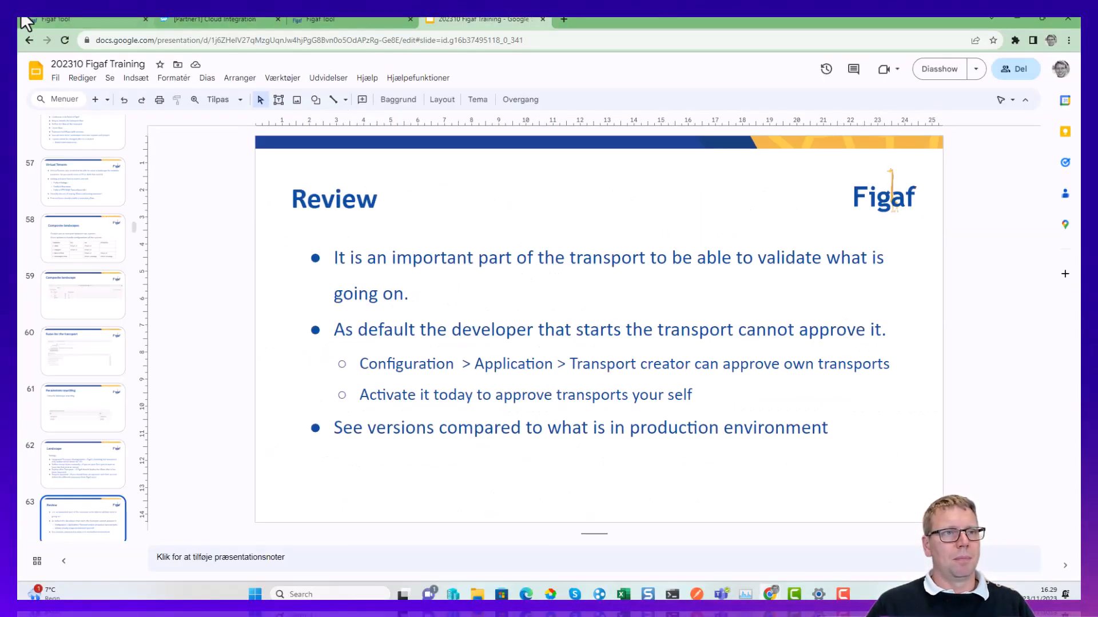
click(80, 20)
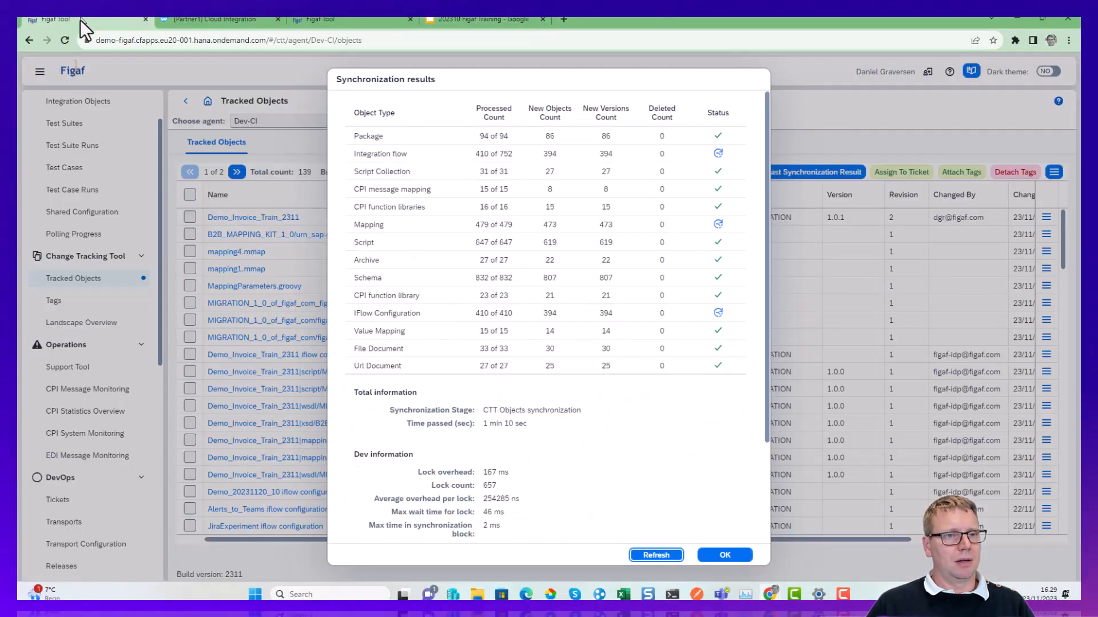
click(320, 19)
scroll(66, 515, down, 7)
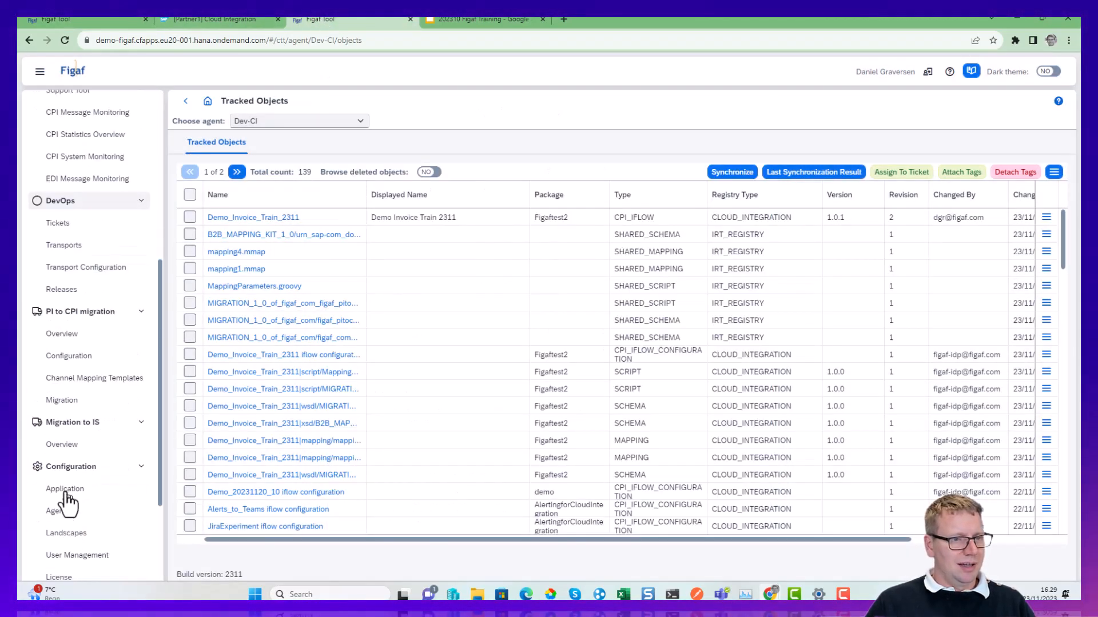
click(73, 457)
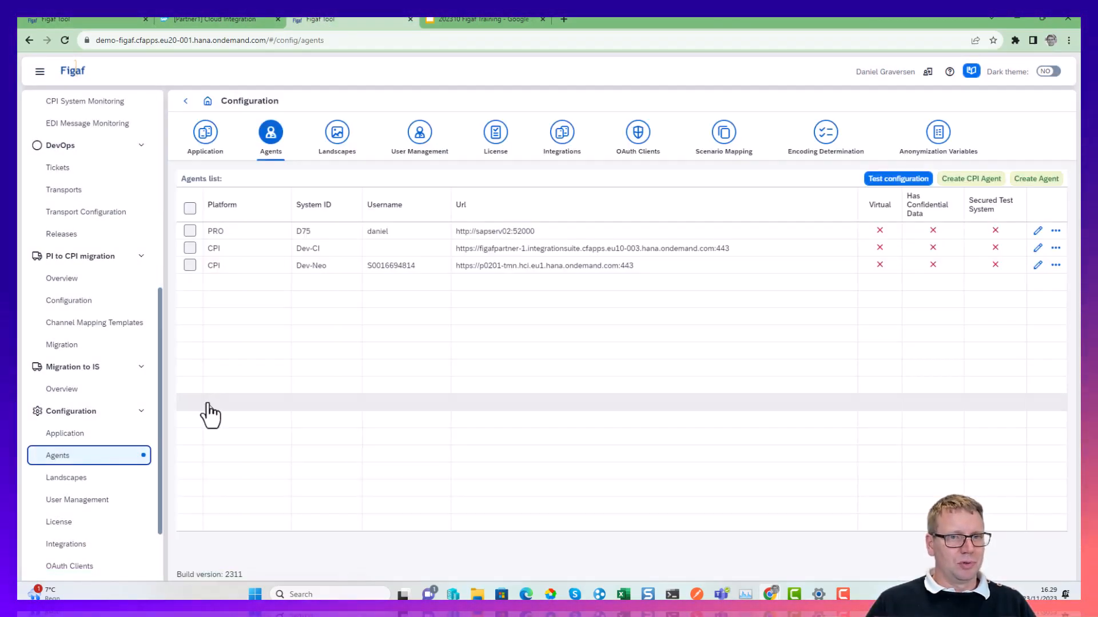
click(208, 139)
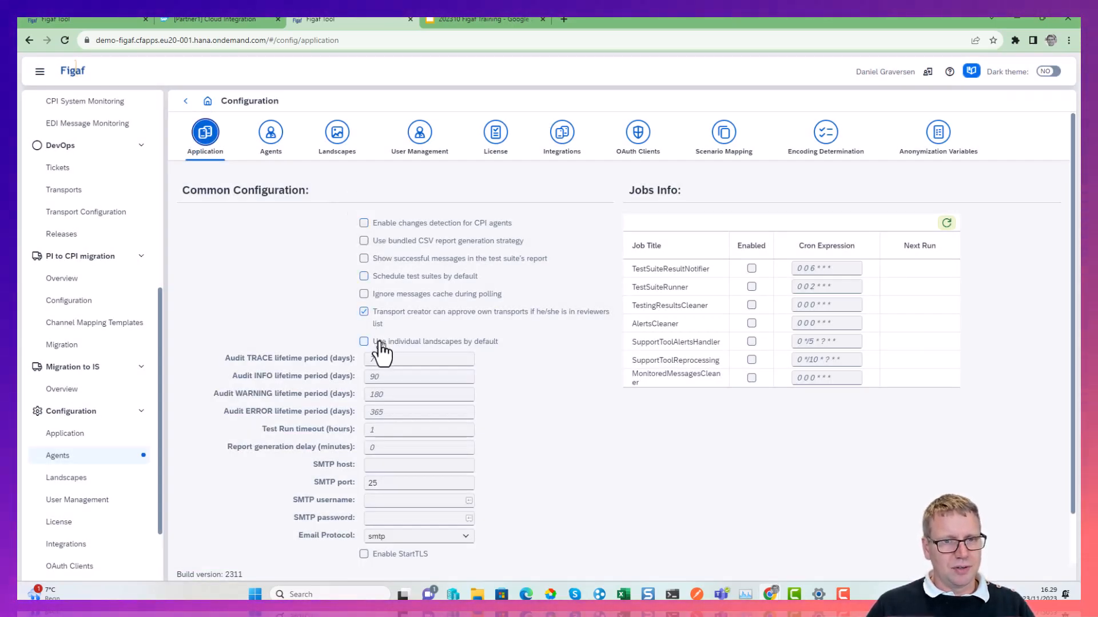
Switch "Use individual landscapes by default" on and off again, and save the common application configuration.
click(379, 341)
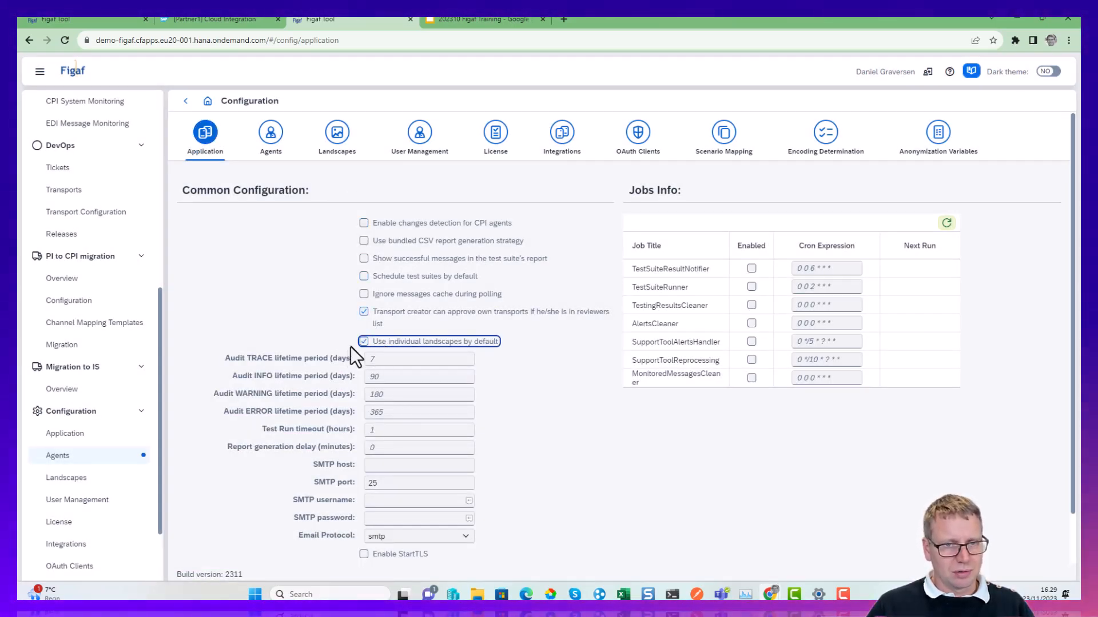
click(359, 343)
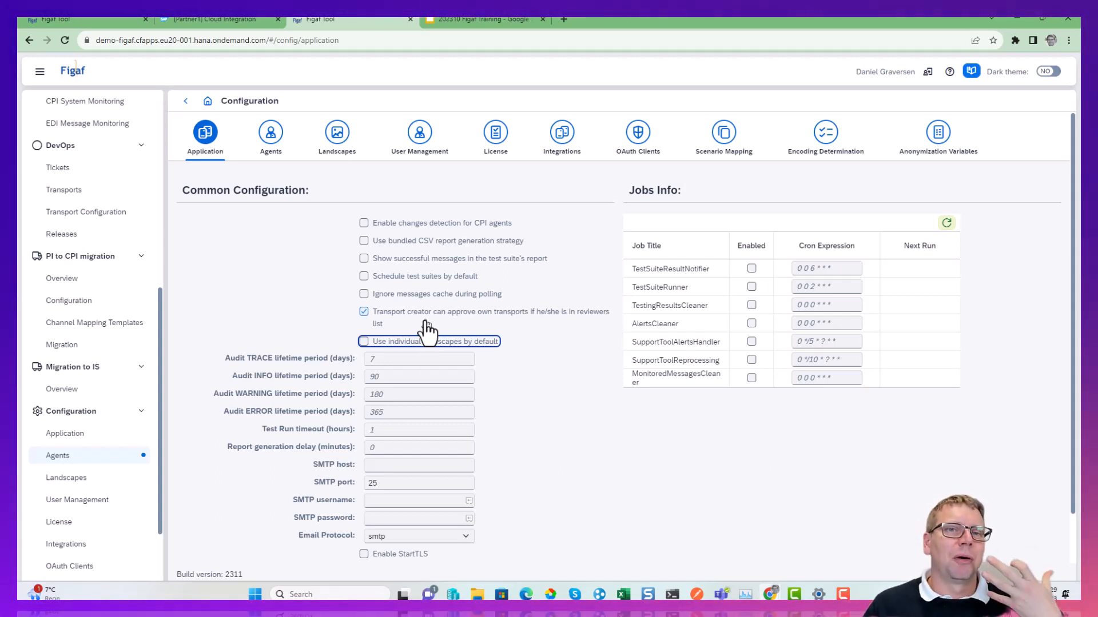
scroll(440, 341, down, 1)
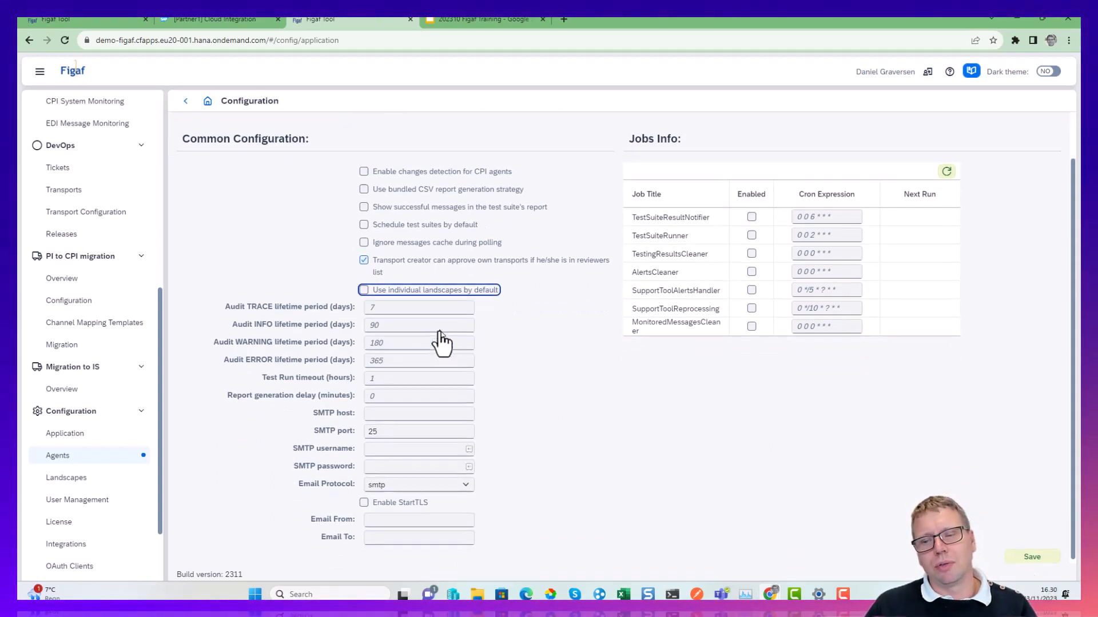
click(1049, 555)
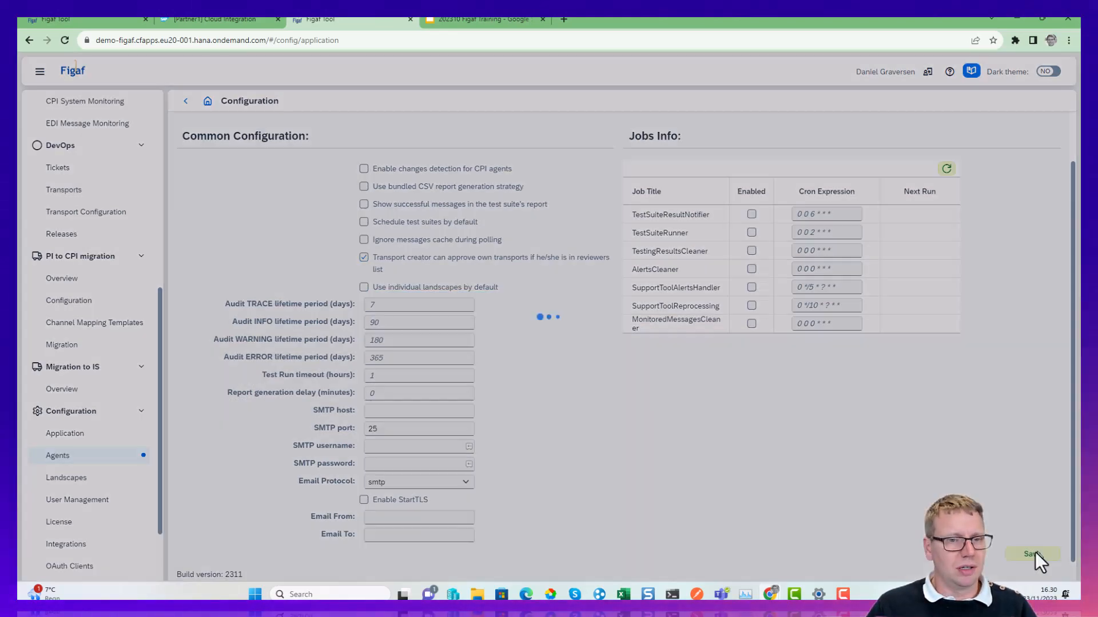
click(607, 343)
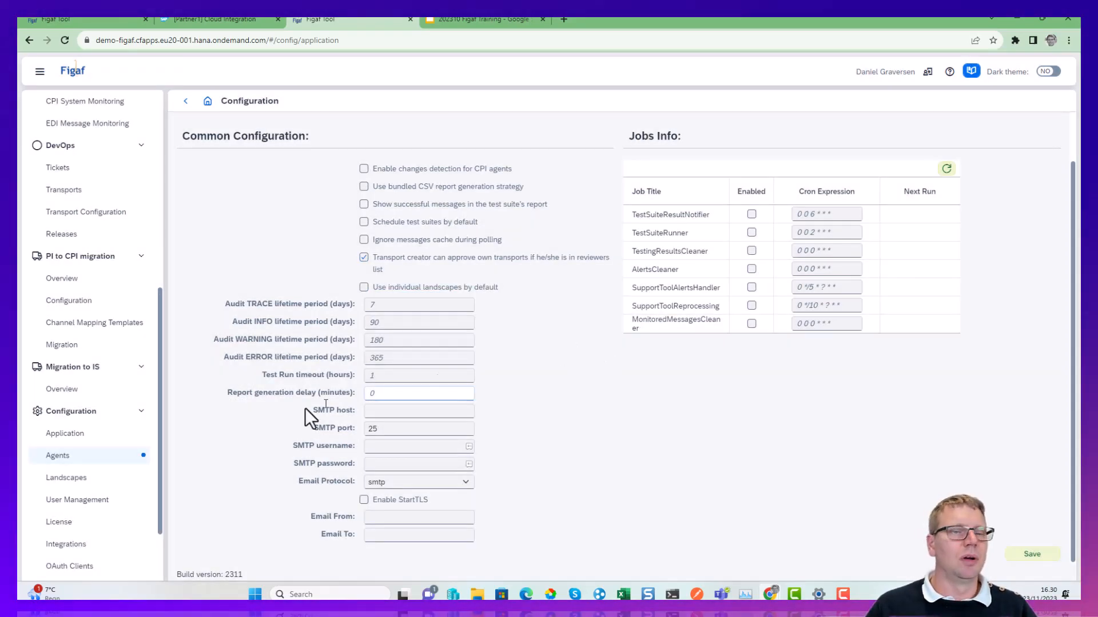
Check the Dev-CI synchronization results and return to the Review slide of the 202310 Figaf Training deck in Google Slides.
click(97, 20)
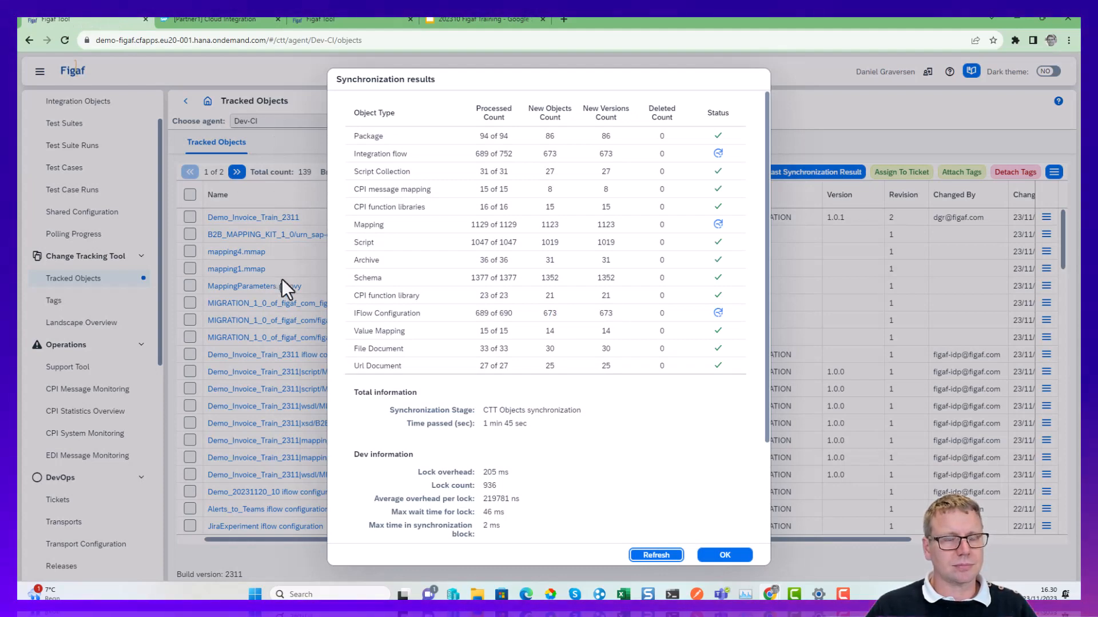
click(464, 21)
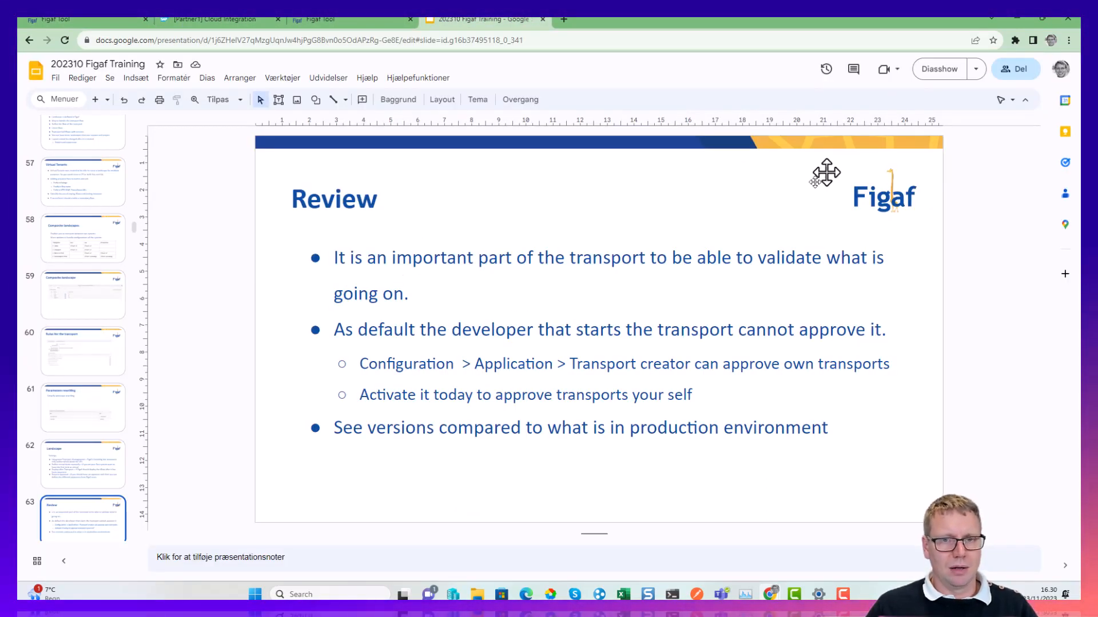
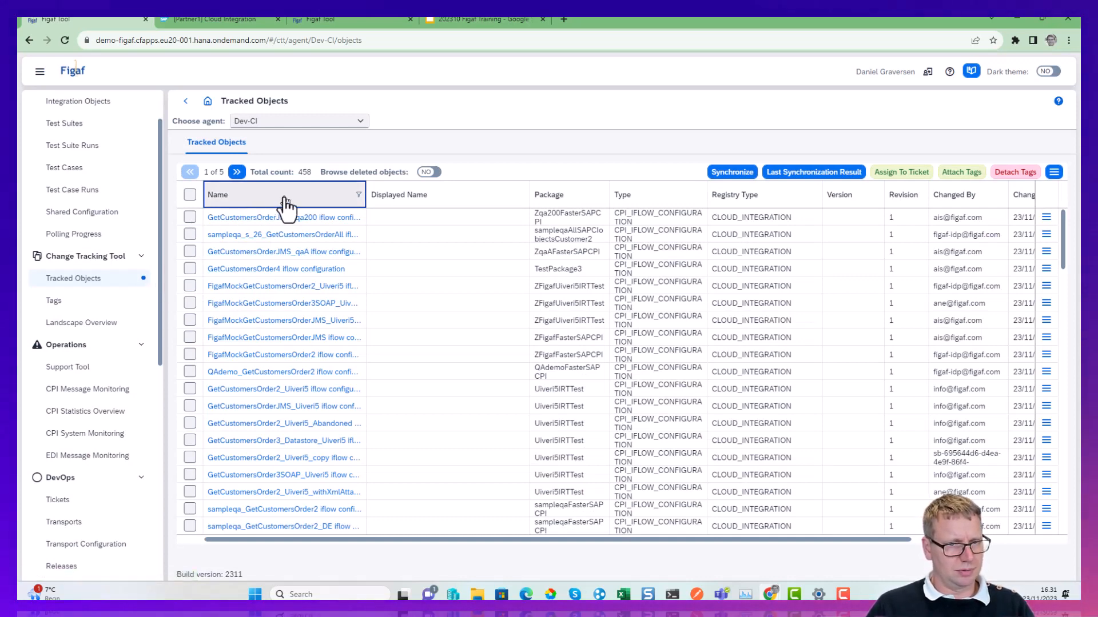
Copy the GetCustomersOrder2 name from an iflow configuration's title and filter the Dev-CI tracked objects by that name.
click(252, 390)
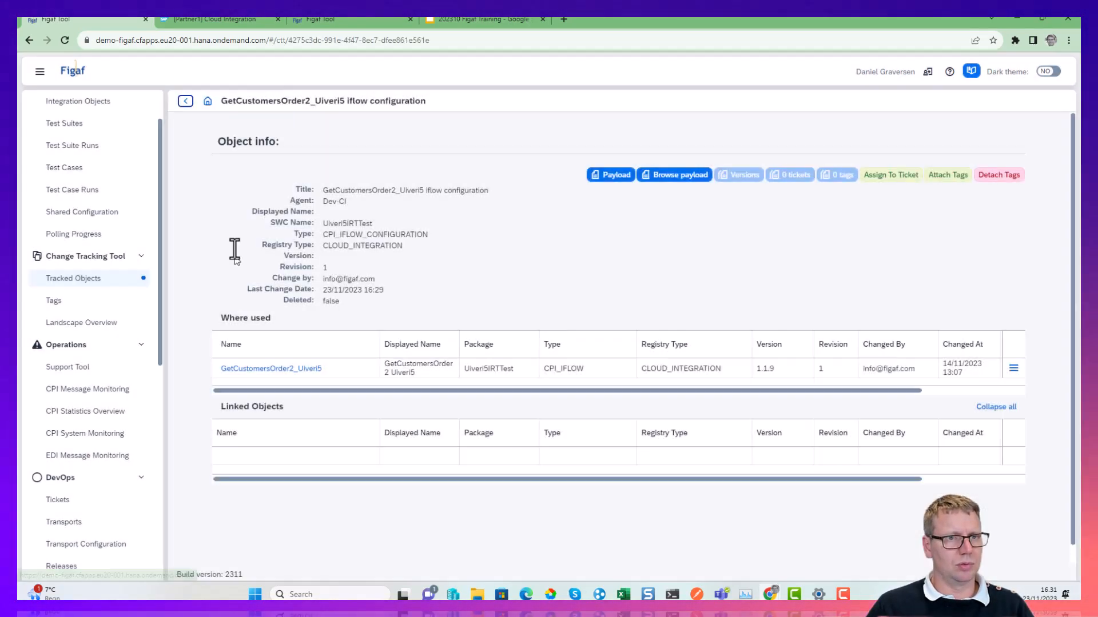
drag(395, 191, 320, 190)
key(ctrl+c)
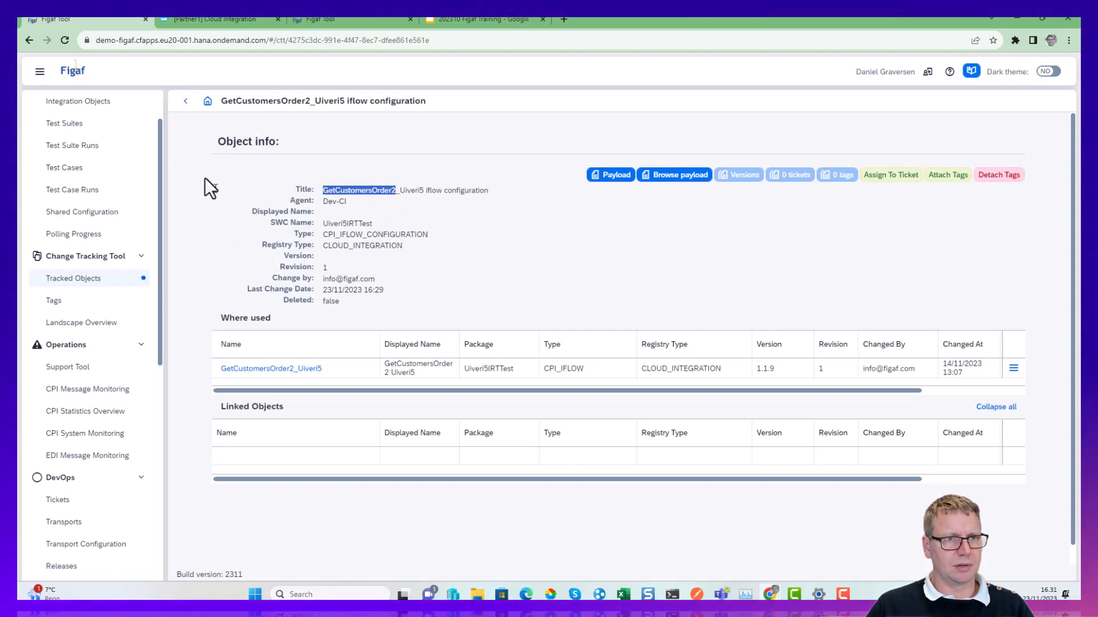
click(186, 101)
click(324, 195)
click(323, 253)
text(GetCus)
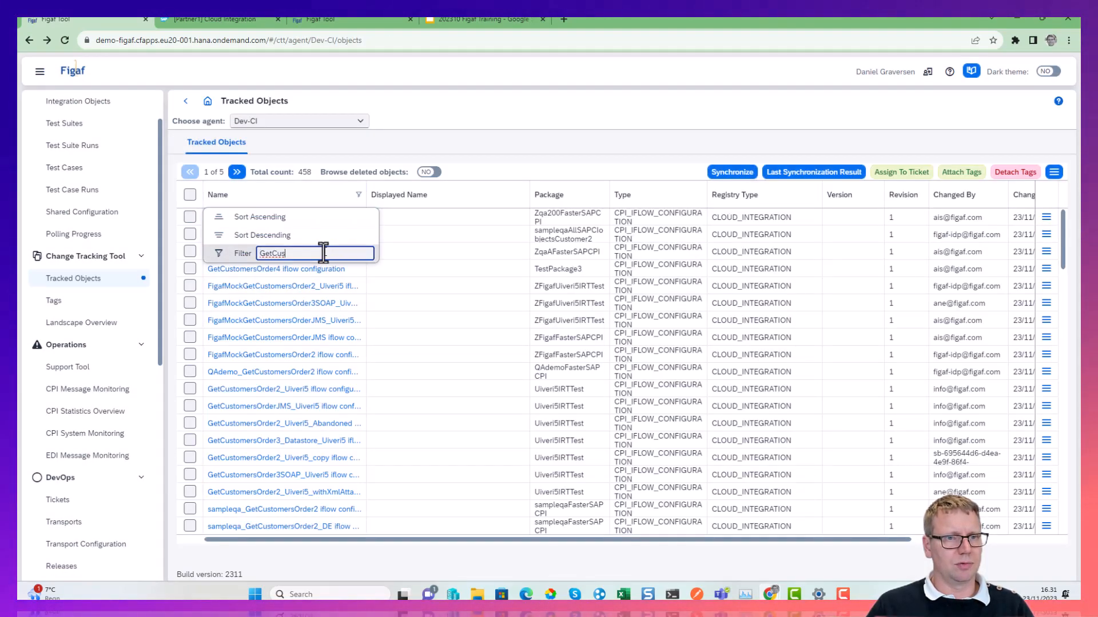
key(ctrl+v)
key(Return)
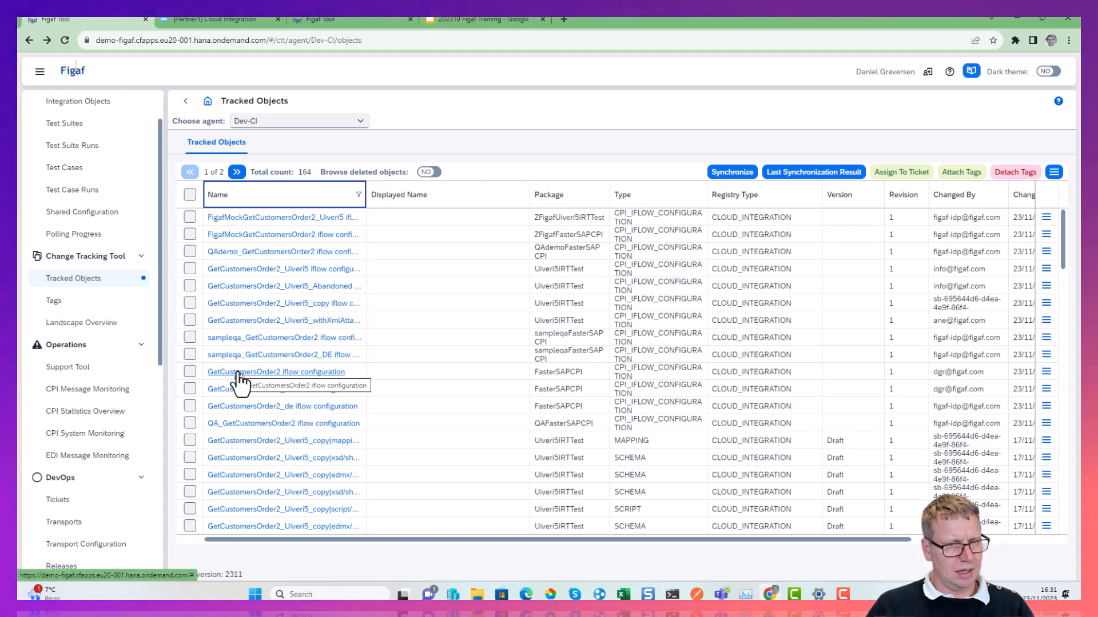
Open the GetCustomersOrder2 iflow of package FasterSAPCPI through its iflow configuration and follow its title link to SAP Integration Suite.
scroll(245, 377, down, 3)
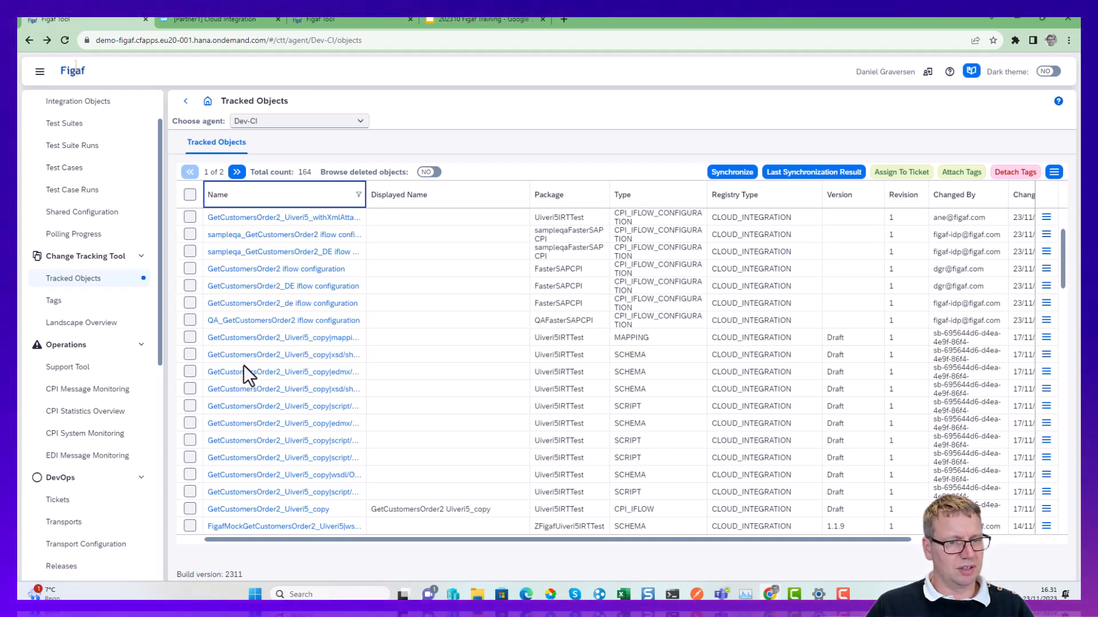
scroll(243, 365, up, 2)
click(260, 322)
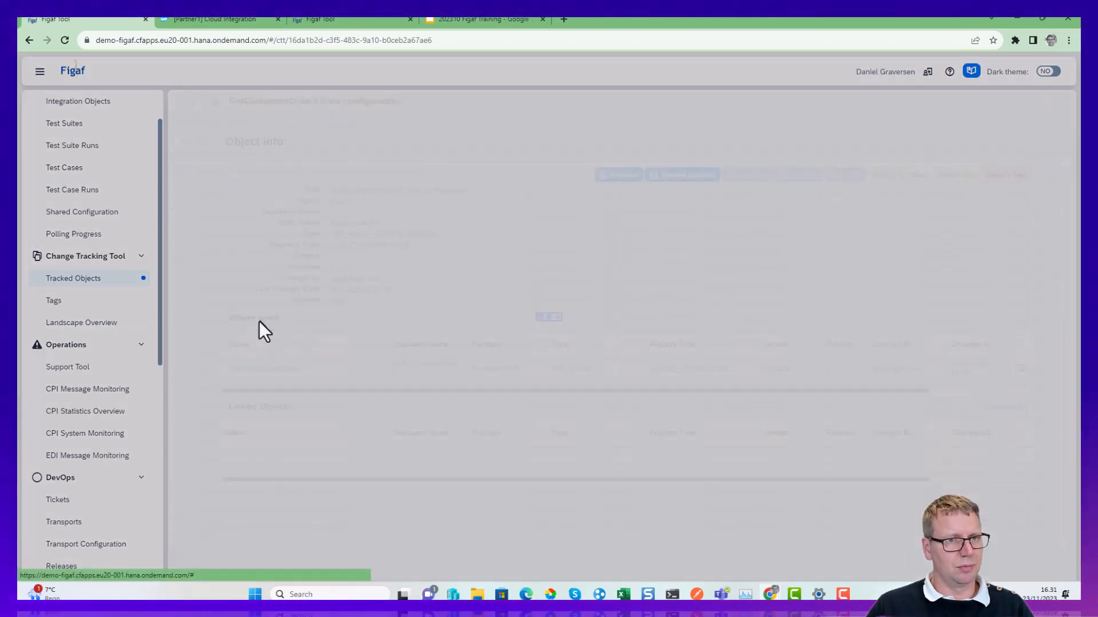
click(266, 369)
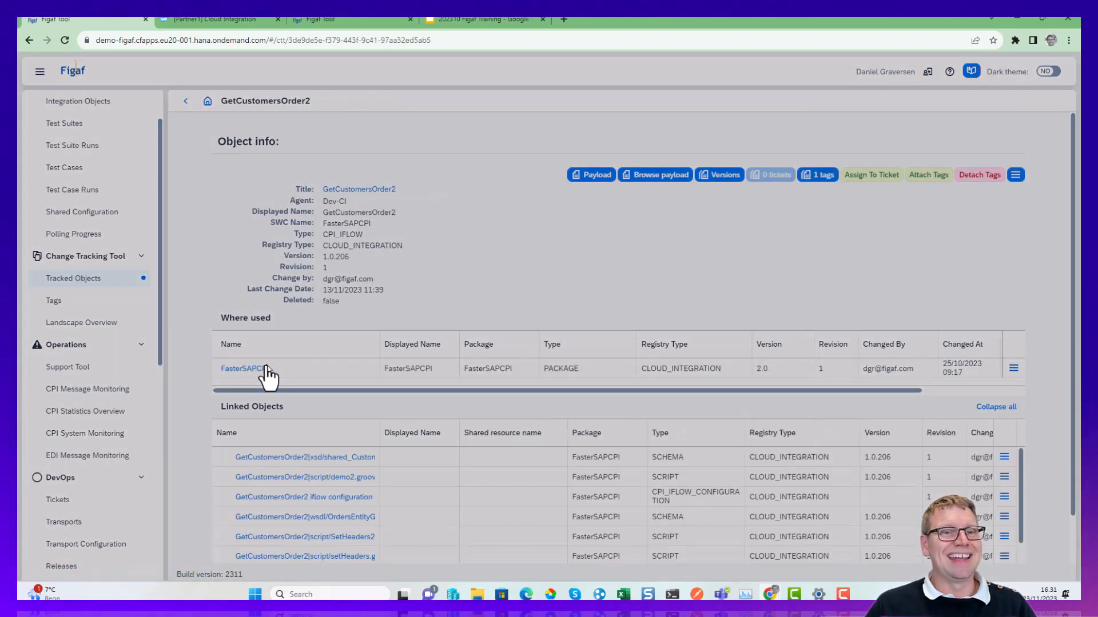
double_click(245, 368)
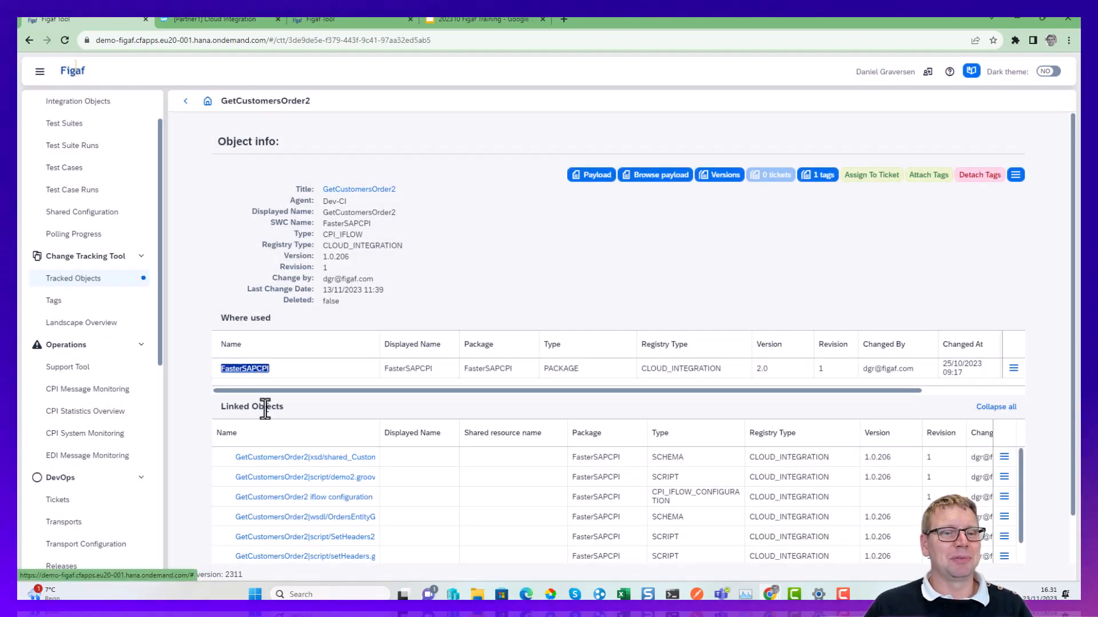
click(335, 191)
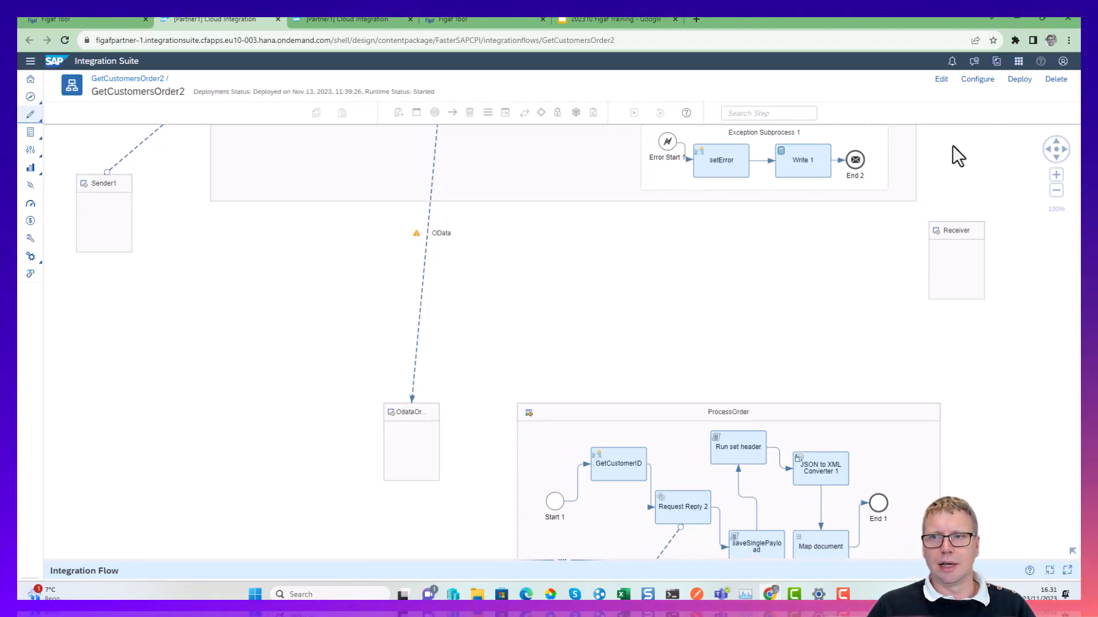
Edit the GetCustomersOrder2 iflow and set the goodvalue2 exchange property of the Last header step to Demo20231123.
mouse_move(954, 146)
mouse_down()
mouse_move(890, 355)
mouse_move(983, 399)
mouse_up()
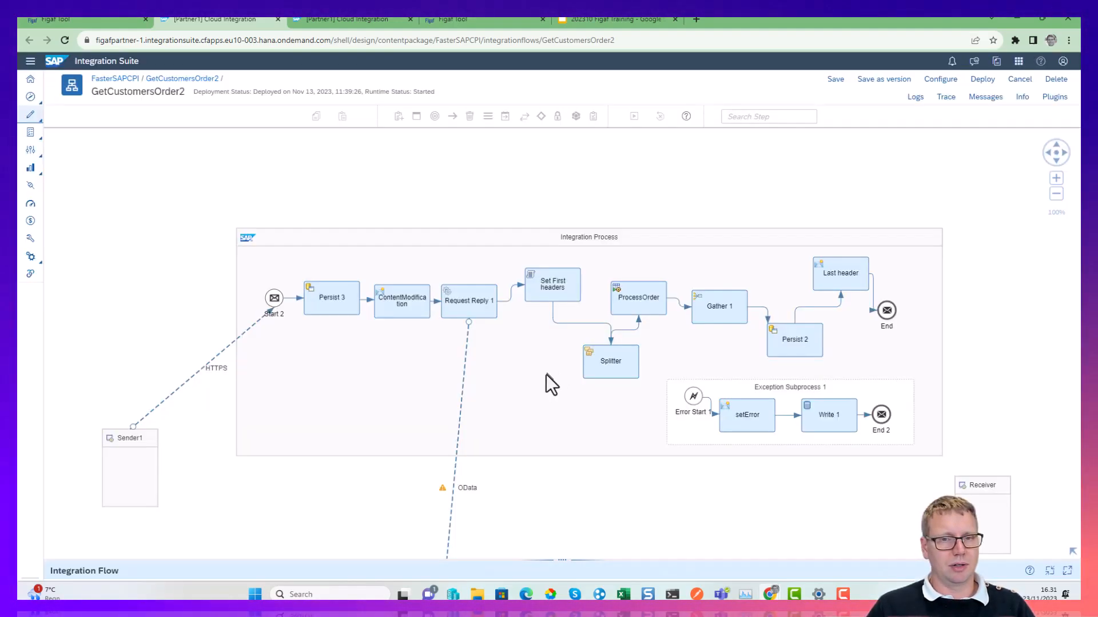
click(839, 276)
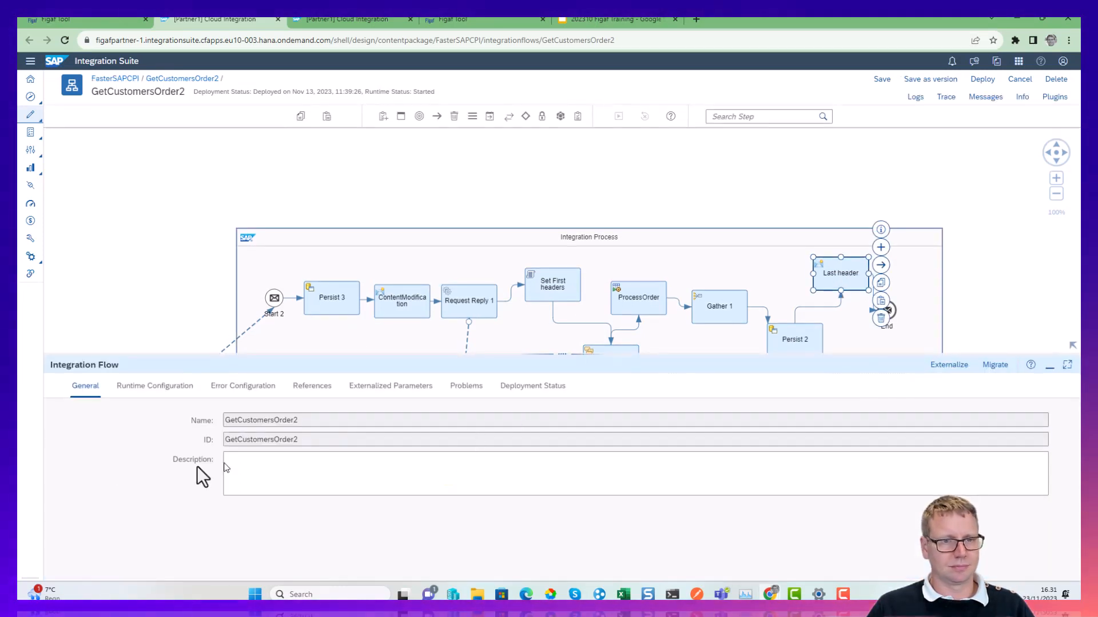
click(251, 392)
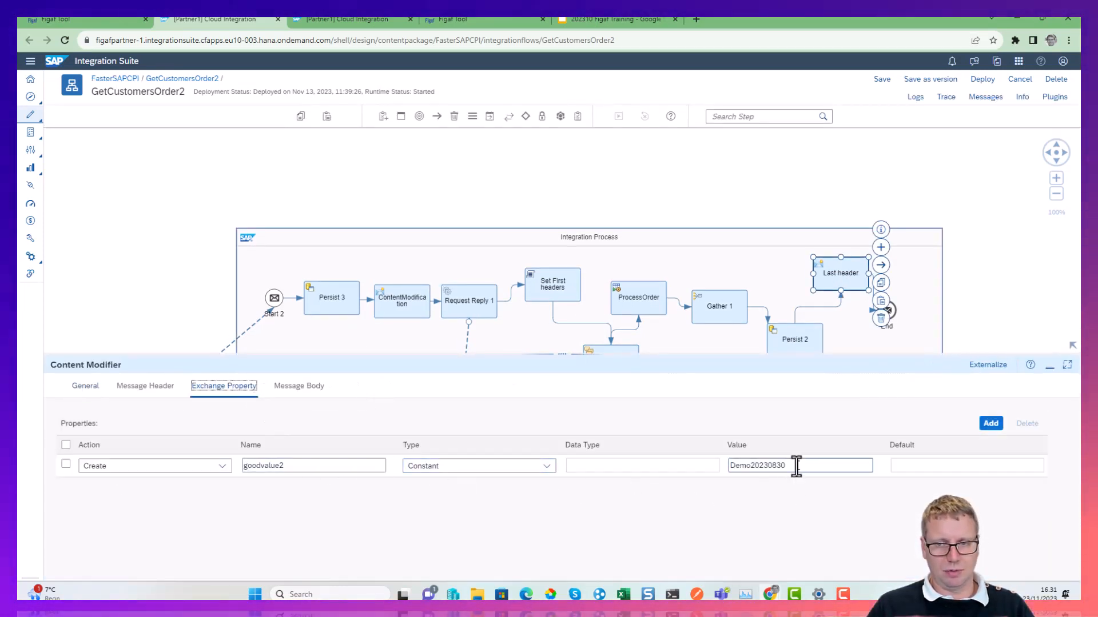
key(BackSpace)
key(BackSpace)
key(BackSpace)
key(BackSpace)
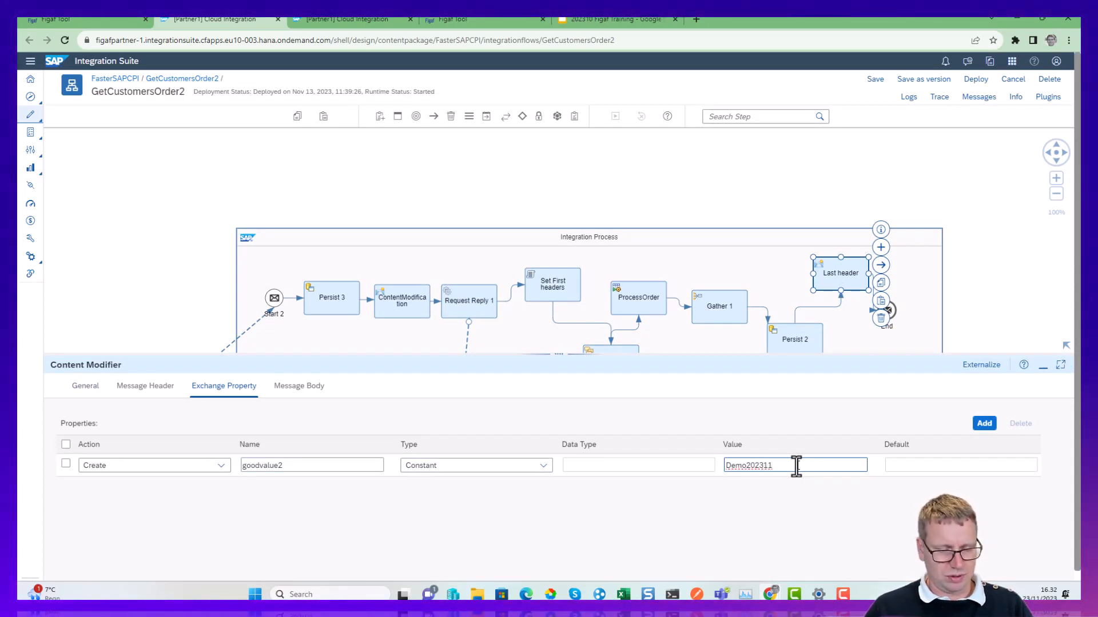
Save the GetCustomersOrder2 iflow as a new version and deploy it on the Cloud Integration runtime profile.
click(945, 81)
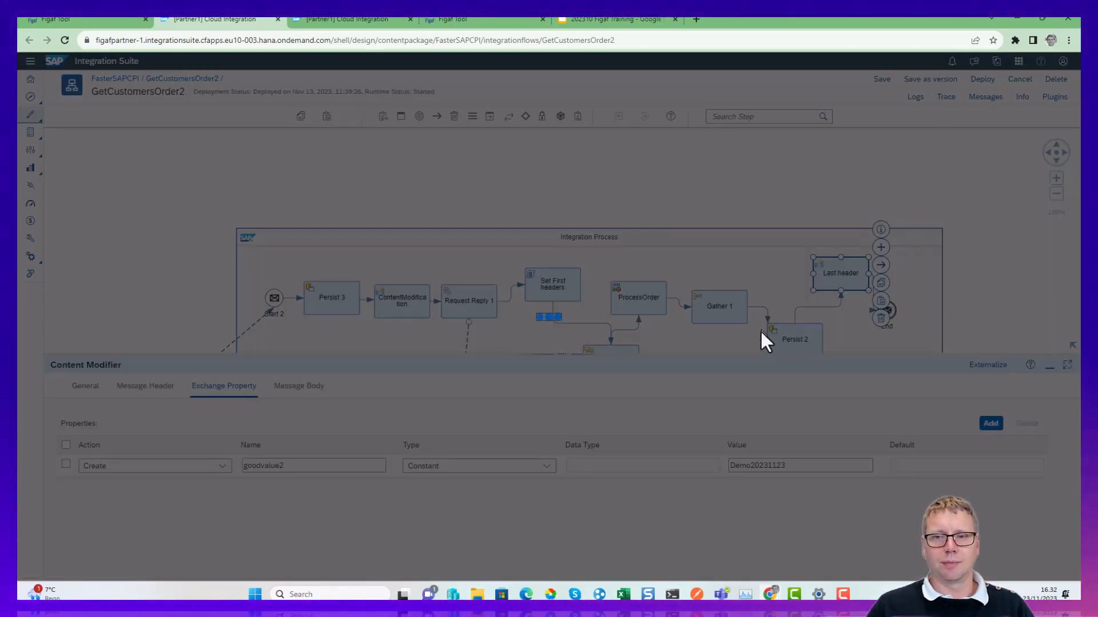
click(720, 369)
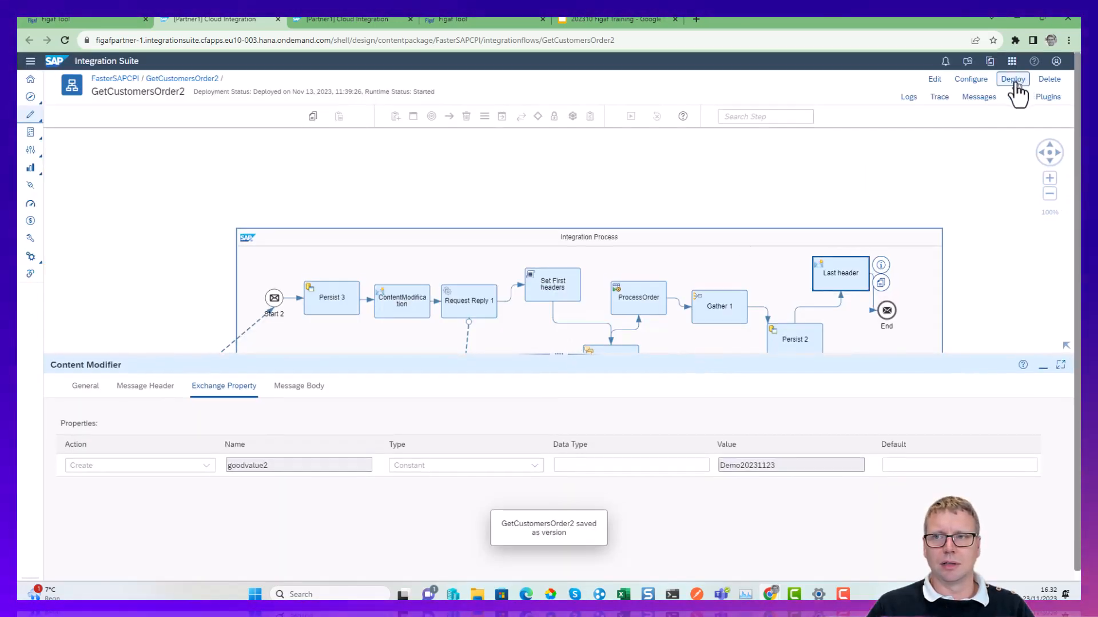
click(1013, 83)
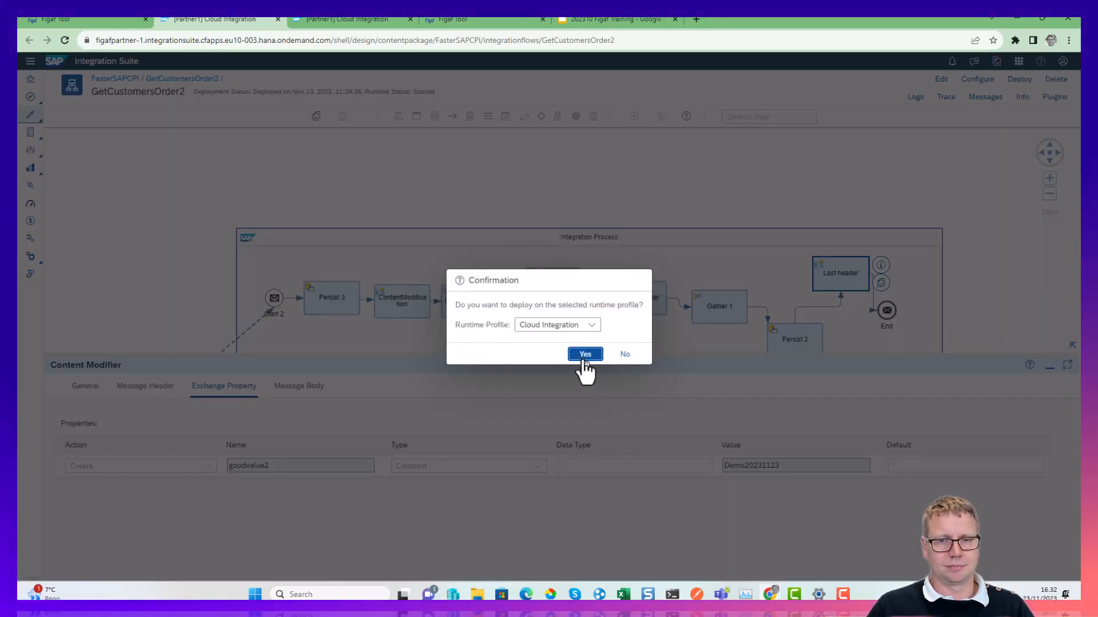
click(584, 354)
click(115, 23)
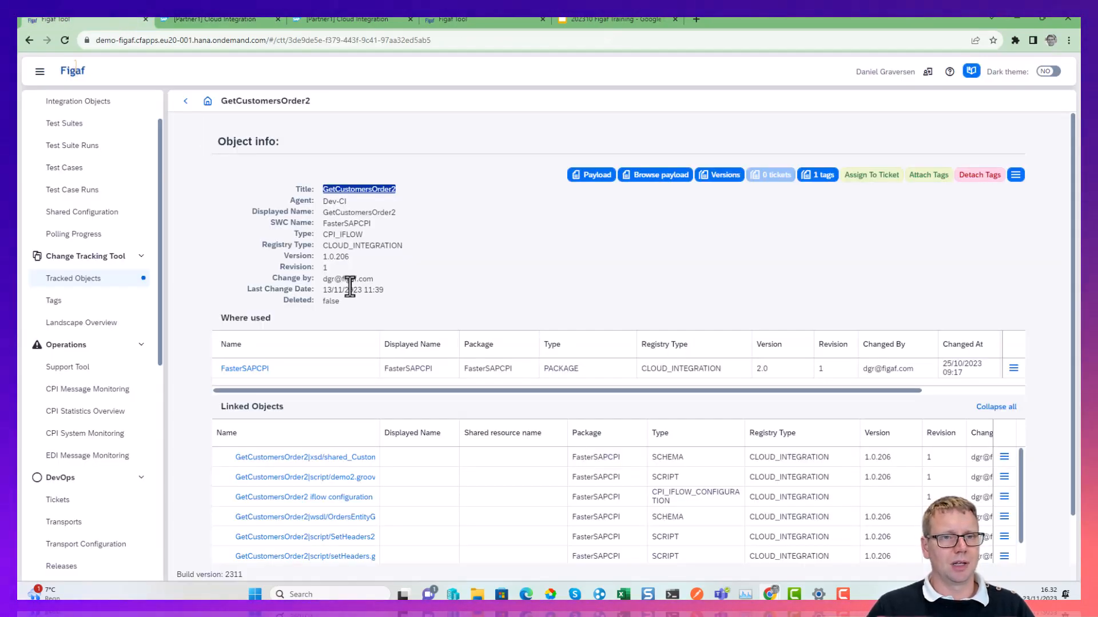
click(220, 20)
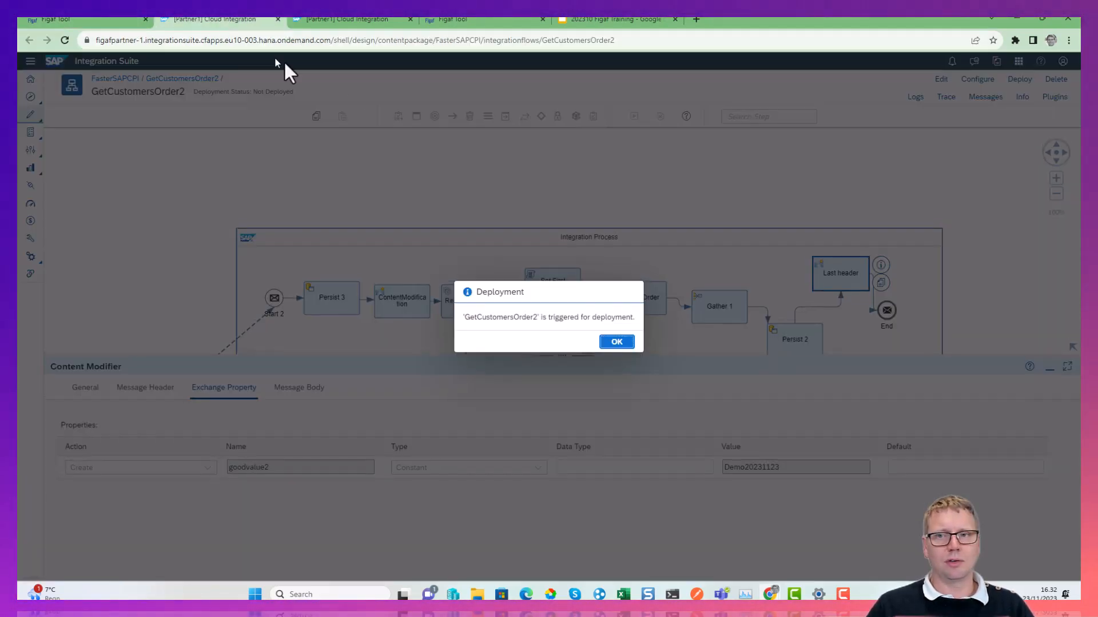
click(629, 341)
Synchronize GetCustomersOrder2 to Figaf through CPI Helper and check the synchronization results, including the duration.
click(992, 98)
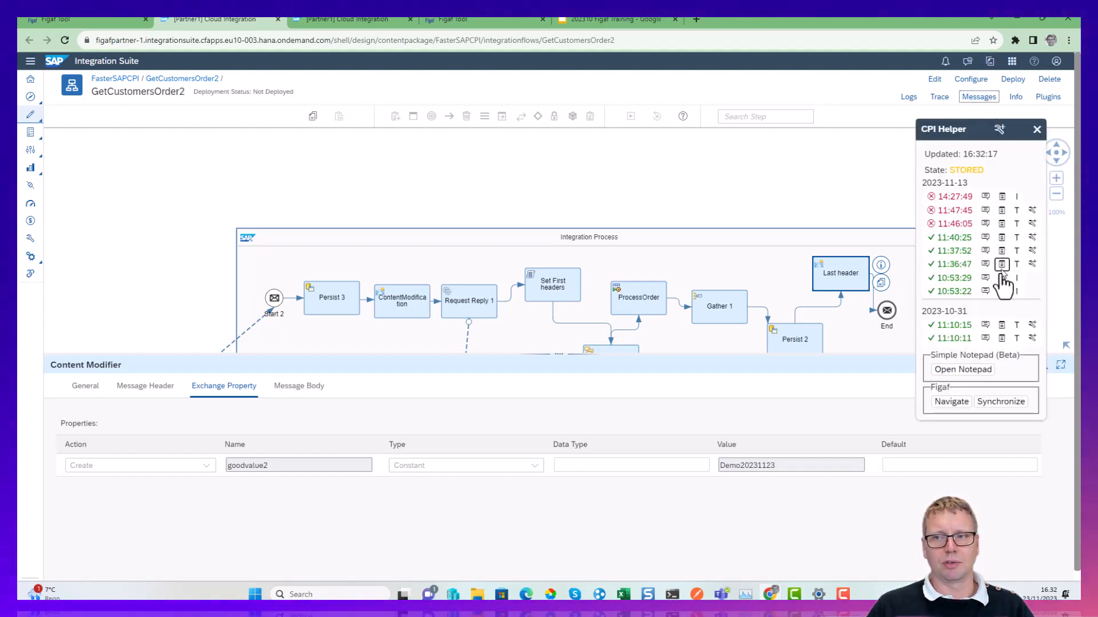
click(1000, 401)
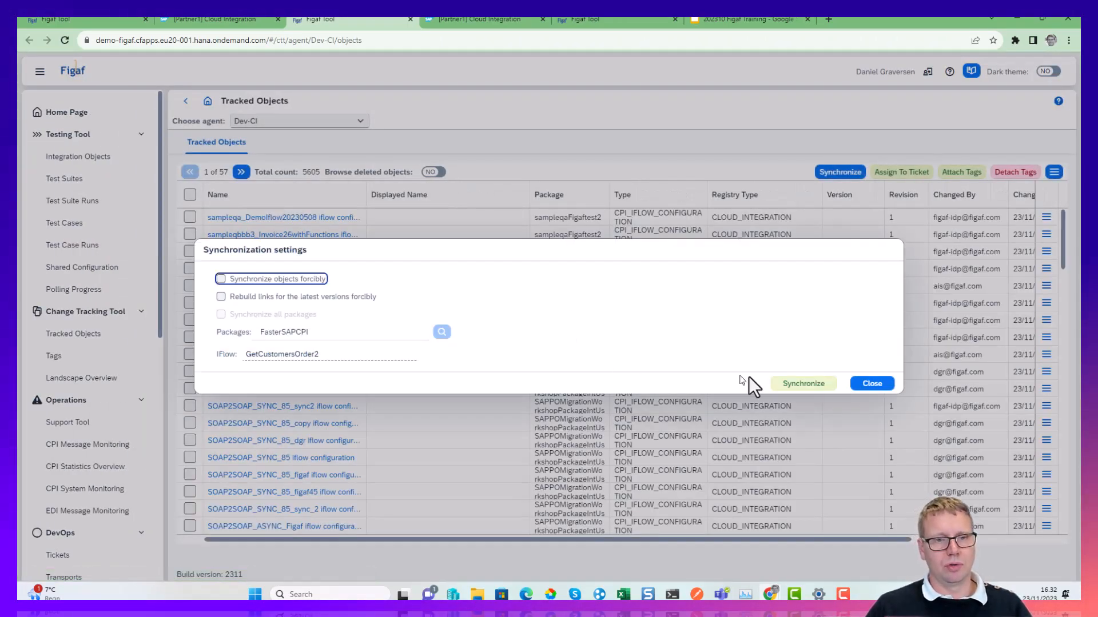
click(808, 384)
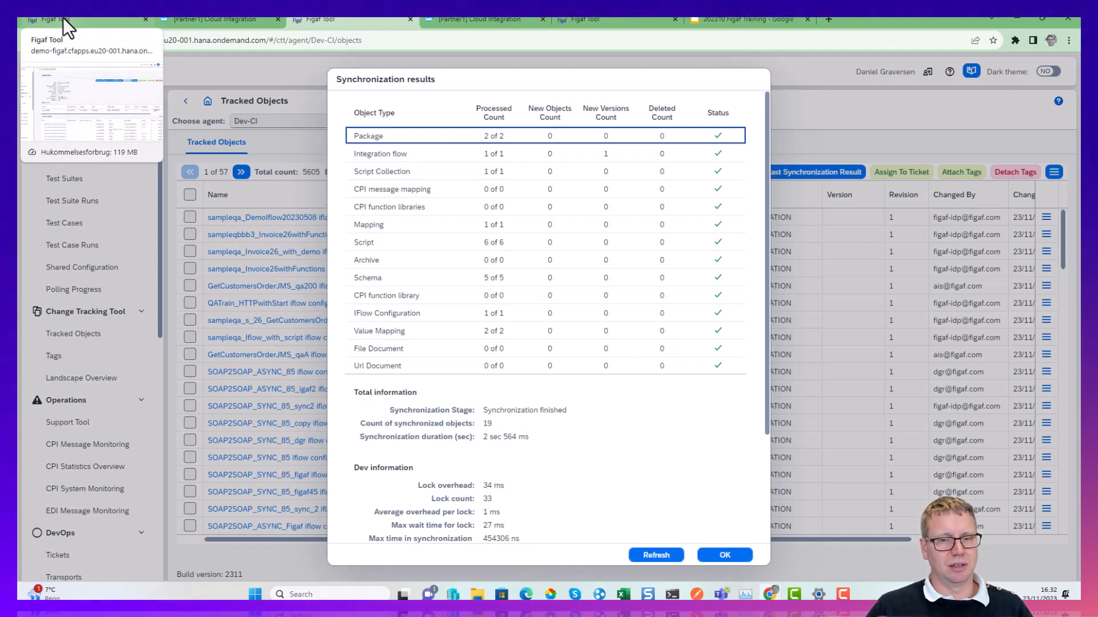
drag(525, 438, 455, 433)
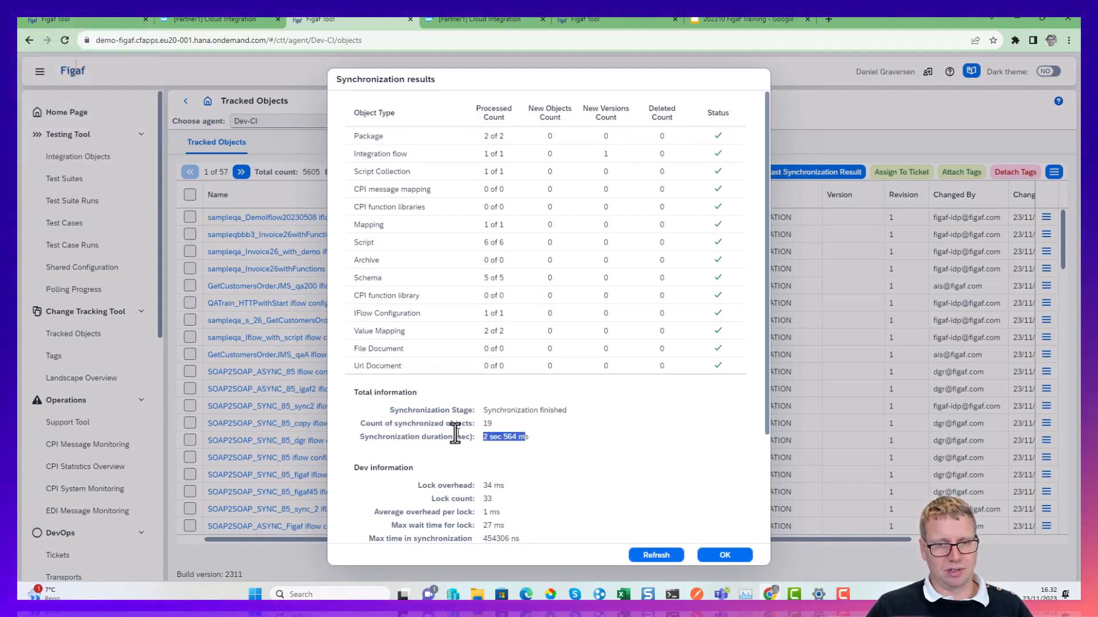
click(724, 557)
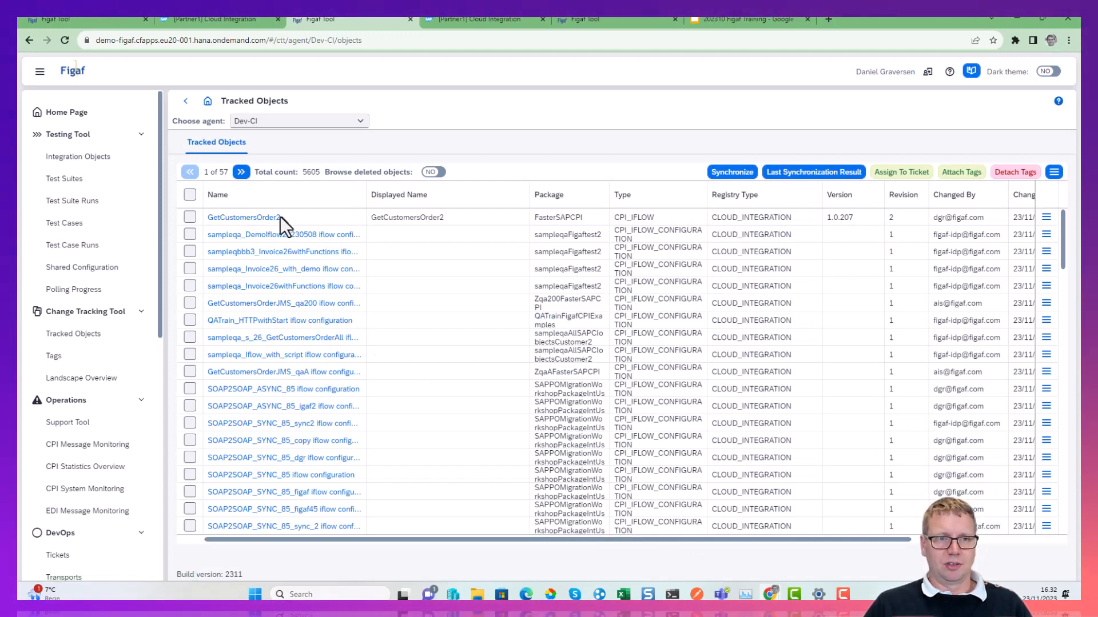
Open the version history of the GetCustomersOrder2 iflow and compare versions 1.0.207 and 1.0.206 using BPMN model with viewer.
click(277, 218)
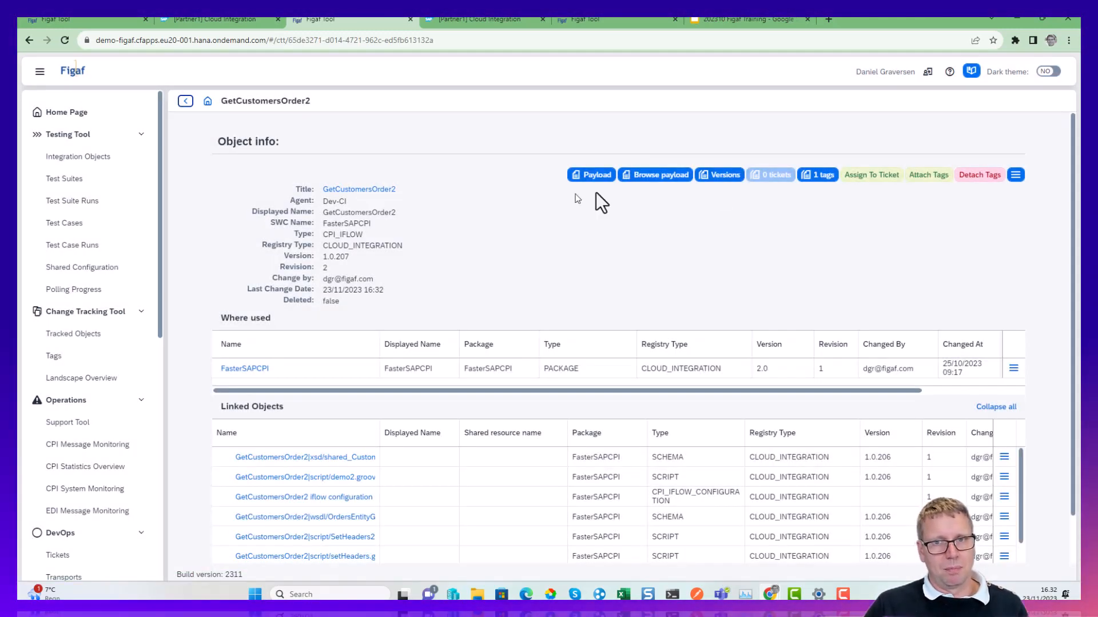
click(718, 175)
click(225, 166)
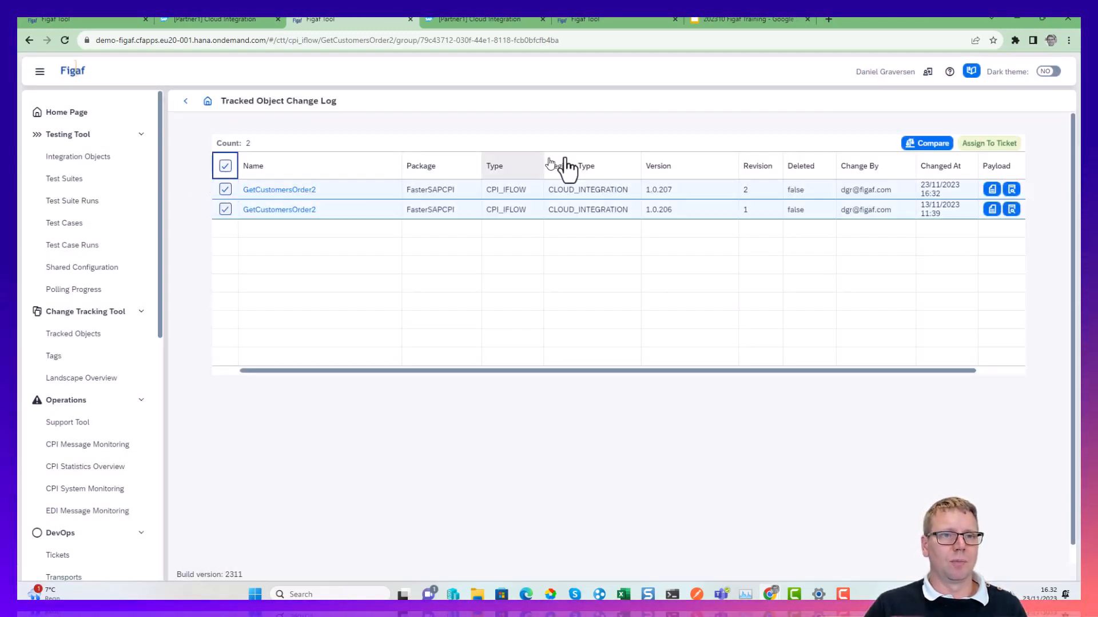
click(917, 143)
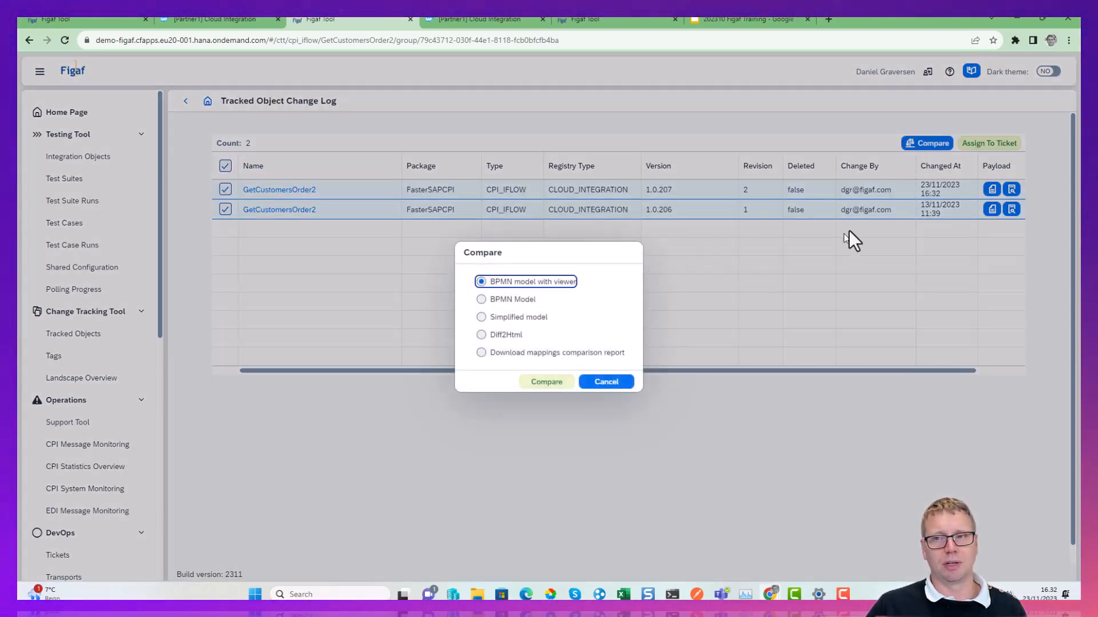
click(544, 382)
Examine the old and new definitions of the changed Last header step in the old version's diagram, and close the comparison.
drag(390, 230, 96, 480)
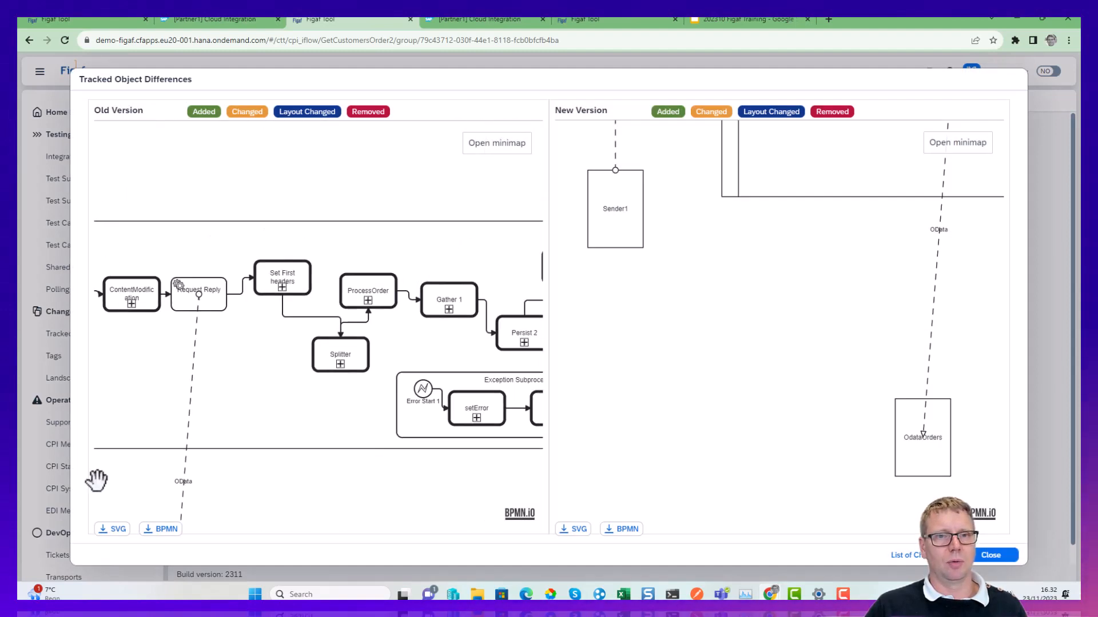
drag(429, 409, 163, 310)
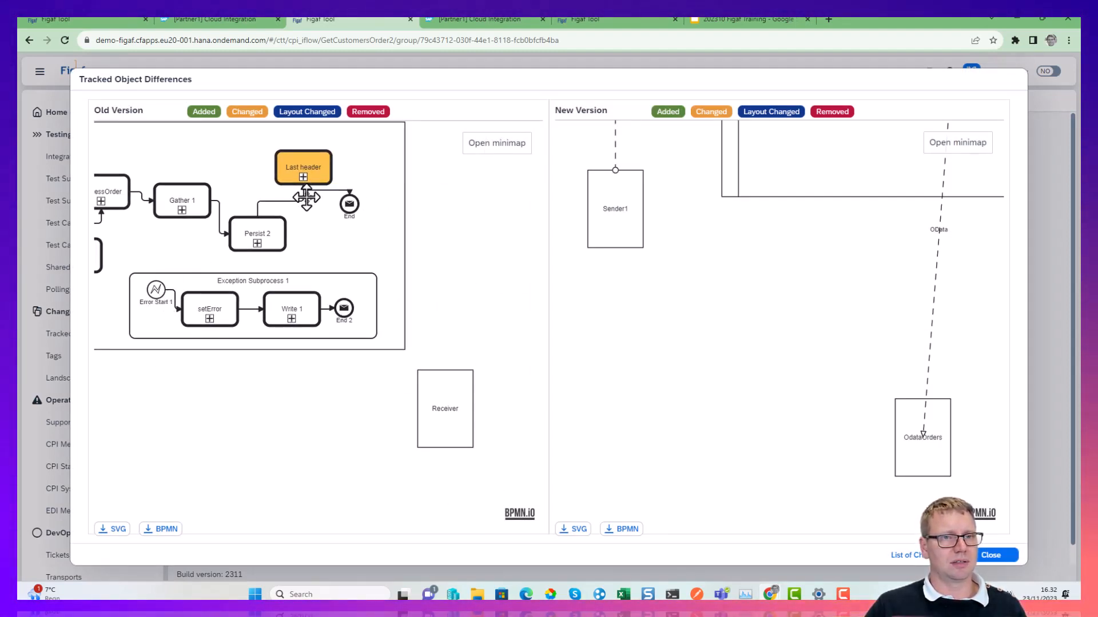
click(303, 175)
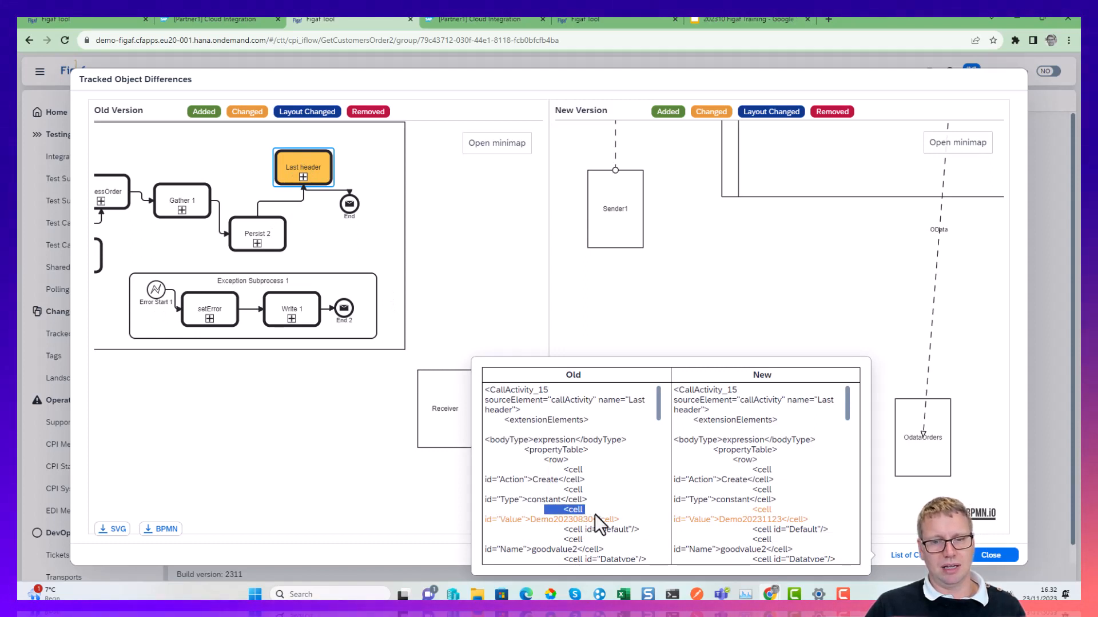
drag(594, 514, 661, 541)
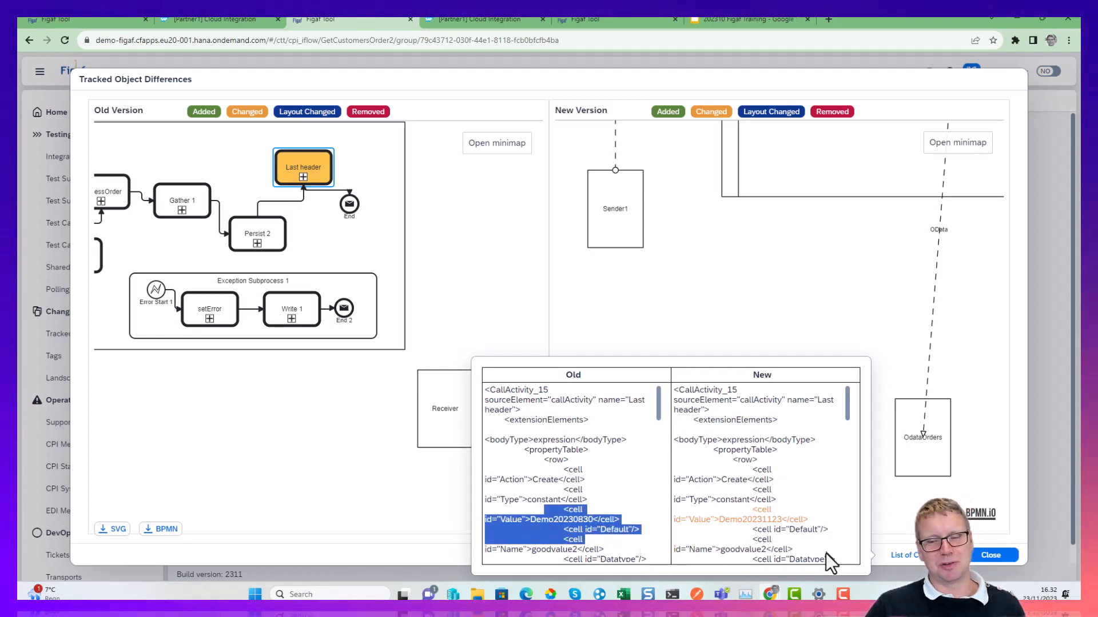
click(895, 493)
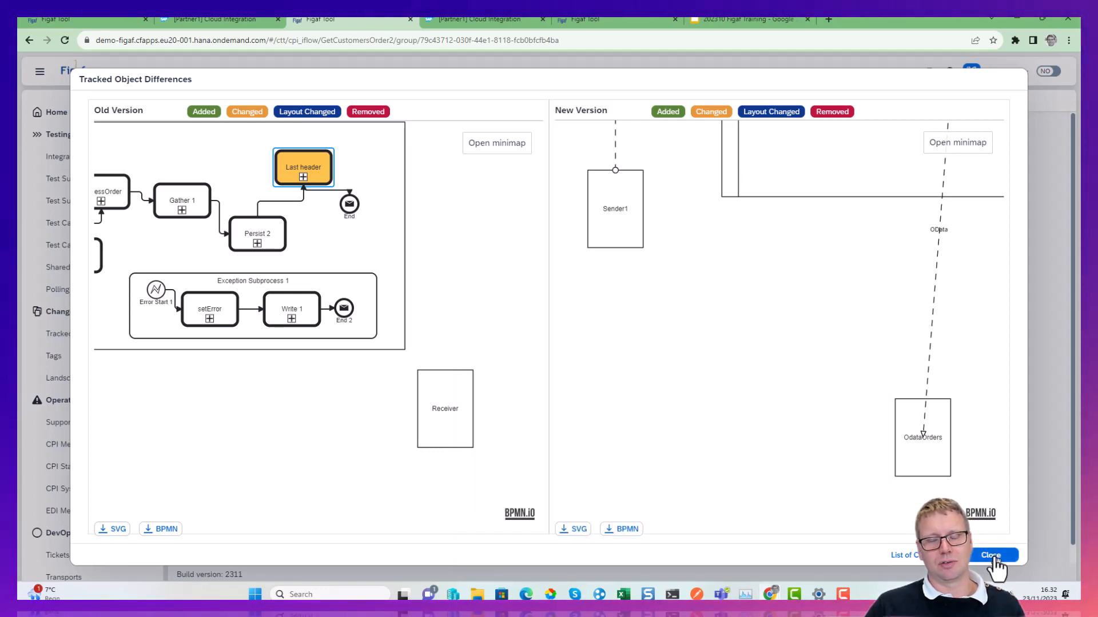
click(992, 555)
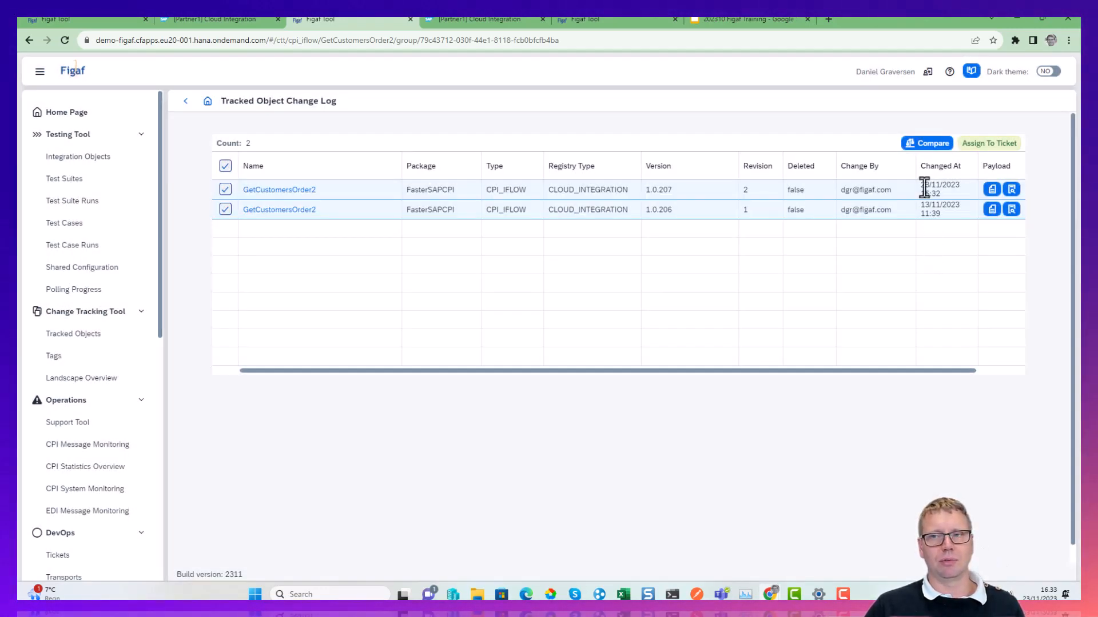
Compare the two selected GetCustomersOrder2 versions again using the Diff2Html option.
click(927, 143)
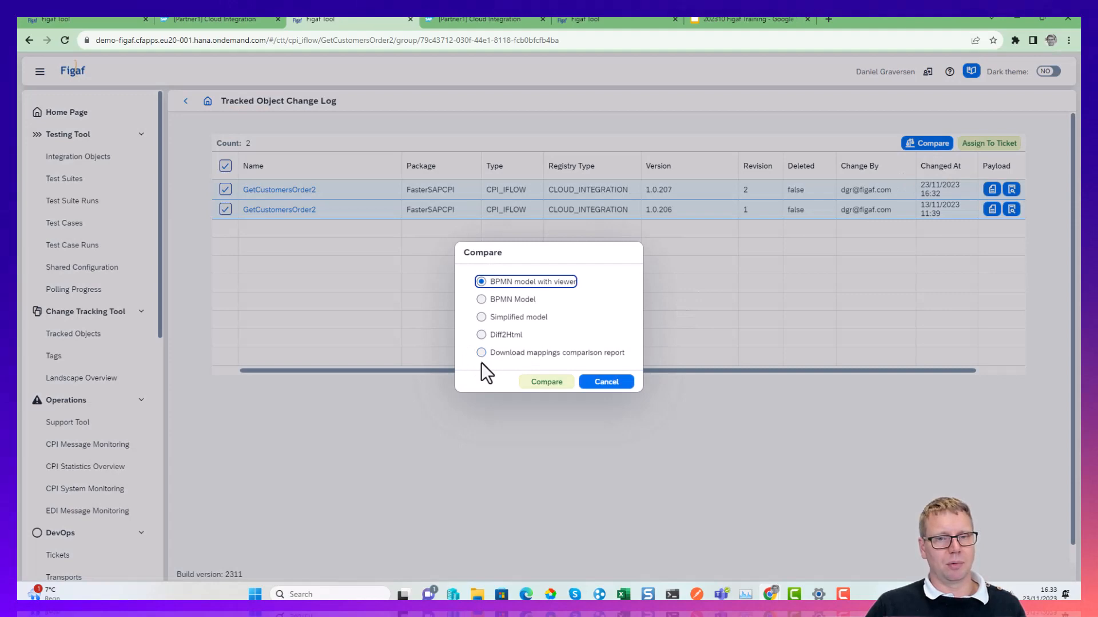
click(481, 336)
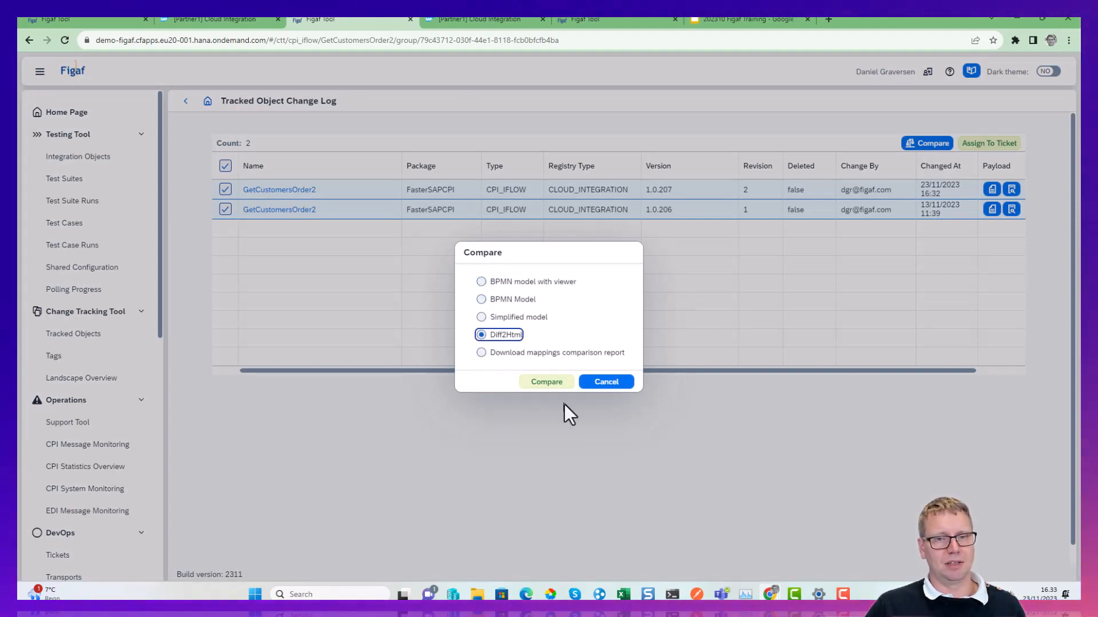
click(562, 390)
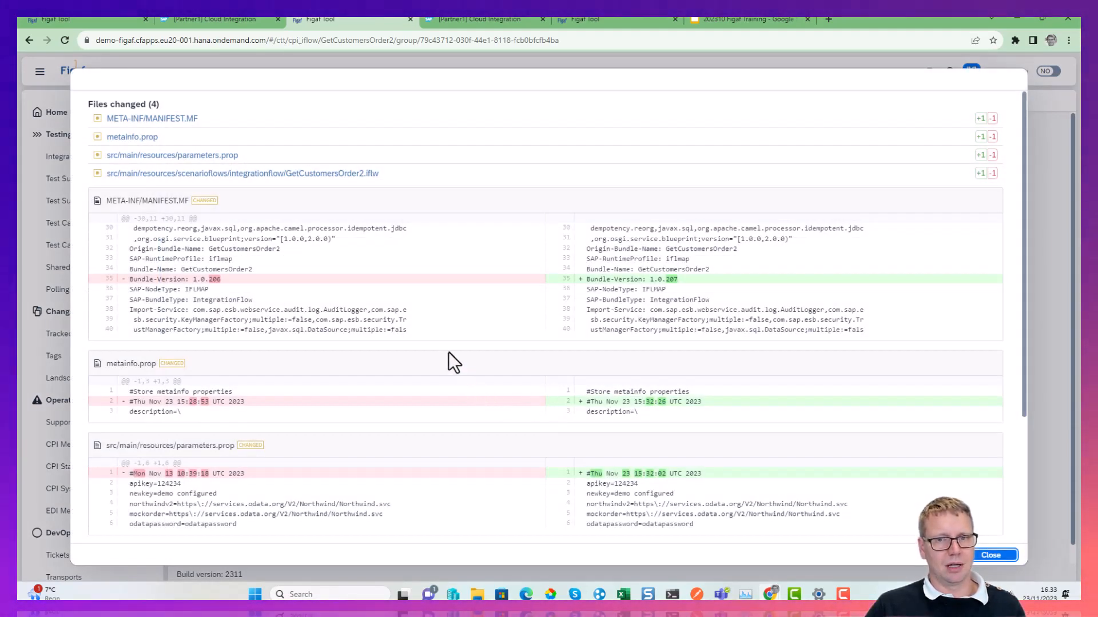
Examine all changed files in the Diff2Html comparison of GetCustomersOrder2, close it, and look through the available comparison formats without running another.
scroll(449, 352, down, 1)
scroll(448, 359, down, 1)
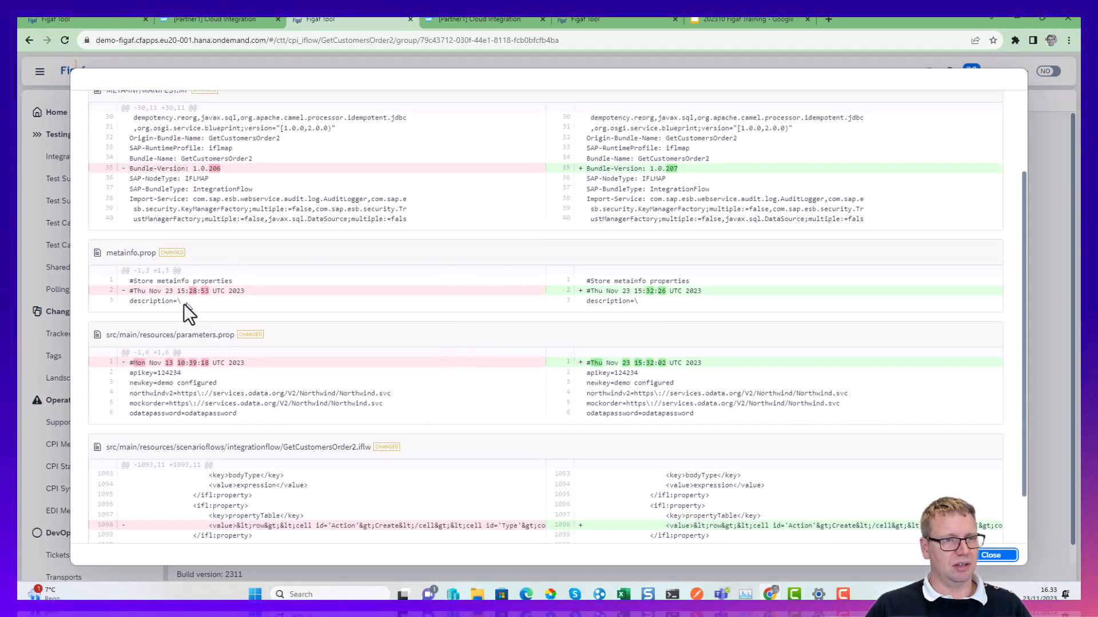
scroll(184, 397, down, 1)
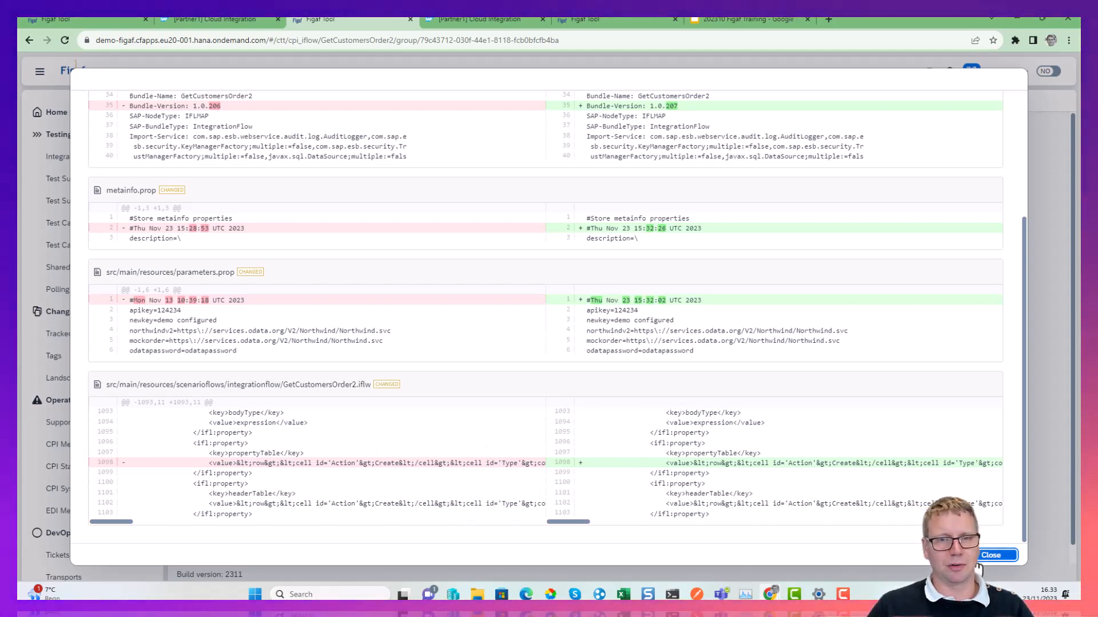
click(988, 556)
click(928, 143)
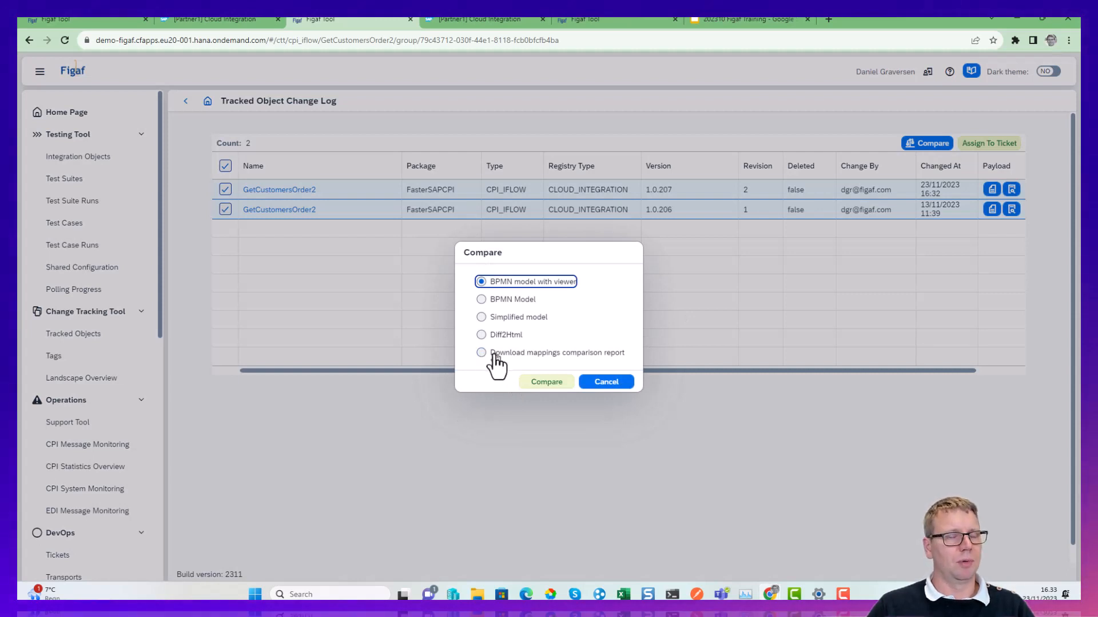
click(600, 386)
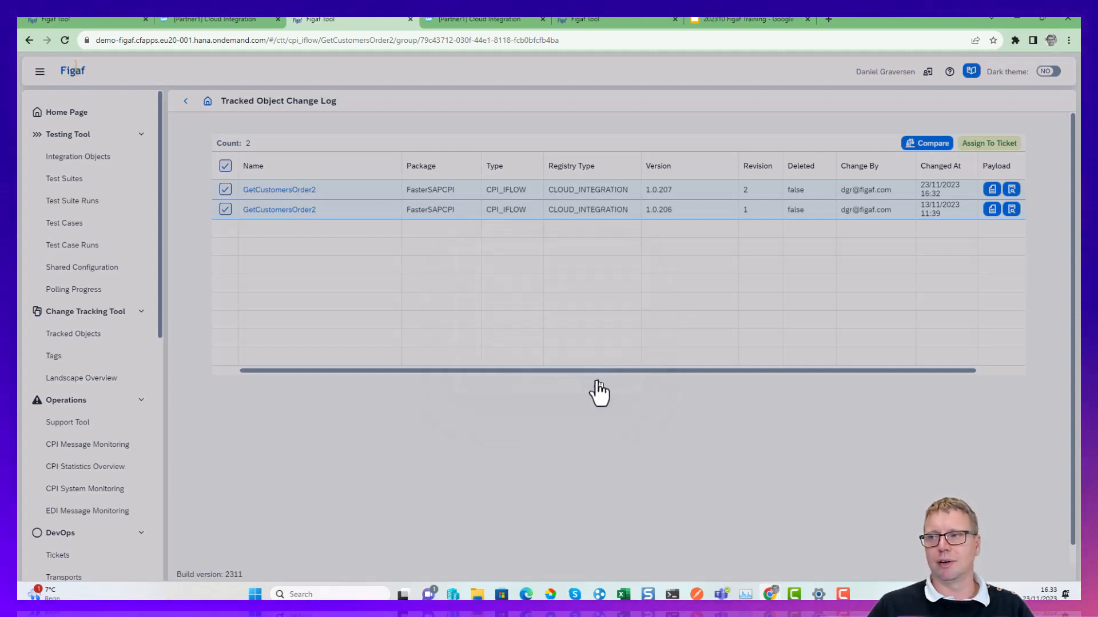
Return to the Dev-CI tracked objects and start assigning GetCustomersOrder2 to a new ticket titled Demo Course.
click(183, 103)
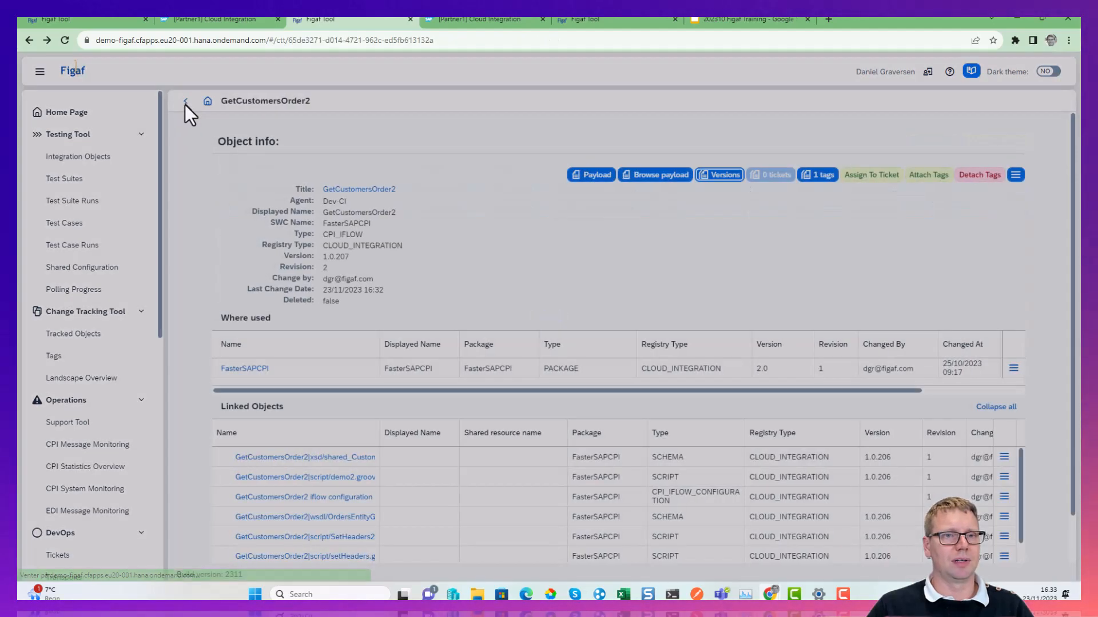
click(184, 103)
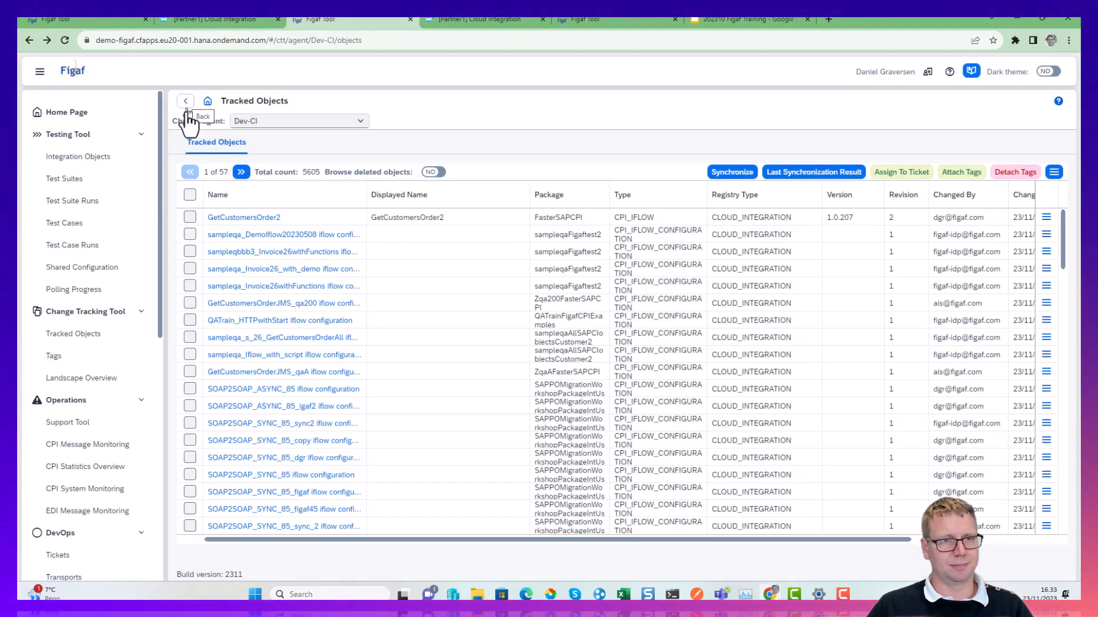
click(191, 217)
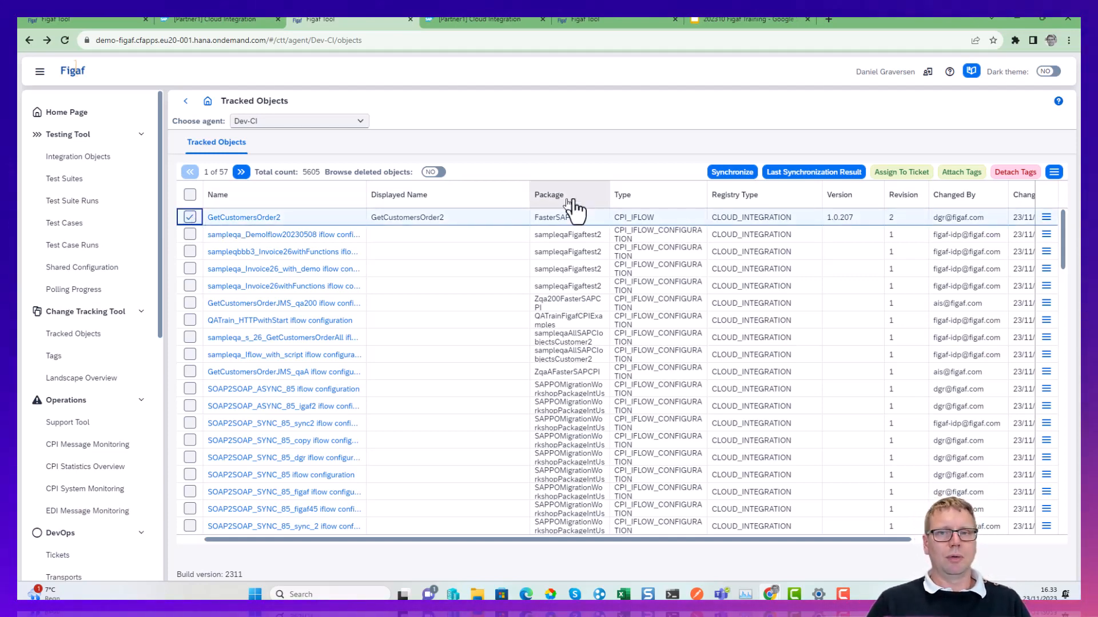
click(887, 175)
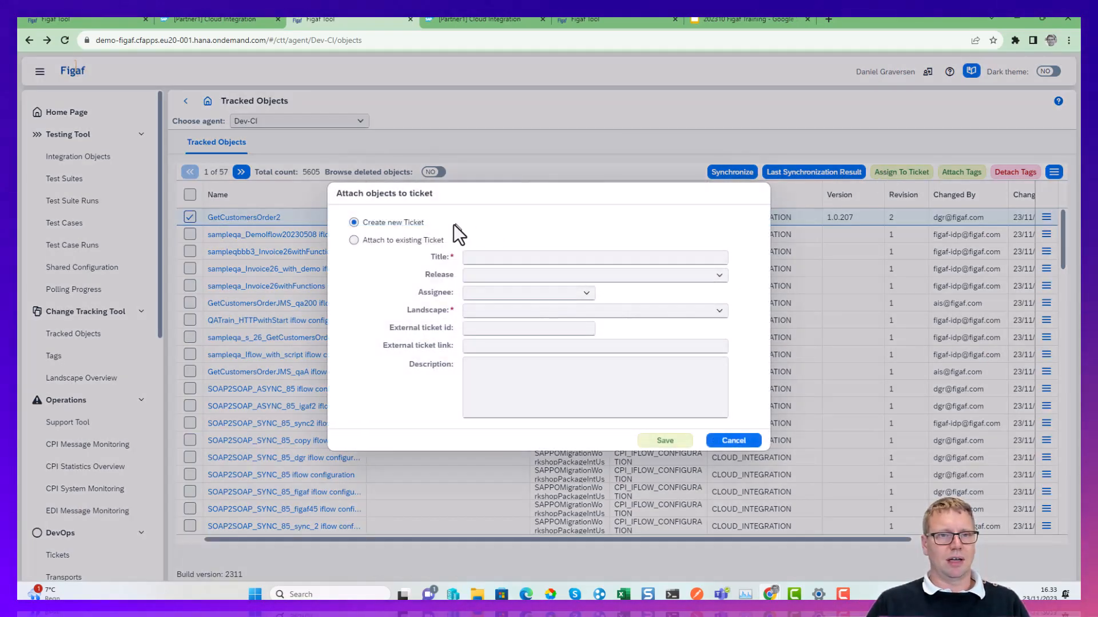
click(532, 257)
text(Demo )
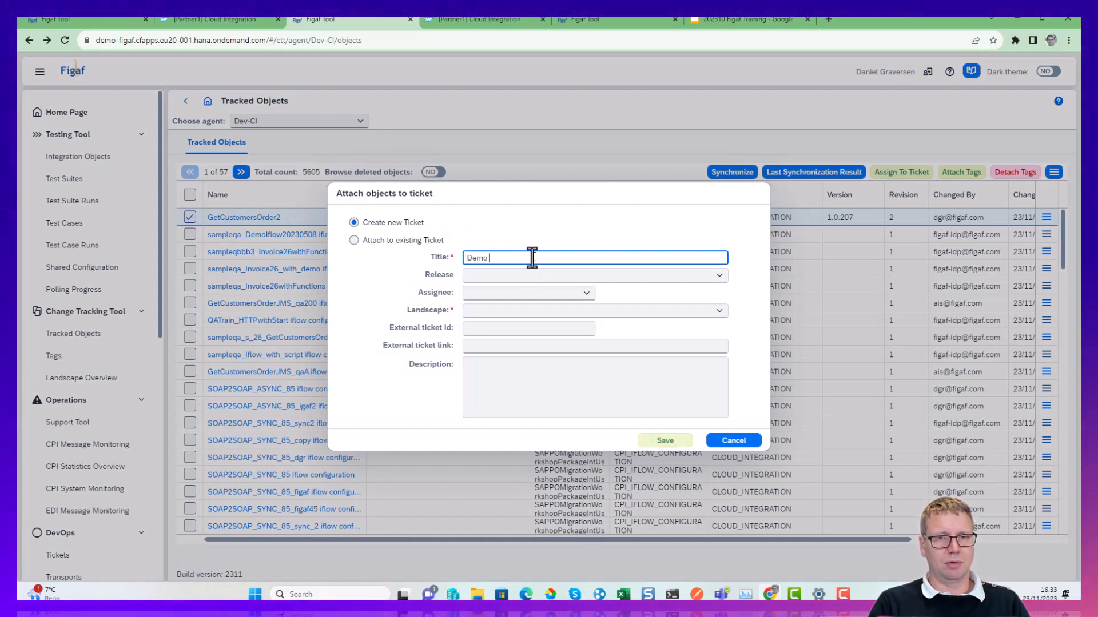
text(Course)
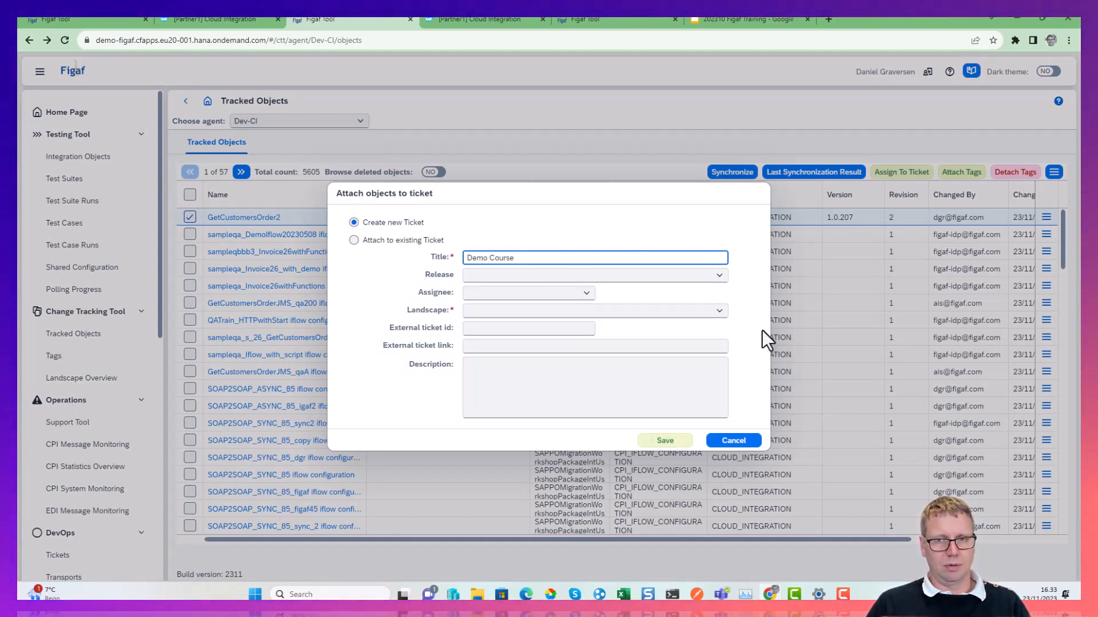
Set the new ticket's landscape to DEV(Dev-CI)->QADEMO(Dev-CI) and its external ticket id to jira-5623.
click(718, 313)
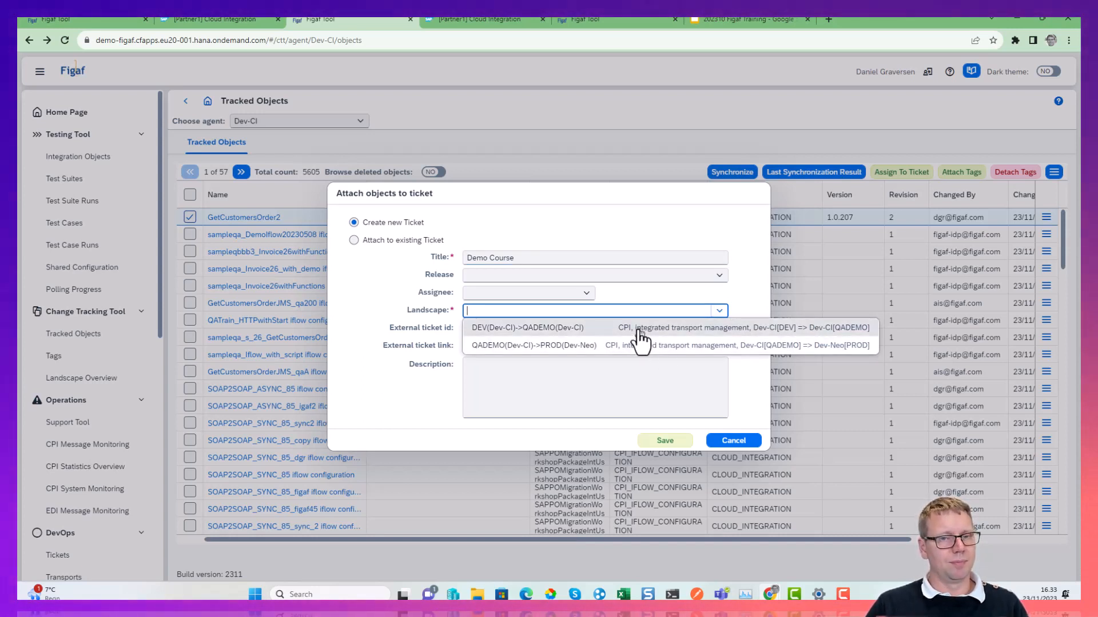
click(639, 330)
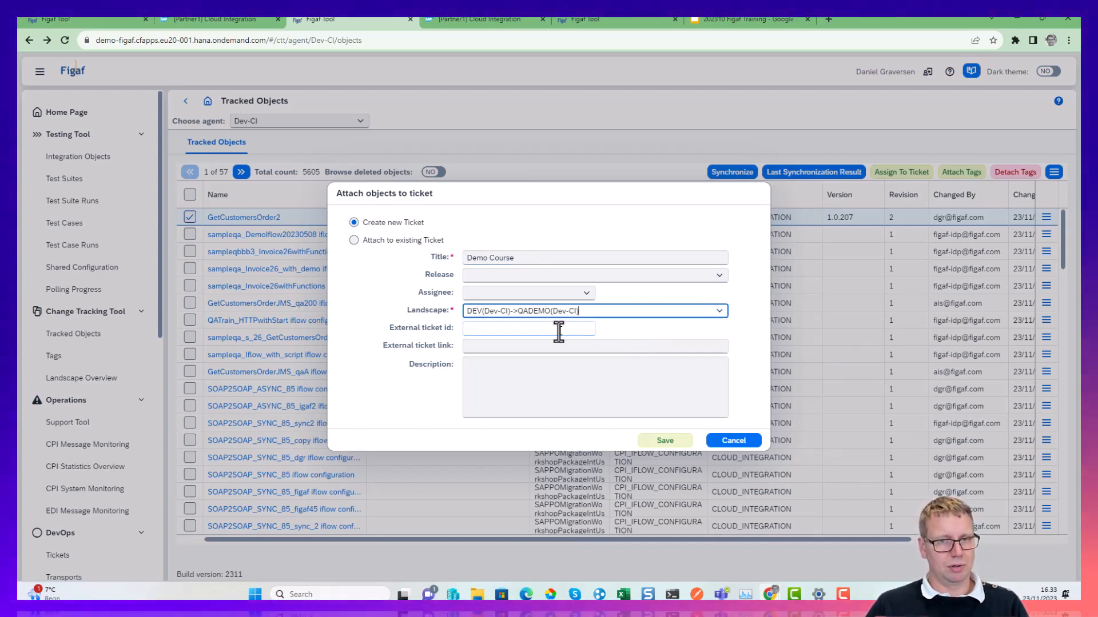
click(556, 329)
text(jira-5623)
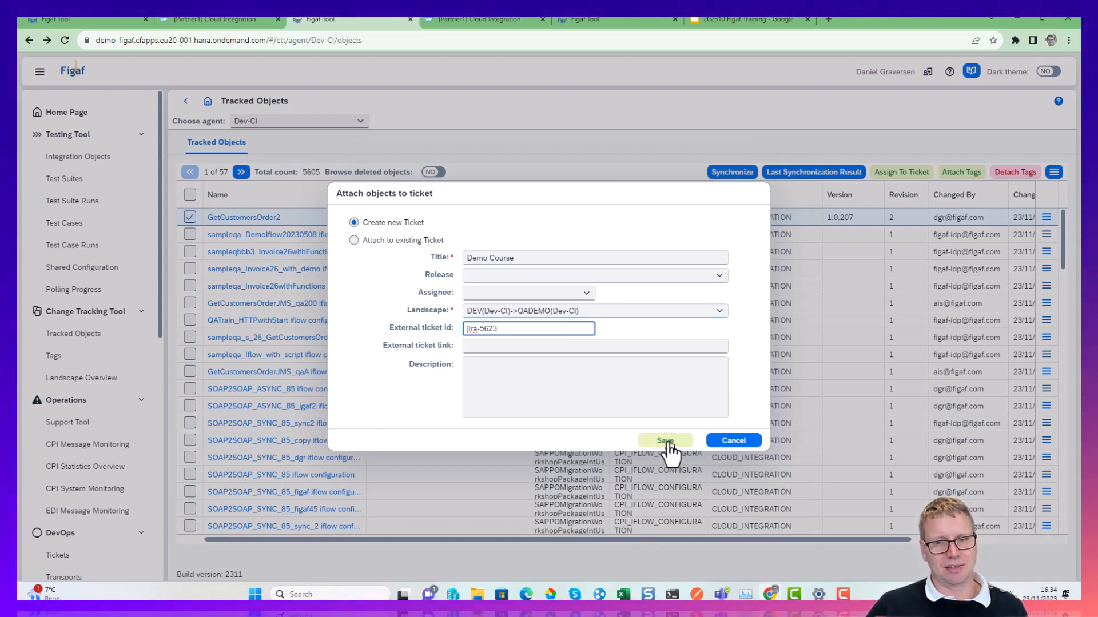
Save the Demo Course ticket, adding the missing DevOps object license for GetCustomersOrder2.
click(667, 441)
click(563, 349)
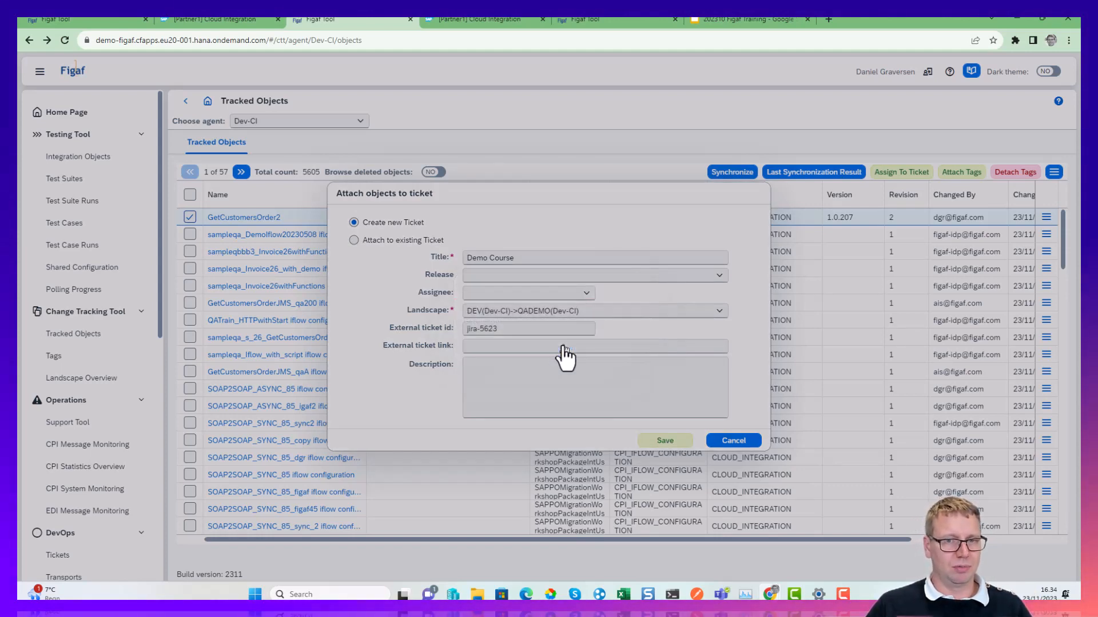
click(917, 553)
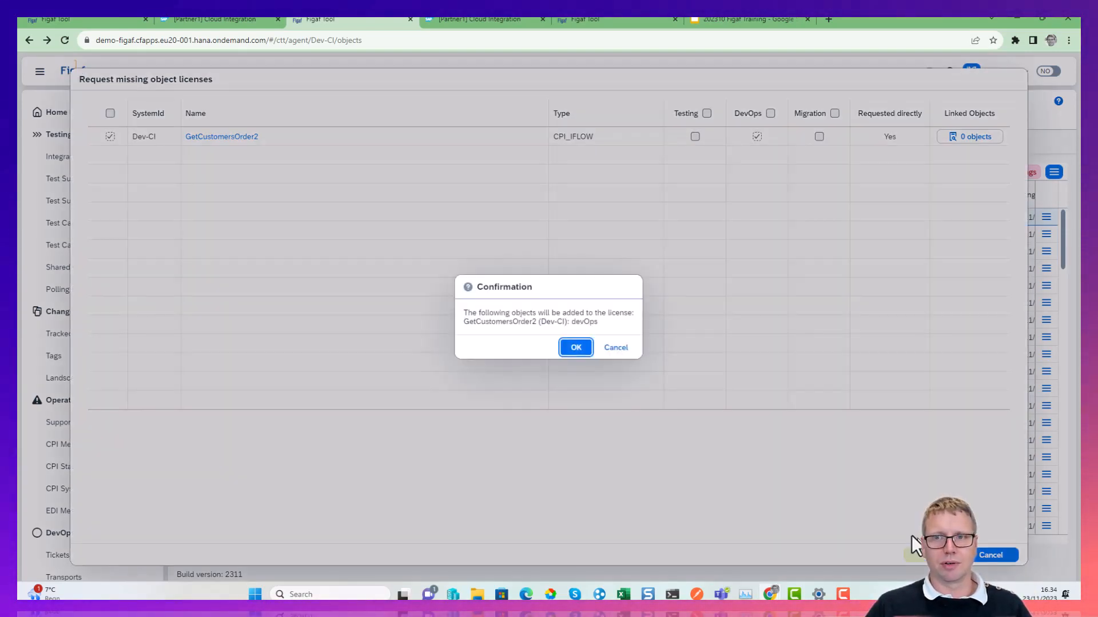
click(580, 343)
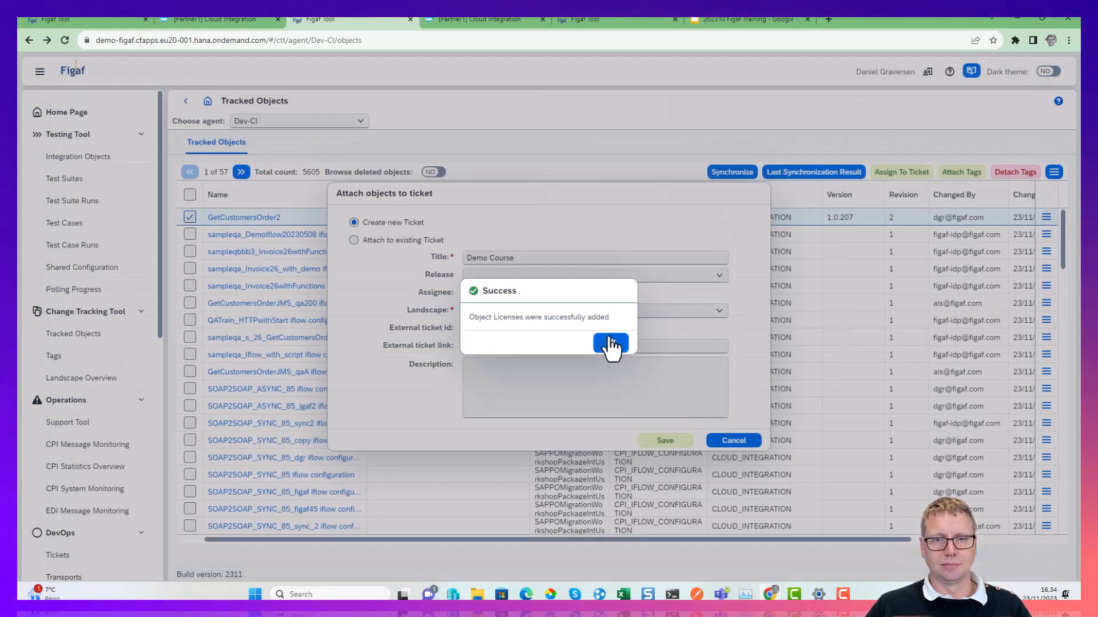
click(611, 342)
click(657, 437)
click(608, 344)
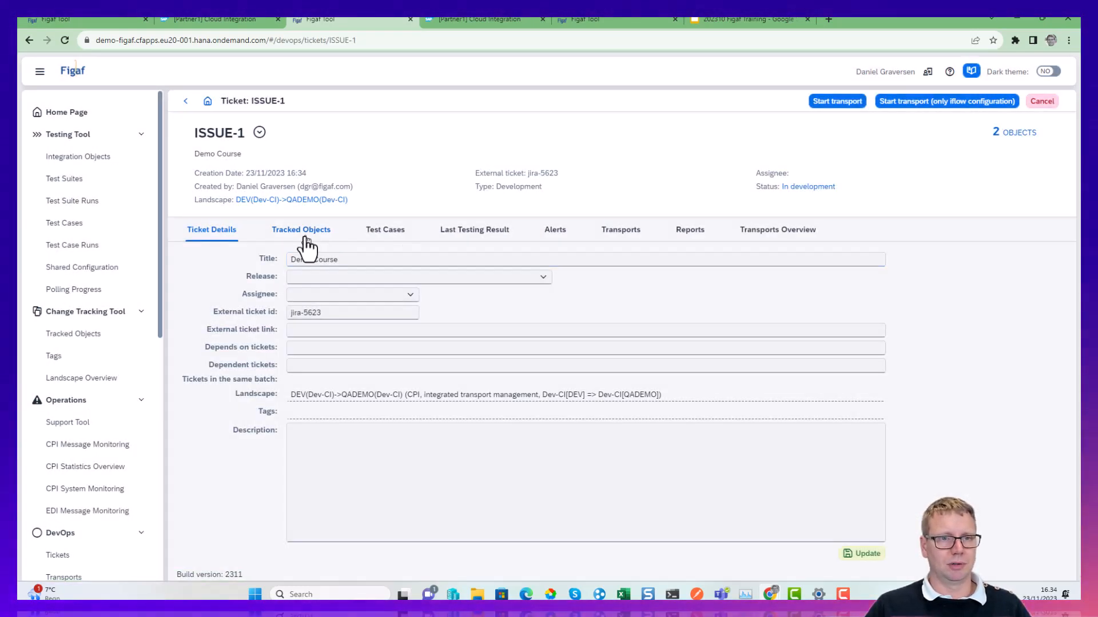
Review the tracked objects of the Demo Course ticket and look up its related test cases.
click(301, 230)
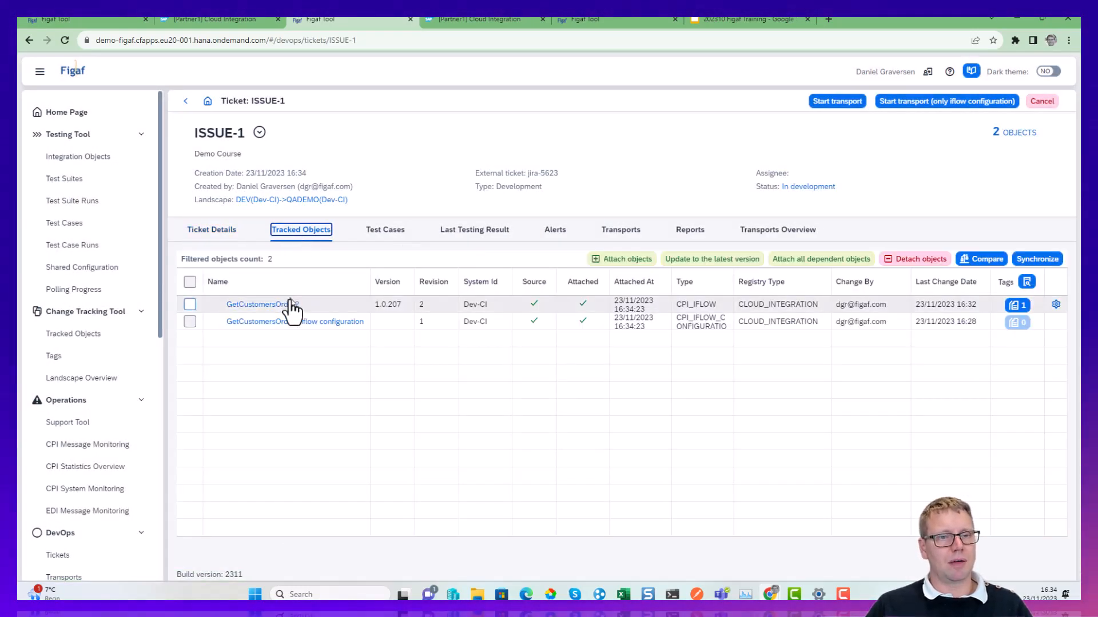
click(393, 231)
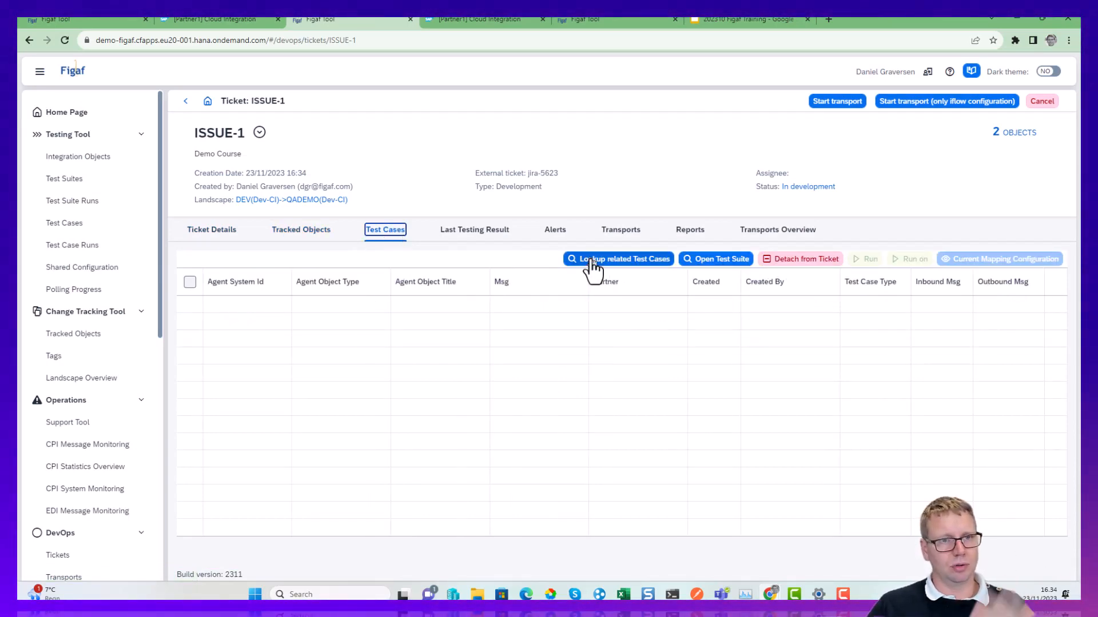
click(629, 259)
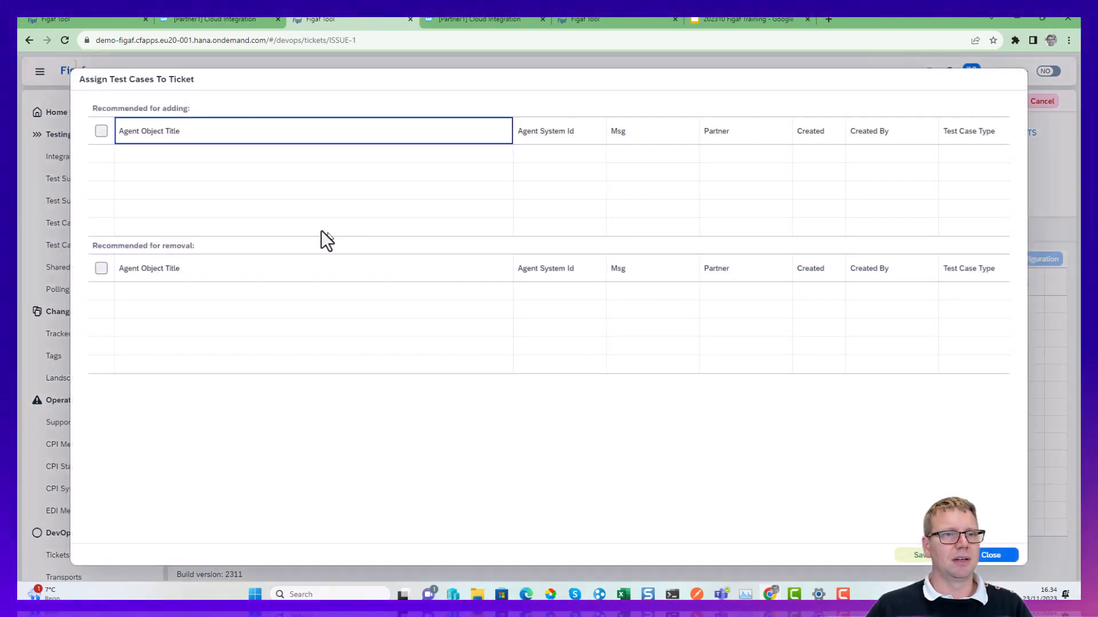
key(Escape)
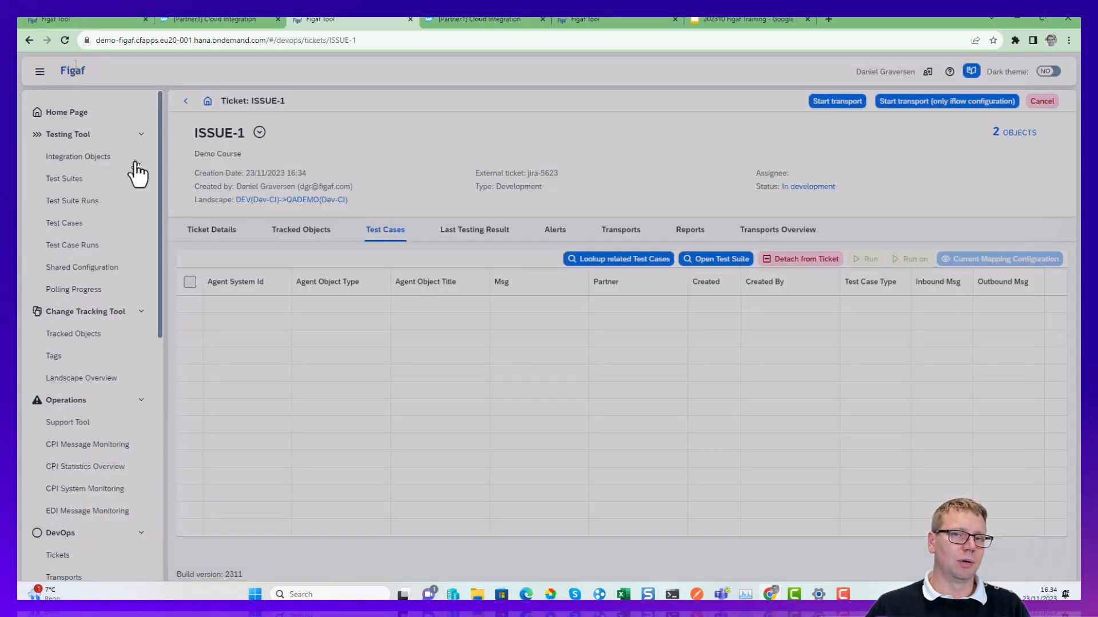
Start the transport for the Demo Course ticket and refresh its progress.
click(821, 104)
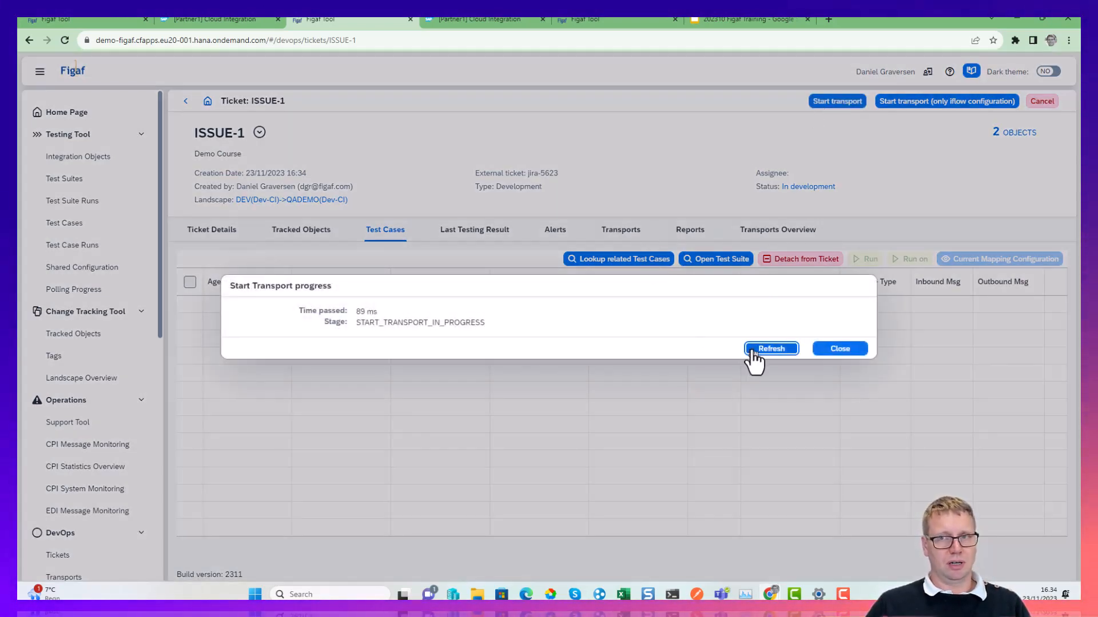
click(771, 349)
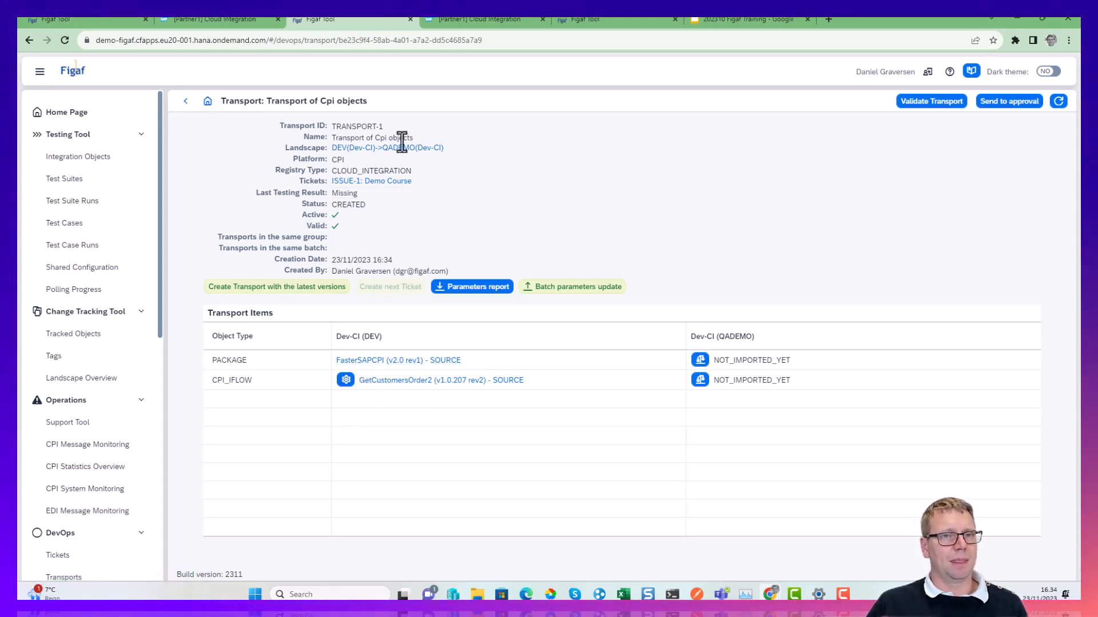
Go back to the Demo Course ticket from the transport and check the options for GetCustomersOrder2 among its tracked objects.
click(392, 181)
click(276, 233)
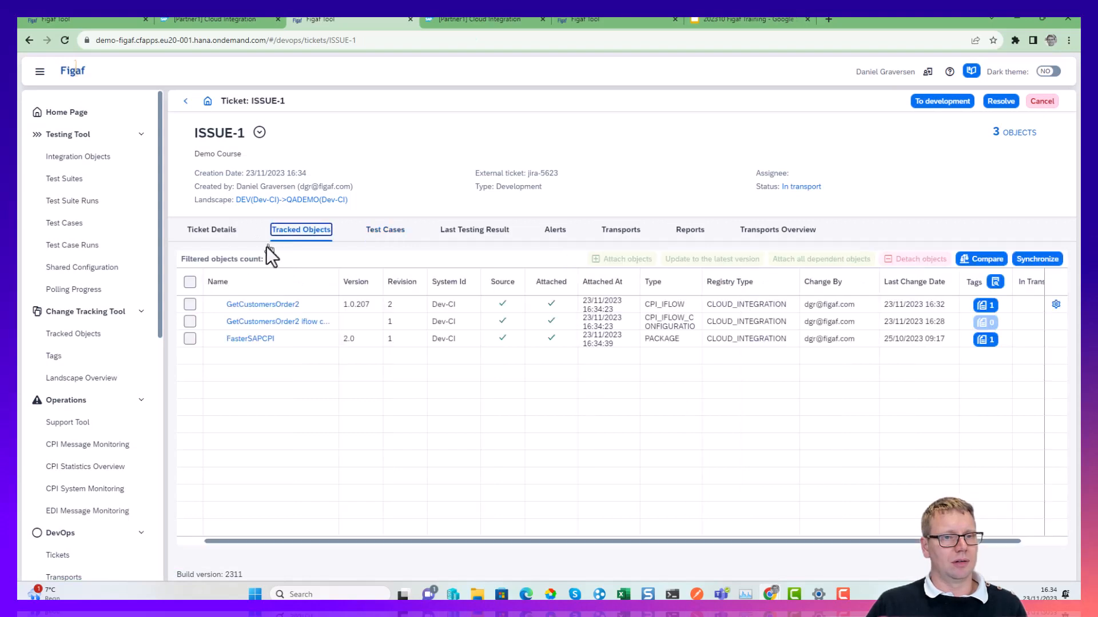
click(190, 304)
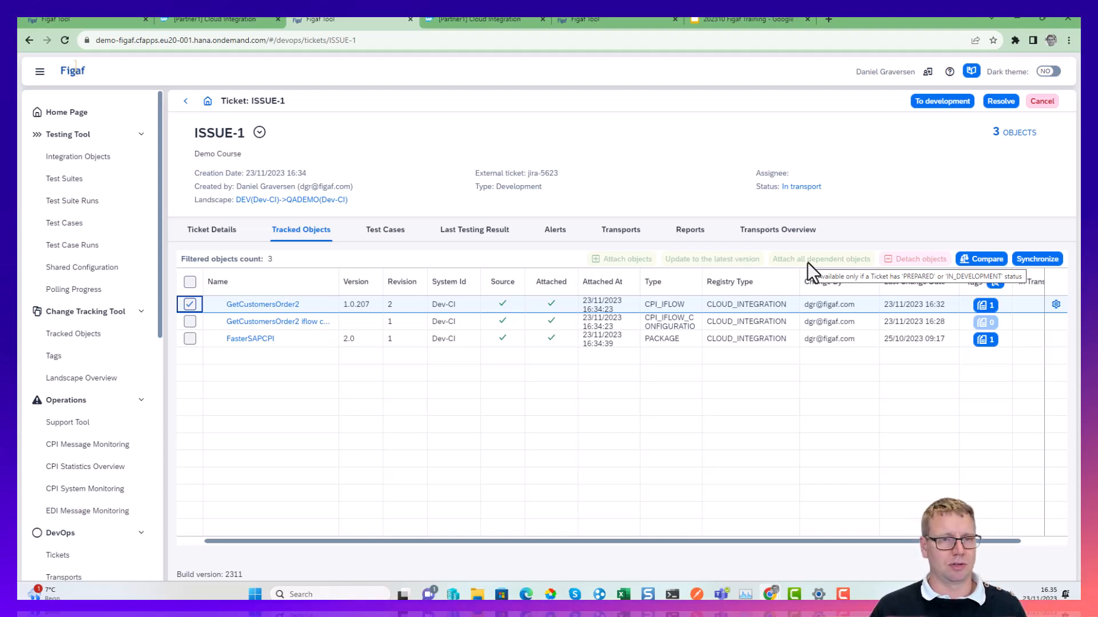
click(206, 14)
click(343, 19)
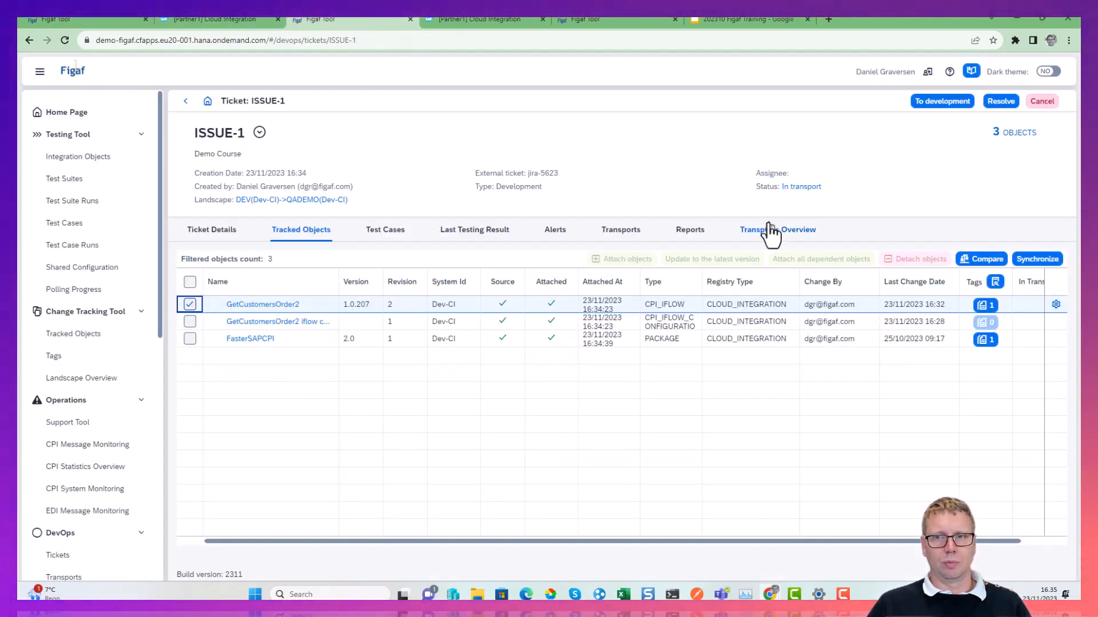
Open the ticket's transport from the transports overview and bring up the external configuration of its GetCustomersOrder2 iflow.
click(803, 230)
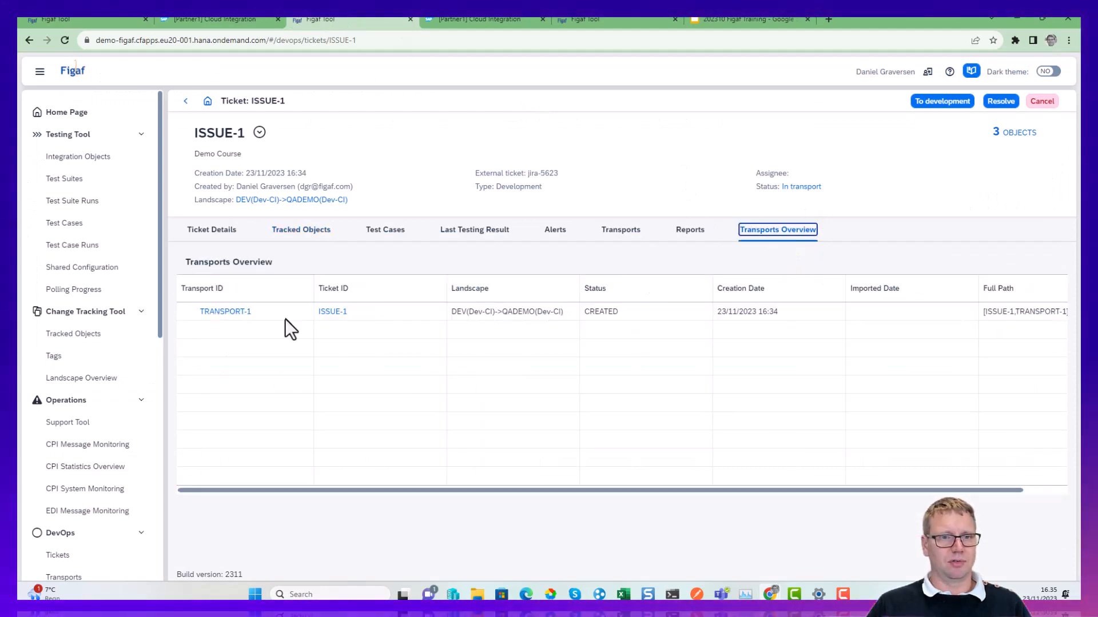
click(240, 312)
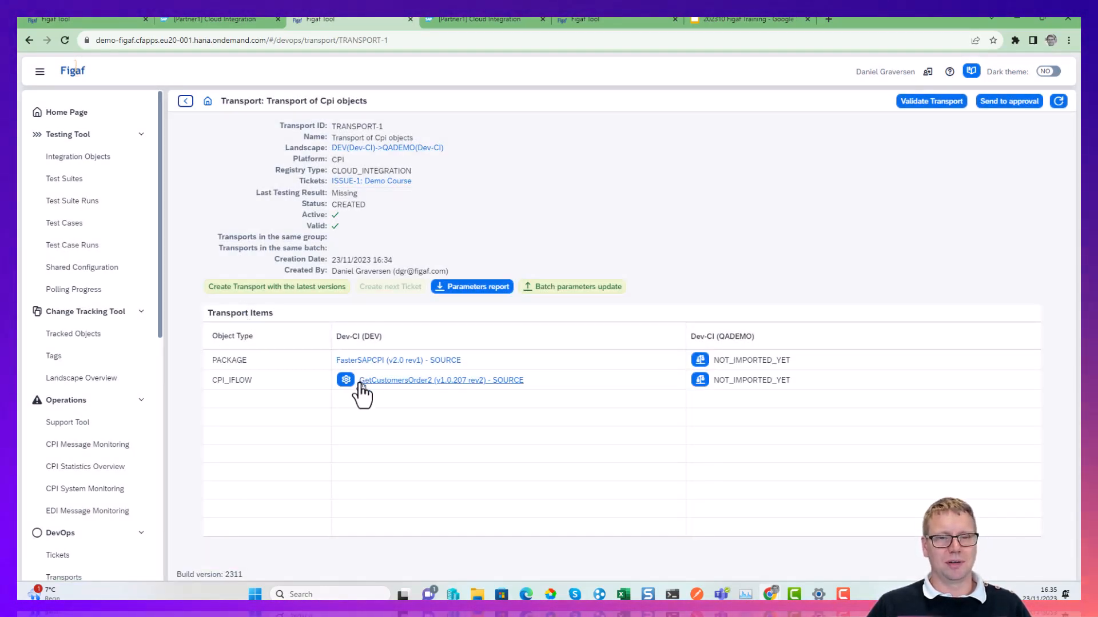
click(345, 379)
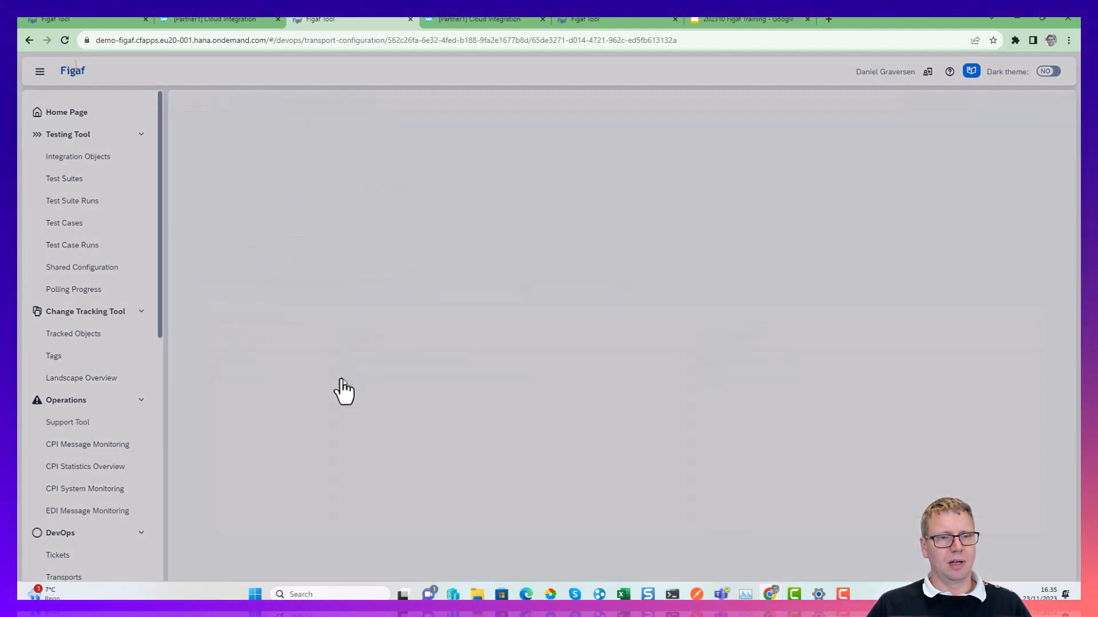
scroll(350, 440, down, 2)
scroll(350, 441, down, 1)
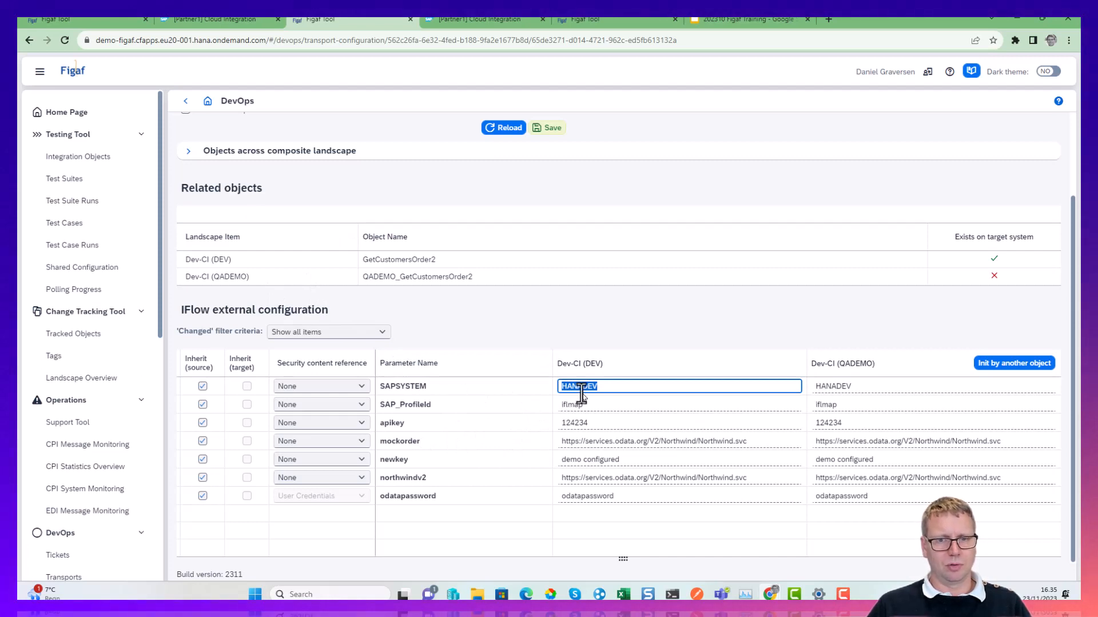
Turn off source inheritance for the apikey parameter, enter its API key value for Dev-CI (QADEMO), and save the transport configuration.
click(203, 423)
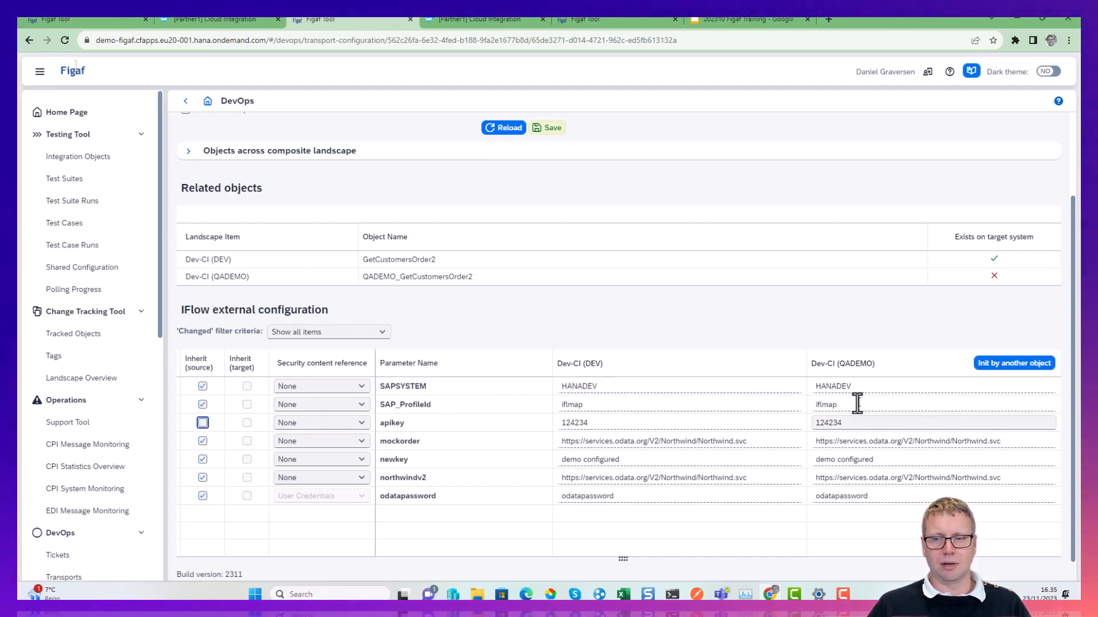
click(861, 425)
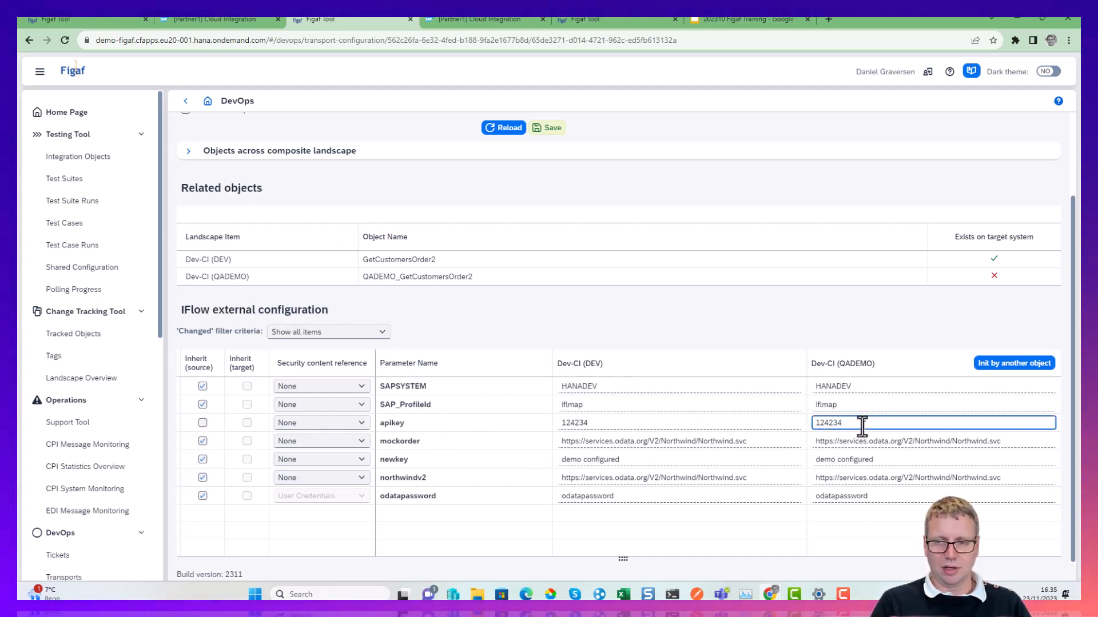
text(QAVALUE)
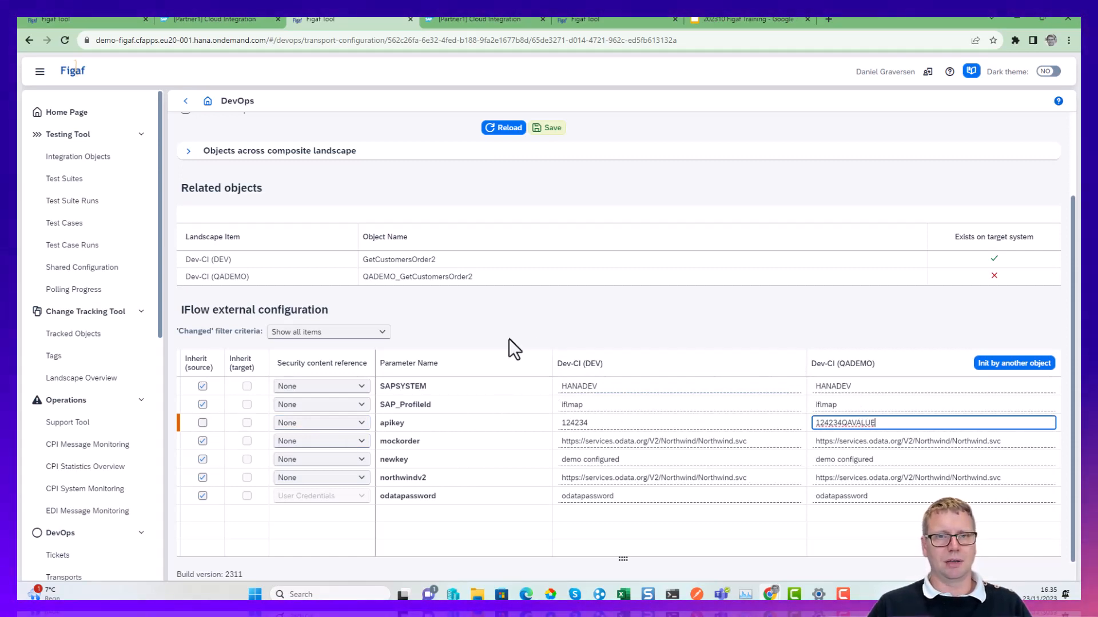
scroll(507, 338, up, 2)
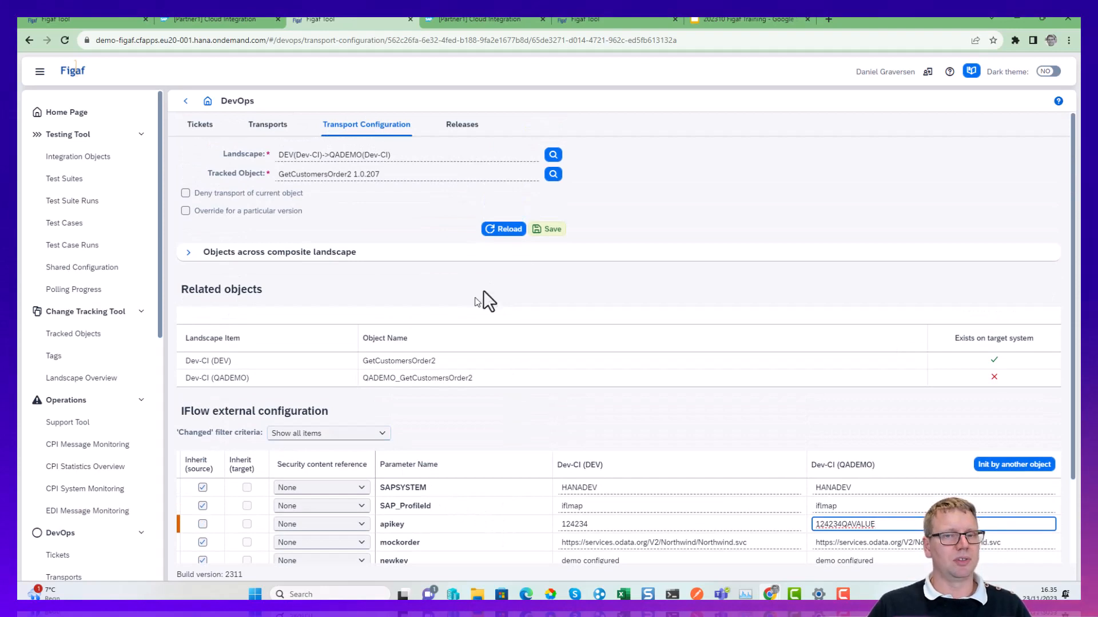
click(559, 228)
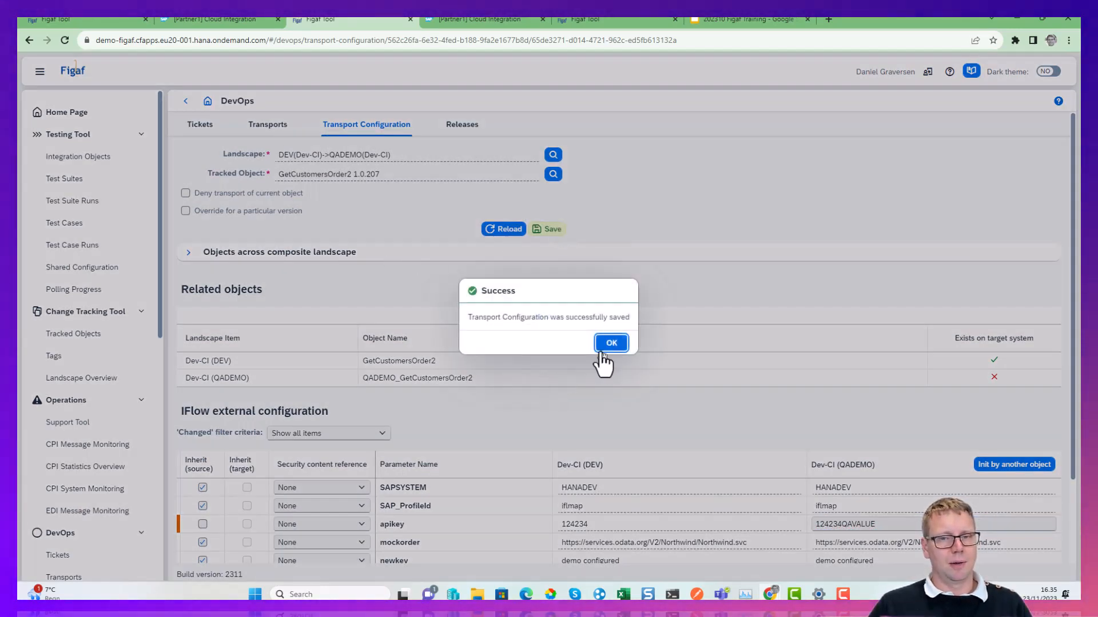
Return to the transport of Cpi objects and open its DEV(Dev-CI)->QADEMO(Dev-CI) landscape configuration.
click(609, 342)
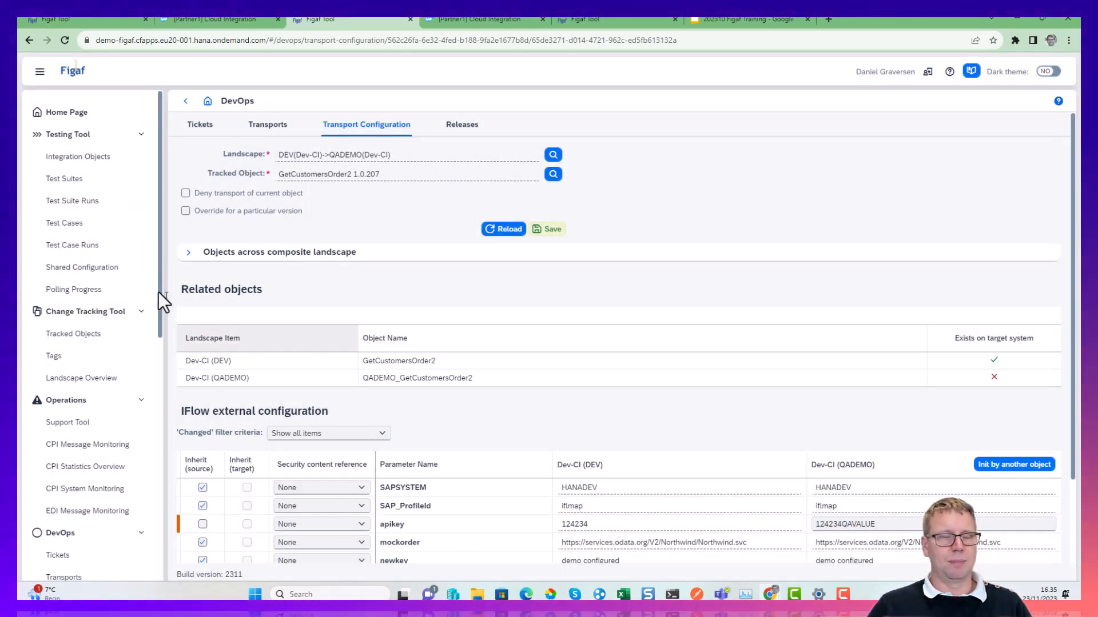
click(185, 100)
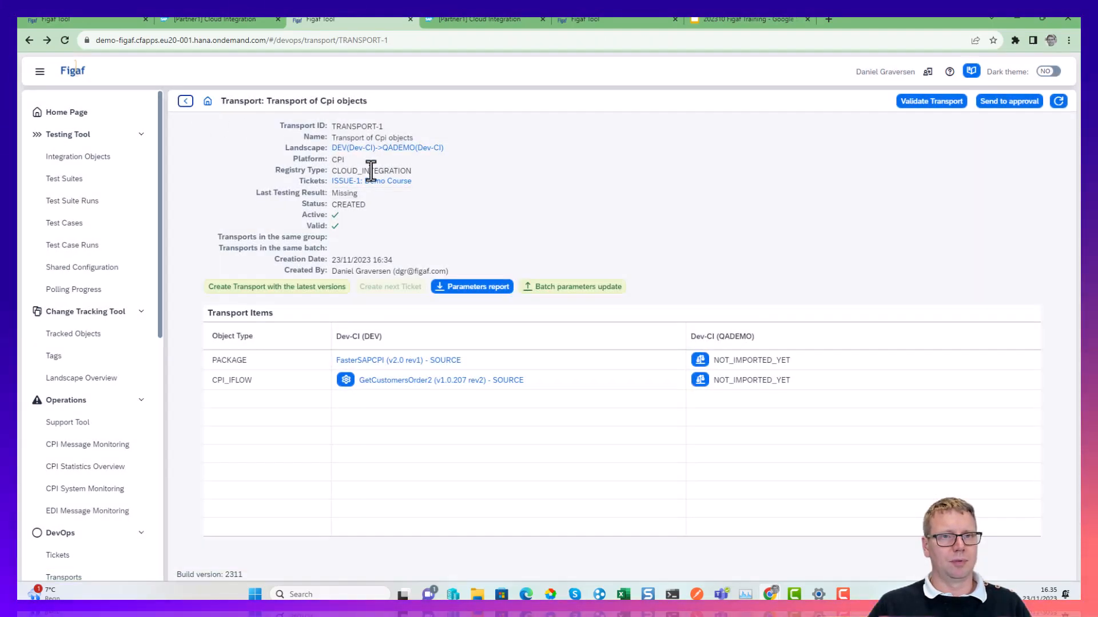
click(380, 148)
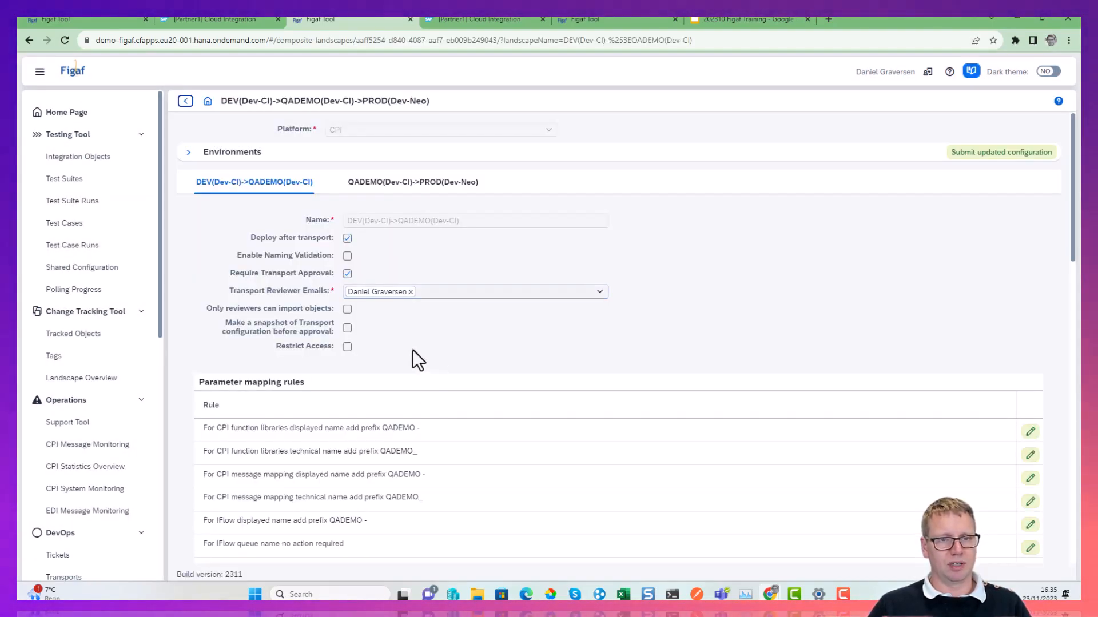
Add a parameter value replacement to the DEV to QADEMO landscape, mapping HANADEV to HANAQADEMO.
scroll(413, 350, down, 10)
click(1024, 295)
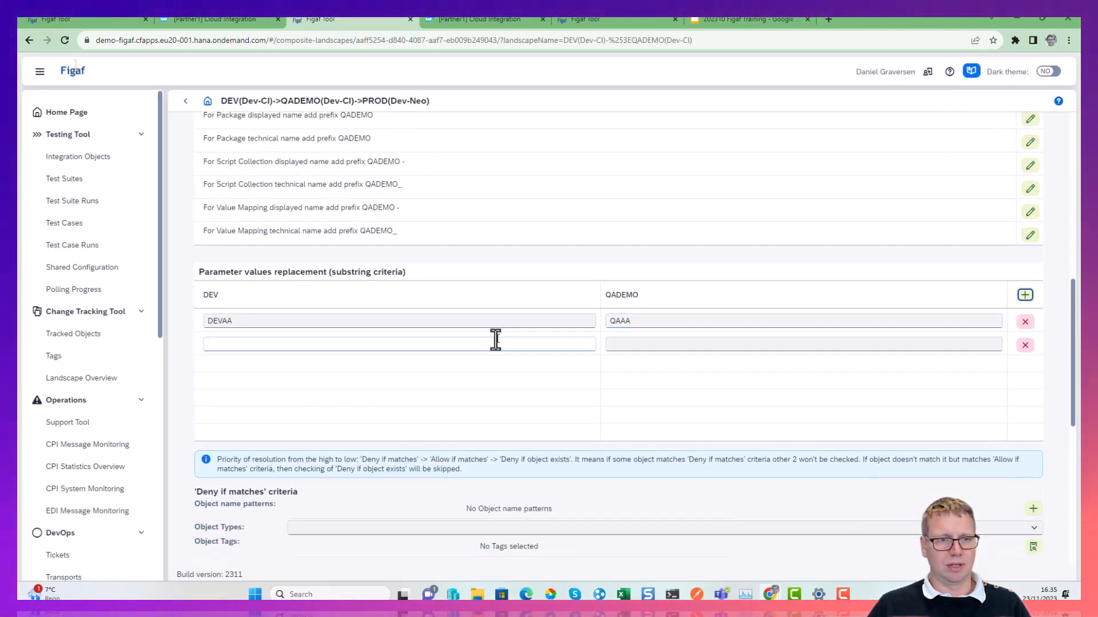
click(495, 341)
text(HANADEV)
click(642, 344)
text(HANADE)
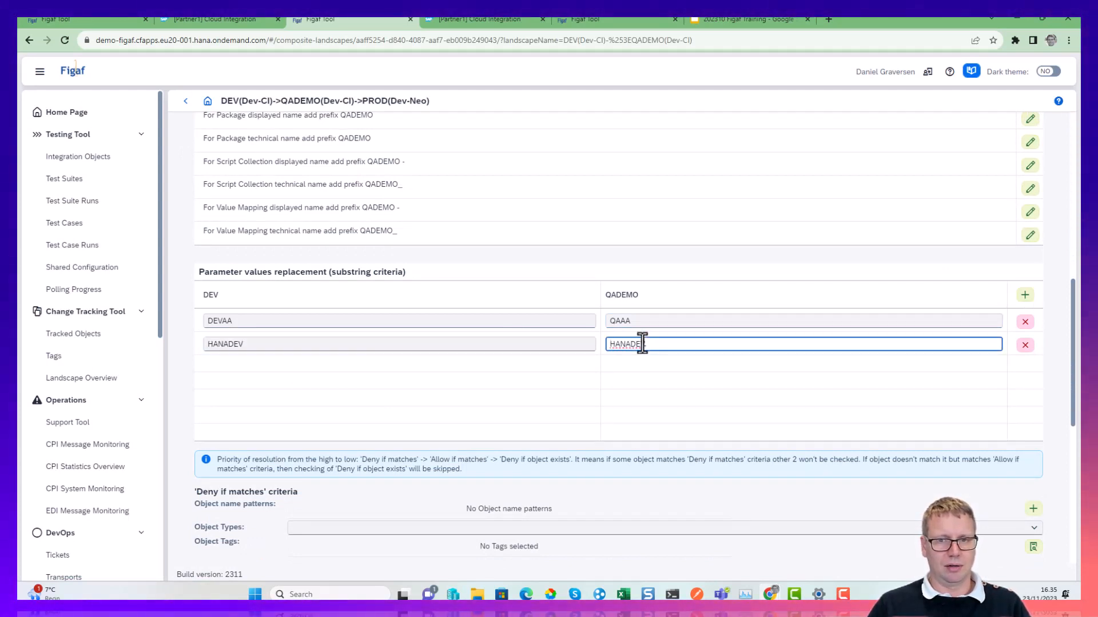
key(BackSpace)
key(BackSpace)
text(QA)
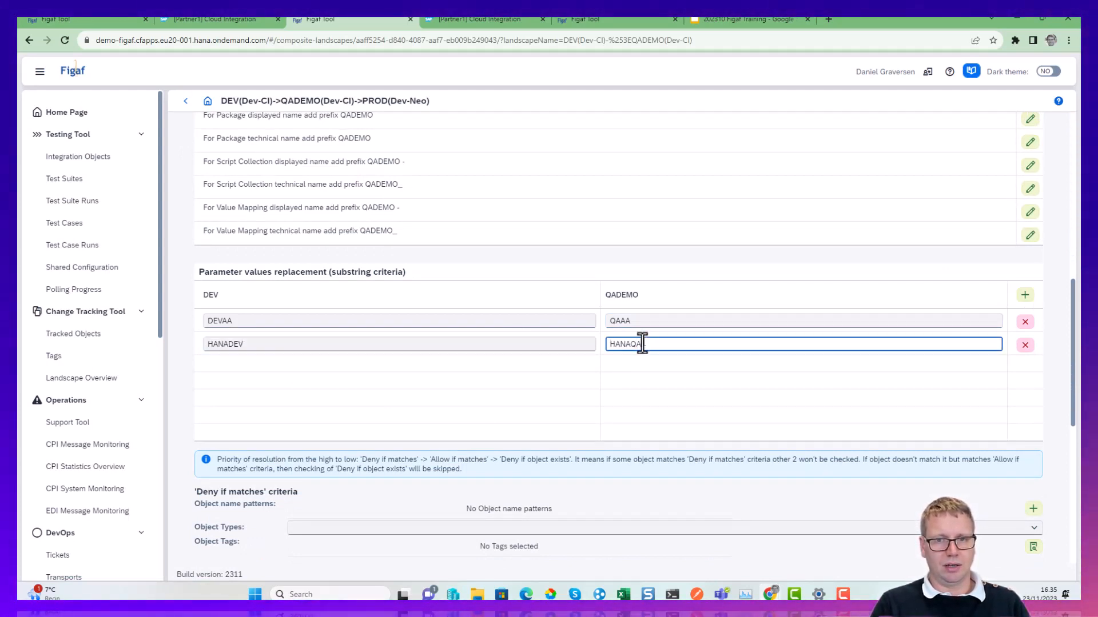
text(DEMO)
Copy HANAQADEMO and add a parameter value replacement to the QADEMO to PROD landscape, mapping HANAQADEMO to HANAPROD.
double_click(642, 344)
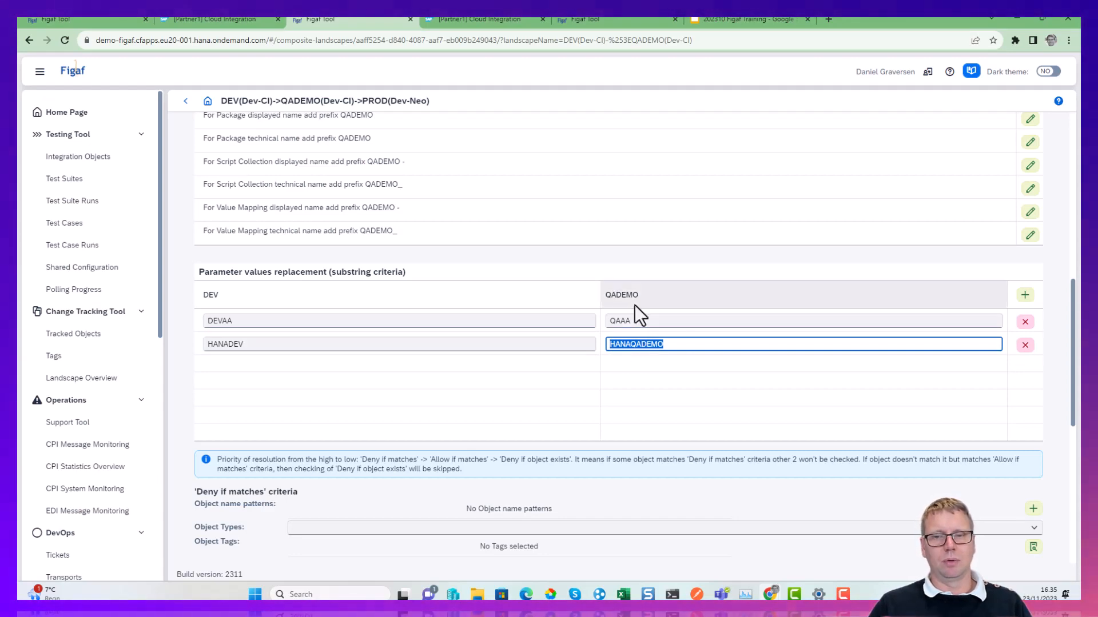
scroll(324, 272, up, 9)
click(377, 183)
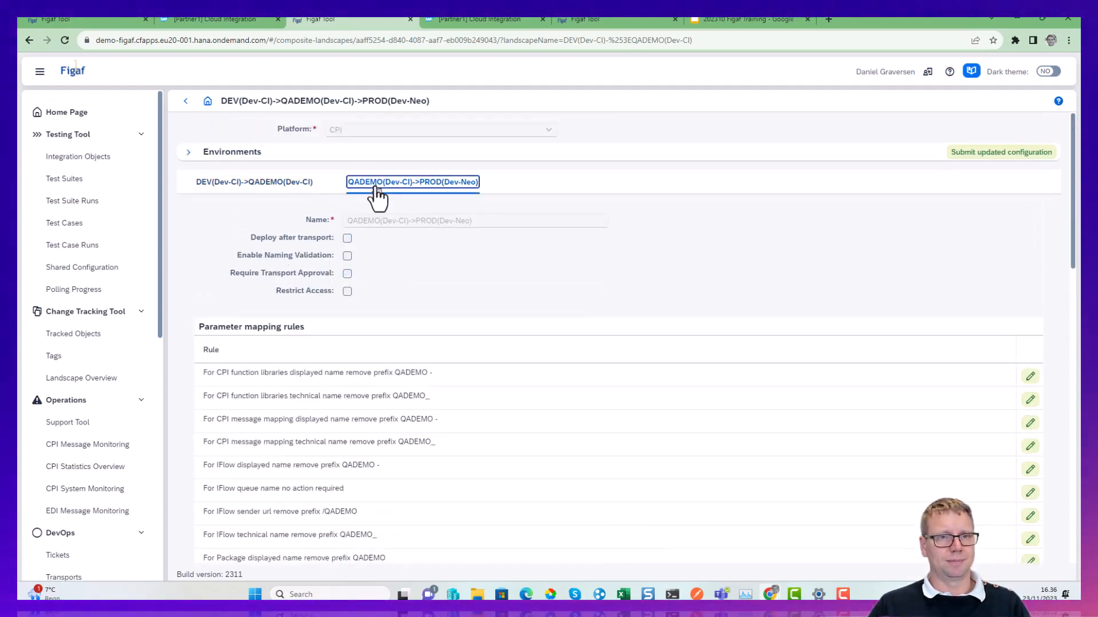
scroll(267, 332, down, 8)
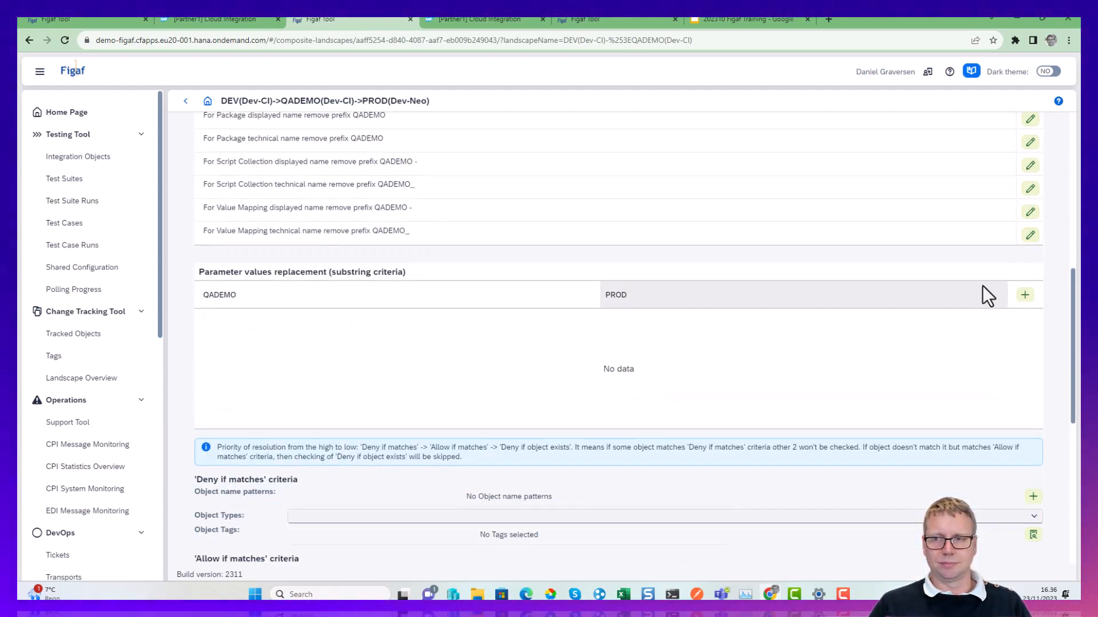
click(1025, 296)
click(330, 319)
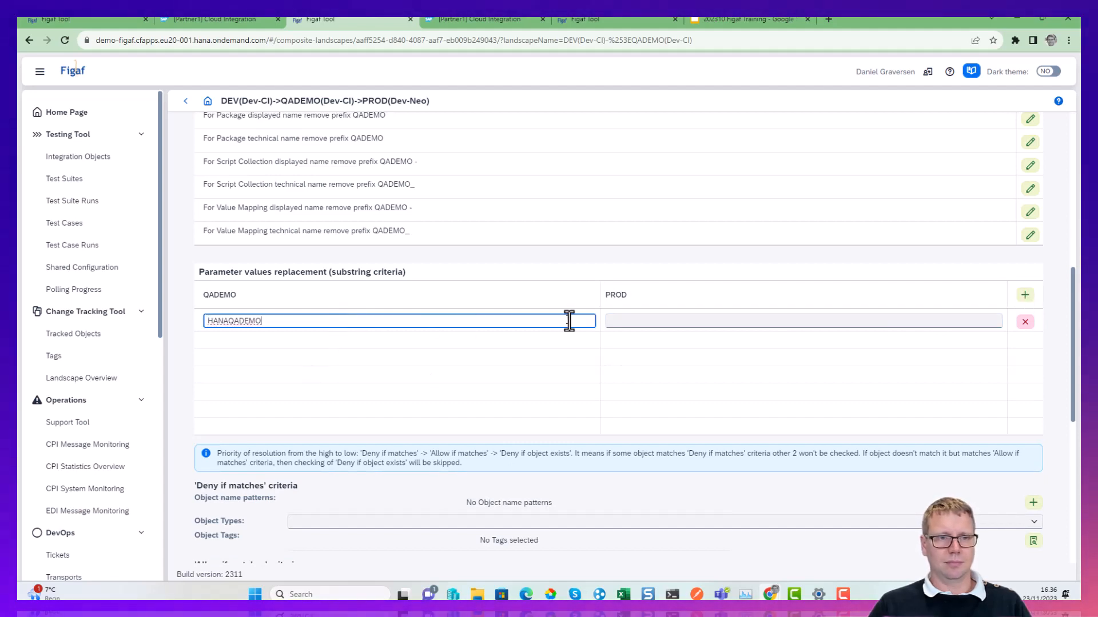
click(648, 321)
key(BackSpace)
key(BackSpace)
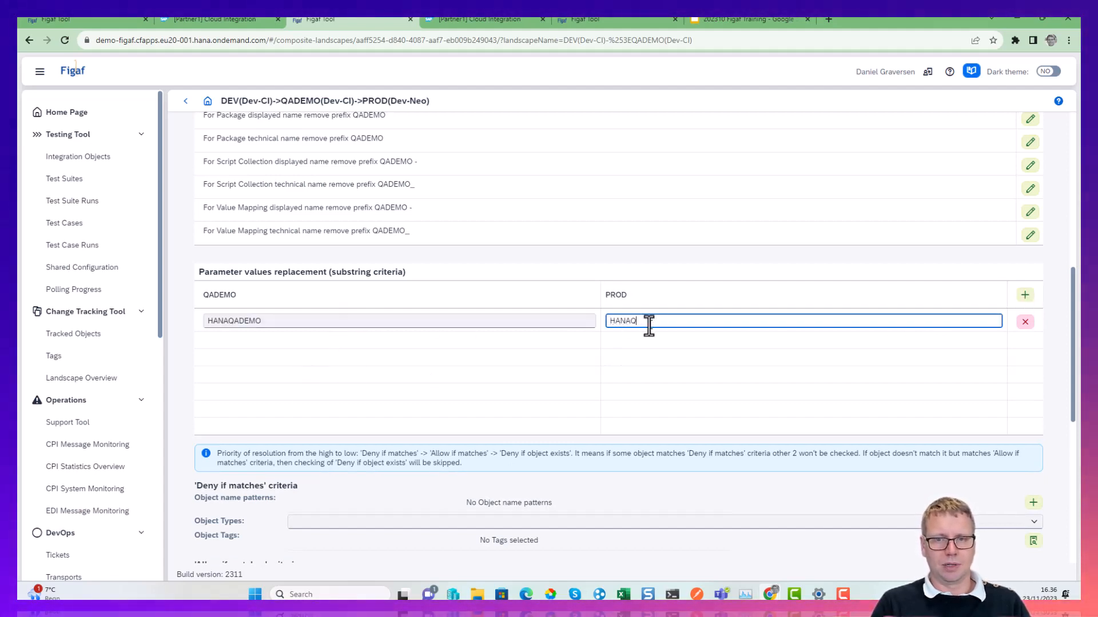
scroll(649, 322, up, 10)
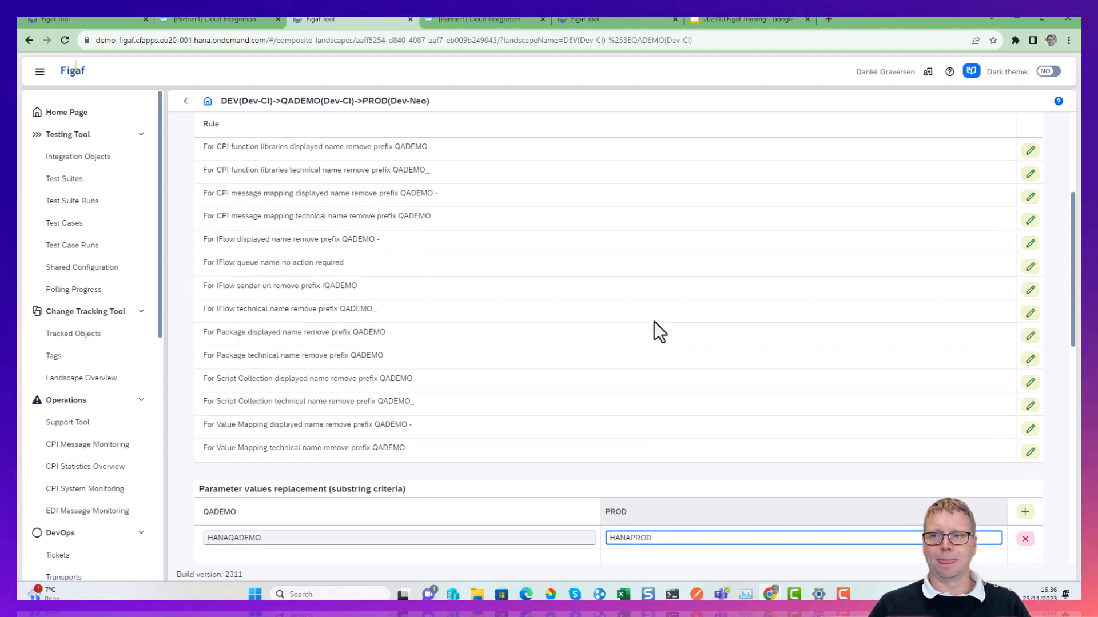
Submit the updated landscape configuration, choosing to reconfigure object name mappings and technical tags.
click(989, 153)
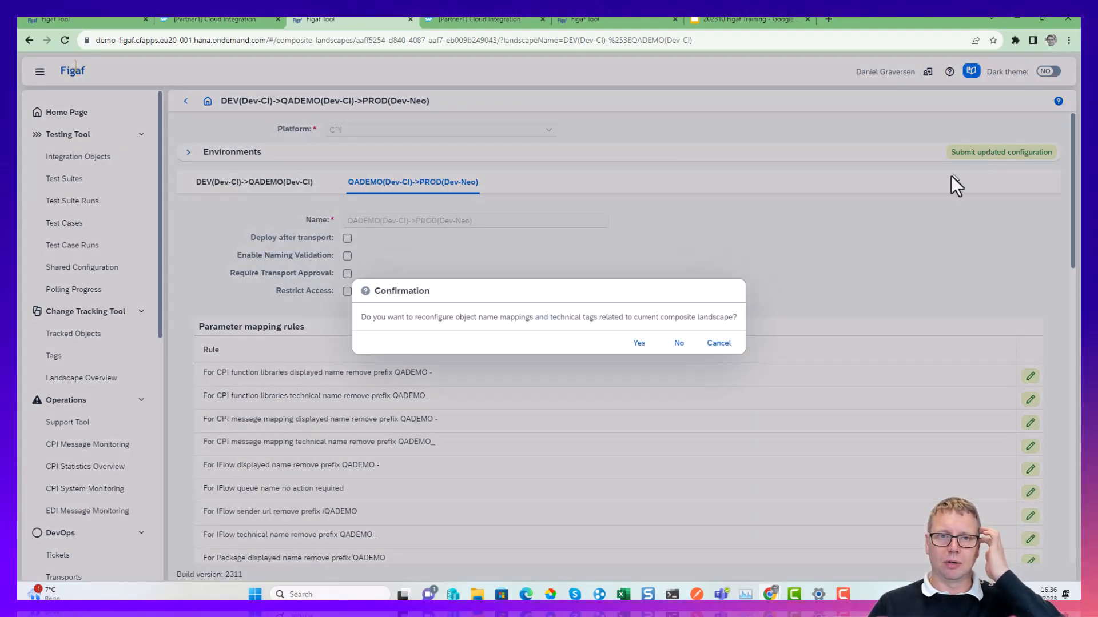
click(638, 346)
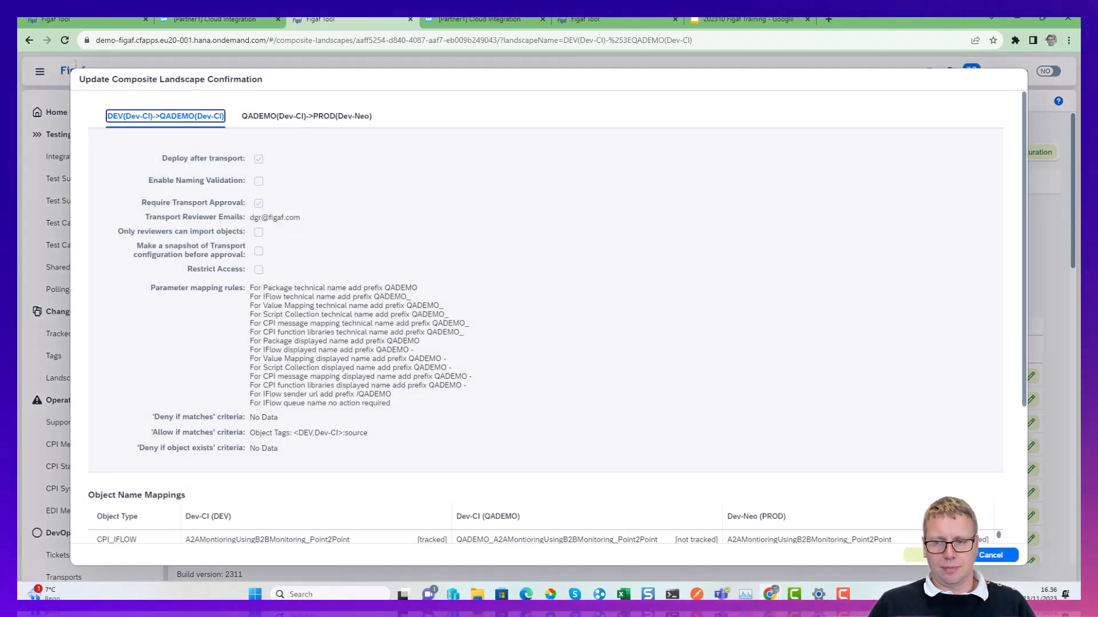
click(915, 555)
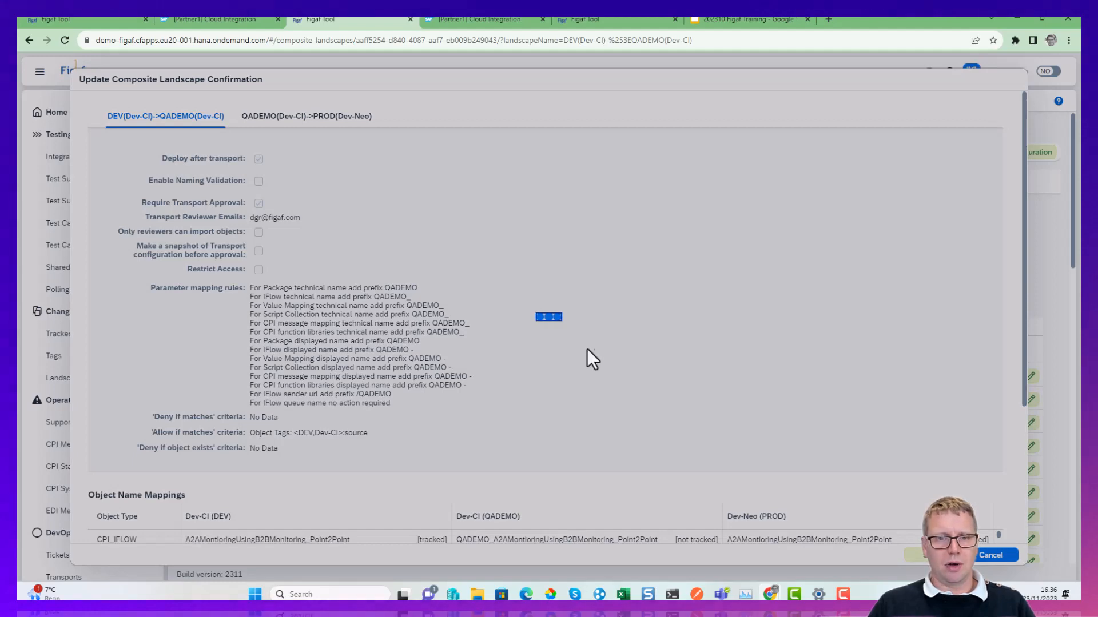
click(729, 344)
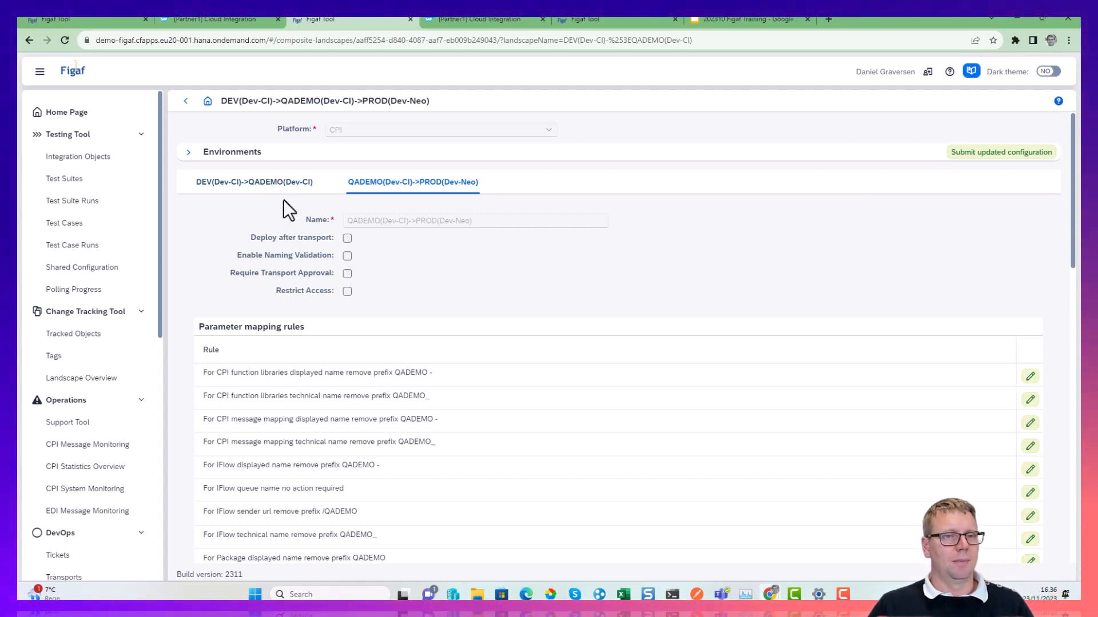
Return to the transport and review the SAPSYSTEM and mockorder values in the external configuration of GetCustomersOrder2.
click(281, 183)
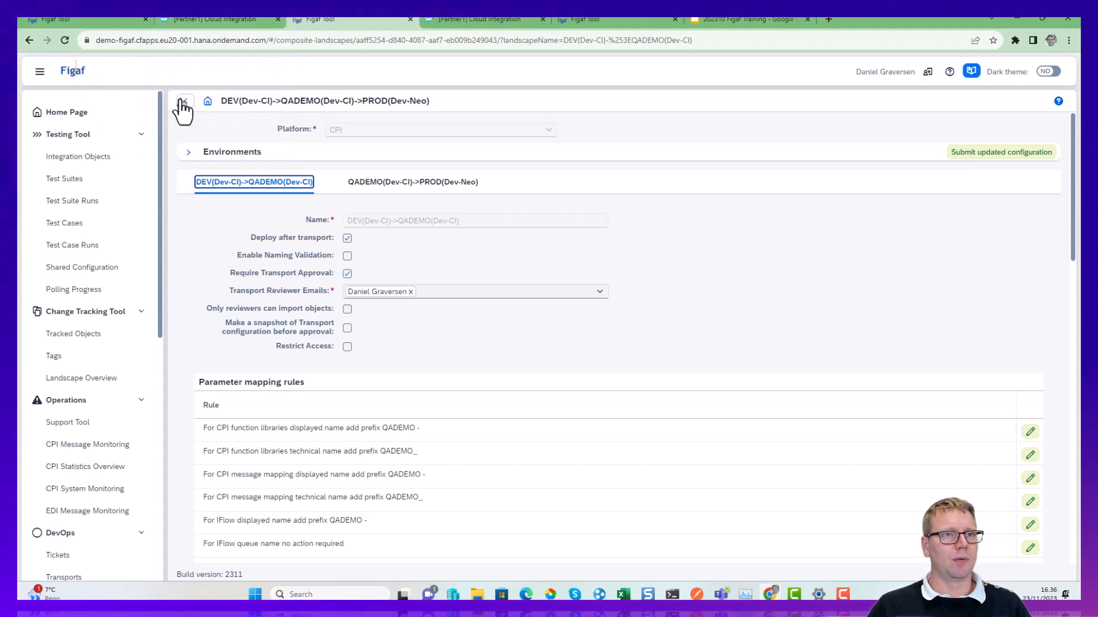
click(184, 103)
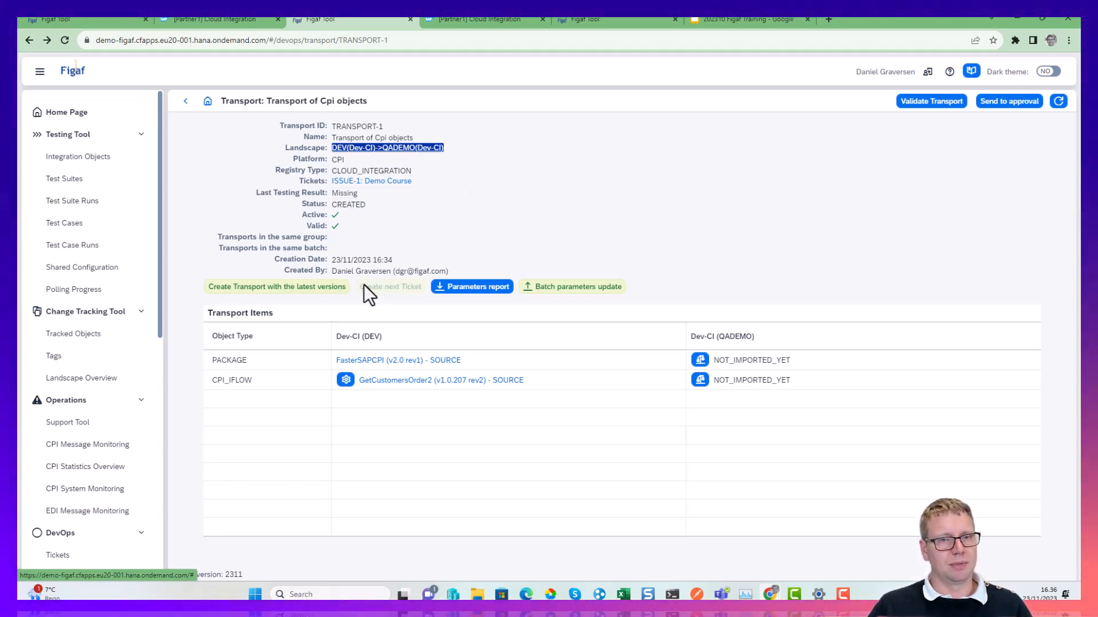
click(345, 380)
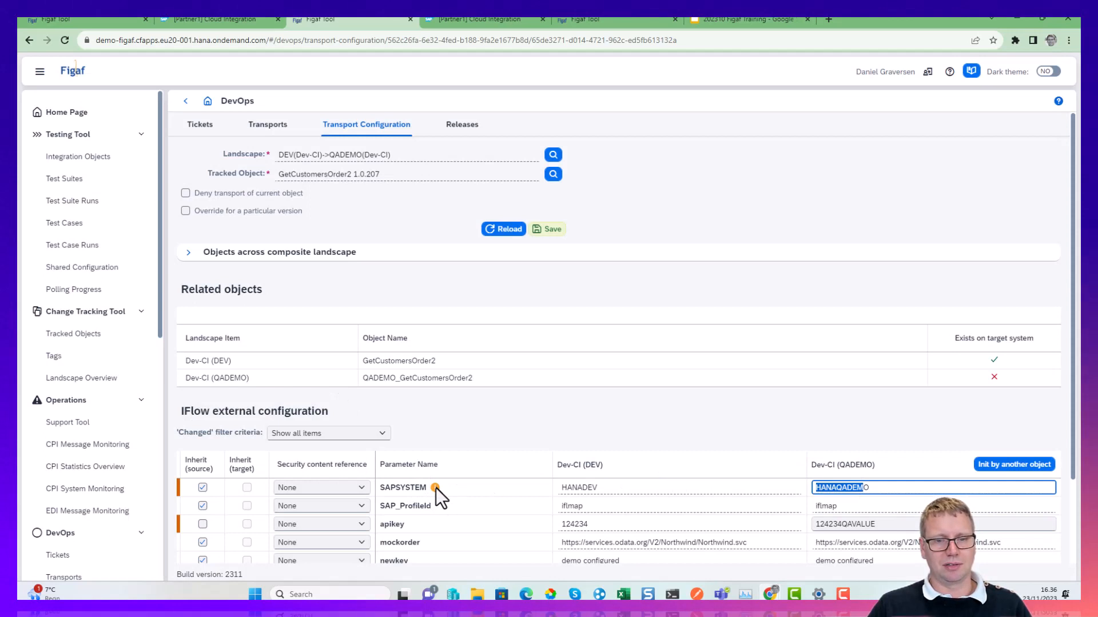
mouse_move(436, 488)
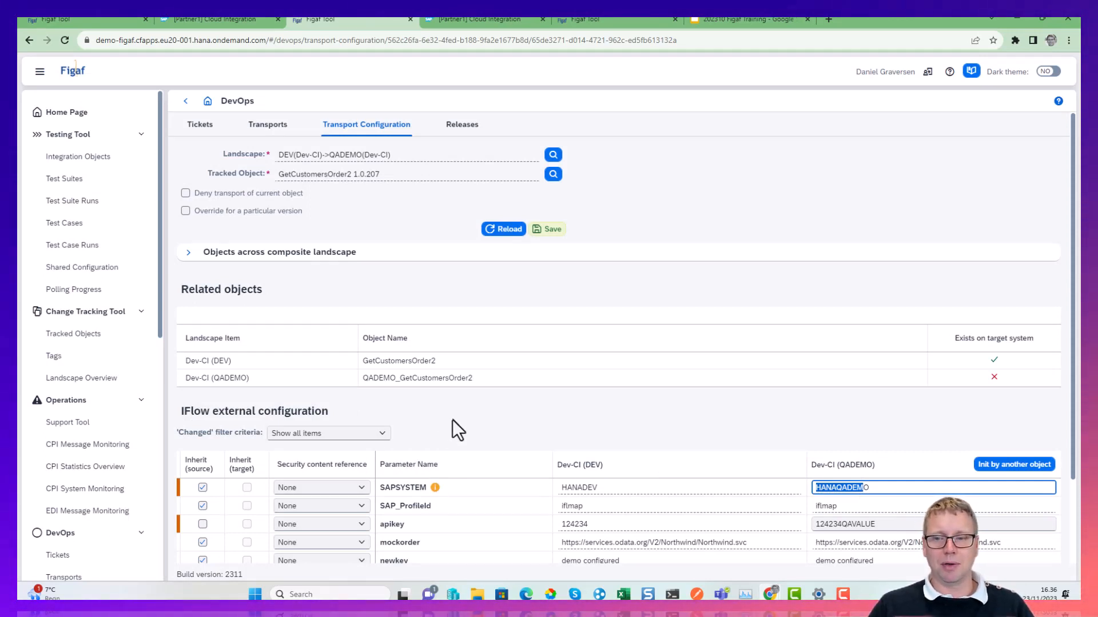
scroll(451, 421, down, 2)
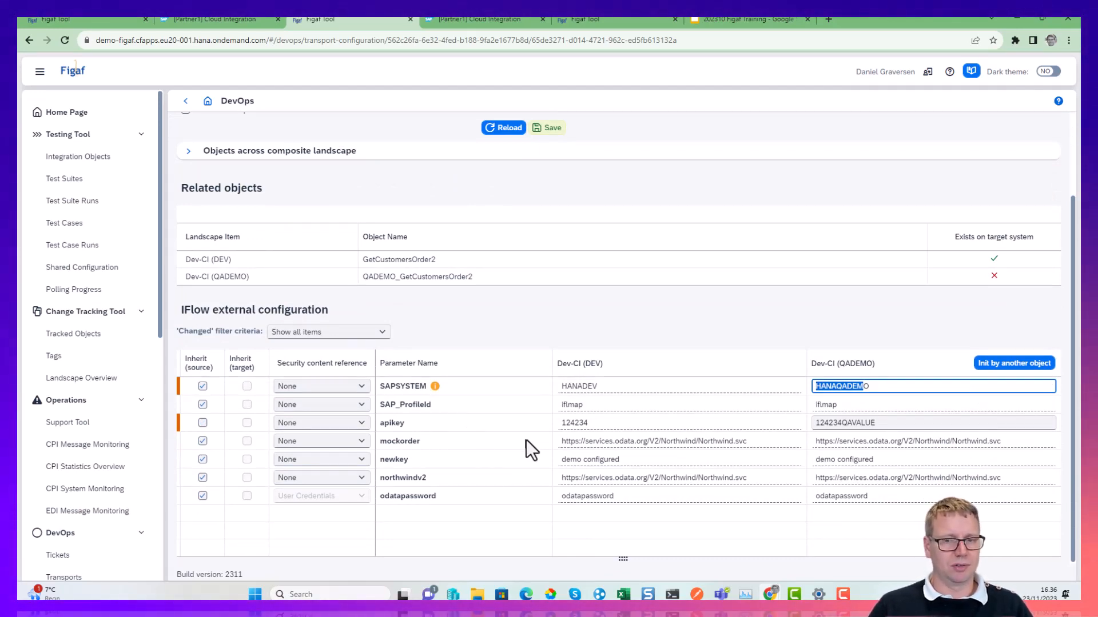
drag(589, 440, 705, 557)
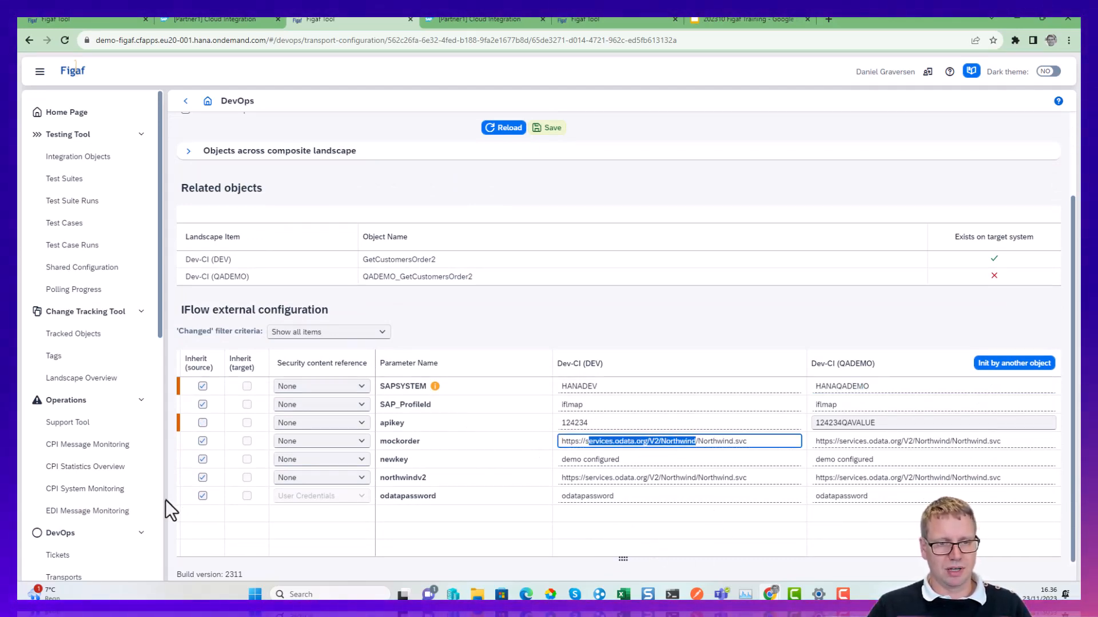
Turn off source inheritance for the odatapassword credential reference, set its Dev-CI (QADEMO) name to odatapassword3, save, and check its validation.
click(203, 496)
click(881, 497)
text(2)
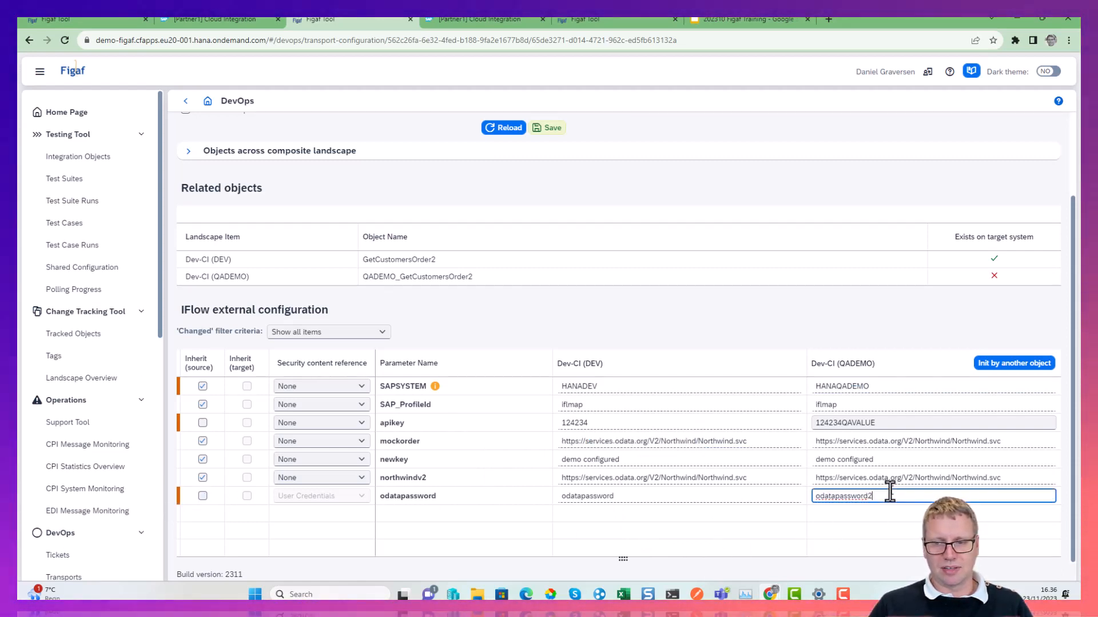
key(BackSpace)
text(3)
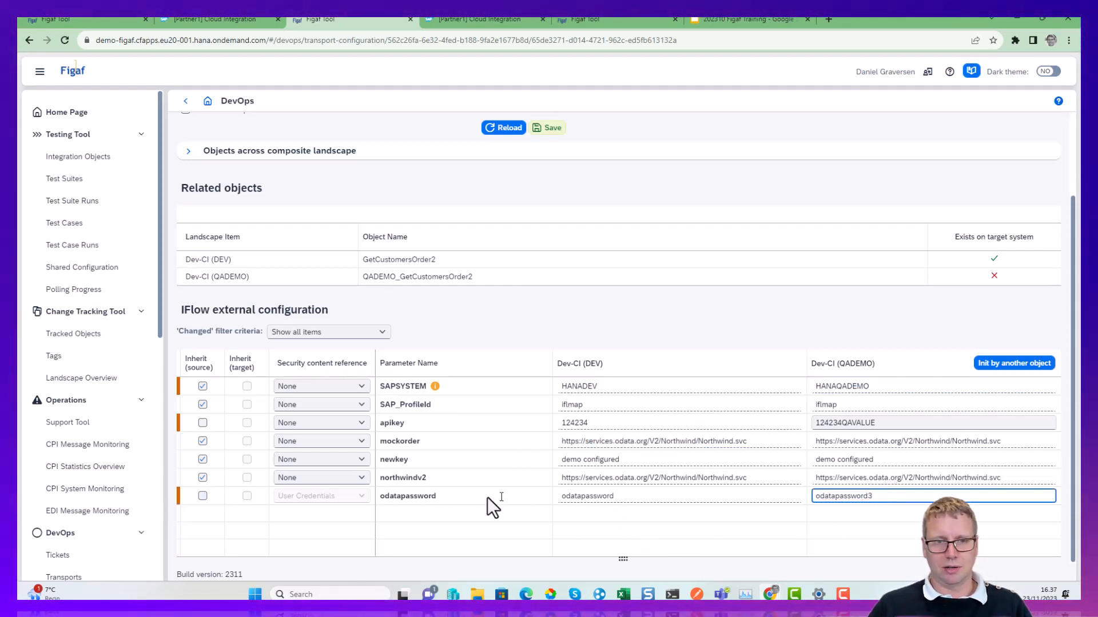
click(552, 129)
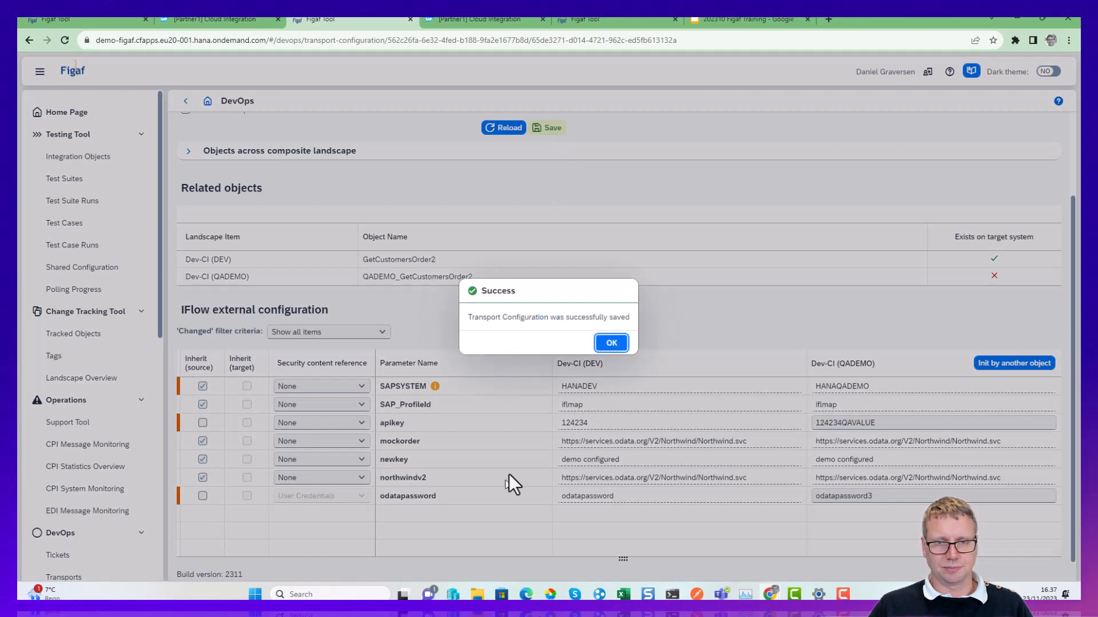
click(610, 343)
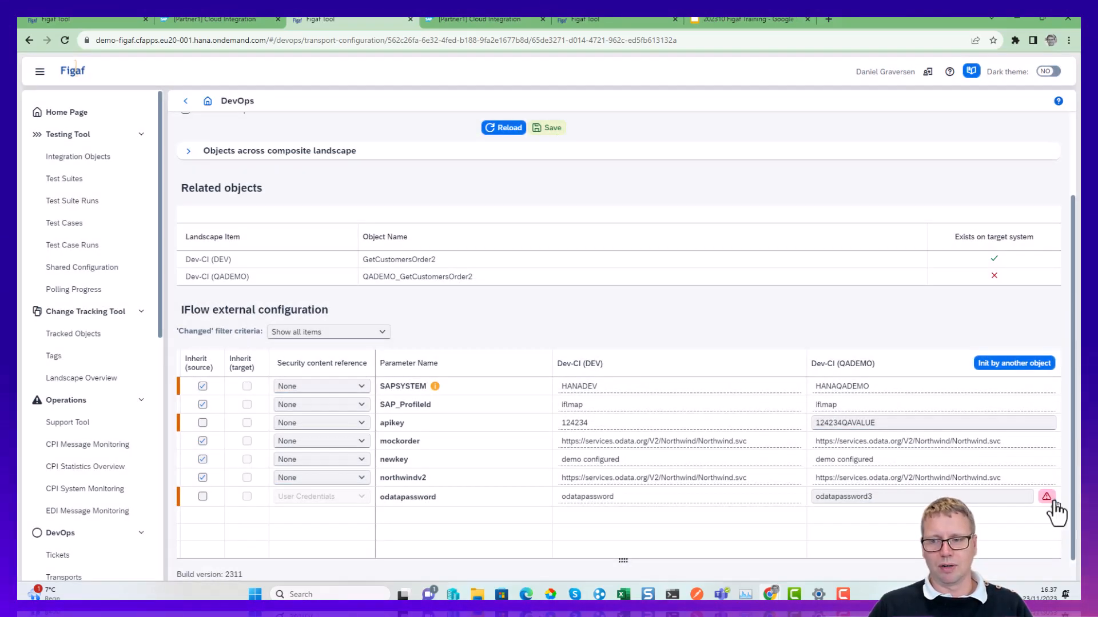
mouse_move(1051, 504)
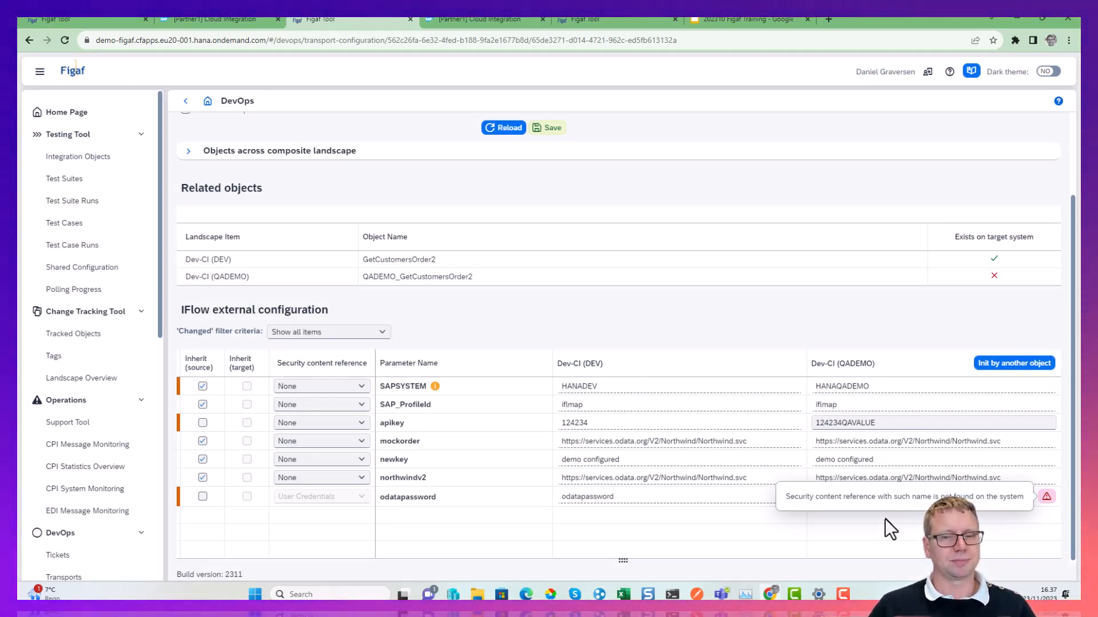
Set the Dev-CI (QADEMO) credential reference name back to odatapassword and save the transport configuration.
click(931, 496)
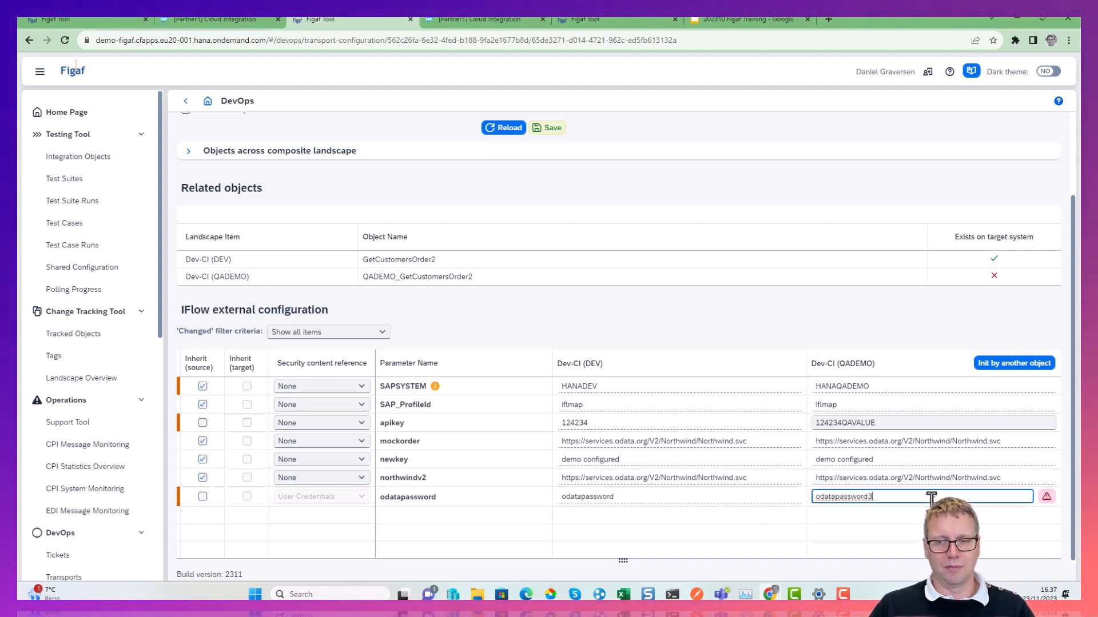
key(BackSpace)
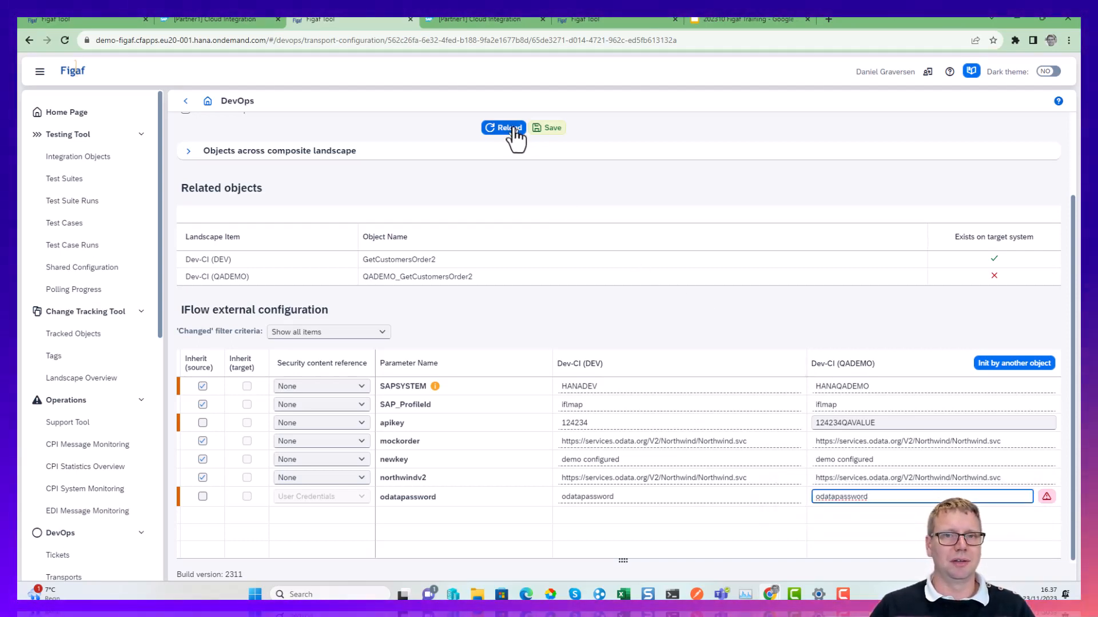
click(540, 128)
click(610, 343)
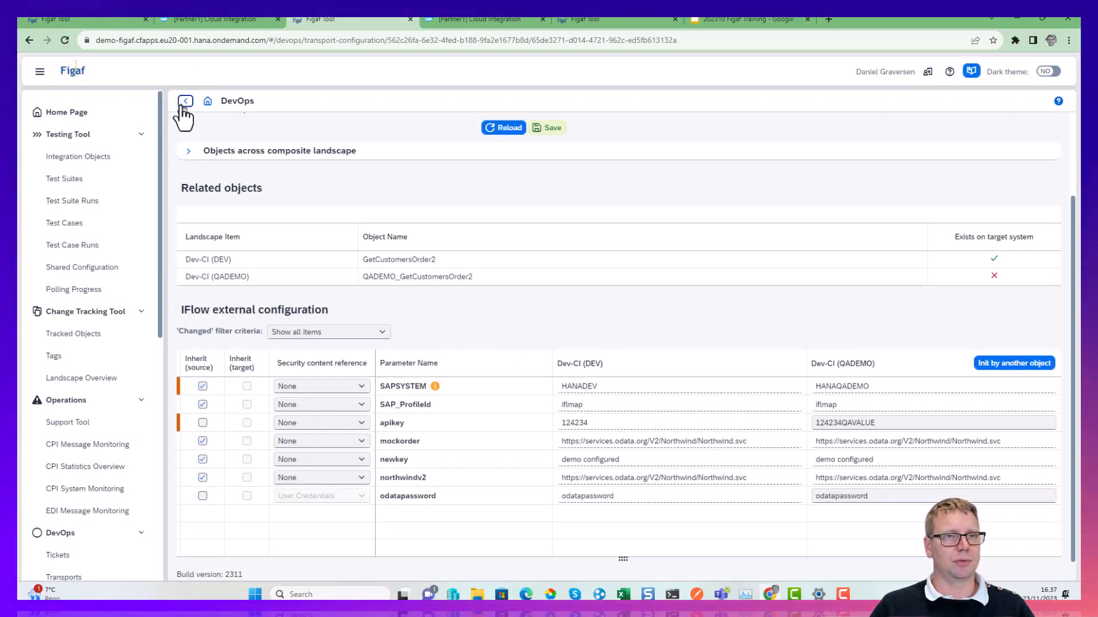
Return to the transport, open its parameters report in Excel, and auto-fit the object type, source object name, target object name and parameter type columns.
click(185, 103)
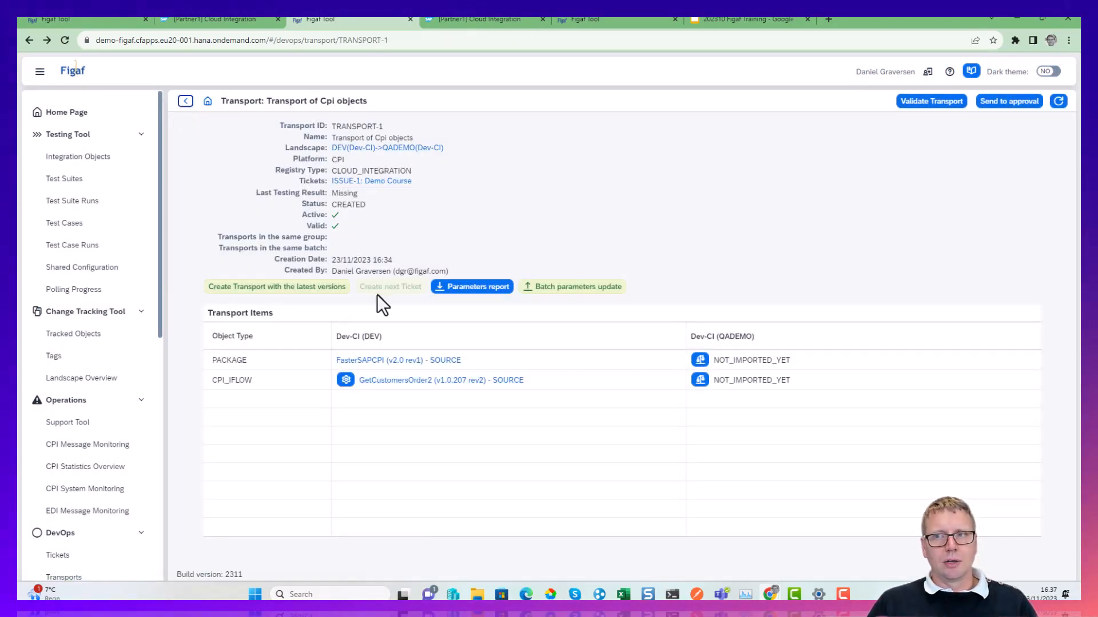
click(439, 291)
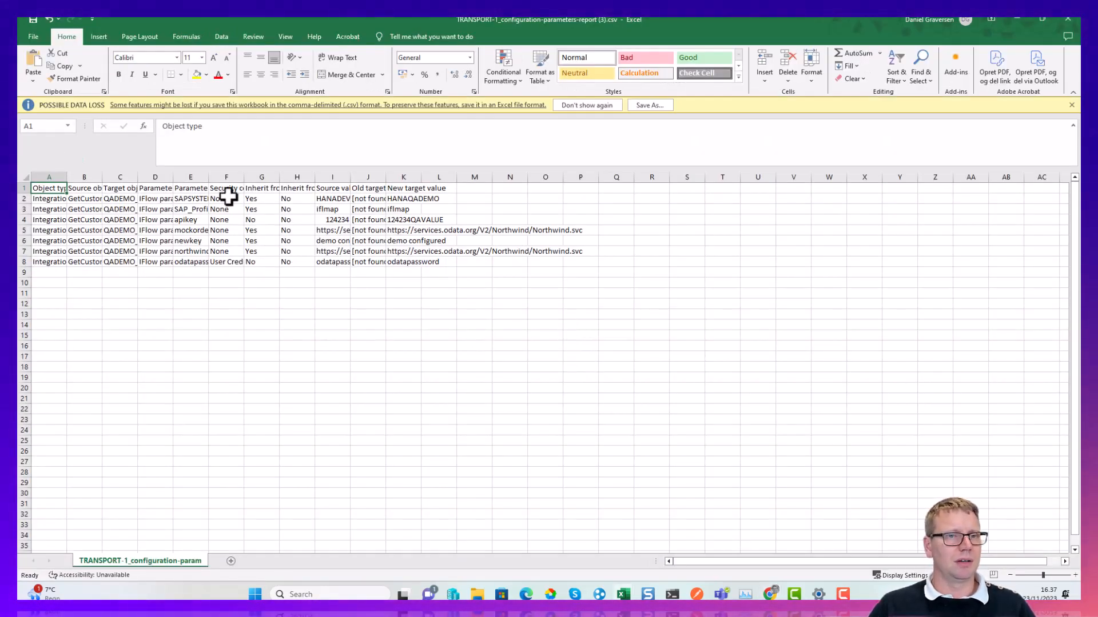
double_click(66, 176)
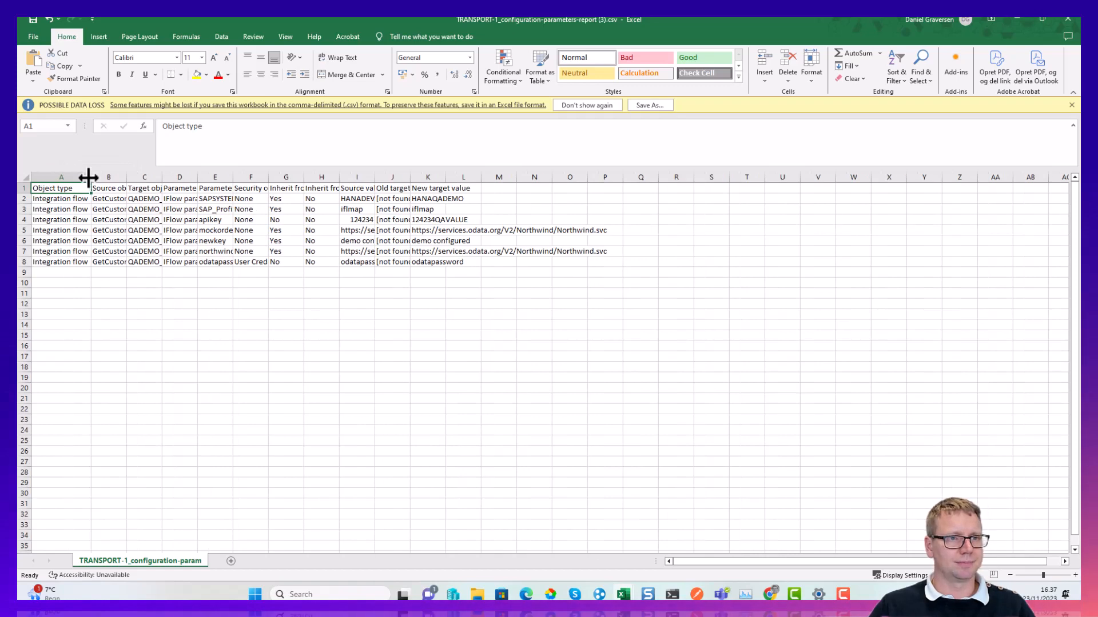
double_click(127, 176)
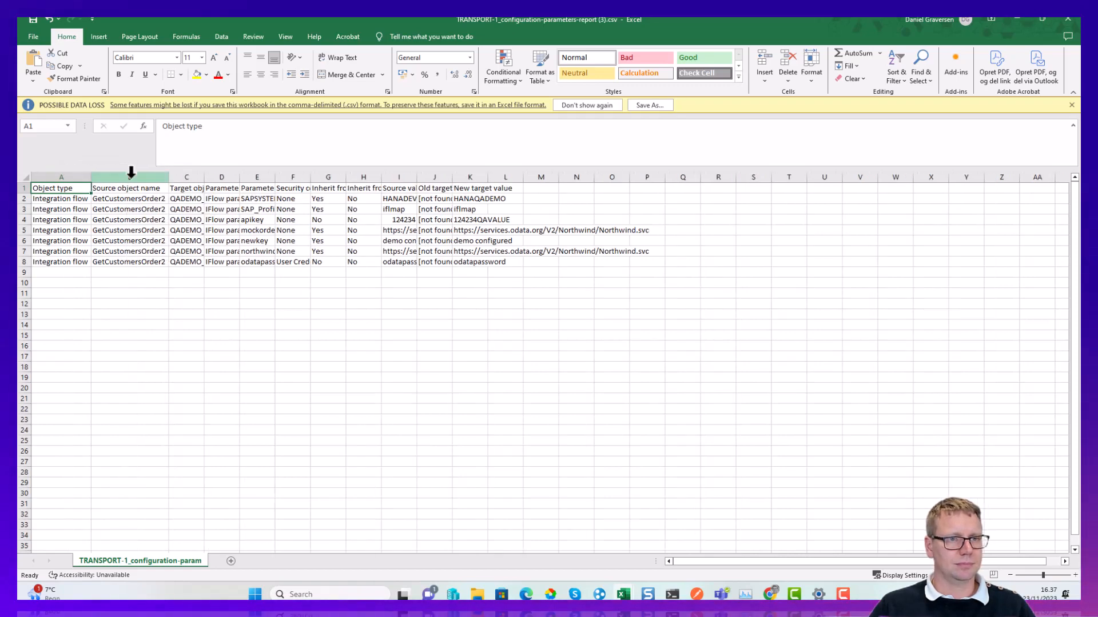
double_click(204, 177)
double_click(318, 177)
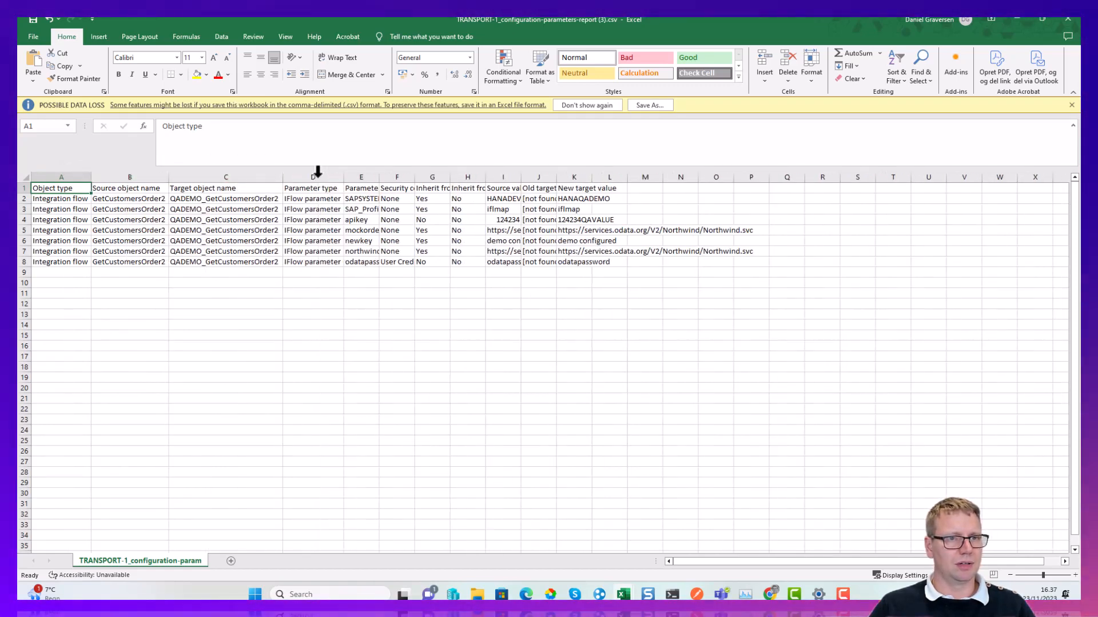
drag(200, 220, 258, 282)
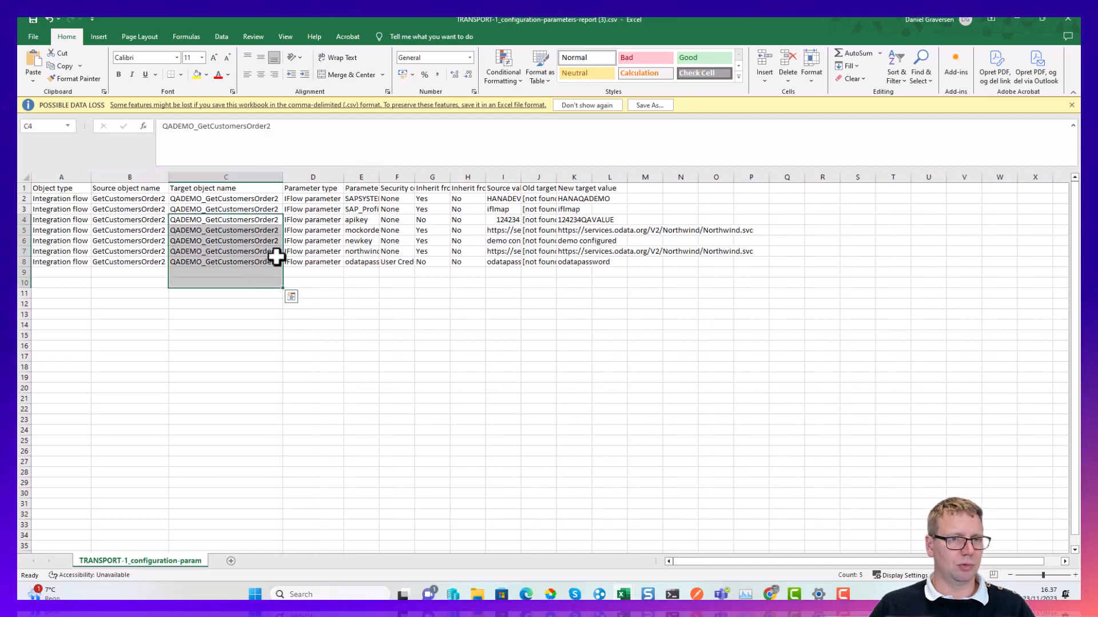
Auto-fit the Source value, Old target value and New target value columns, and review the new target values in the report.
double_click(520, 176)
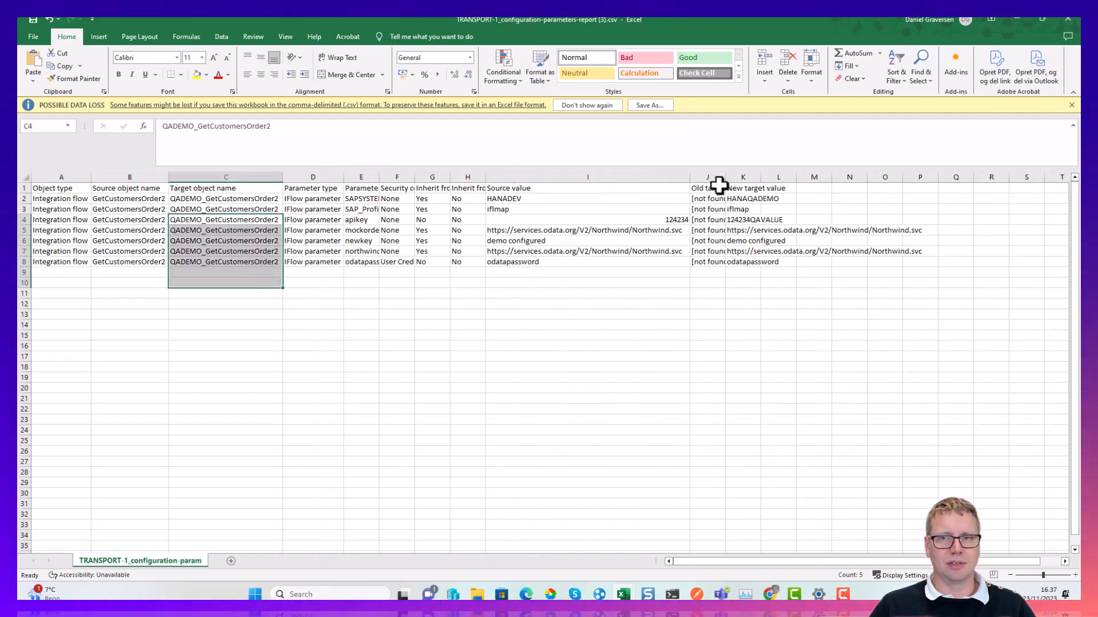
double_click(724, 178)
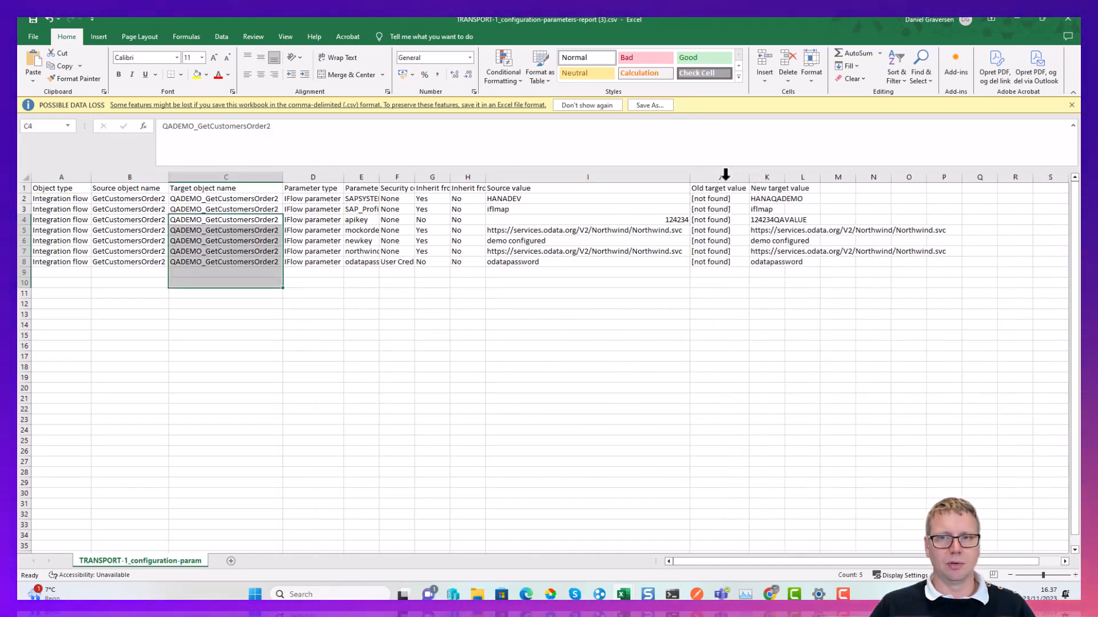
double_click(785, 177)
drag(763, 188, 790, 255)
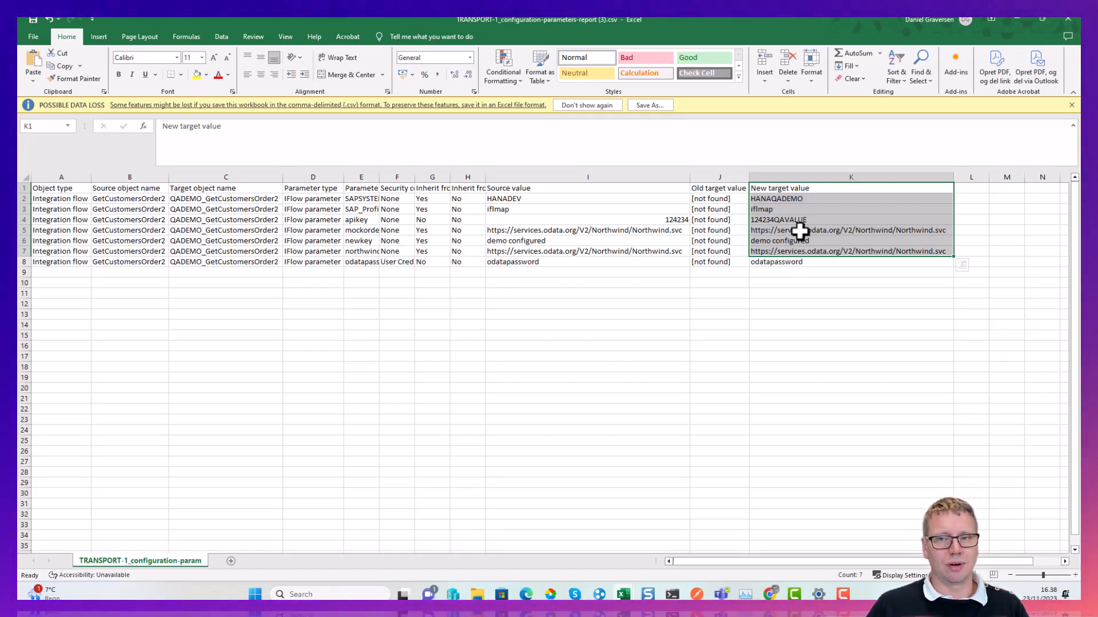
click(800, 231)
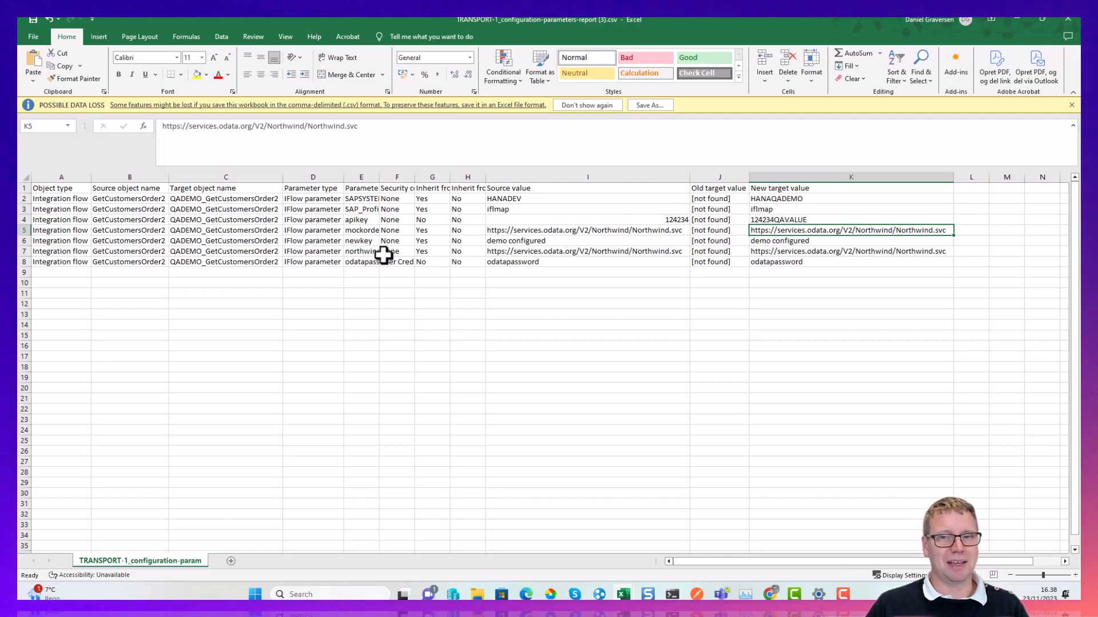
Leave the parameters report and close the migration-overview-20231123-073019.xlsx workbook, saving its changes.
click(1014, 19)
click(1063, 19)
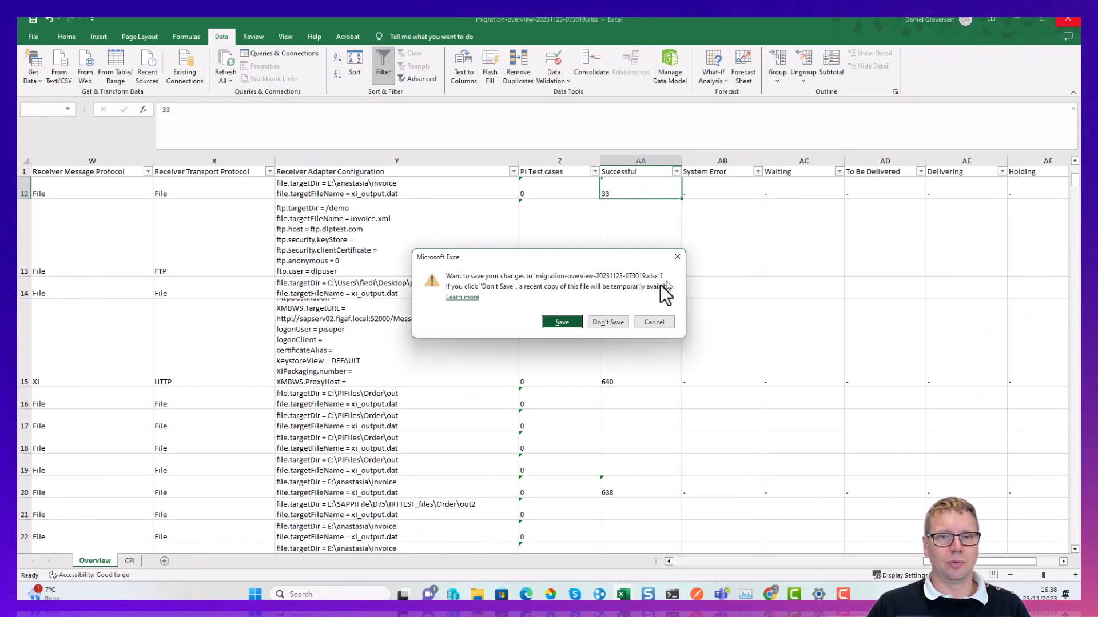
click(566, 321)
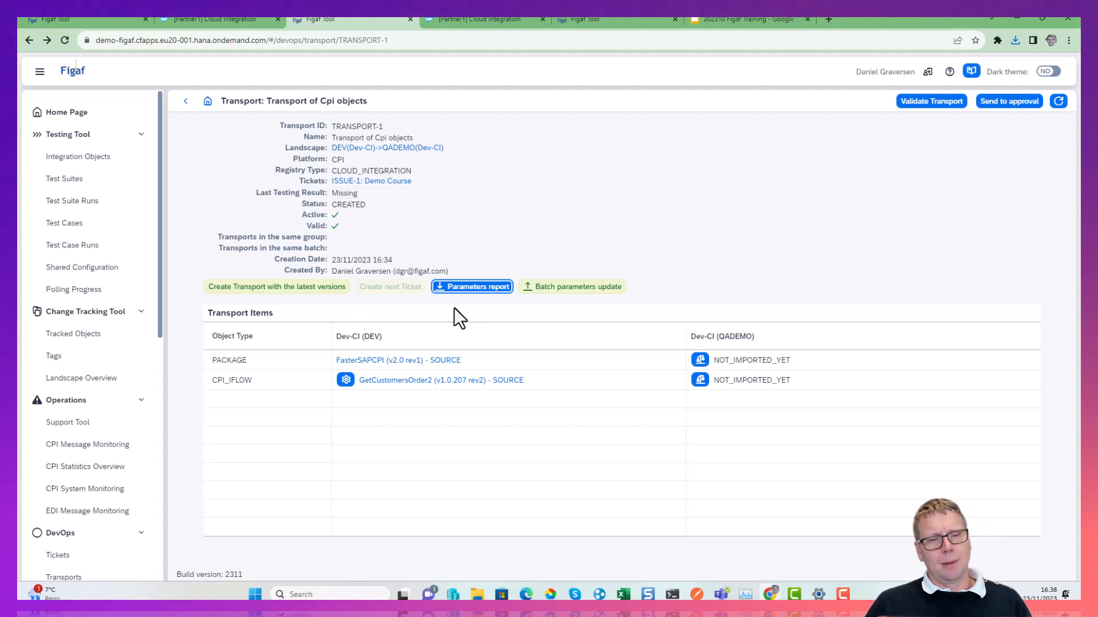
Compare the GetCustomersOrder2 iflow with its Dev-CI (QADEMO) target using the BPMN model with viewer, and close the comparison.
click(705, 384)
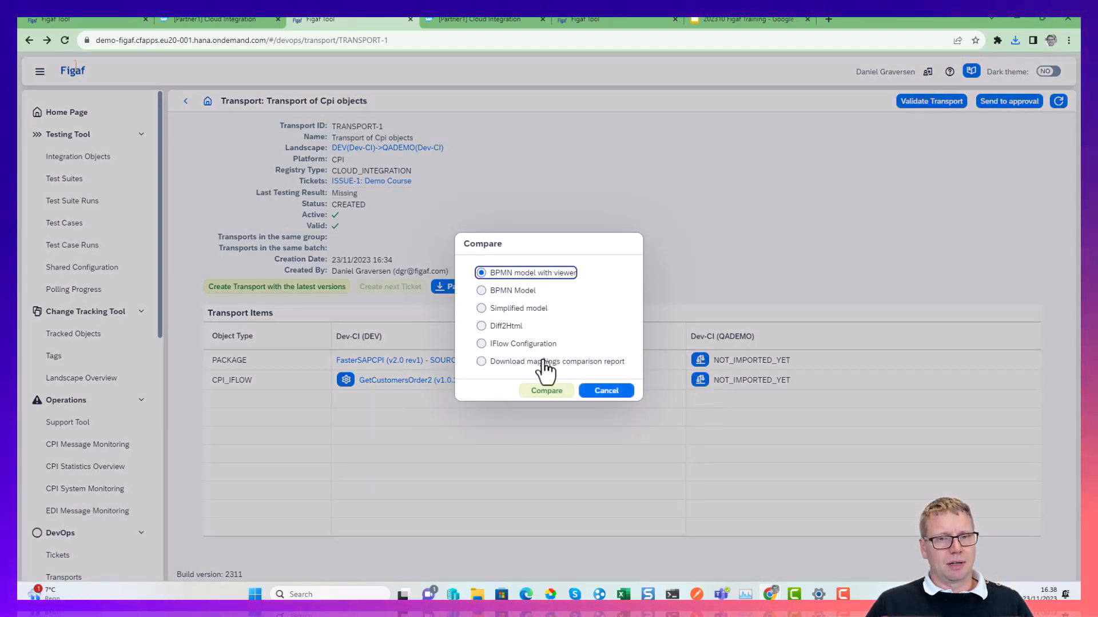
click(546, 390)
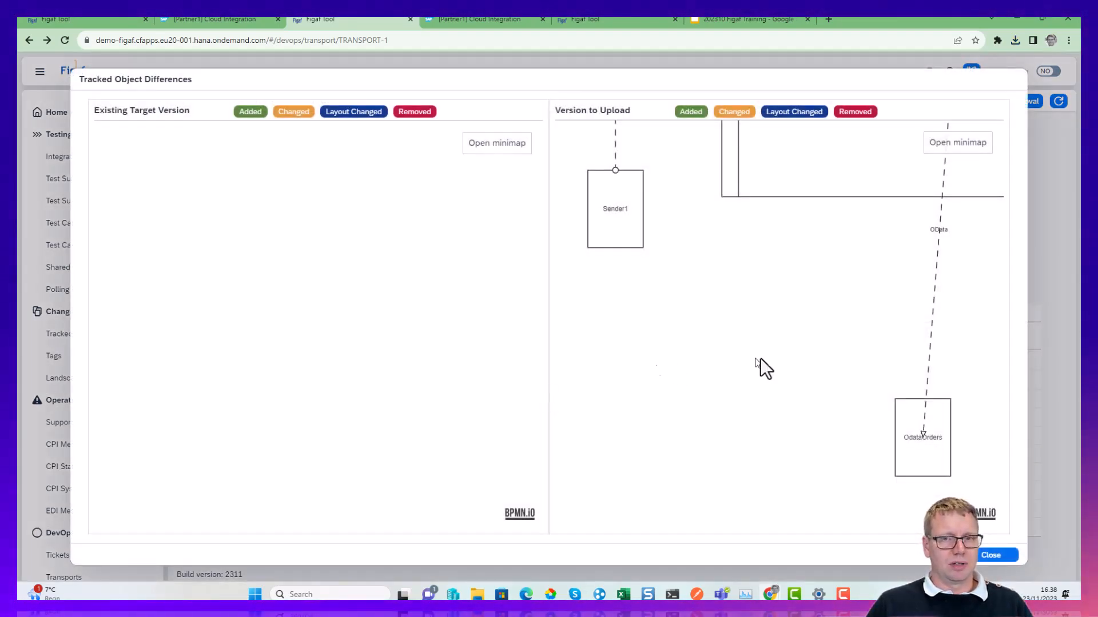
drag(760, 367, 554, 444)
click(995, 555)
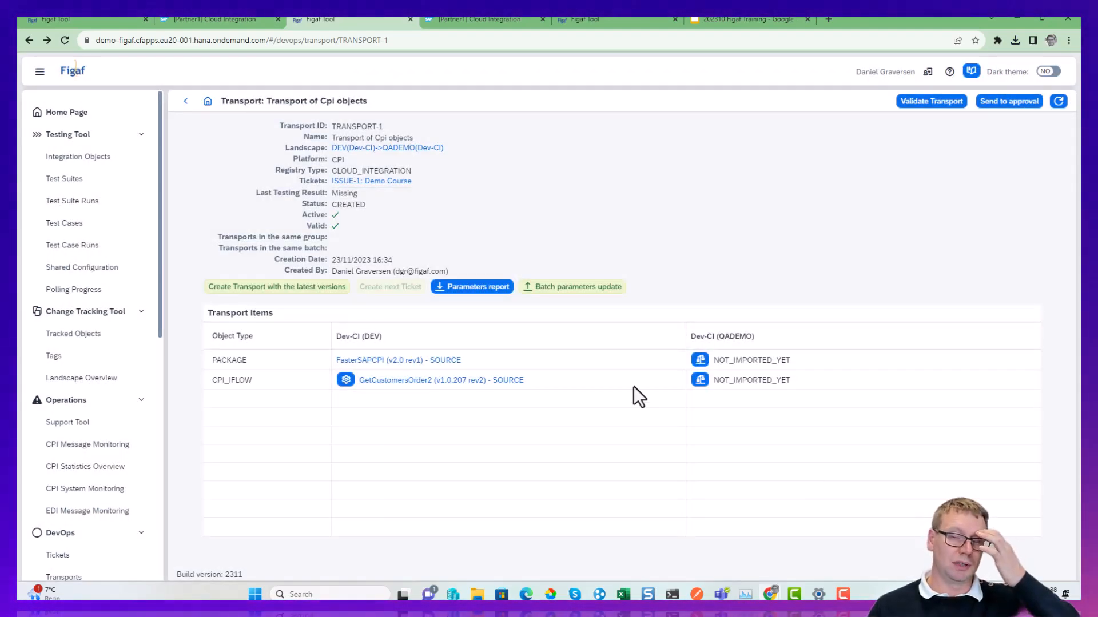
Send the transport of CPI objects to approval and confirm the request.
click(1022, 103)
click(608, 347)
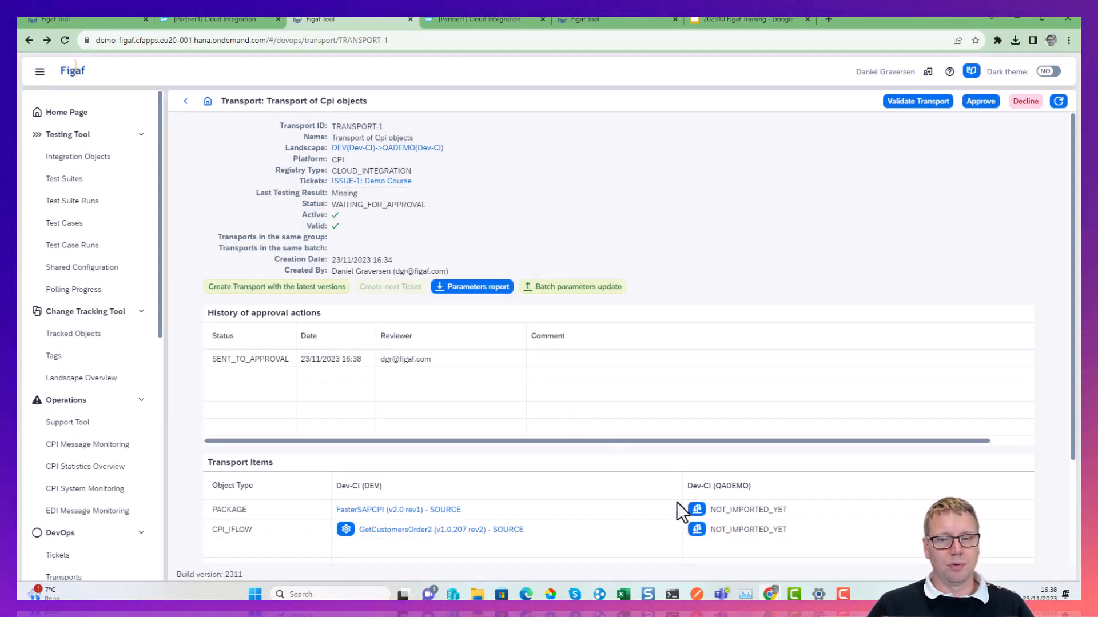
Try to compare the GetCustomersOrder2 iflow with Dev-CI (QADEMO) by IFlow Configuration, and check the available comparison types.
click(696, 530)
click(530, 346)
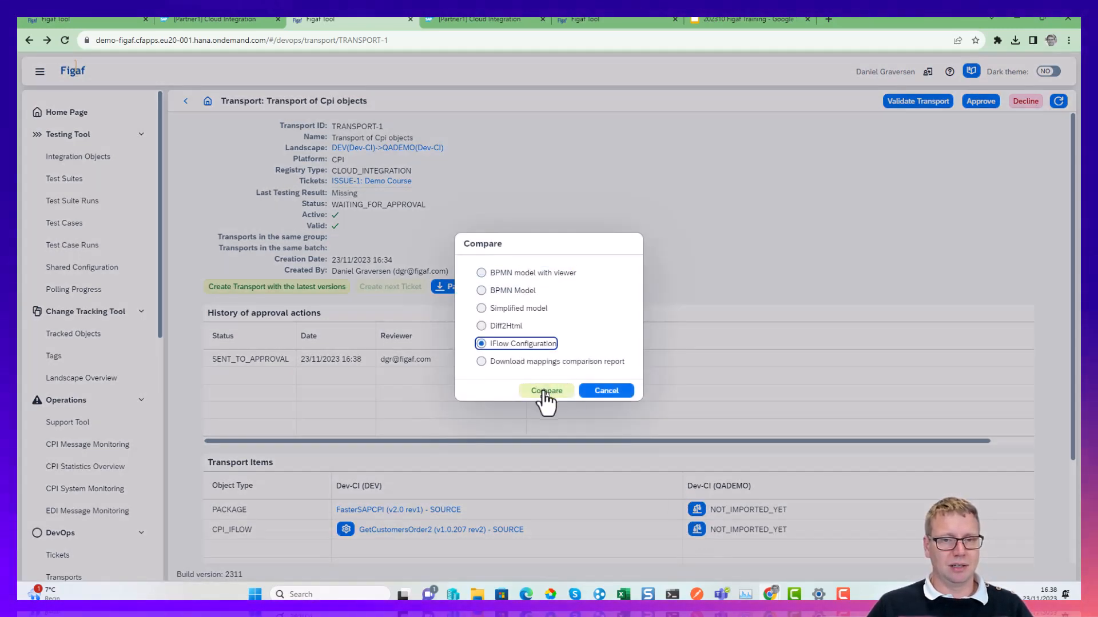
click(544, 390)
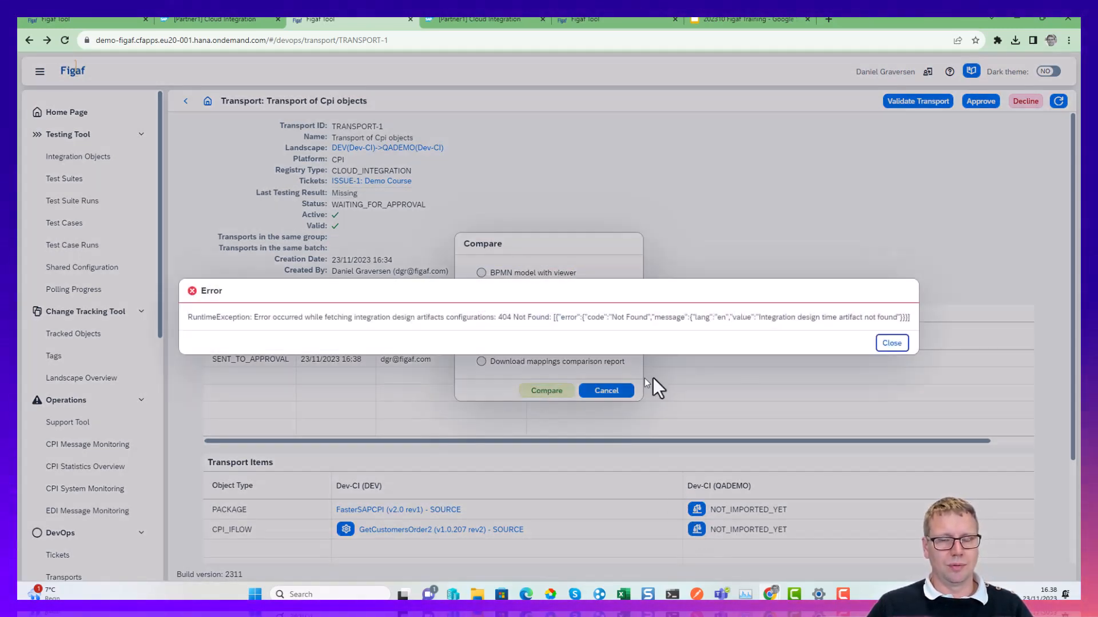
click(892, 343)
click(603, 391)
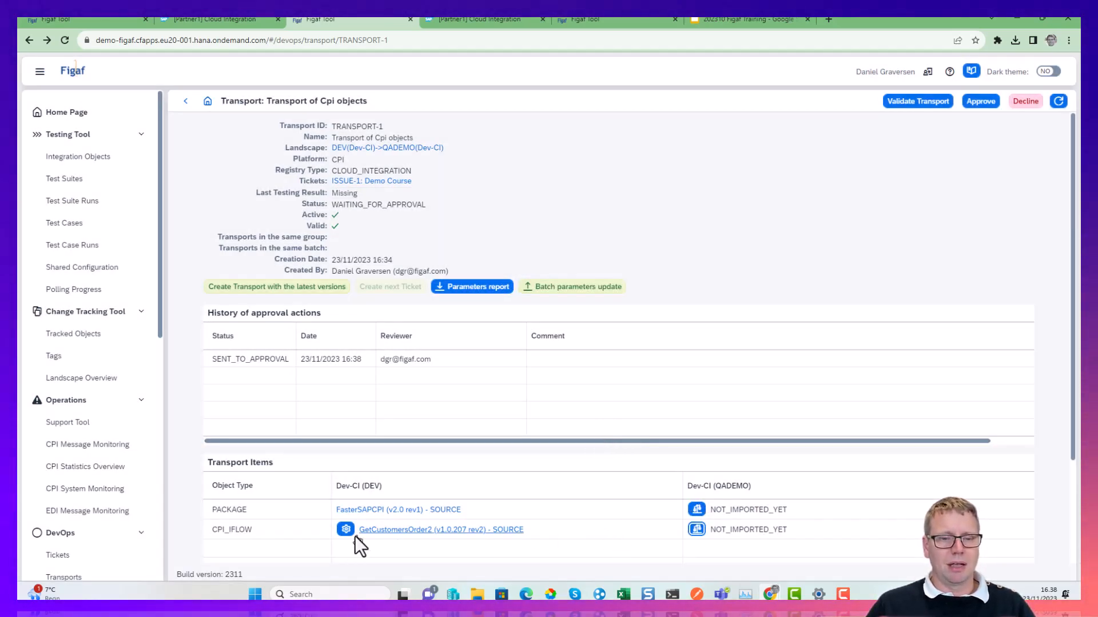
click(698, 529)
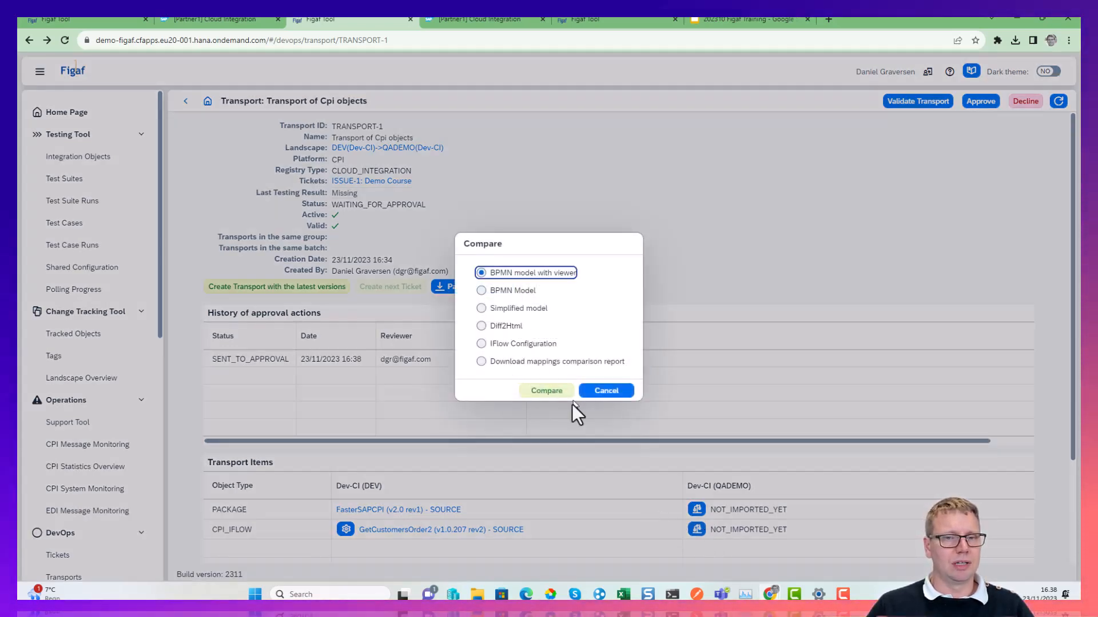
click(606, 391)
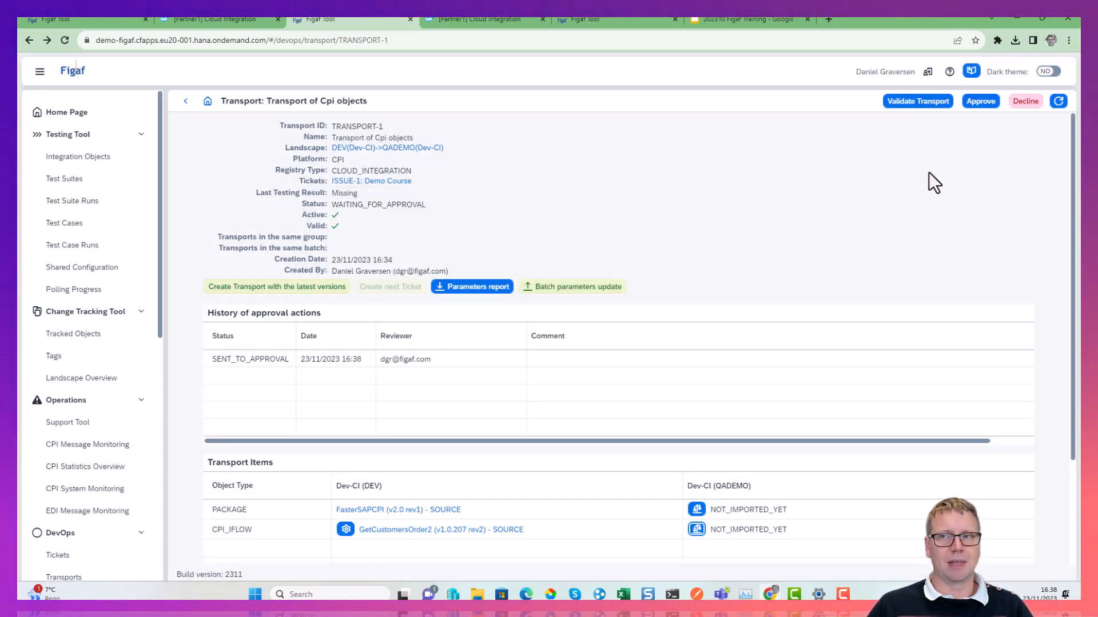
Check the decline options without declining, and approve the transport with the comment "Good job".
click(1025, 101)
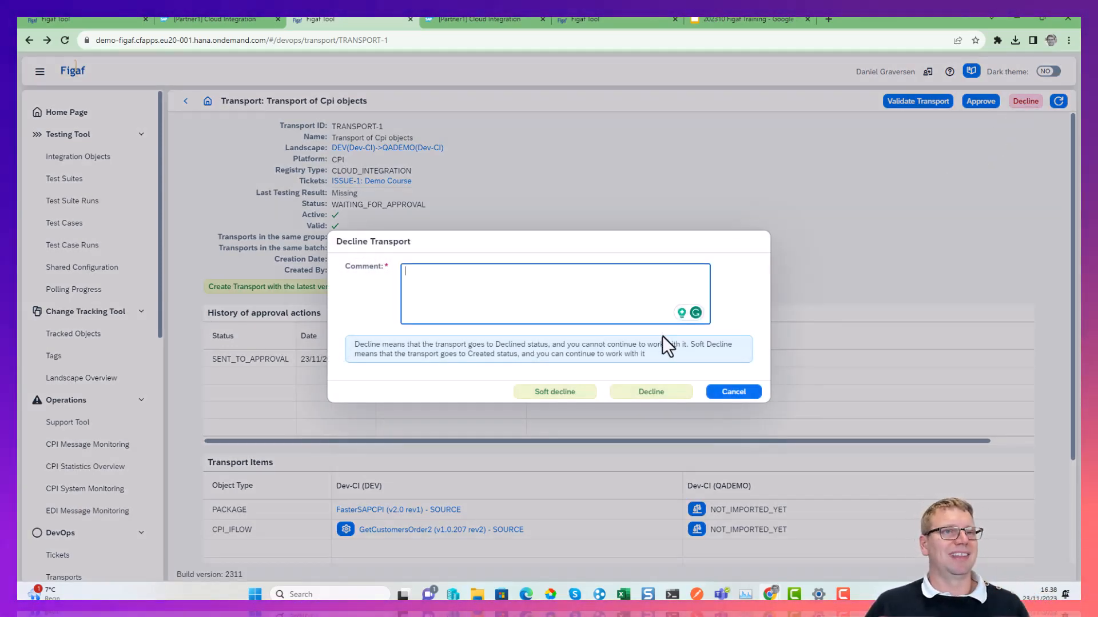
click(733, 392)
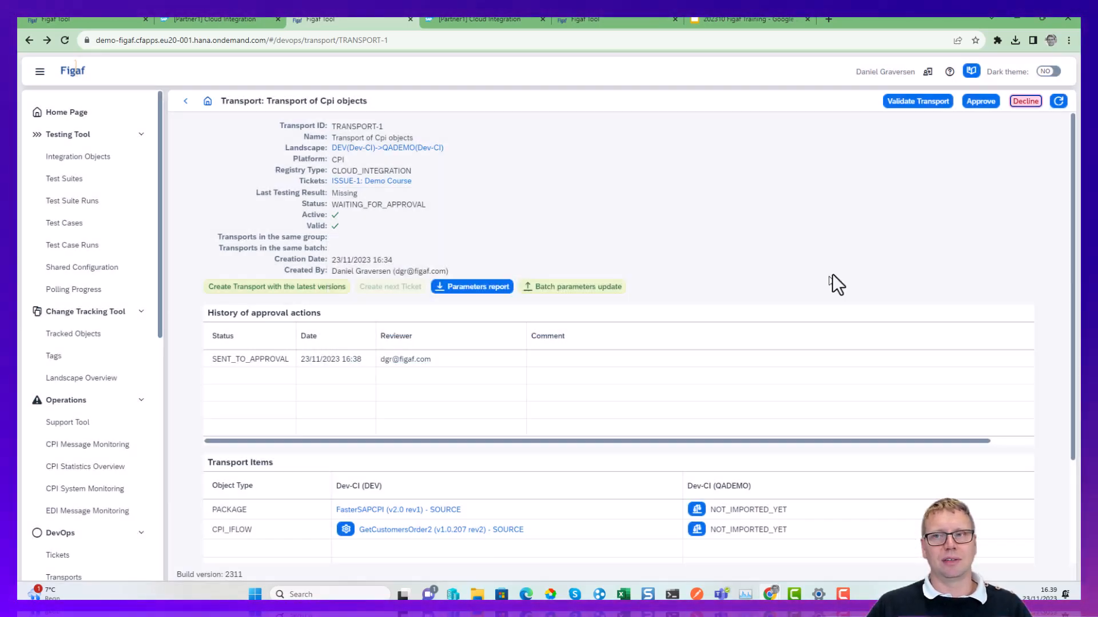
click(979, 103)
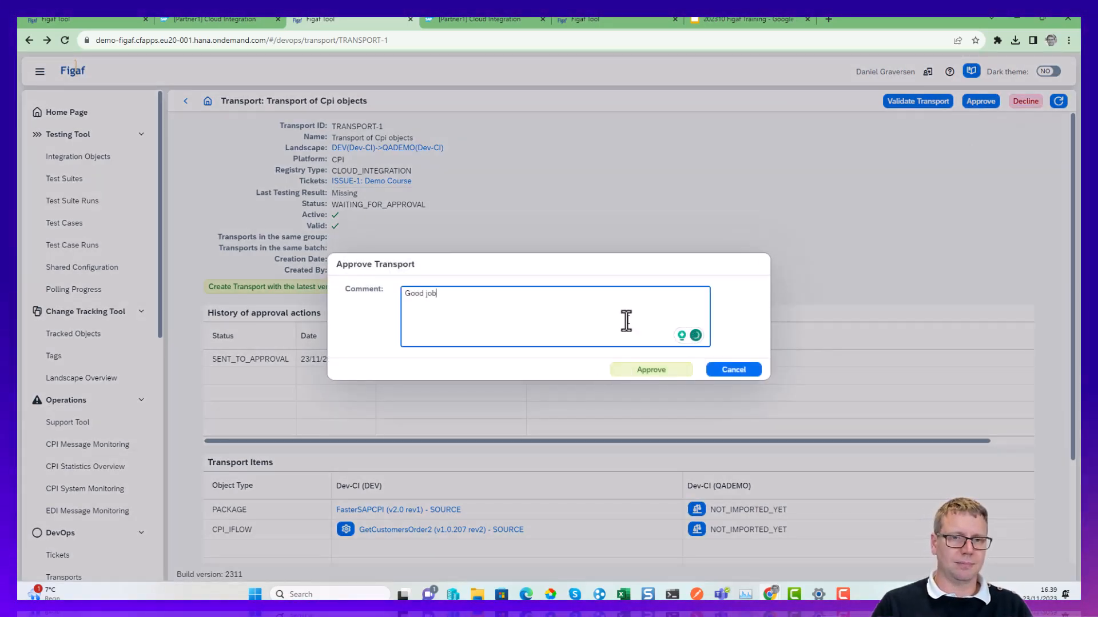
click(638, 371)
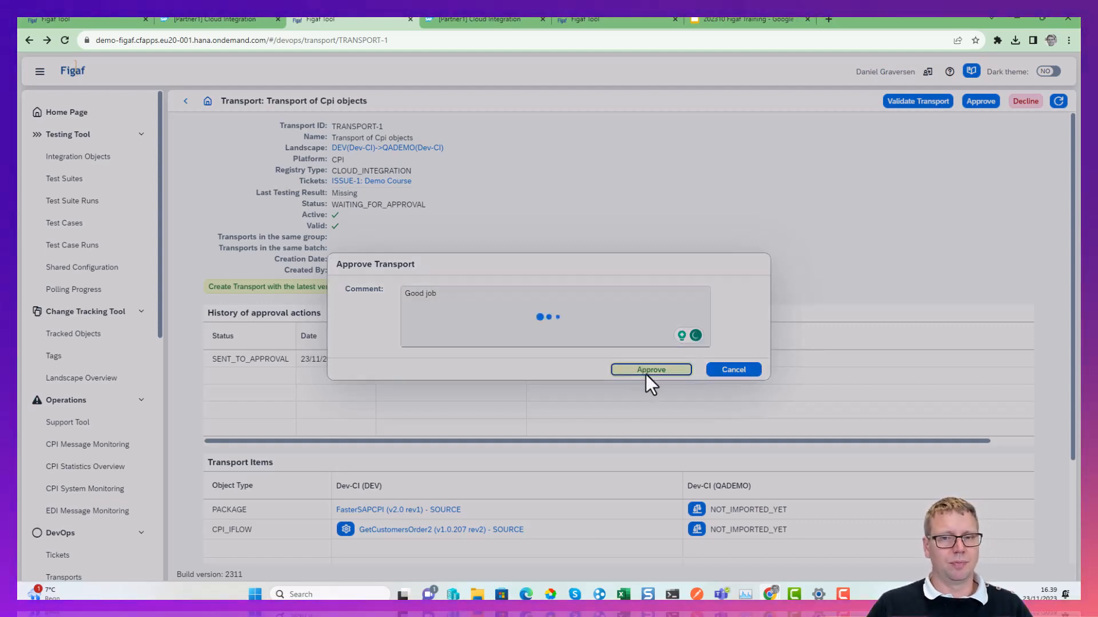
click(607, 343)
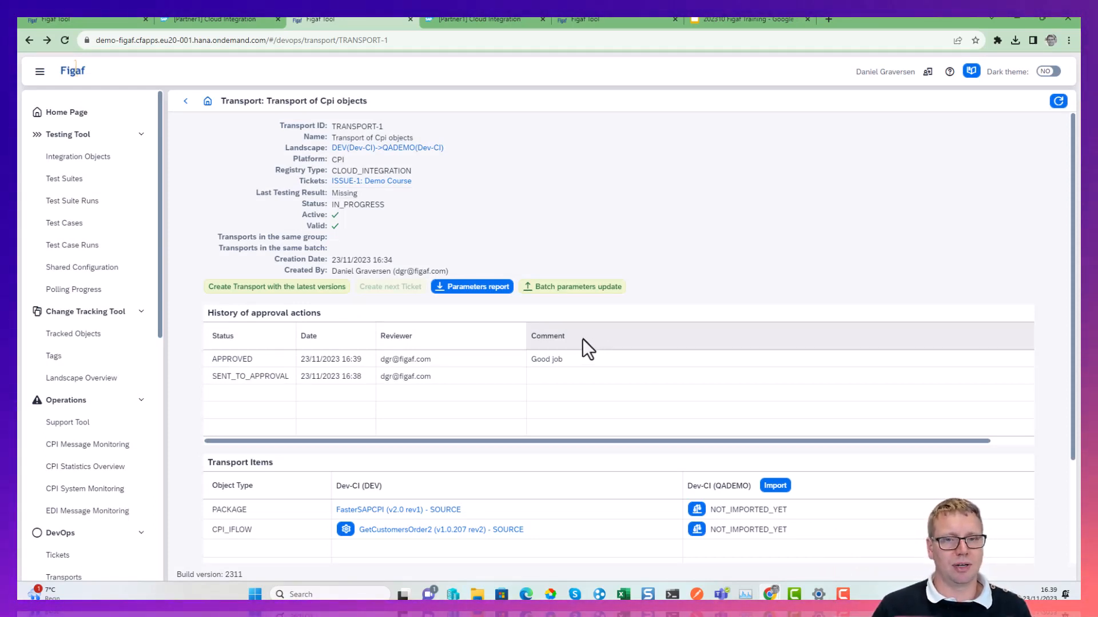
Import the transport into Dev-CI (QADEMO), refresh the import progress until it finishes, and close the progress report.
click(773, 484)
click(778, 414)
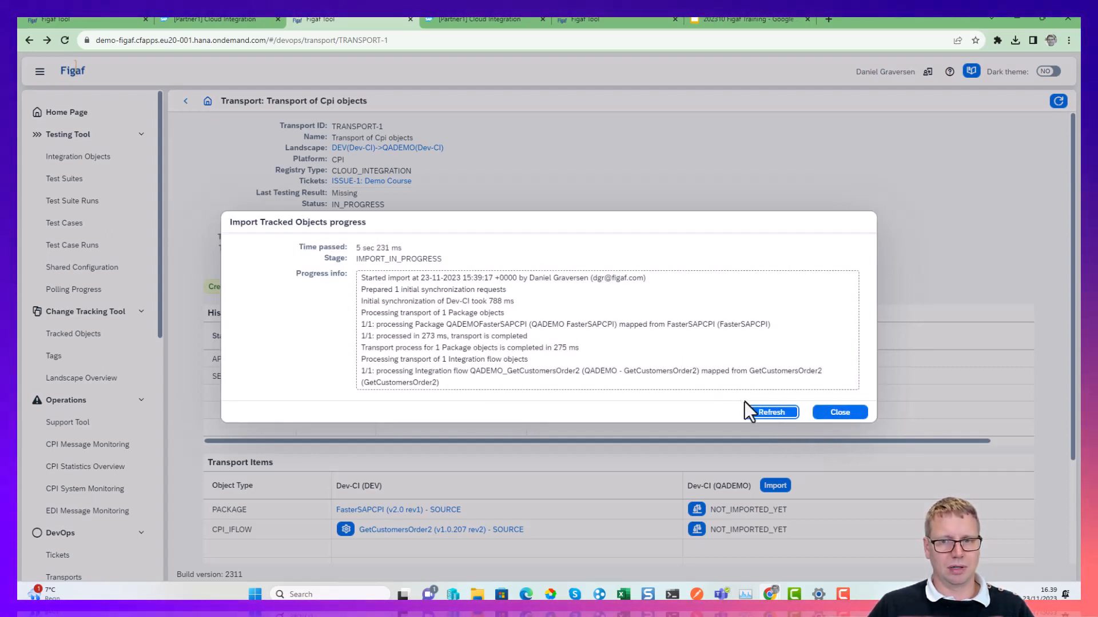
click(756, 416)
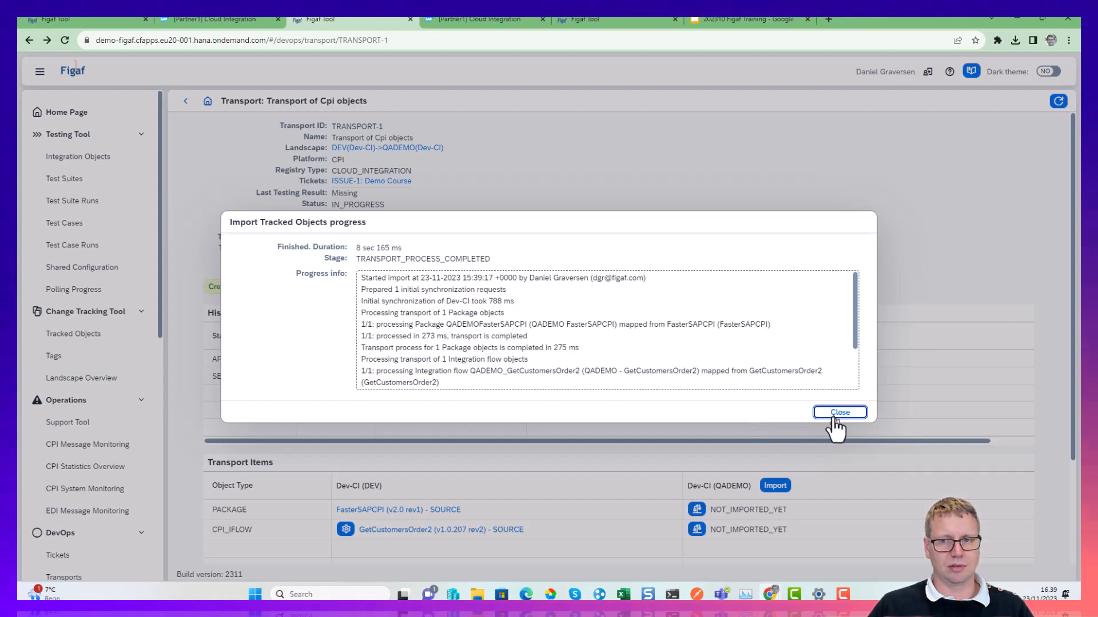
click(832, 414)
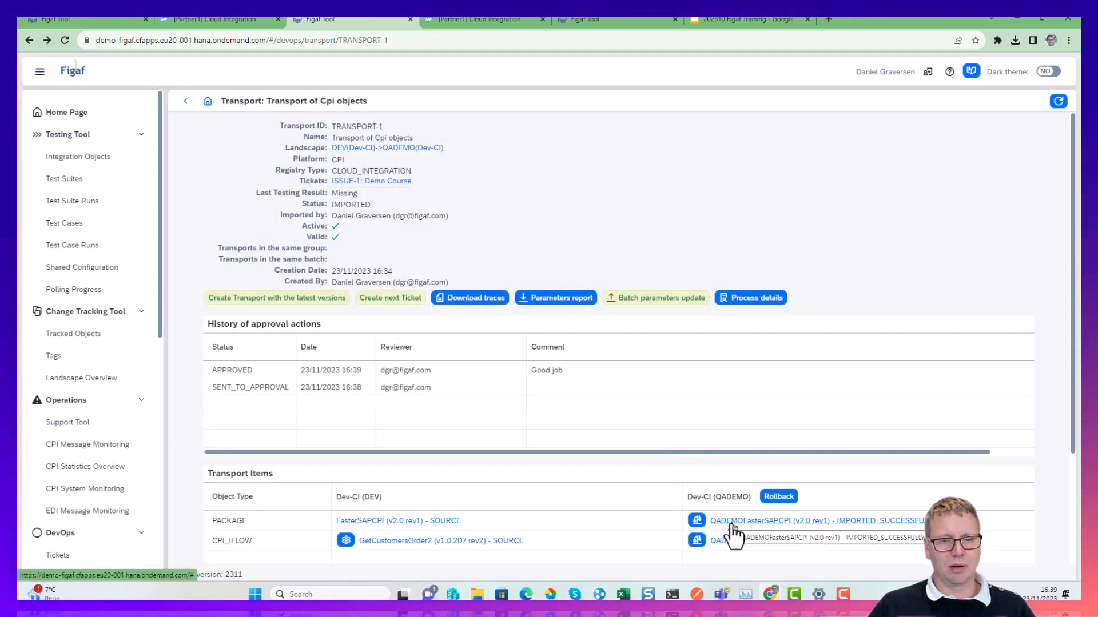
Open the imported QADEMOFasterSAPCPI package in SAP Integration Suite and open its QADEMO - GetCustomersOrder2 integration flow.
click(732, 521)
click(384, 191)
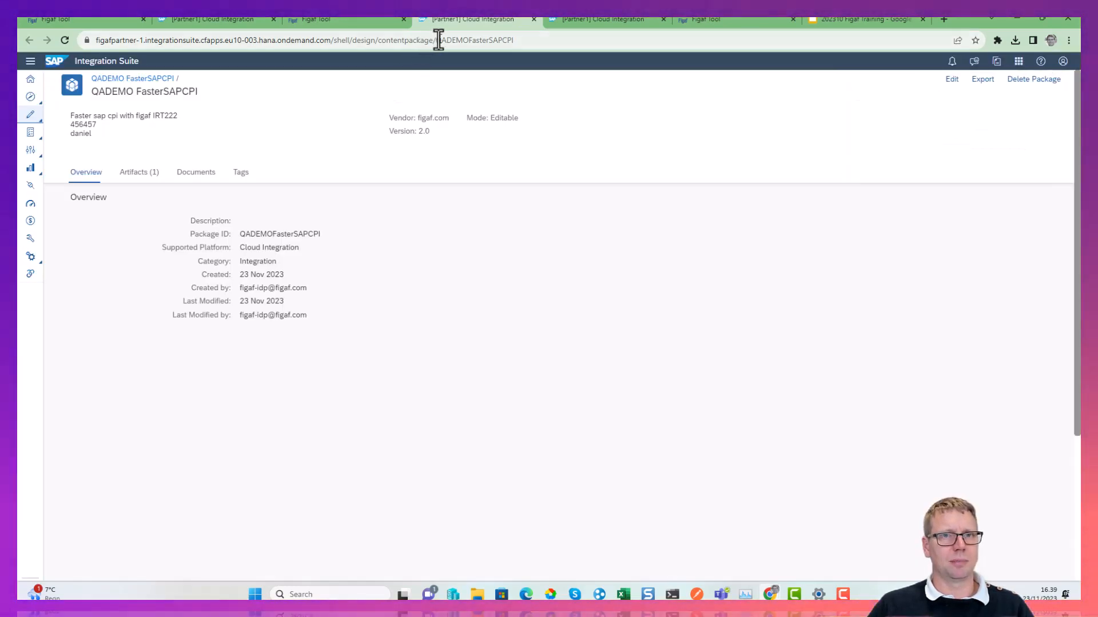
drag(494, 40, 466, 40)
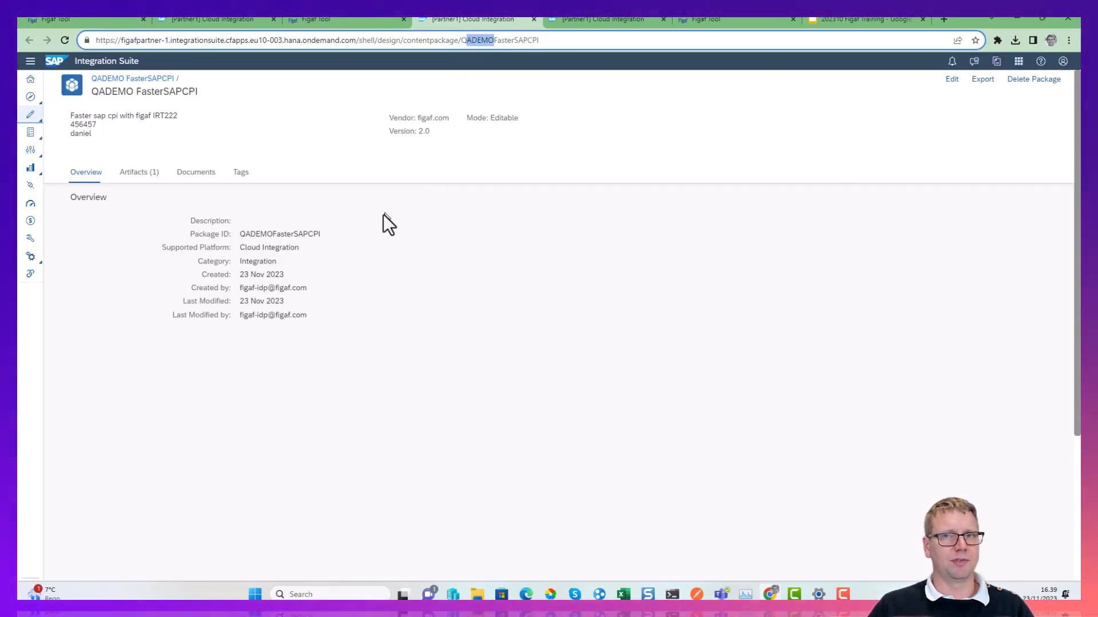
click(133, 172)
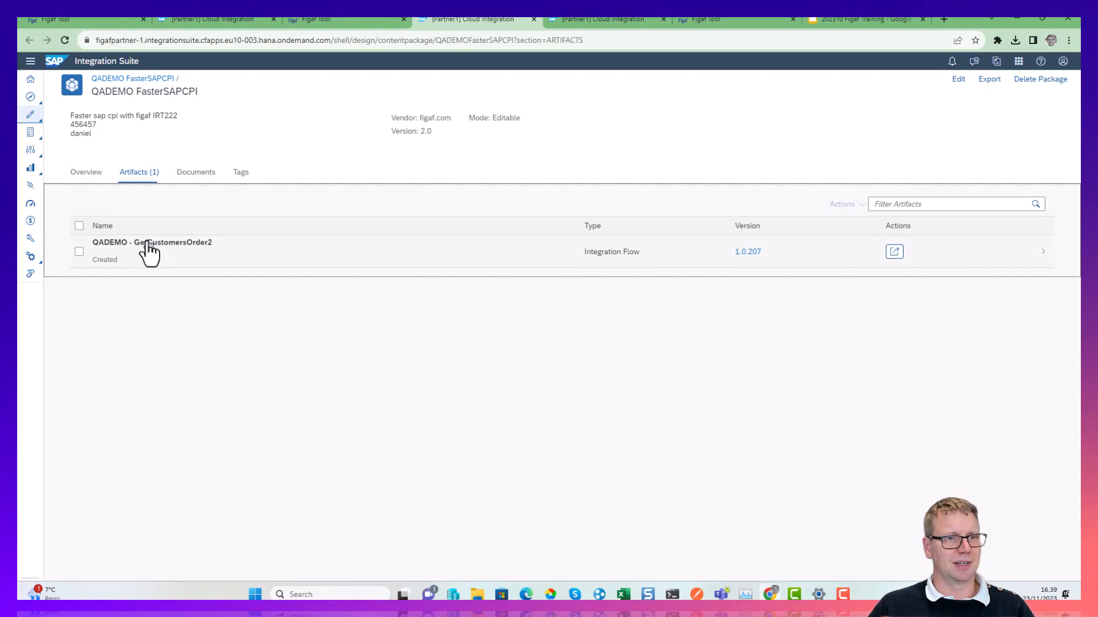
click(149, 245)
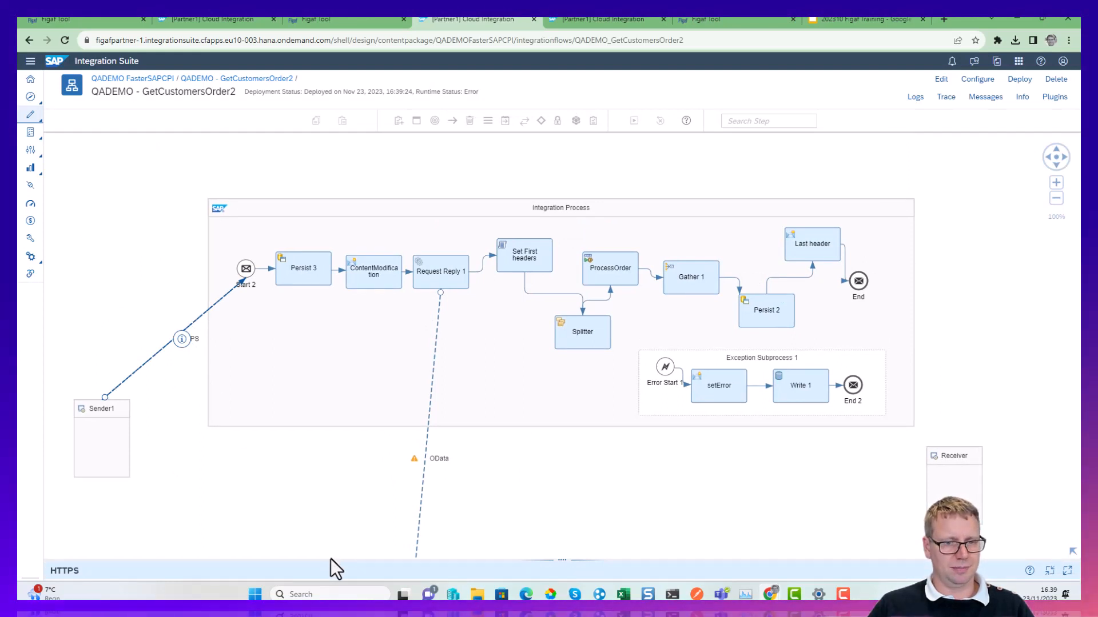
Review the address in the HTTPS sender channel's connection settings, and open the configuration of QADEMO - GetCustomersOrder2.
drag(332, 559, 341, 320)
click(135, 351)
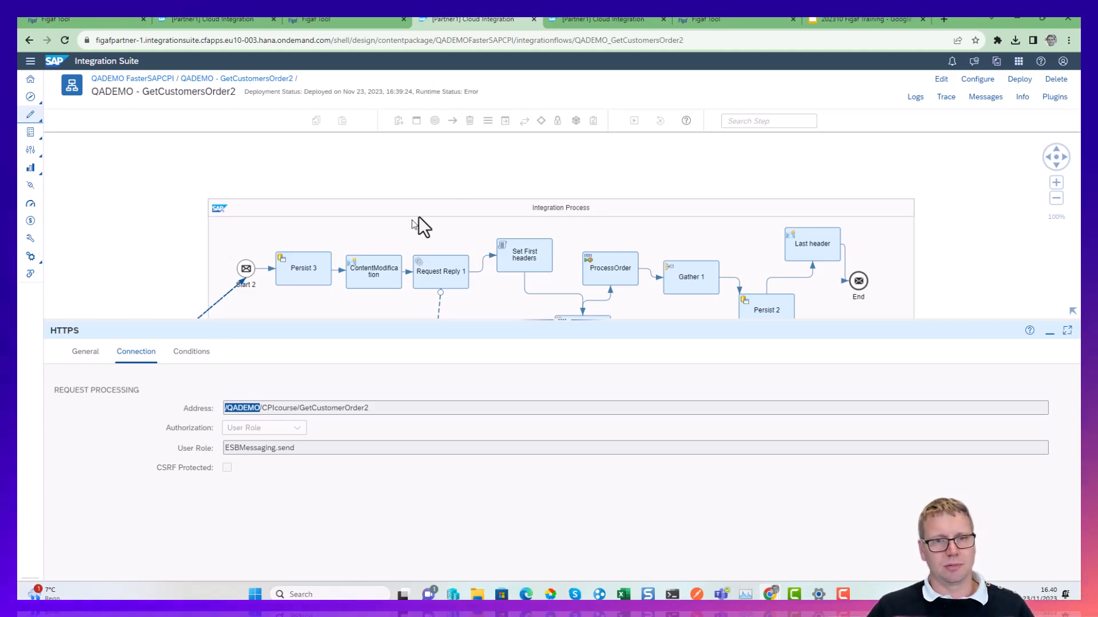
click(441, 166)
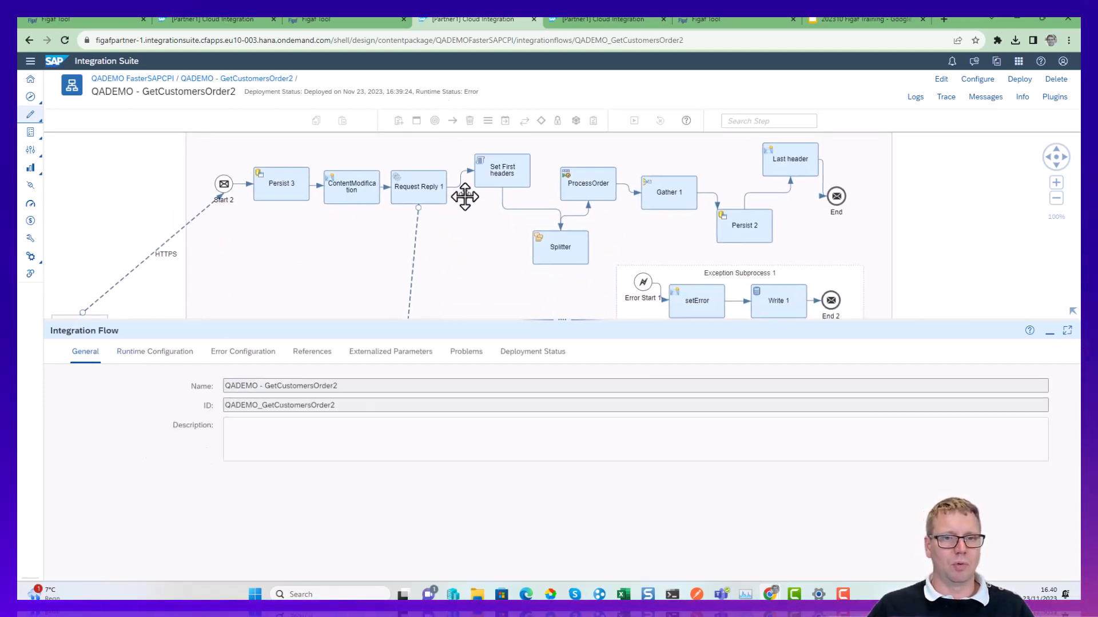
click(979, 83)
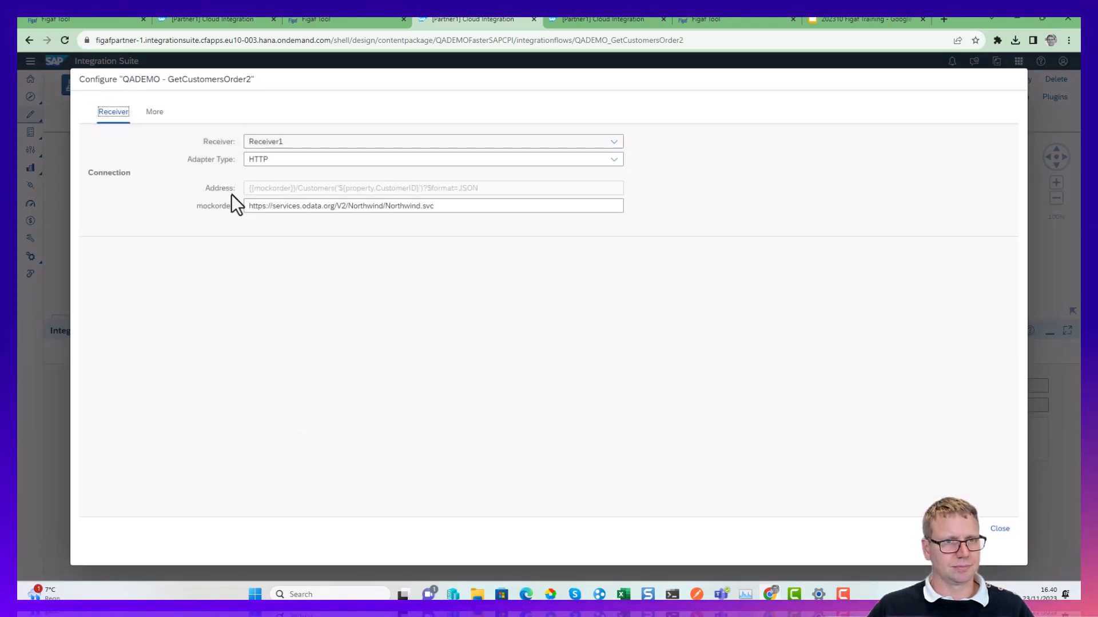
Review the OdataOrders receiver's connection settings in the QADEMO - GetCustomersOrder2 configuration, and switch back to Receiver1.
click(263, 143)
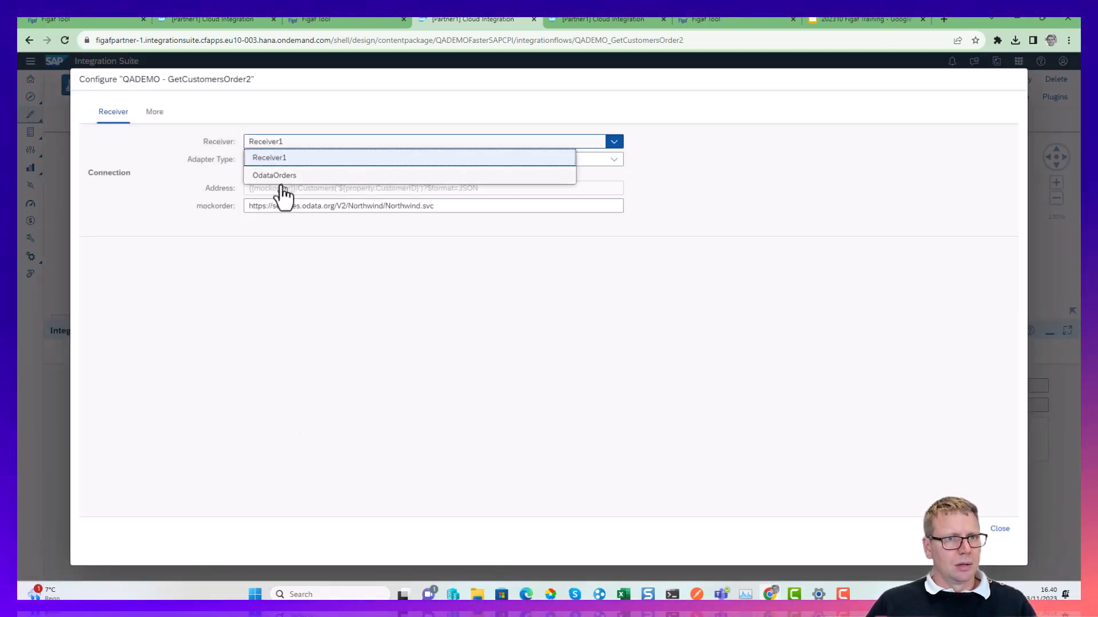
click(280, 176)
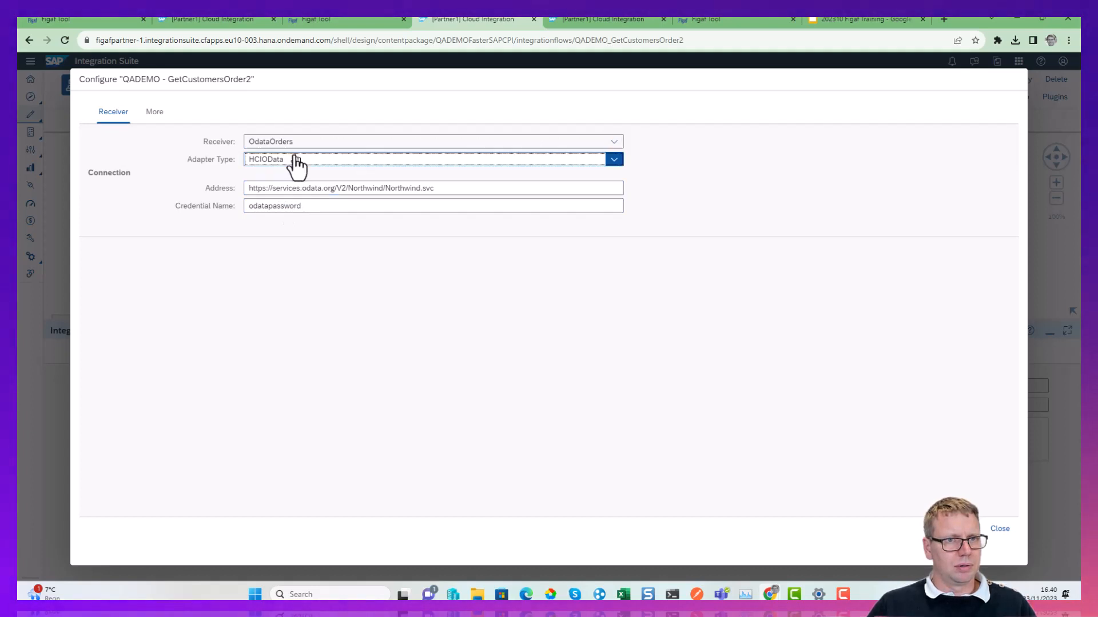
click(294, 162)
click(294, 143)
click(294, 154)
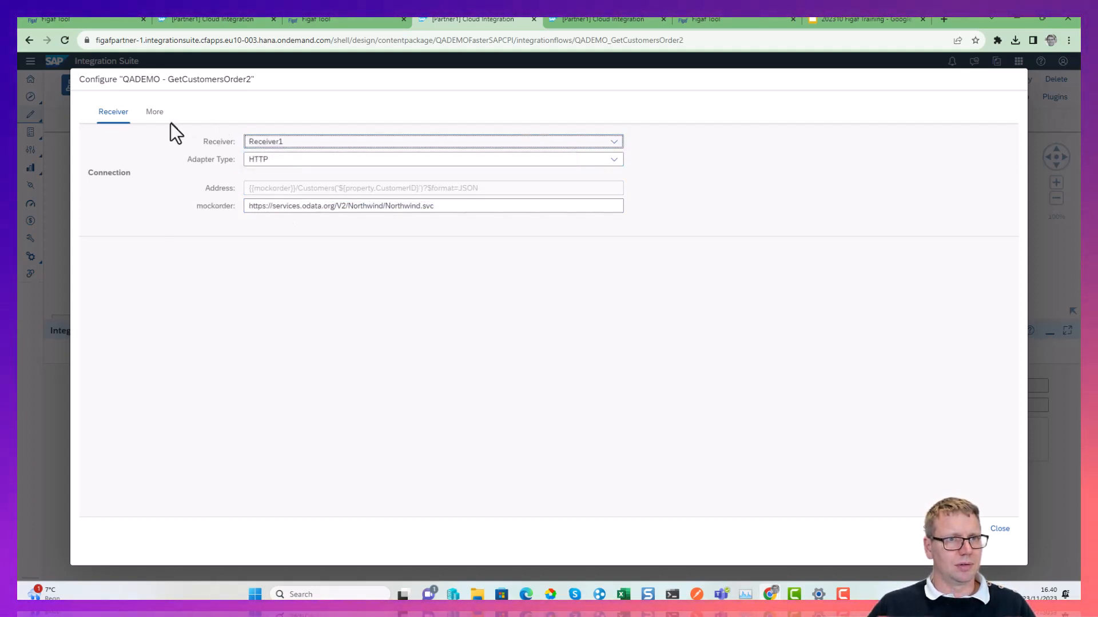
Check the apikey and SAPSYSTEM values among the iflow's additional parameters, and close the configuration.
click(155, 113)
drag(280, 159, 234, 177)
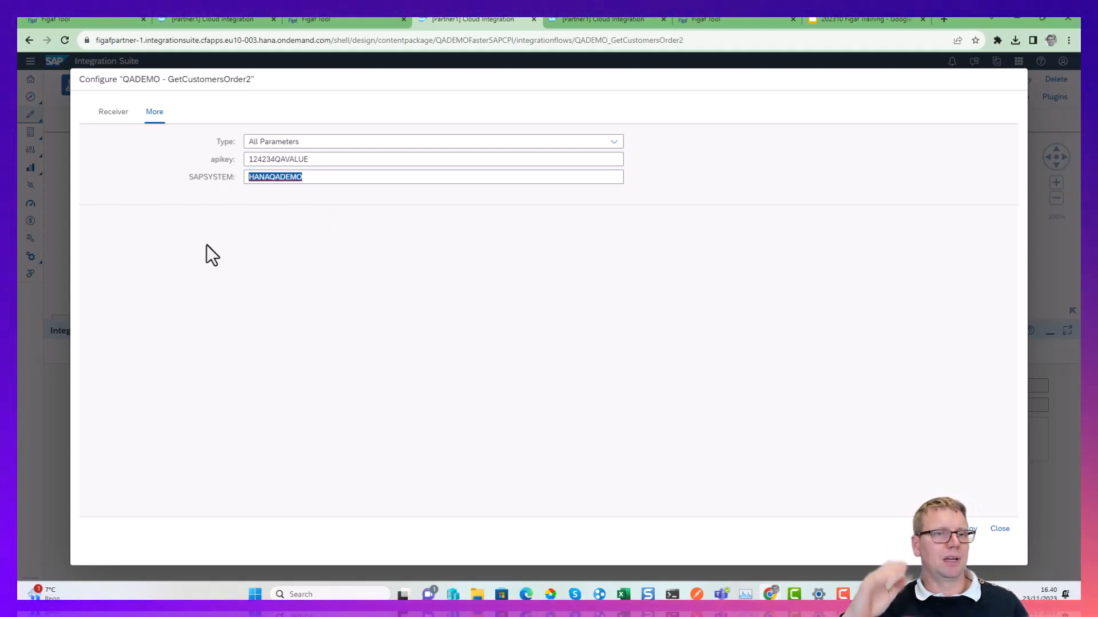
click(1000, 529)
Switch to Figaf's imported transport and create the next ticket "Move to prod" for QADEMO(Dev-CI)->PROD(Dev-Neo) with the description "asdas".
click(337, 19)
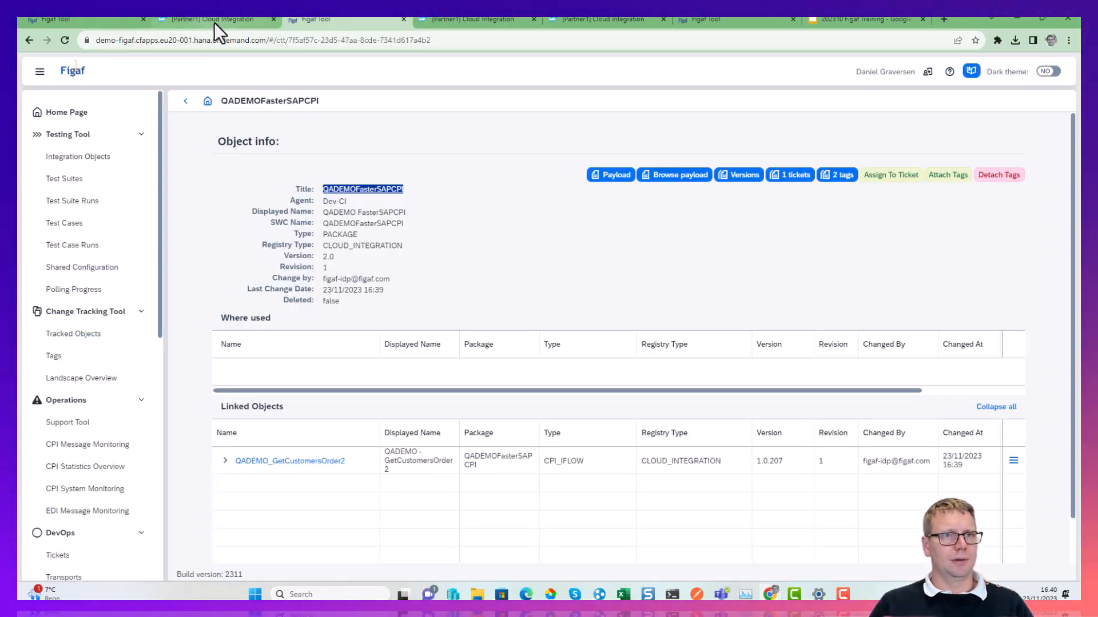
click(186, 101)
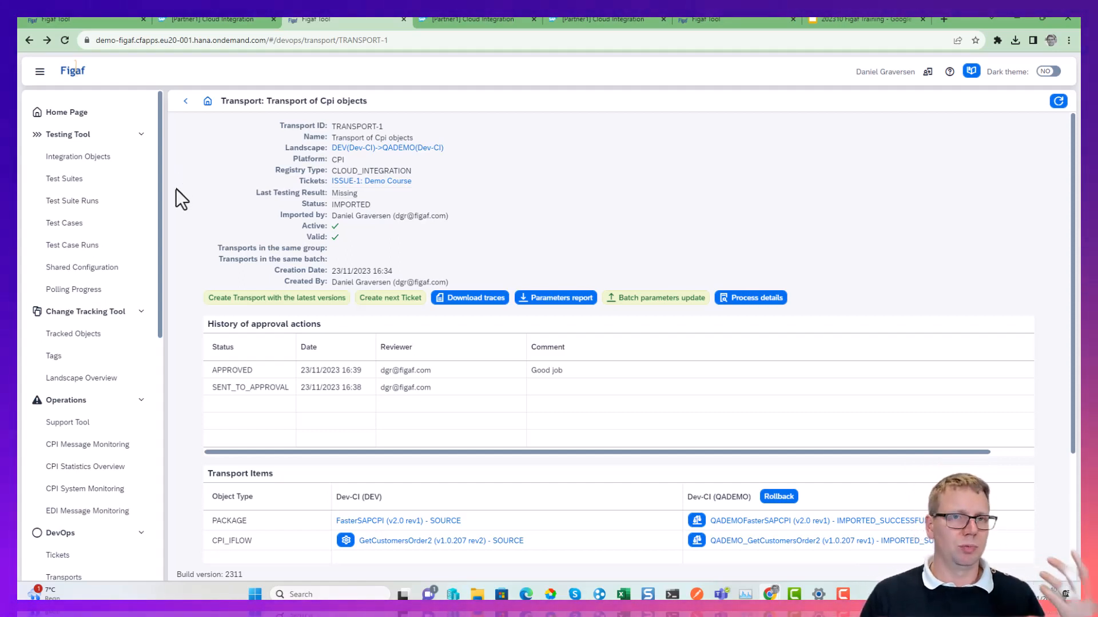
click(366, 300)
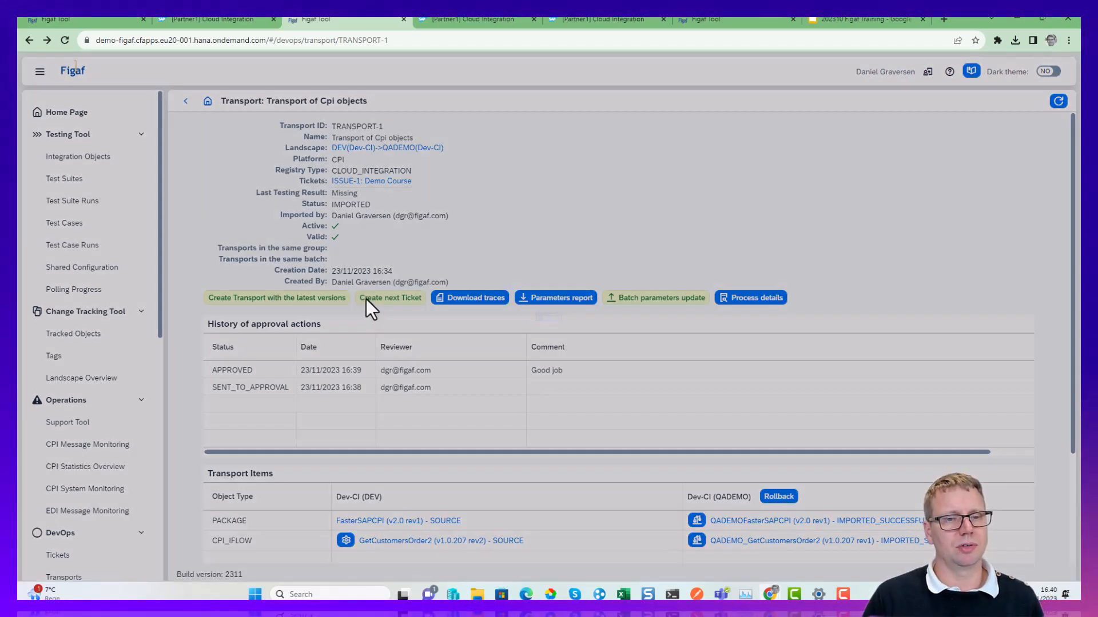
click(495, 250)
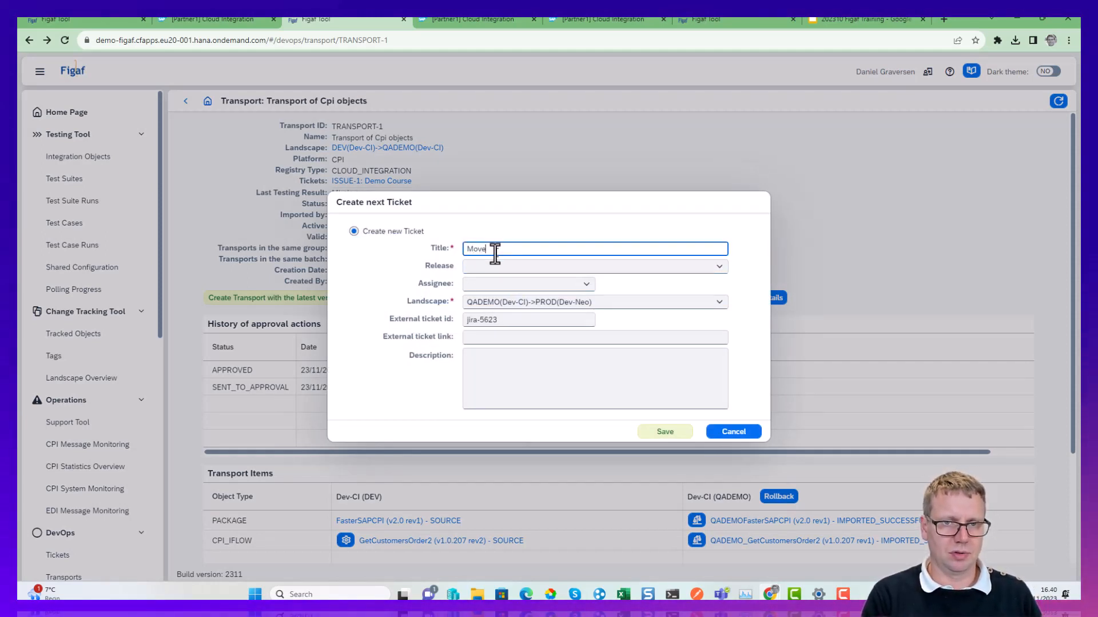
text(Move to prod)
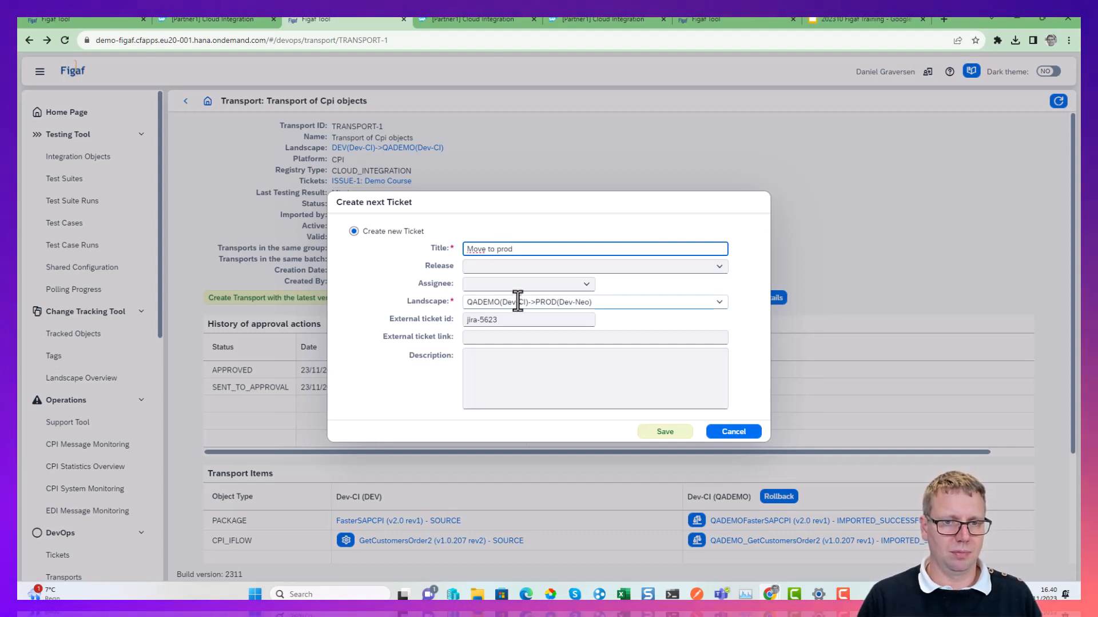
click(530, 407)
click(525, 385)
text(asdas)
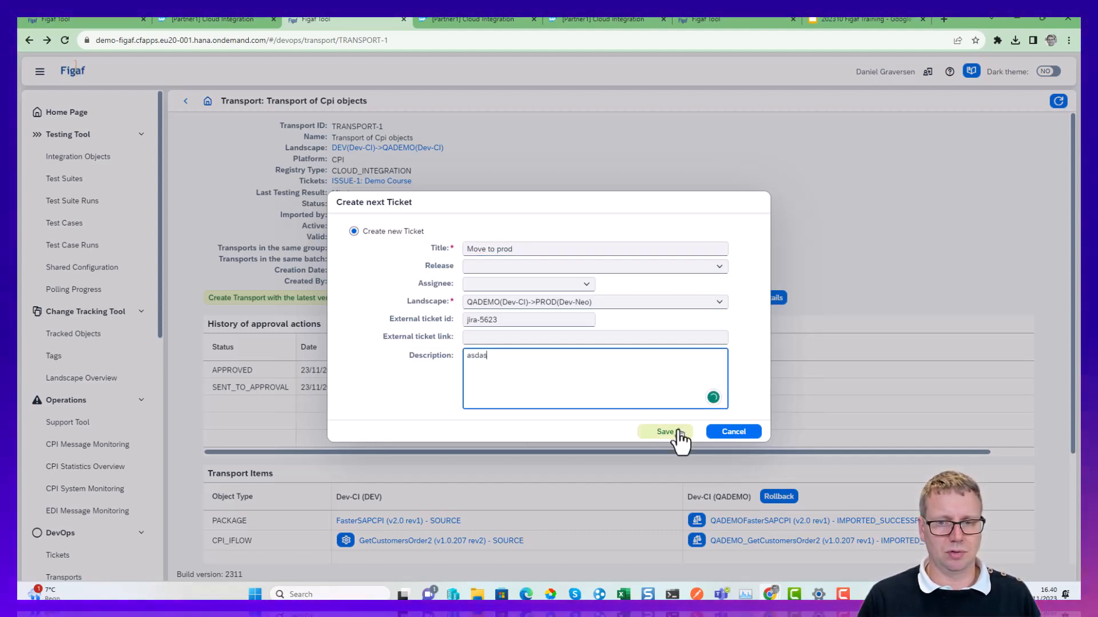
click(677, 433)
click(616, 347)
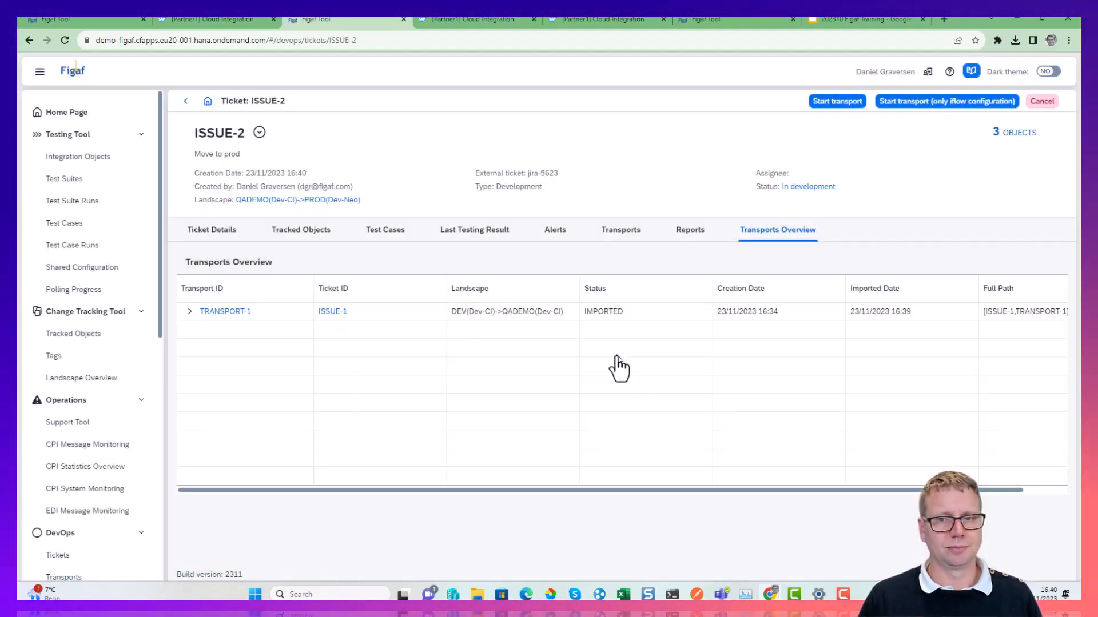
Review TRANSPORT-1 and the tracked objects in ticket ISSUE-2, and start the ticket's transport, refreshing its progress until it opens.
click(190, 311)
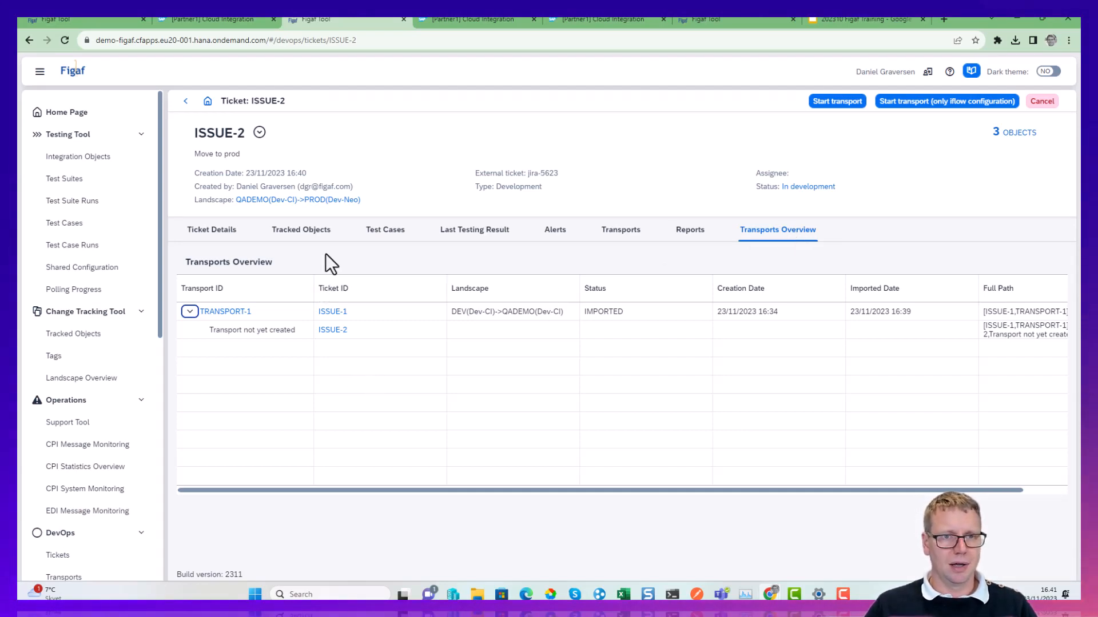
click(316, 234)
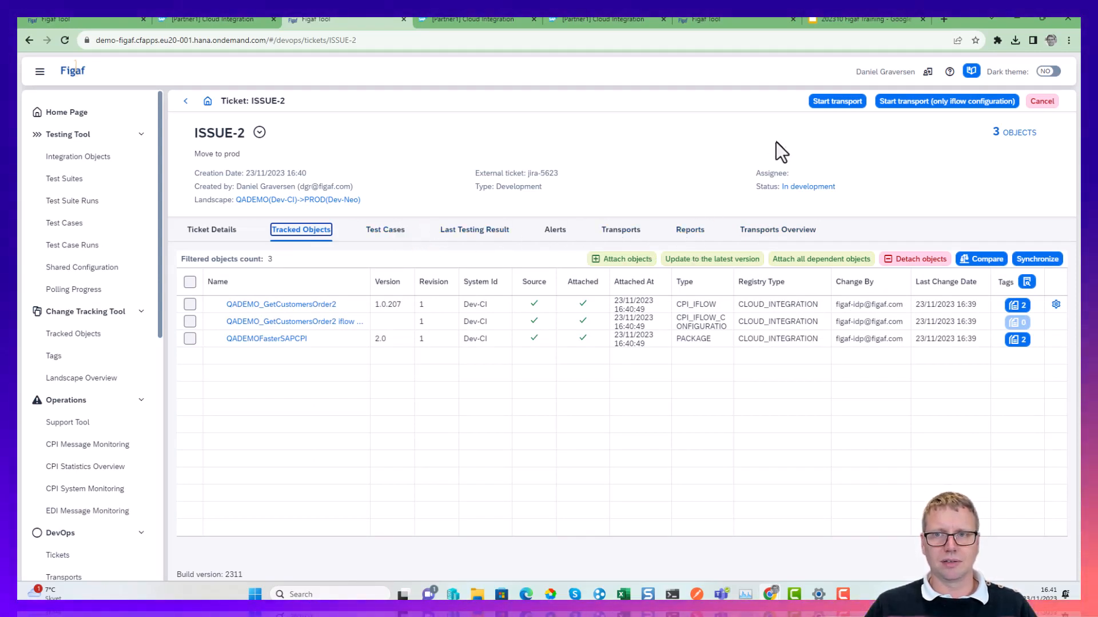
click(831, 102)
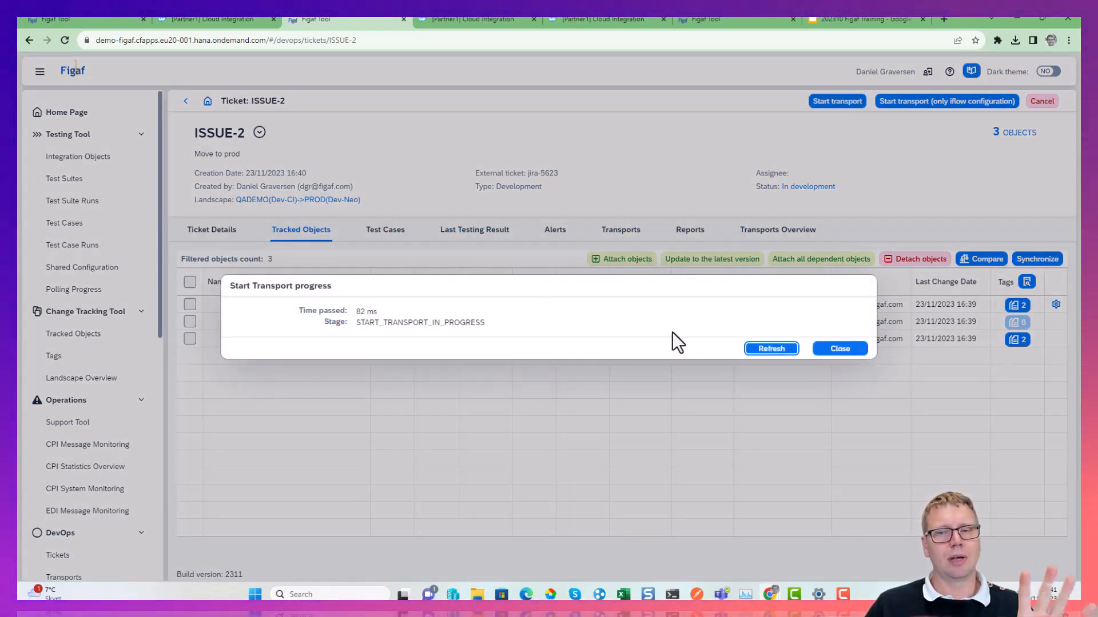
click(766, 350)
click(766, 349)
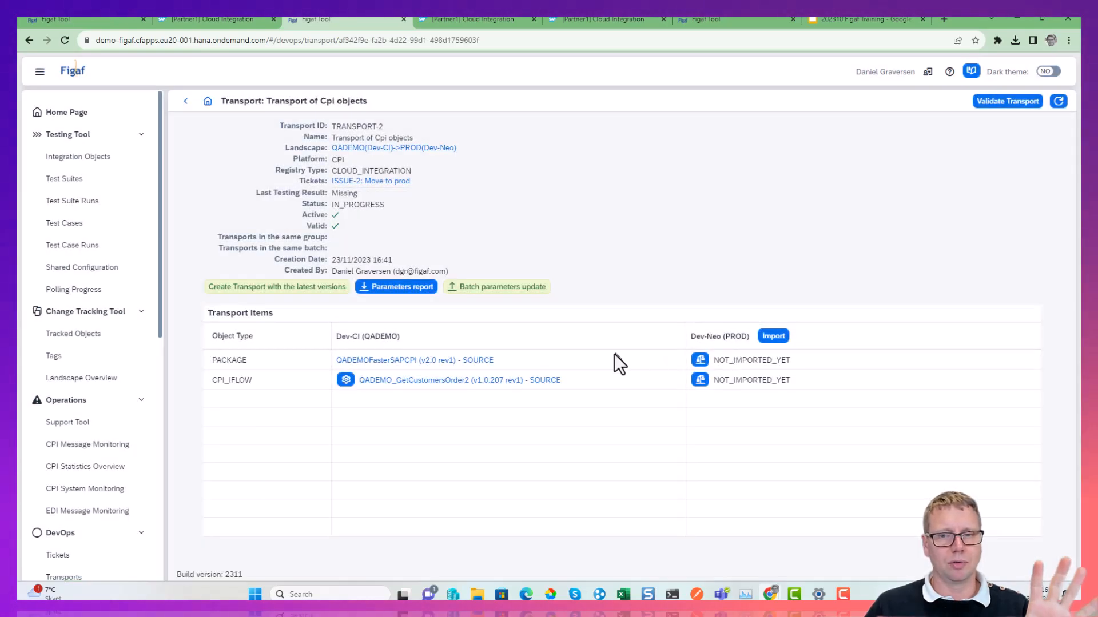
Compare QADEMO_GetCustomersOrder2 with its Dev-Neo (PROD) version in the BPMN model viewer, examining ContentModification's differences, and close the comparison.
click(700, 380)
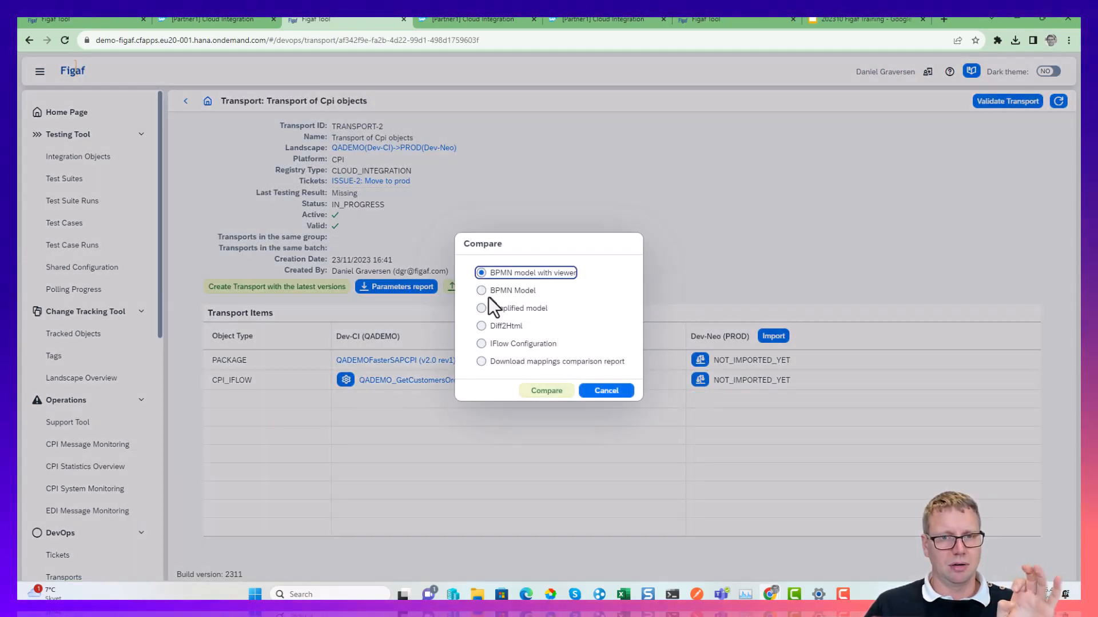
click(534, 390)
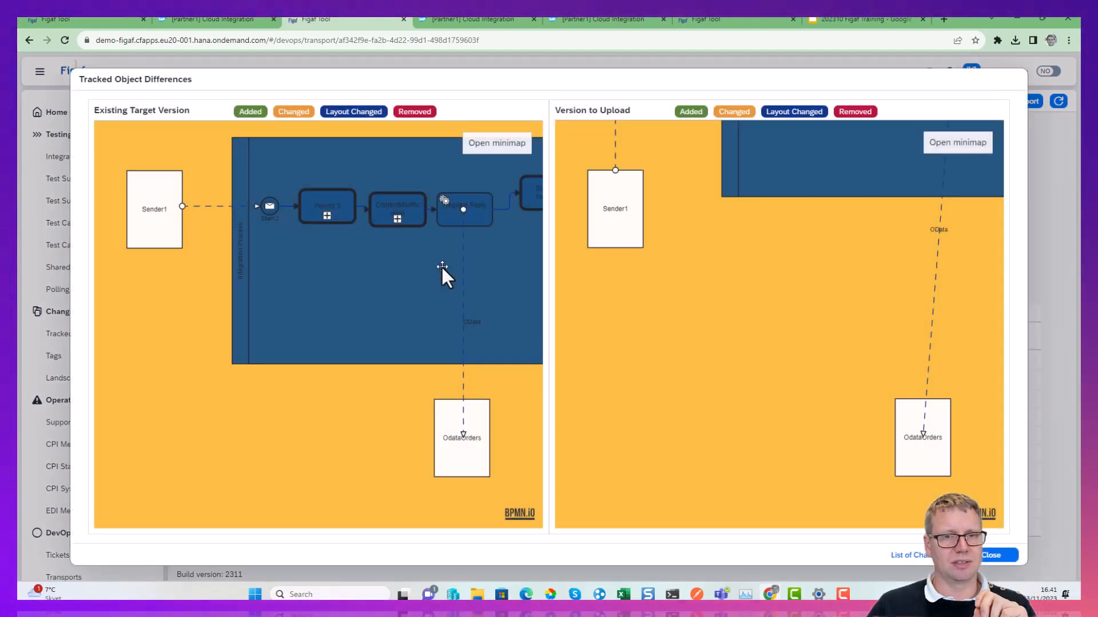
drag(441, 266, 140, 336)
drag(701, 339, 637, 441)
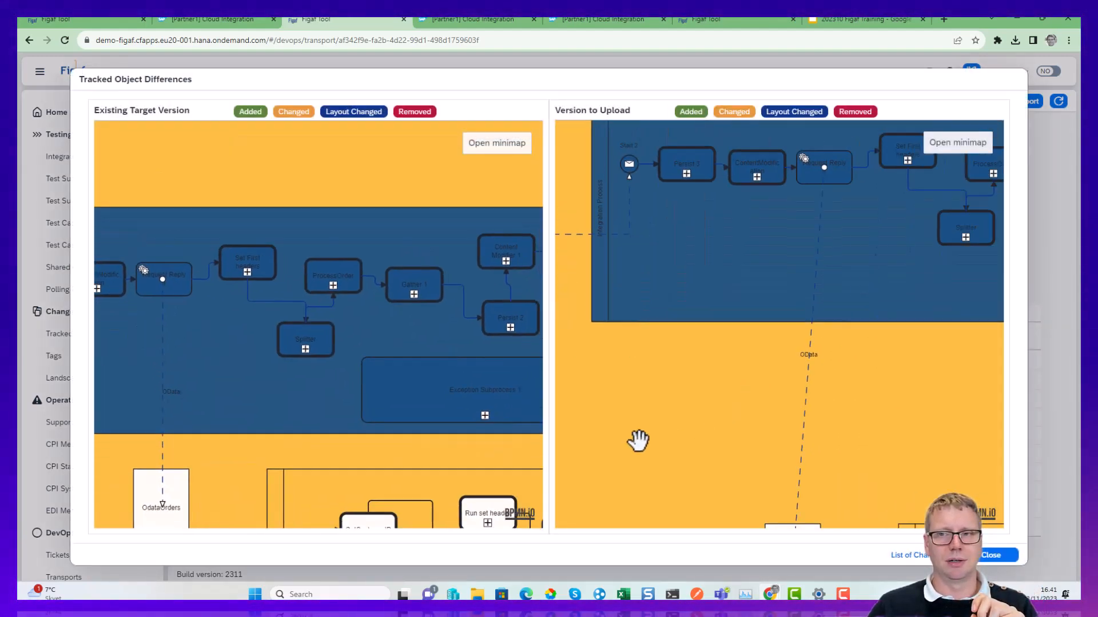
drag(821, 331, 759, 474)
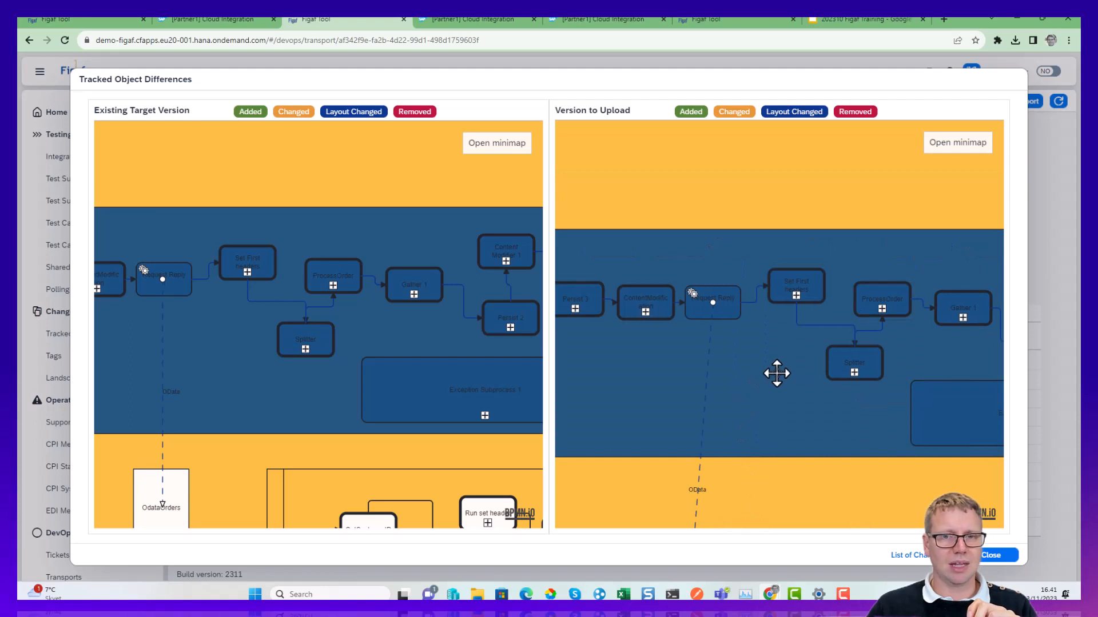
click(647, 311)
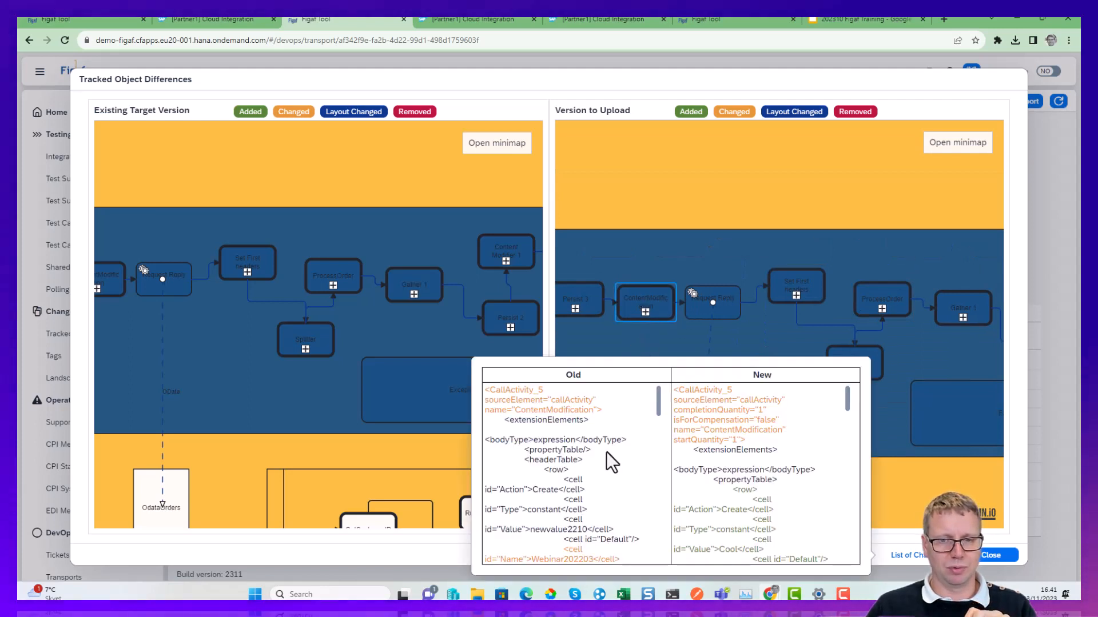
scroll(606, 452, down, 1)
scroll(766, 508, down, 2)
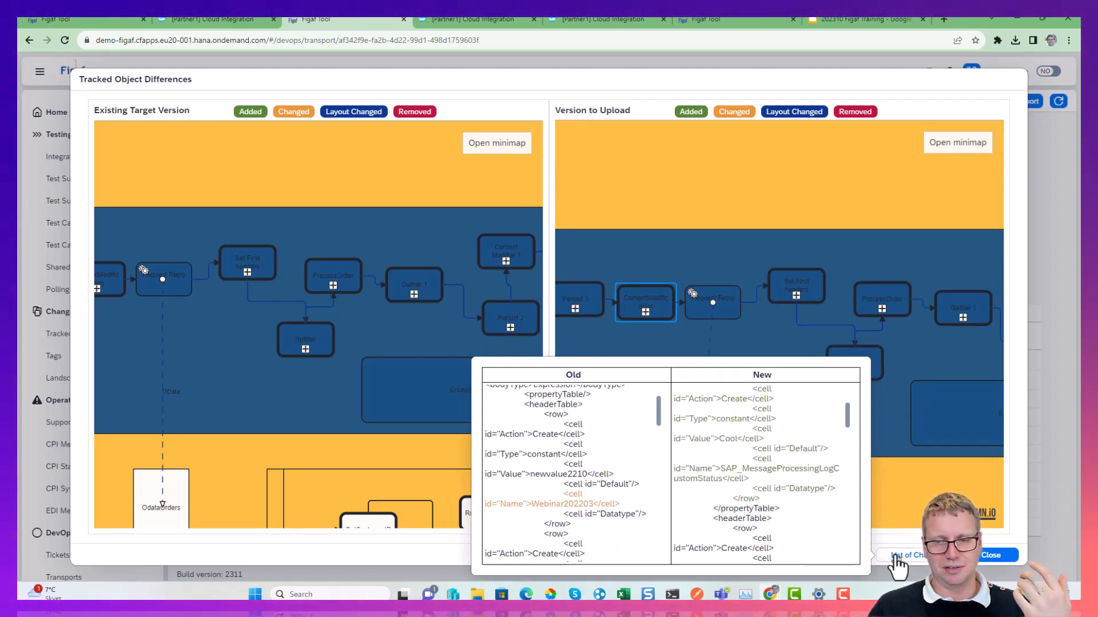
click(992, 555)
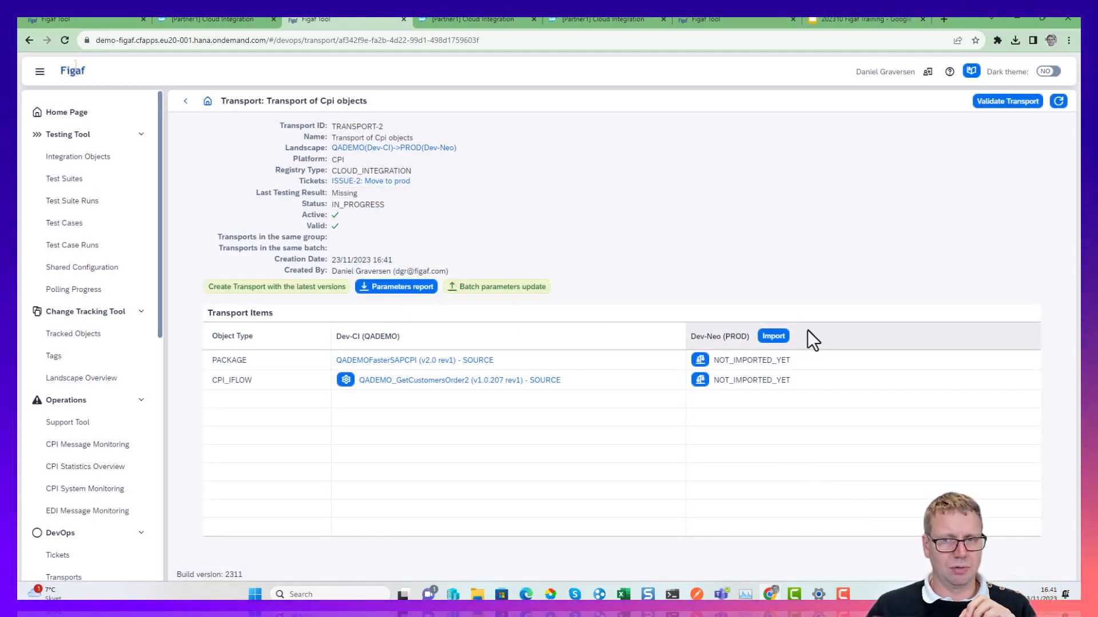
Open QADEMO_GetCustomersOrder2's transport configuration, make SAPSYSTEM inherit from the source instead of the target, and save it.
click(700, 380)
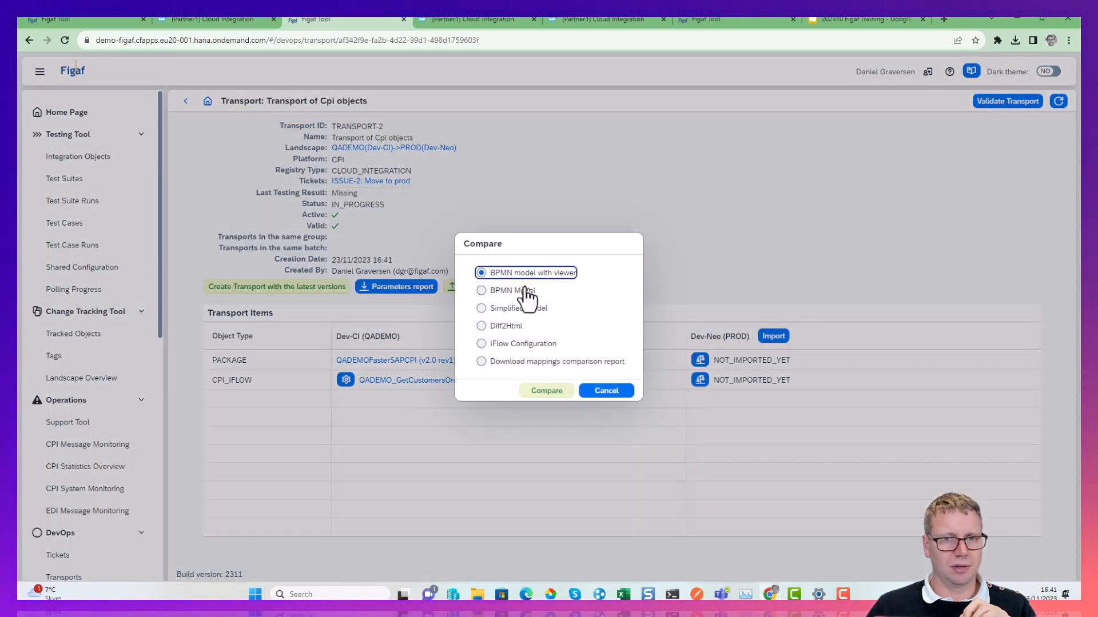
click(606, 394)
click(341, 382)
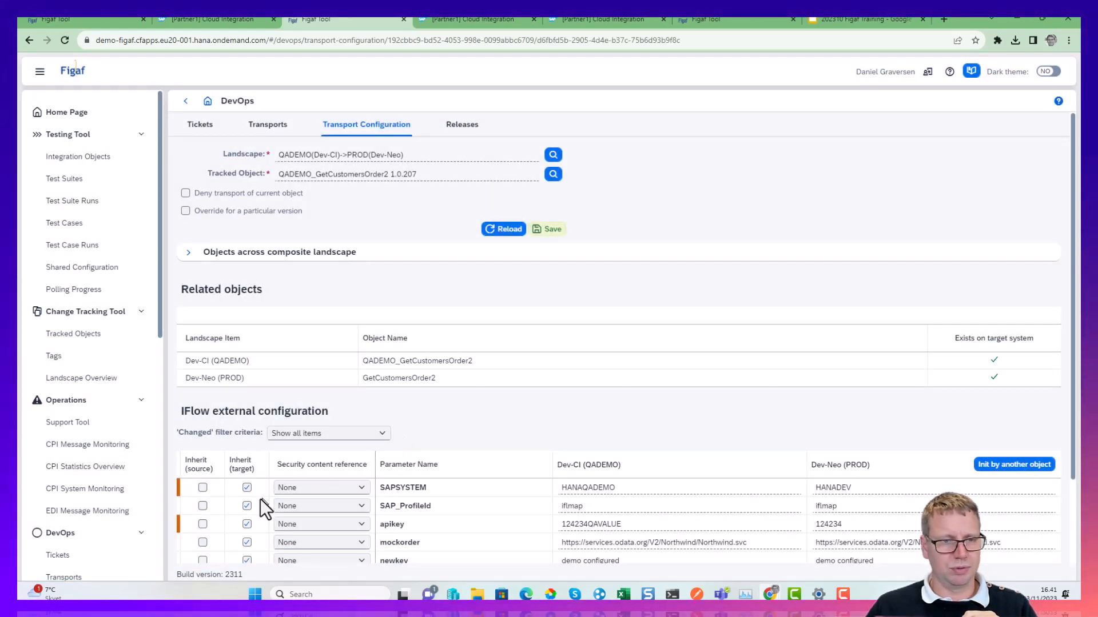
scroll(242, 508, down, 2)
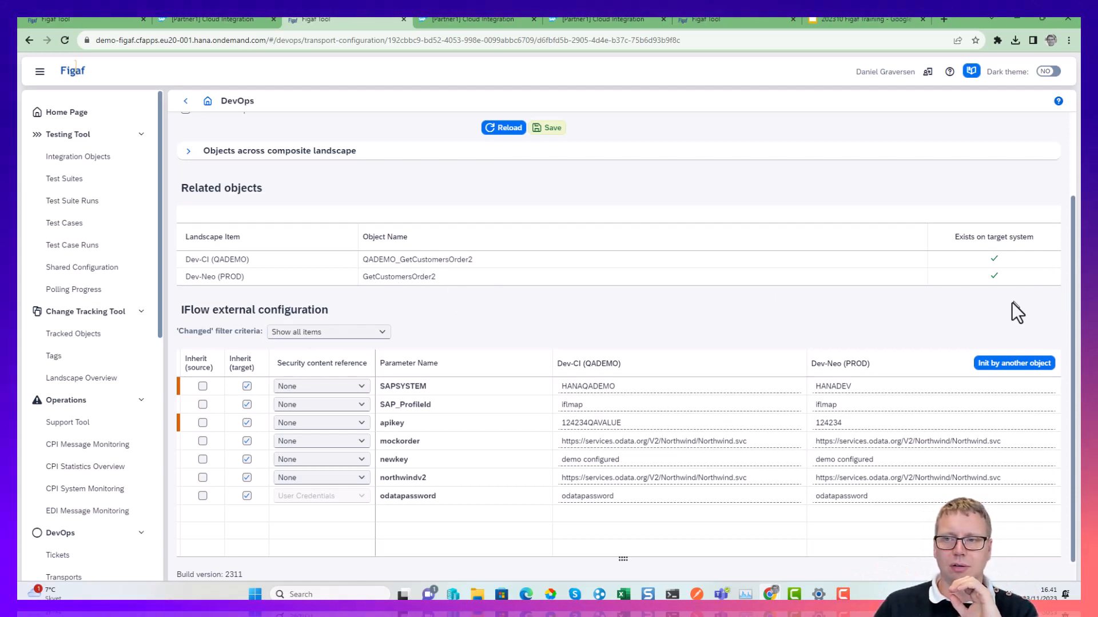
click(247, 387)
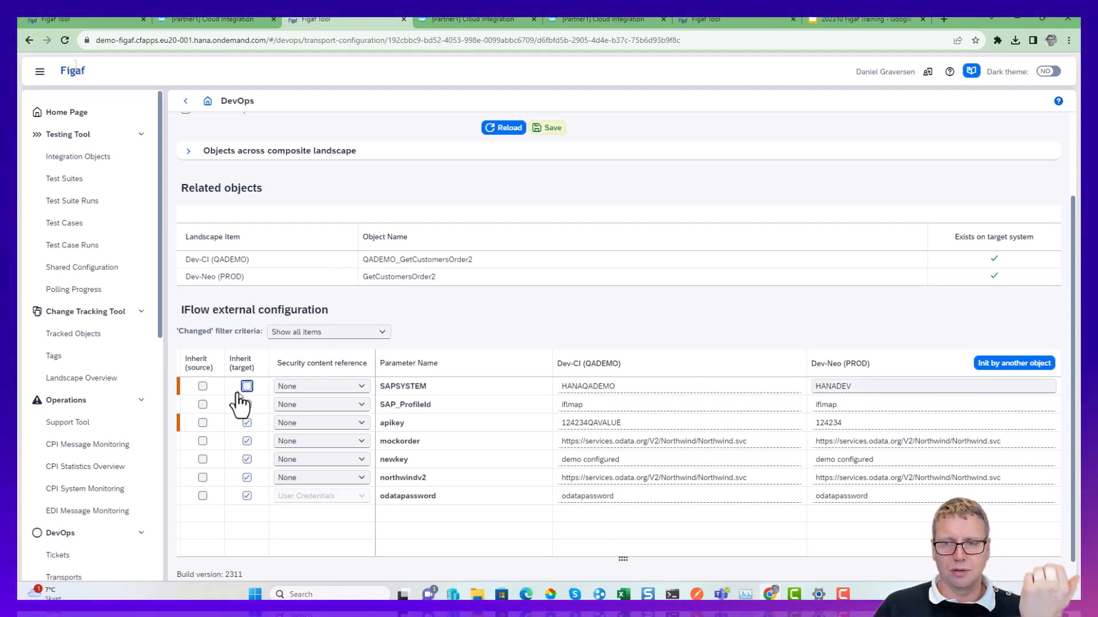
click(203, 387)
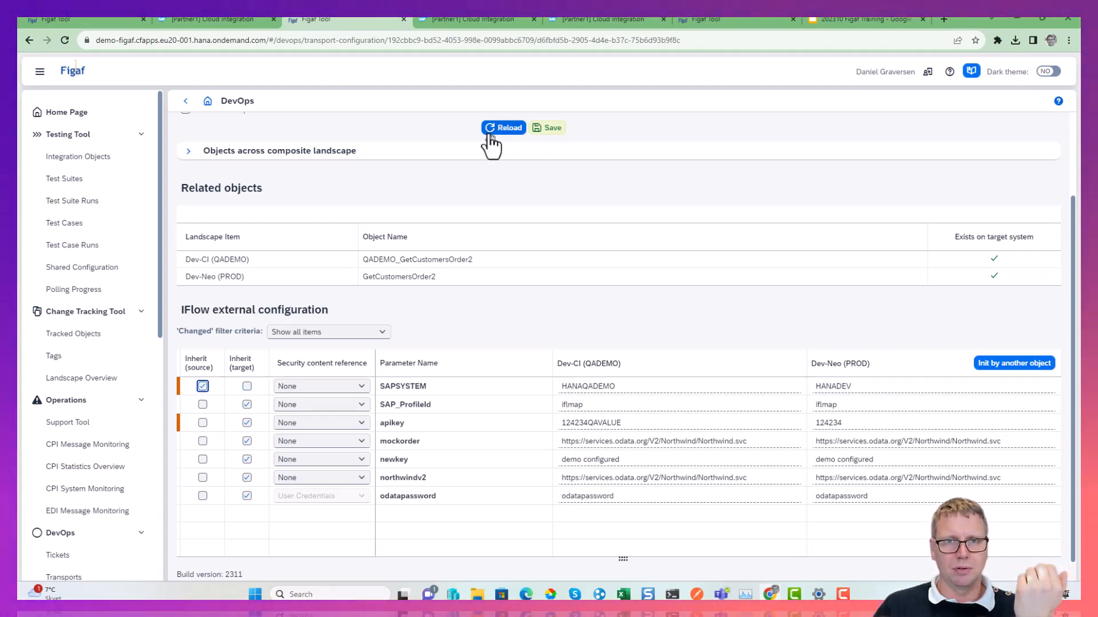
click(545, 129)
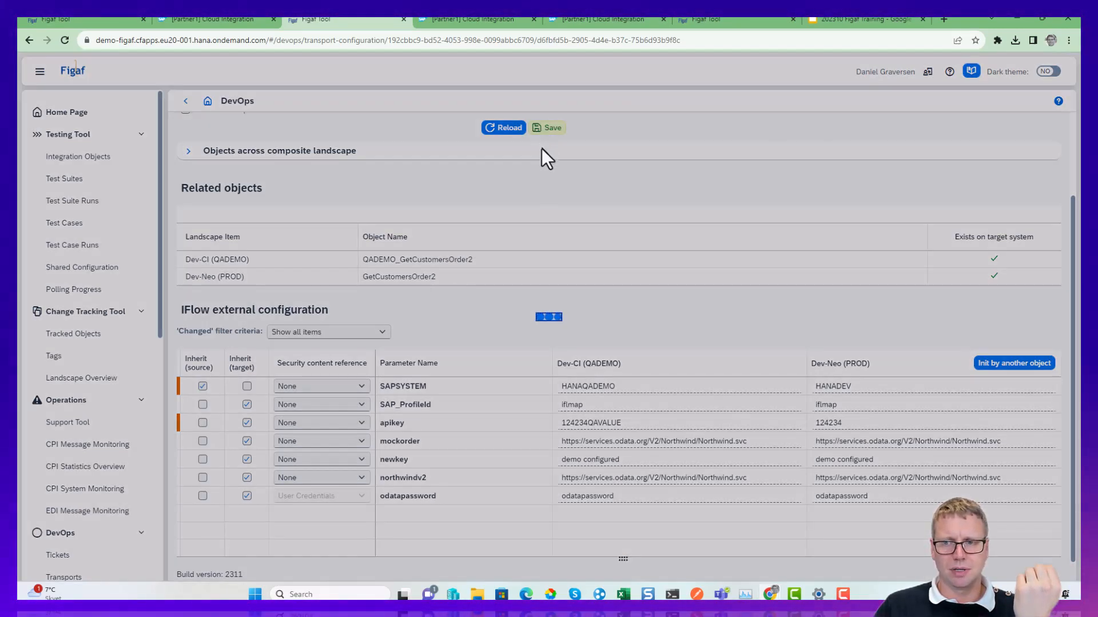
click(610, 341)
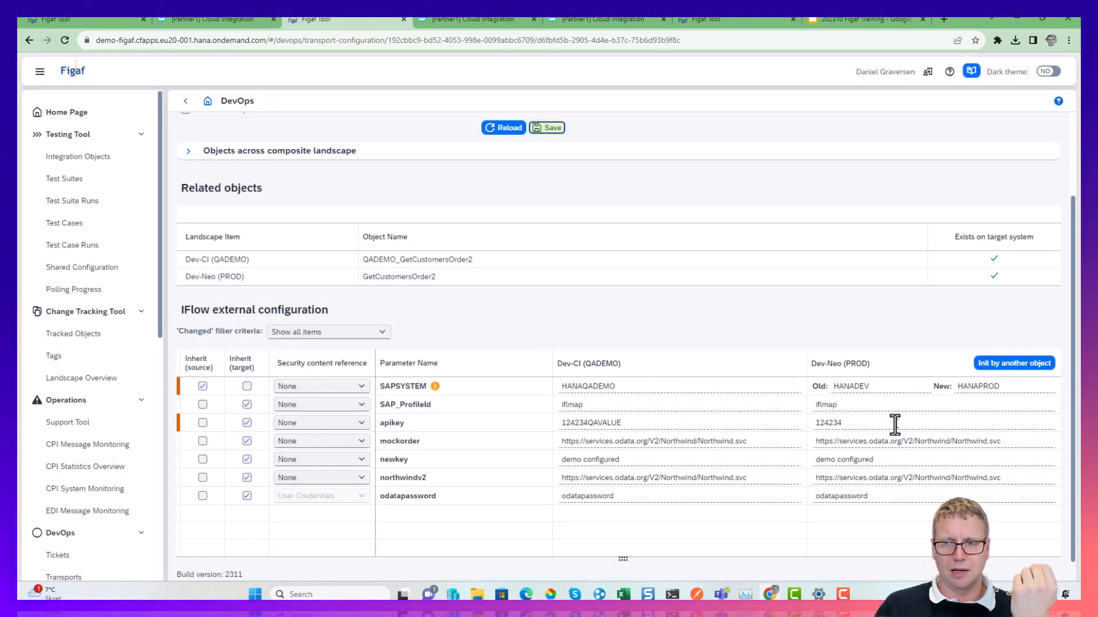
Check SAPSYSTEM's QADEMO value and new PROD value, save the transport configuration again, and return to the transport.
click(663, 386)
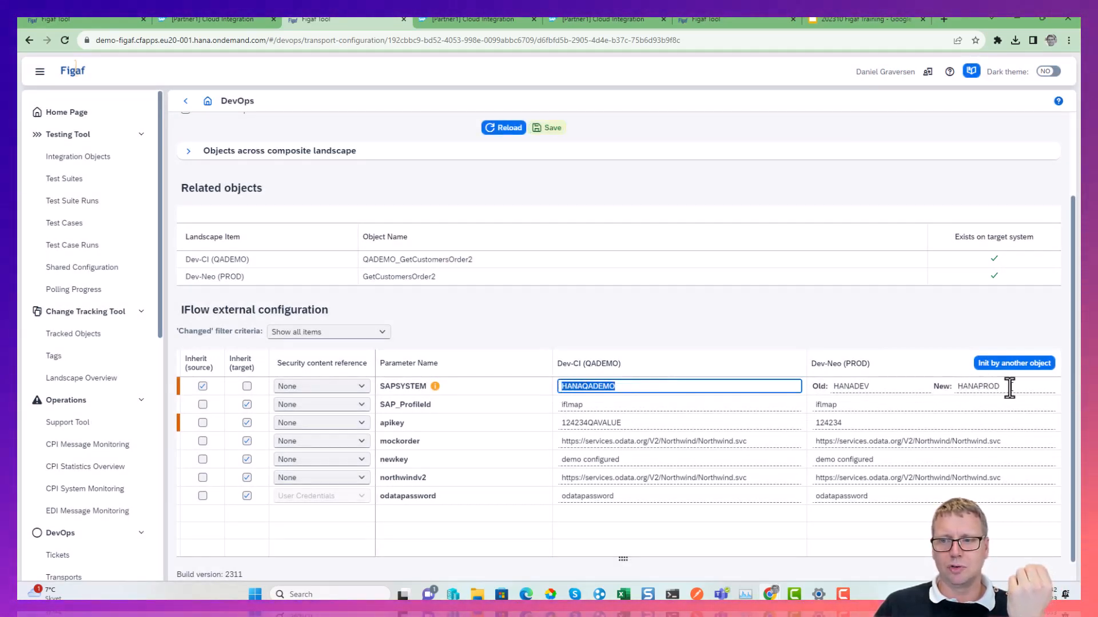
drag(1009, 387, 968, 387)
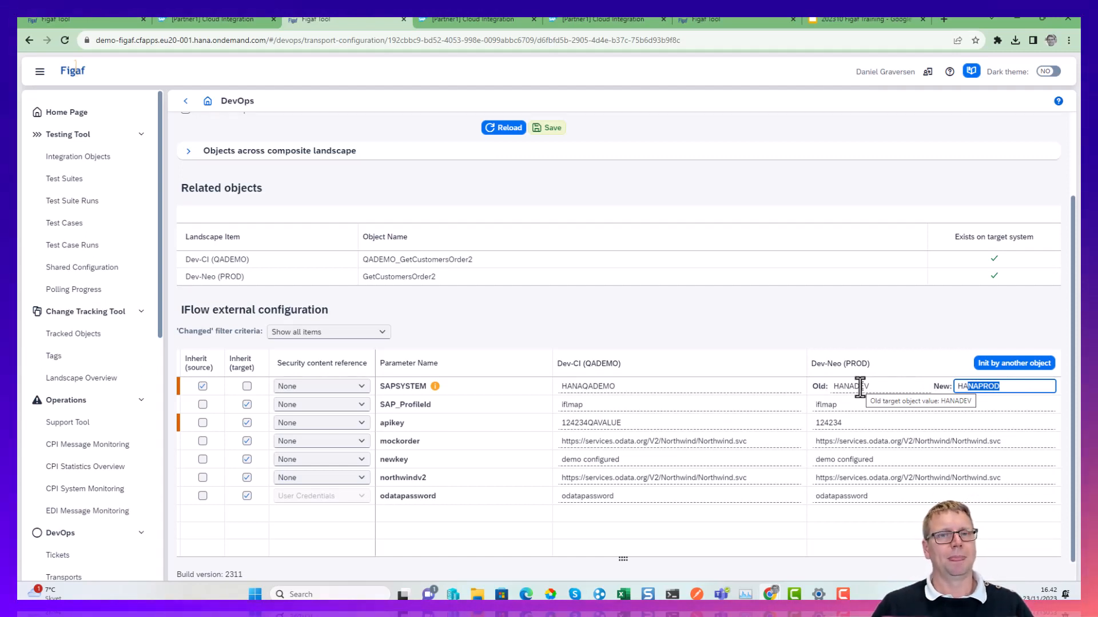
click(522, 131)
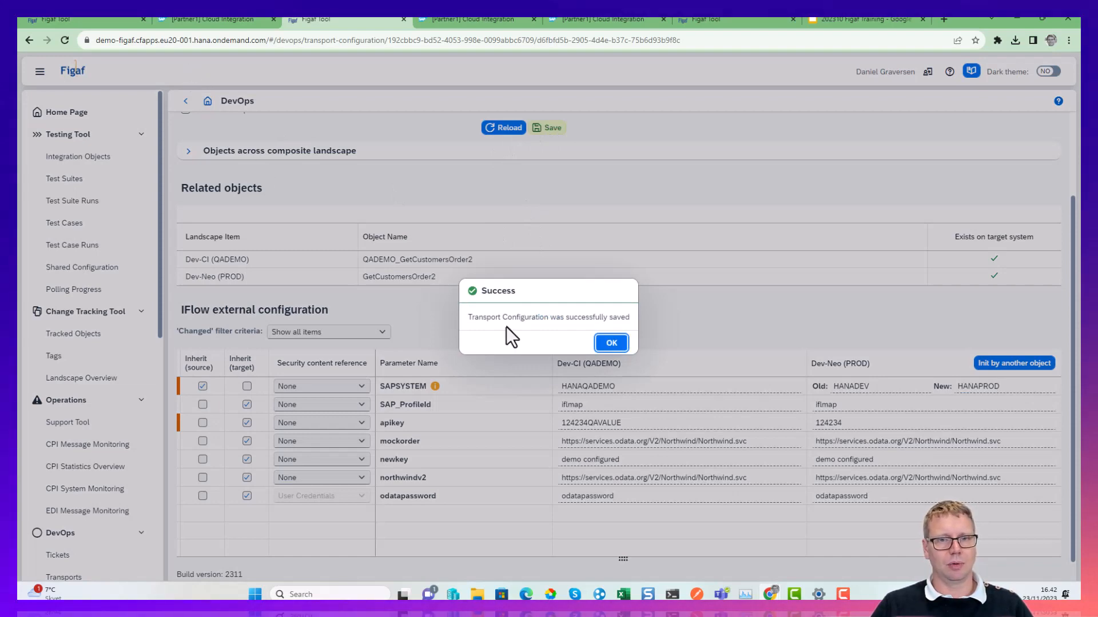
click(611, 343)
click(185, 102)
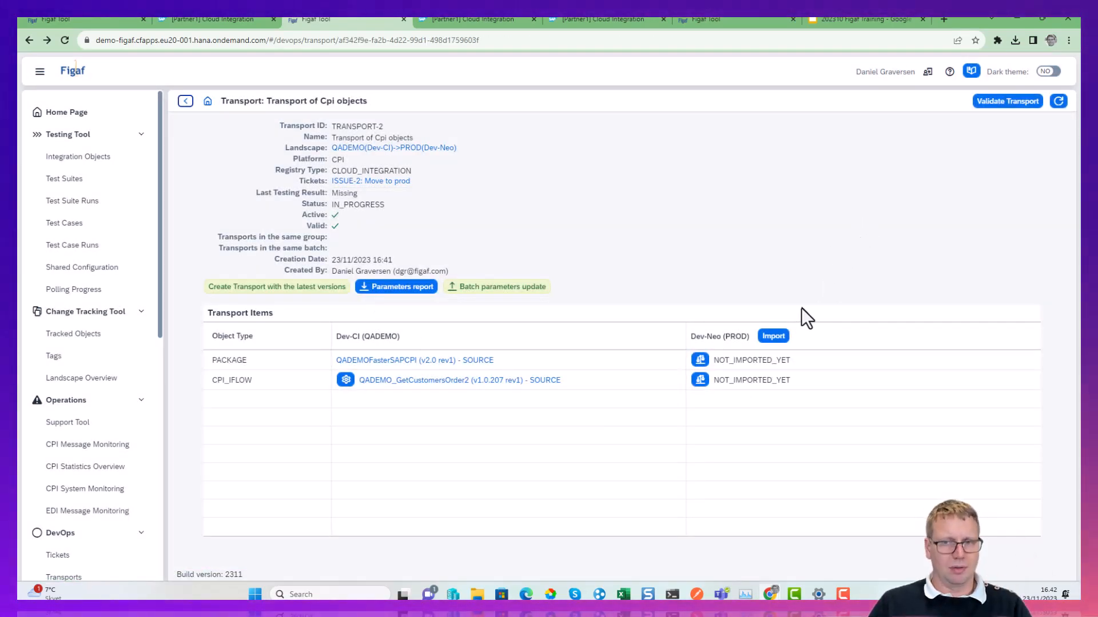
Import TRANSPORT-2's items into Dev-Neo (PROD), refresh the import progress until it completes, and close the progress dialog.
click(773, 336)
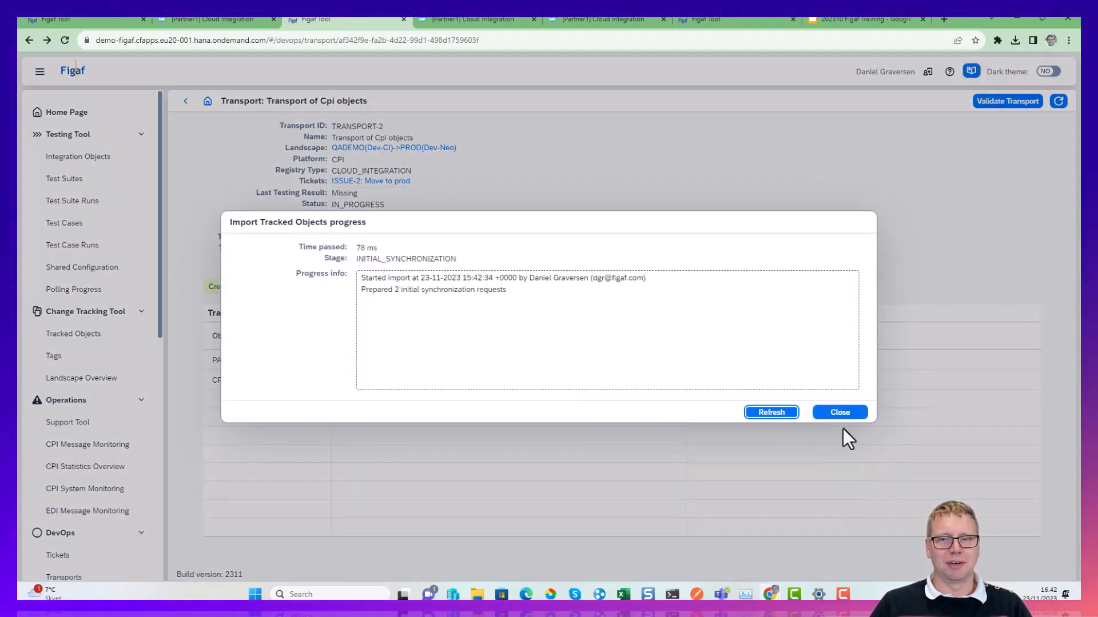
click(768, 421)
click(766, 420)
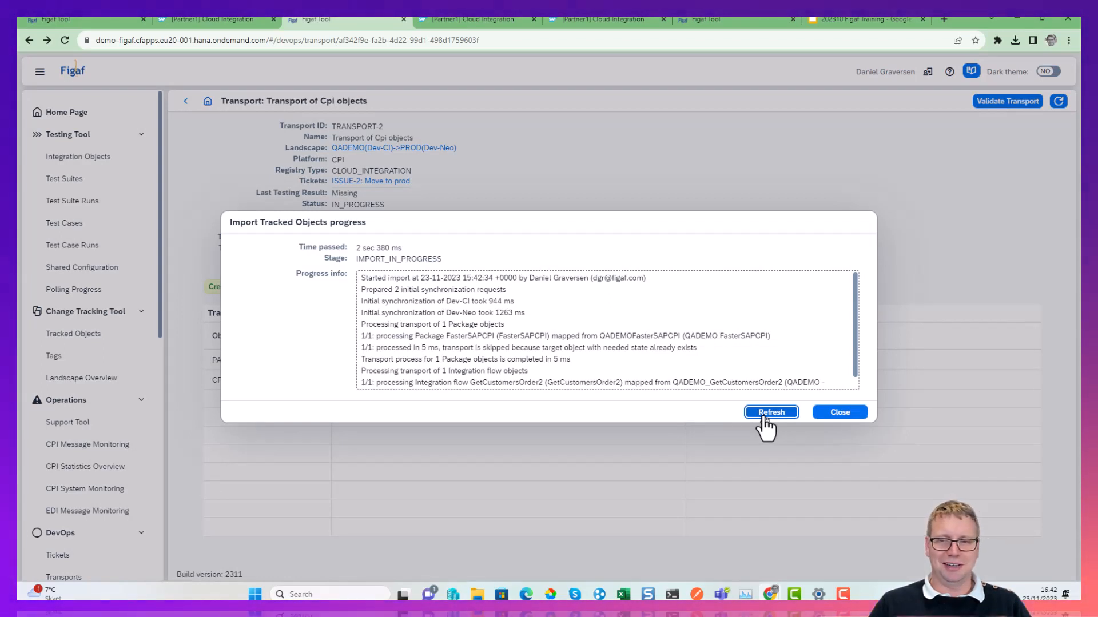
click(764, 416)
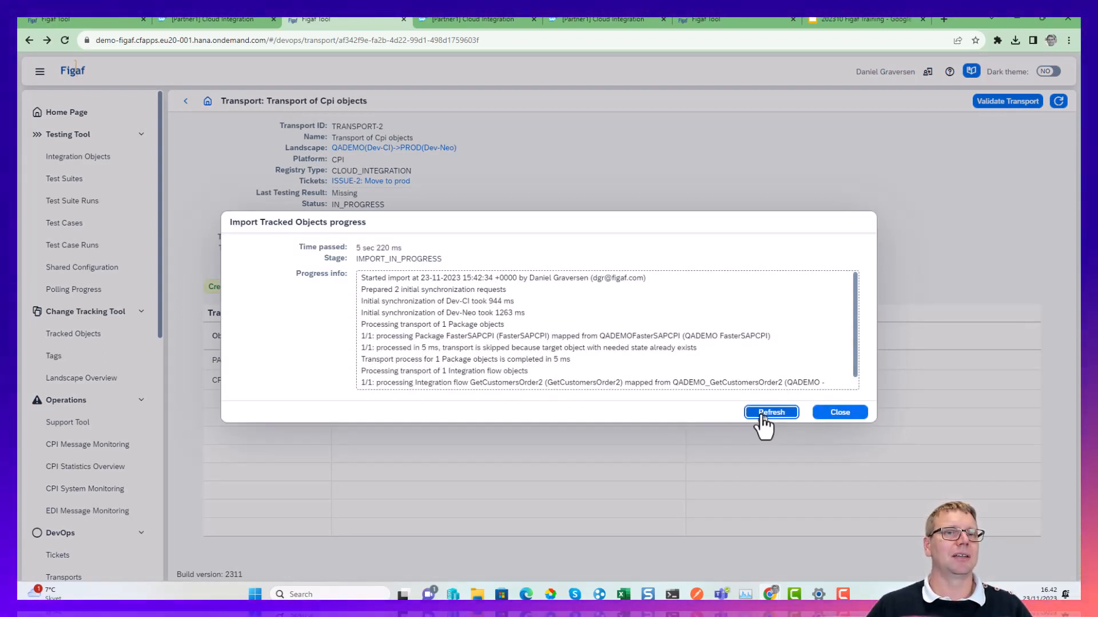
click(763, 416)
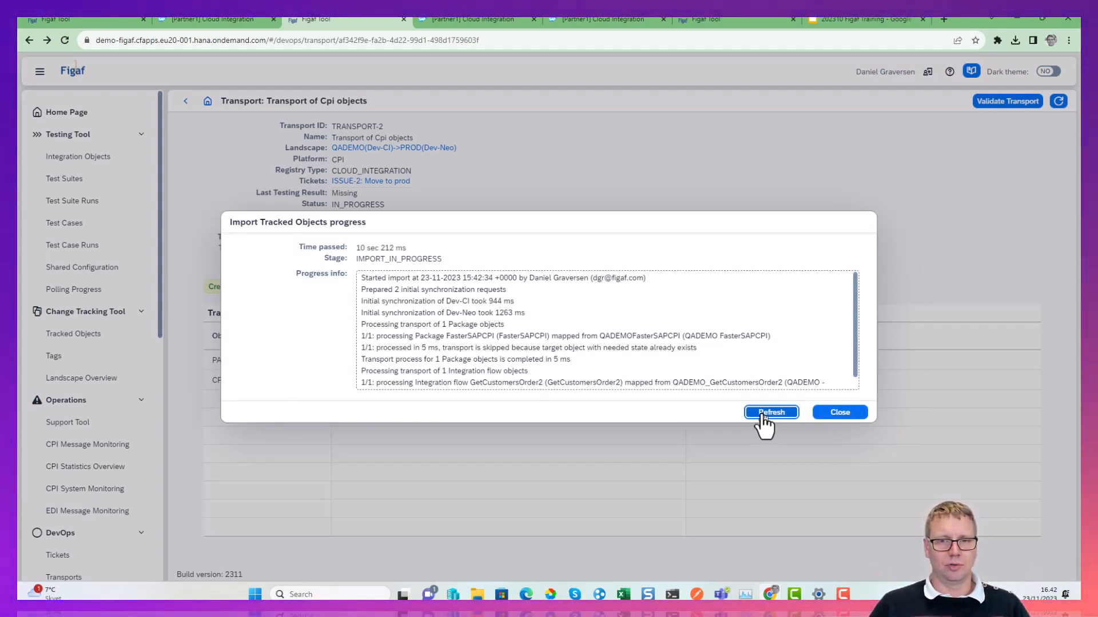
click(763, 416)
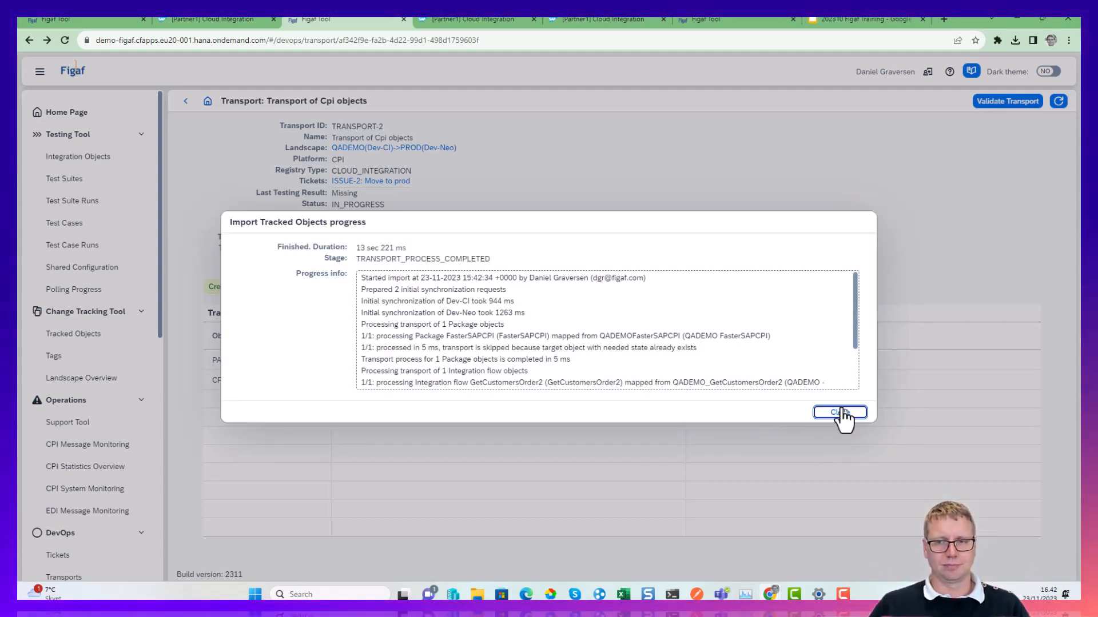
click(840, 413)
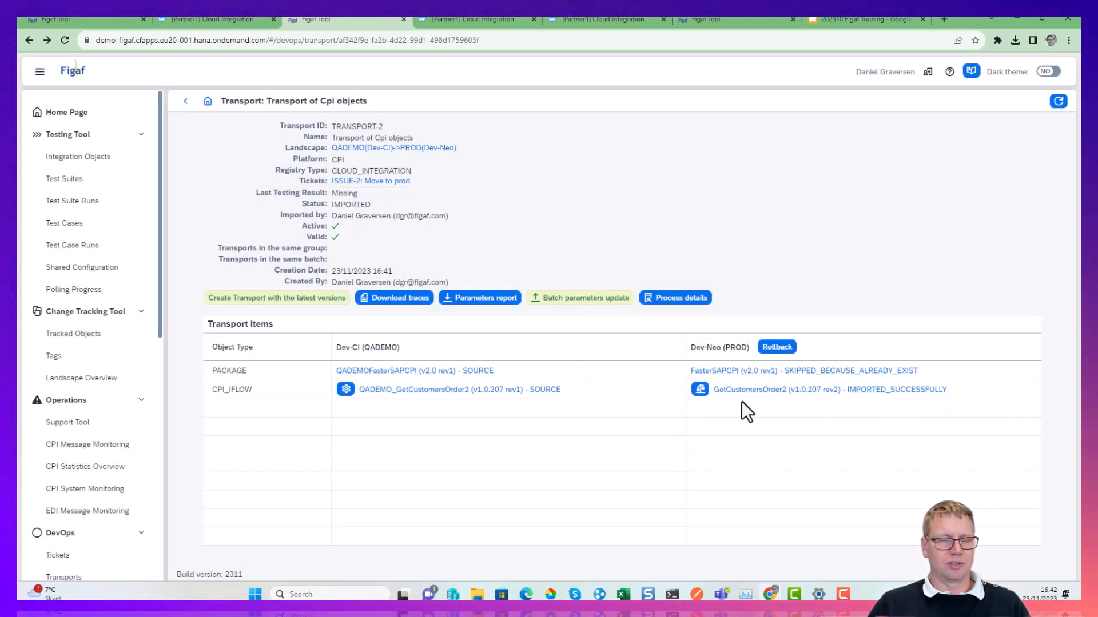
Open Dev-CI's tracked objects and view GetCustomersOrder2's object info.
click(59, 338)
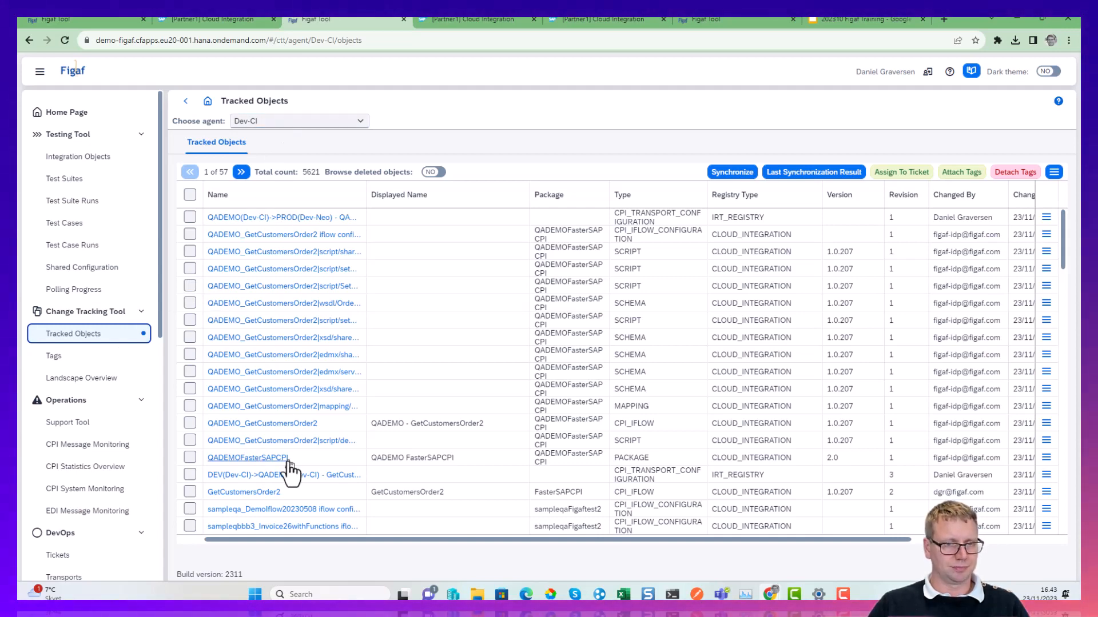
click(256, 493)
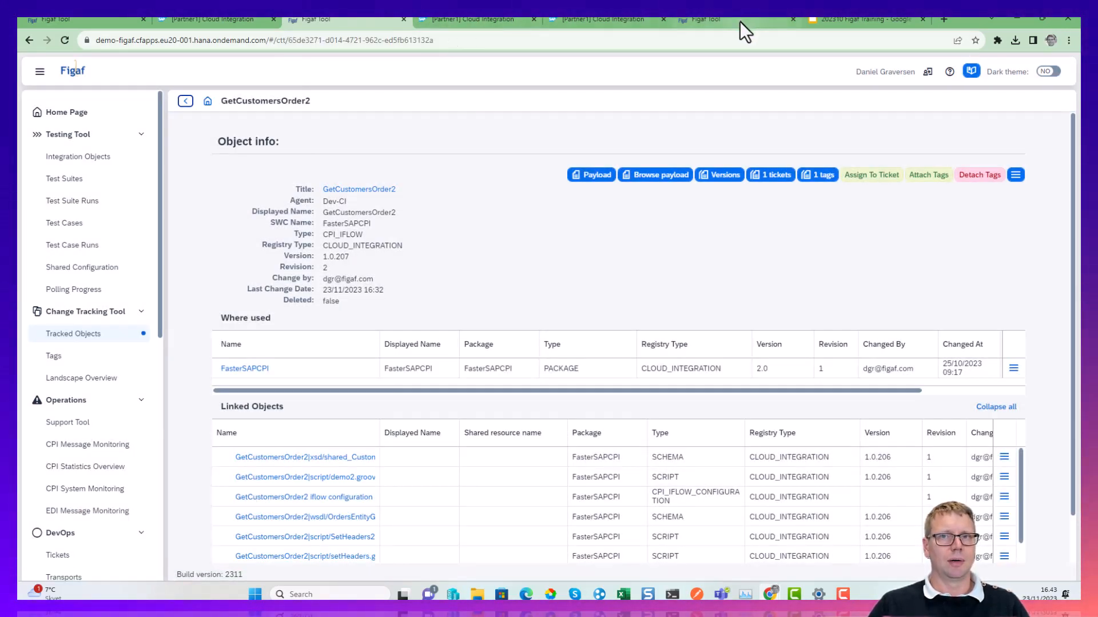
Switch to SAP Integration Suite, close the Demo Invoice Train 2311 page, and save GetCustomersOrder2 as a new version.
click(650, 20)
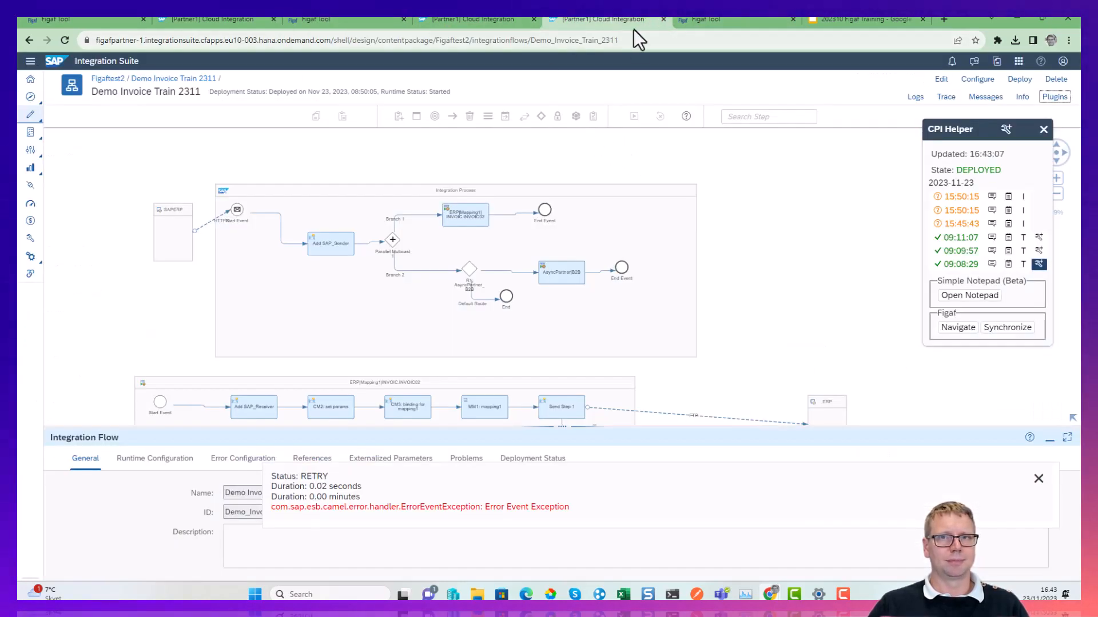
click(662, 19)
click(477, 17)
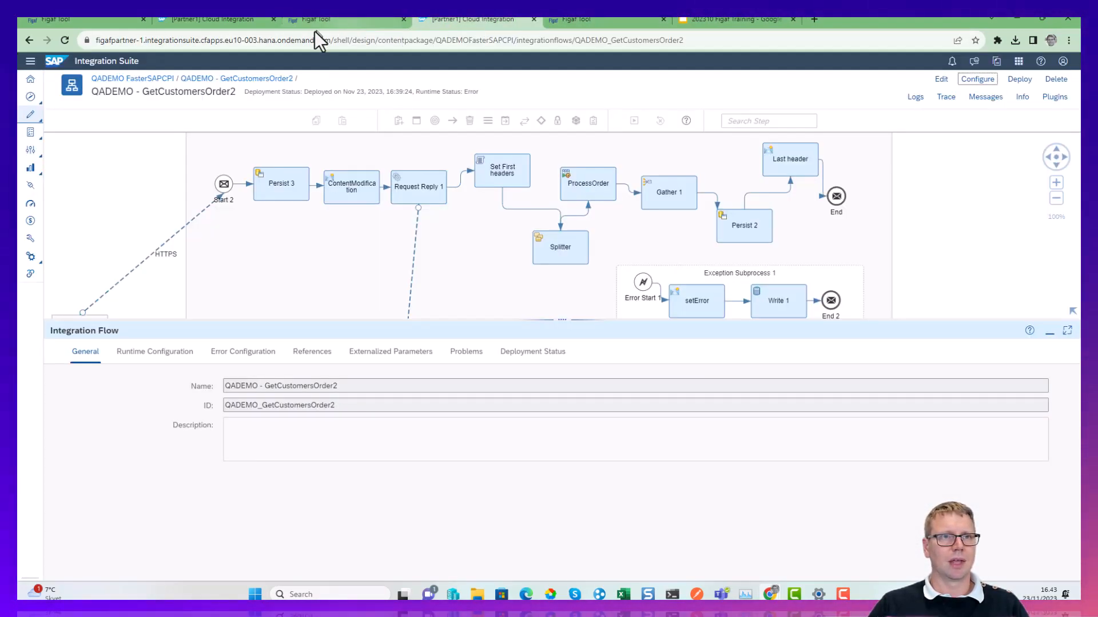
click(200, 17)
click(935, 79)
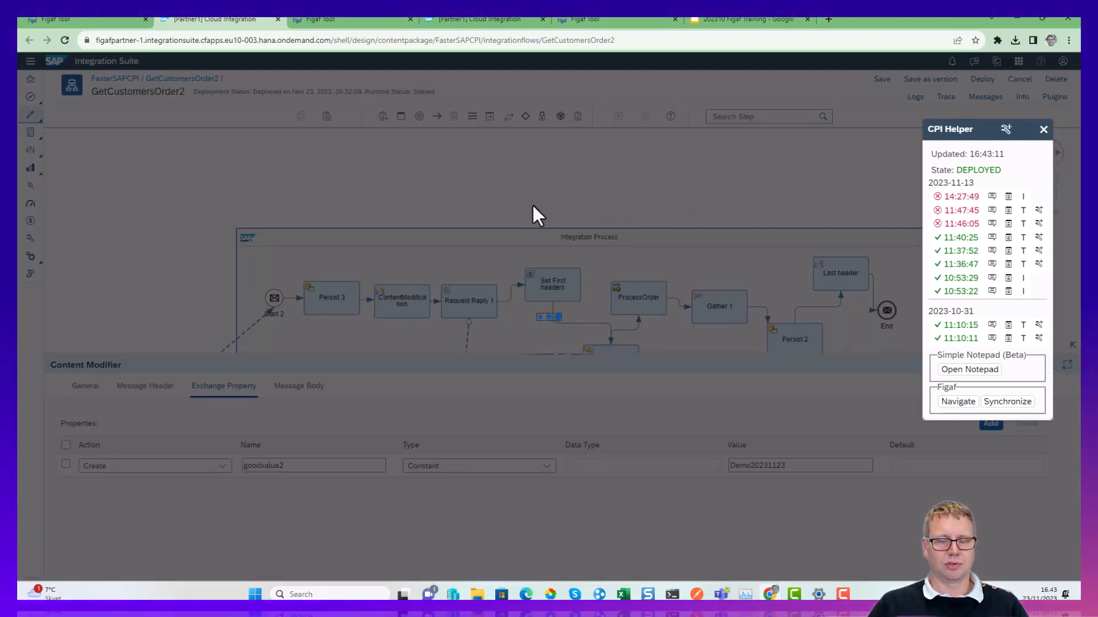
click(717, 370)
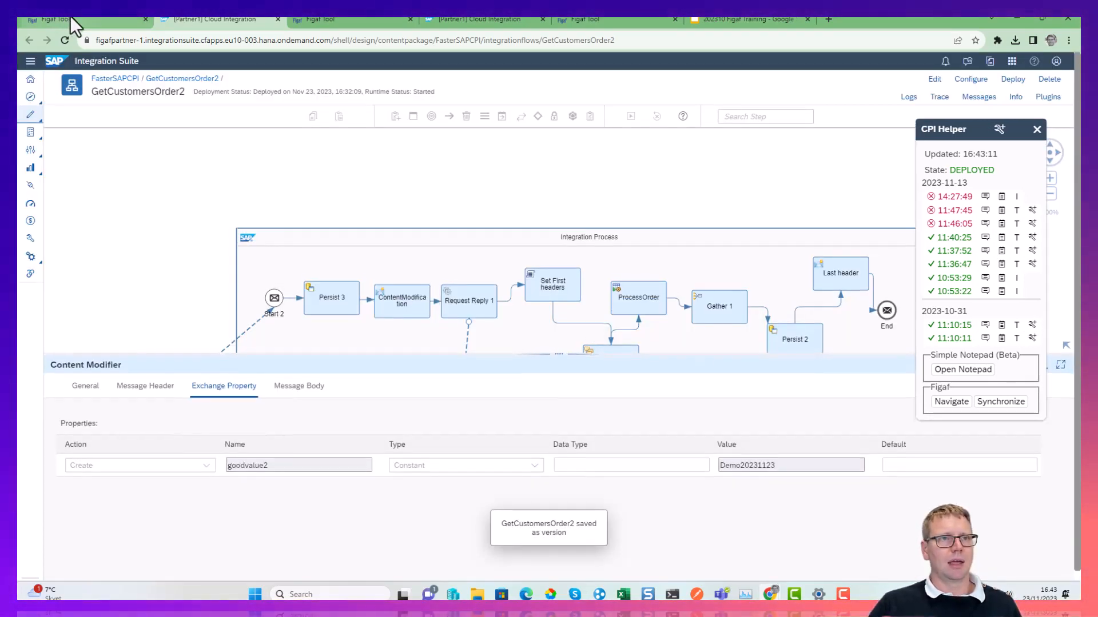
Synchronize GetCustomersOrder2 from the FasterSAPCPI package into Figaf through CPI Helper, refreshing the synchronization results until finished.
click(70, 17)
click(189, 20)
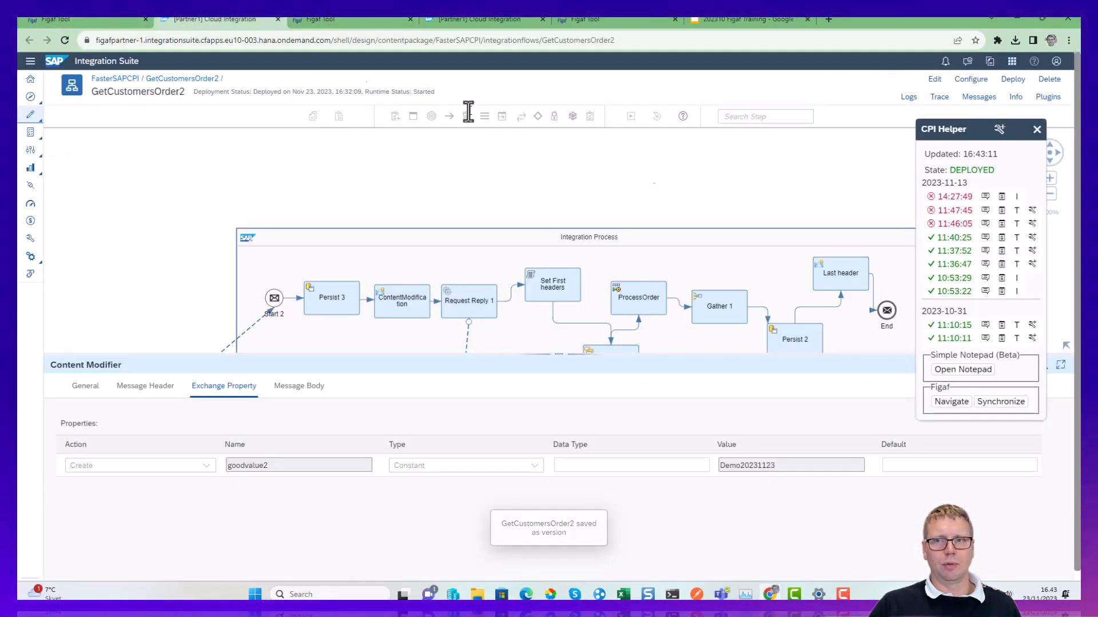
click(1015, 395)
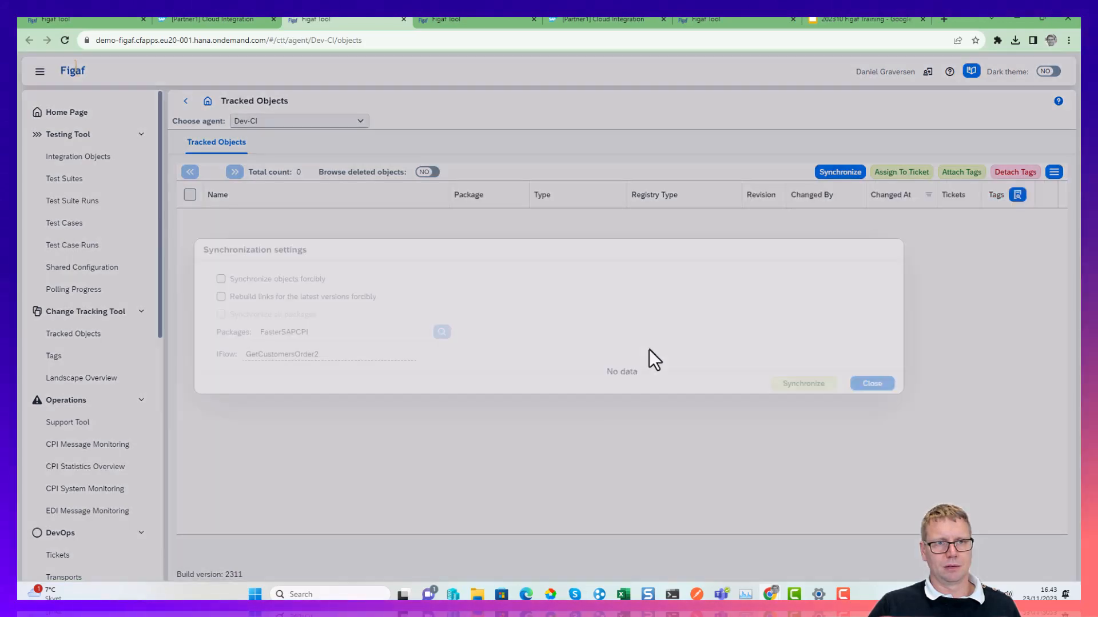
click(800, 383)
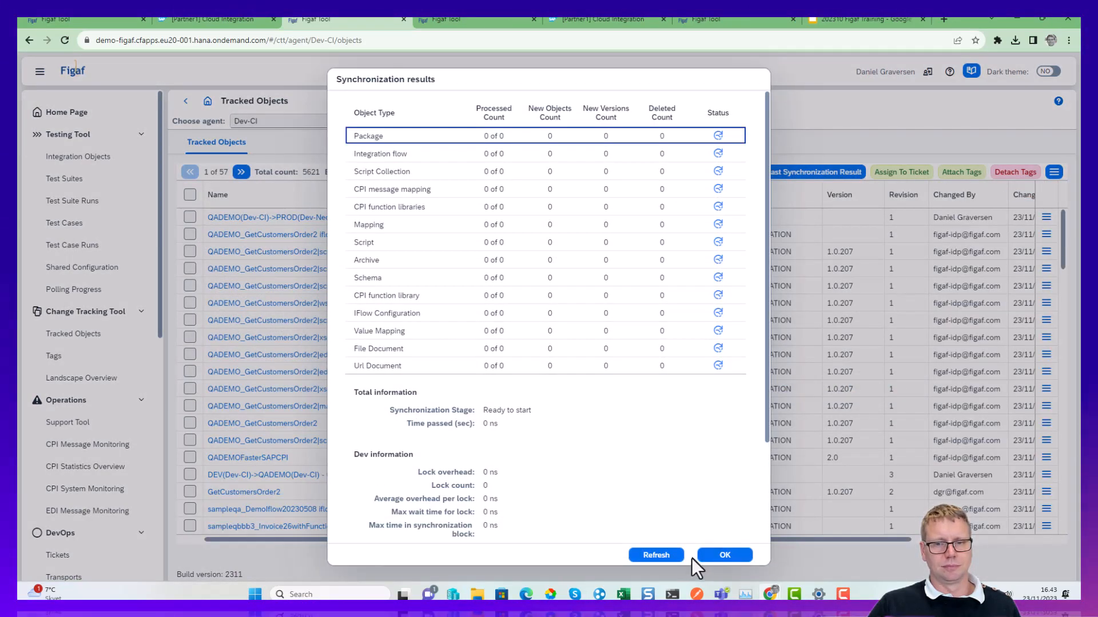
click(653, 553)
click(663, 554)
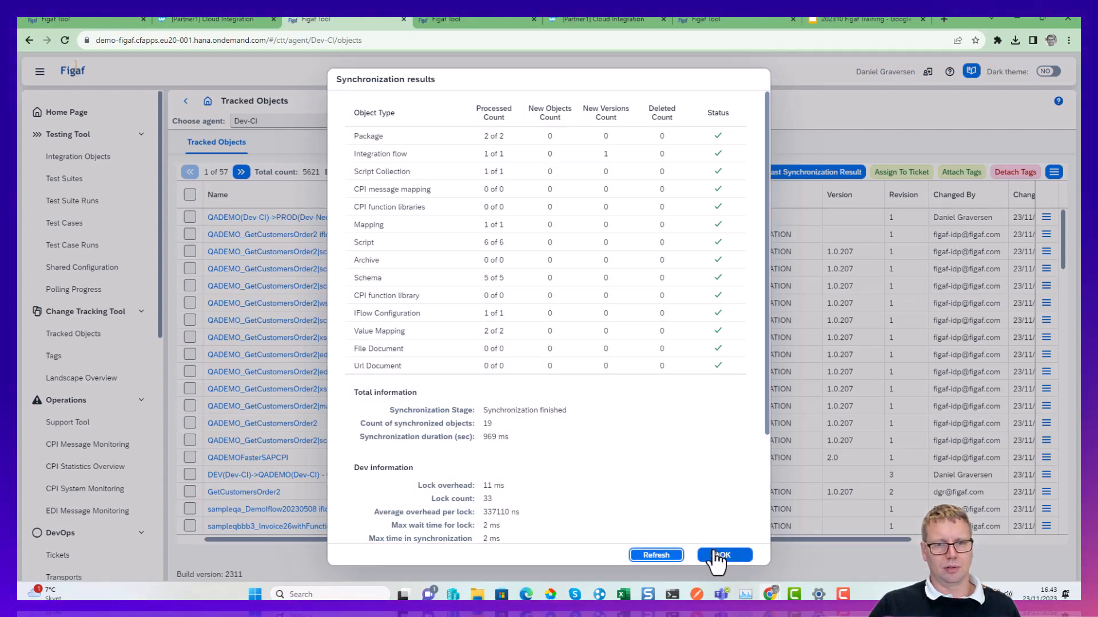
click(724, 554)
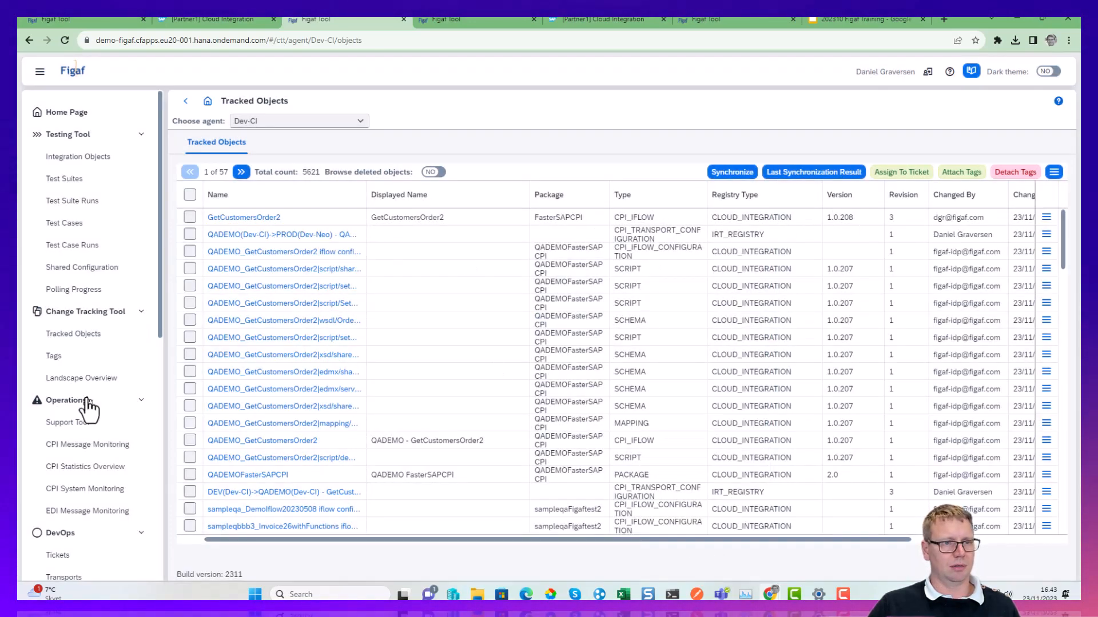
scroll(94, 483, down, 2)
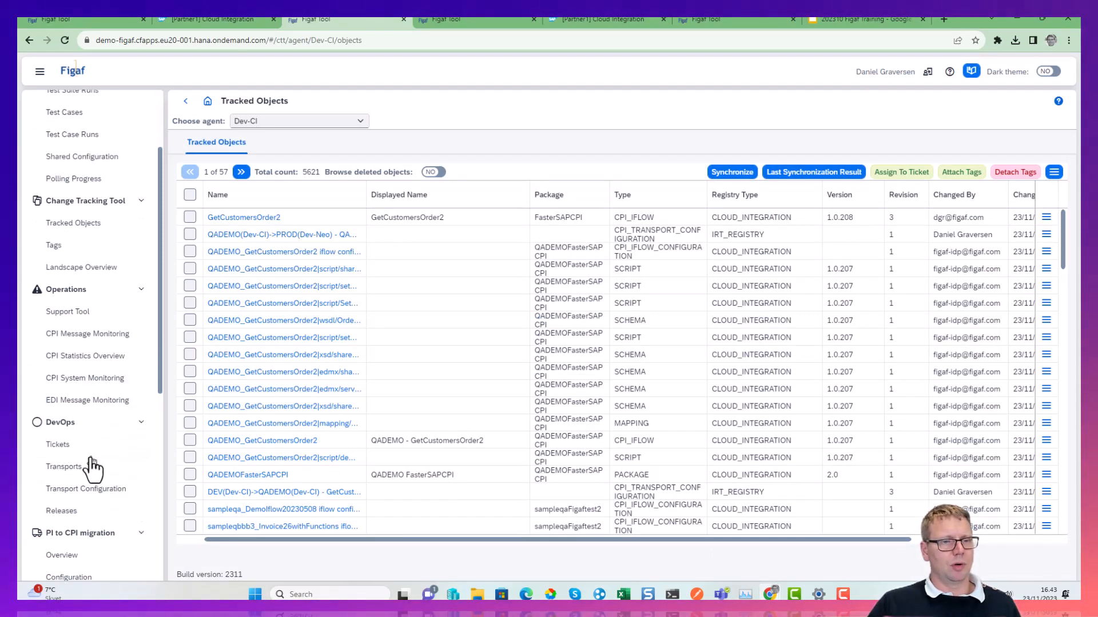
click(190, 216)
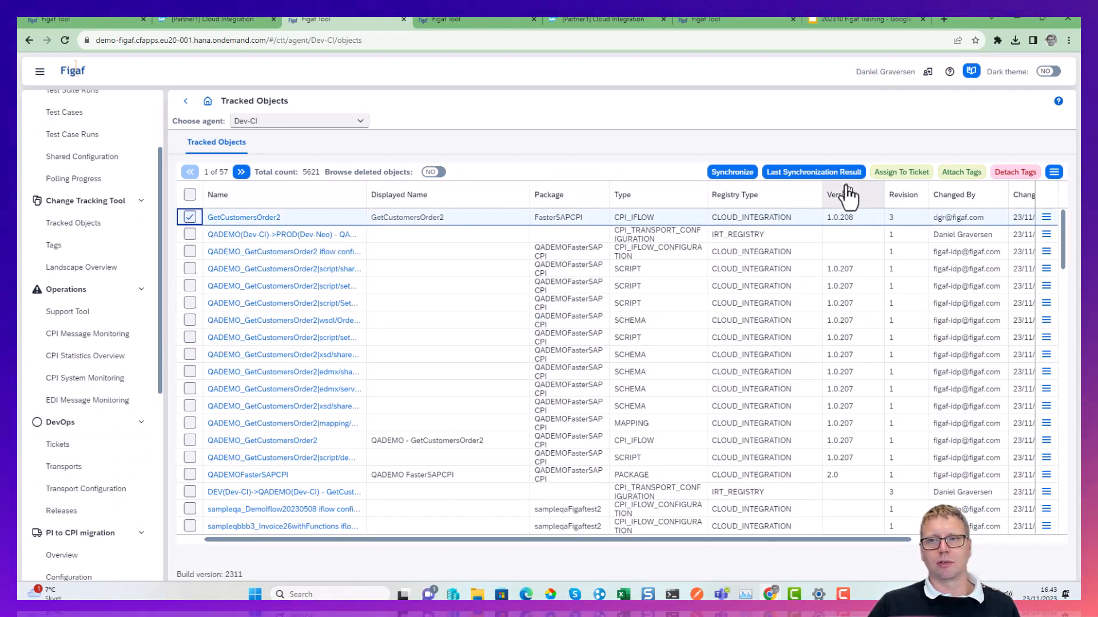
click(902, 172)
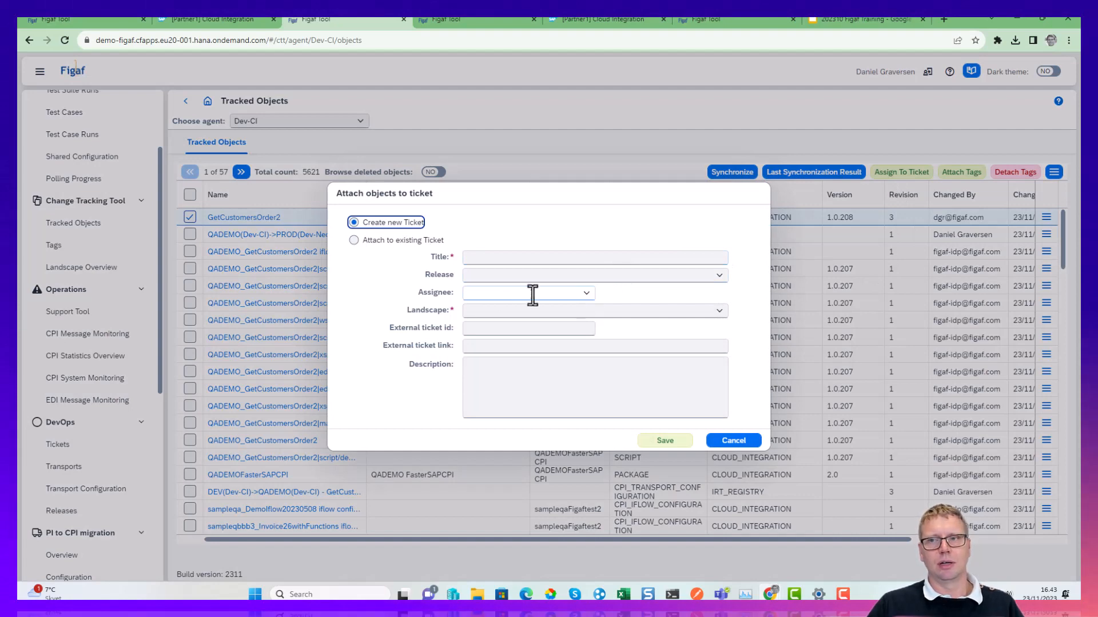
key(Escape)
Open ticket ISSUE-1 from the DevOps tickets and move it back to development.
click(73, 444)
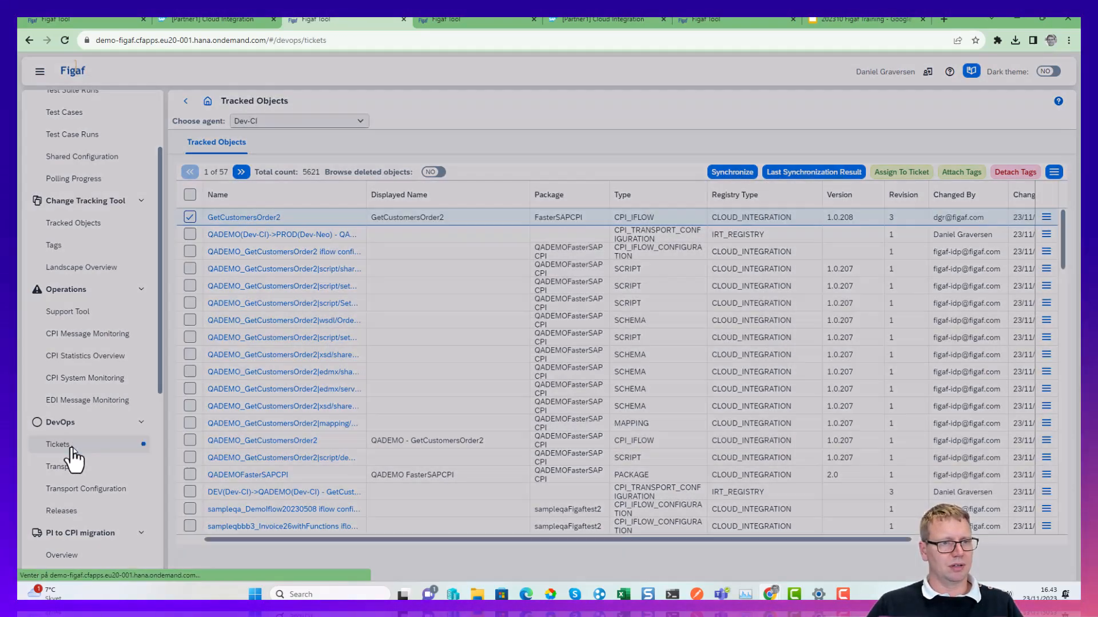
click(200, 216)
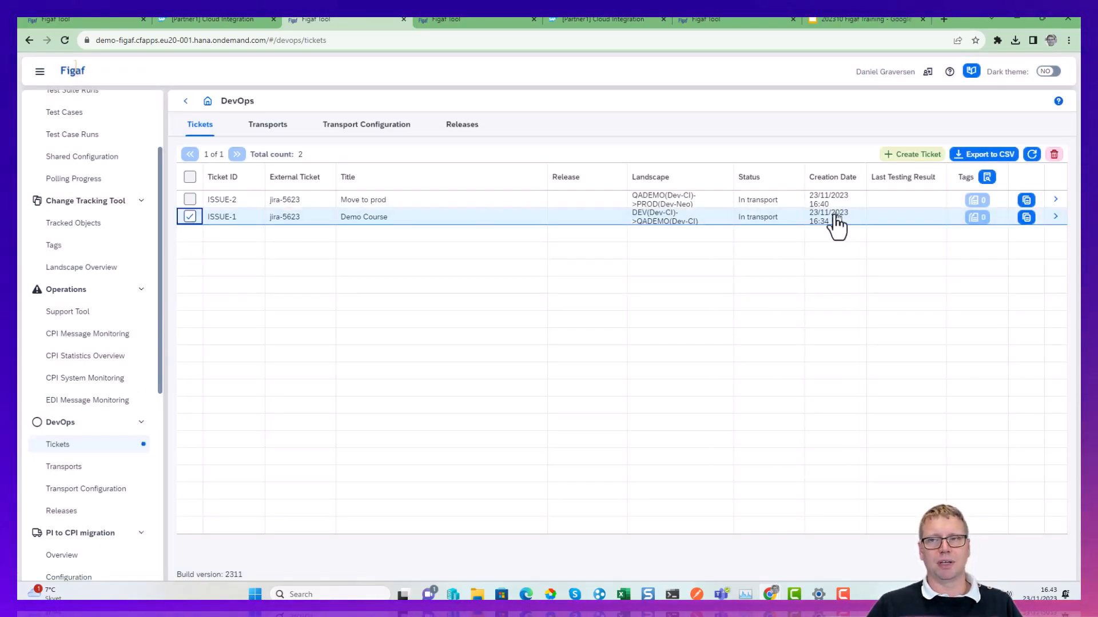
click(1053, 218)
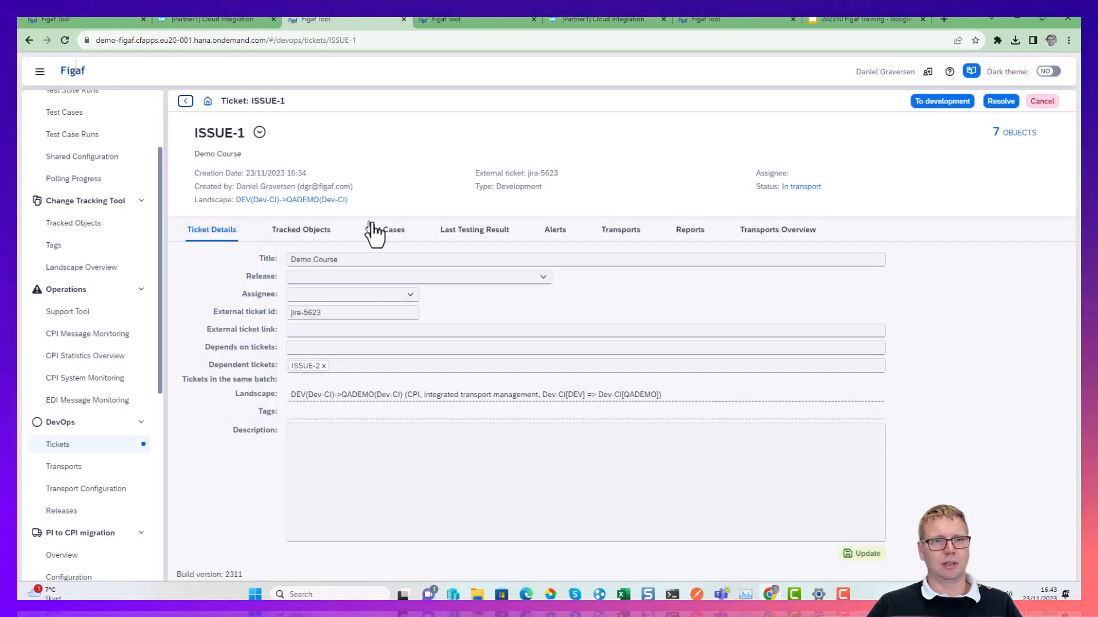
click(937, 102)
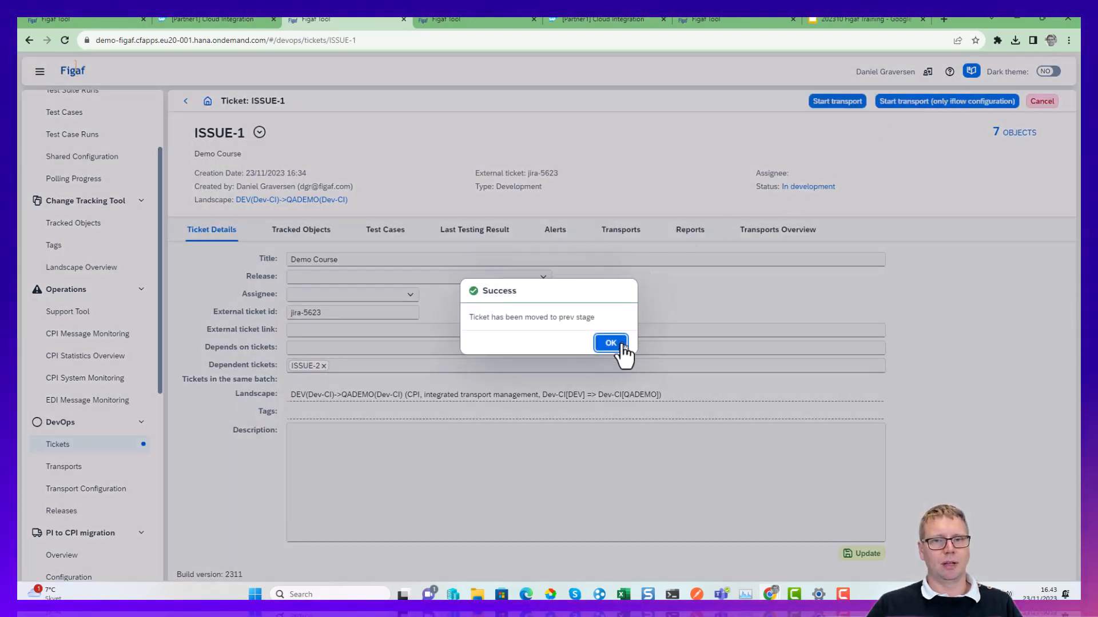
click(613, 344)
Update GetCustomersOrder2 to its latest version in ISSUE-1's tracked objects and expand its version history.
click(297, 229)
click(190, 304)
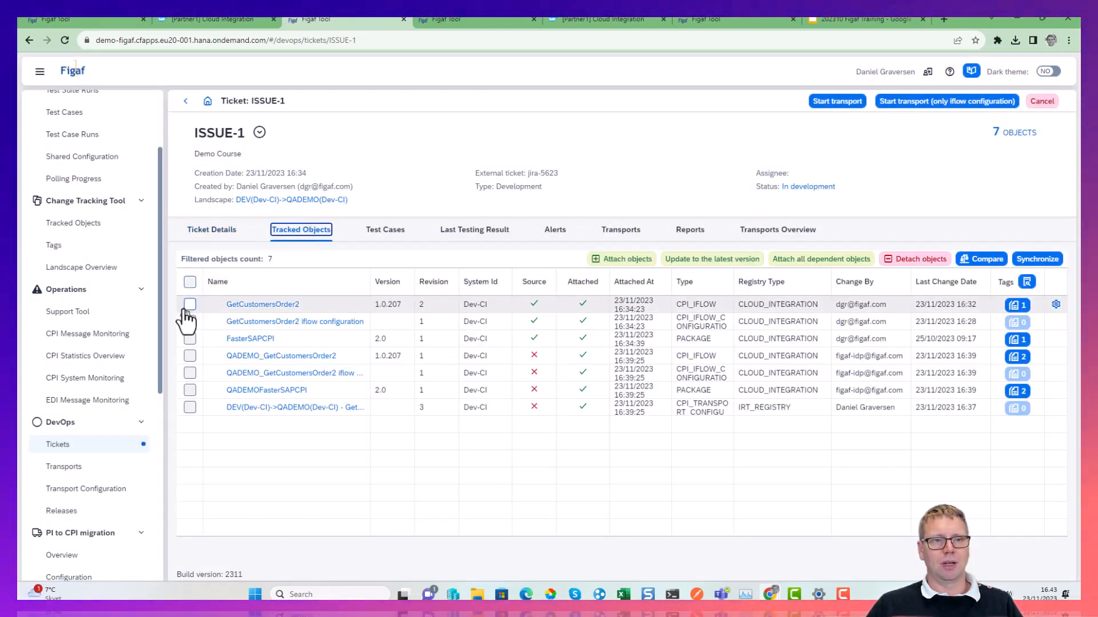
click(760, 260)
click(663, 347)
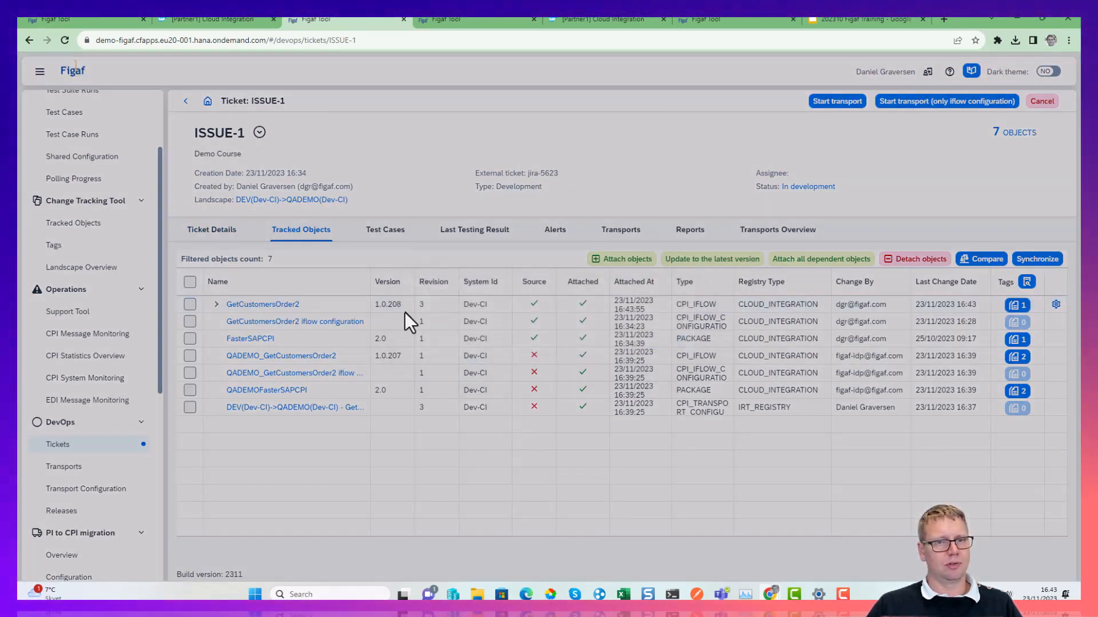
click(216, 304)
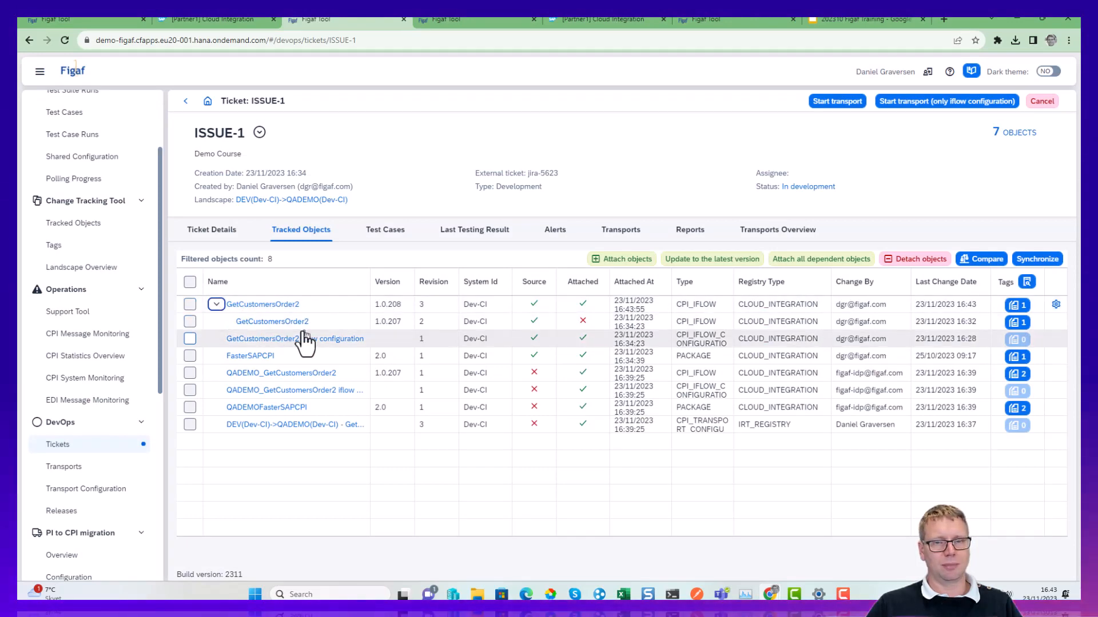
Start ISSUE-1's transport, refresh its progress until the transport opens, and send it for approval.
click(845, 103)
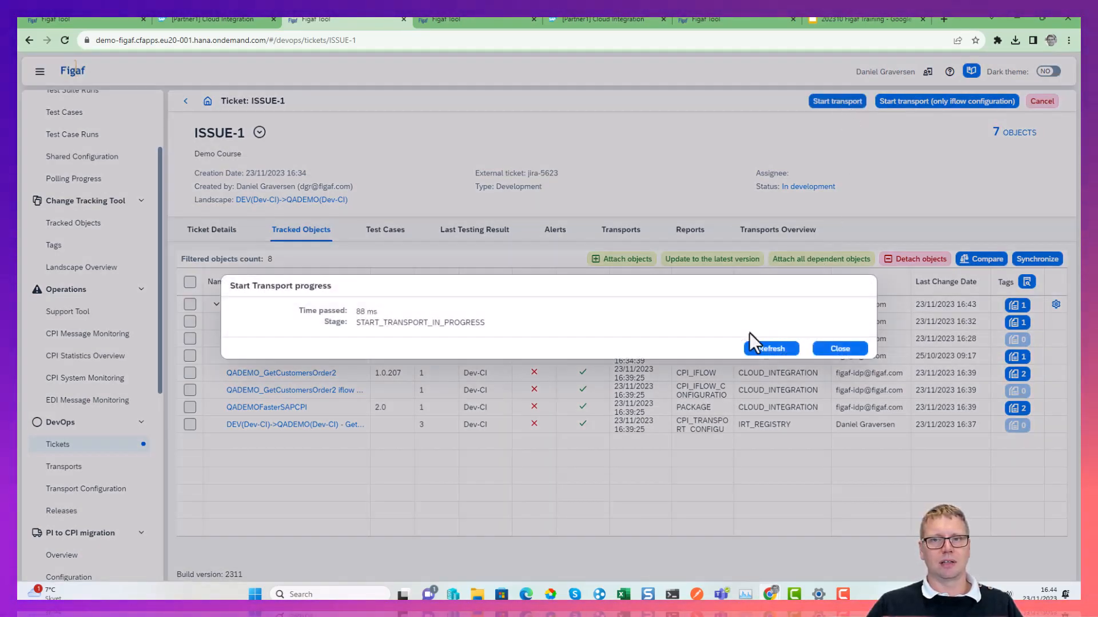
click(786, 347)
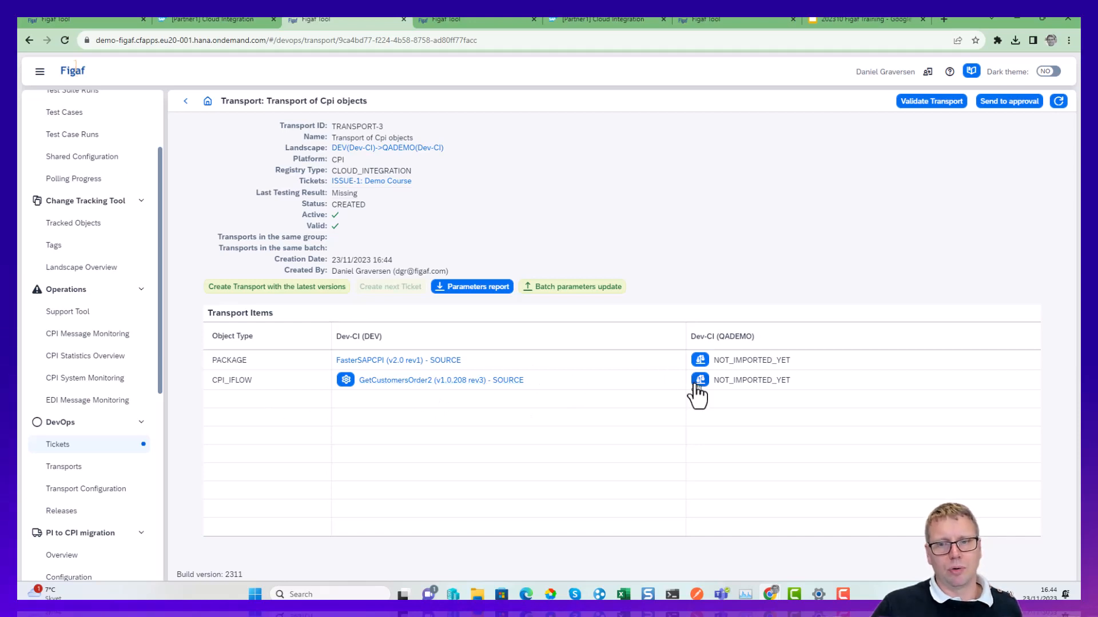
click(985, 101)
click(608, 346)
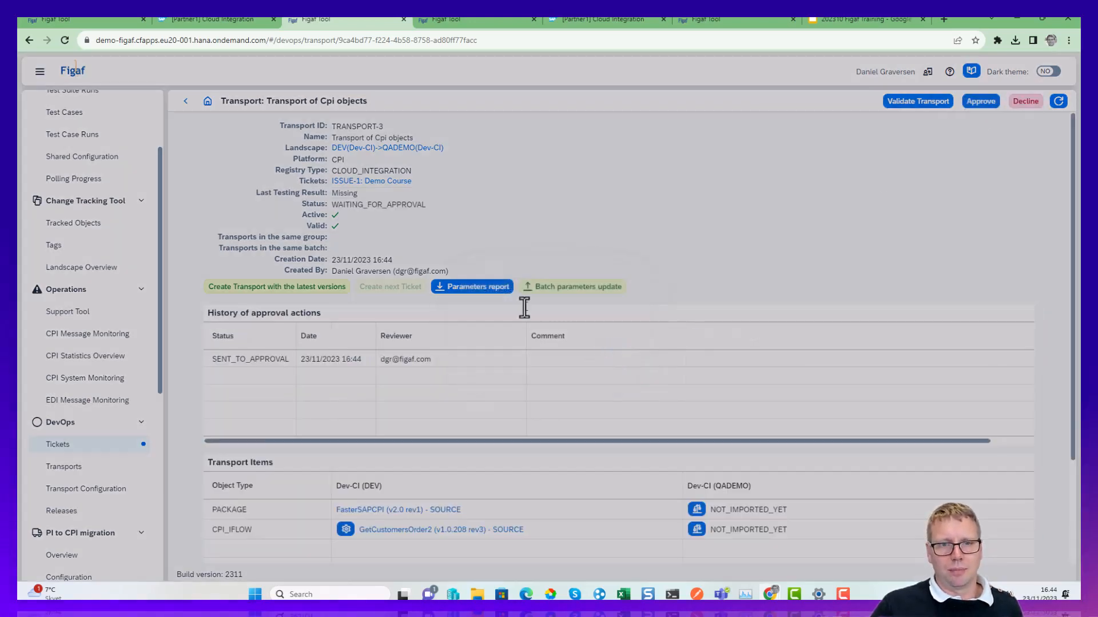
Approve the DEV to QADEMO transport without a comment.
click(980, 103)
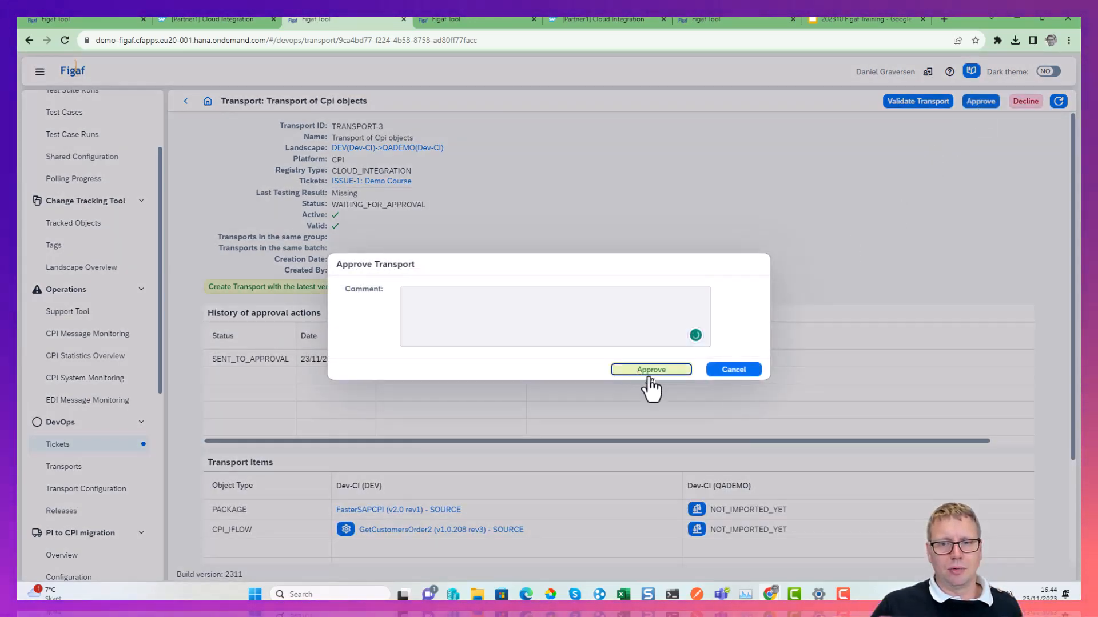
click(663, 371)
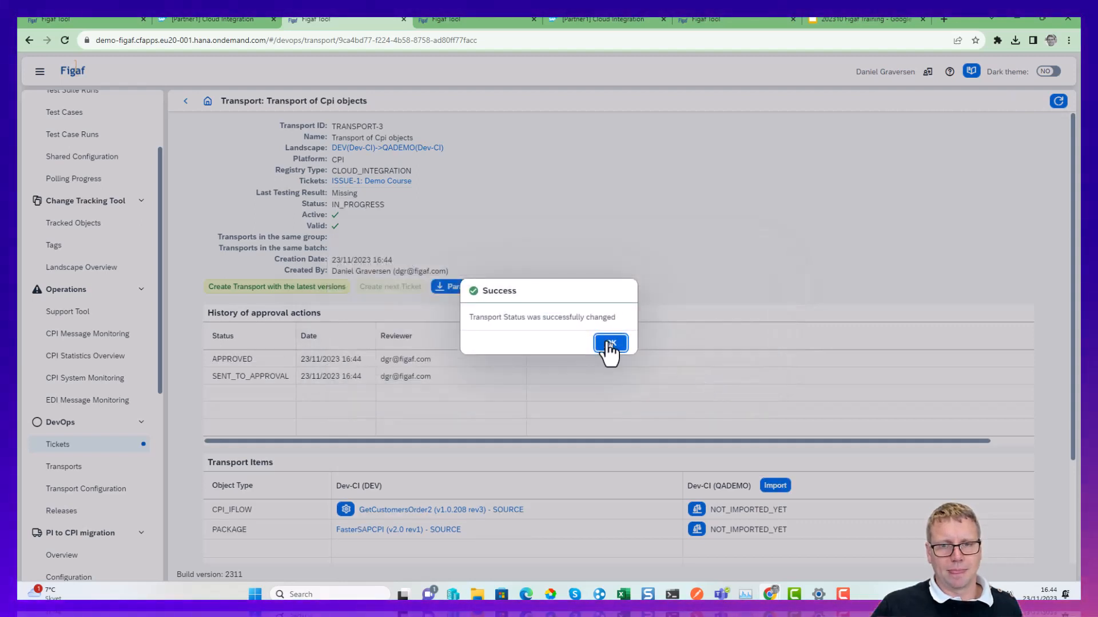
click(608, 344)
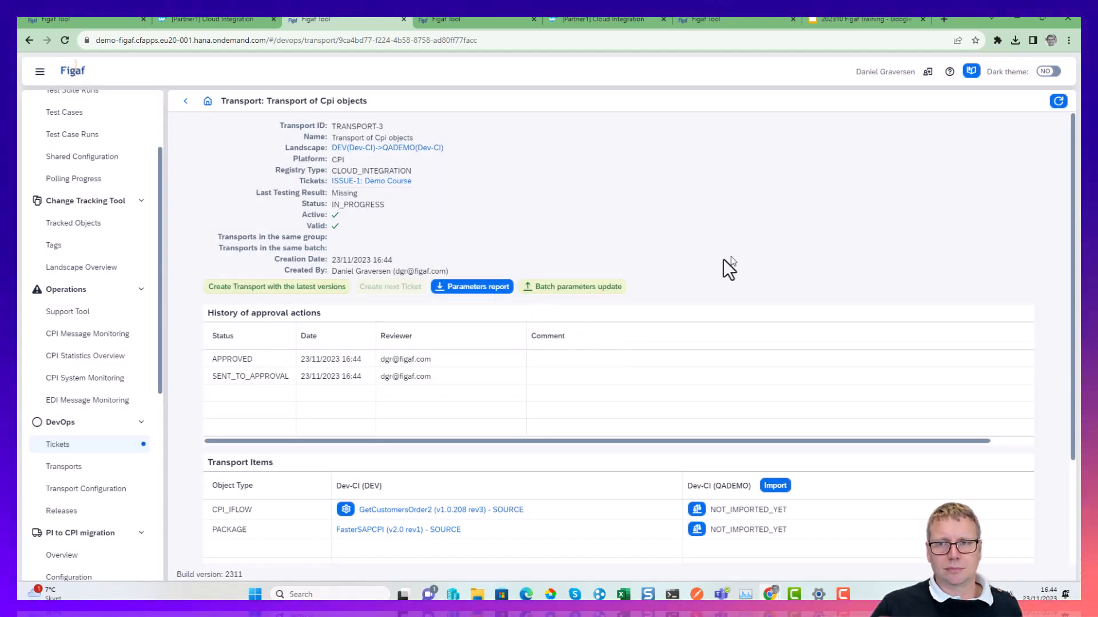
Import the transport items into QADEMO, check the import progress, and refresh the transport's details.
click(1058, 103)
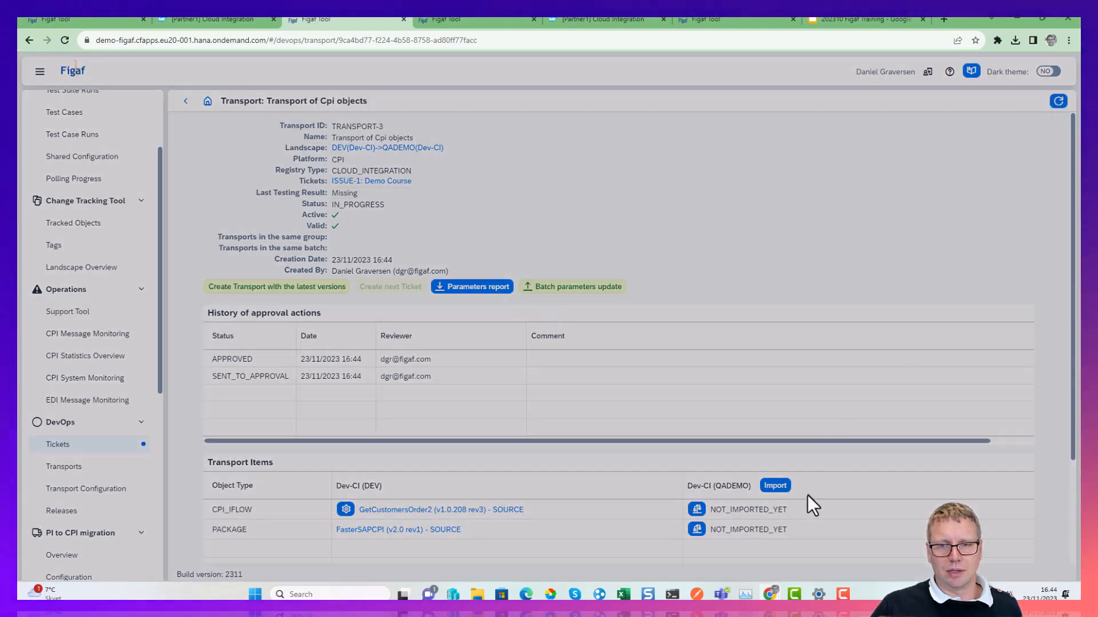
click(778, 483)
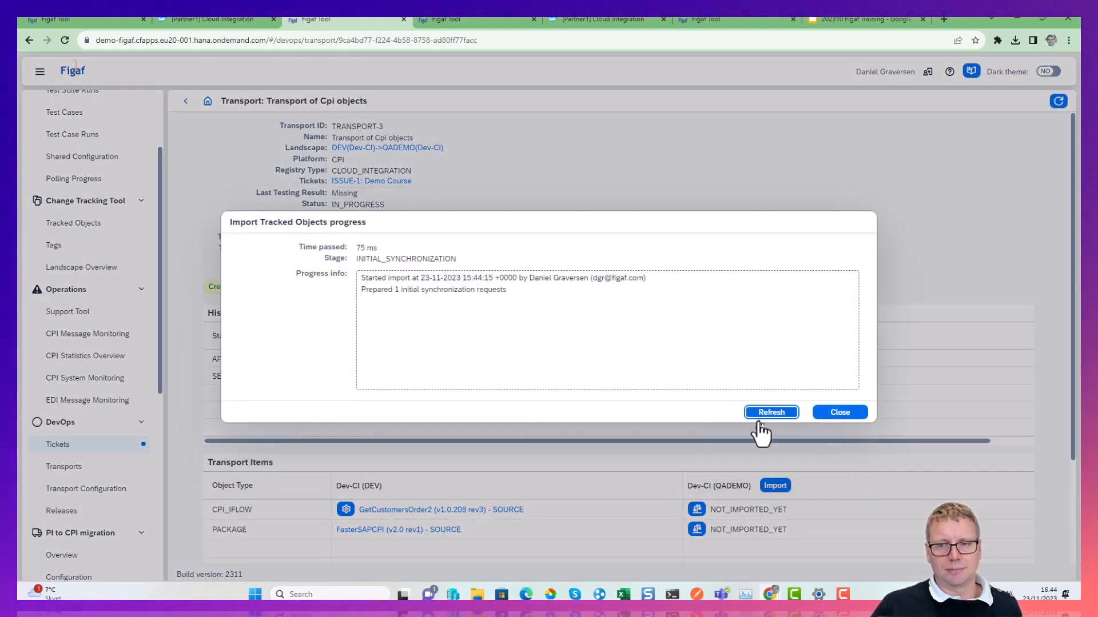
click(758, 421)
click(793, 421)
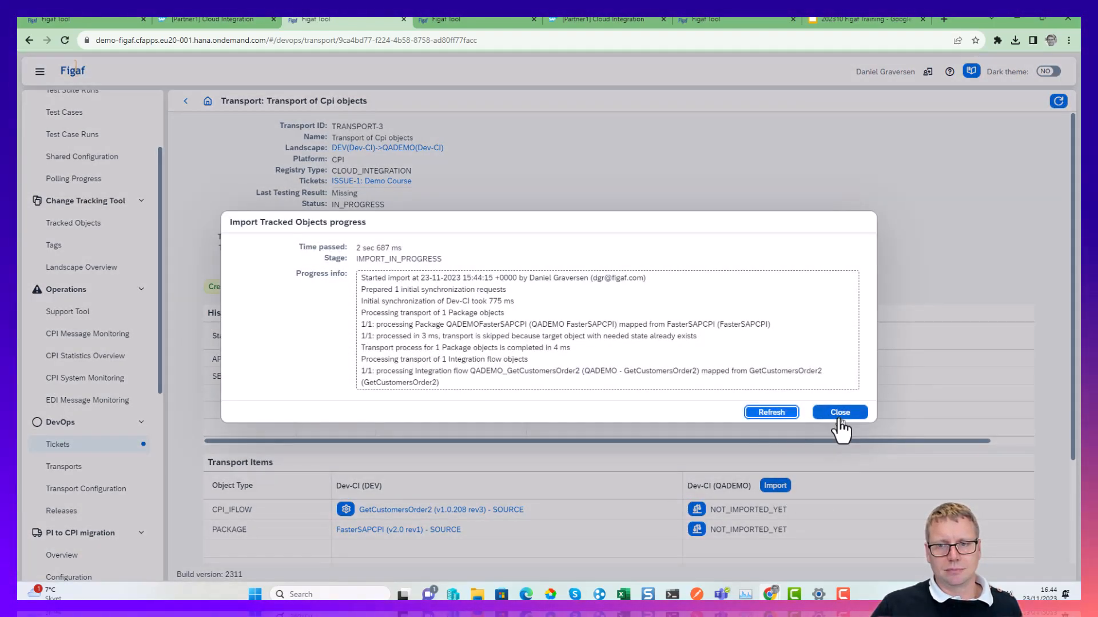
click(841, 428)
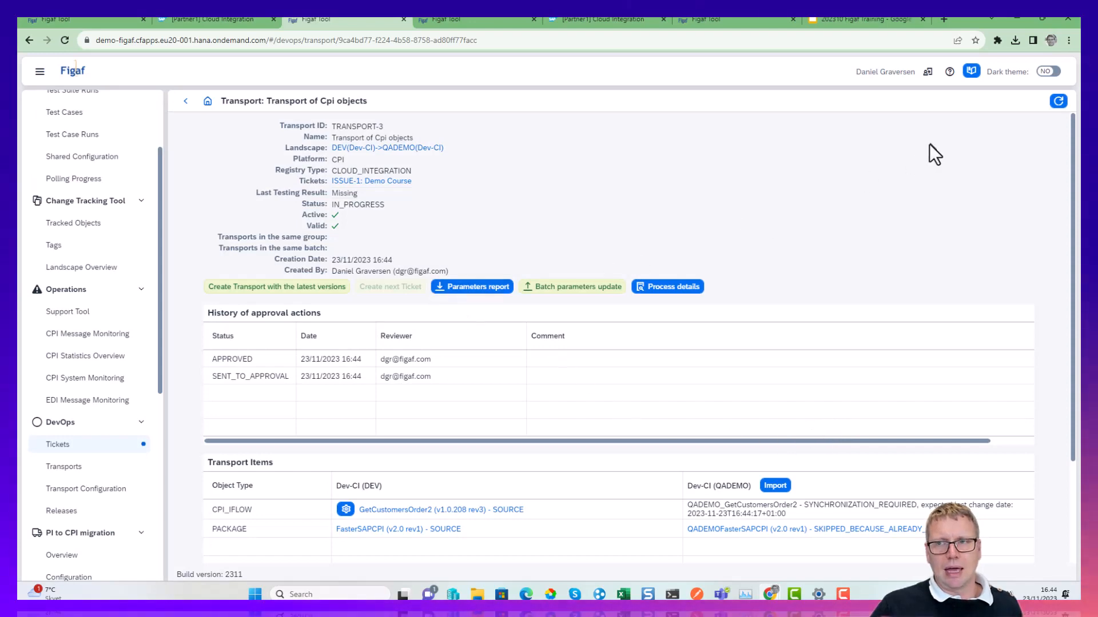
click(1057, 103)
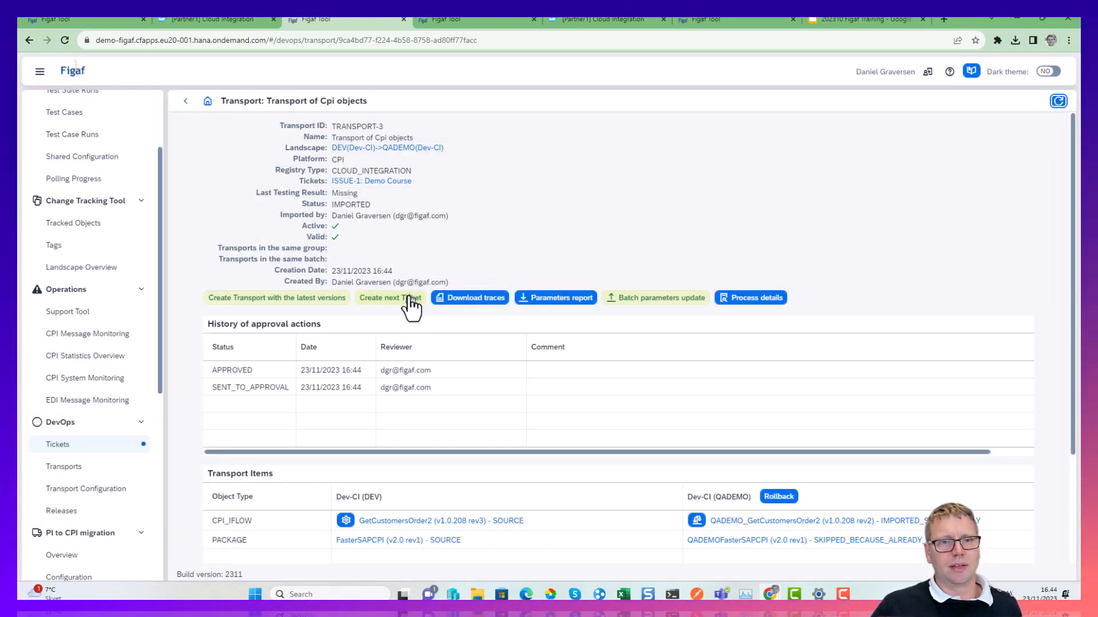
Create the transport's next ticket with the title "wer" for the QADEMO(Dev-CI)->PROD(Dev-Neo) landscape.
click(407, 298)
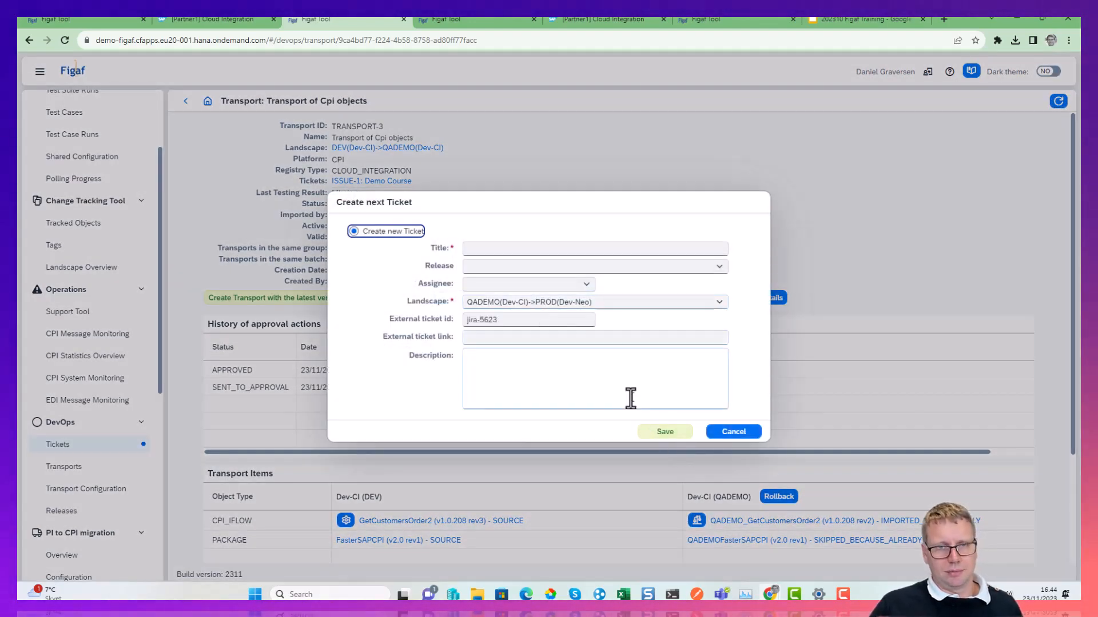
click(593, 248)
text(asd)
click(665, 431)
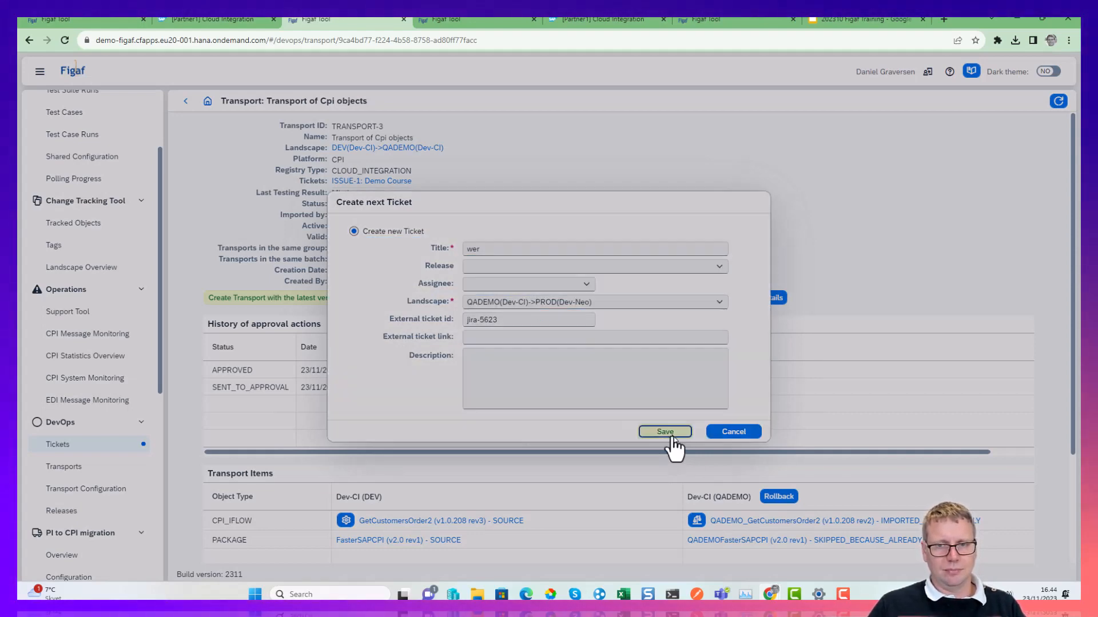
click(611, 343)
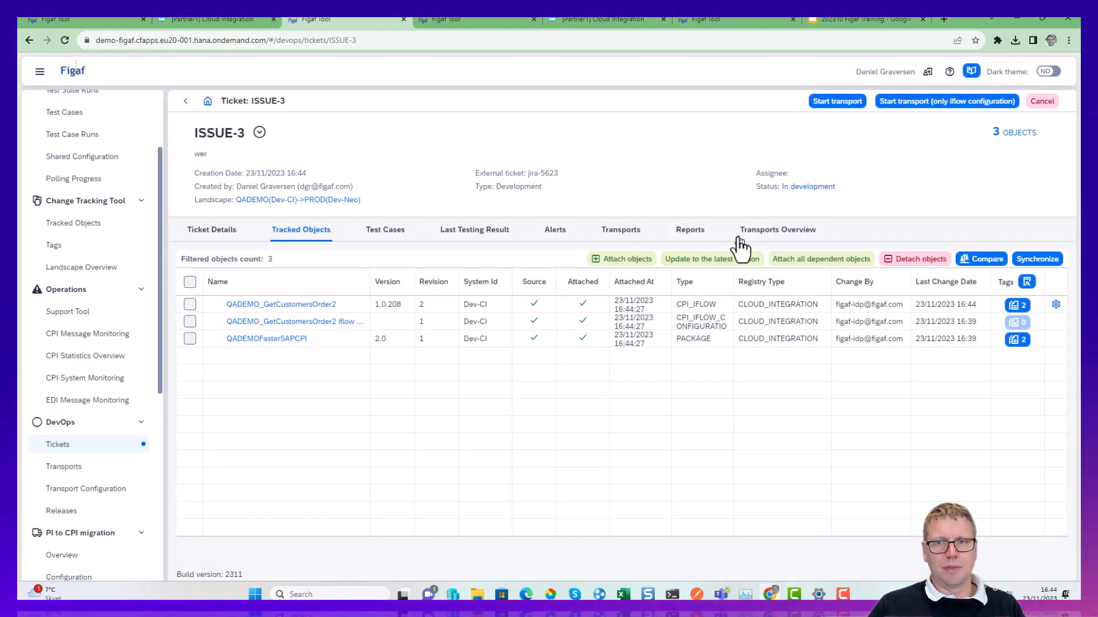
Examine the new ticket's transports overview with TRANSPORT-3 and TRANSPORT-1 expanded.
click(740, 240)
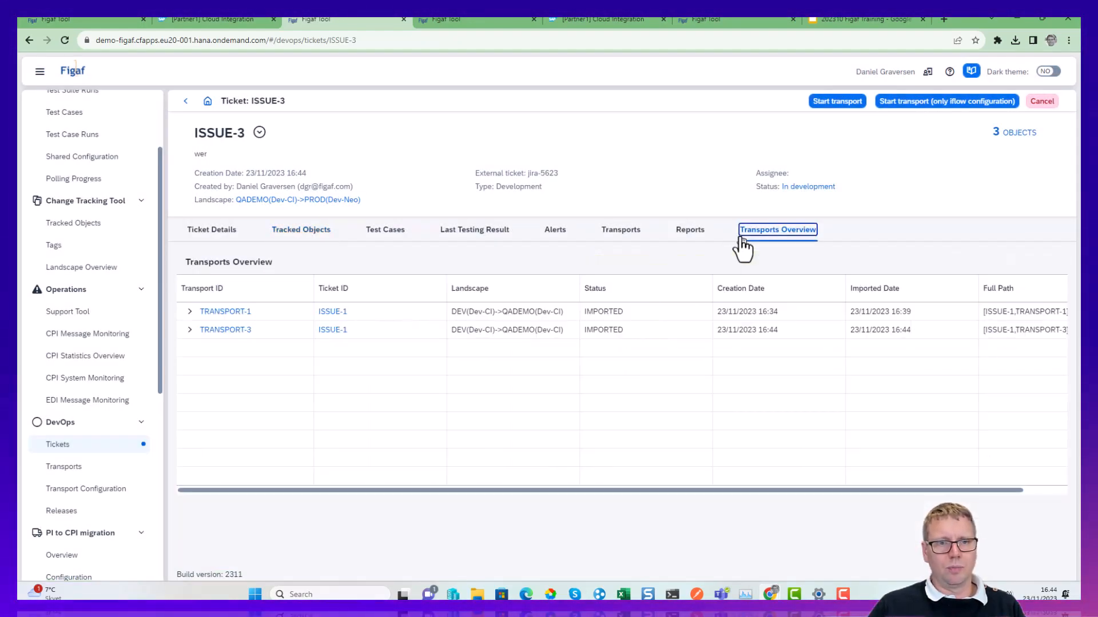
click(190, 330)
click(190, 312)
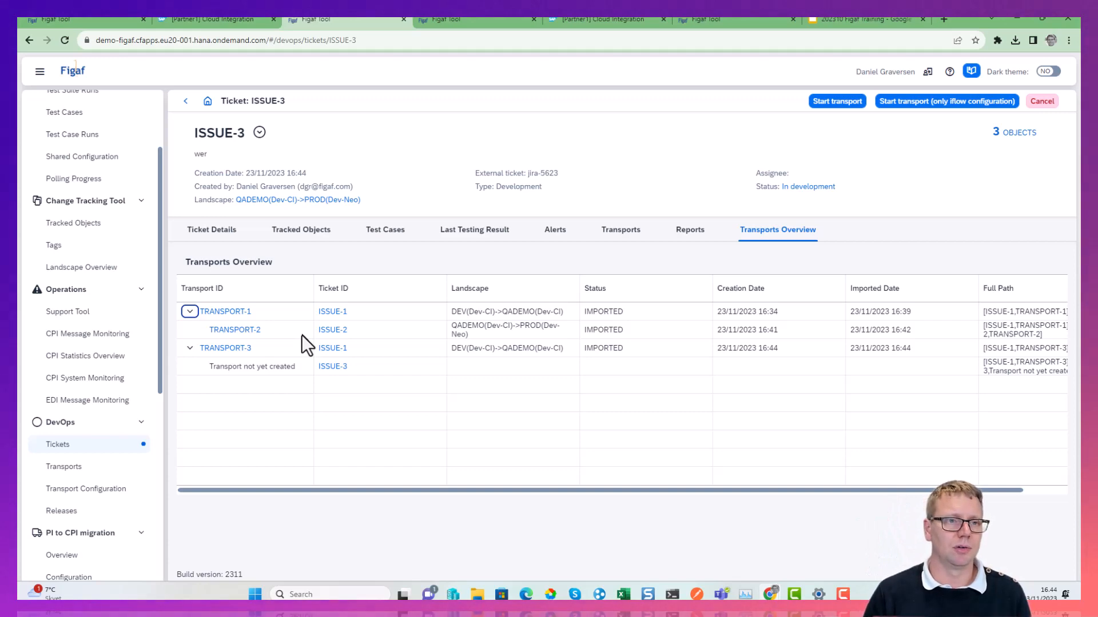
Open the QADEMOFasterSAPCPI package through QADEMO_GetCustomersOrder2 in the Dev-CI tracked objects.
click(95, 223)
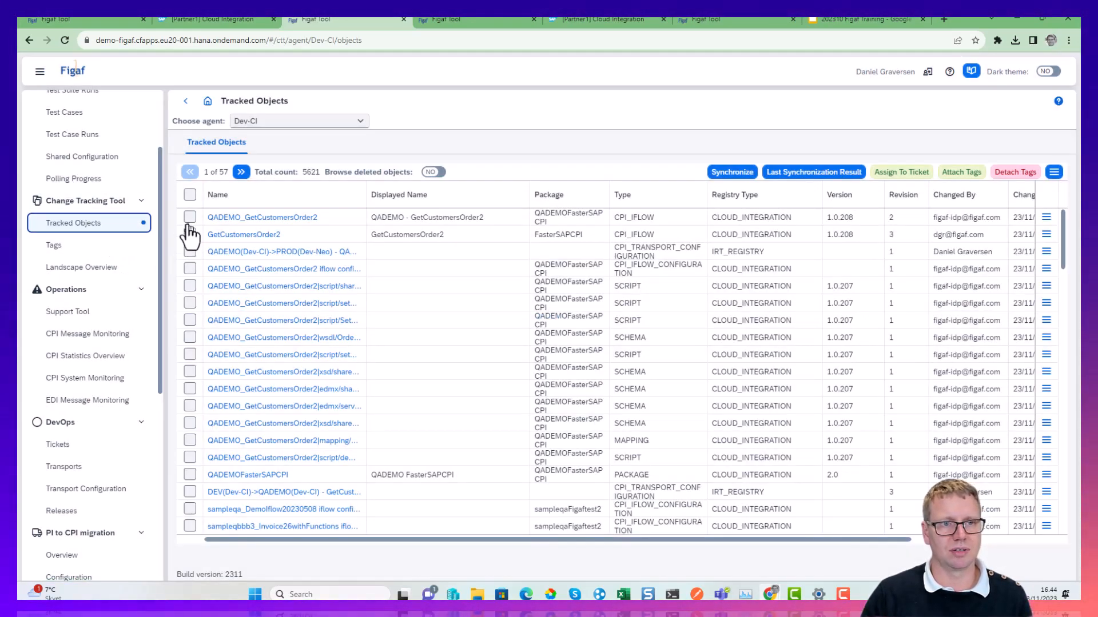
click(251, 218)
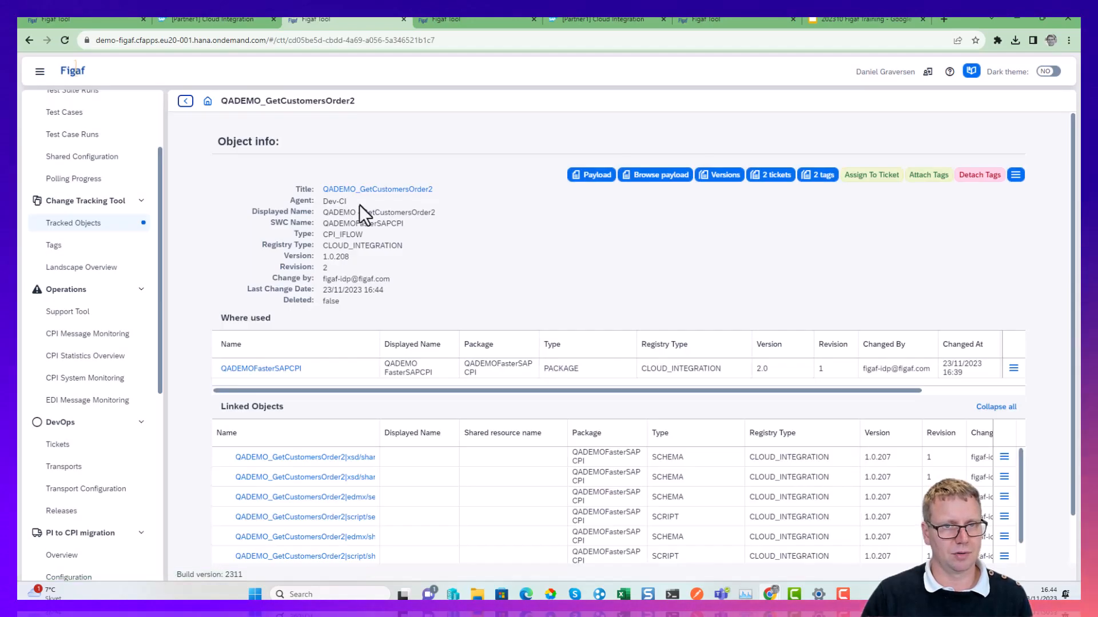
click(254, 368)
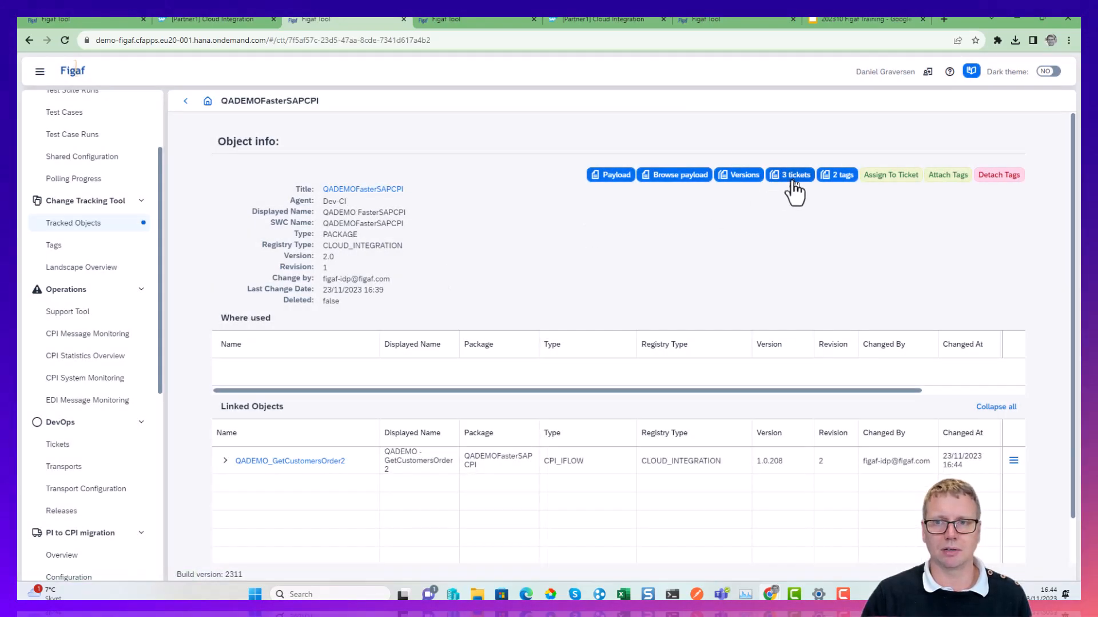
Assign the package to a new ticket titled "Move to prod" with the landscape QADEMO(Dev-CI)->PROD(Dev-Neo).
click(890, 187)
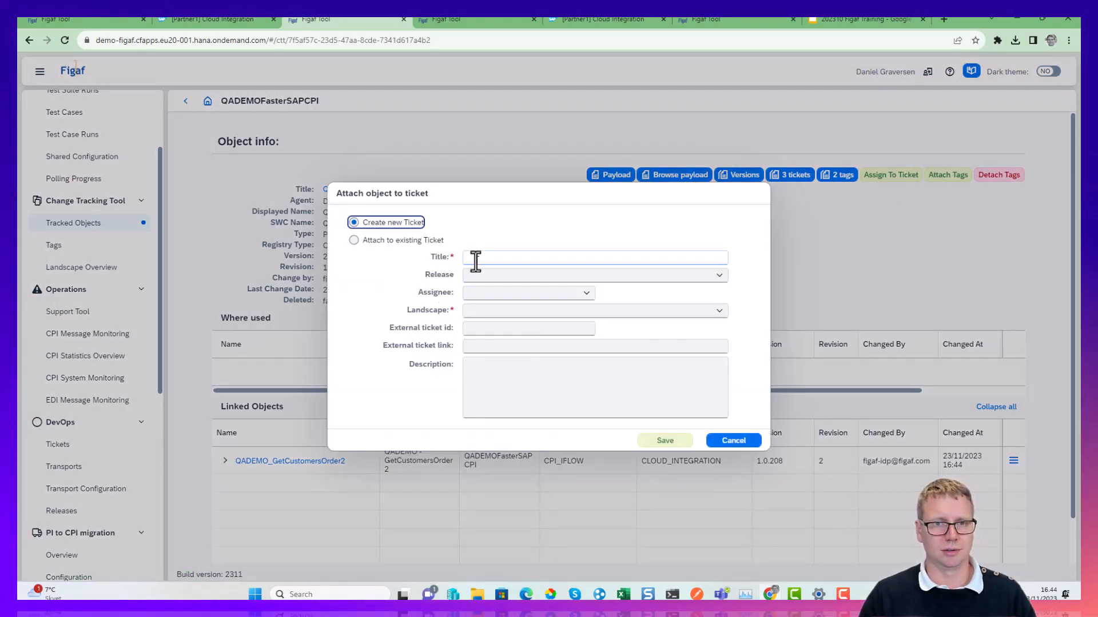
click(475, 261)
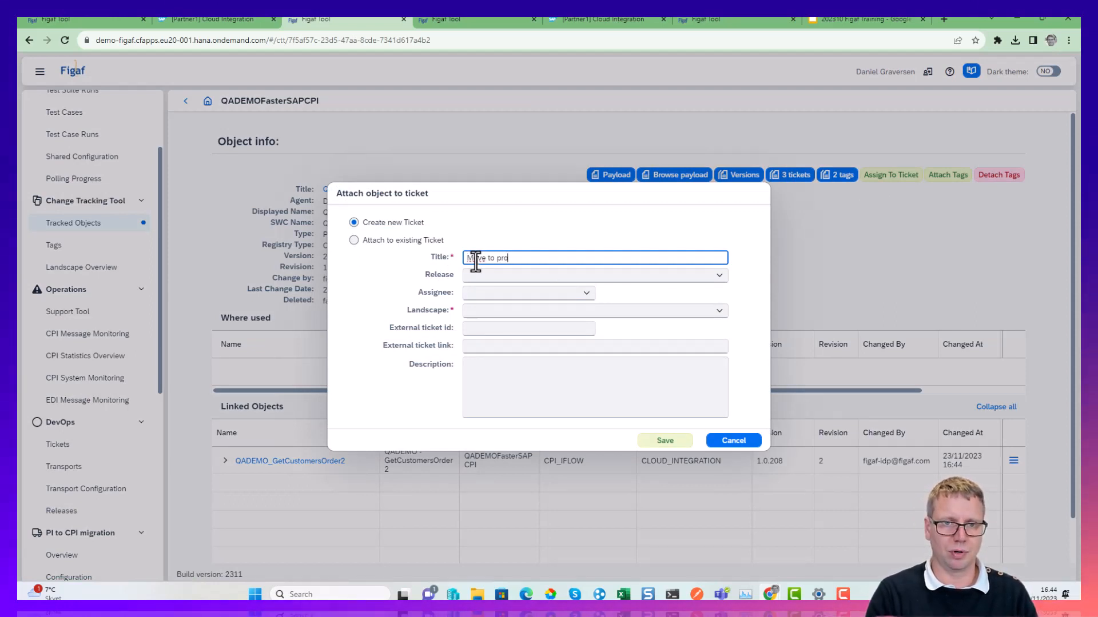
click(710, 313)
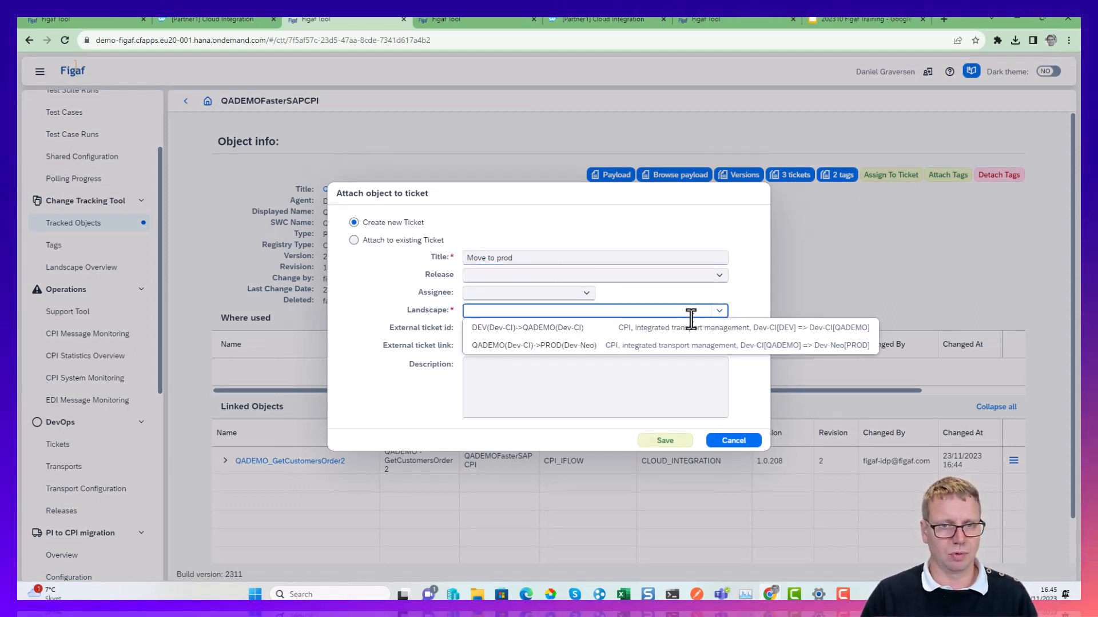
click(612, 346)
click(666, 441)
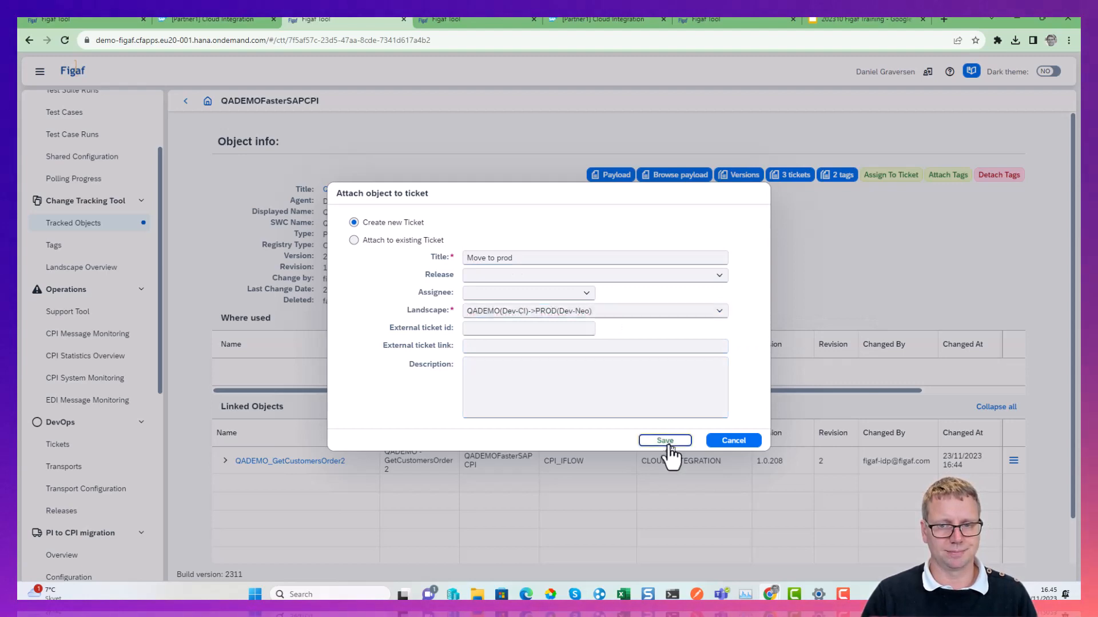
click(611, 343)
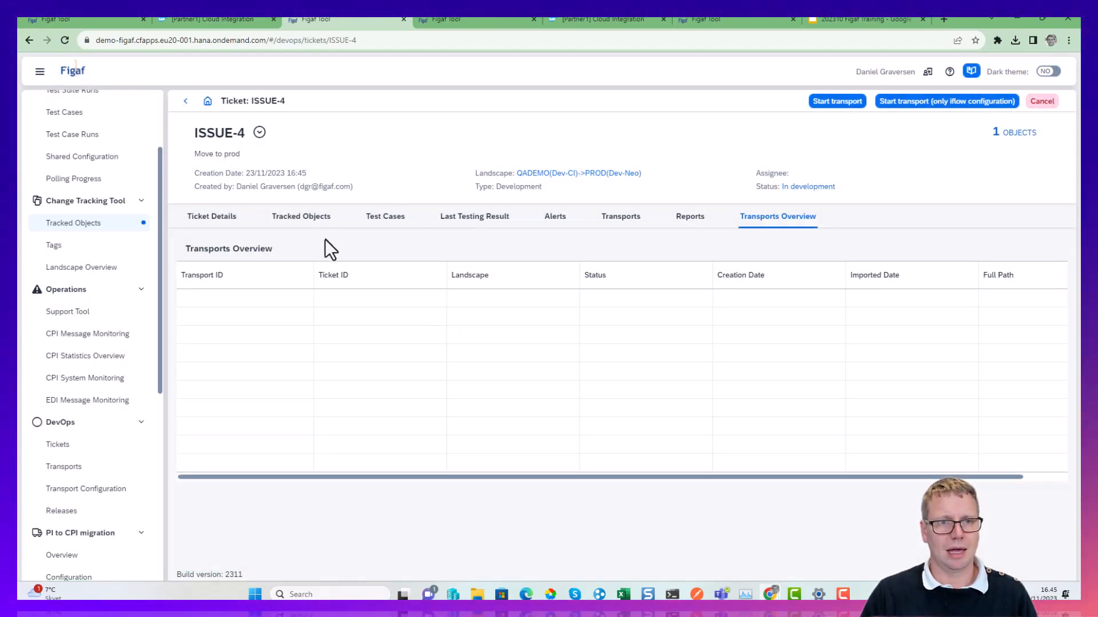
Attach all objects dependent on QADEMOFasterSAPCPI to the "Move to prod" ticket's tracked objects.
click(301, 217)
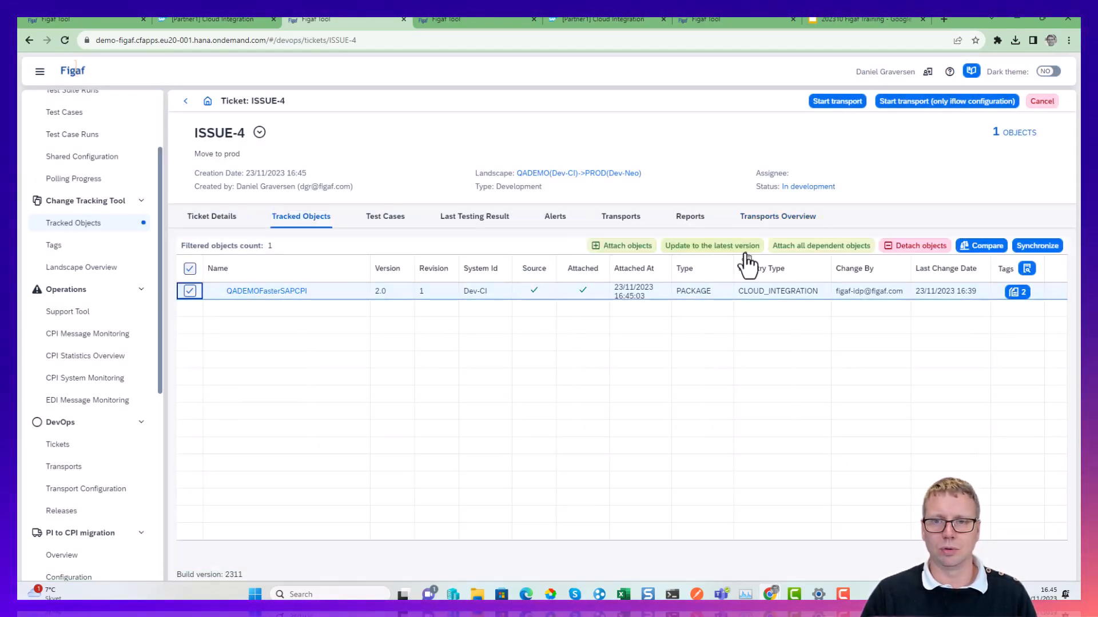
click(772, 247)
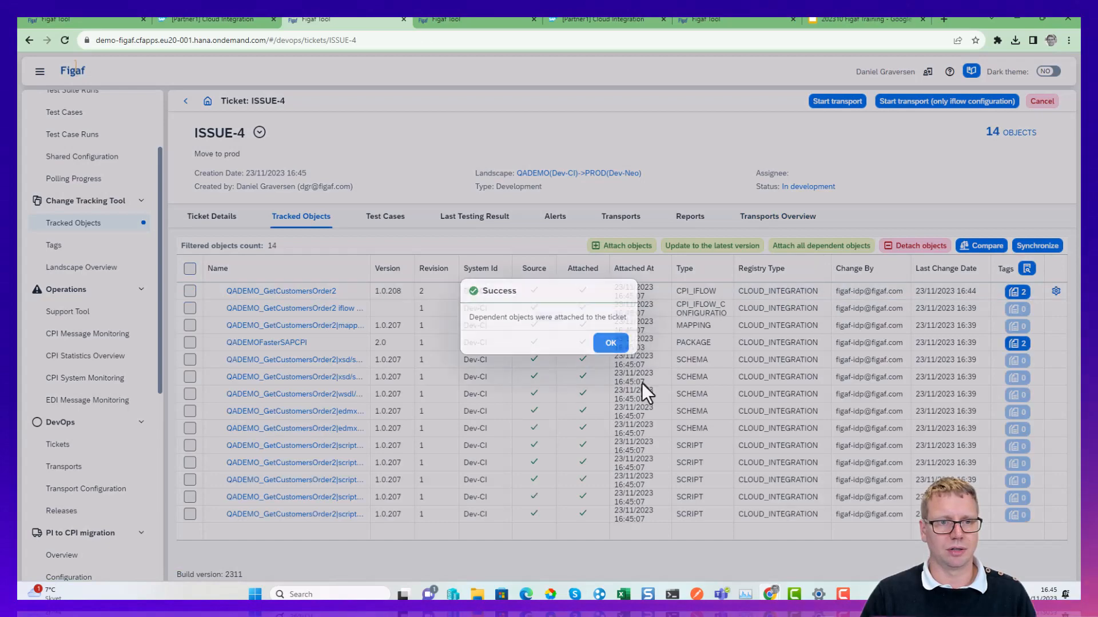
click(611, 343)
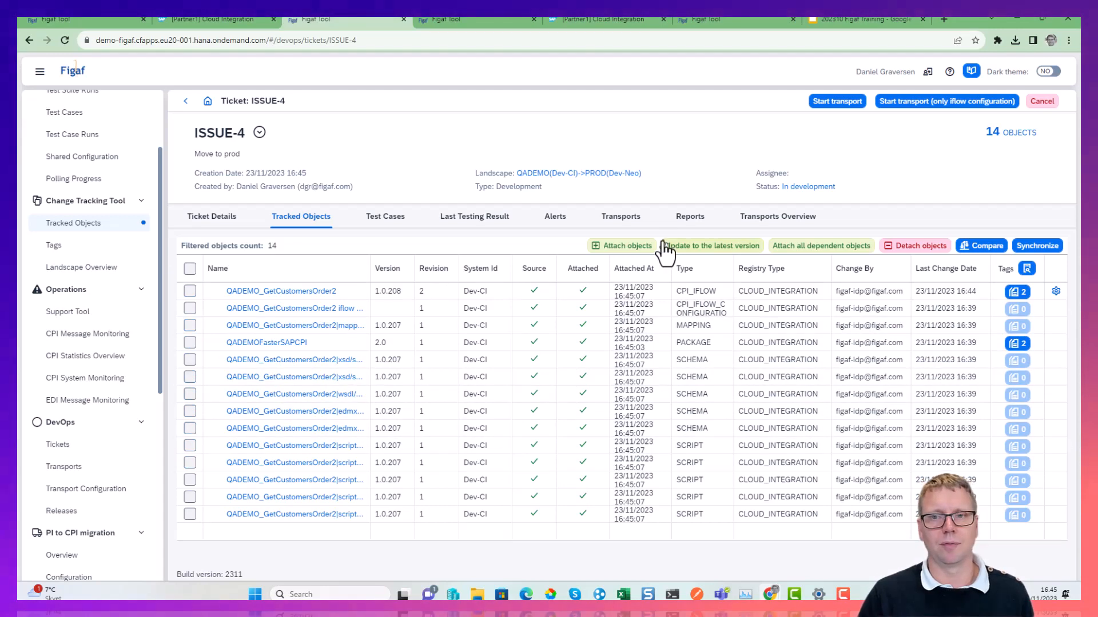
Start the transport of the "Move to prod" ticket and refresh its progress until the transport opens.
click(837, 101)
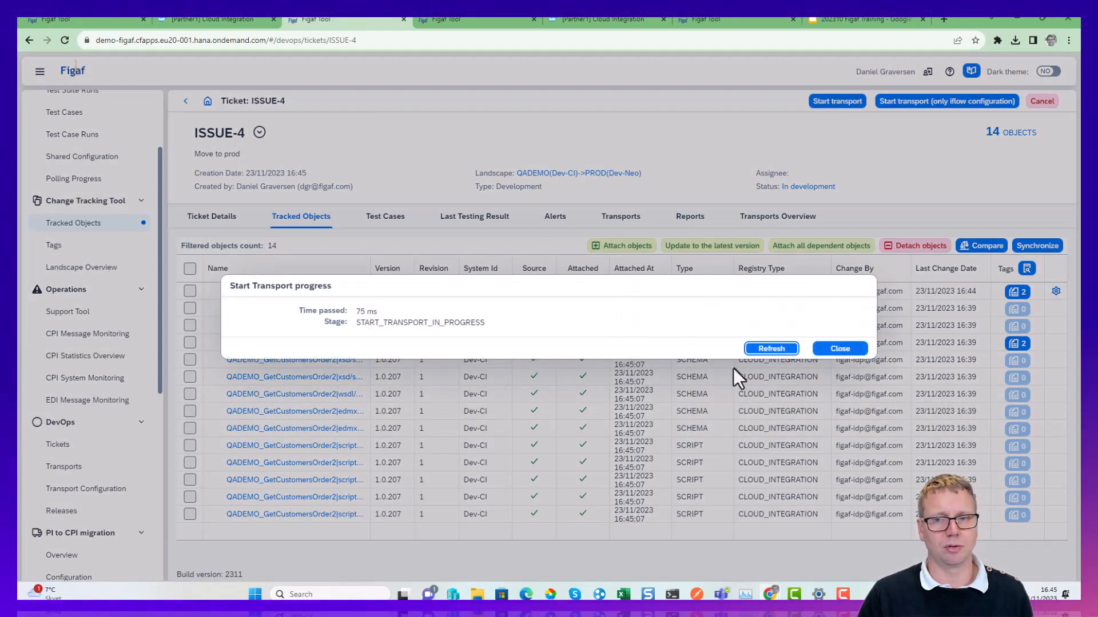
click(767, 350)
click(767, 353)
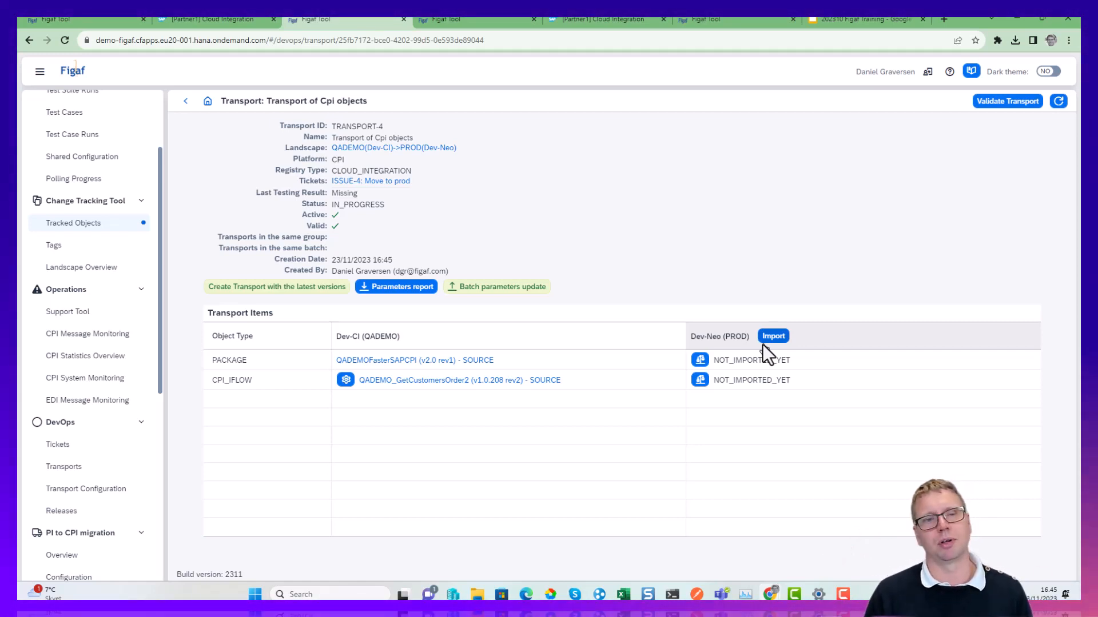
Import the package and iflow into Dev-Neo (PROD), refresh the import progress several times, and close the progress dialog.
click(767, 341)
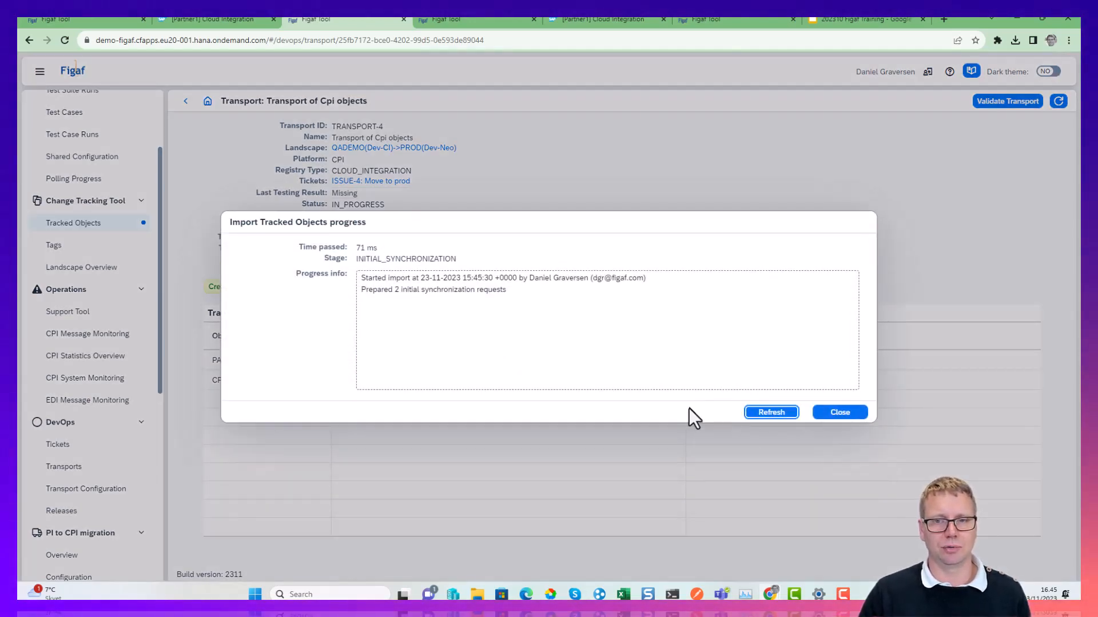
click(782, 413)
click(782, 413)
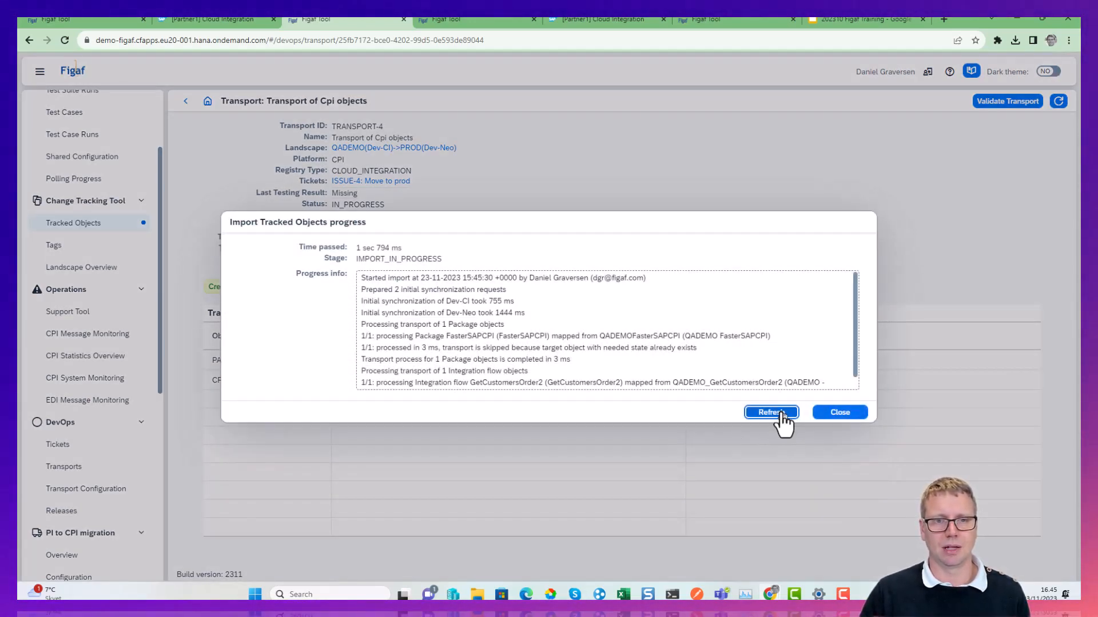
click(782, 413)
click(782, 413)
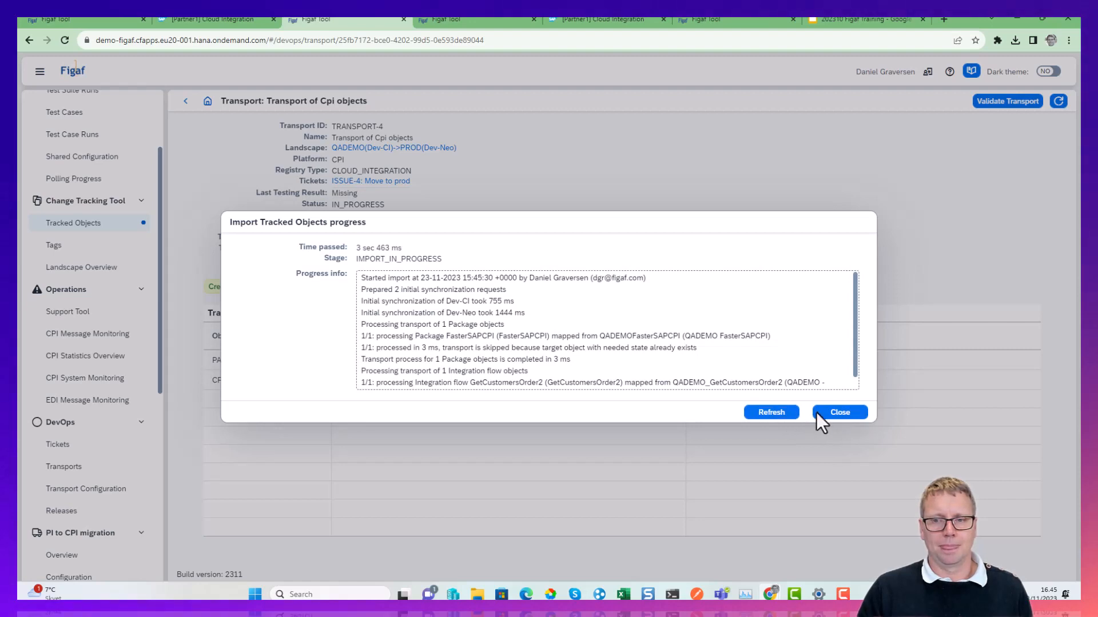
click(819, 412)
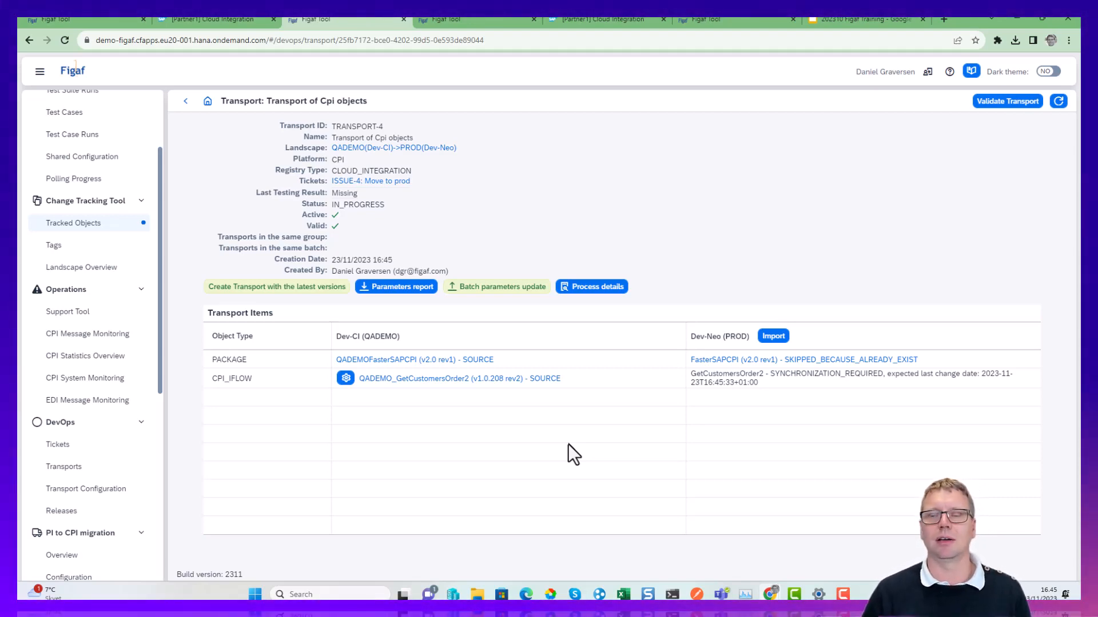
Switch to the 202310 Figaf Training presentation in Google Slides and start the slideshow at "Managing SAP CPI Project and Support".
click(864, 20)
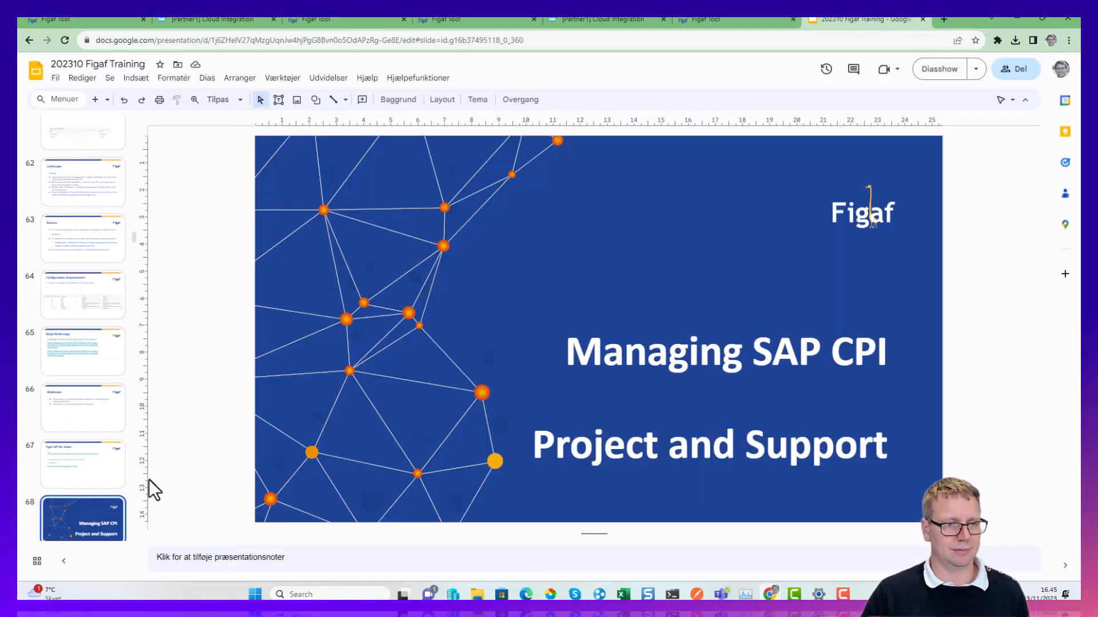
scroll(65, 486, down, 1)
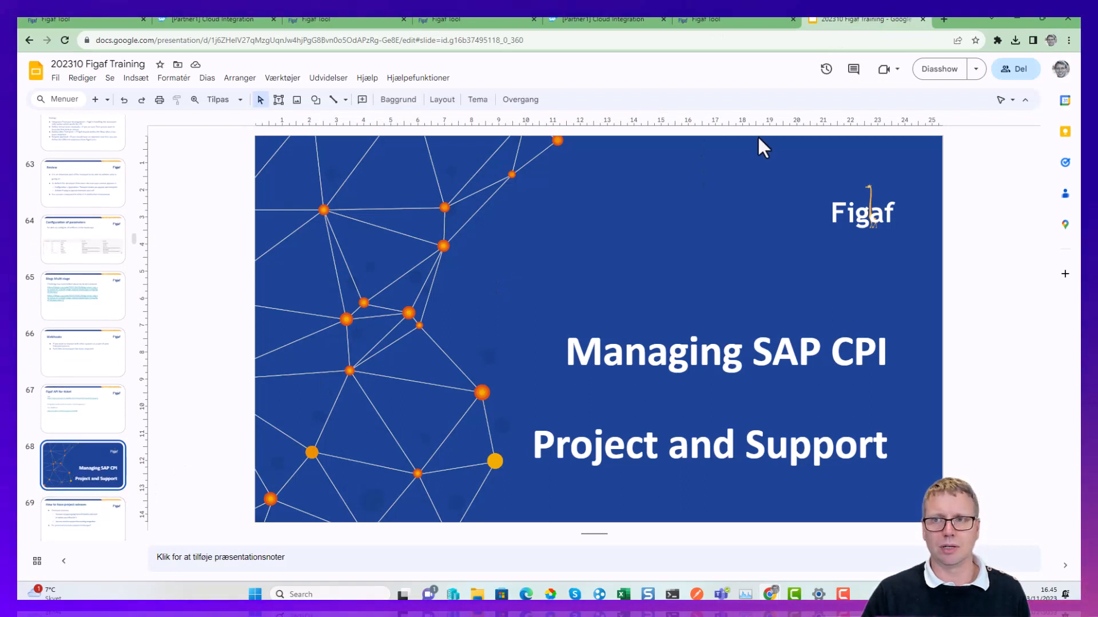
click(924, 71)
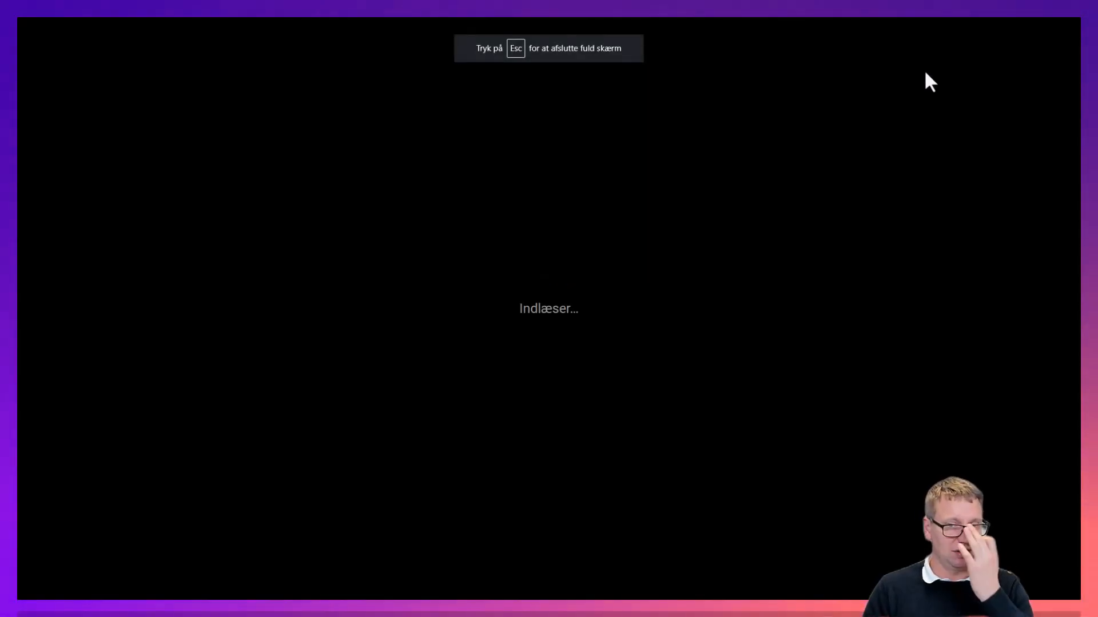
key(Right)
key(Left)
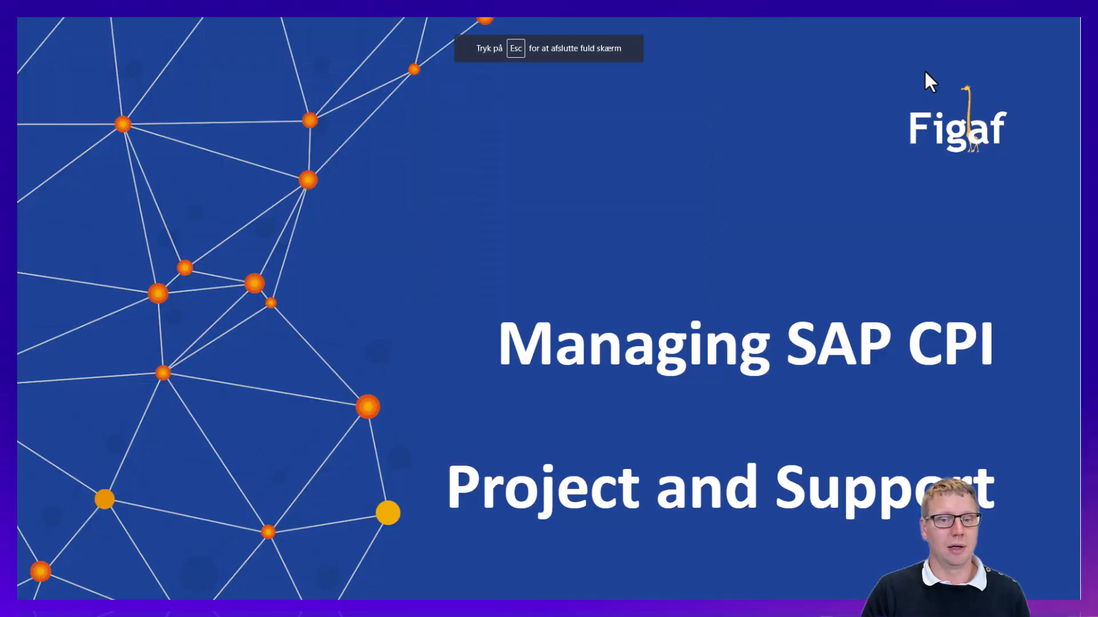
Advance the slideshow past "How to have project releases" to the second "Transport flows" slide.
key(Right)
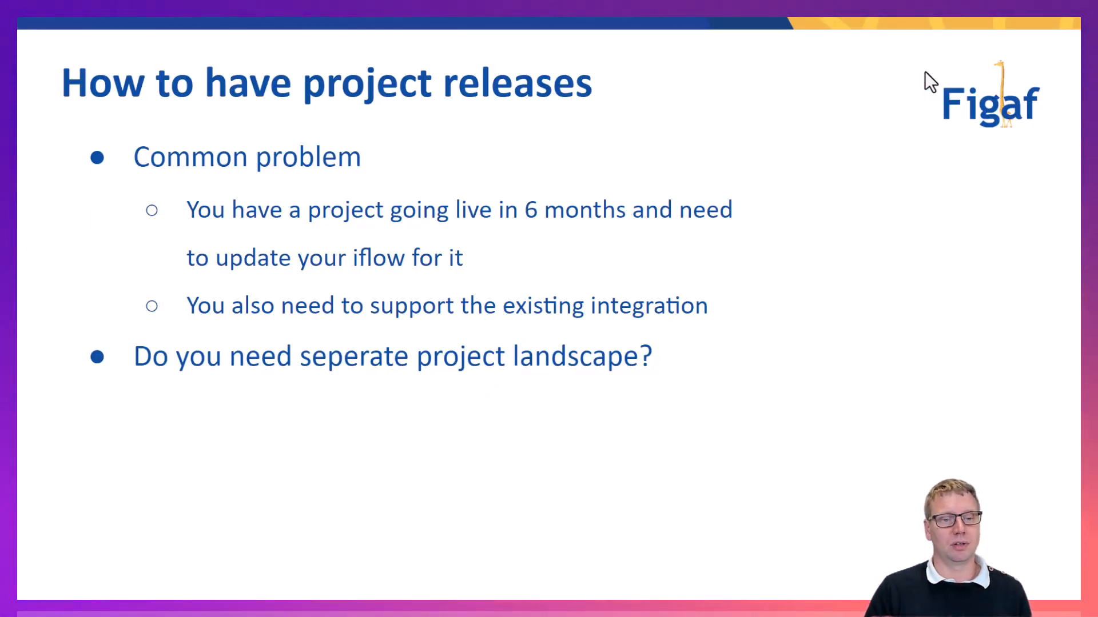
key(Right)
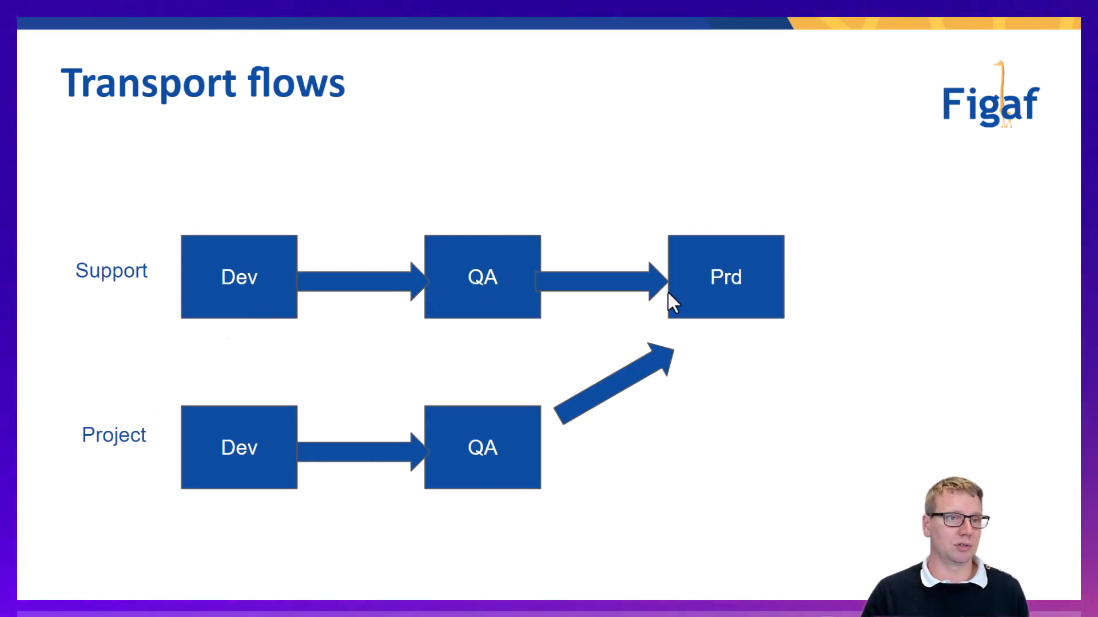
key(Right)
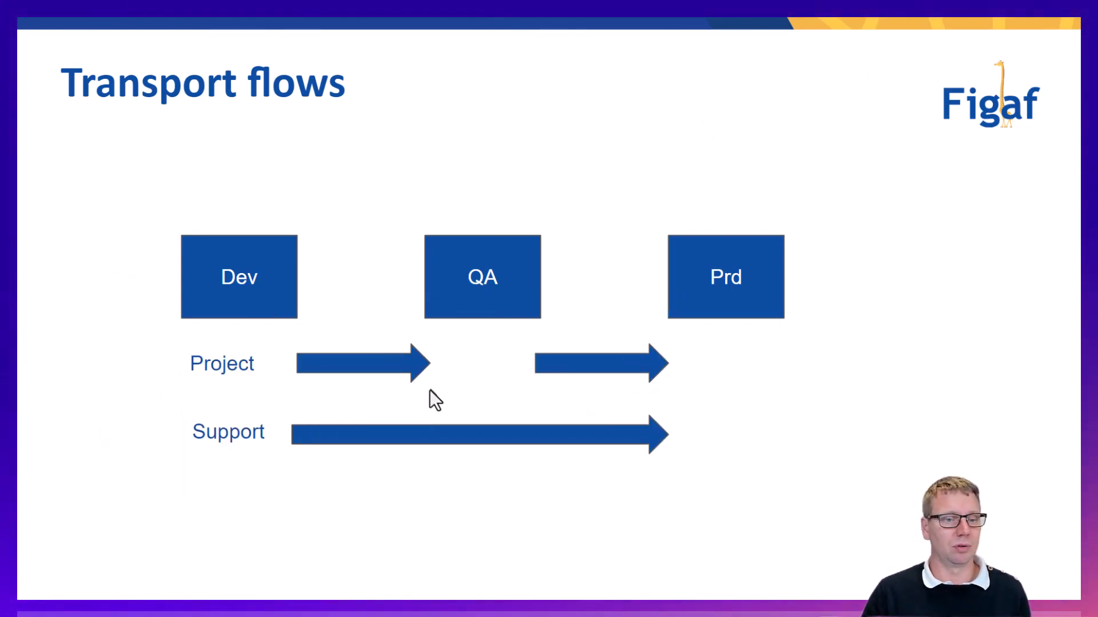
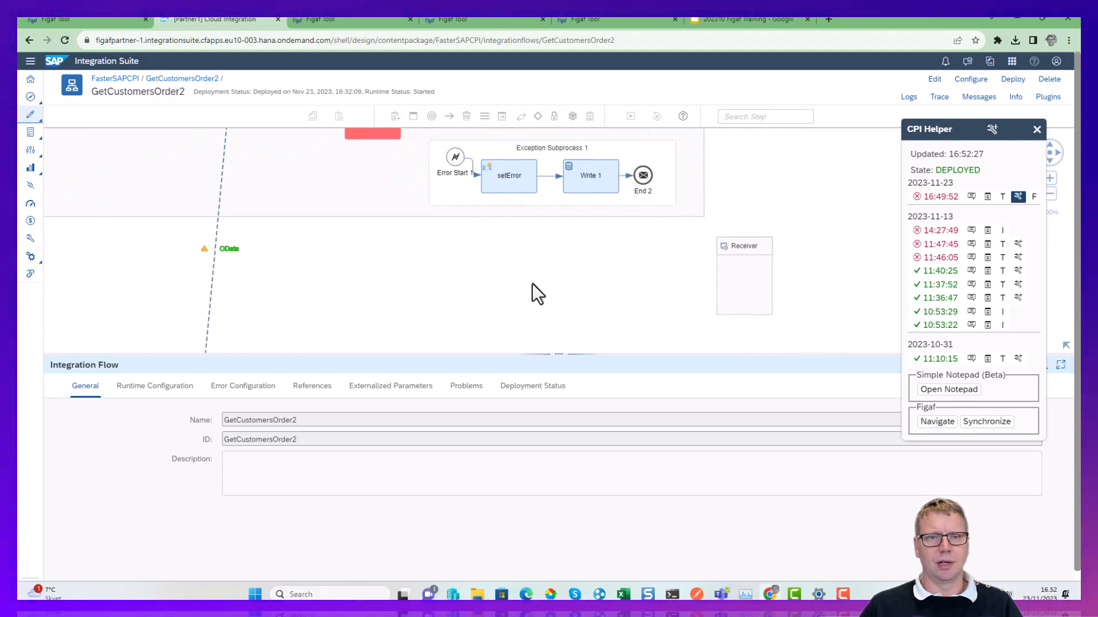
Inspect the traced content before the JSON to XML Converter 1 step and the message body before the Run set header step.
click(546, 335)
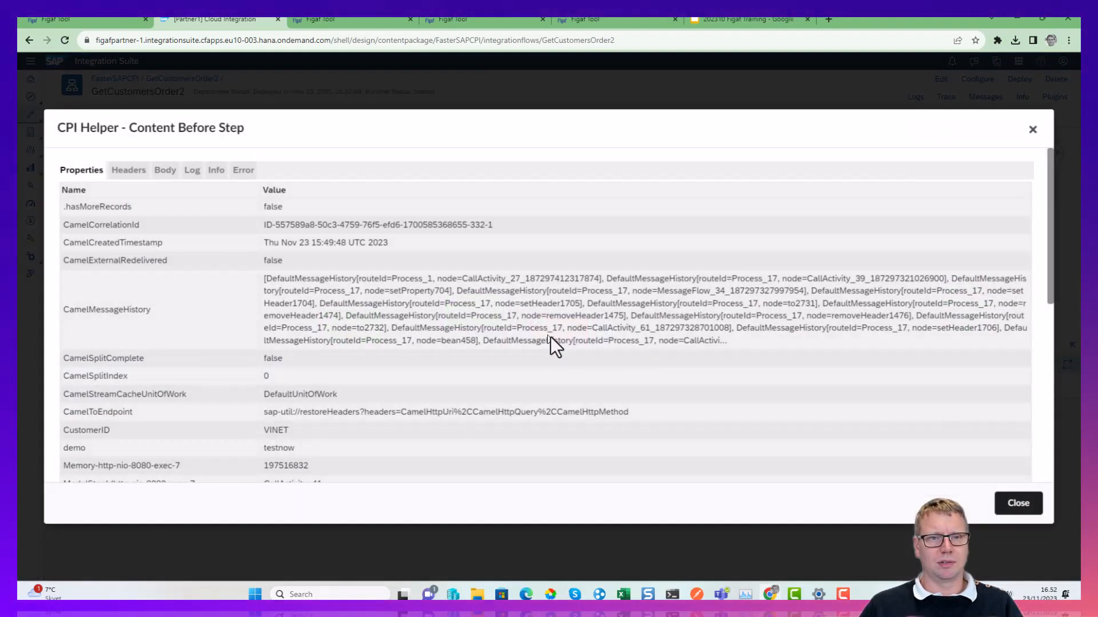
click(1009, 498)
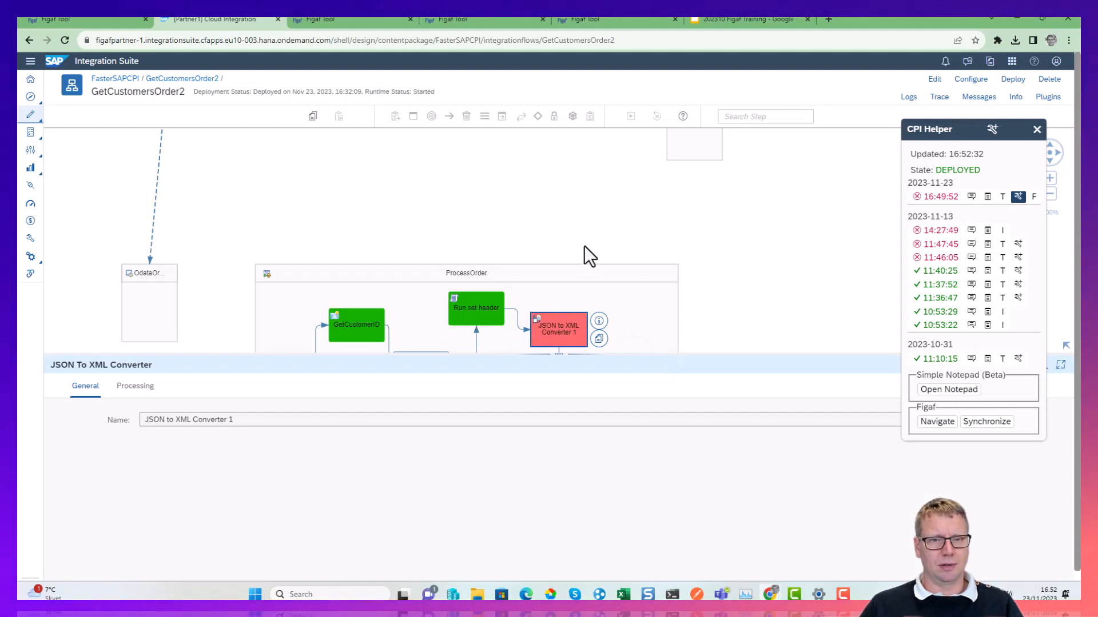
click(615, 154)
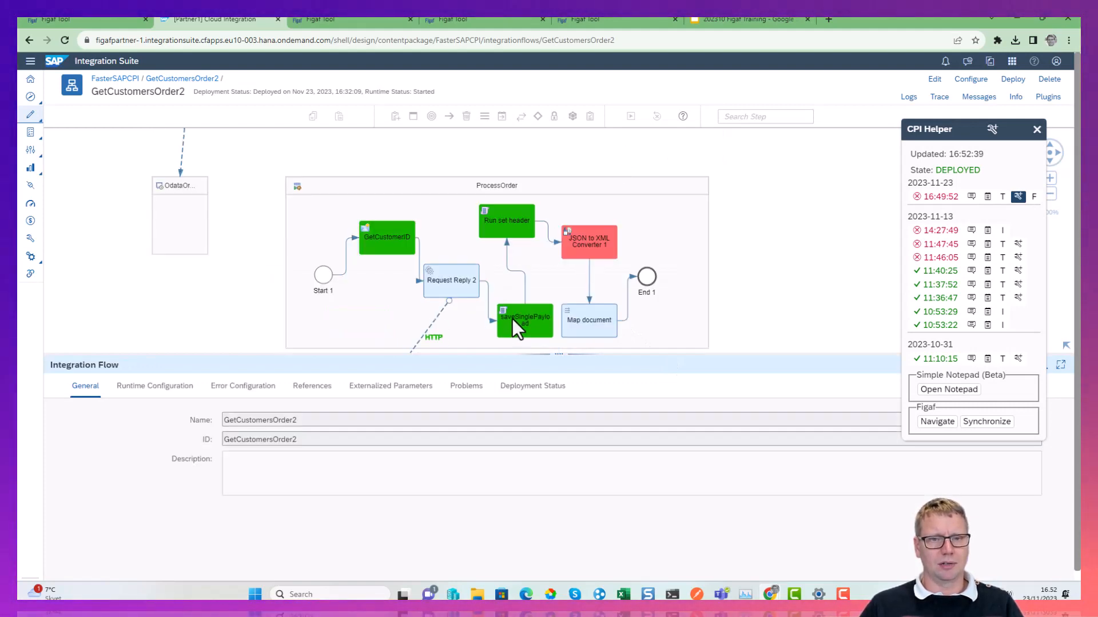
click(495, 210)
click(165, 169)
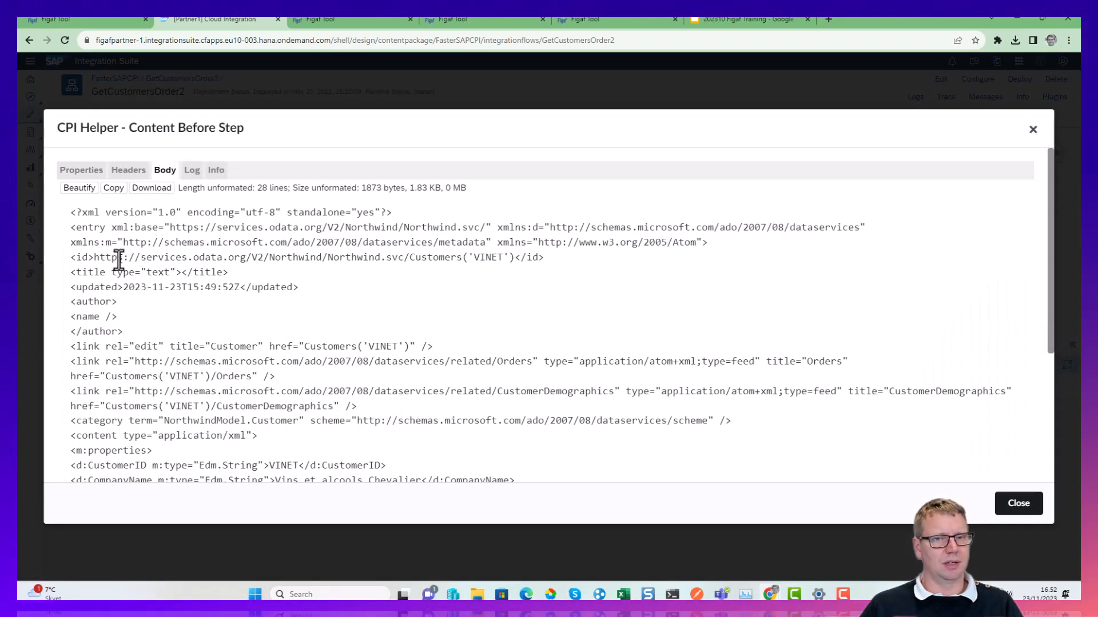
key(Escape)
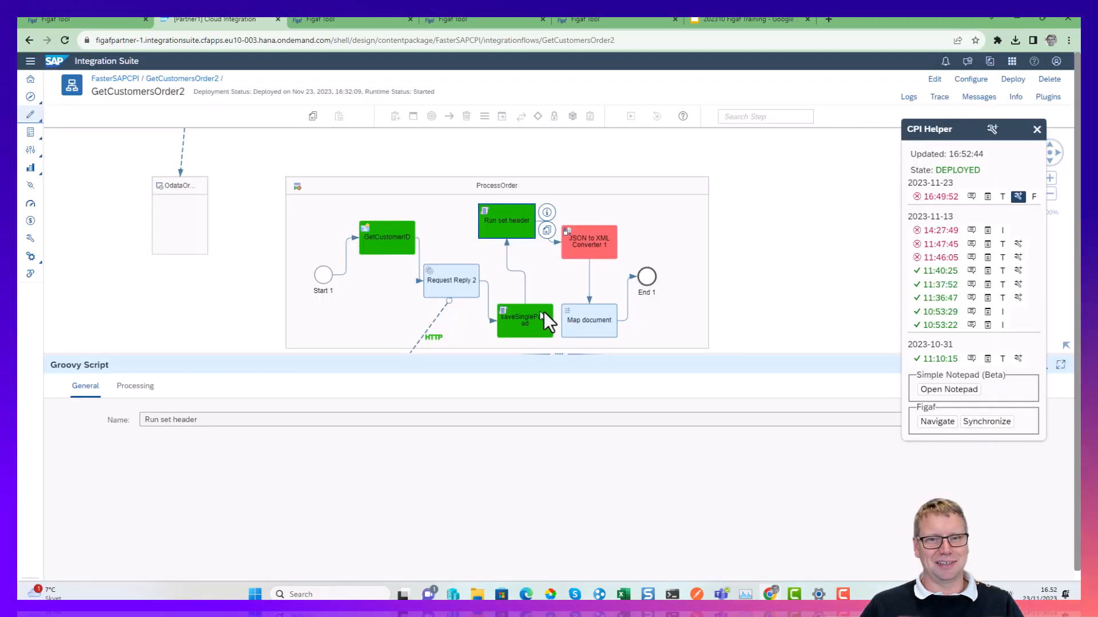
click(591, 240)
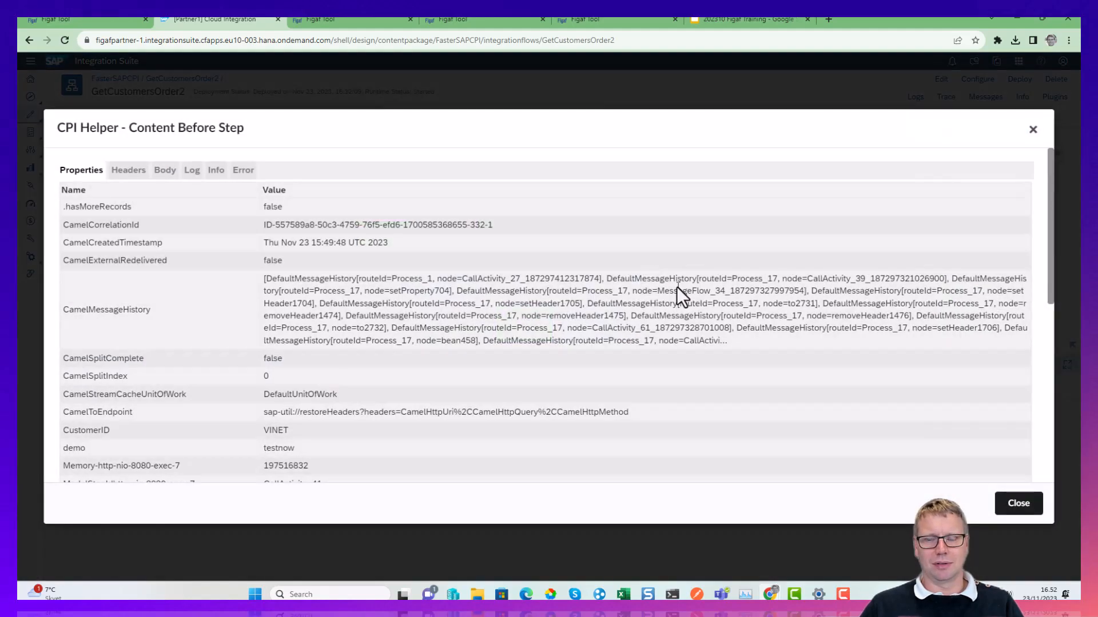
key(Escape)
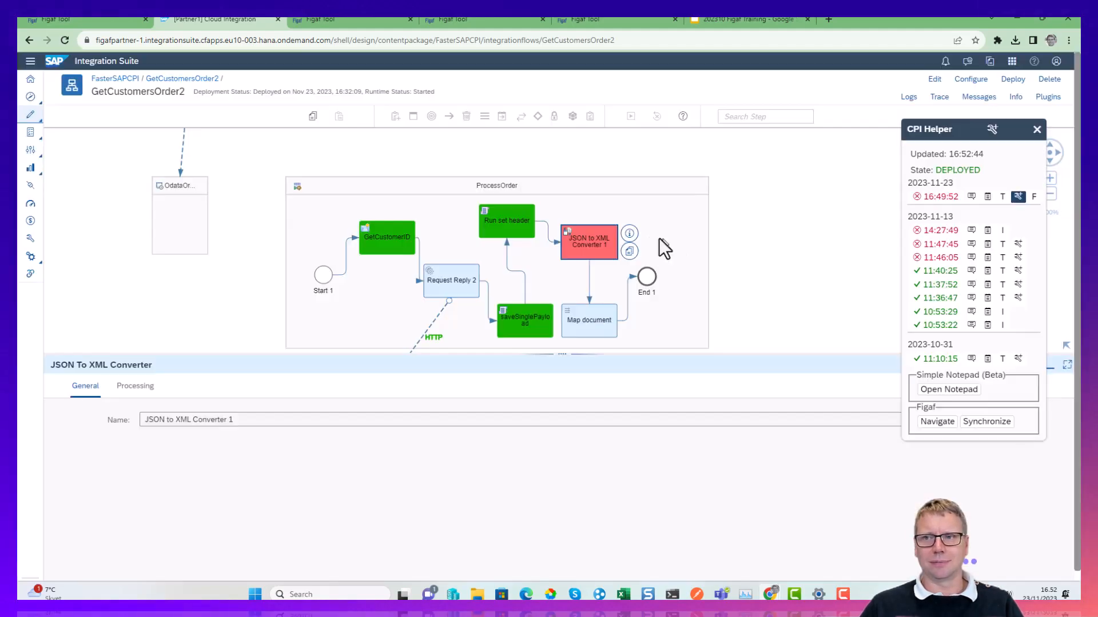
Start recording the 16:49:52 GetCustomersOrder2 message in Figaf and title the new test suite "Demo GetFaster".
click(1033, 198)
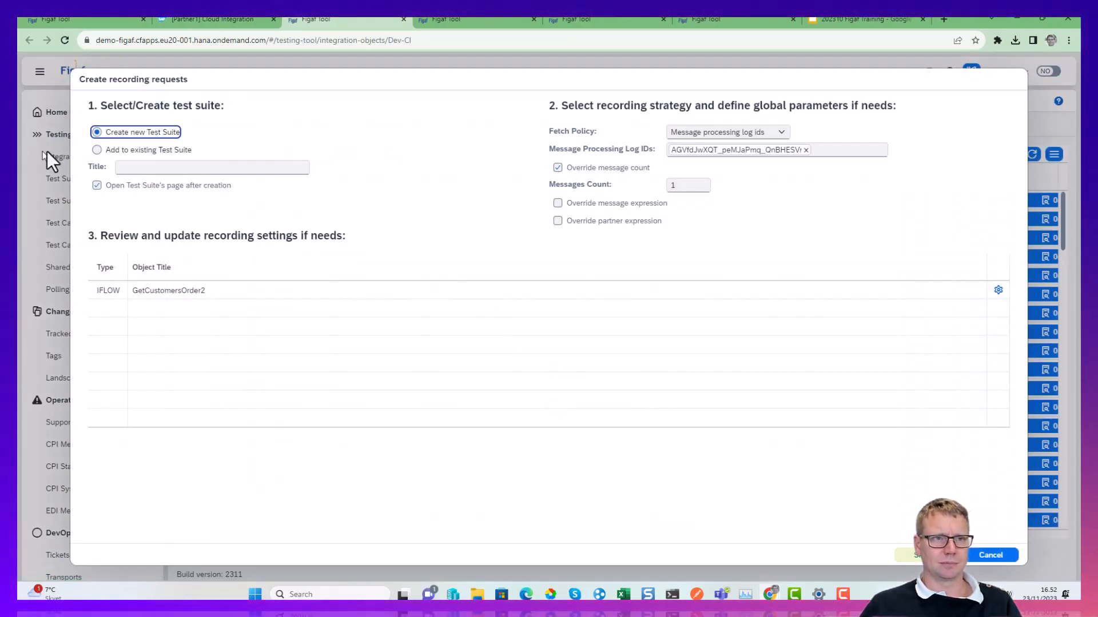
click(158, 167)
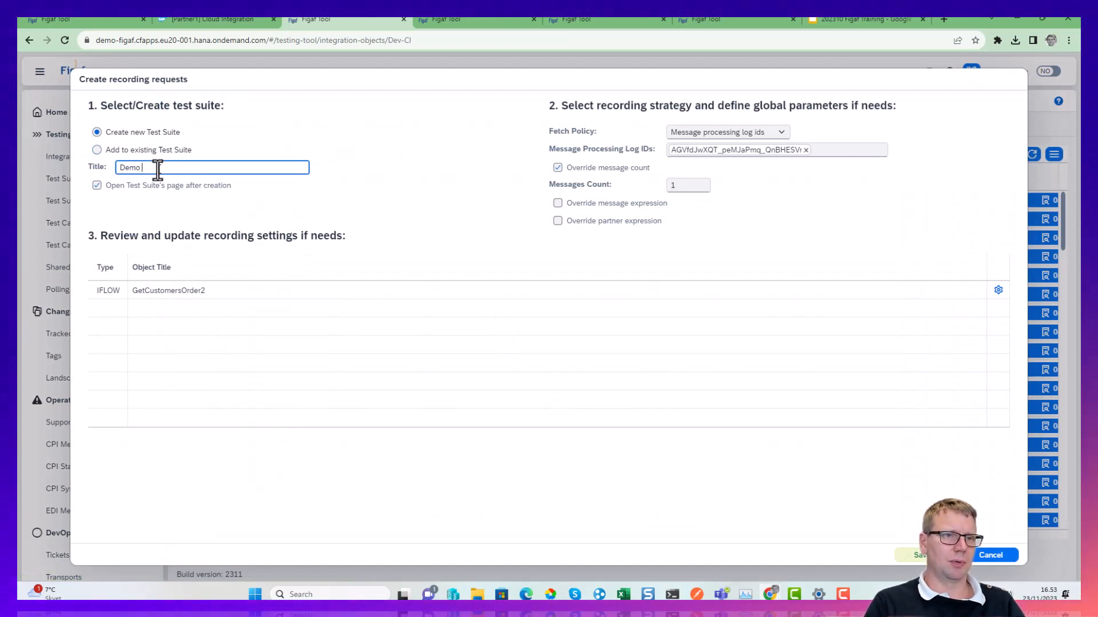
key(BackSpace)
text(etFaster)
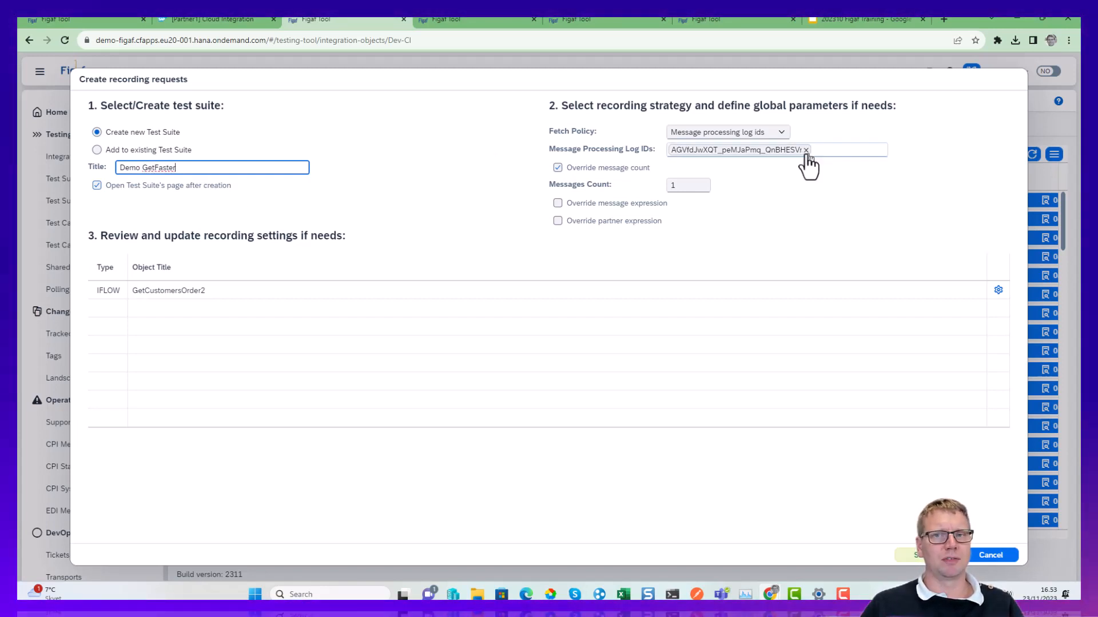
Create the recording request with the Message processing log ids fetch policy and close the polling results.
click(781, 135)
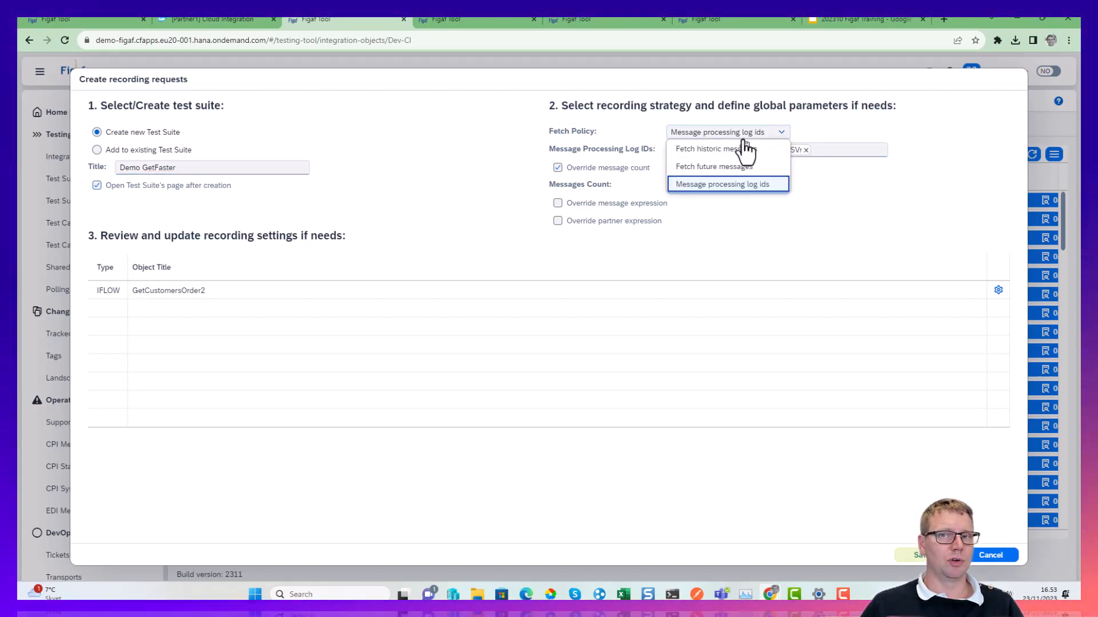
click(771, 186)
click(906, 556)
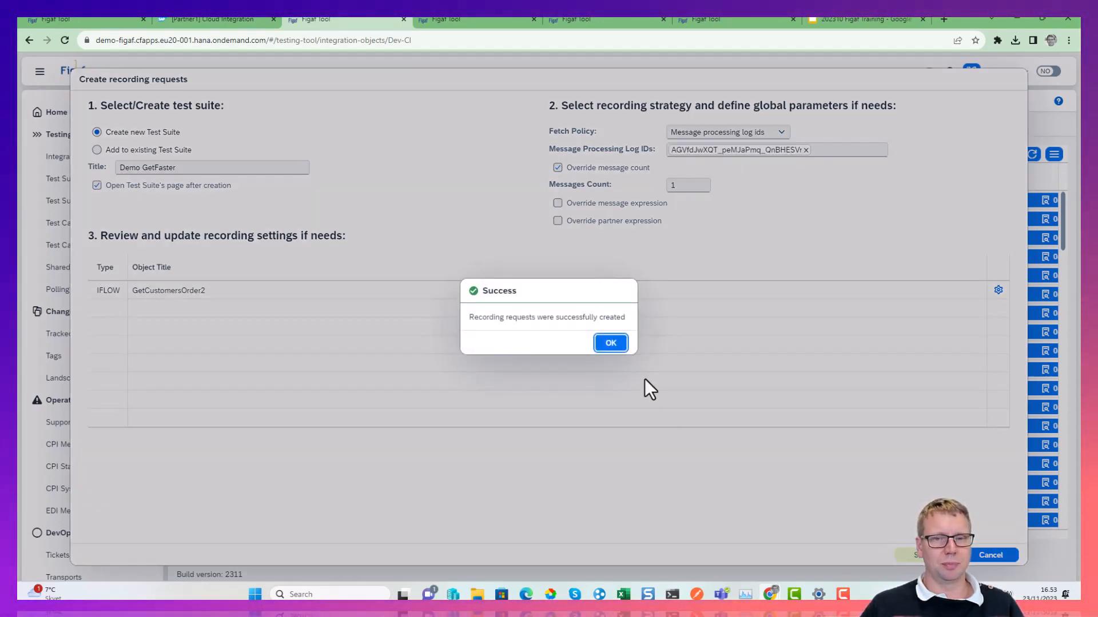
click(611, 344)
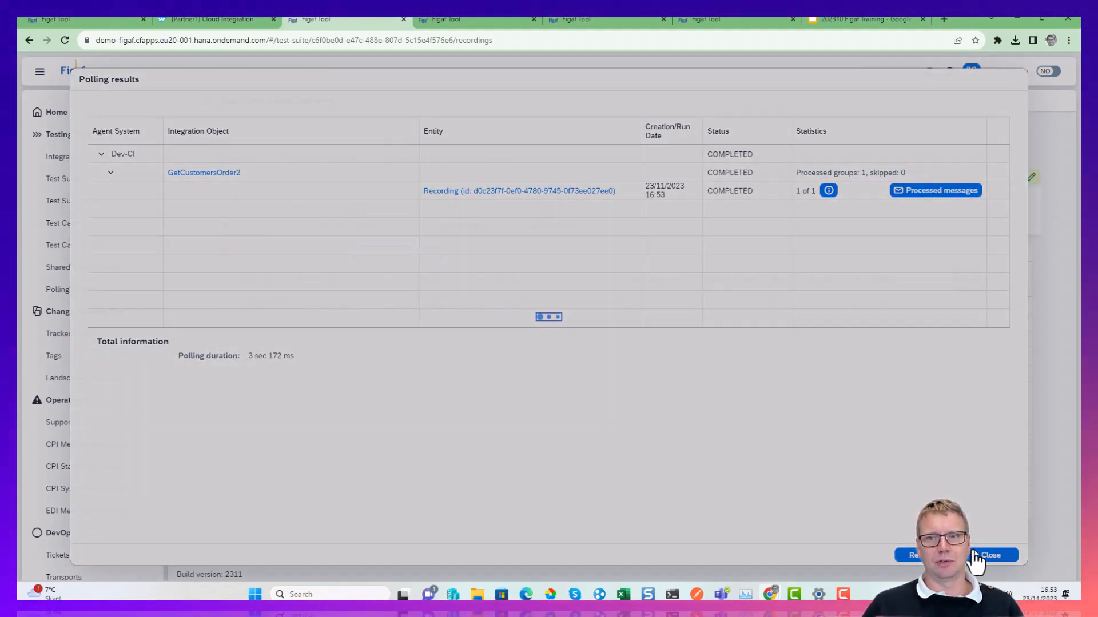
click(974, 554)
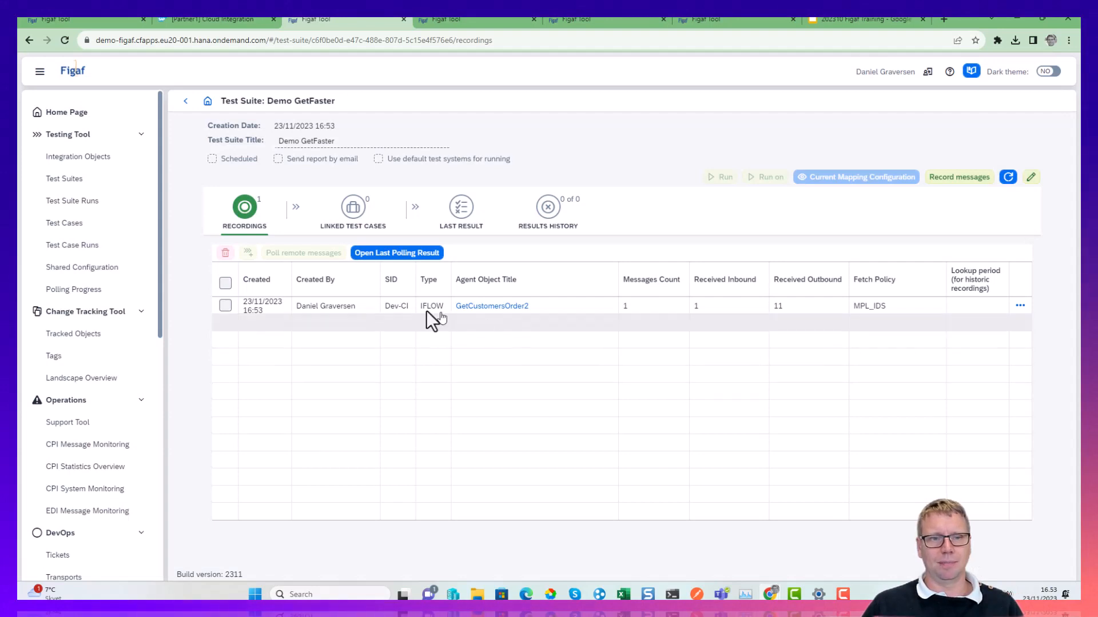
View the recorded messages of the GetCustomersOrder2 recording, including their split indexes, and return to the test suite.
click(224, 308)
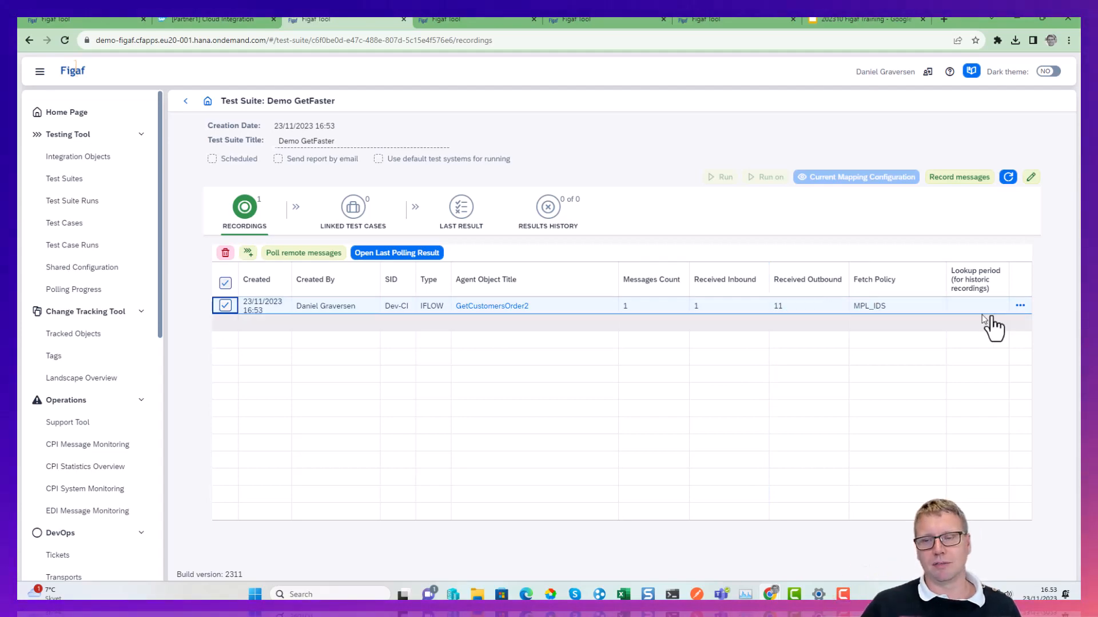
click(1020, 305)
click(983, 321)
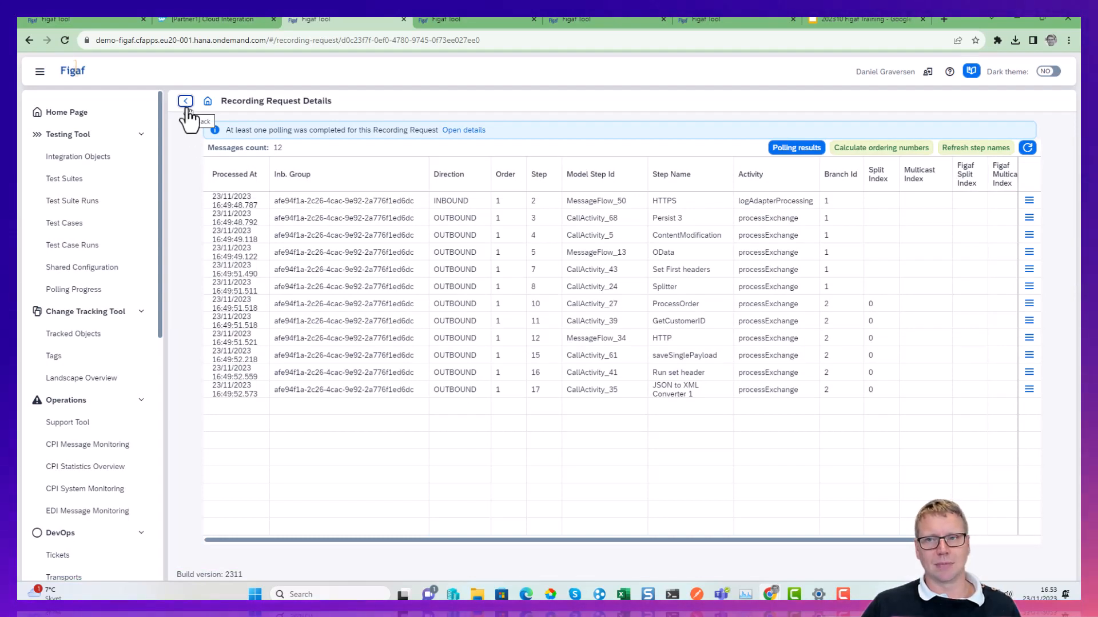
triple_click(884, 314)
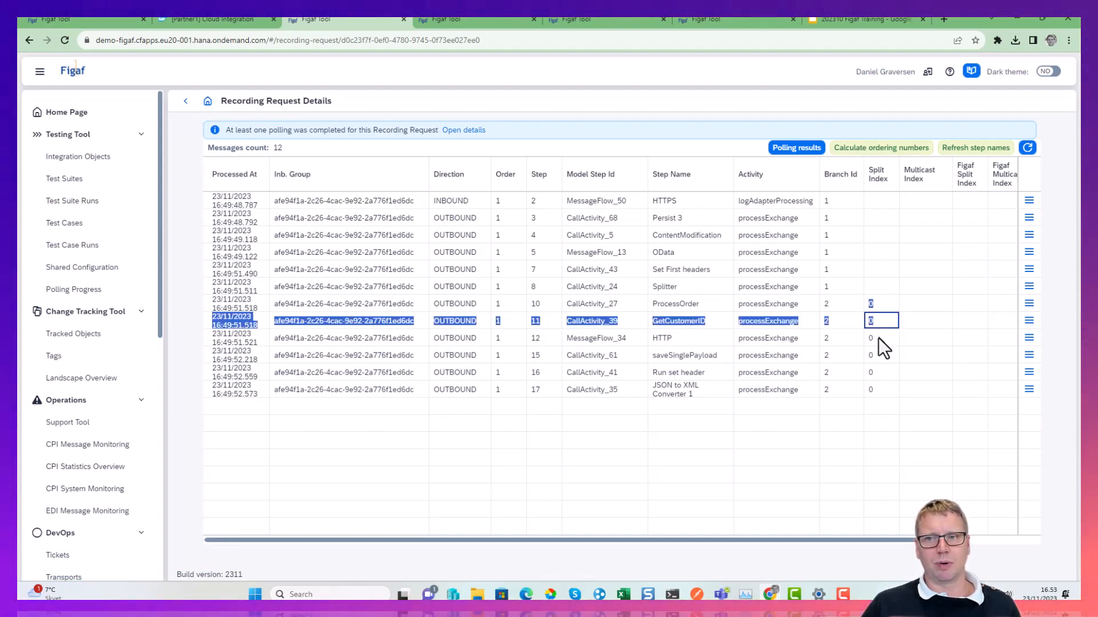
click(185, 101)
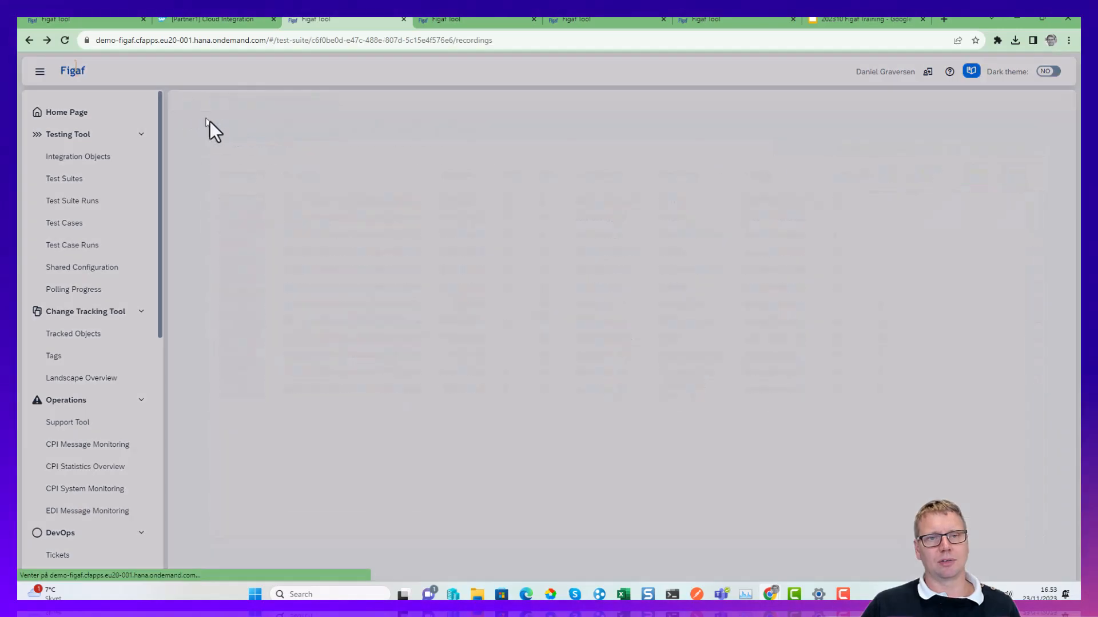
Create a regression test case from the GetCustomersOrder2 recording, requesting the missing object license for the iflow on Dev-CI.
click(225, 306)
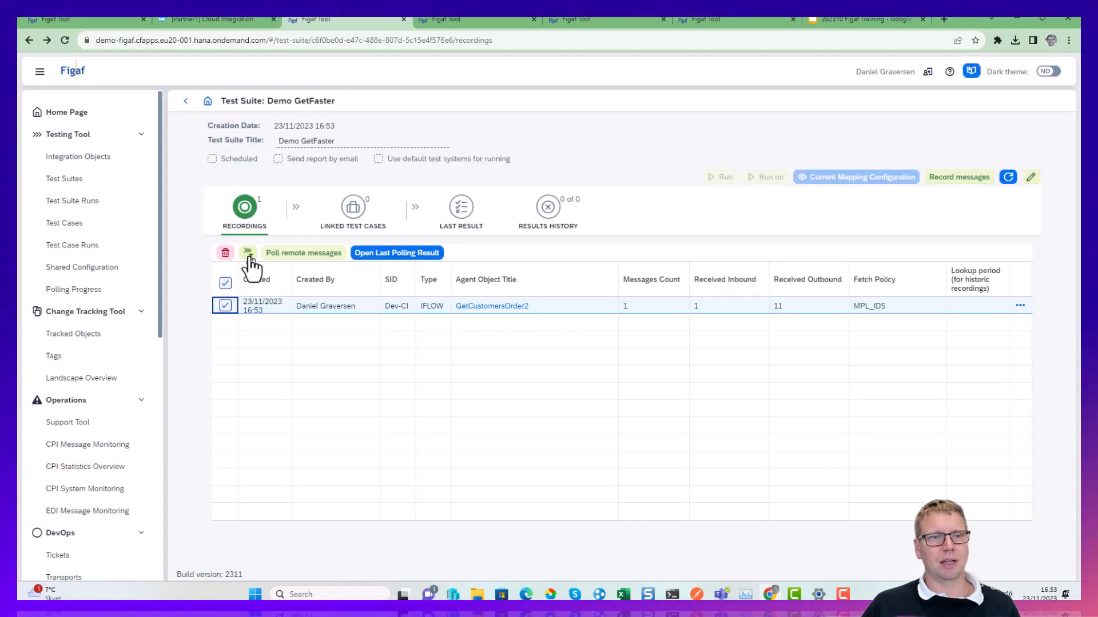
click(247, 253)
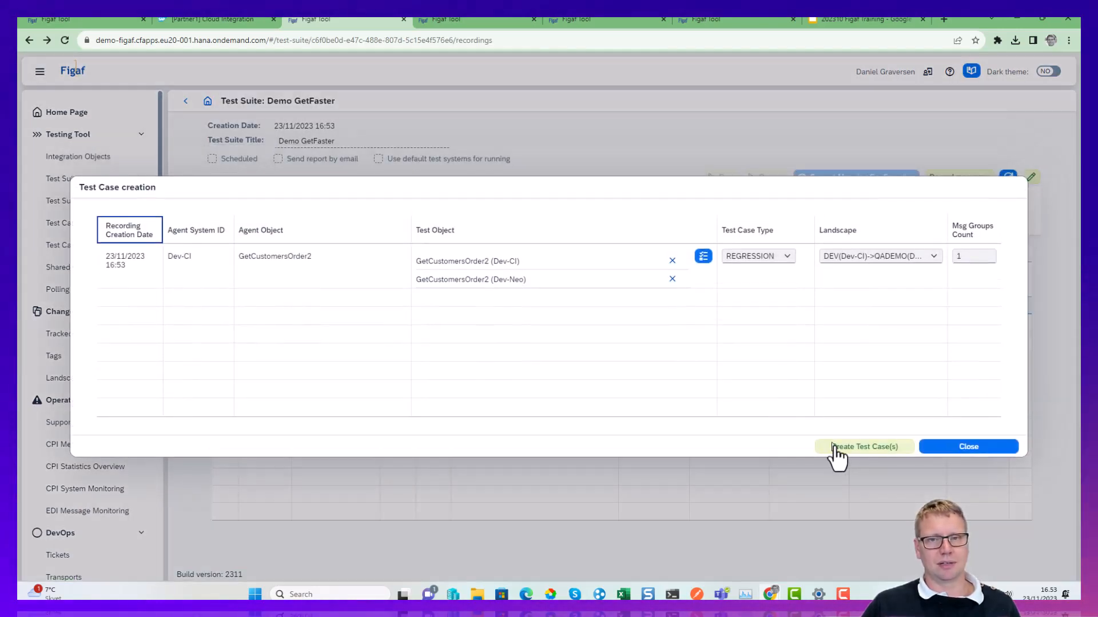
click(852, 448)
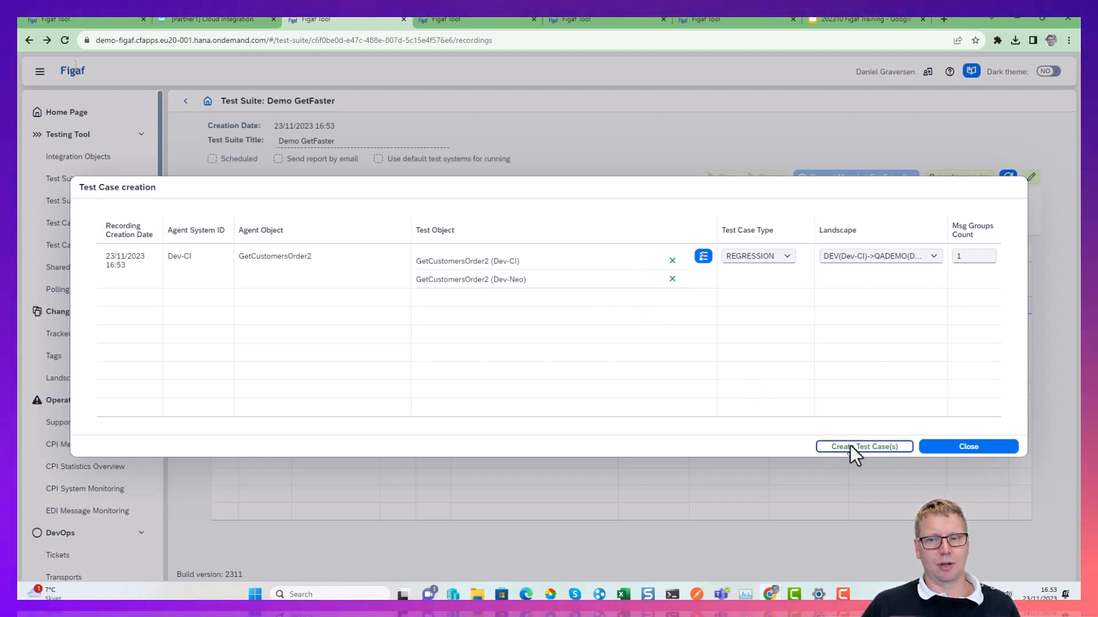
click(558, 350)
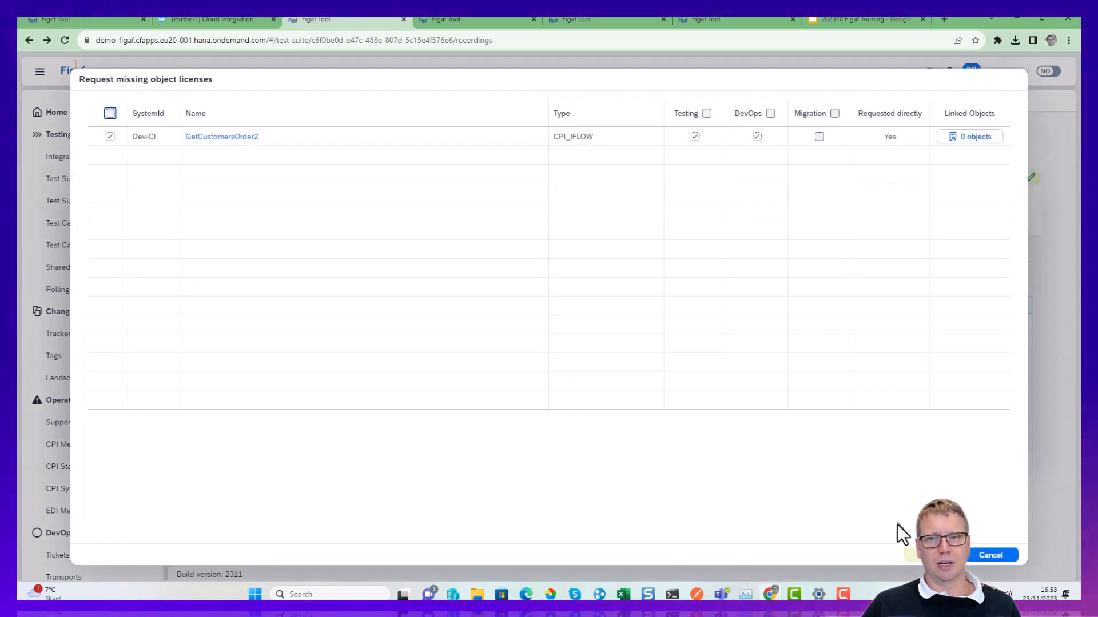
click(906, 553)
click(575, 348)
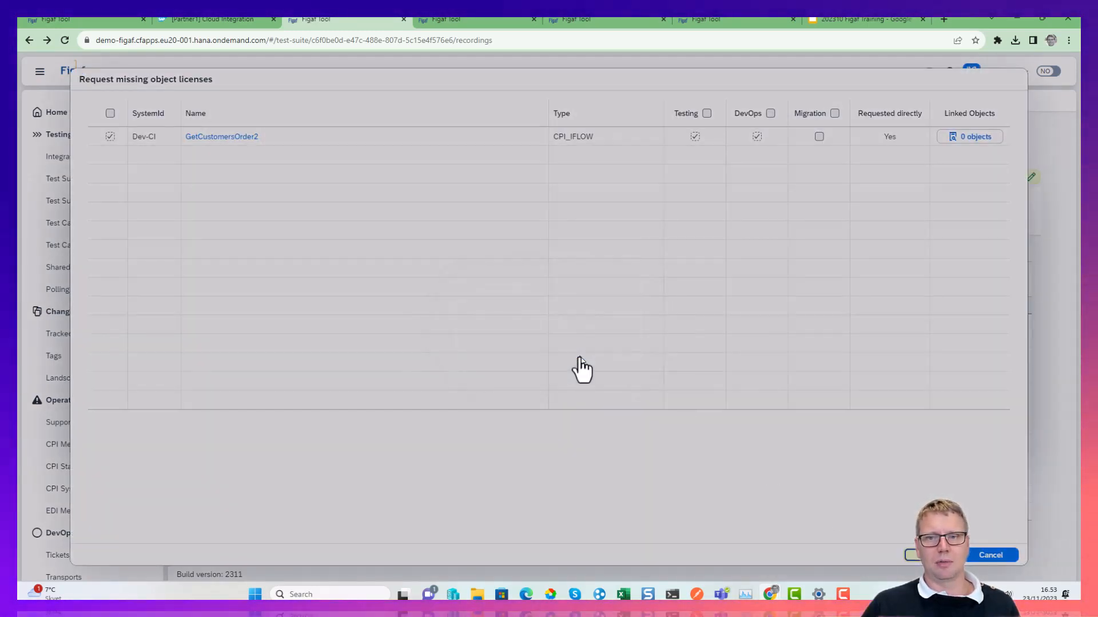
click(609, 345)
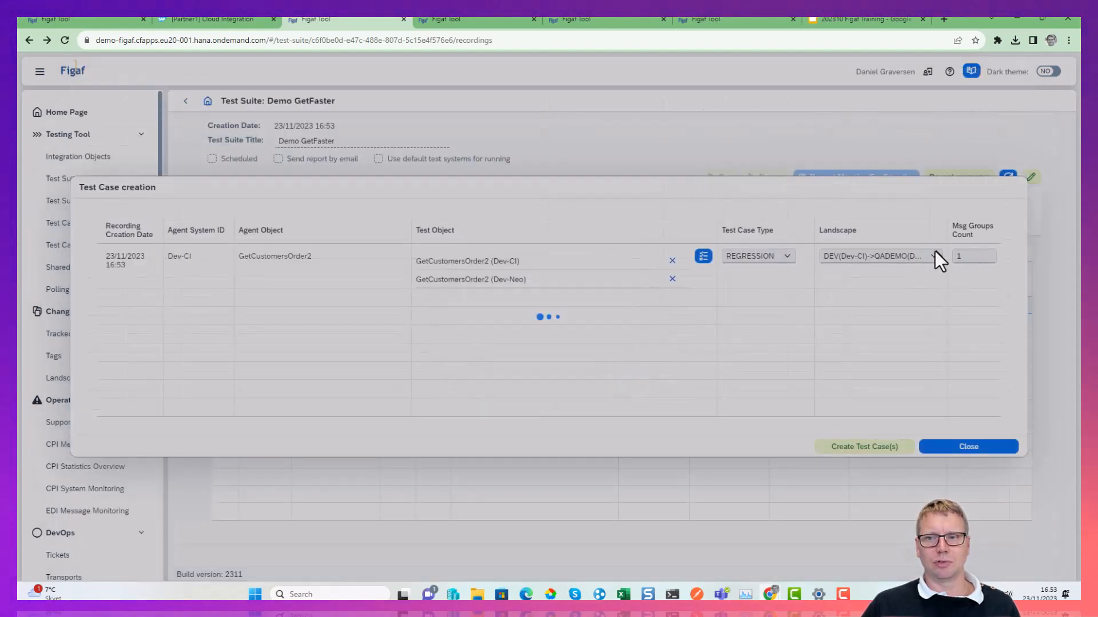
click(621, 350)
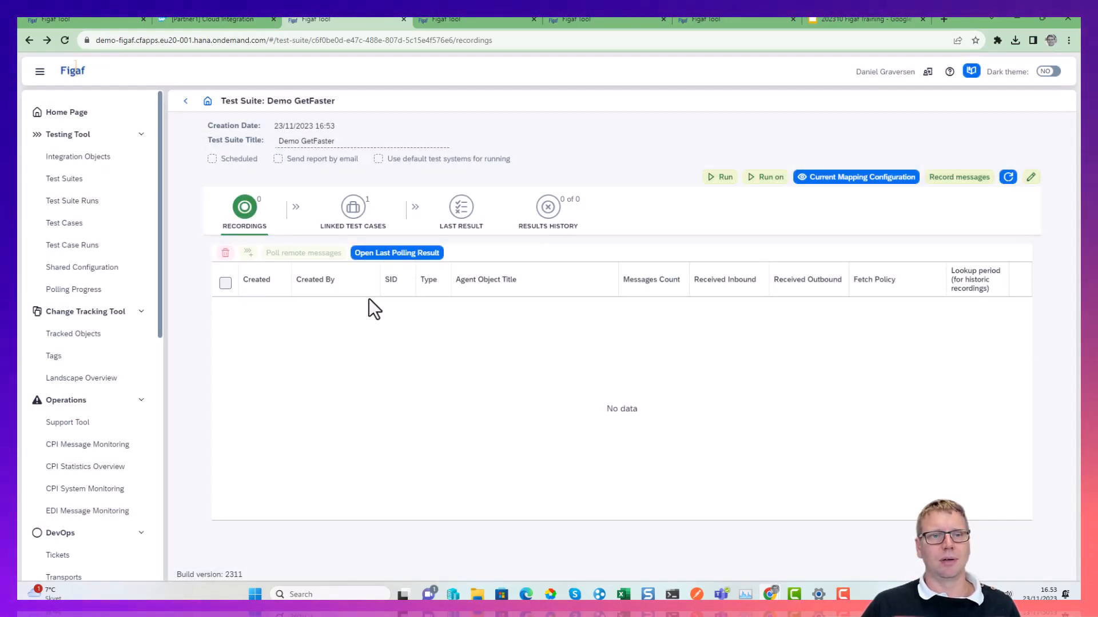
Check the linked test cases, run the Demo GetFaster test suite, and open its last result.
click(364, 221)
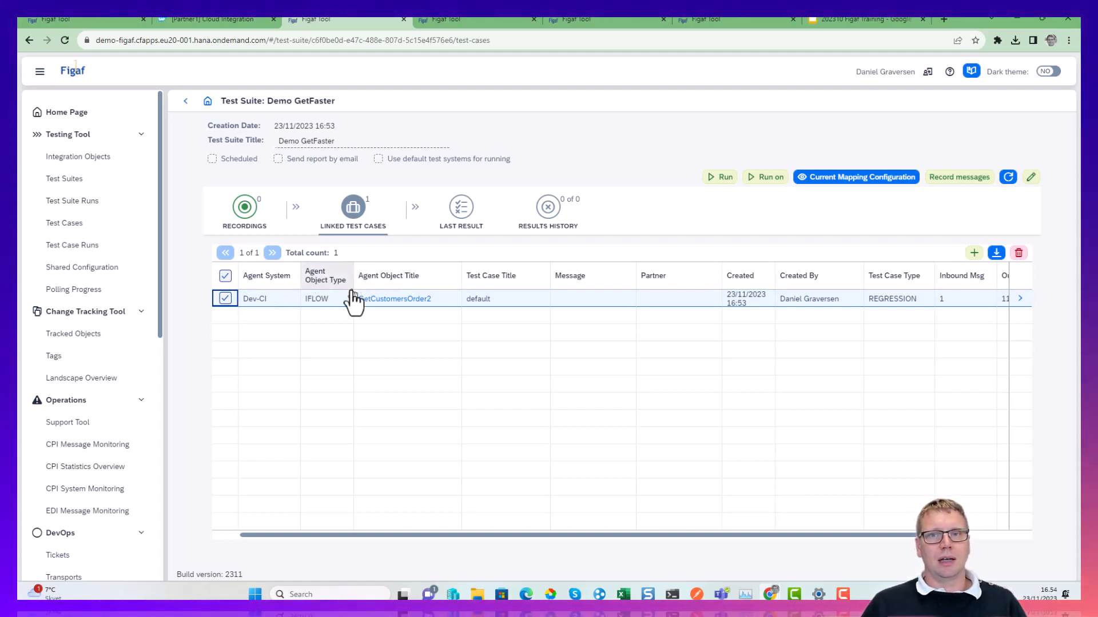
click(708, 179)
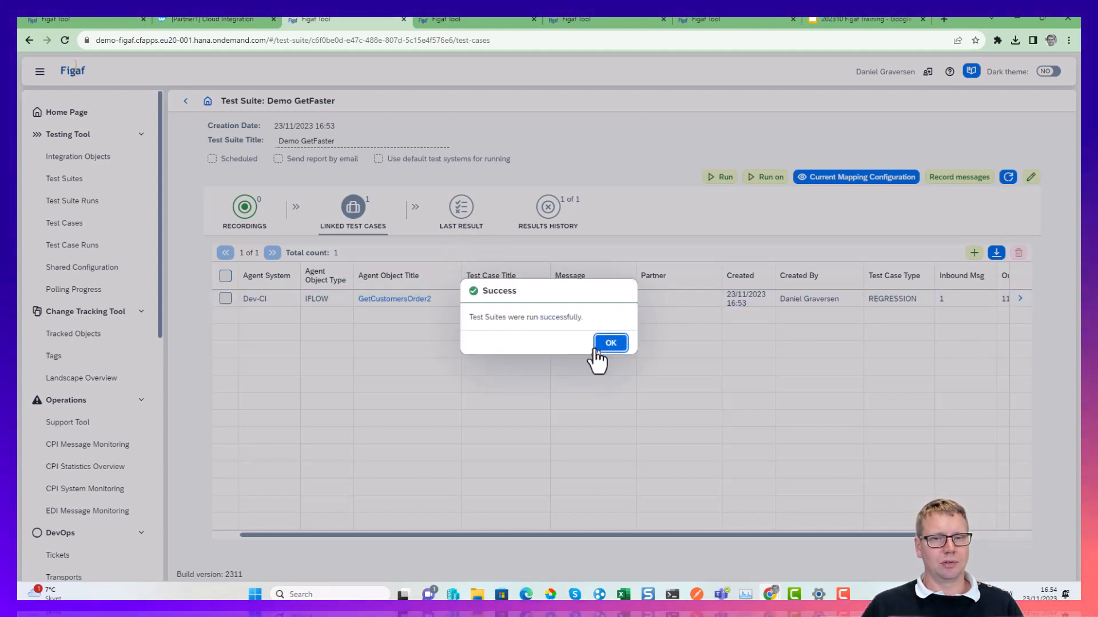
click(595, 343)
click(463, 213)
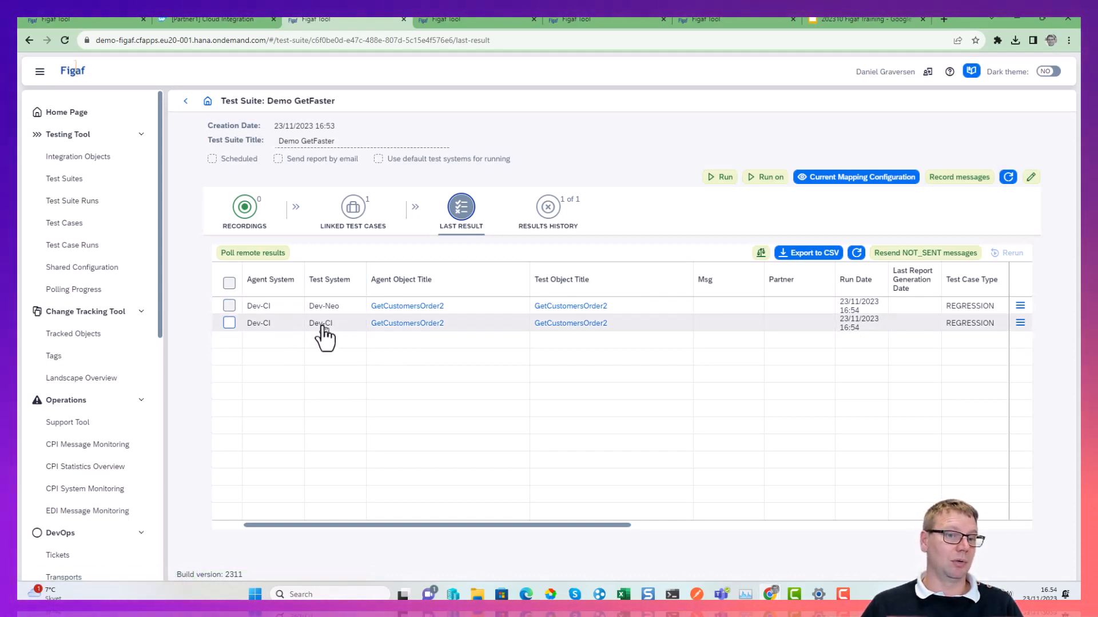
click(1020, 324)
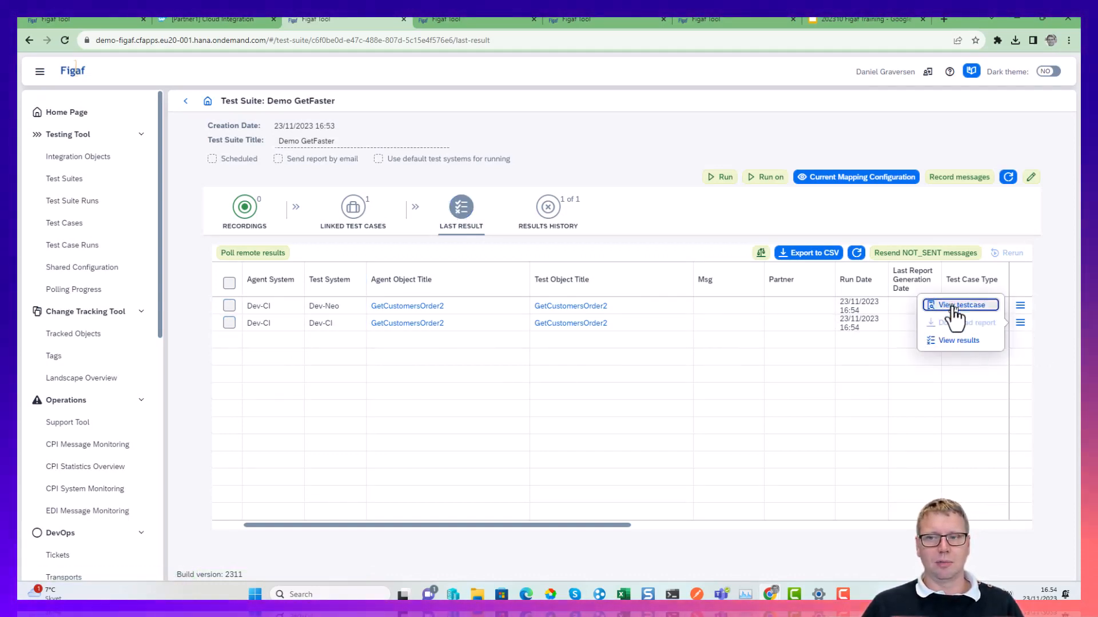
click(954, 309)
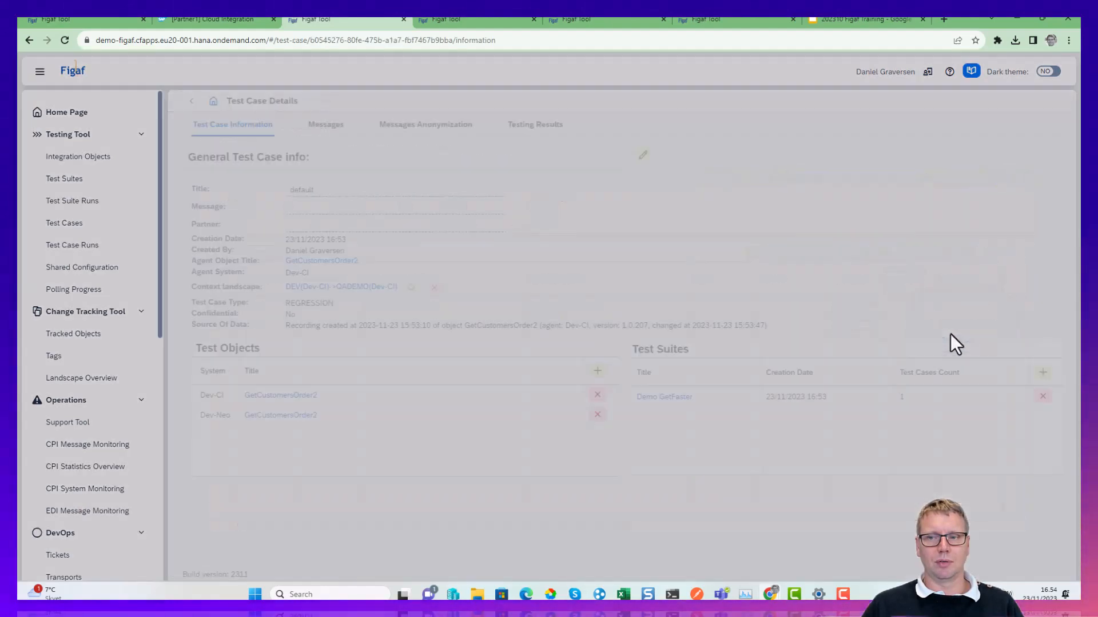
click(188, 101)
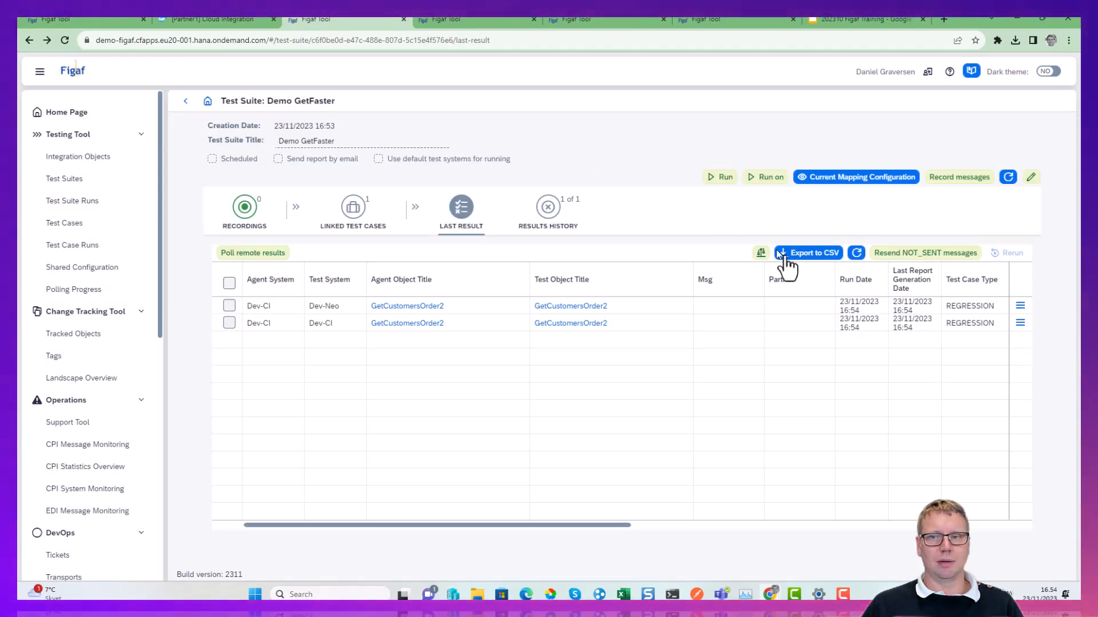
Open the Dev-CI test run's results, expand the message group, and show the differences for the saveSinglePayload step.
click(1020, 323)
click(961, 340)
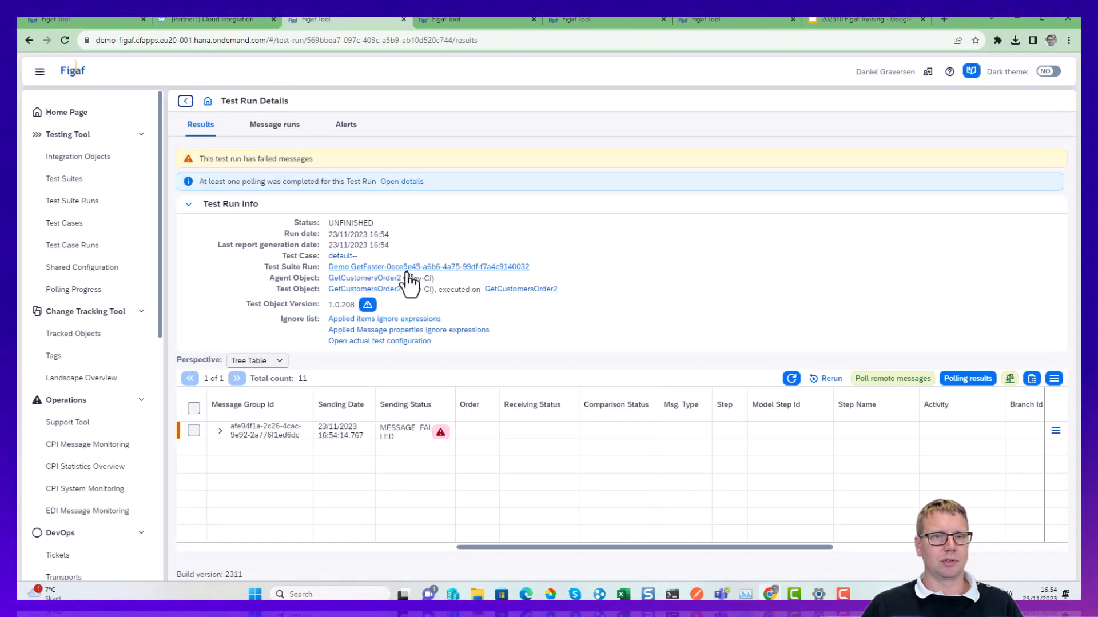
click(220, 431)
scroll(262, 434, down, 1)
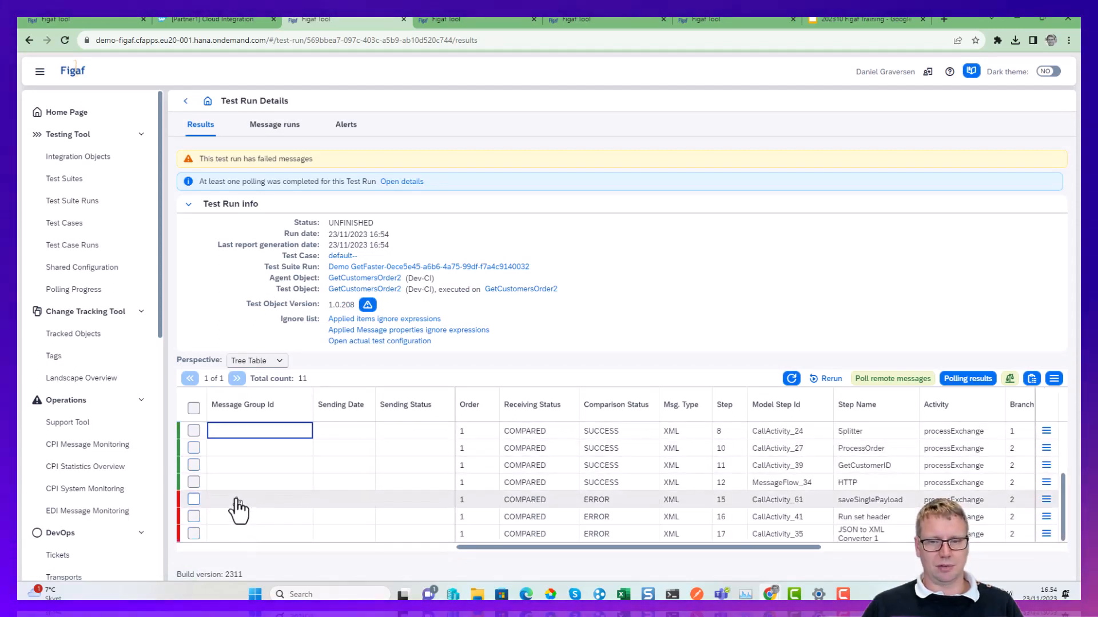
click(1053, 506)
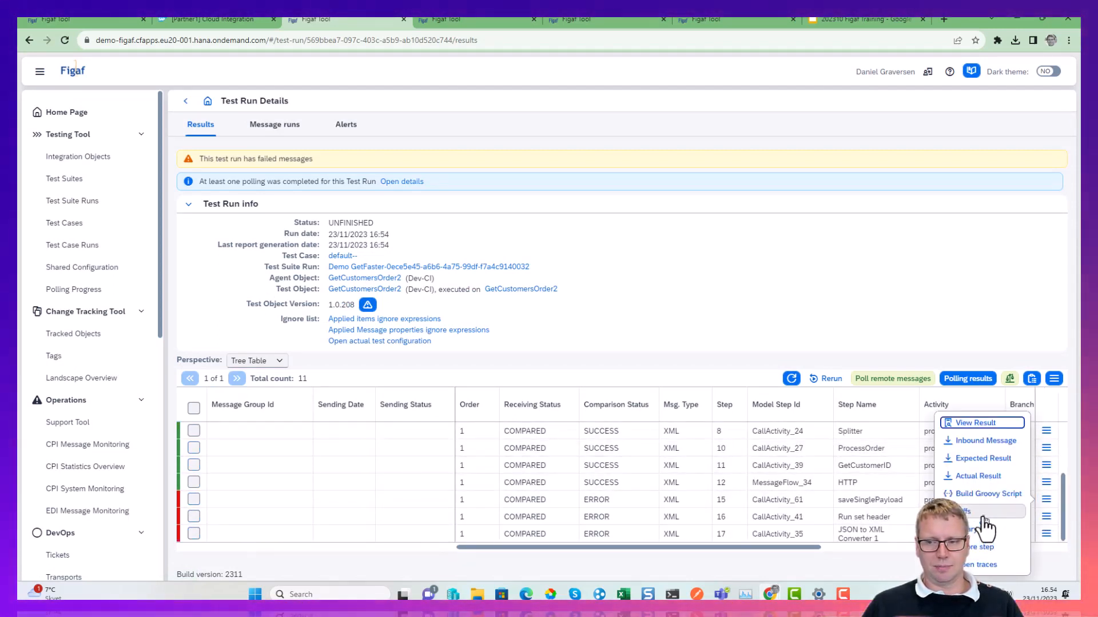
click(989, 493)
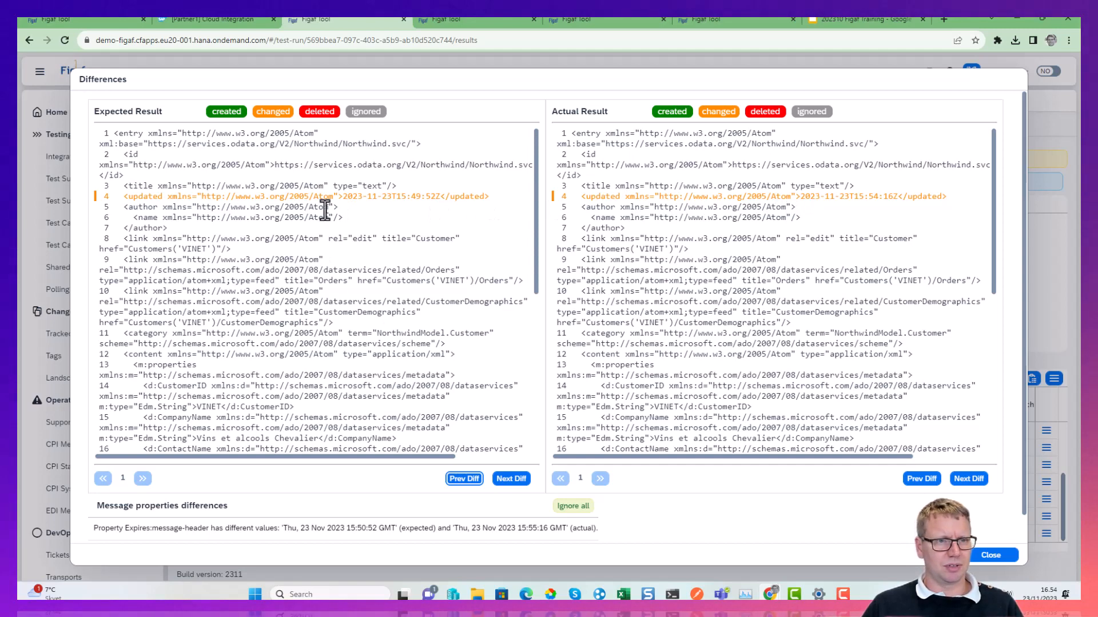
Add the entry/updated element and the Expires:message-header property to the ignore list, and close the differences.
click(287, 198)
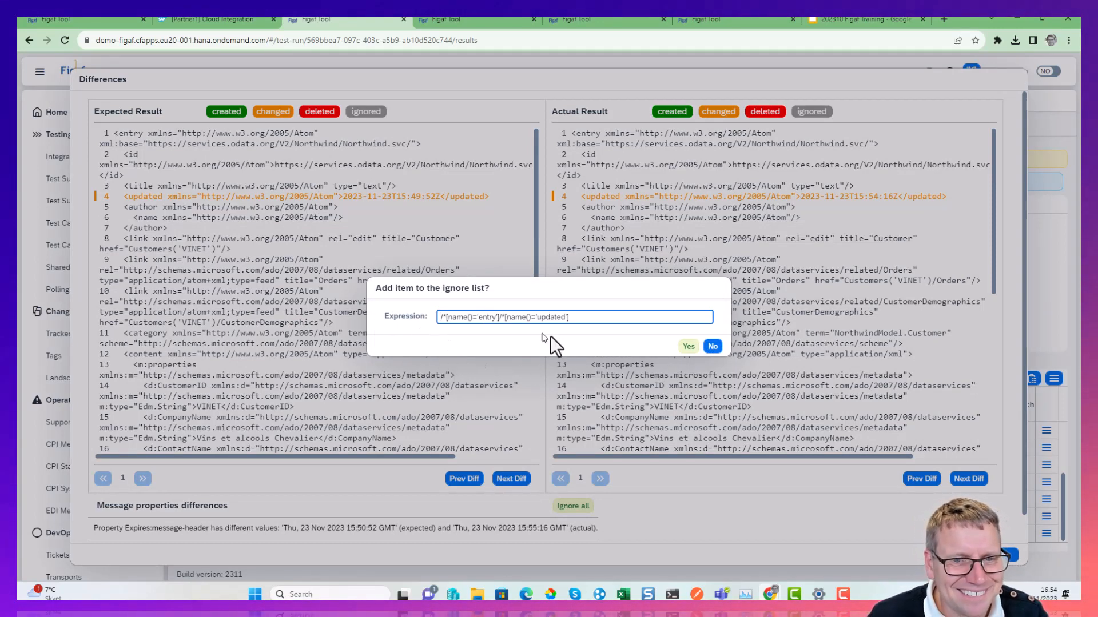
click(691, 349)
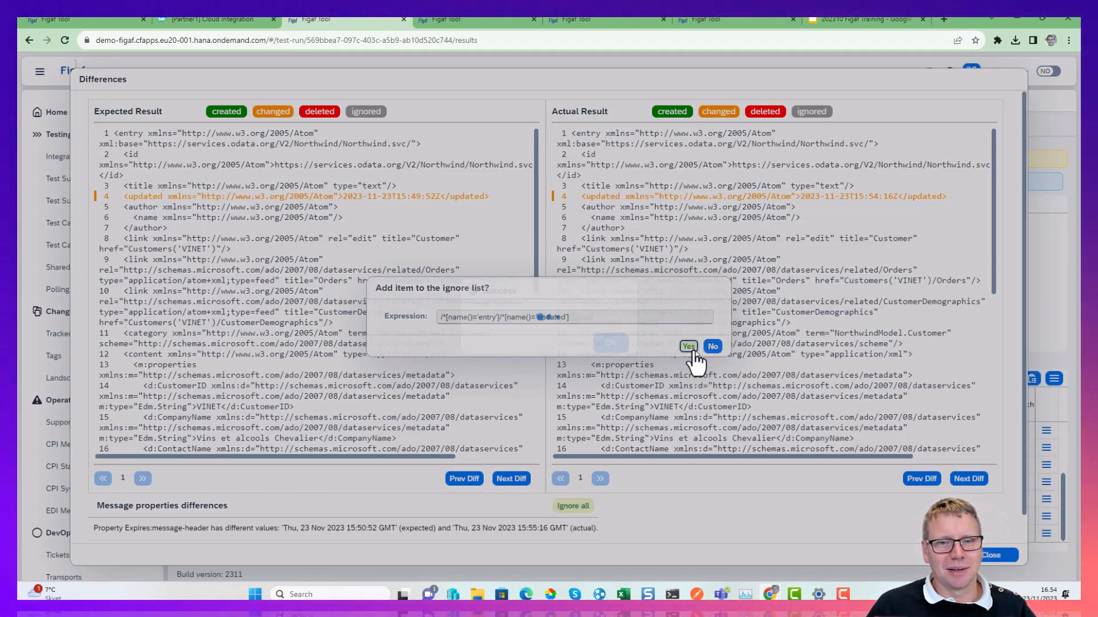
click(607, 345)
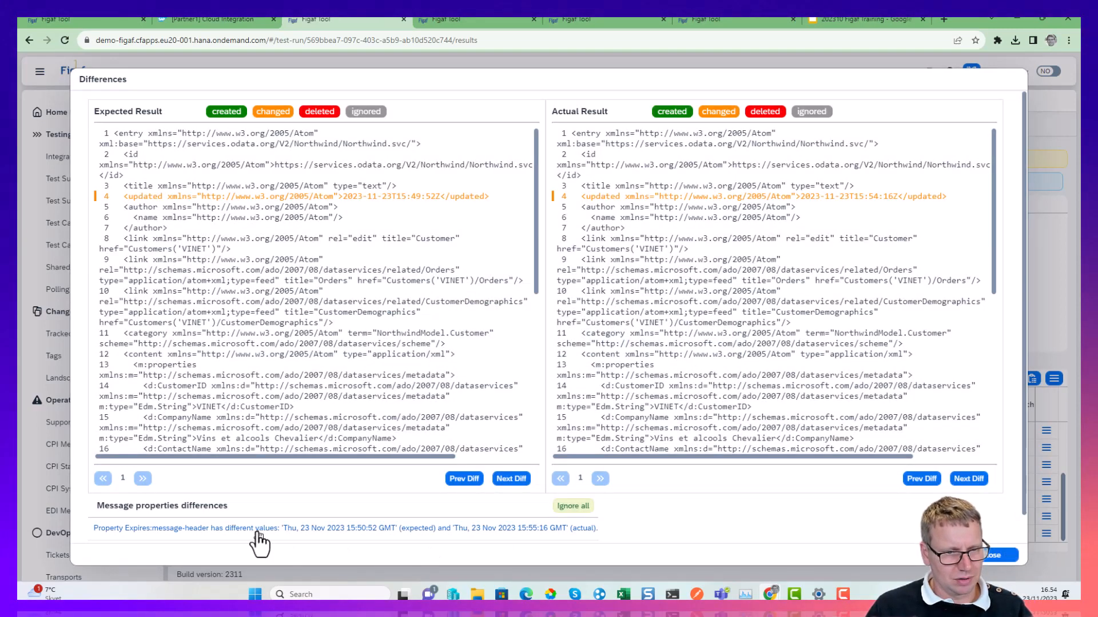
click(255, 535)
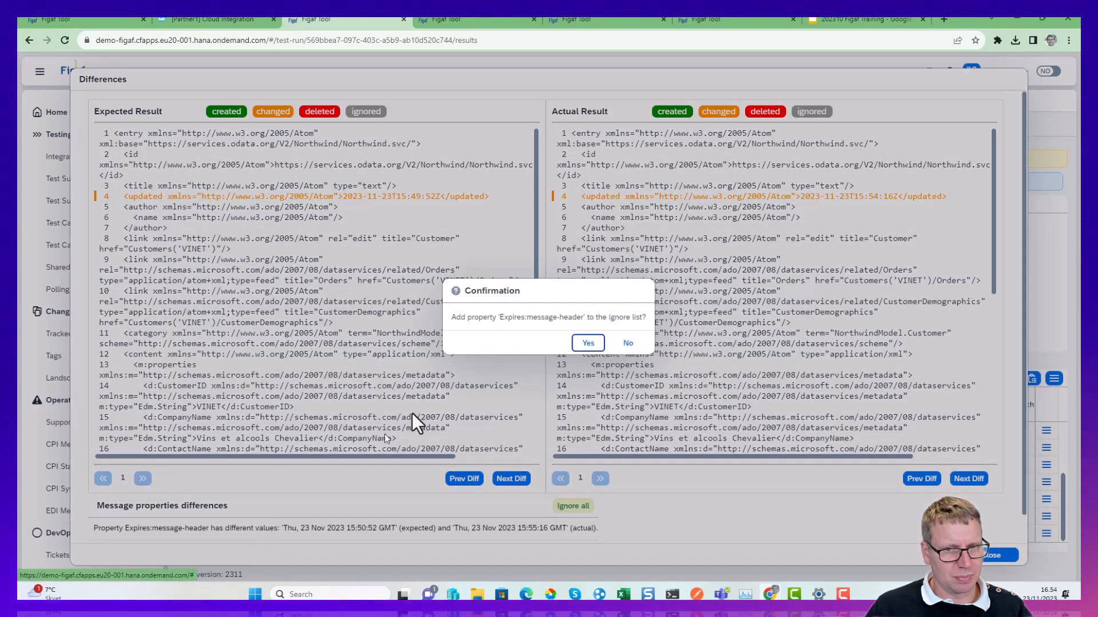
click(591, 348)
click(607, 343)
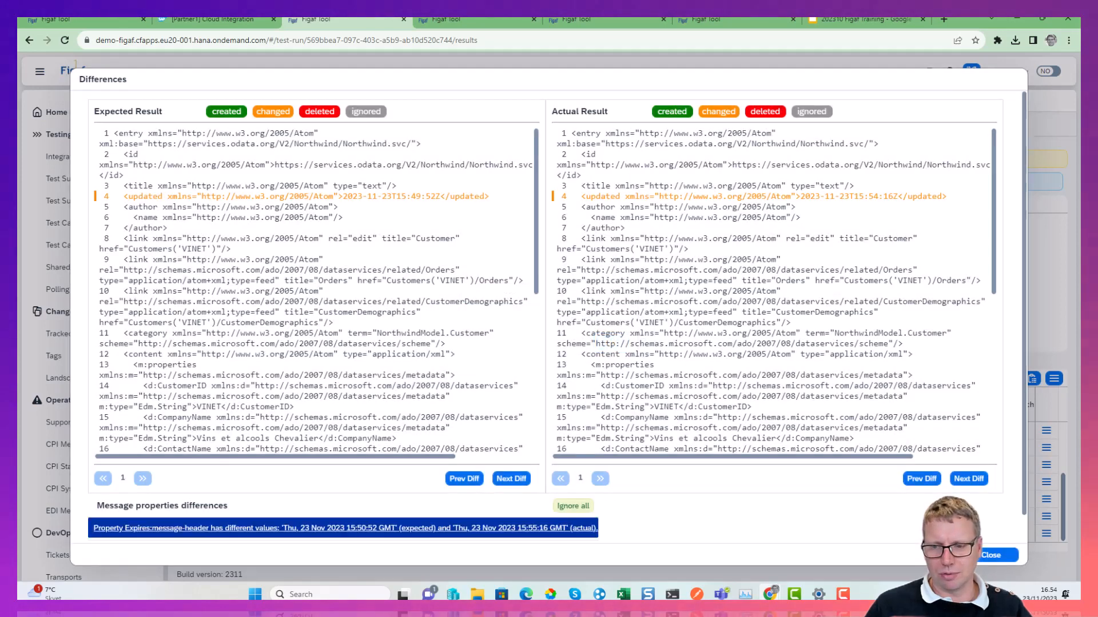
click(992, 561)
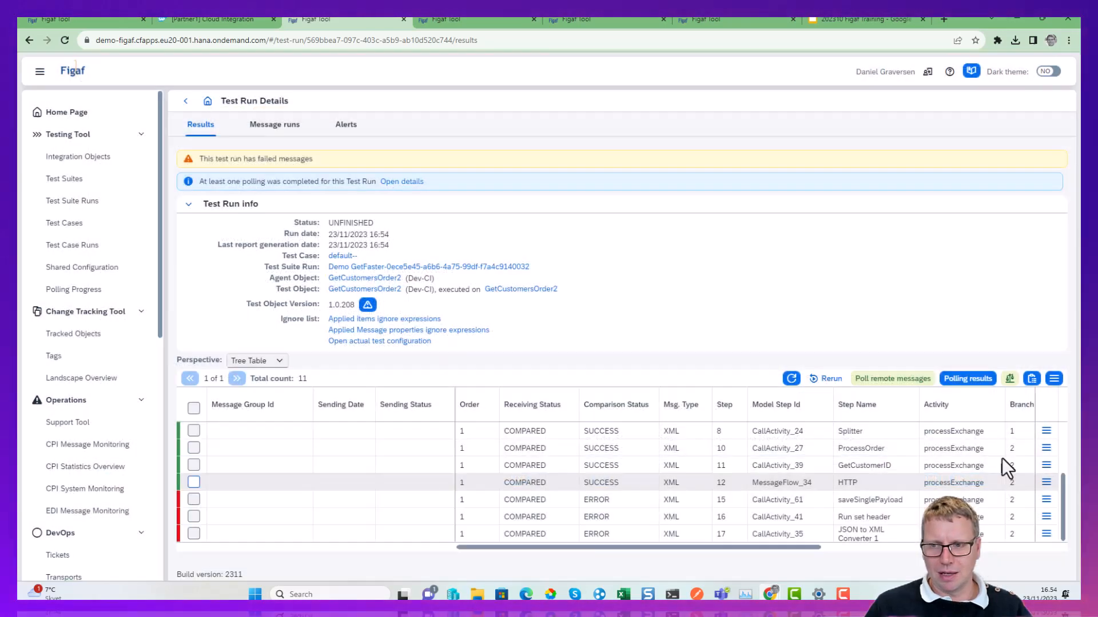
Compare the test run's messages again, skipping only the successful results, and refresh the results.
click(1010, 379)
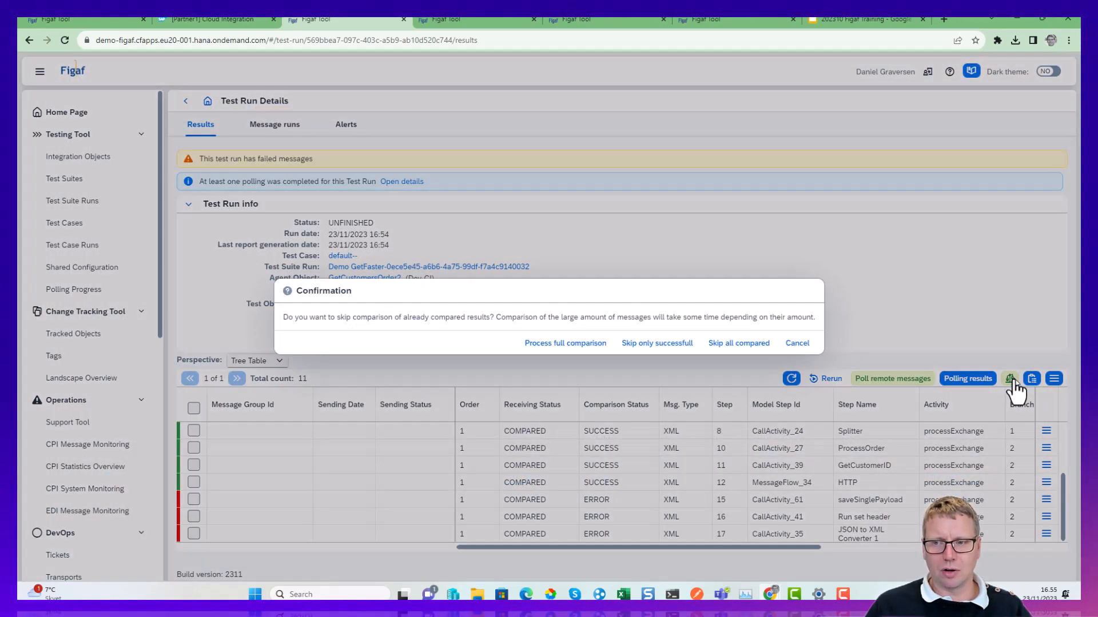
click(652, 345)
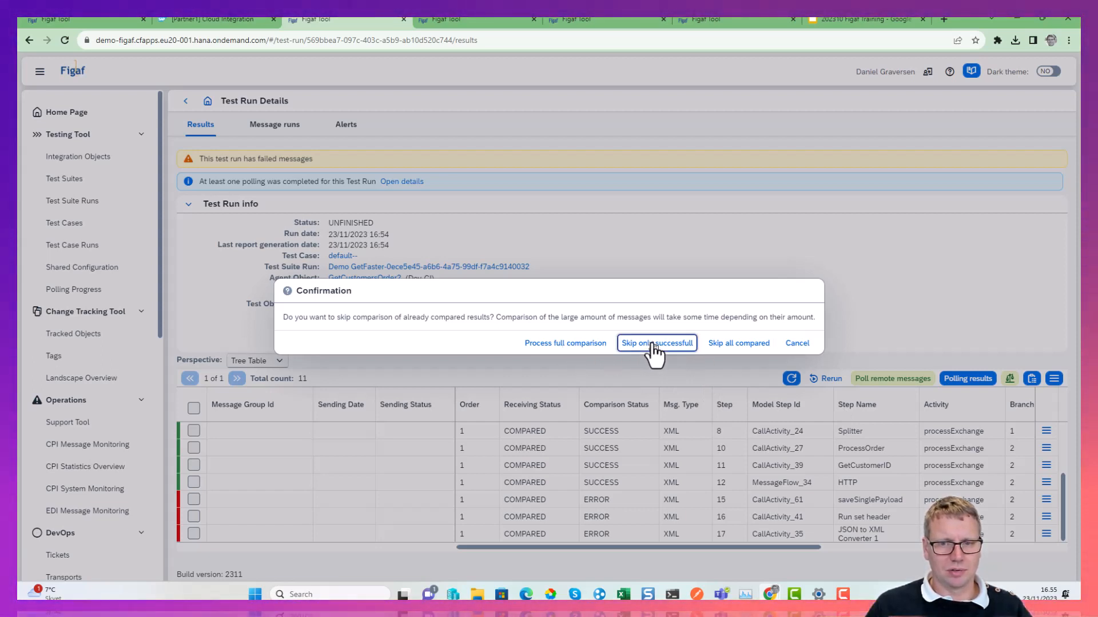
click(639, 343)
click(792, 379)
click(795, 379)
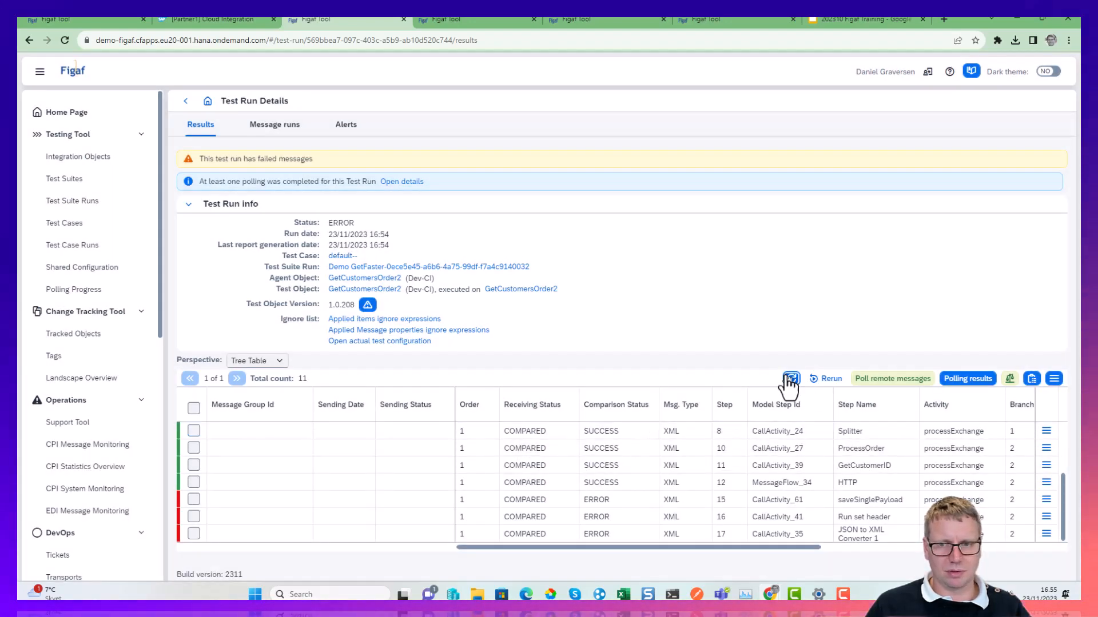
click(791, 380)
Show the differences for the JSON to XML Converter 1 step and add the Date:message-header property to the ignore list.
click(1046, 535)
click(960, 441)
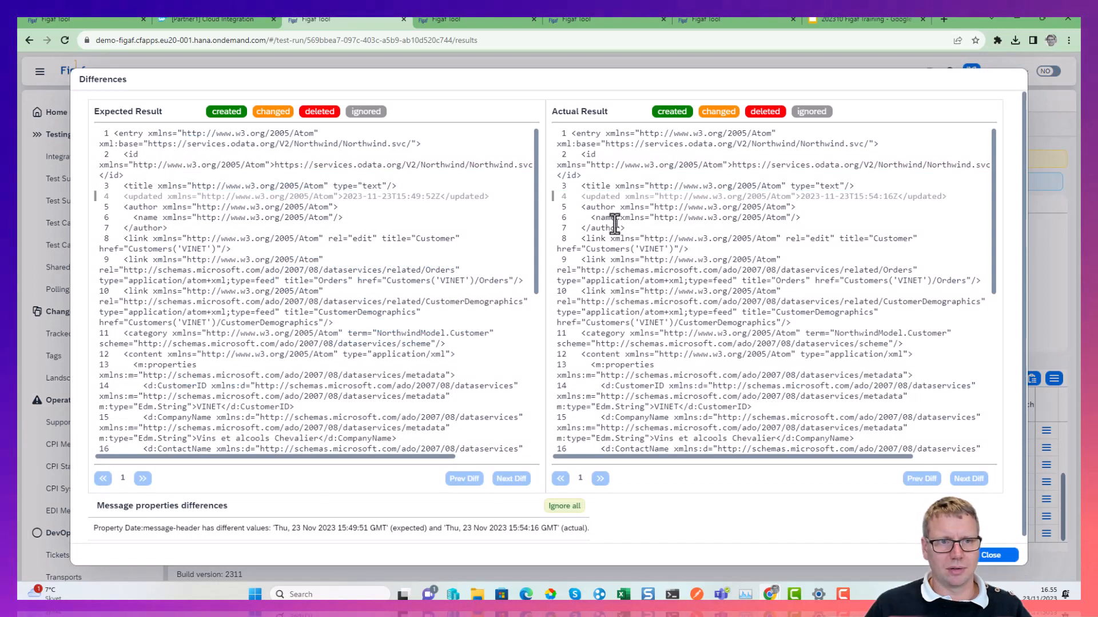
scroll(400, 407, down, 3)
scroll(294, 540, down, 1)
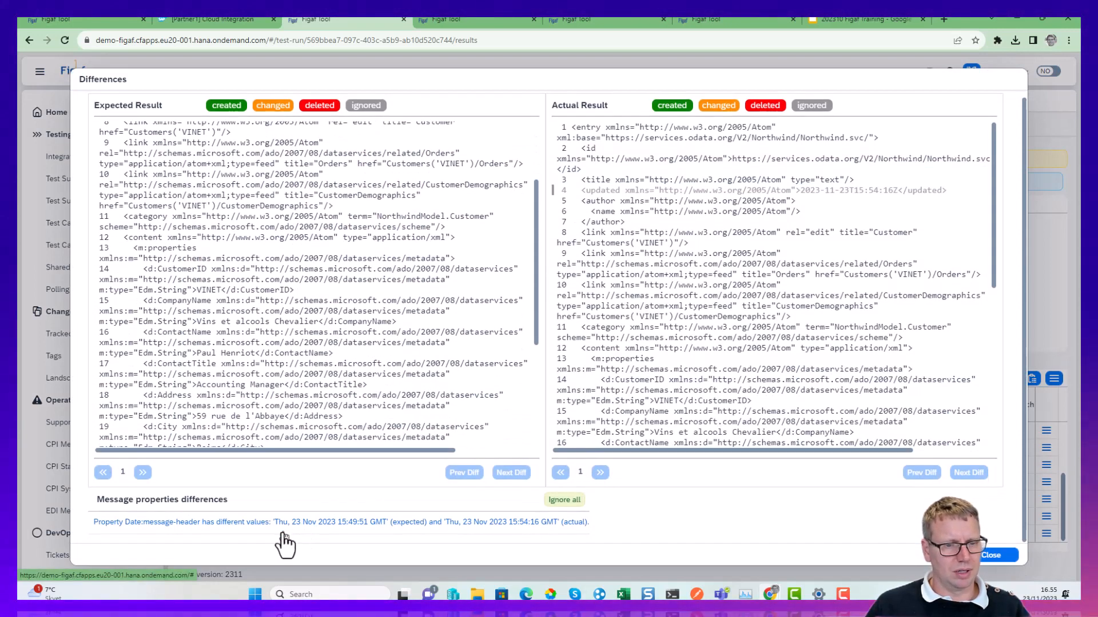
click(172, 523)
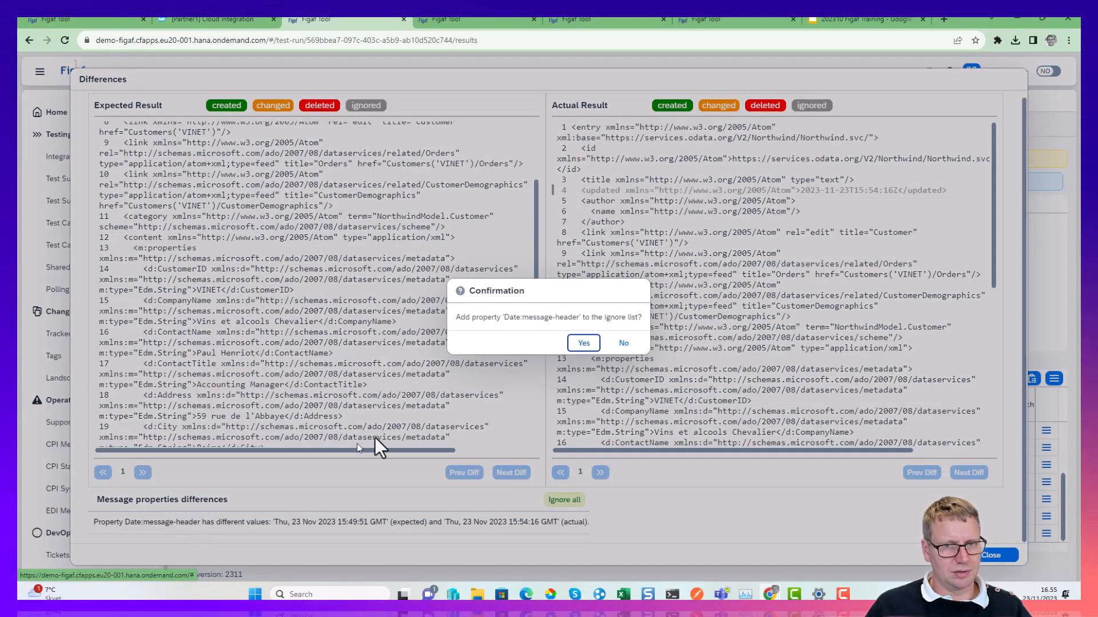
click(580, 347)
click(610, 342)
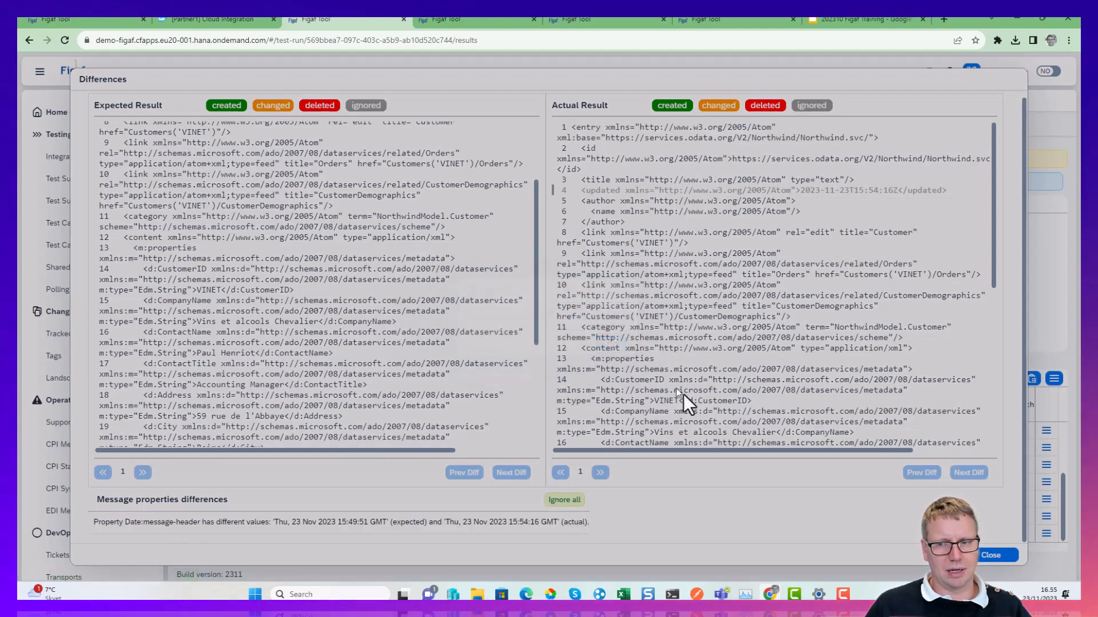
click(989, 556)
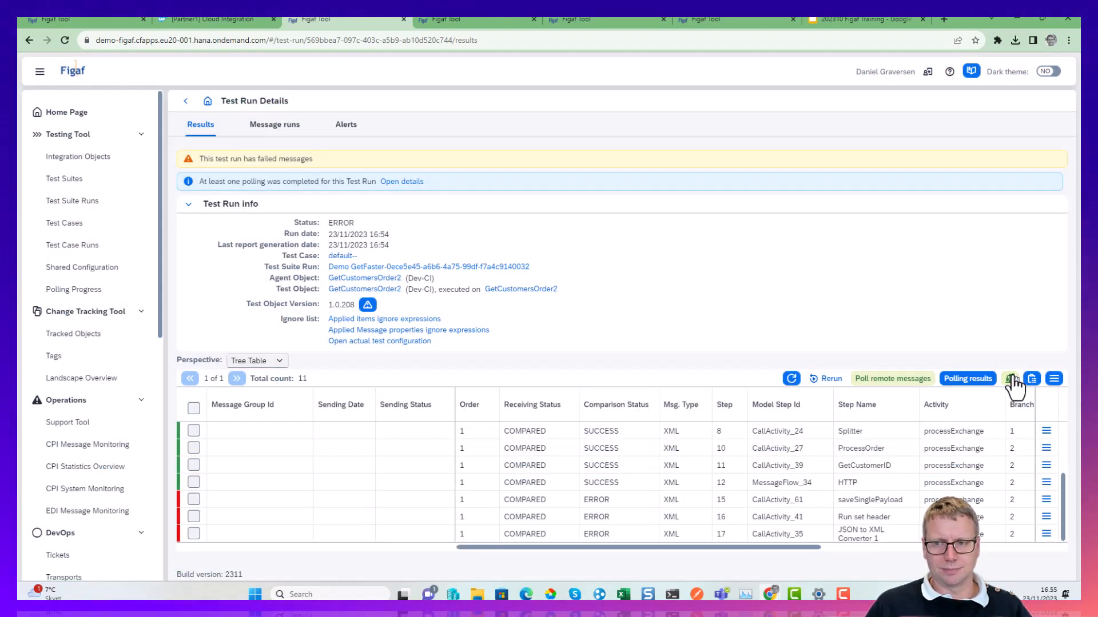
Repeat the comparison with the Date header ignored, skipping only successful results, and refresh the message group.
click(832, 379)
click(629, 344)
click(630, 343)
click(792, 378)
click(792, 379)
scroll(703, 535, up, 3)
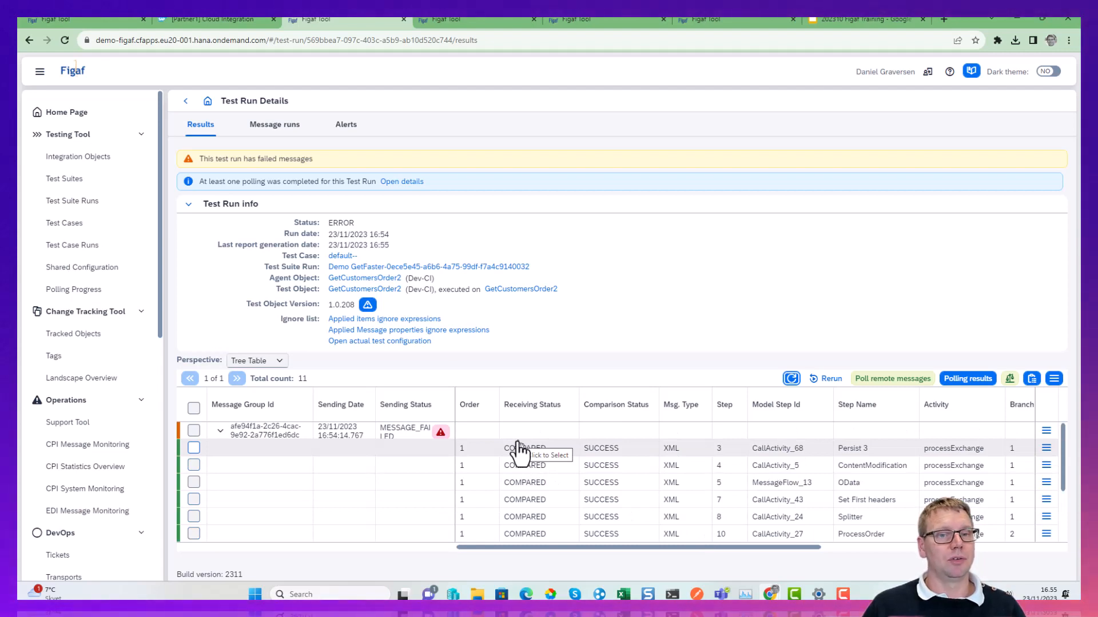
Inspect the test run's polling details, expand the processed message entry to review its requests, and return to the test run.
click(410, 188)
click(1020, 207)
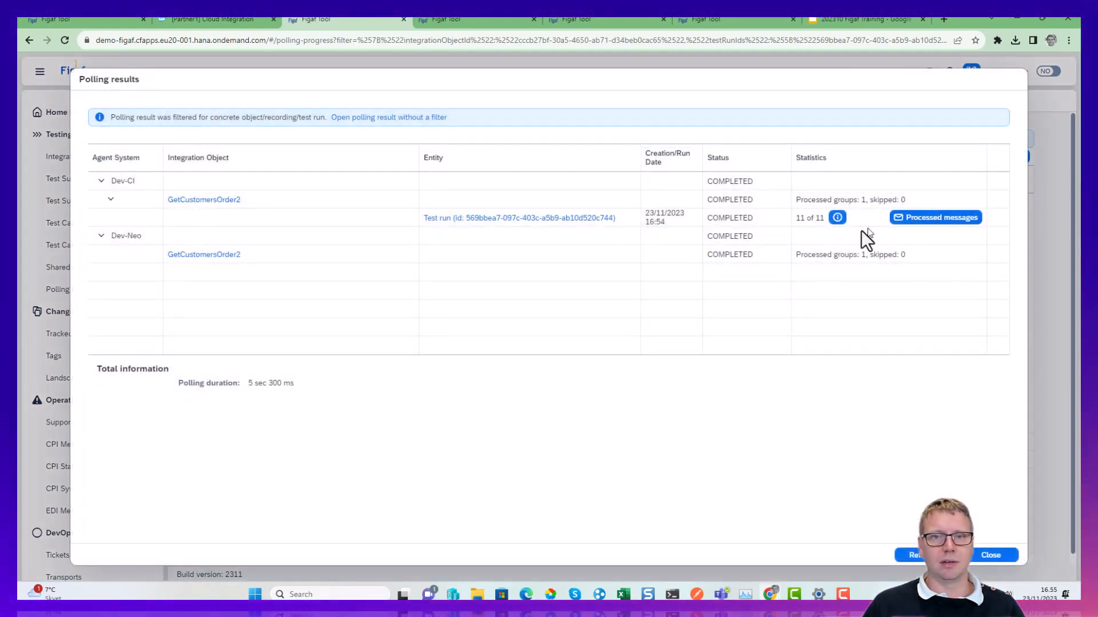
click(915, 230)
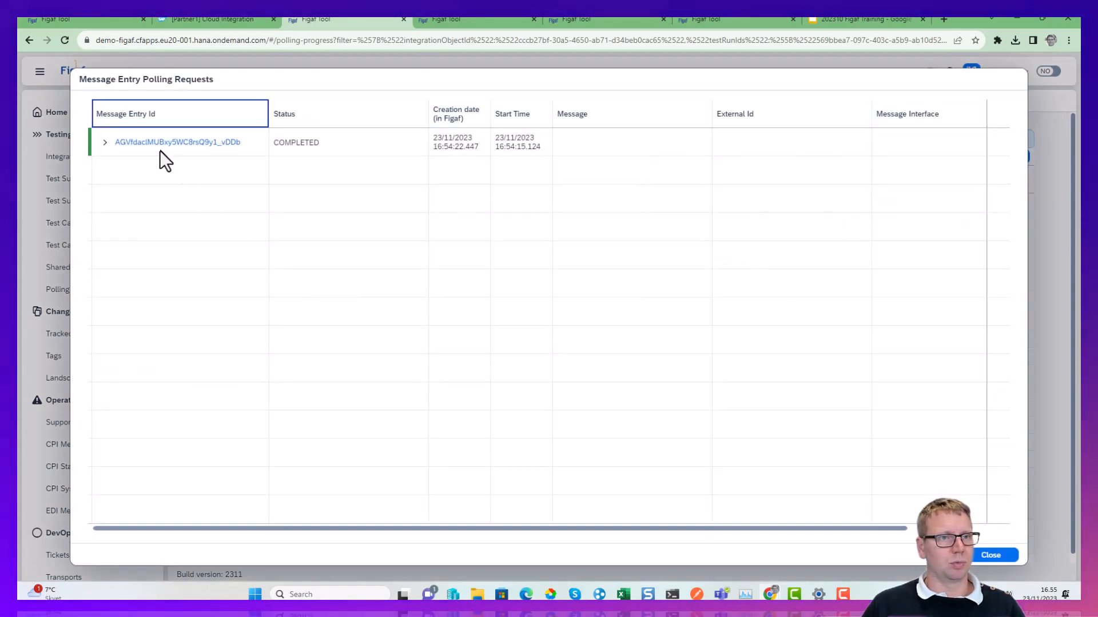
click(106, 142)
scroll(320, 343, down, 2)
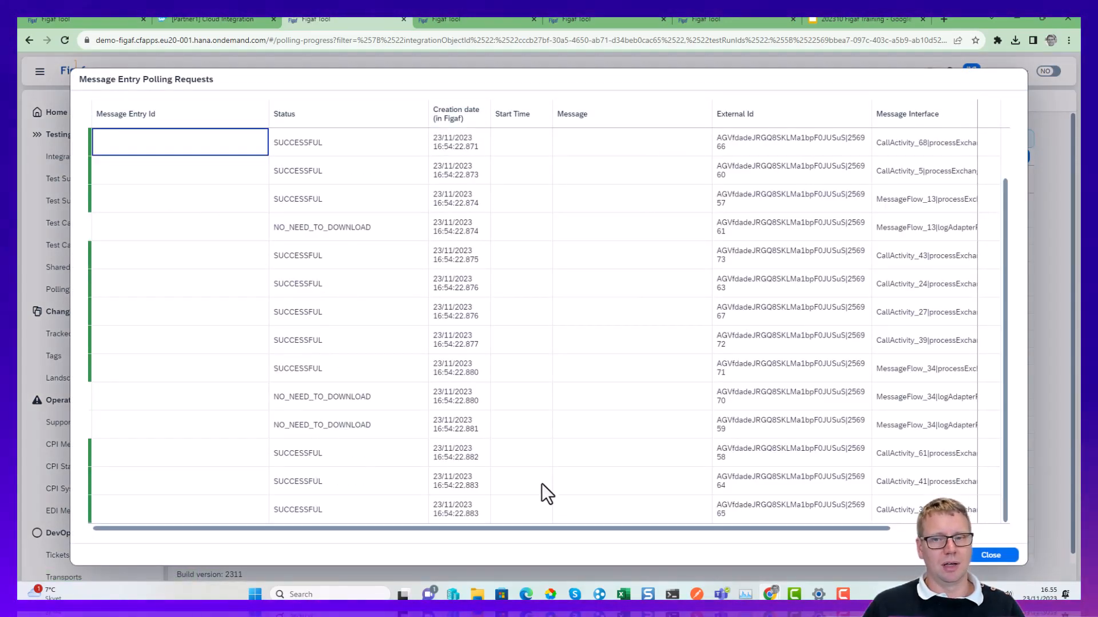
scroll(496, 461, up, 2)
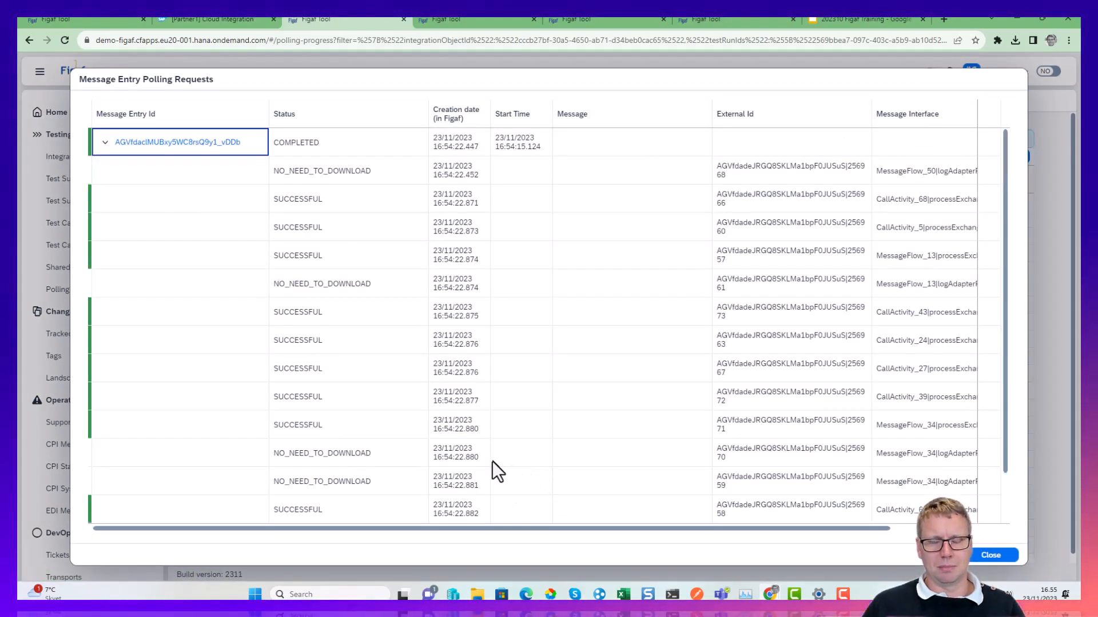
click(986, 555)
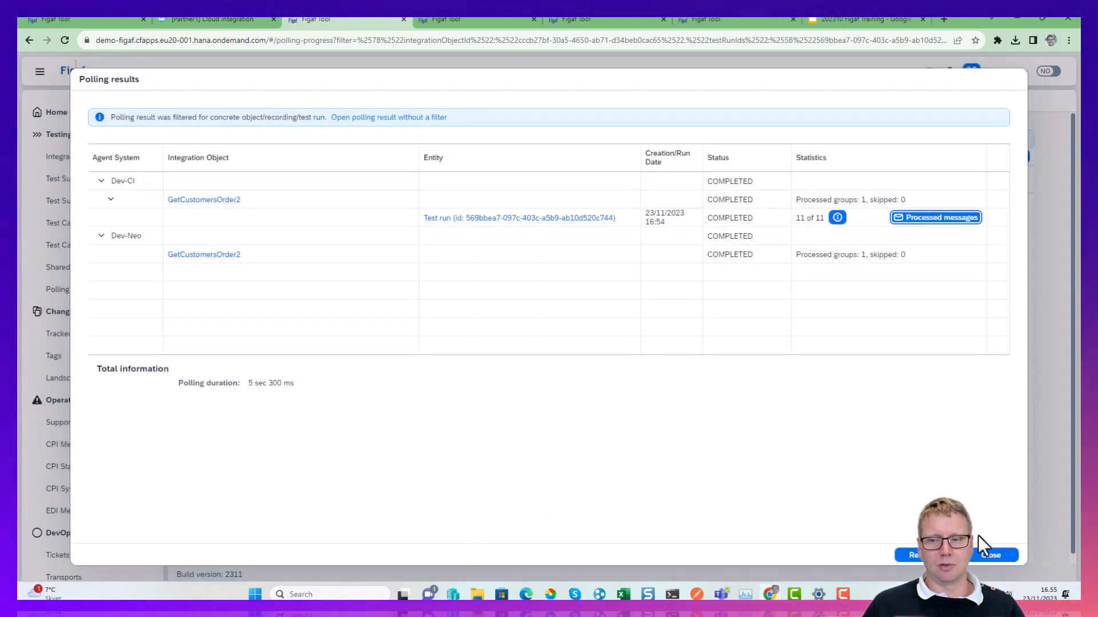
click(985, 554)
click(191, 107)
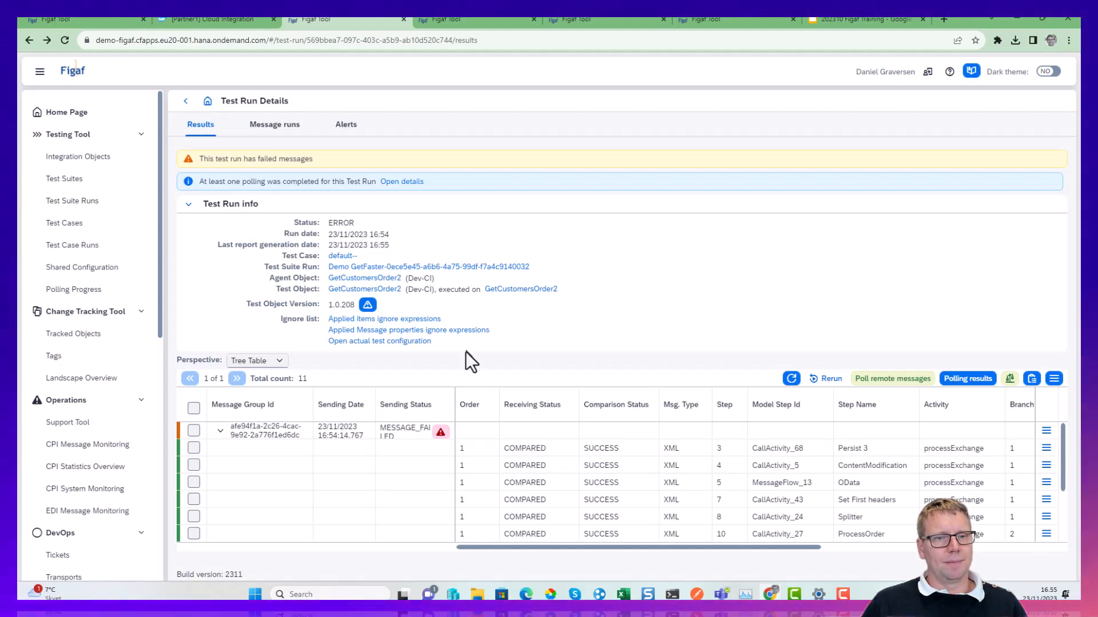
Review the ignore lists and options in the actual test configuration, toggling mock endpoints on and off, and return to the test run.
click(405, 345)
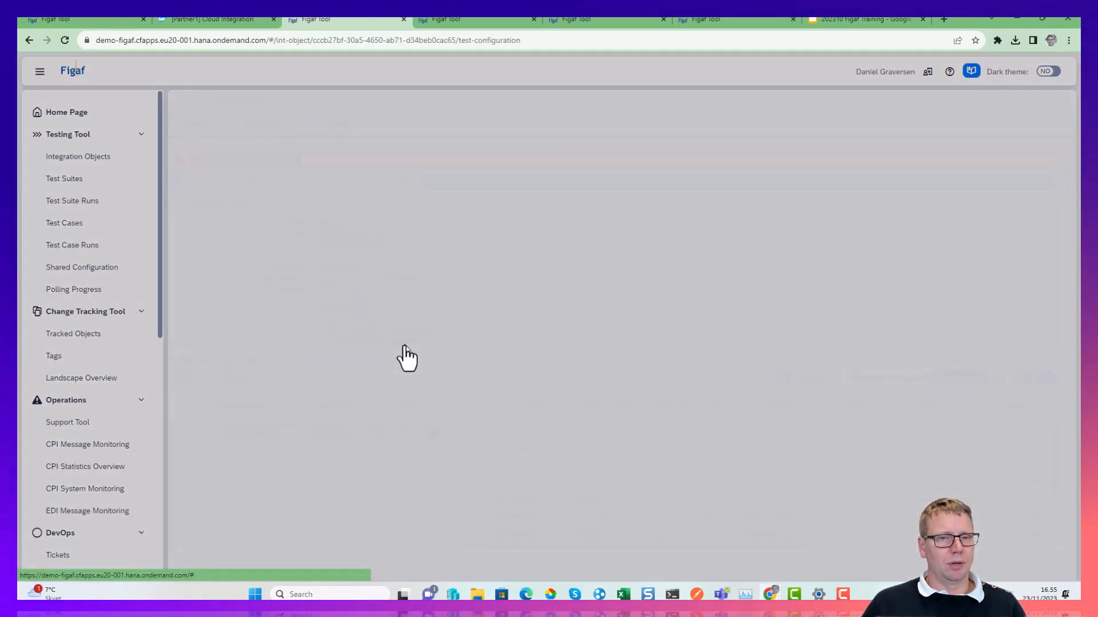
scroll(404, 380, down, 2)
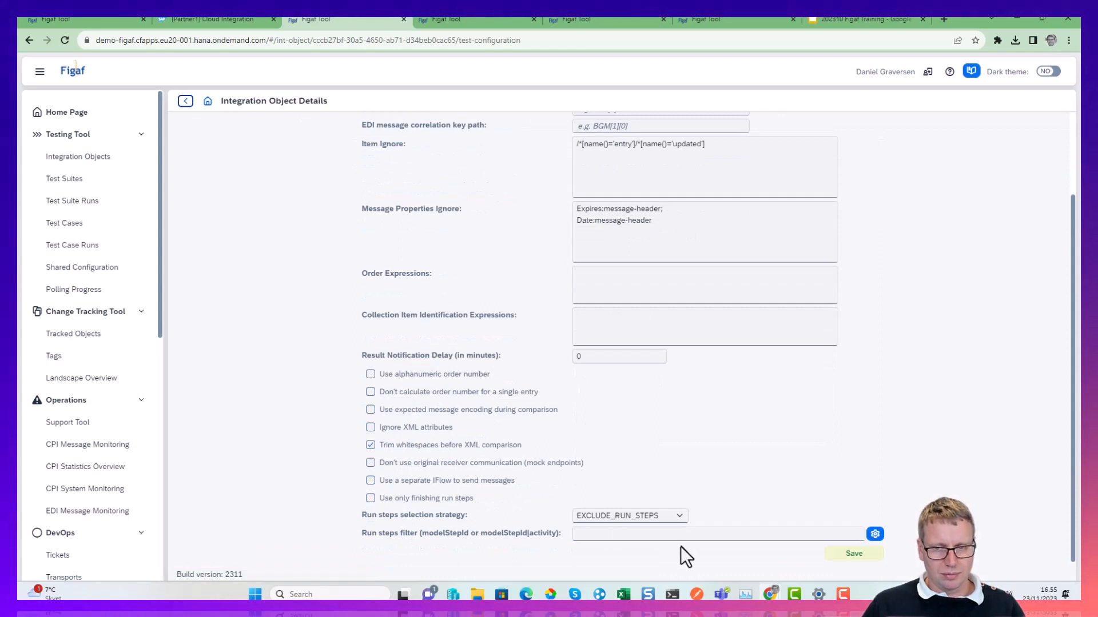
click(627, 534)
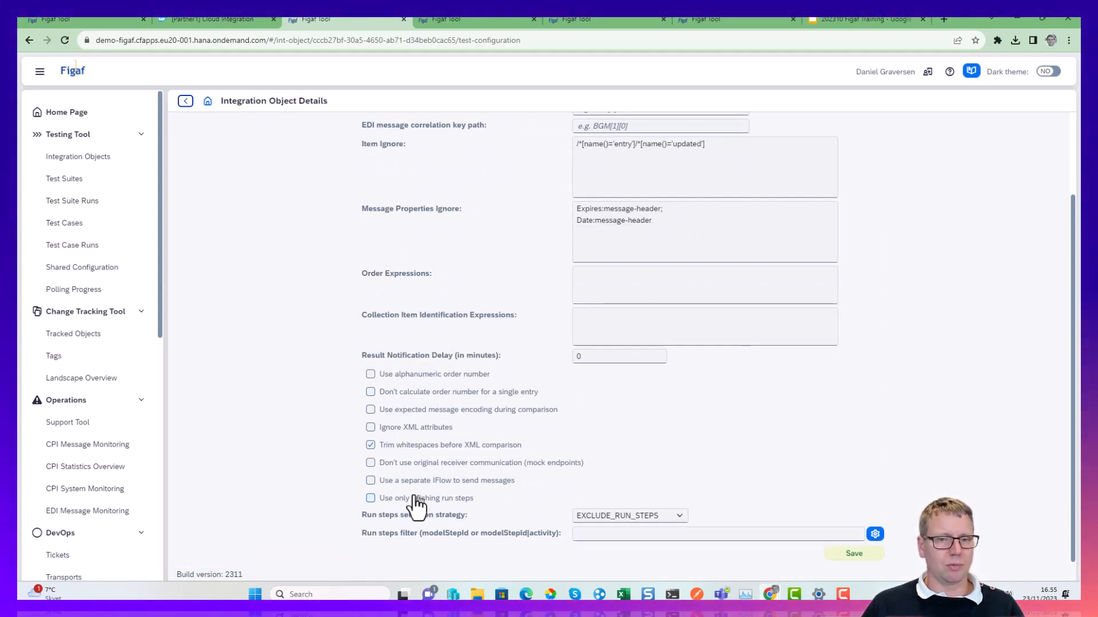
click(395, 465)
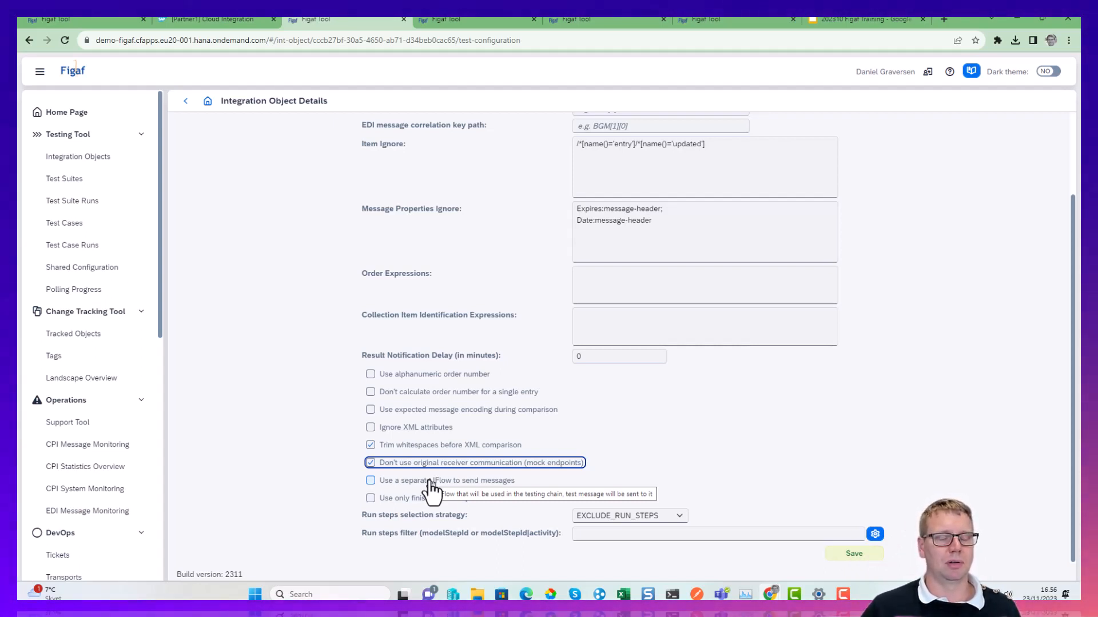
click(433, 466)
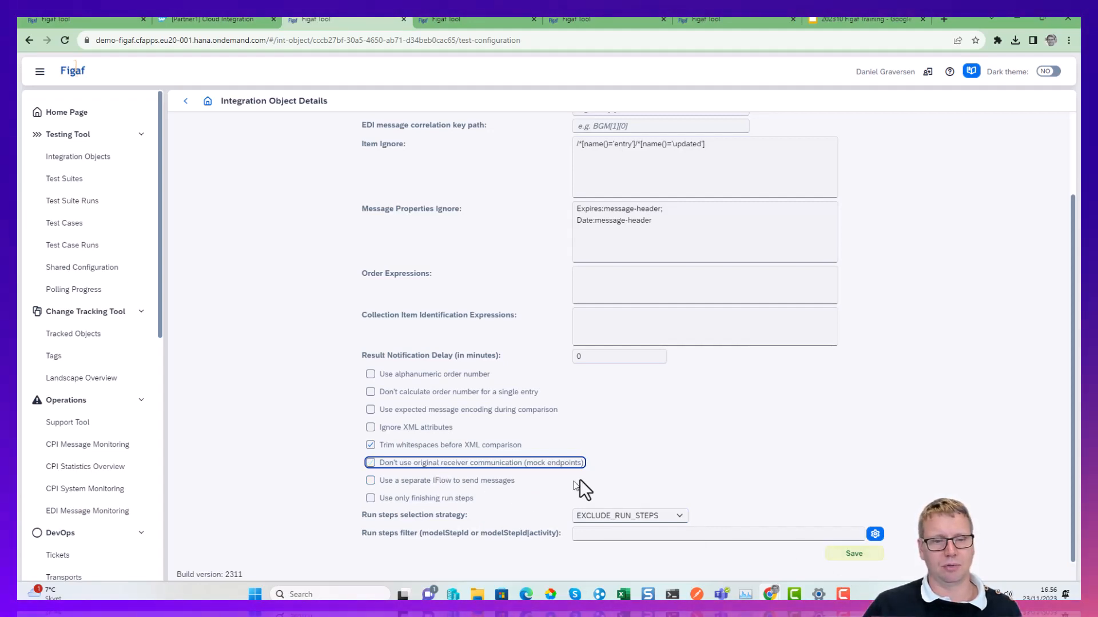
click(192, 106)
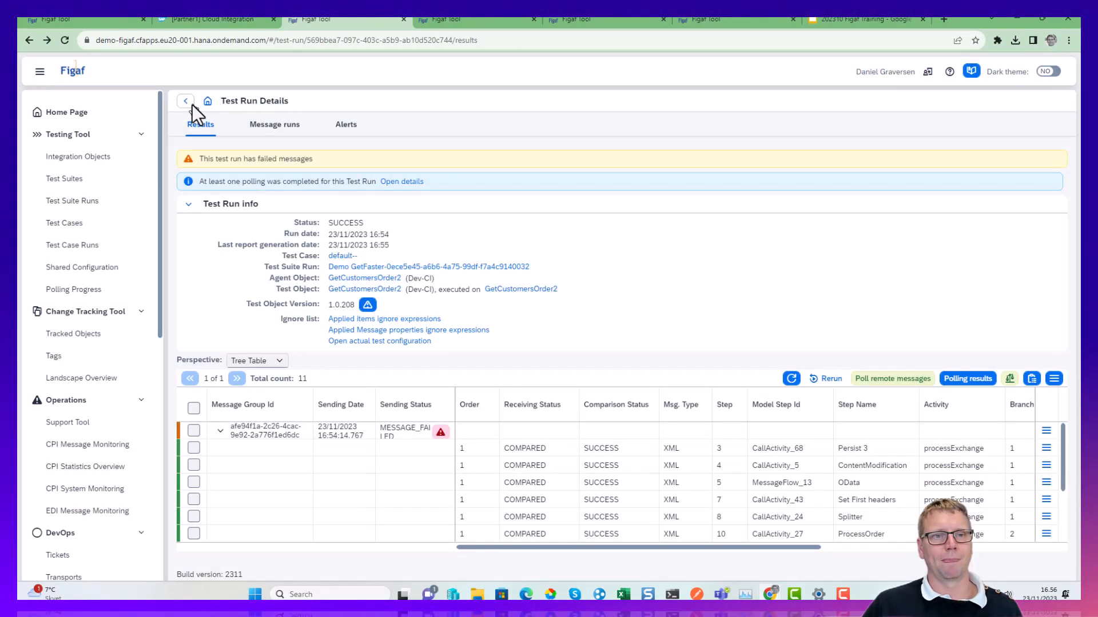
Examine the message group's sending error and the version warning on the test object.
click(440, 433)
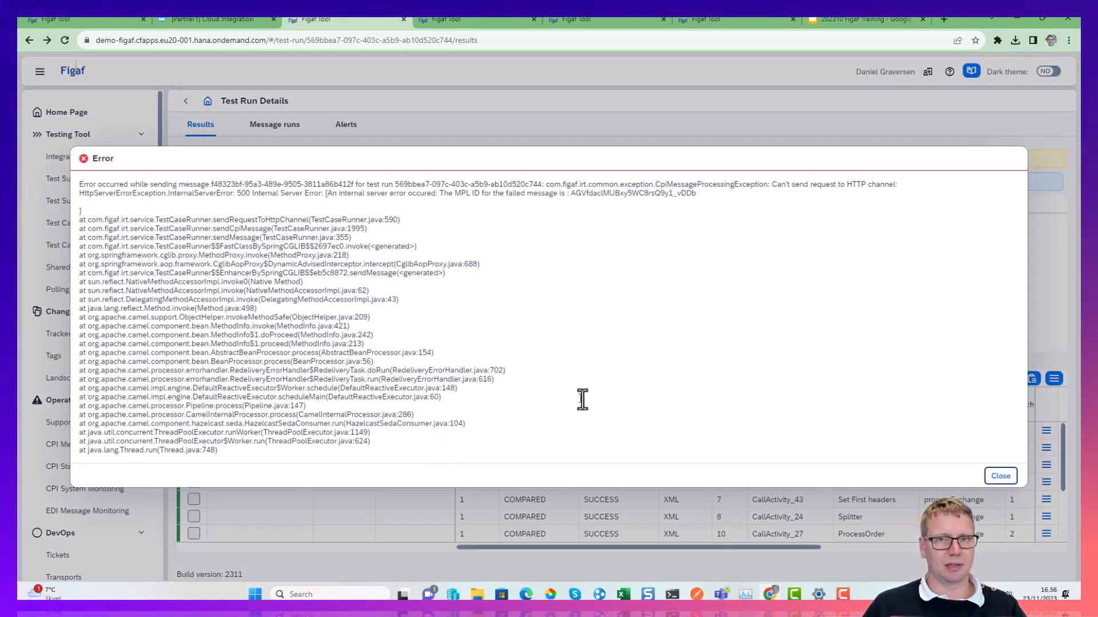
key(Escape)
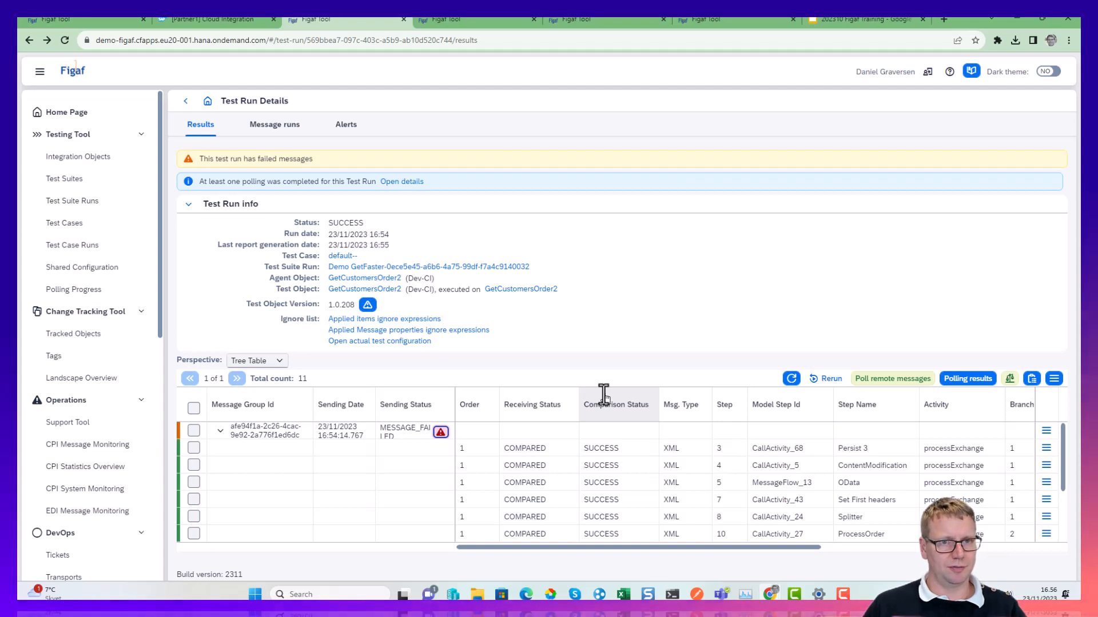
click(368, 306)
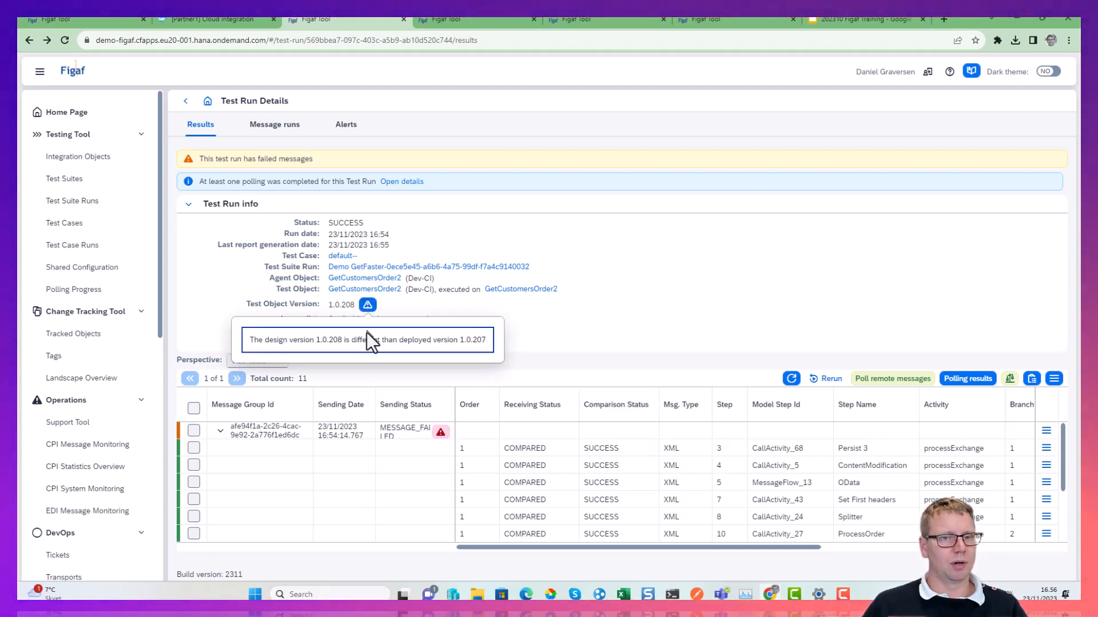
drag(338, 340, 318, 339)
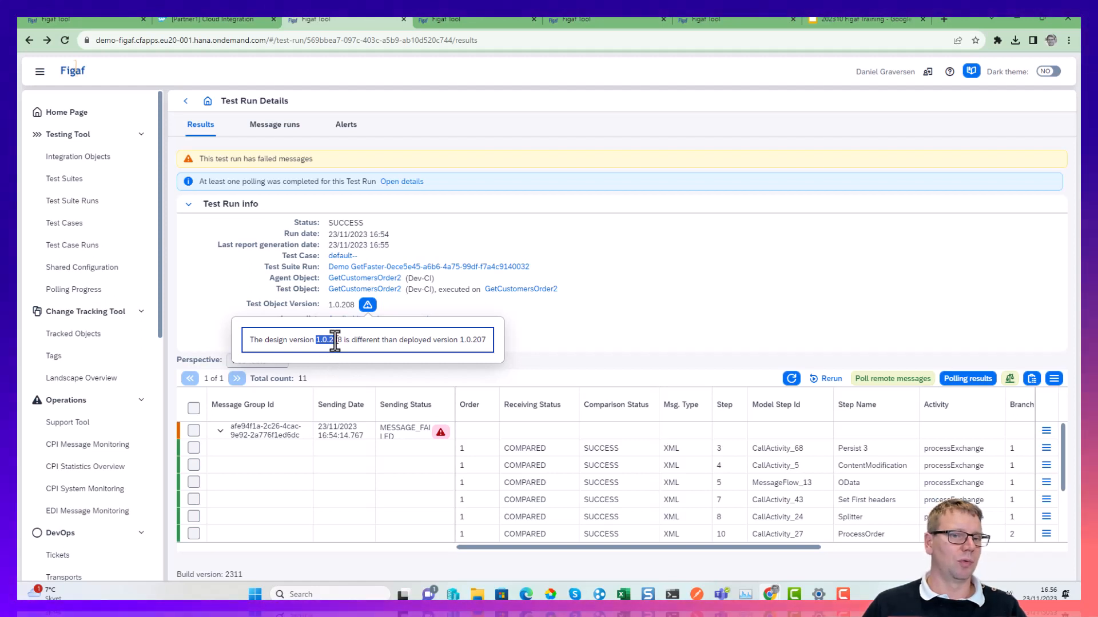
drag(472, 340, 479, 343)
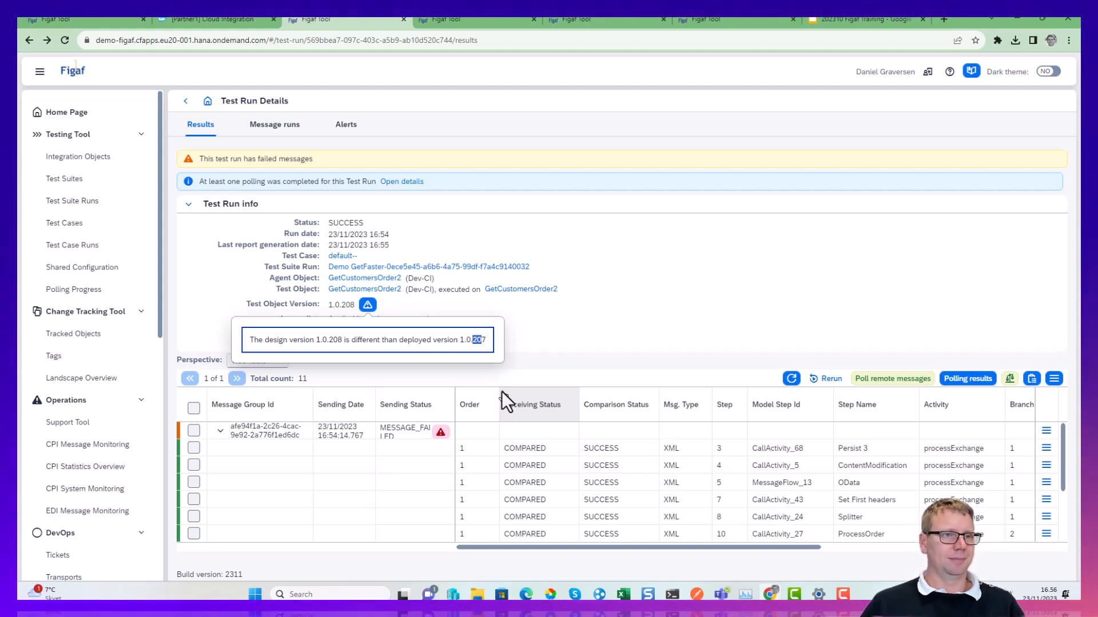
Sort the integration objects by last sync date, newest first, and start creating a test case for GetCustomersOrder2.
click(78, 158)
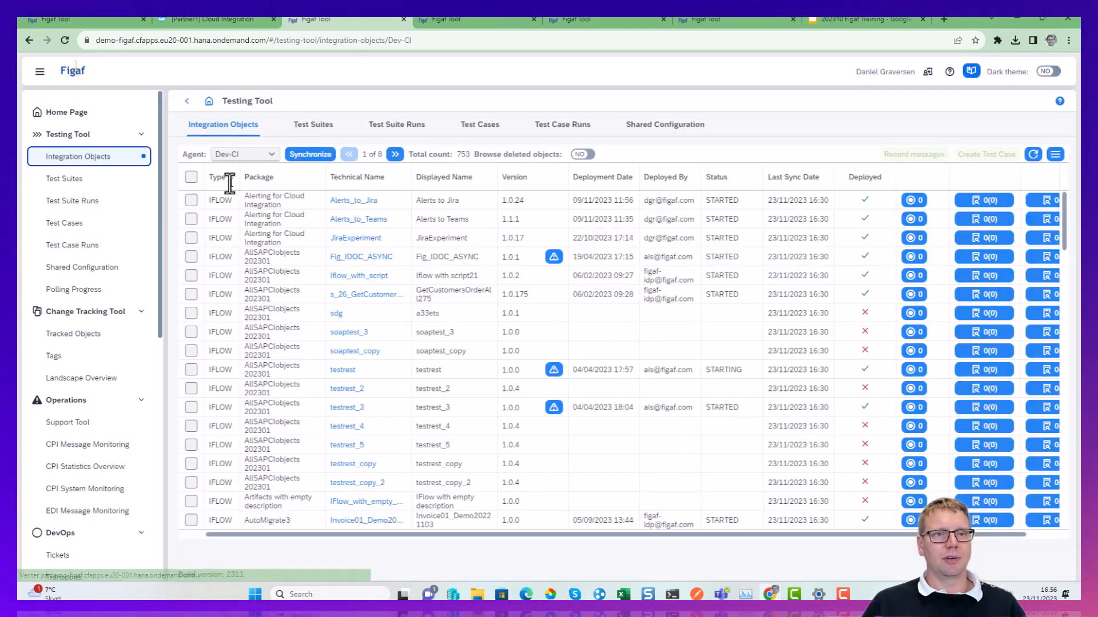
click(817, 179)
click(800, 220)
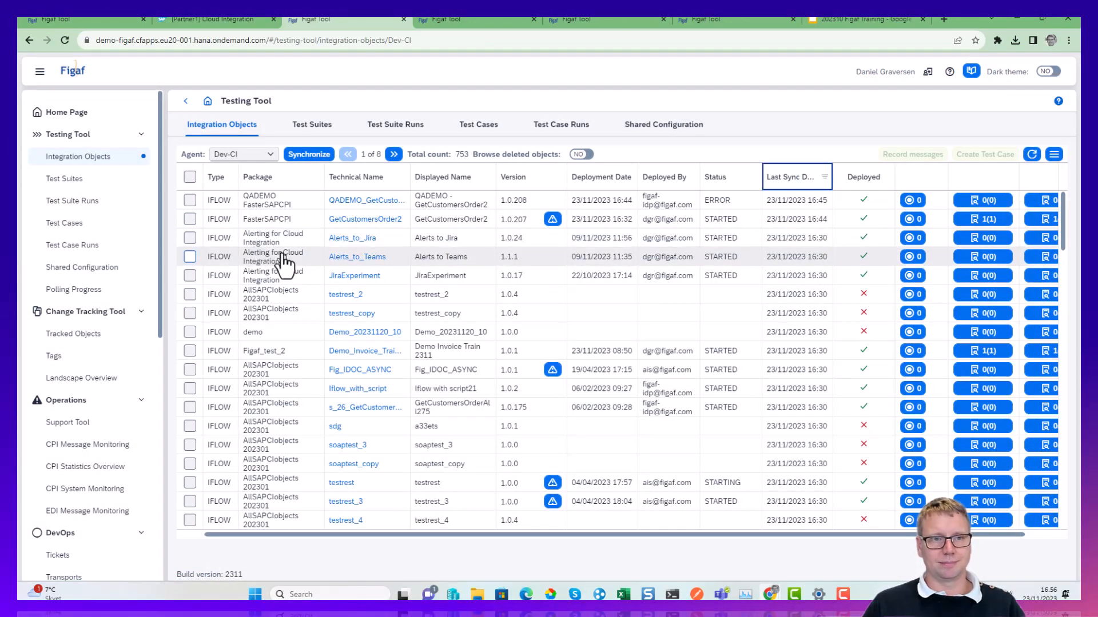
click(190, 219)
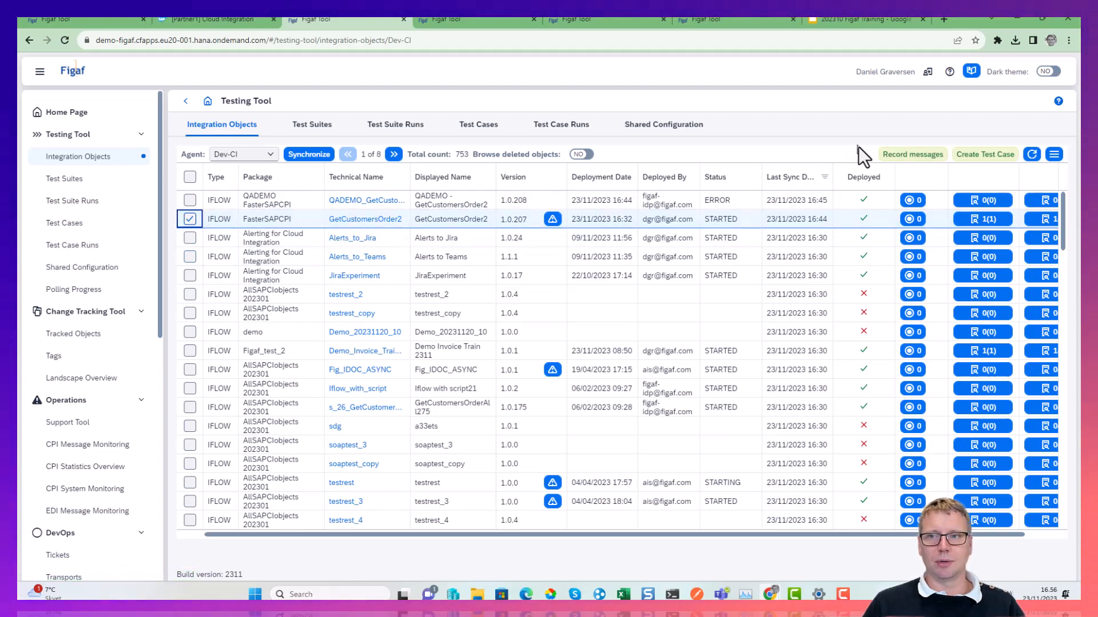
click(984, 155)
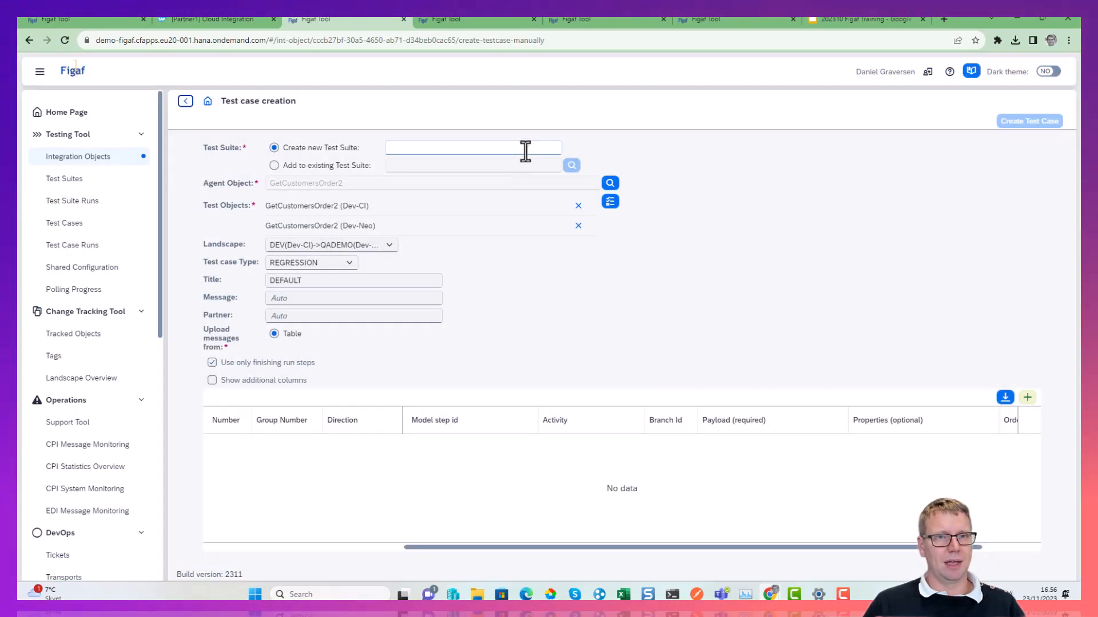
Add the test case to the existing Demo GetFaster test suite and remove the Dev-Neo test object.
click(524, 149)
click(354, 166)
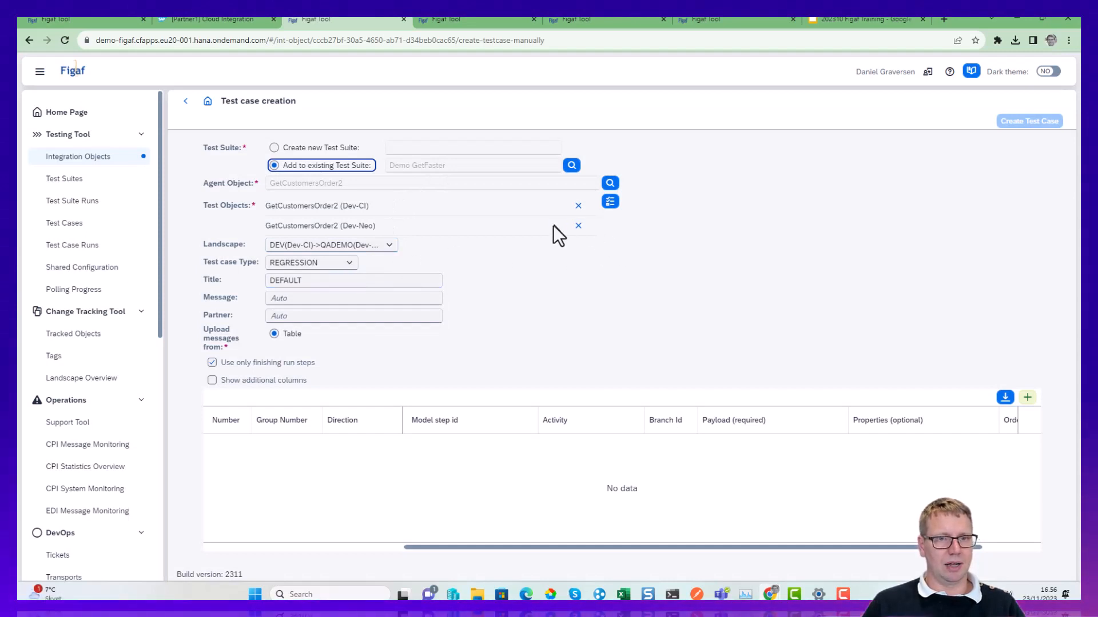
click(578, 225)
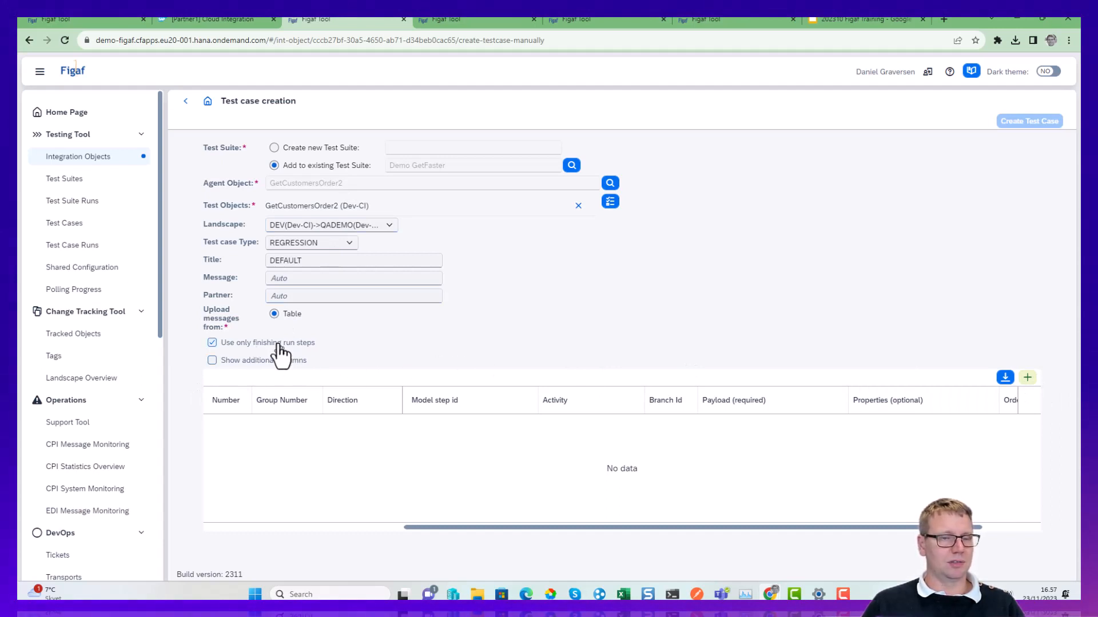
Add two message rows to the upload table, making the second one Outbound in group 1.
click(1027, 378)
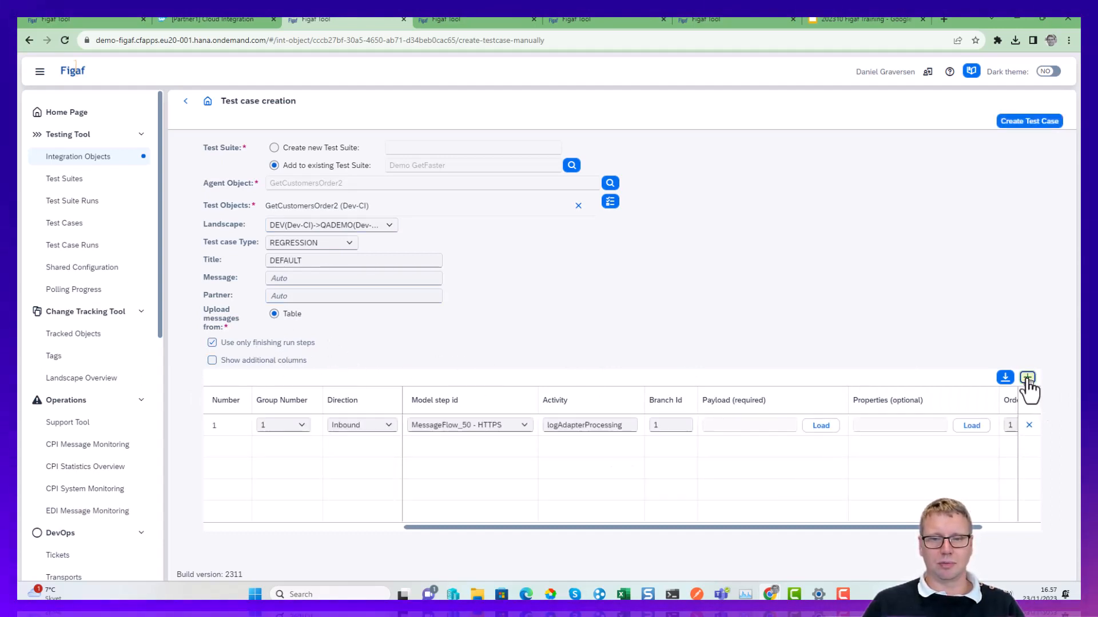
click(1027, 378)
click(360, 447)
click(366, 481)
click(300, 447)
click(283, 481)
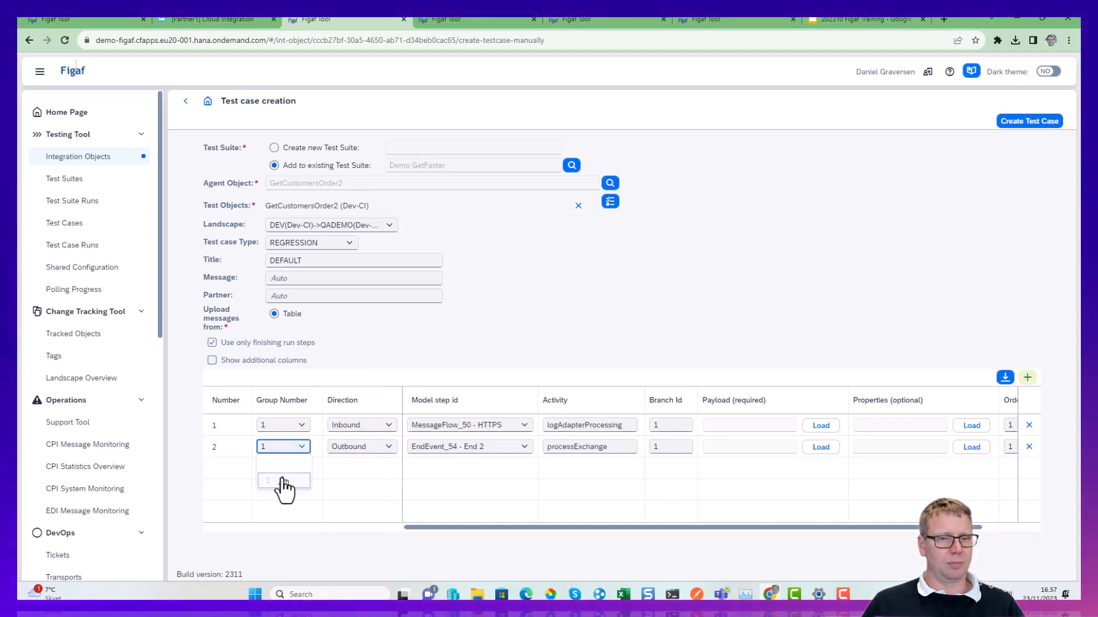
Load TRANSPORT-1_configuration-parameters-report (3).csv from Downloads as the payload of both the inbound and outbound messages.
click(812, 432)
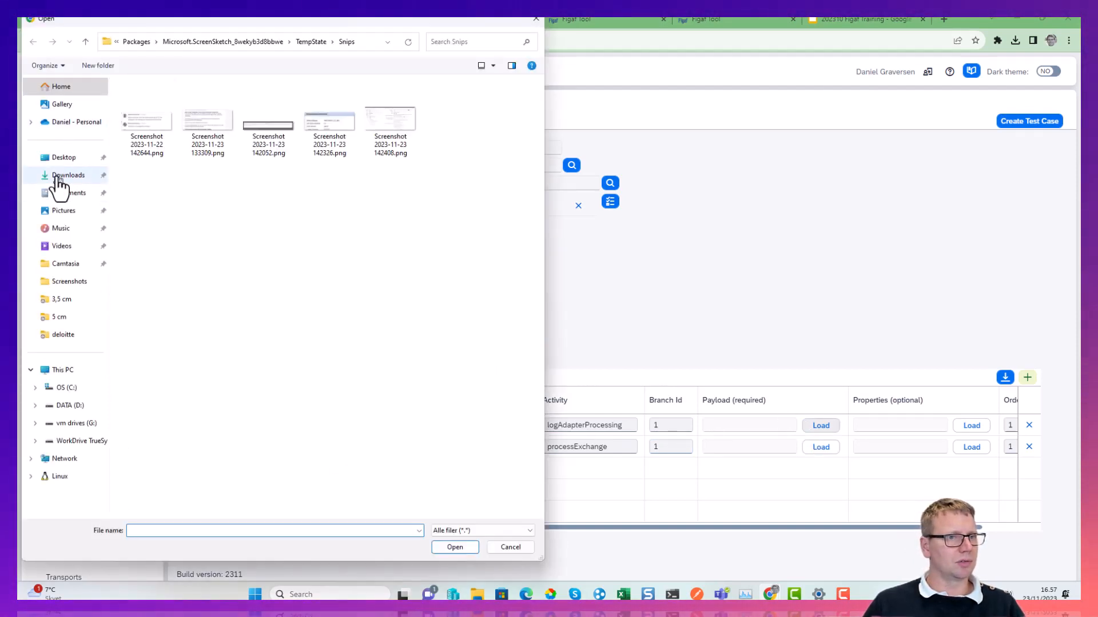
click(59, 175)
scroll(251, 297, down, 3)
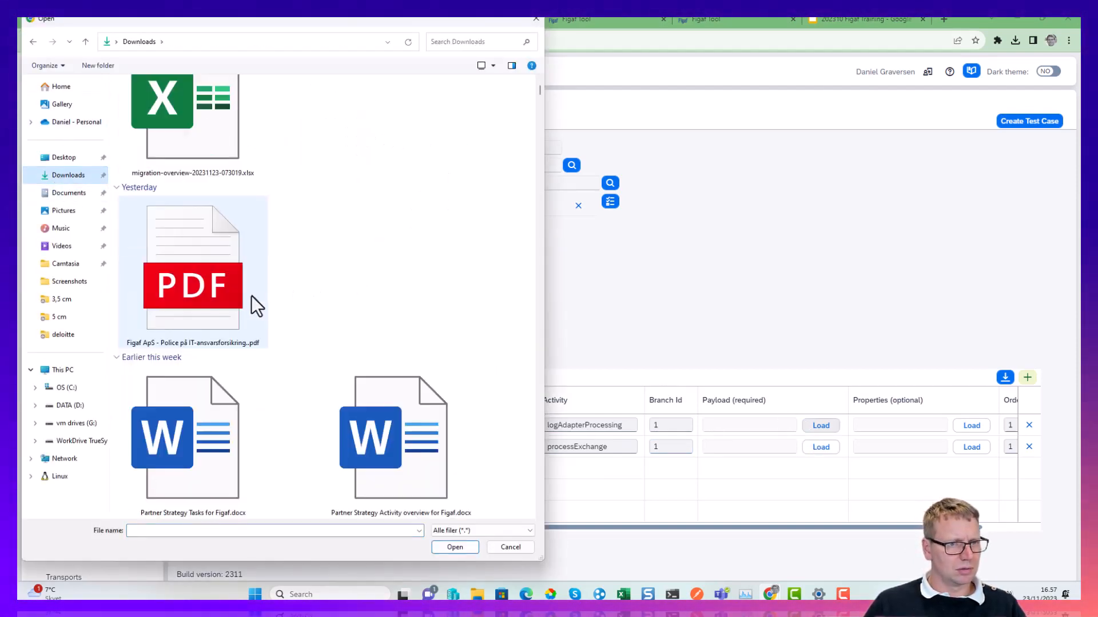
scroll(252, 296, up, 3)
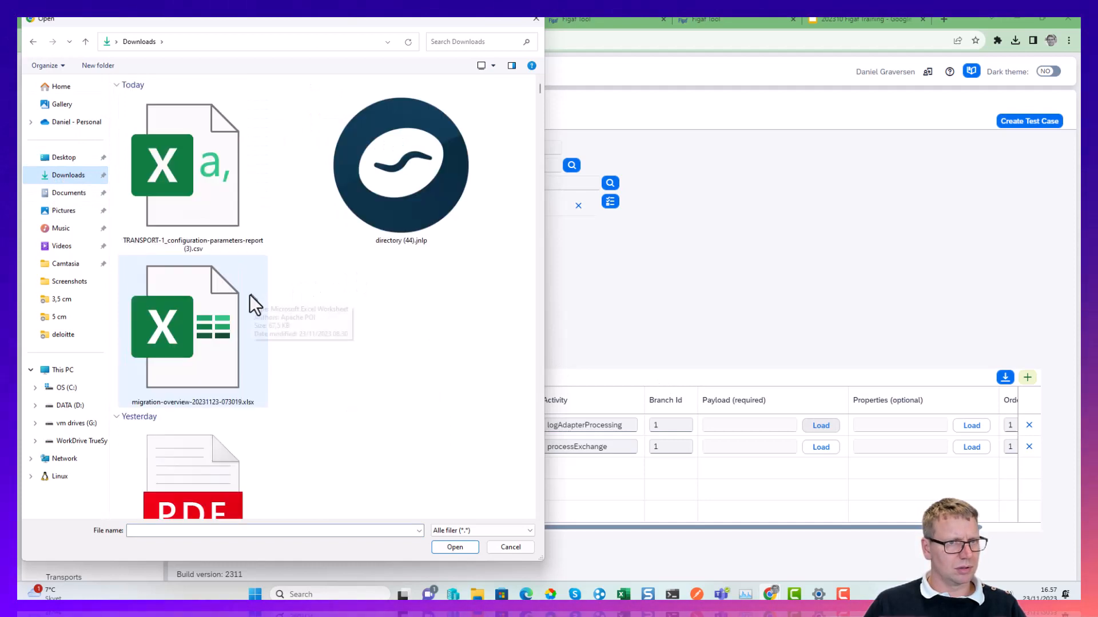
click(213, 184)
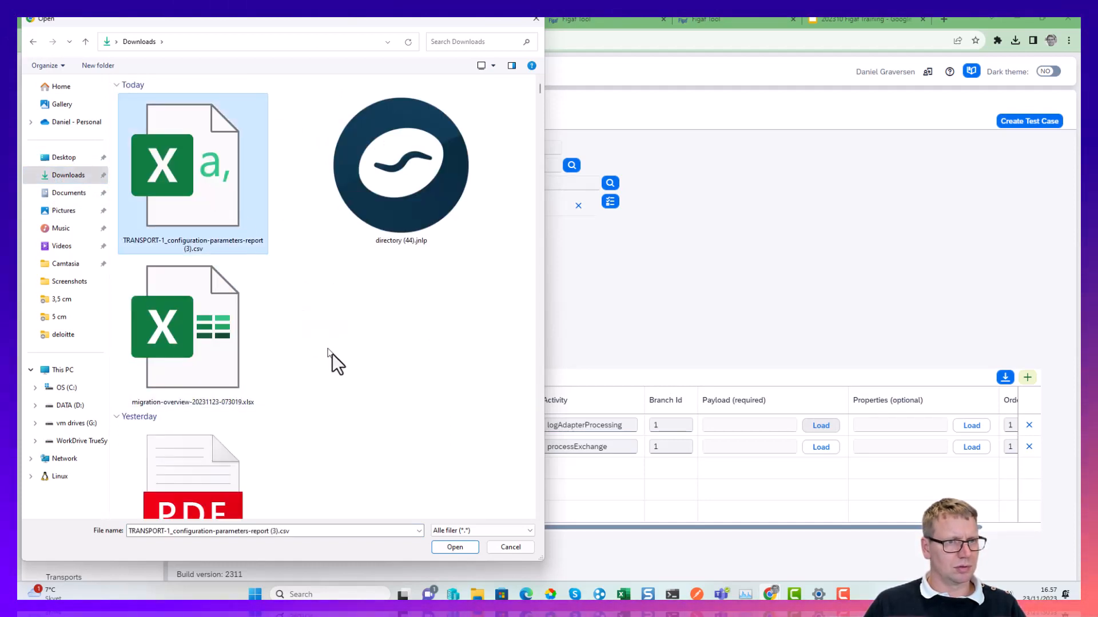
click(463, 547)
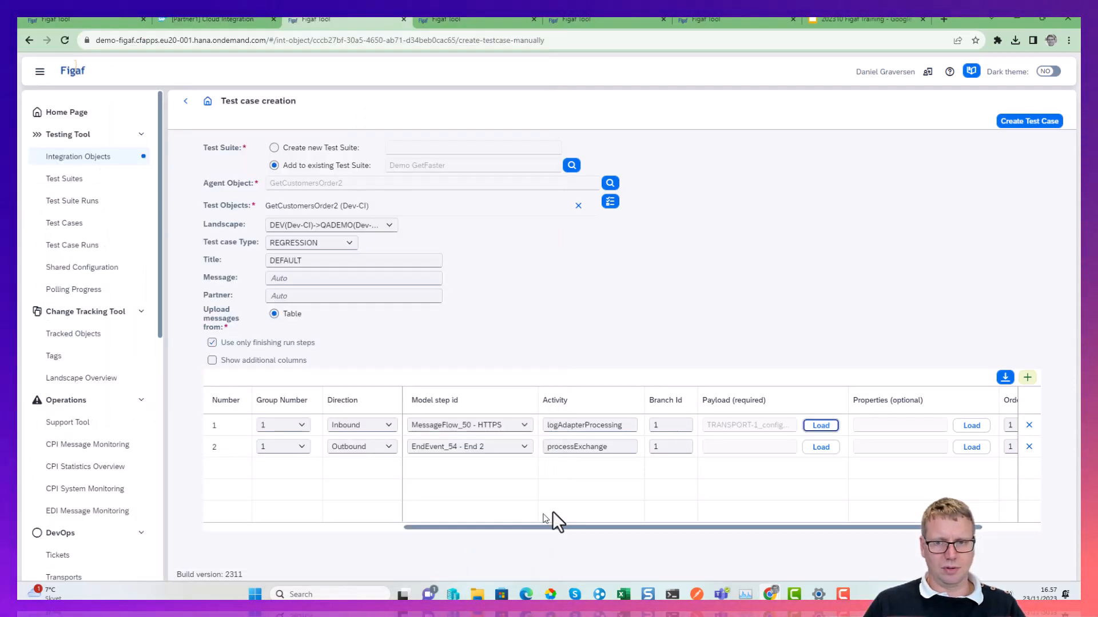
click(818, 448)
double_click(192, 180)
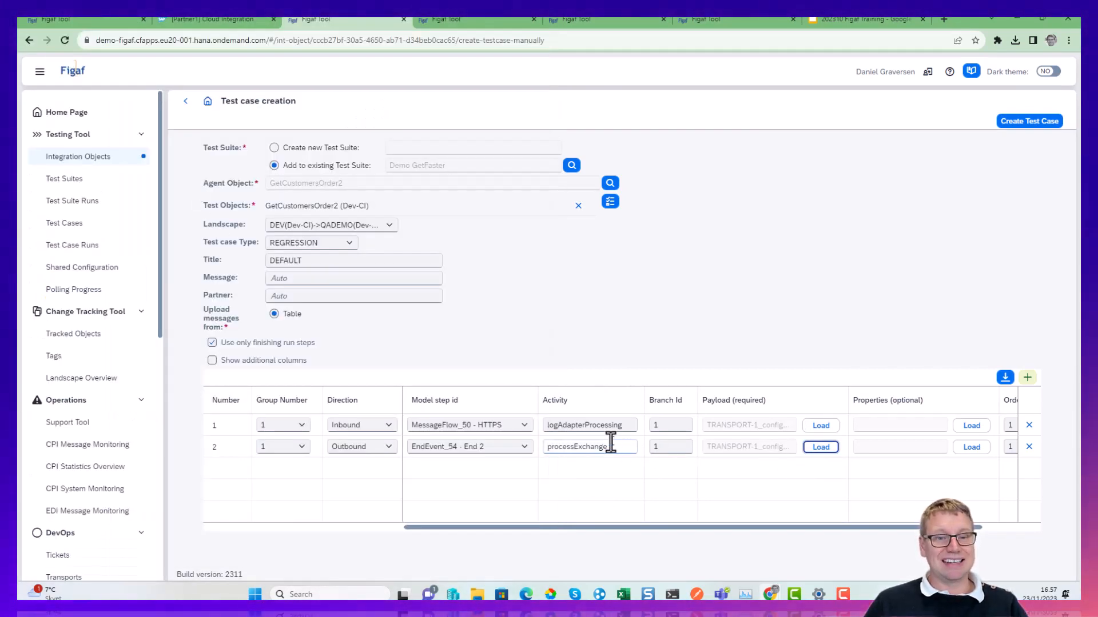
Set the outbound message's model step to EndEvent_2 - End, create the test case and open its details.
click(514, 450)
click(512, 480)
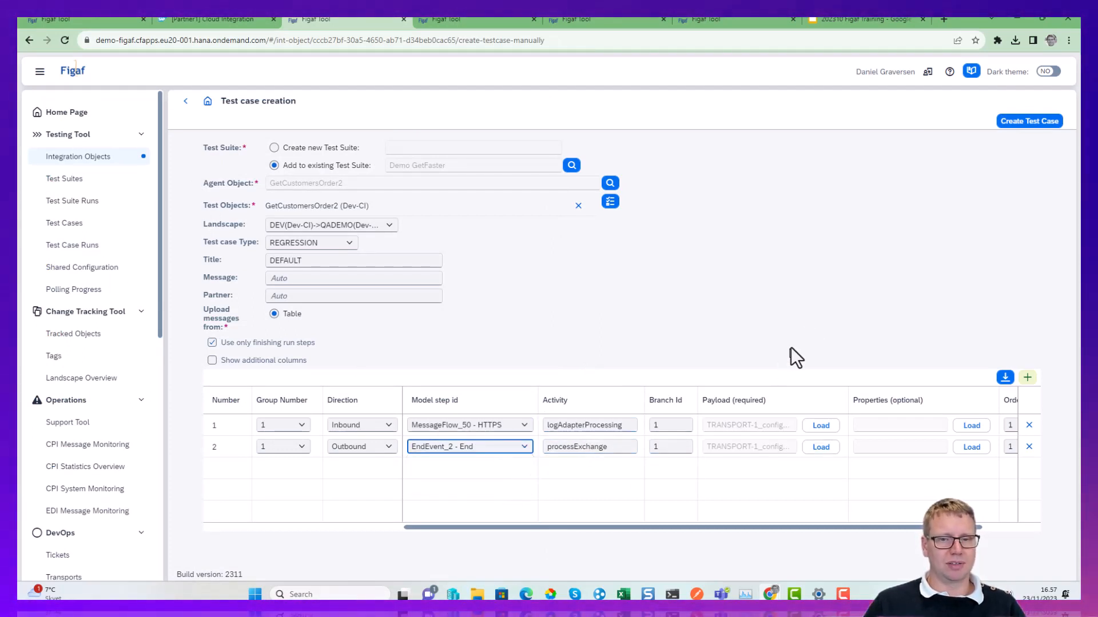
click(1034, 121)
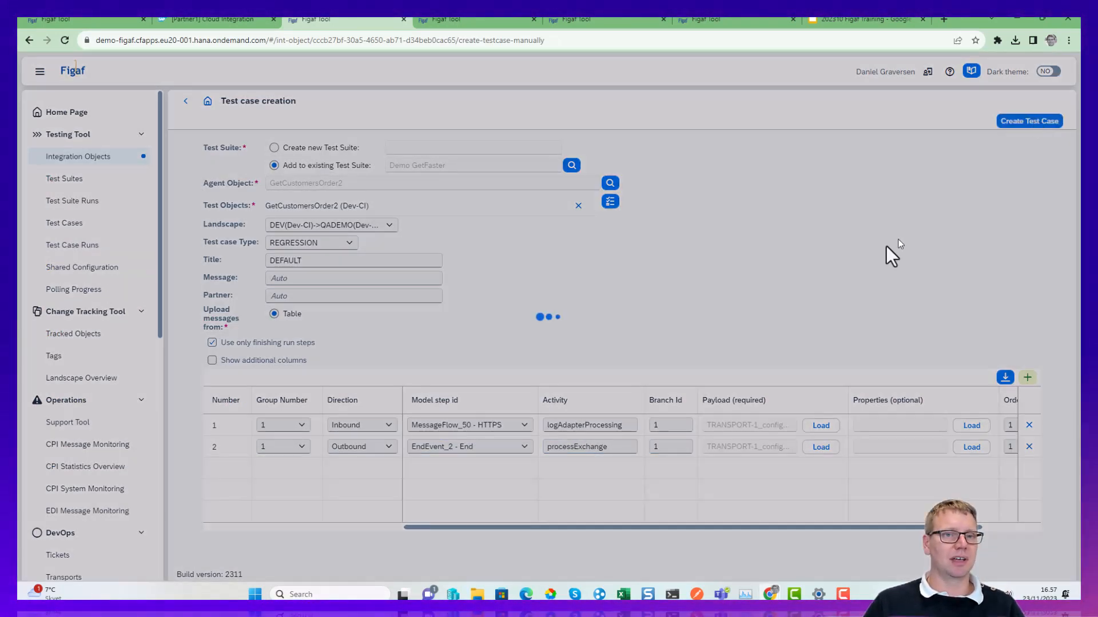
click(609, 344)
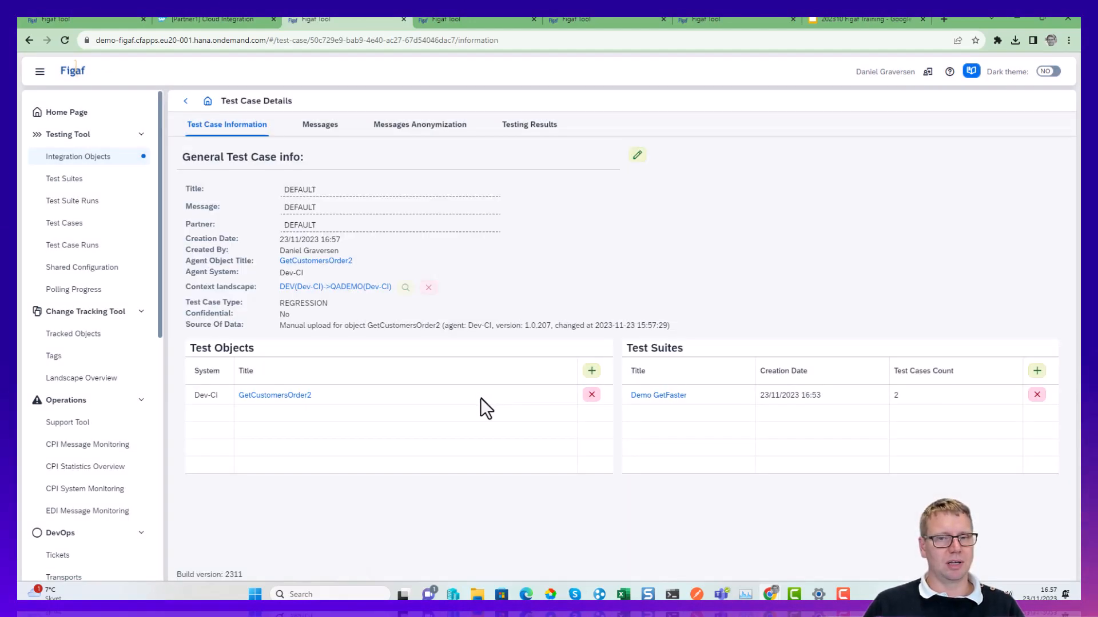
Run the new test case from its testing results and open the resulting test run.
click(522, 132)
click(863, 155)
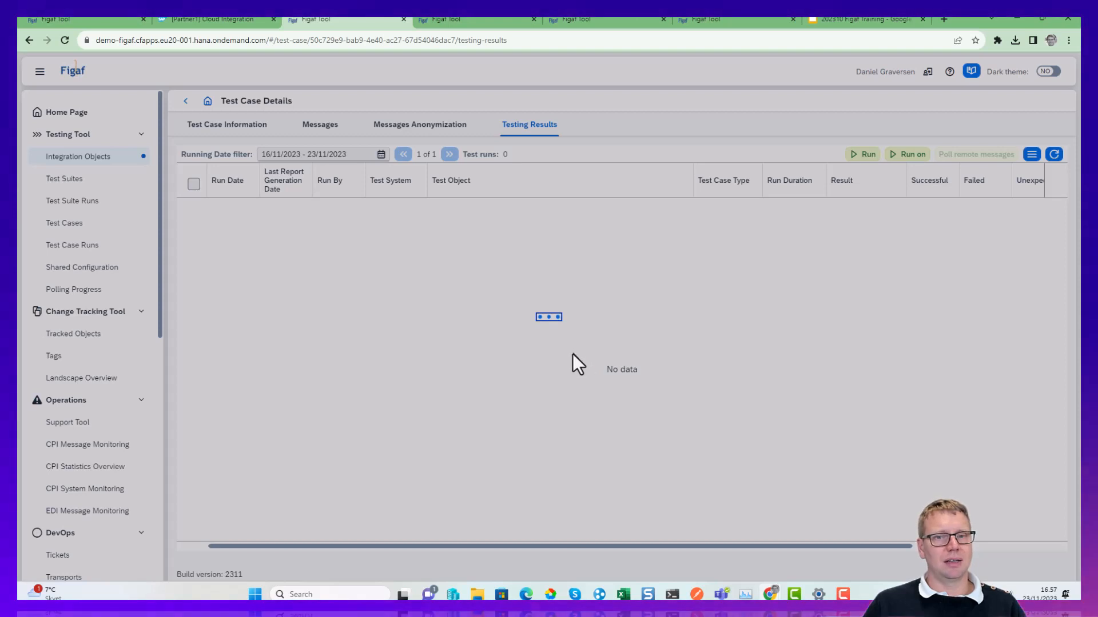
click(589, 343)
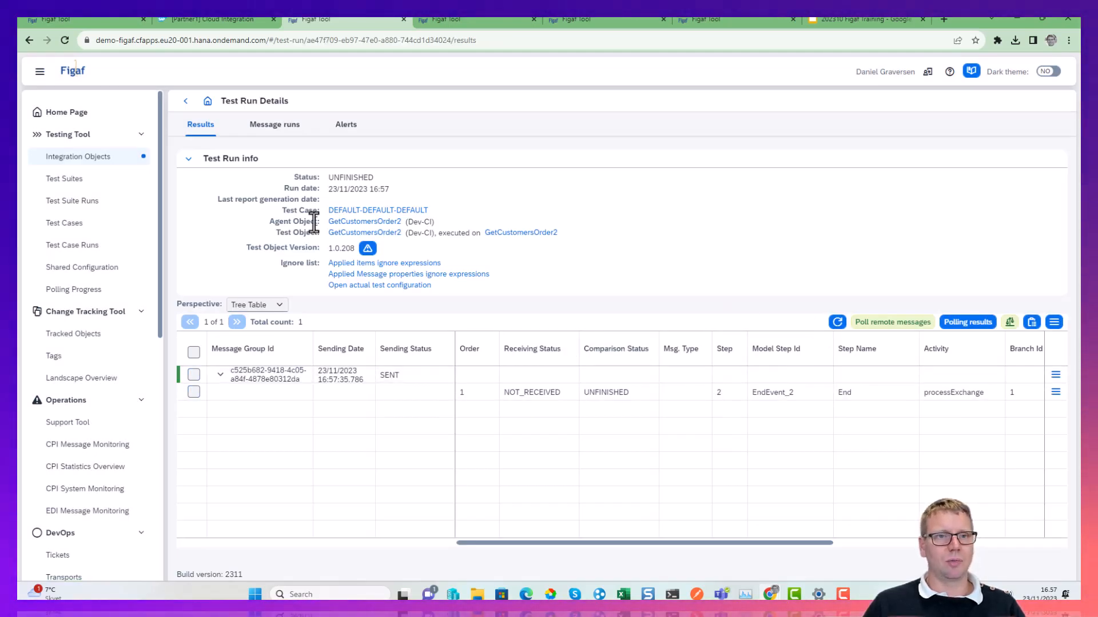
Open the executed GetCustomersOrder2 iflow in SAP Integration Suite, and review the actual test configuration in Figaf before returning to the run.
click(527, 232)
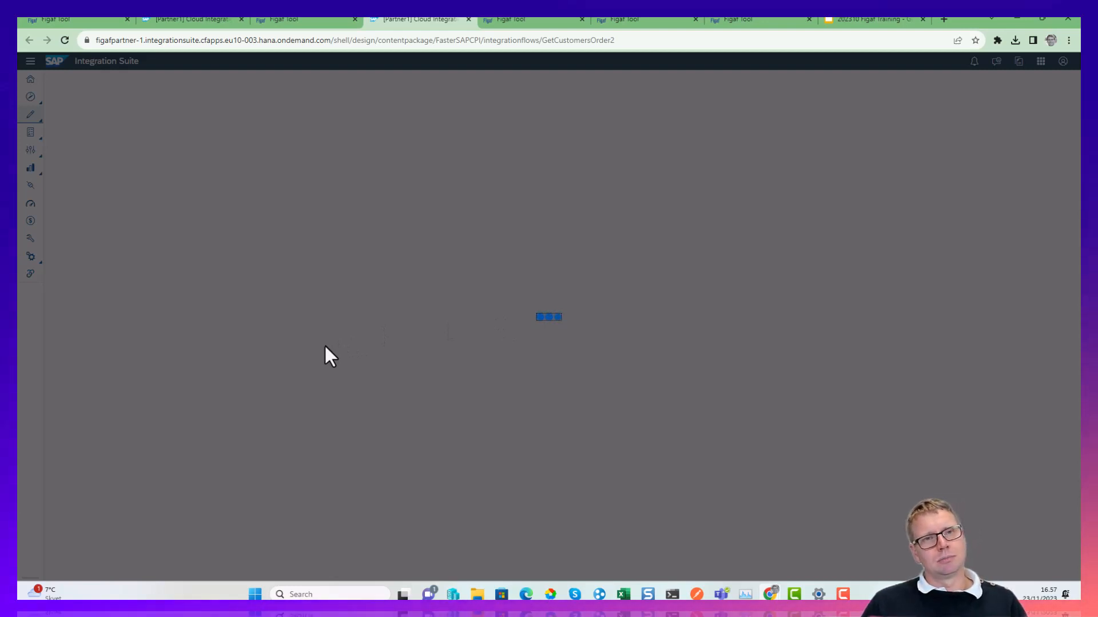
click(308, 18)
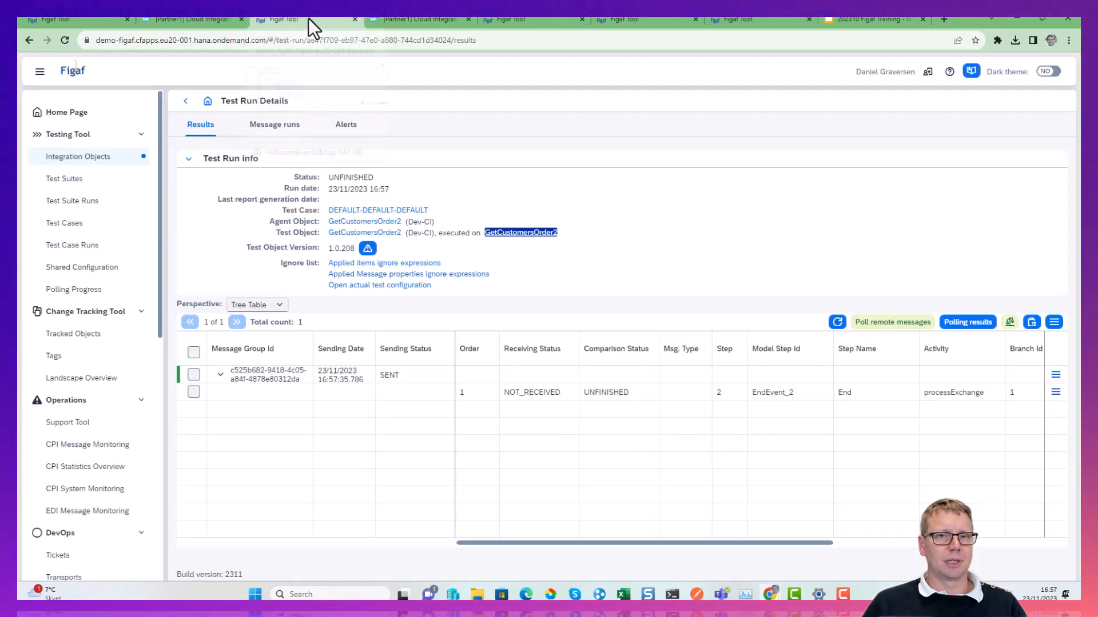
click(392, 294)
scroll(440, 463, down, 2)
click(186, 101)
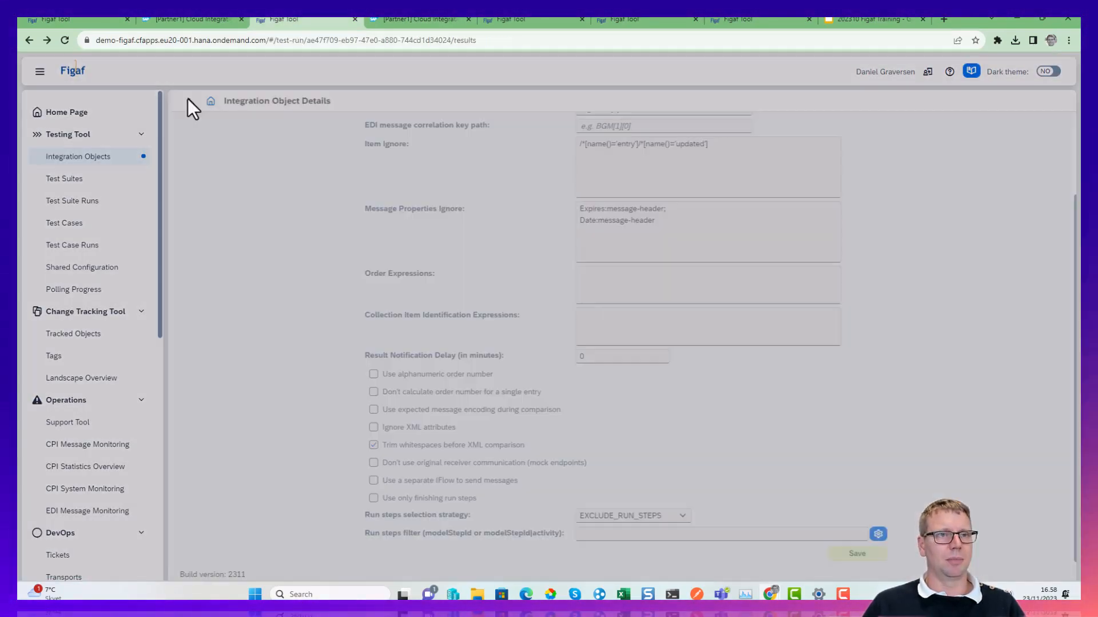
Switch to the iflow in SAP Integration Suite, trace the 16:57:36 message's path and examine the ContentModification step.
click(441, 17)
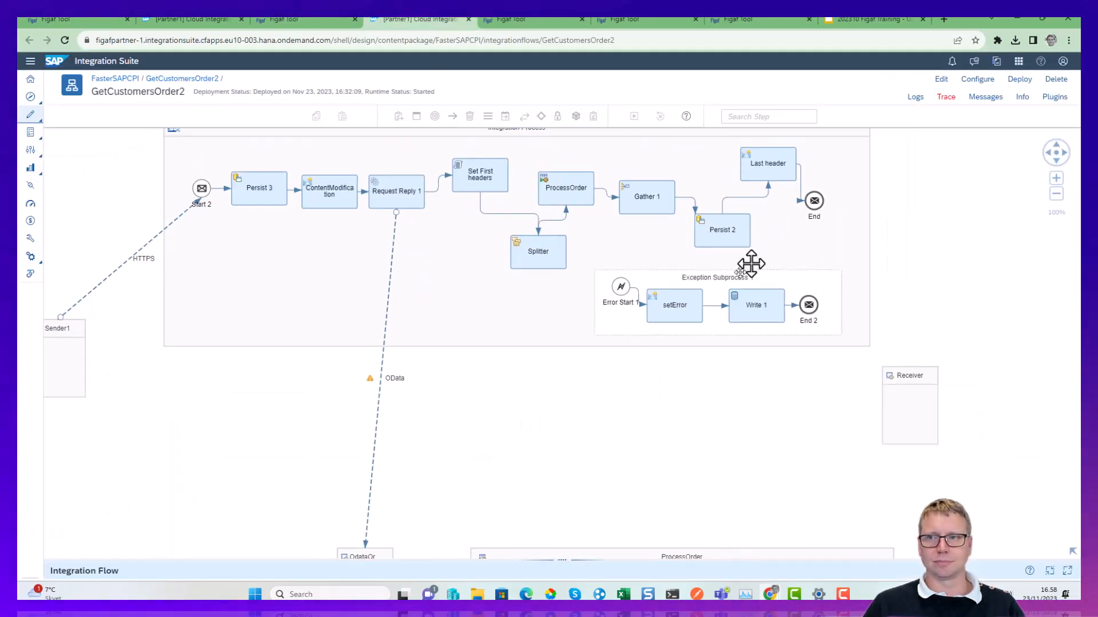
click(989, 98)
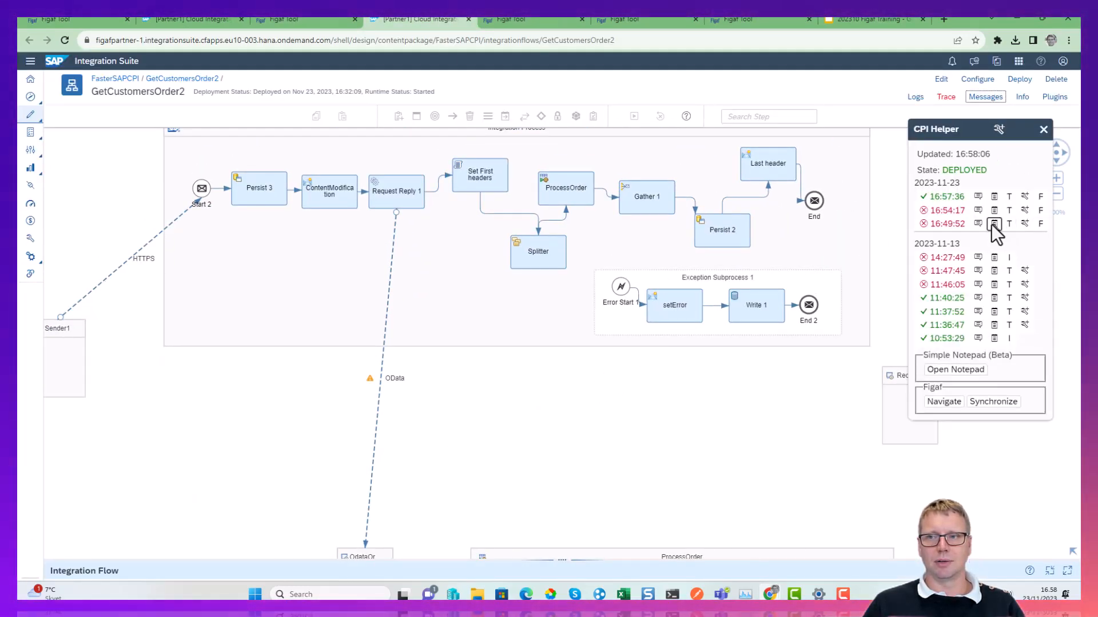
click(1024, 198)
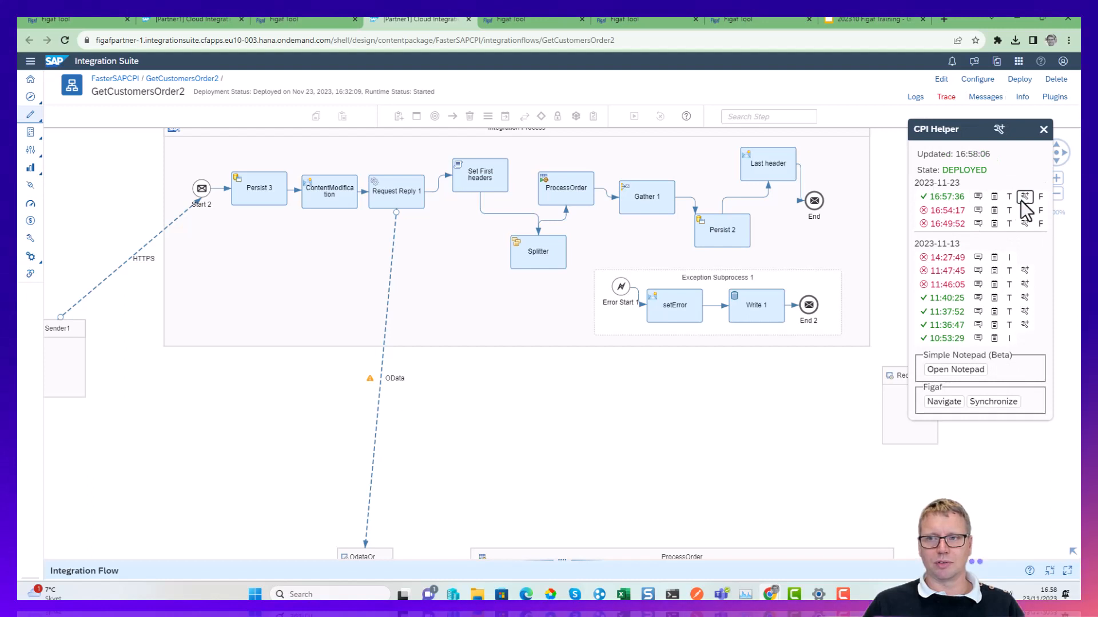
click(326, 203)
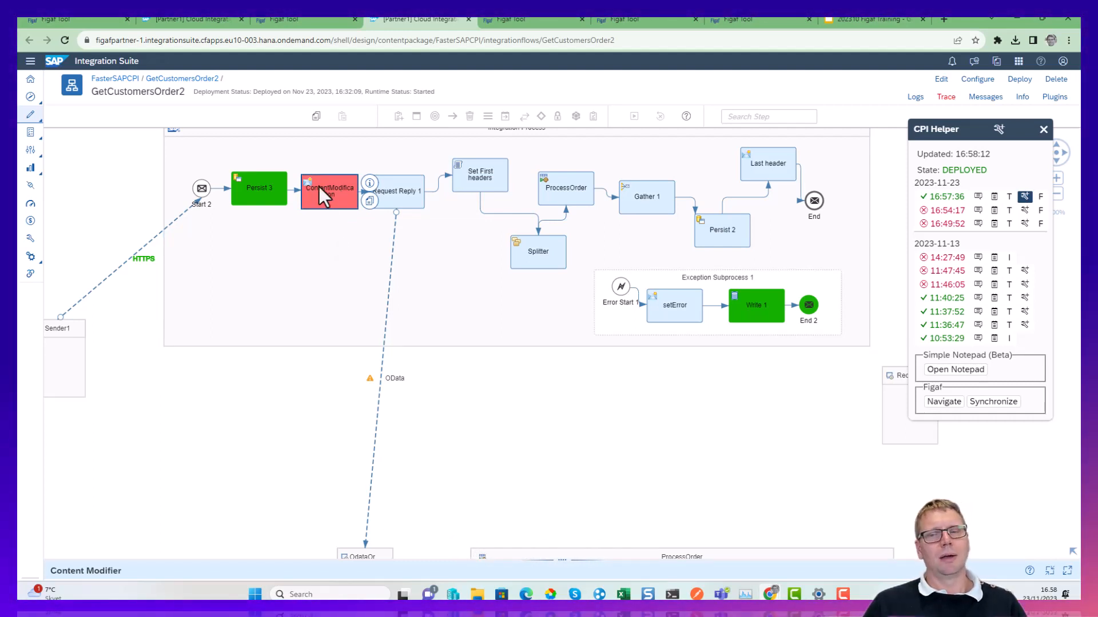
Back in the Figaf test run, select the four received messages and update the test case with them, dropping all old messages.
click(324, 20)
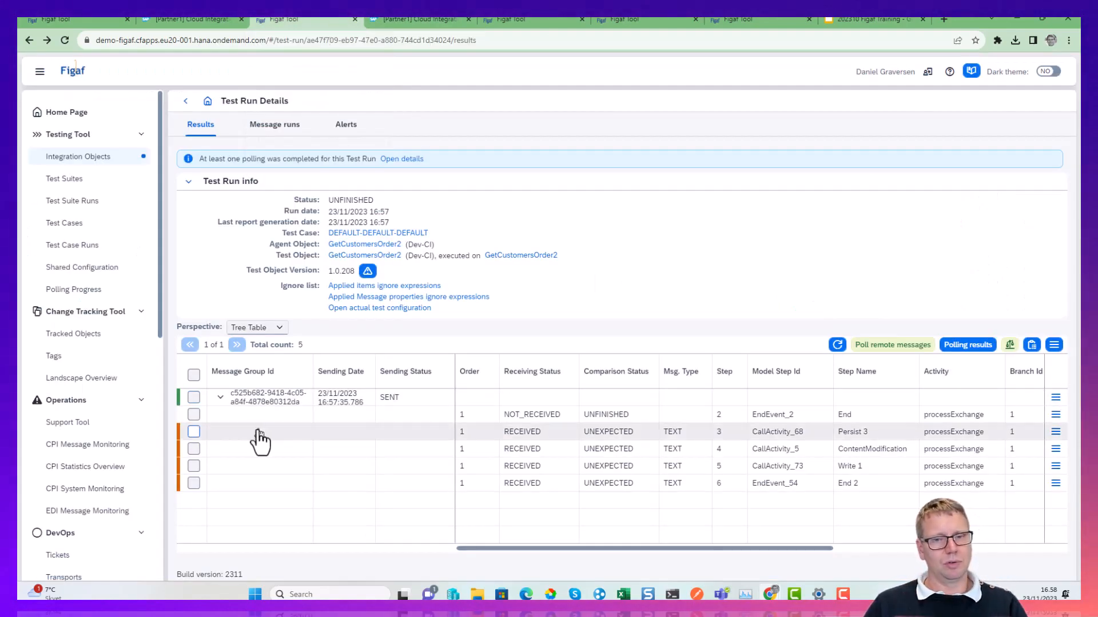
click(193, 431)
click(194, 449)
click(193, 465)
click(194, 483)
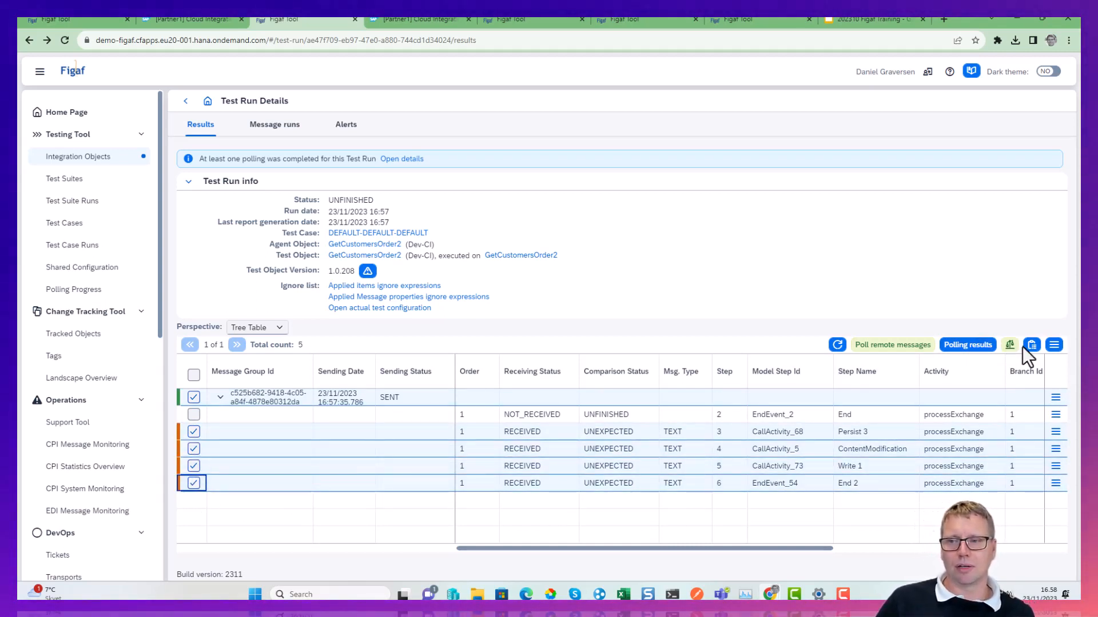
click(1051, 348)
click(999, 366)
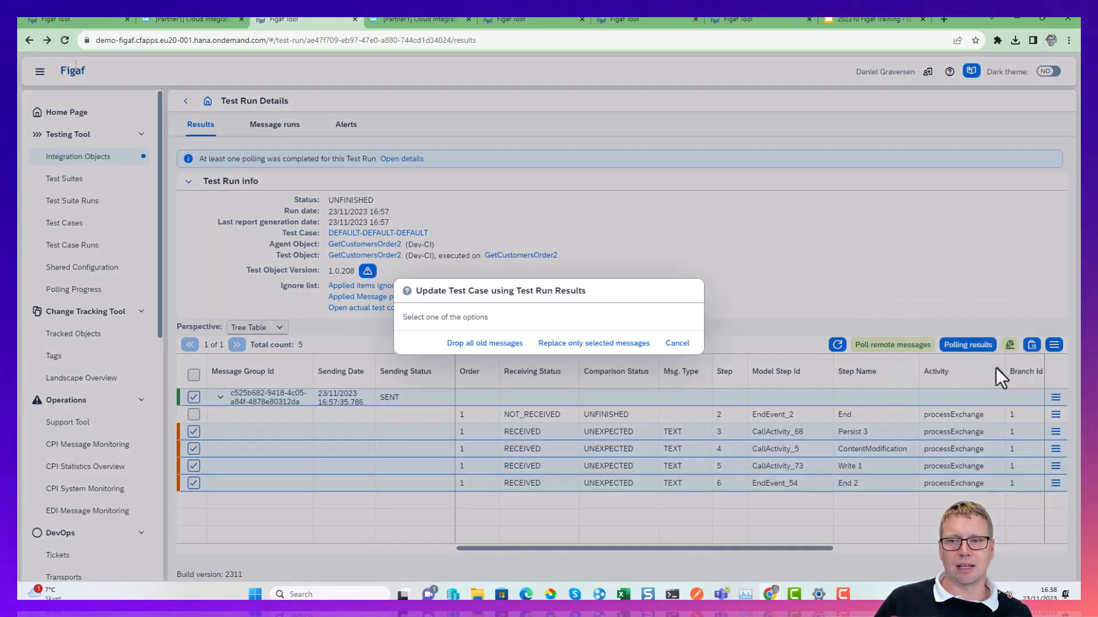
click(487, 346)
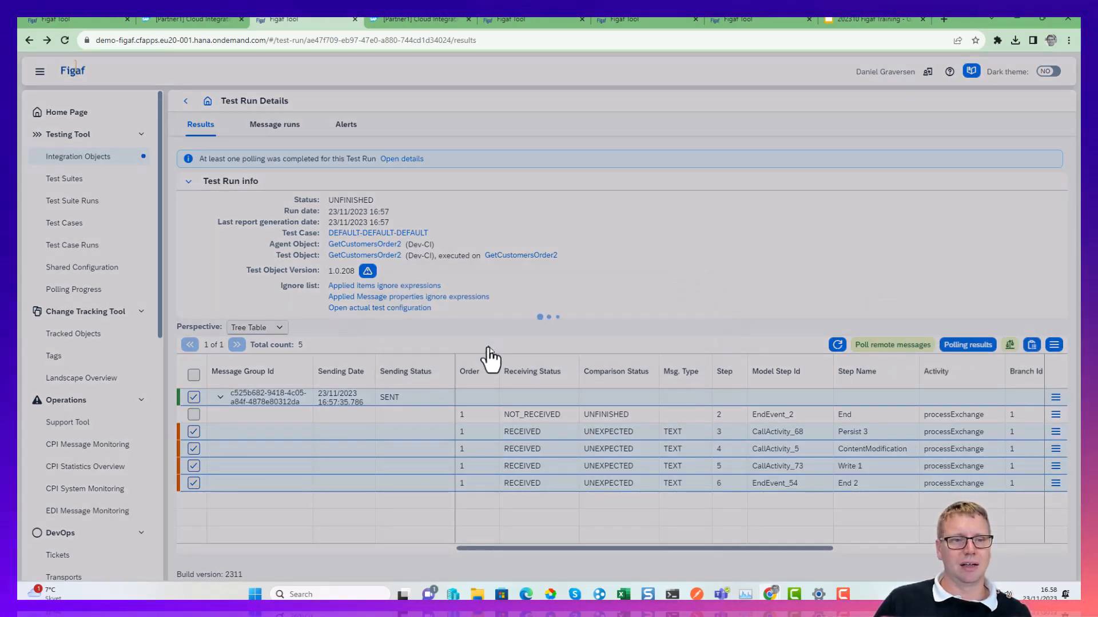
click(611, 343)
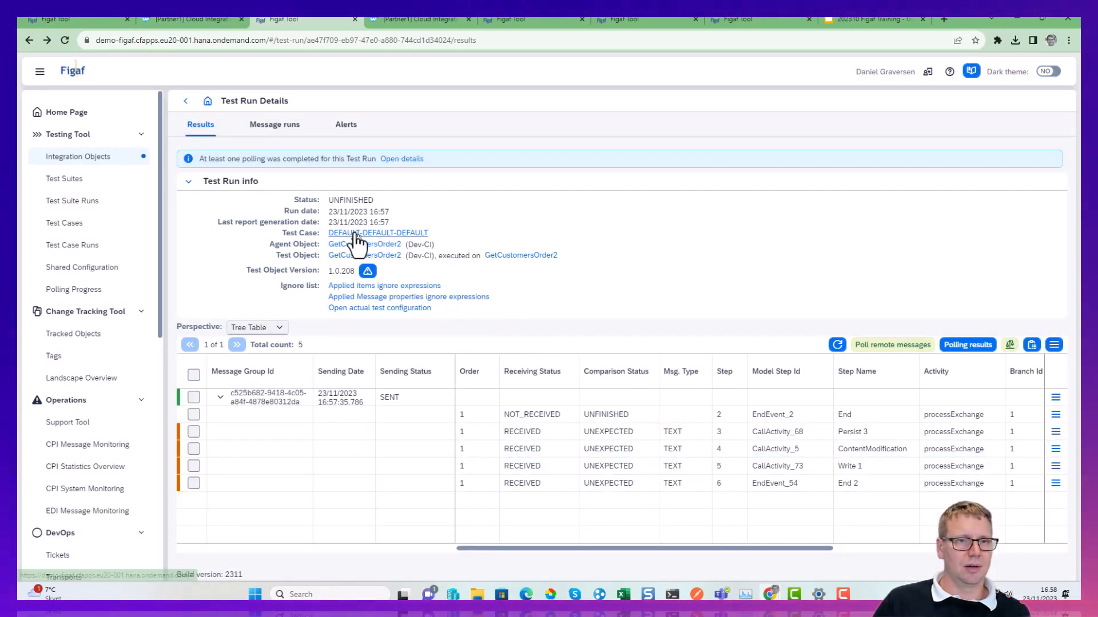
Open the run's test case and review its updated messages and general information.
click(356, 234)
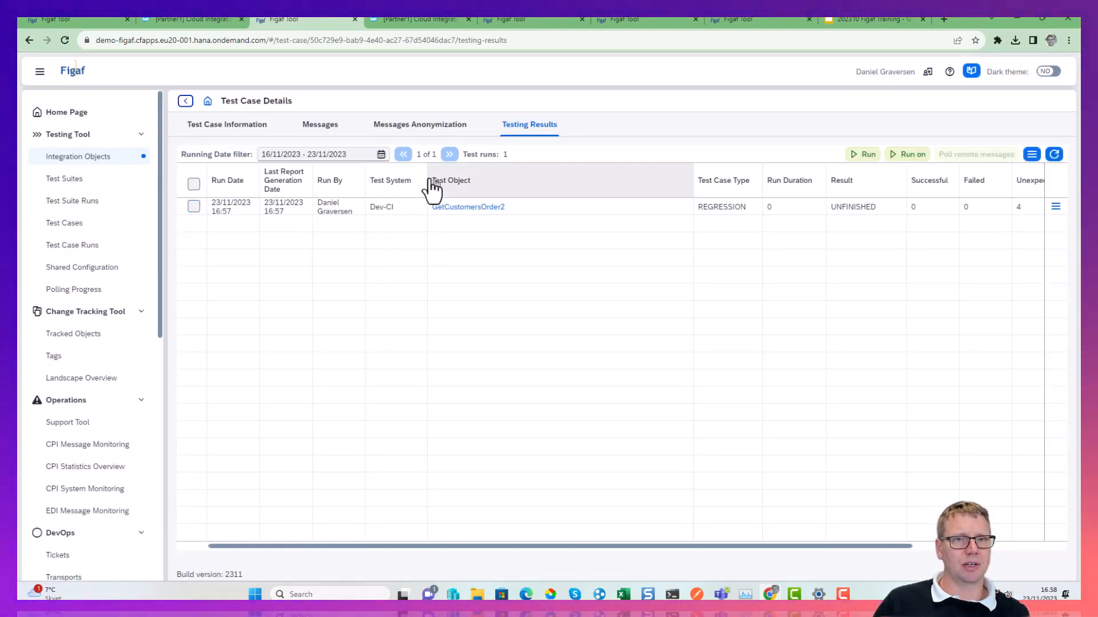
click(304, 127)
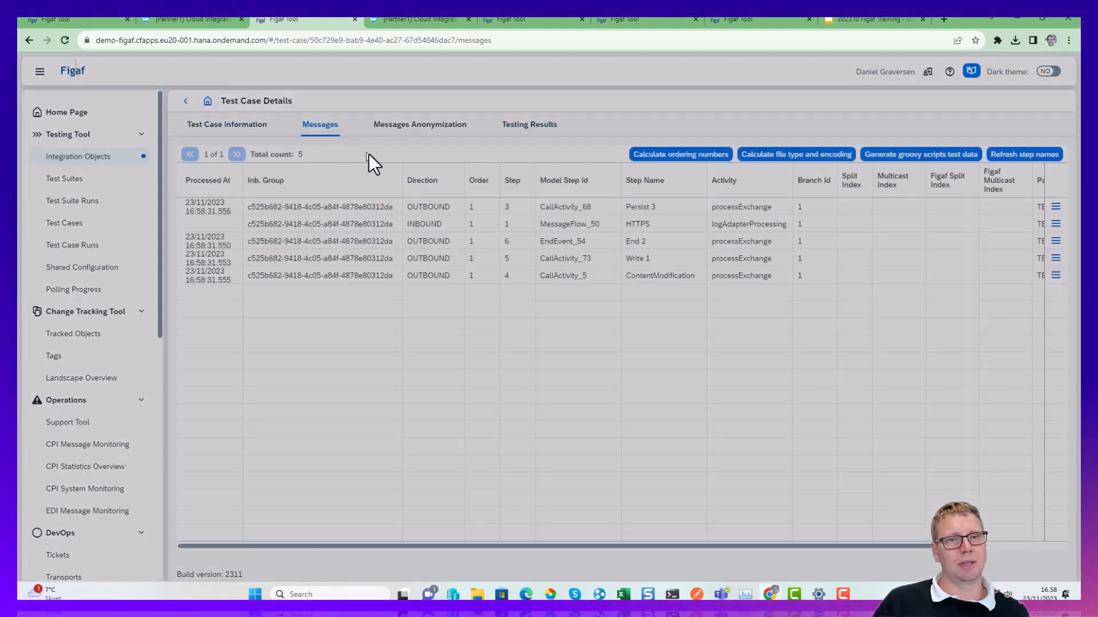
click(240, 125)
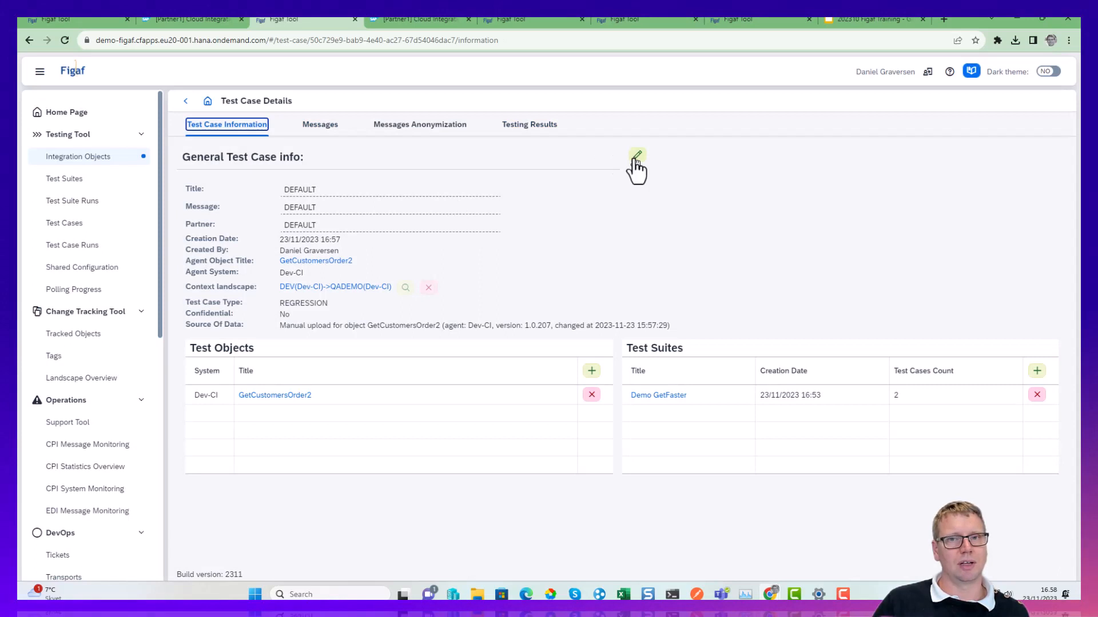
Try to change the test case's title to "CSV upload".
click(637, 156)
click(385, 192)
key(ctrl+a)
text(CSV upload)
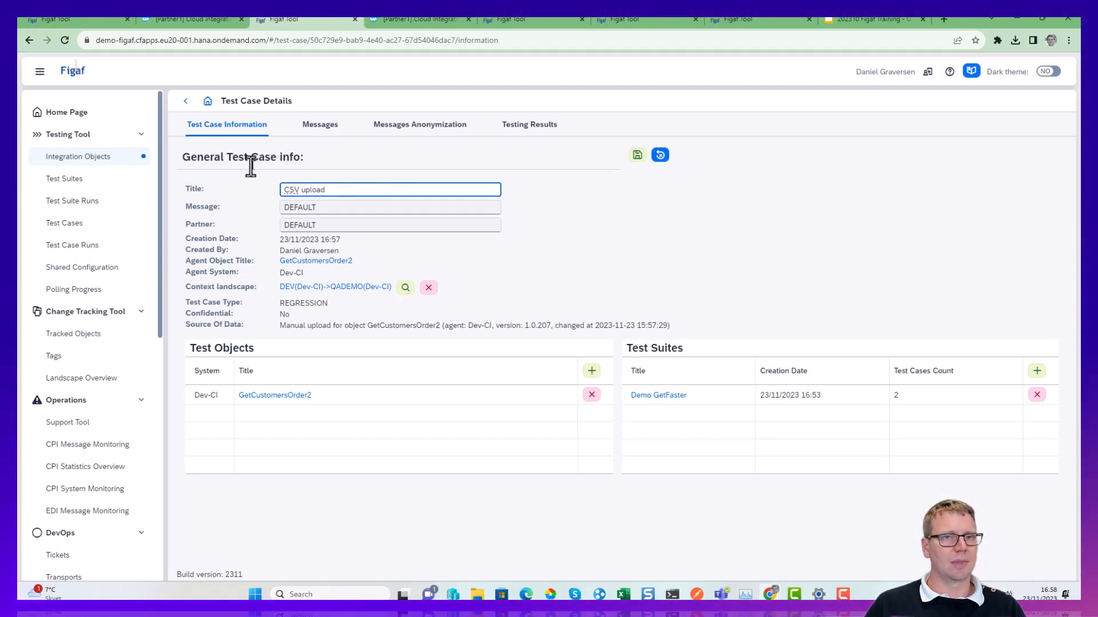
Open the End 2 outbound message from the test case's messages and examine its payload.
click(320, 125)
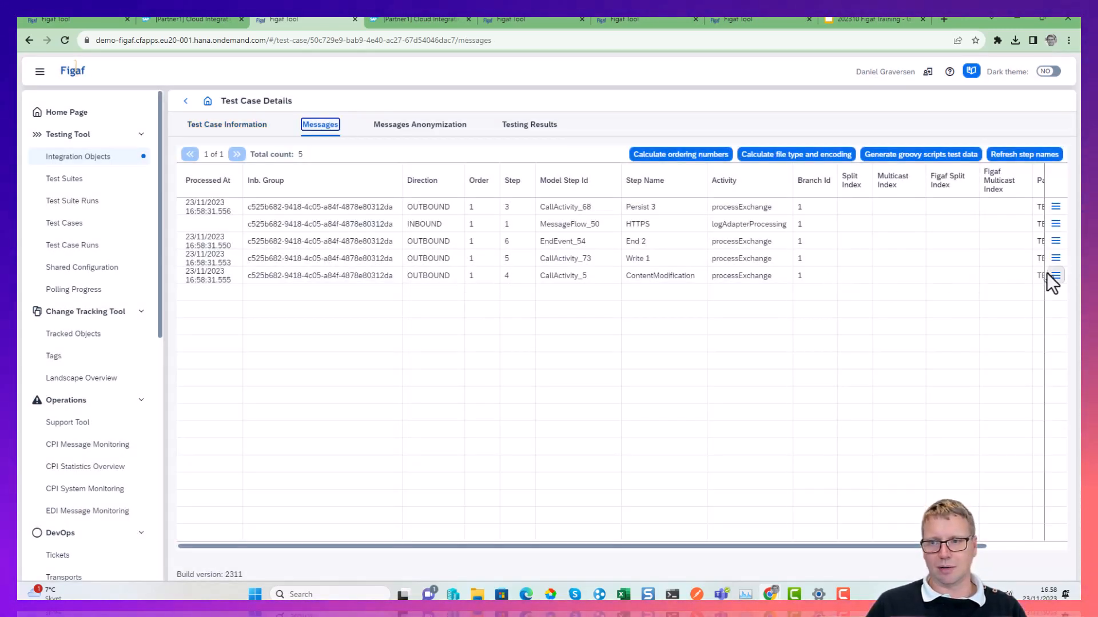
click(1055, 257)
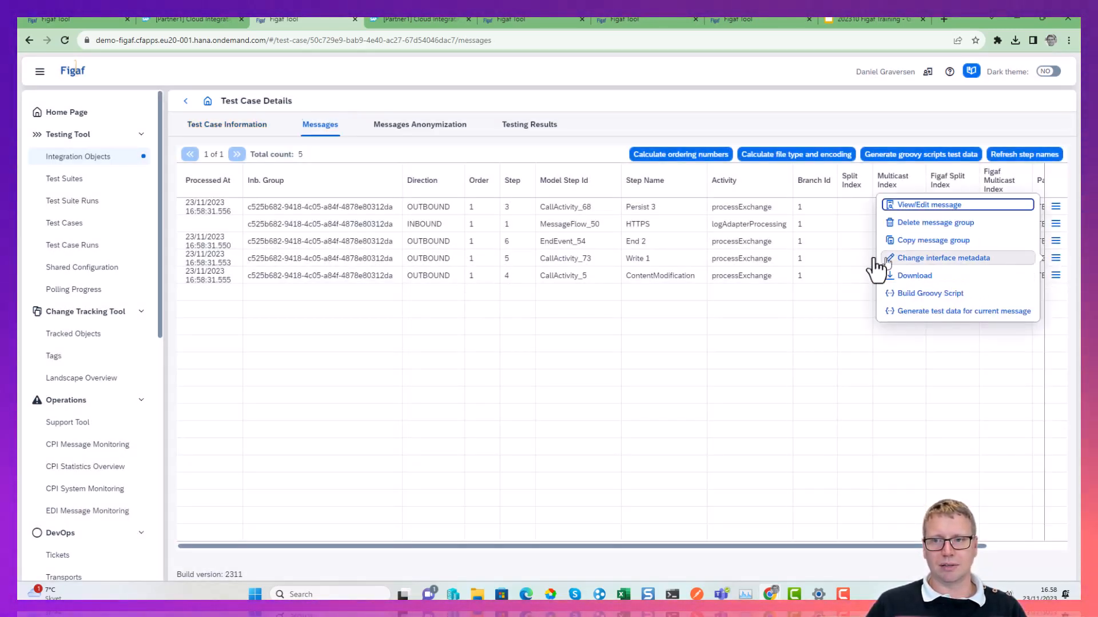
click(741, 240)
click(1055, 241)
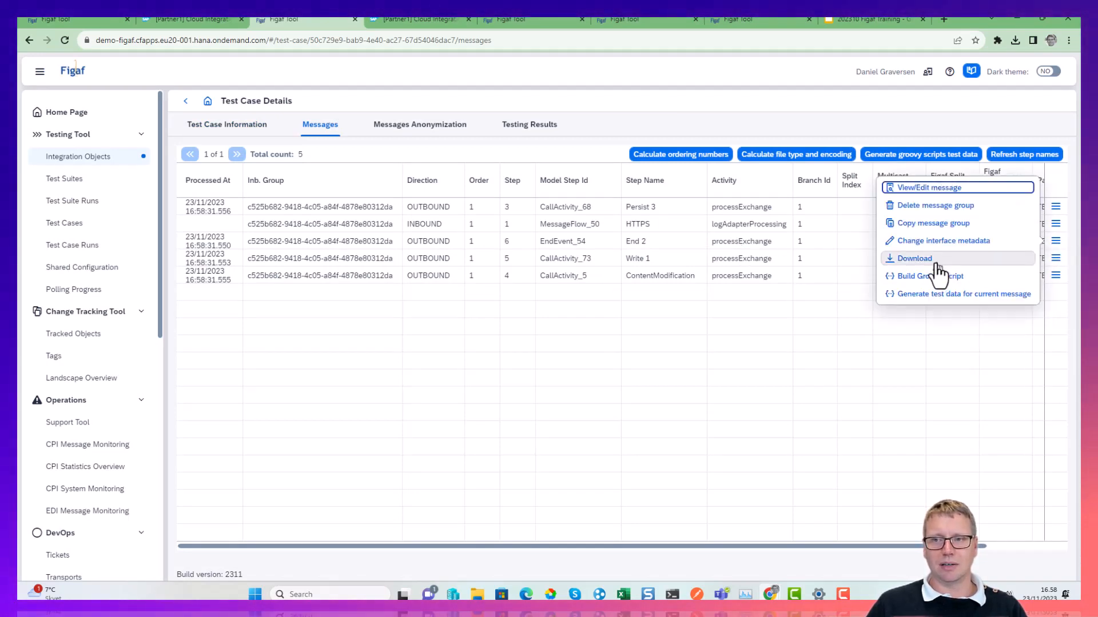
click(910, 188)
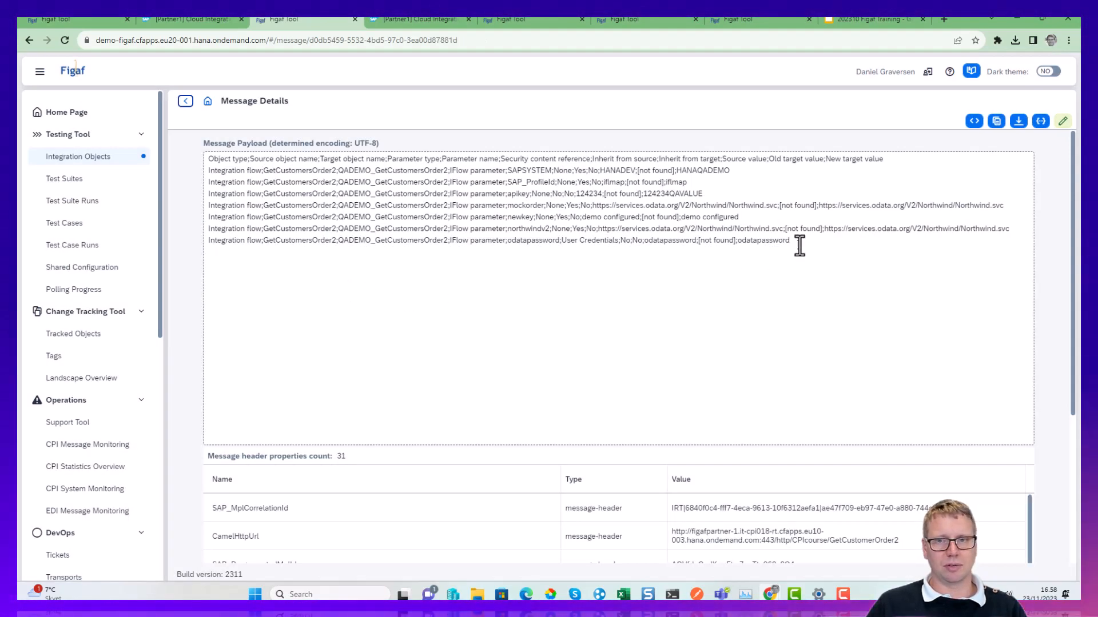
drag(823, 245, 681, 237)
click(347, 227)
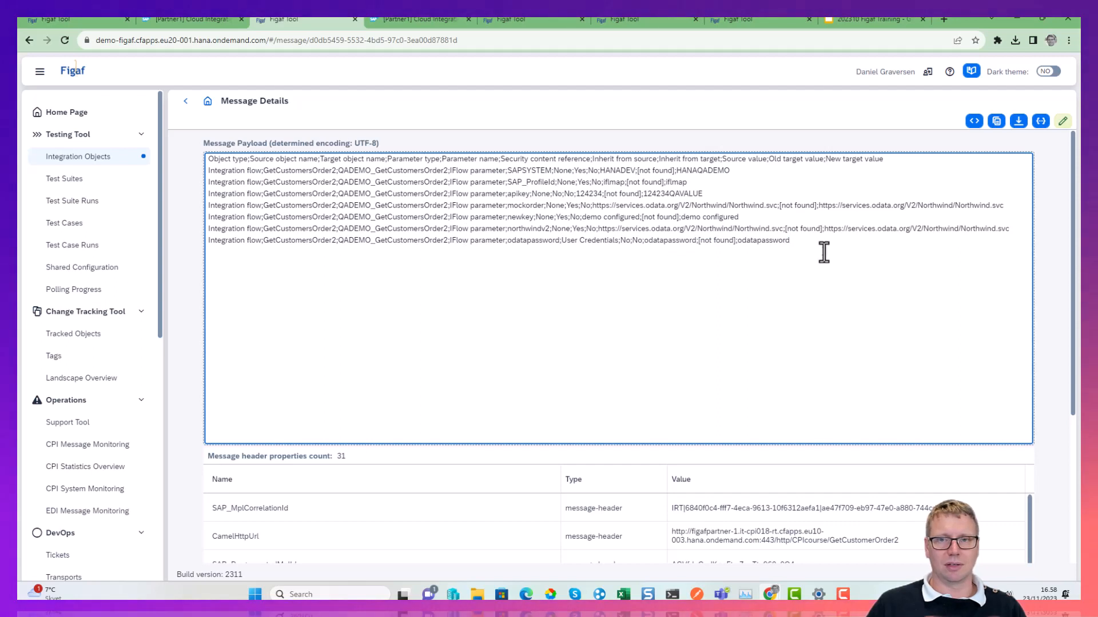
Delete the mockorder and newkey lines from the End 2 message payload and save the message.
drag(783, 220, 193, 208)
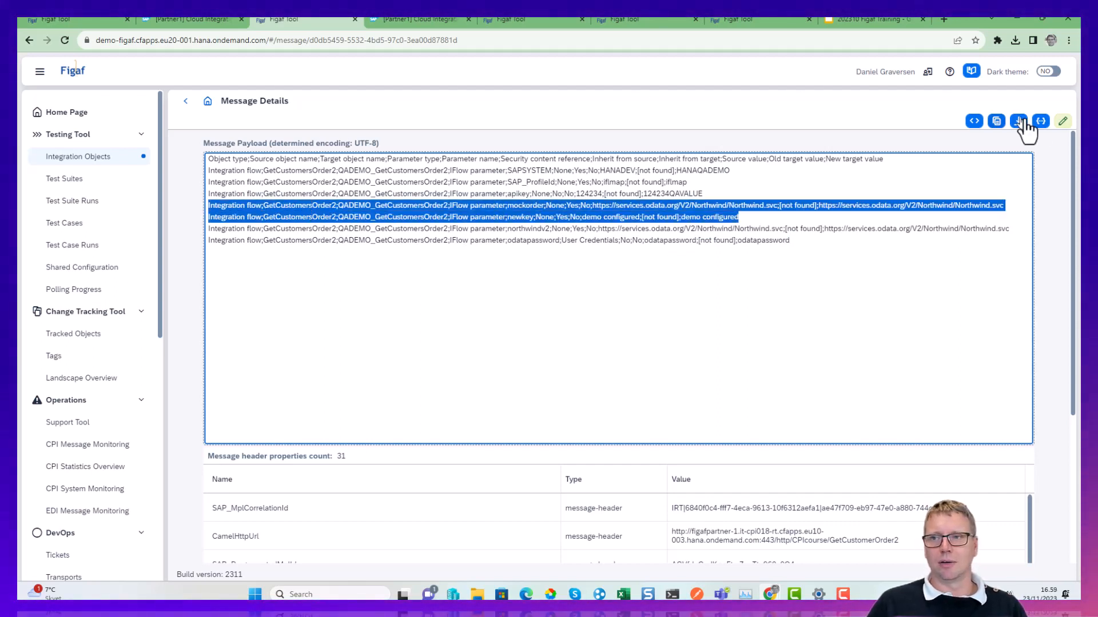
click(1062, 121)
drag(742, 217, 163, 172)
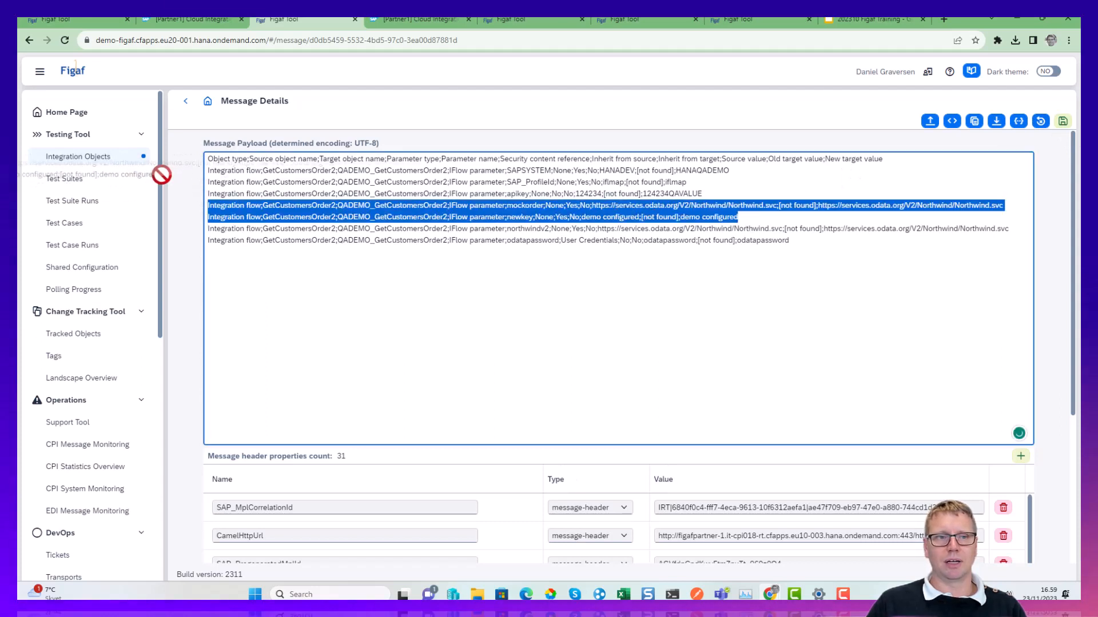
key(Delete)
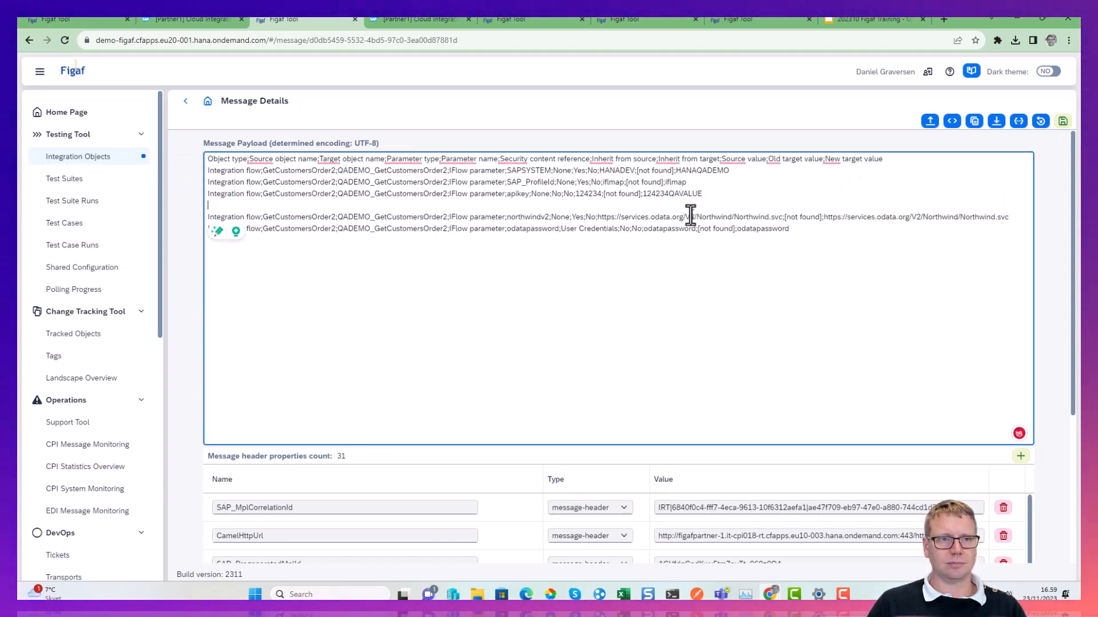
click(1064, 122)
click(598, 350)
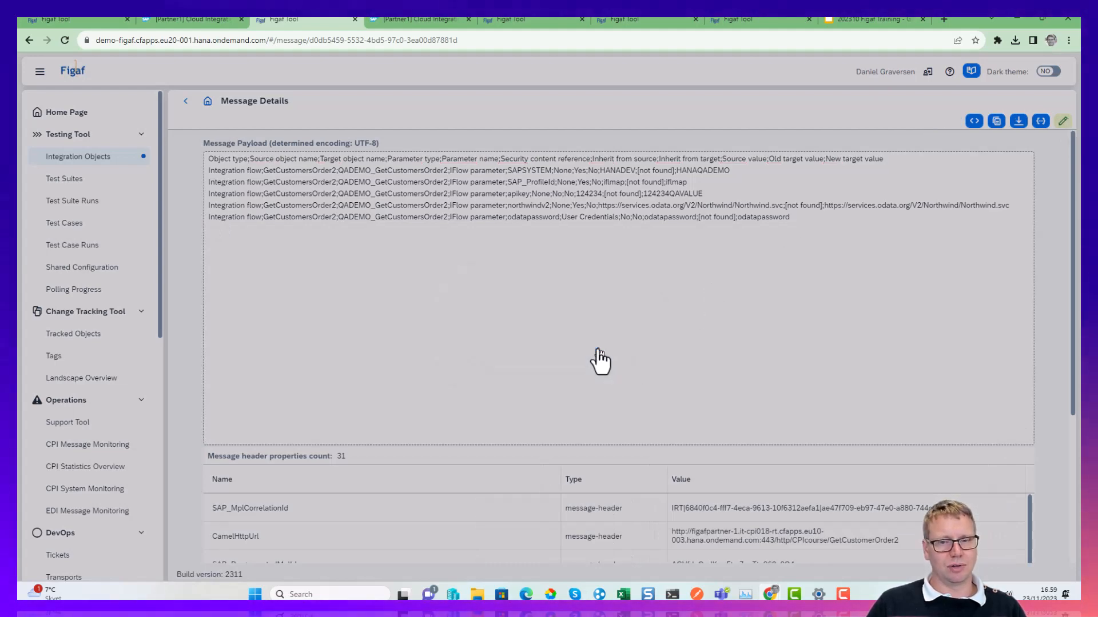
Return to the test case and start a new test run from its testing results.
click(184, 103)
click(520, 126)
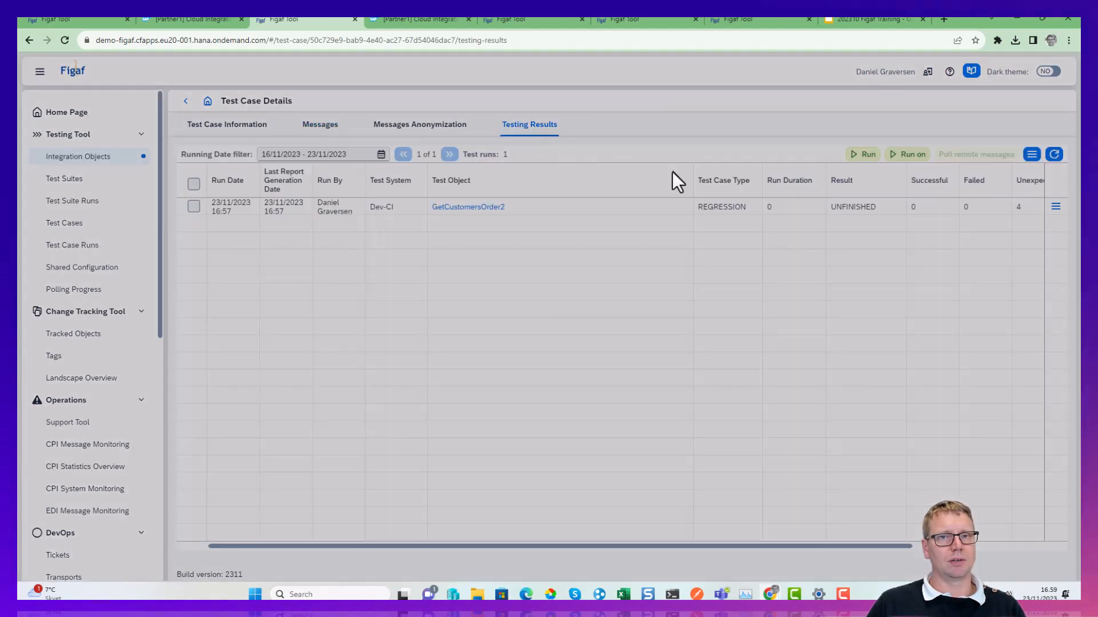
click(860, 156)
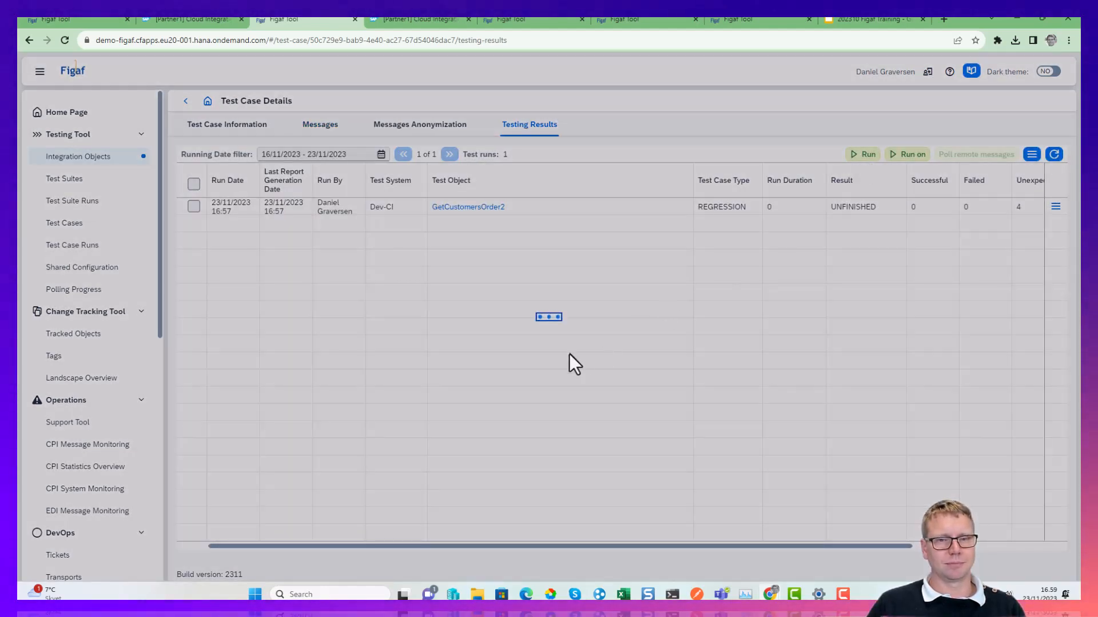
click(596, 350)
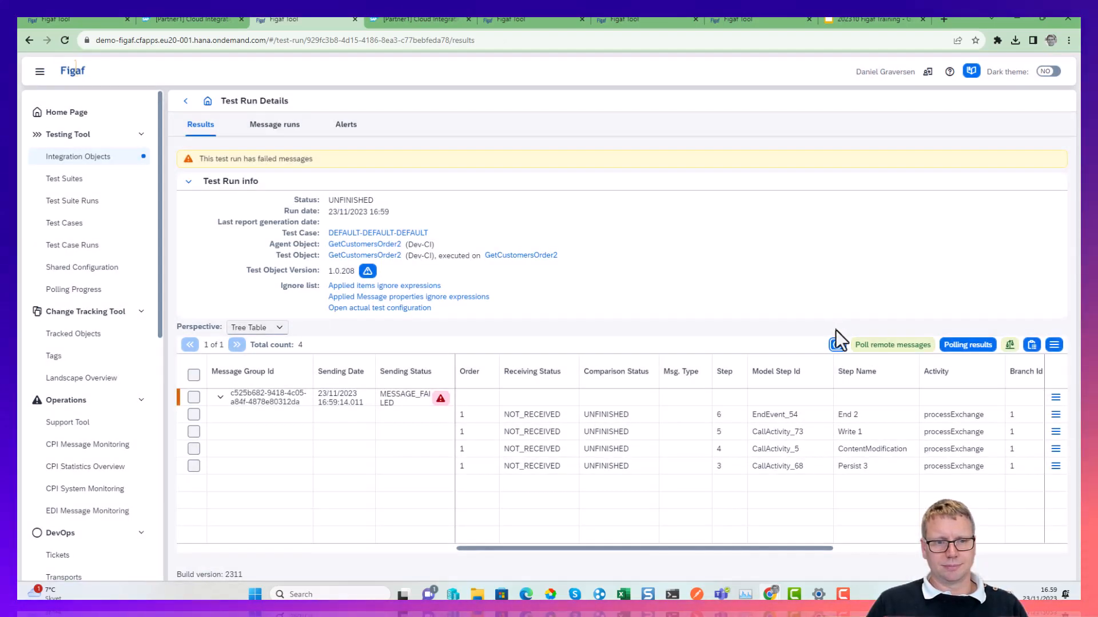
Refresh the test run's results and check the message statuses and the options for the End 2 step.
click(840, 341)
click(838, 345)
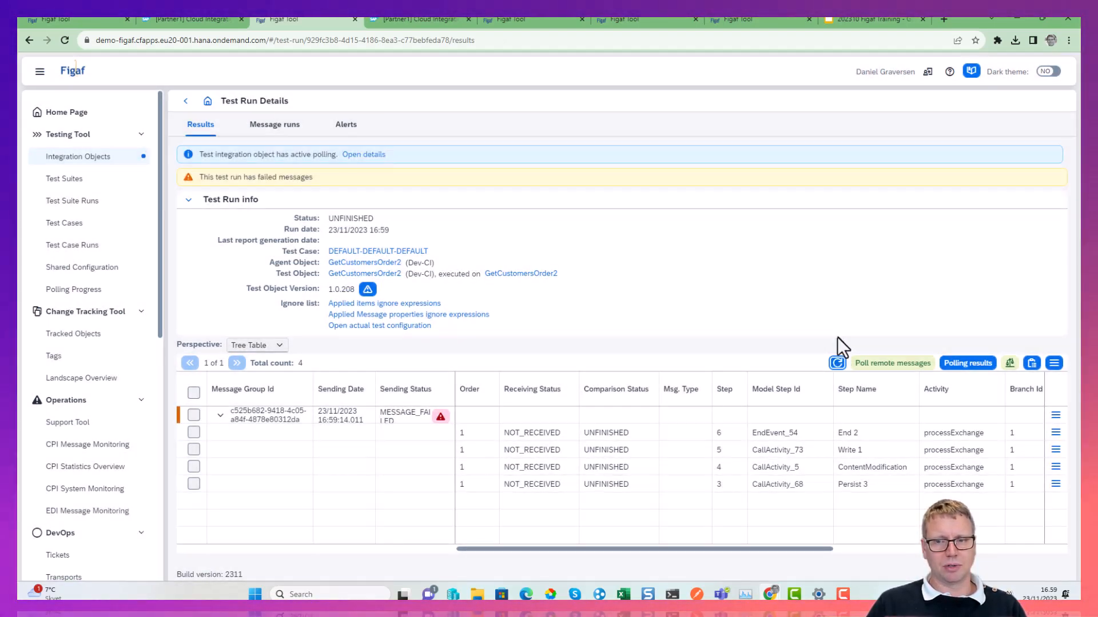
click(836, 365)
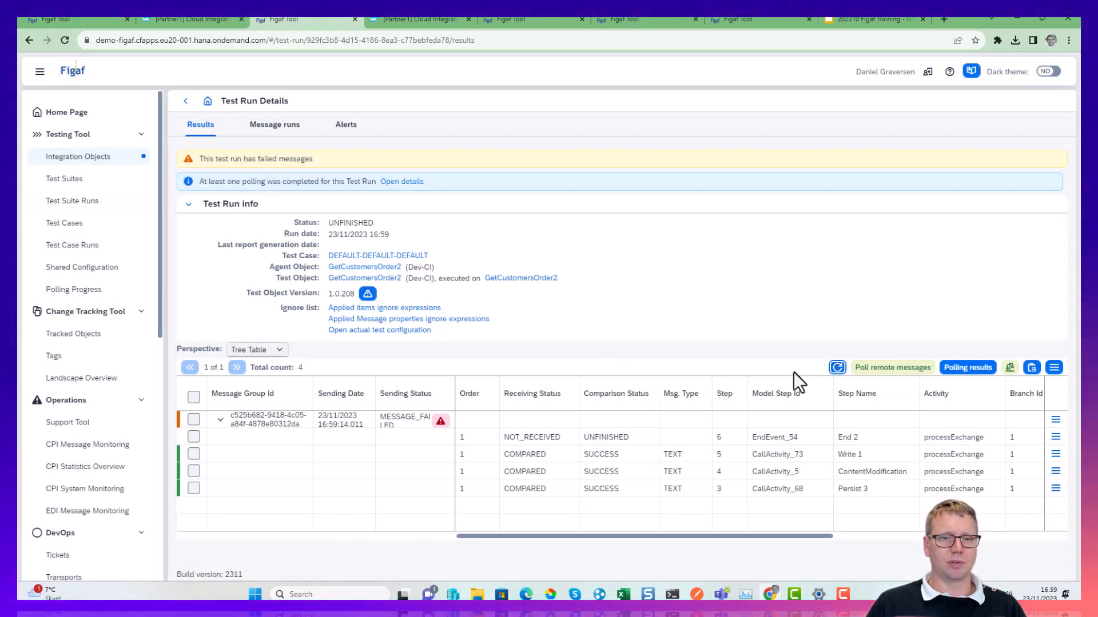
click(836, 367)
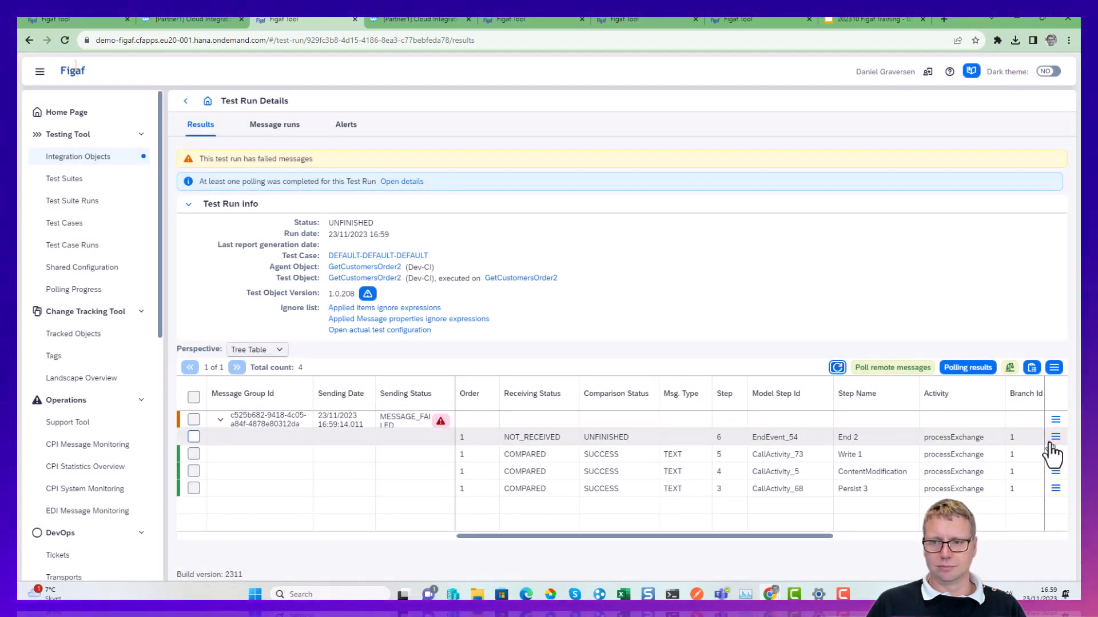
click(1056, 438)
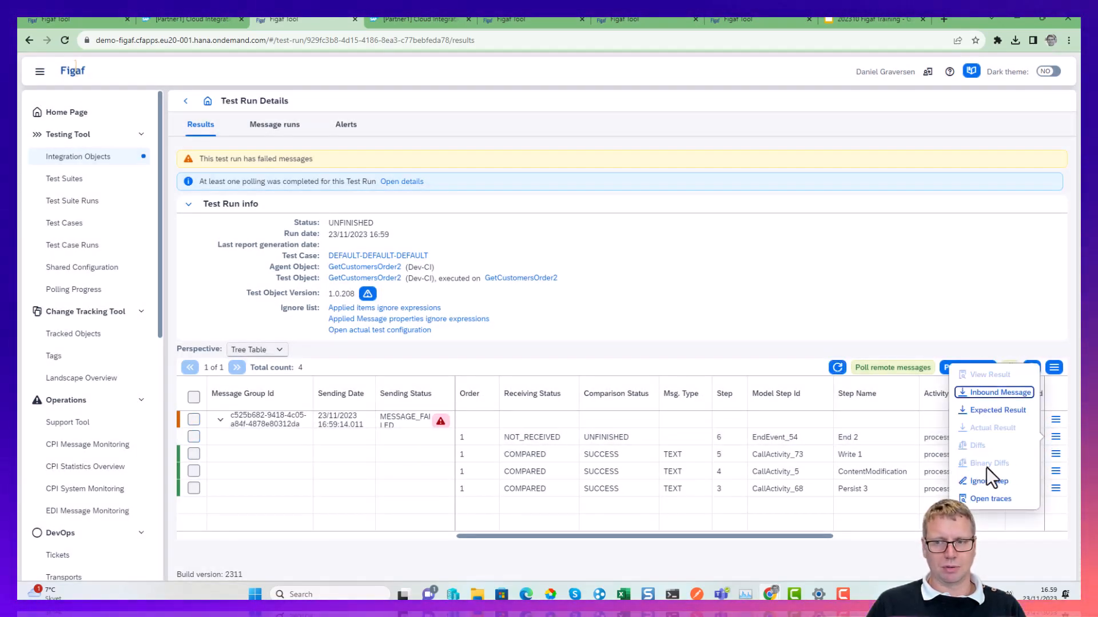
click(837, 368)
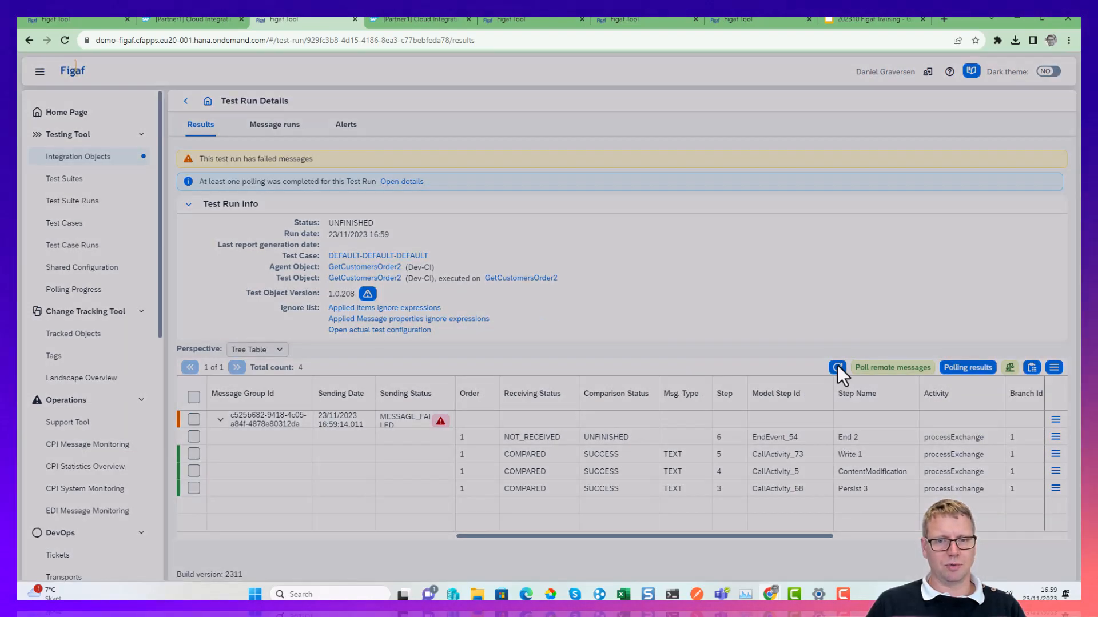
Poll the remote messages for the test run and review the details of the polling results.
click(912, 371)
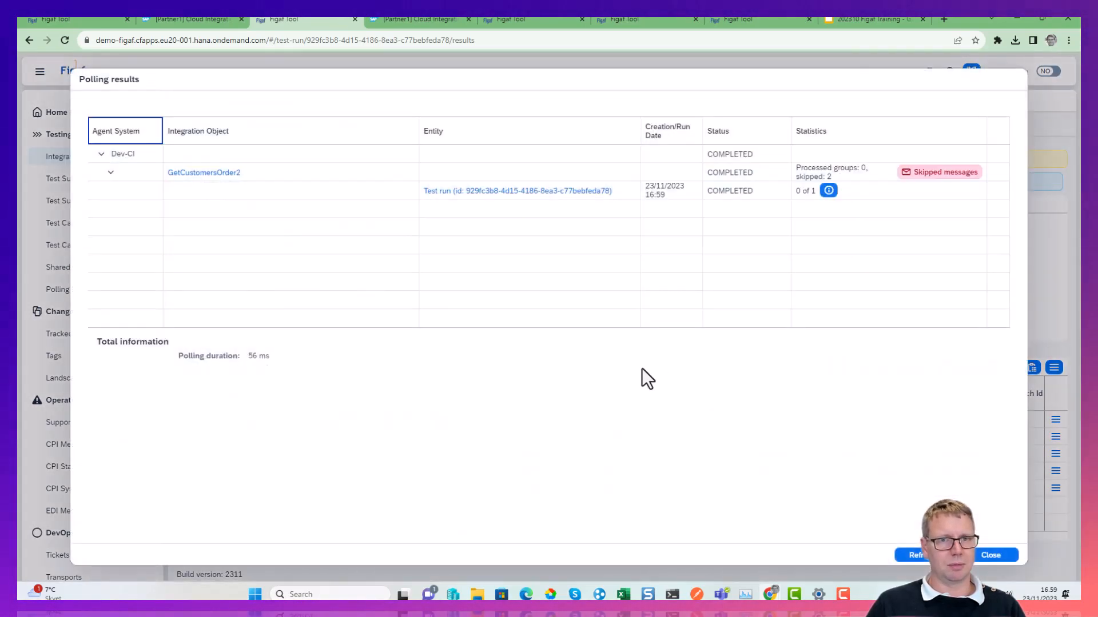
click(829, 191)
key(Escape)
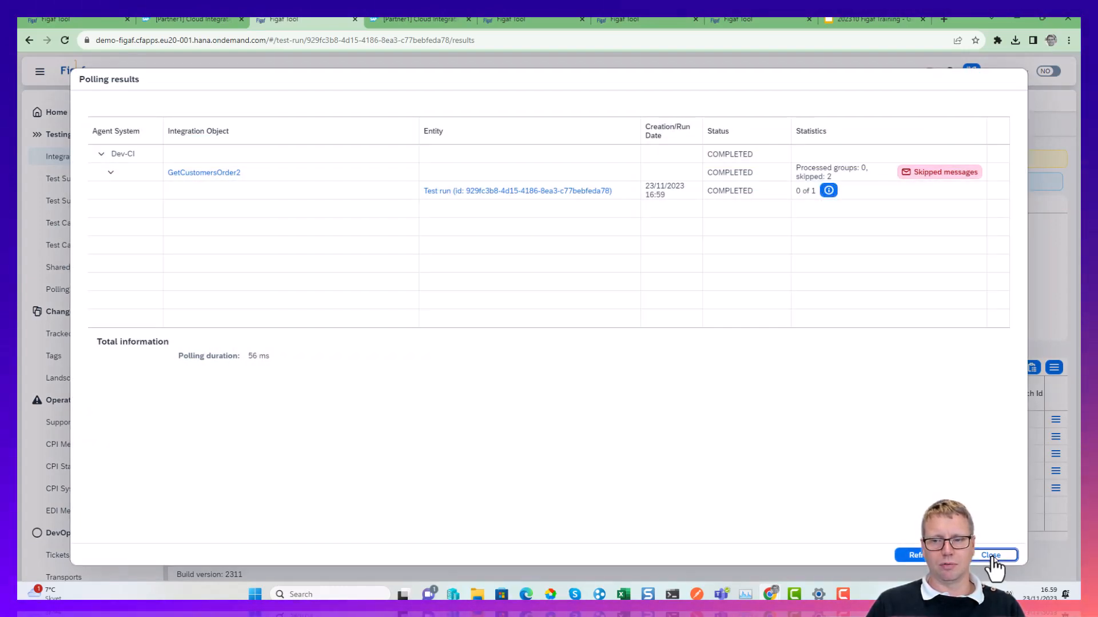
click(991, 555)
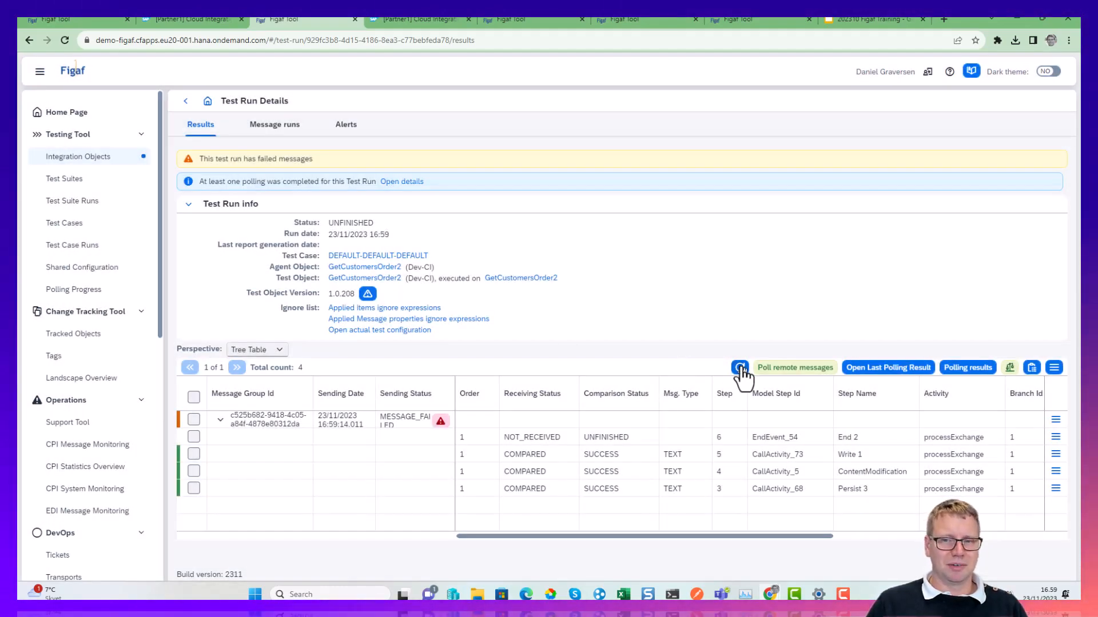
Refresh the test run again and inspect the failure details of its sent message group.
click(740, 368)
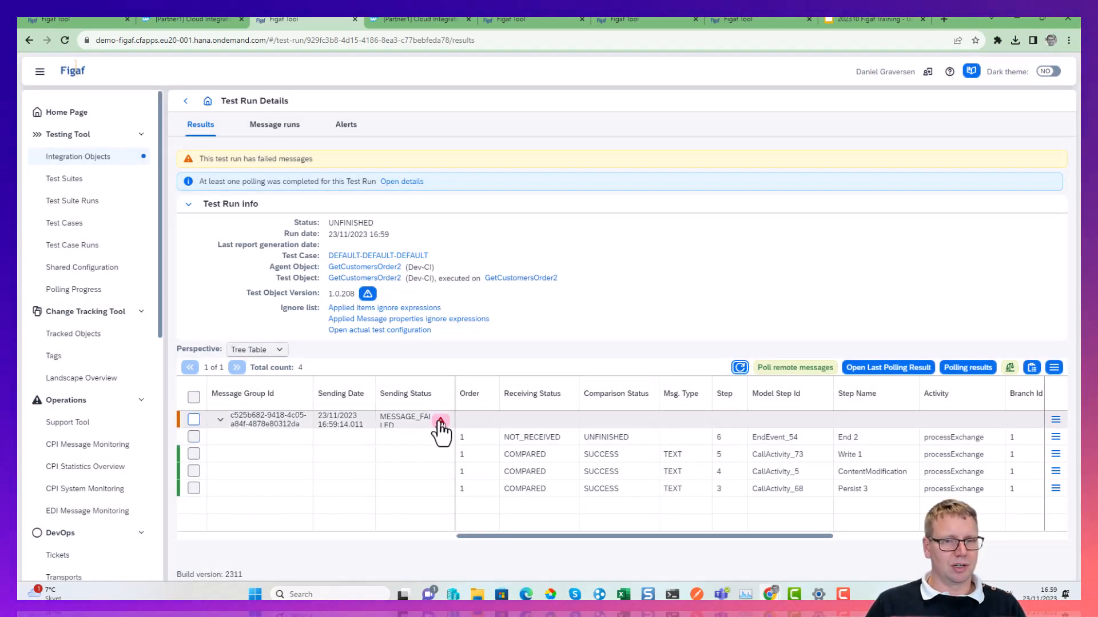
click(441, 421)
key(Escape)
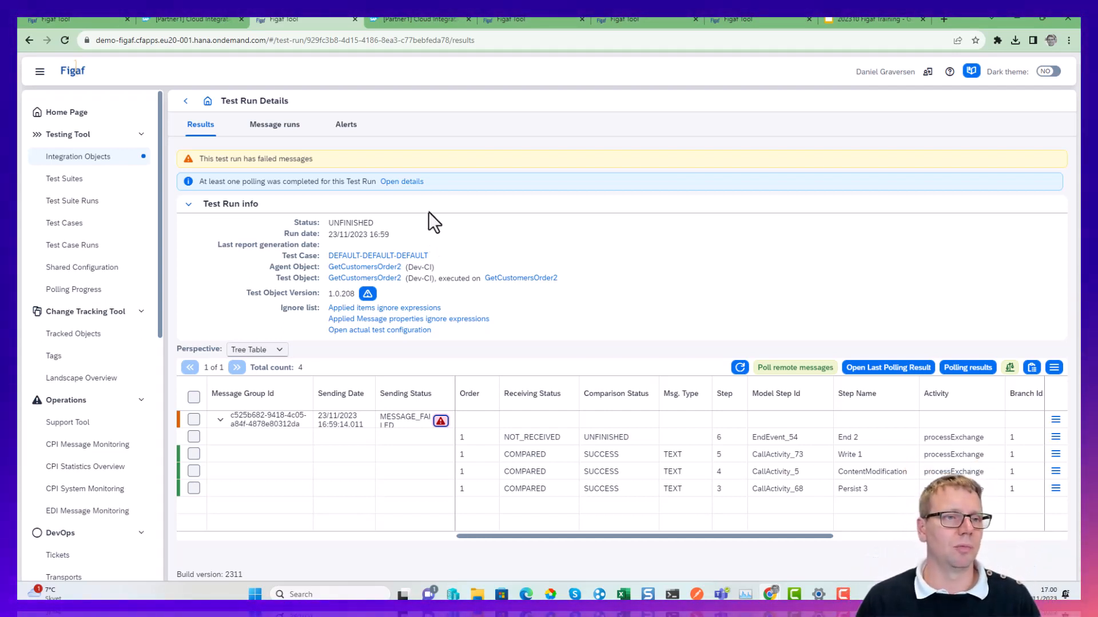
Switch to GetCustomersOrder2 in SAP Integration Suite, save it as version 1.0.209 and deploy it on the Cloud Integration runtime profile.
click(90, 341)
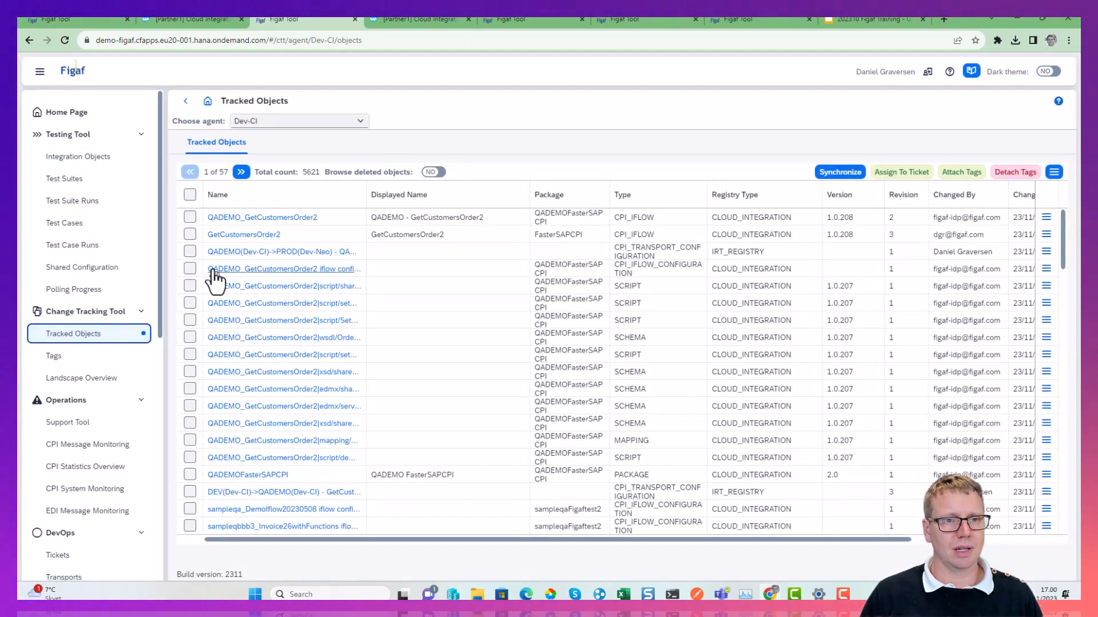
click(399, 17)
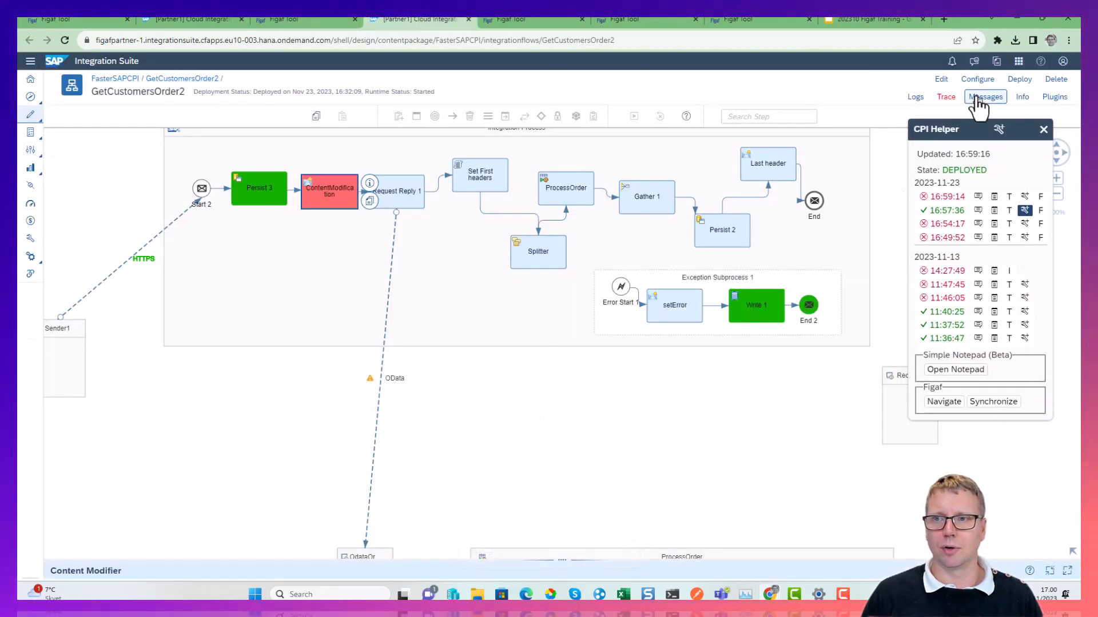
click(941, 78)
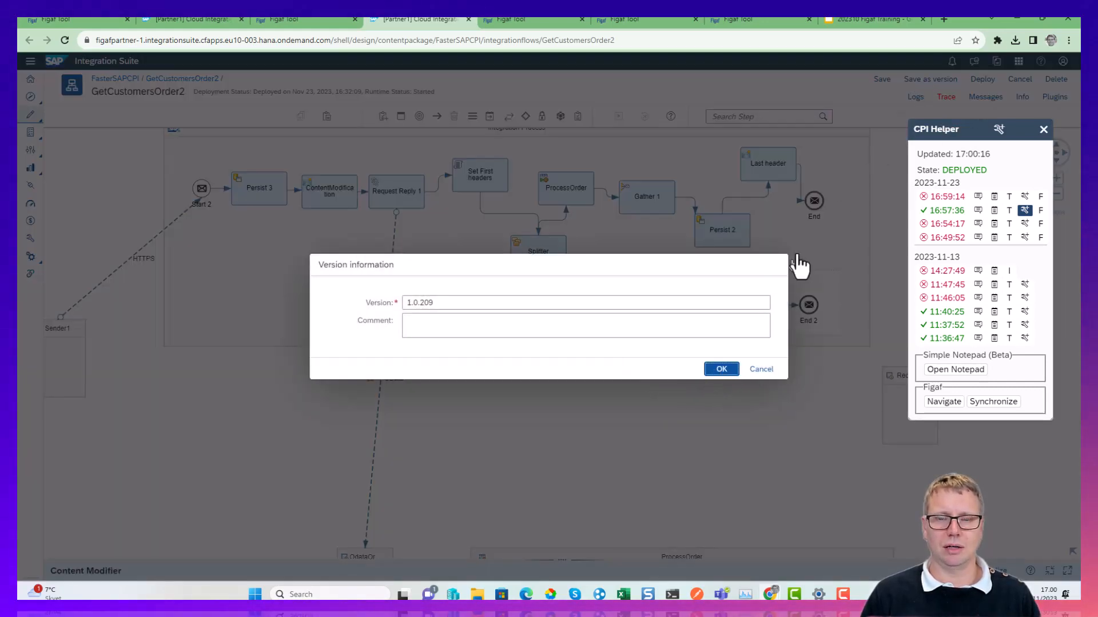
key(Return)
click(1019, 79)
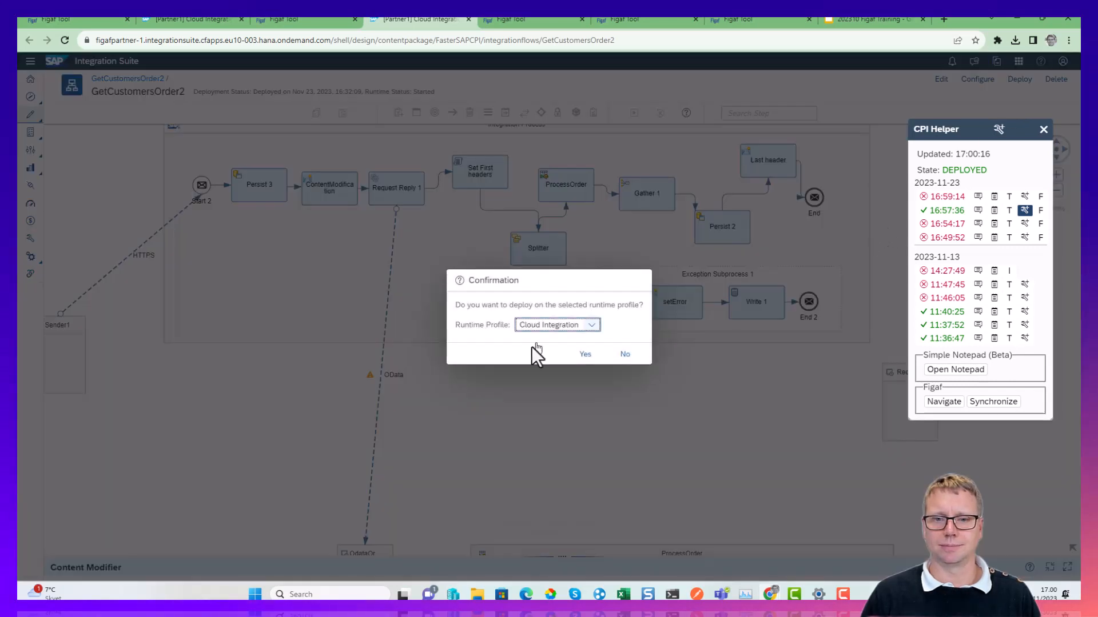
click(585, 354)
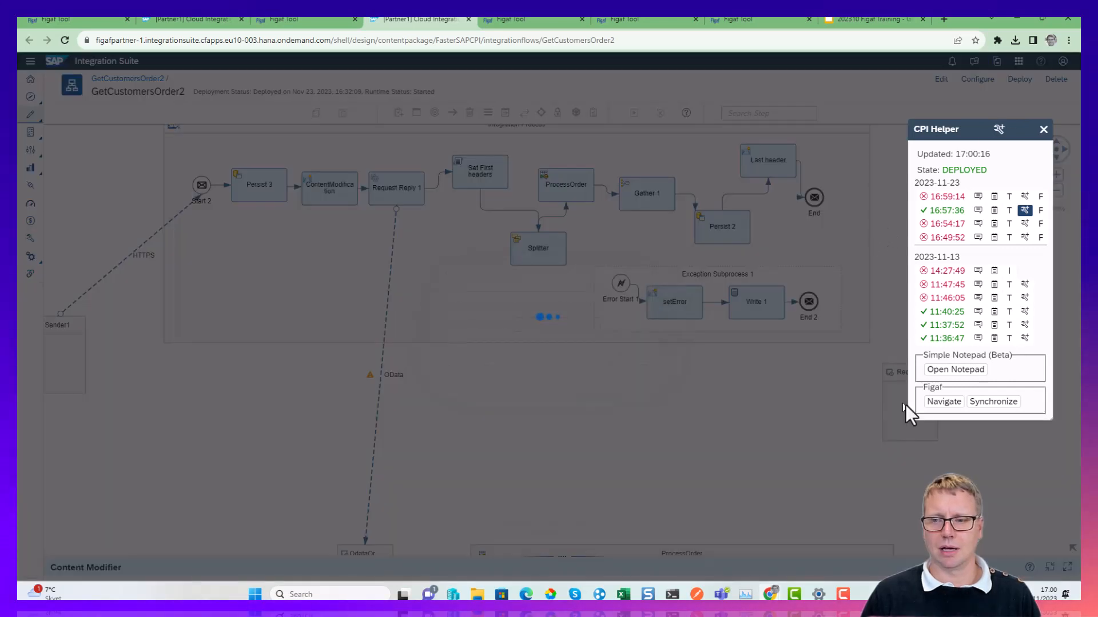
Synchronize the GetCustomersOrder2 iflow of package FasterSAPCPI into Figaf's tracked objects and close the synchronization result.
click(1000, 402)
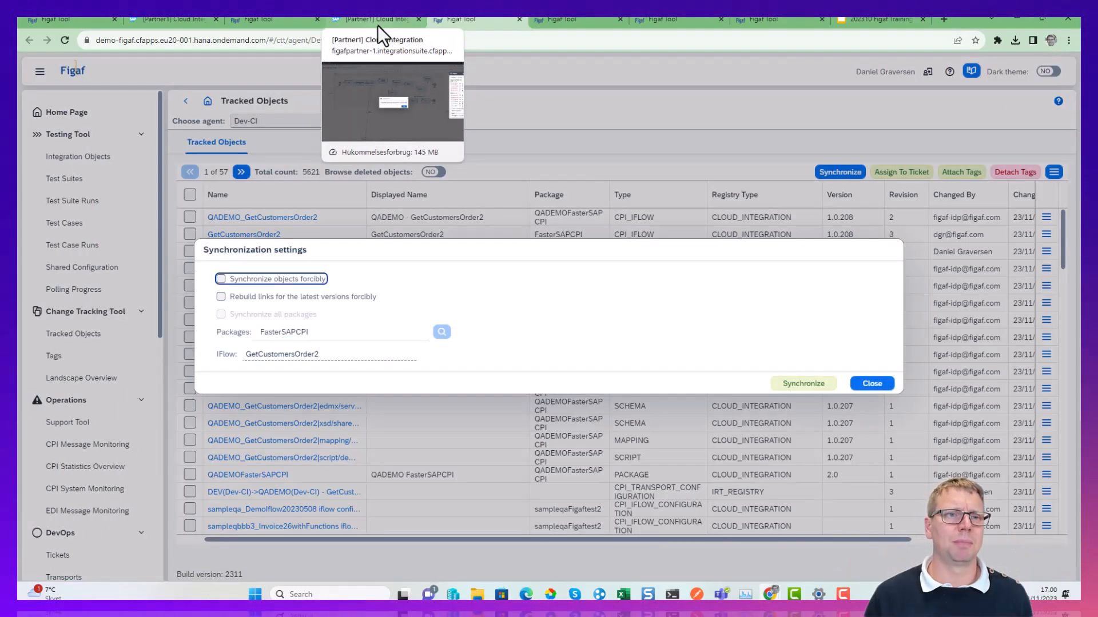
click(804, 382)
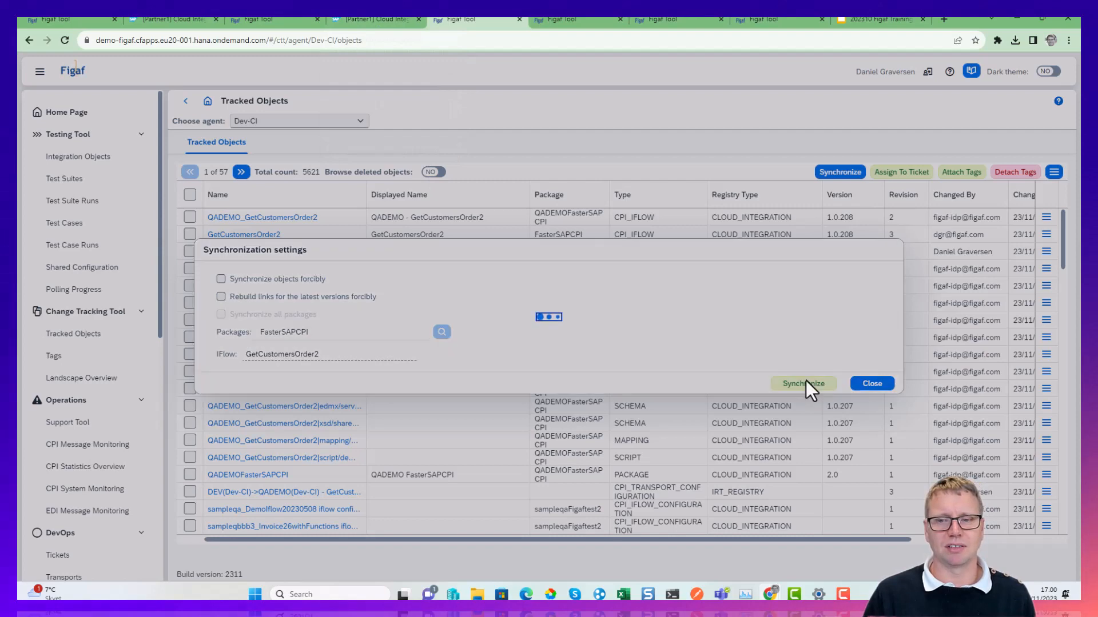
click(655, 558)
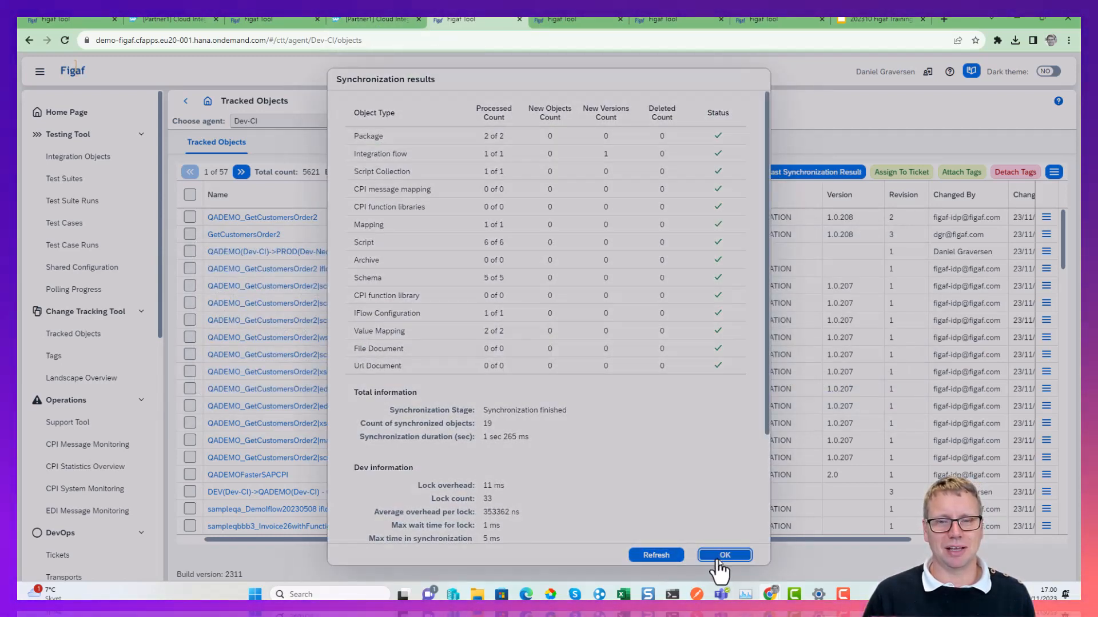
click(716, 557)
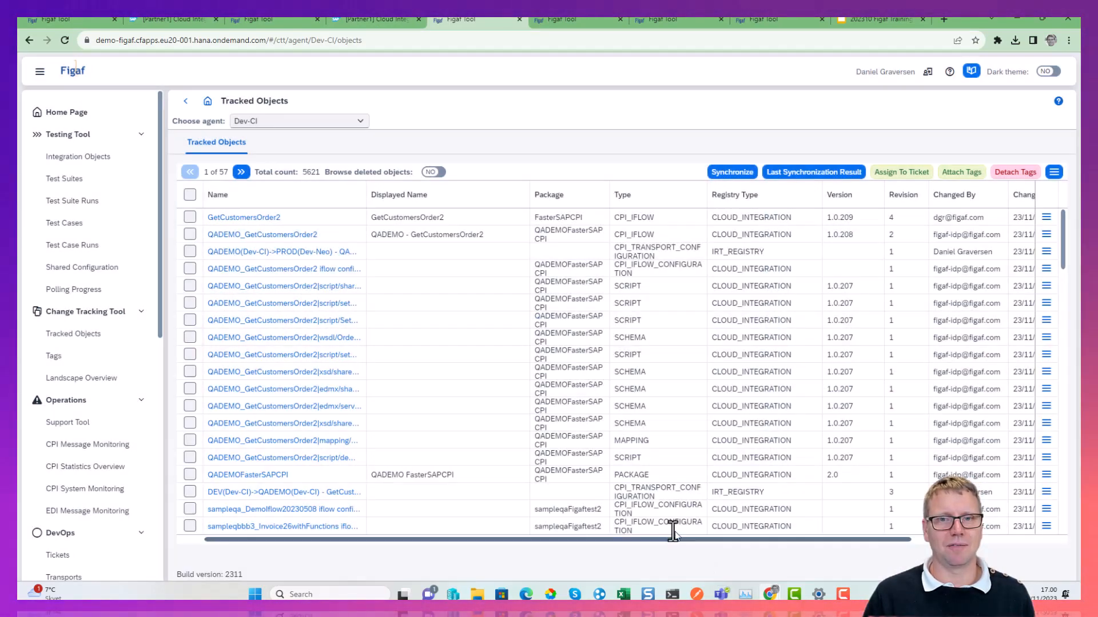
Select the GetCustomersOrder2 iflow of package FasterSAPCPI in the tracked objects.
click(190, 218)
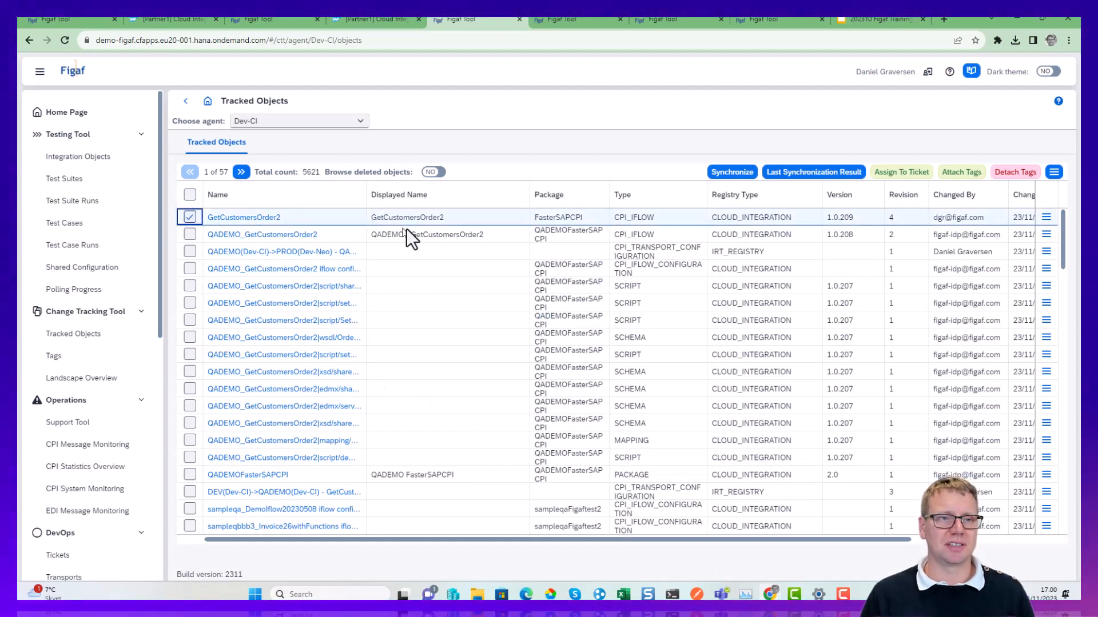
click(892, 173)
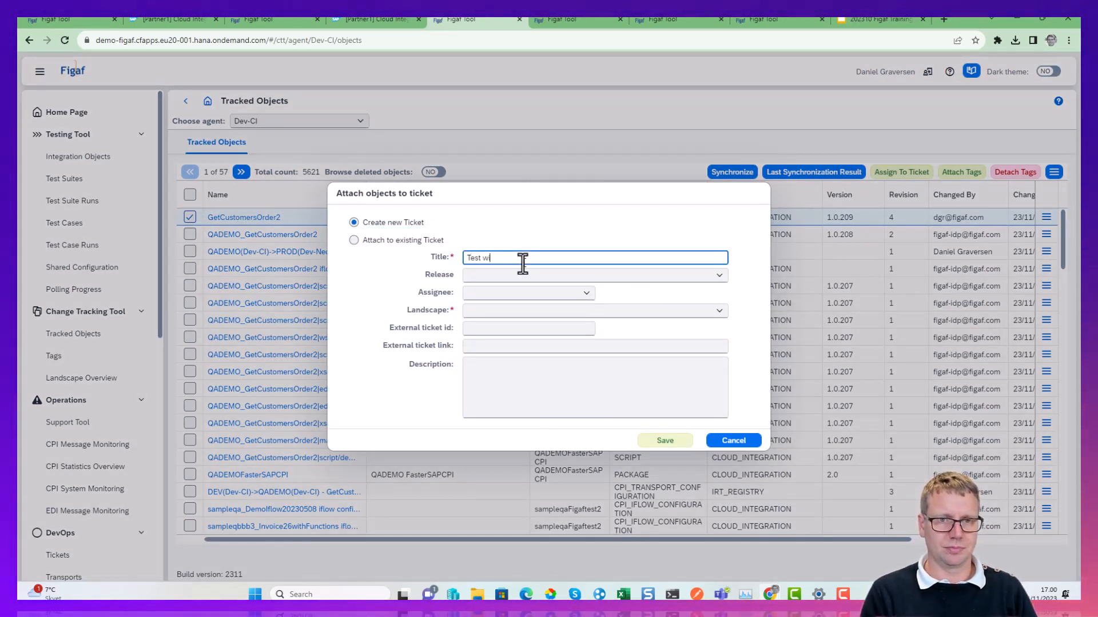
text(Test wiht test)
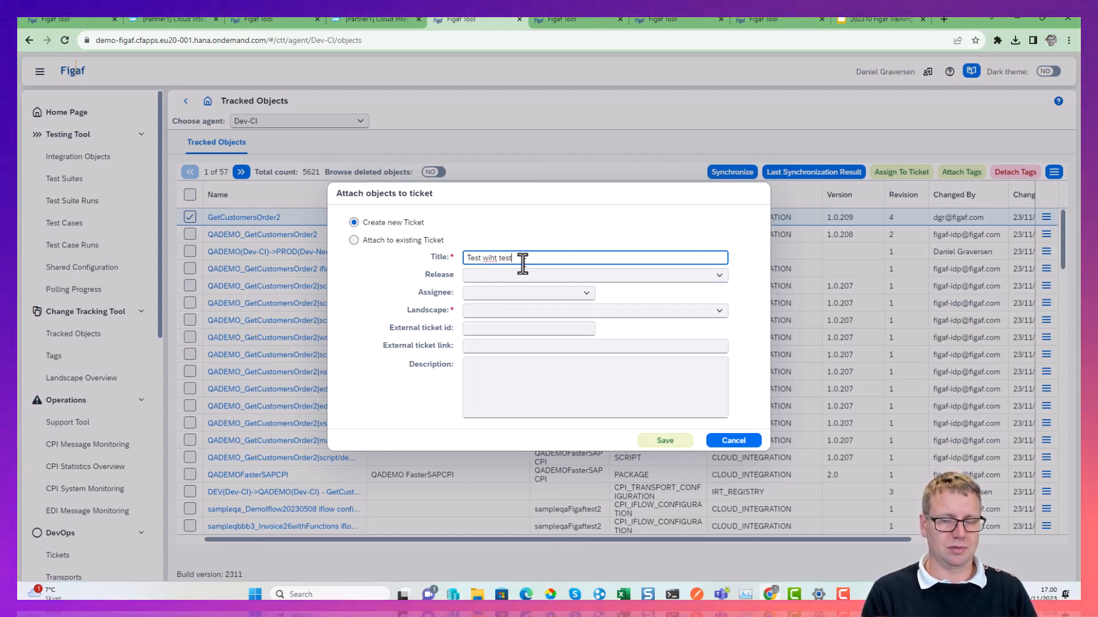
key(Home)
text(Trans)
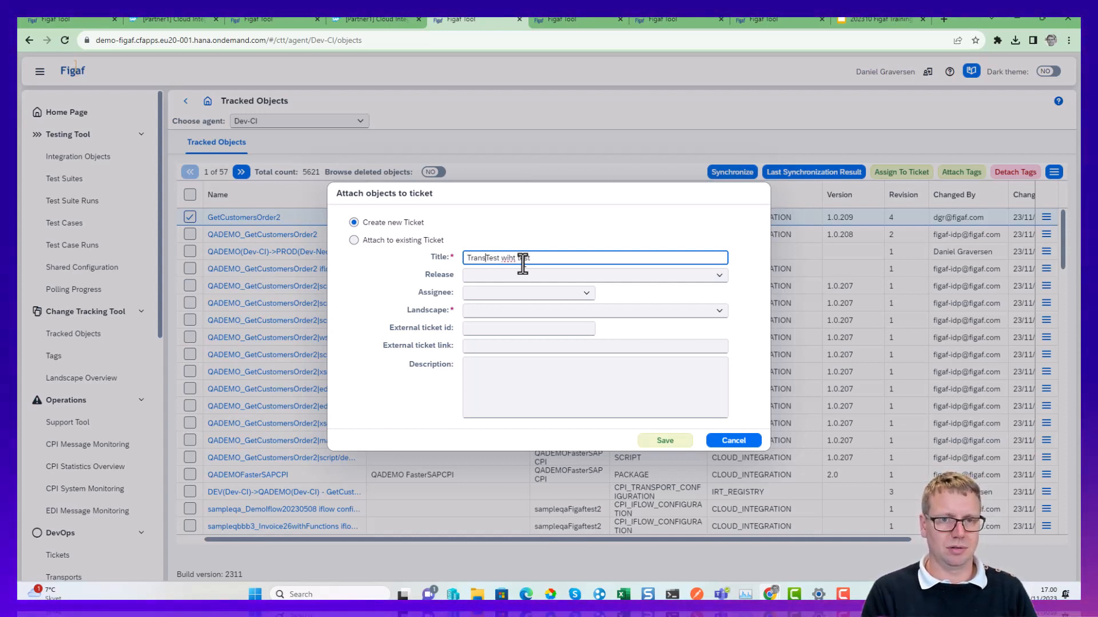
text(lpoo)
key(BackSpace)
key(BackSpace)
key(BackSpace)
key(BackSpace)
key(BackSpace)
key(BackSpace)
key(BackSpace)
key(BackSpace)
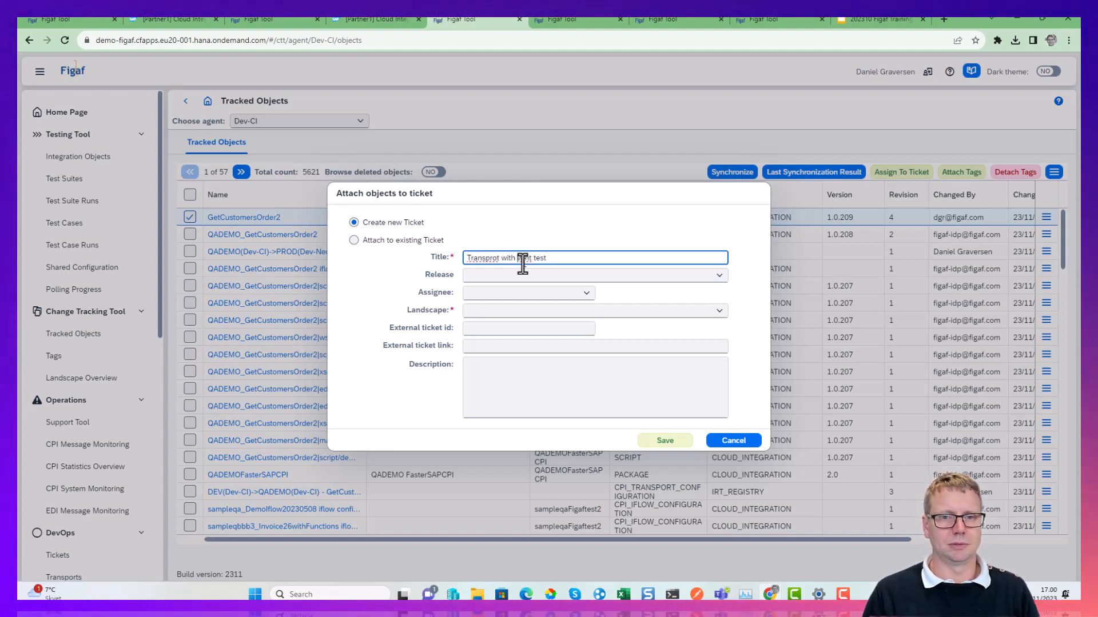
click(730, 441)
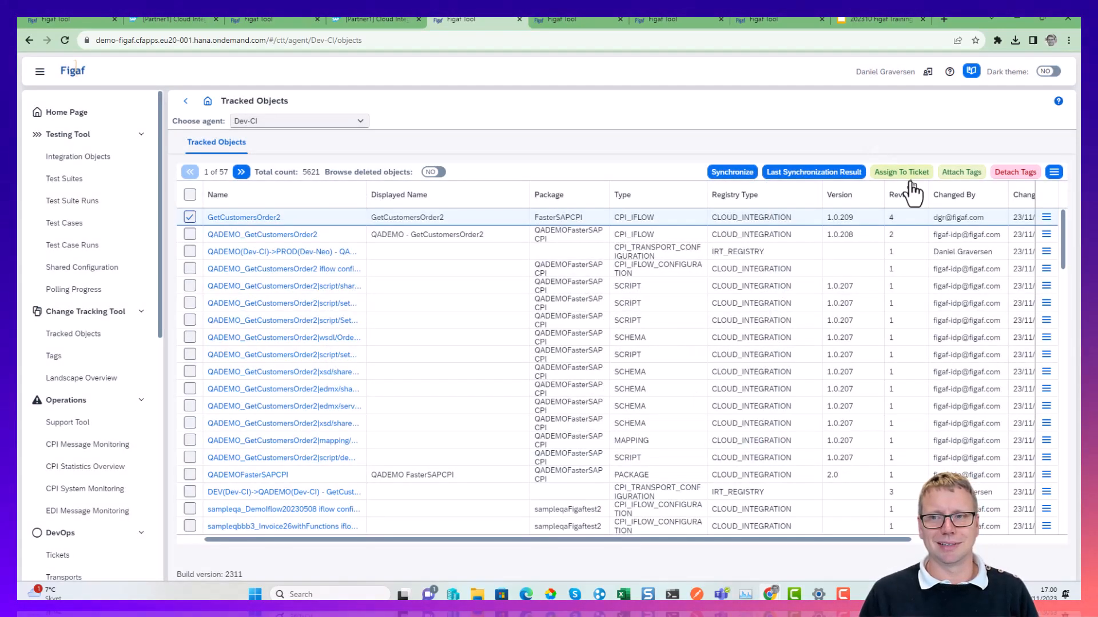
Assign the selected iflow to a new ticket titled "Transport with test" with landscape DEV(Dev-CI)->QADEMO(Dev-CI).
click(909, 176)
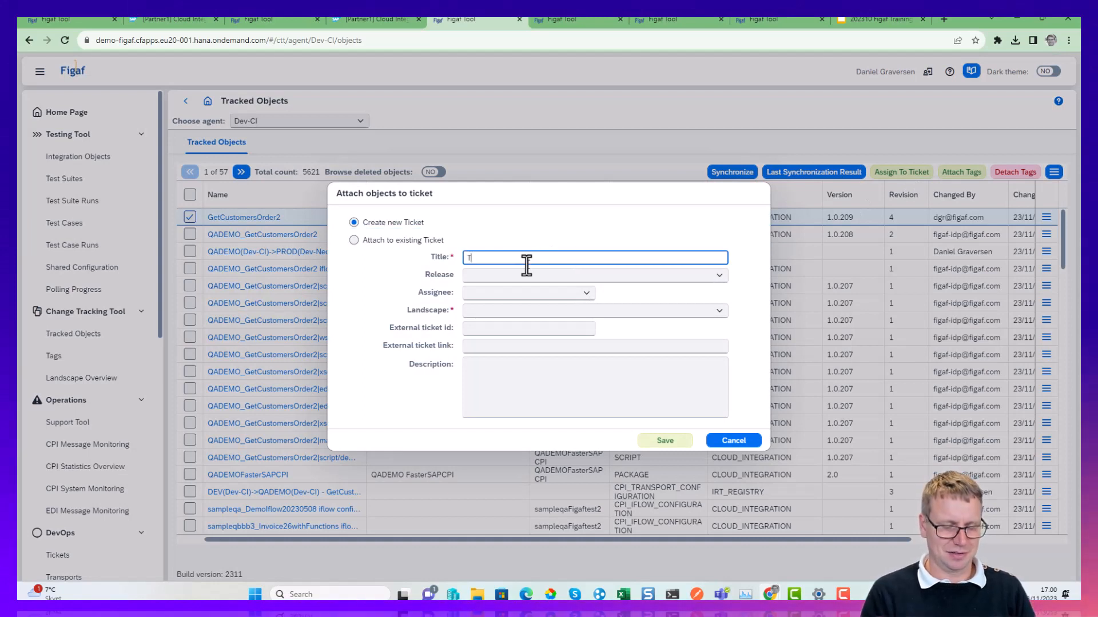
text(Transport with test)
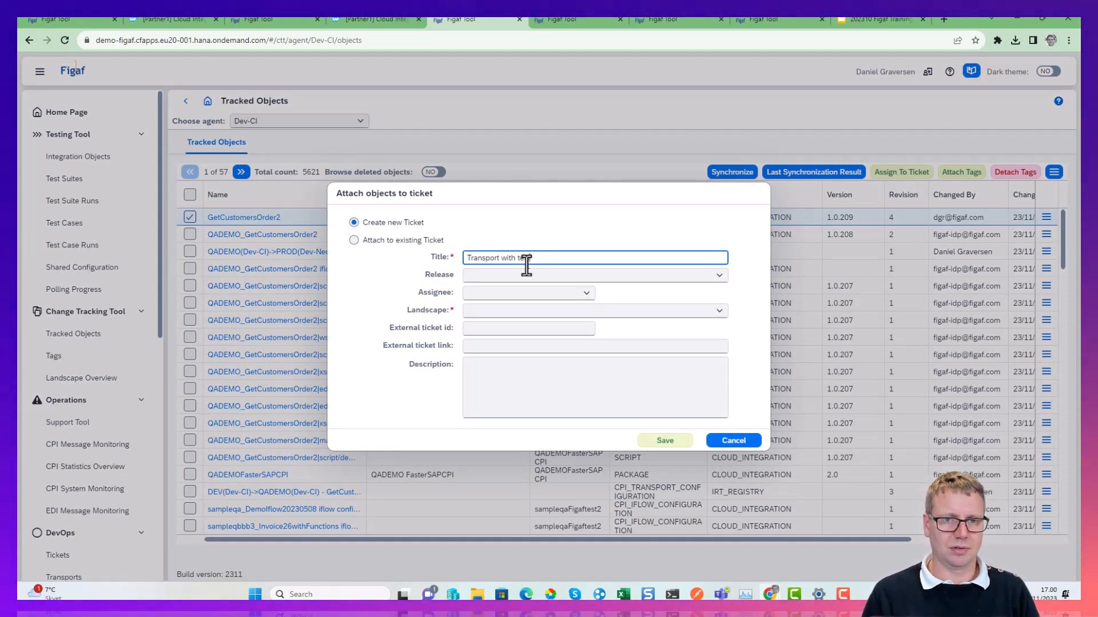
click(725, 315)
click(615, 320)
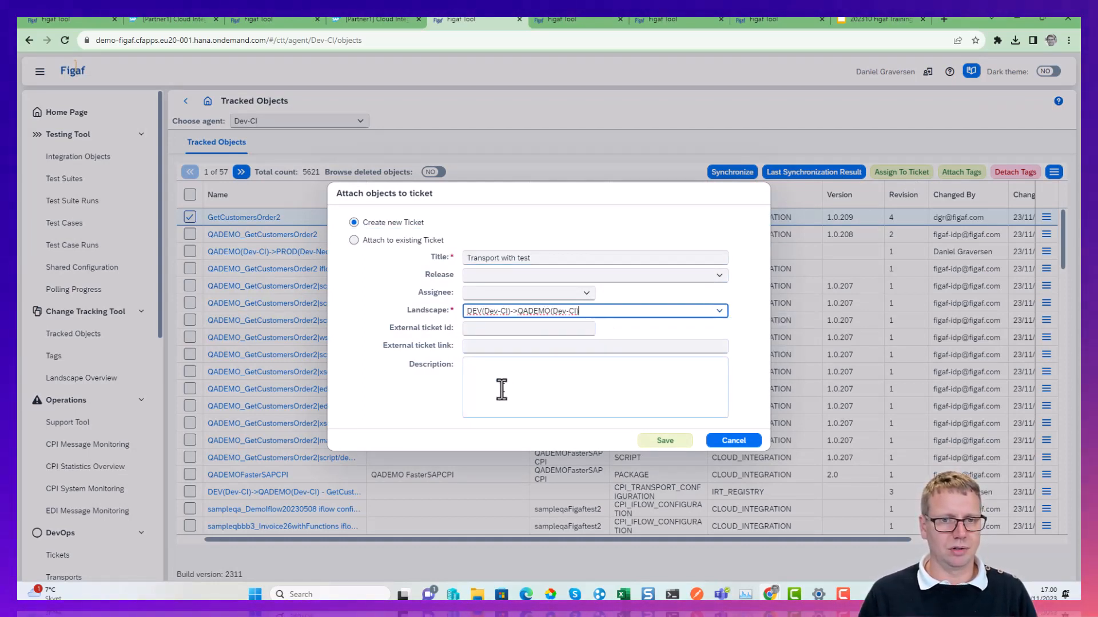
click(497, 330)
click(666, 441)
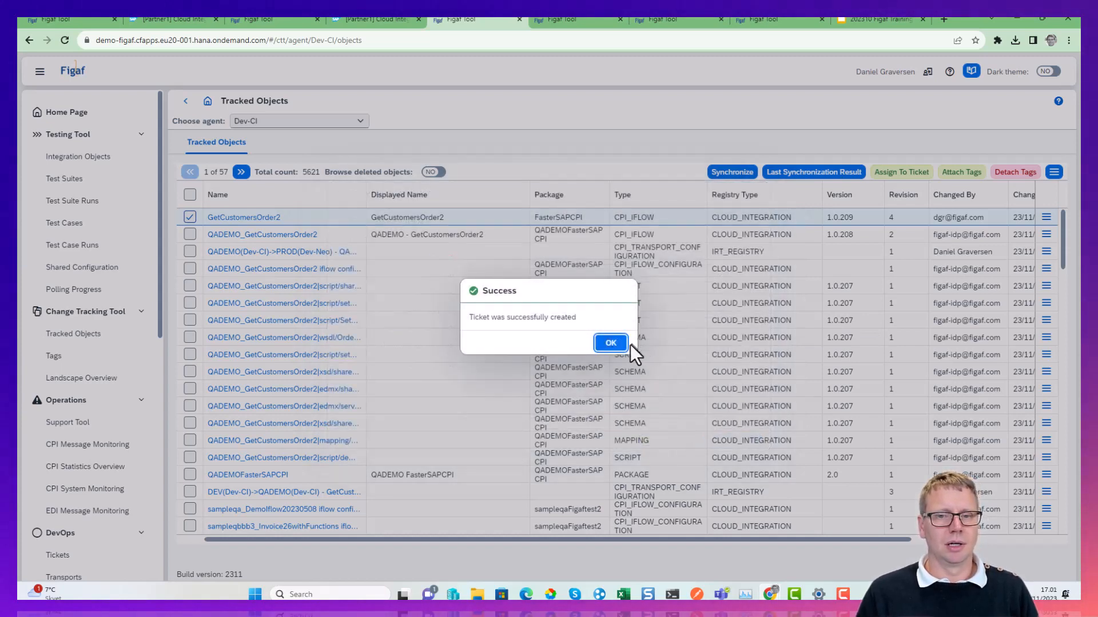
click(611, 342)
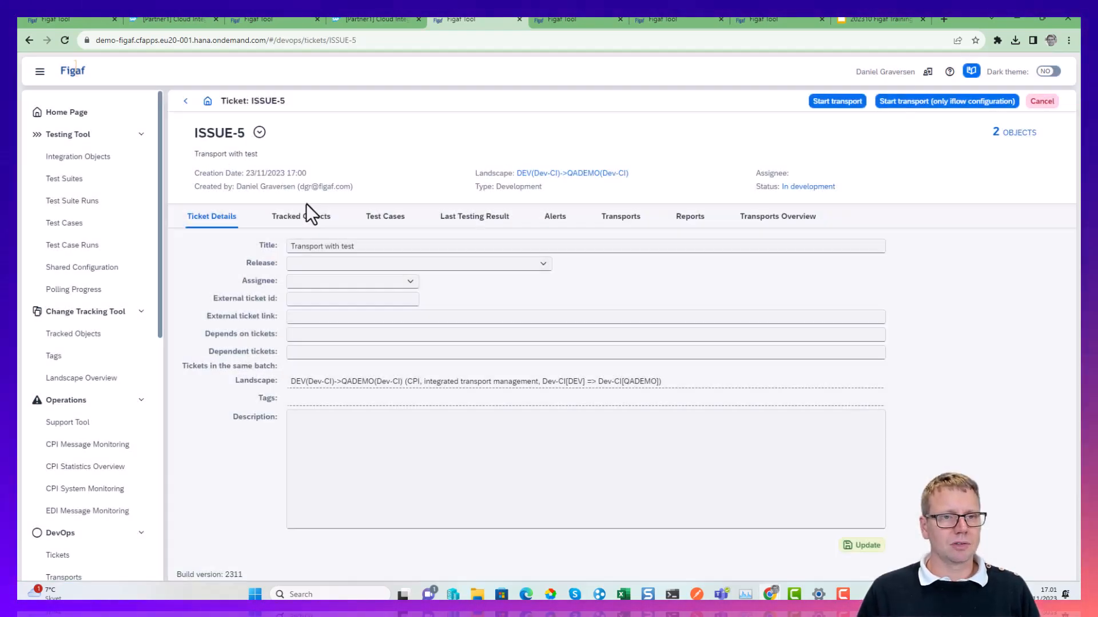
Look up the test cases related to the ticket's tracked objects and assign the recommended GetCustomersOrder2 group to the ticket.
click(318, 219)
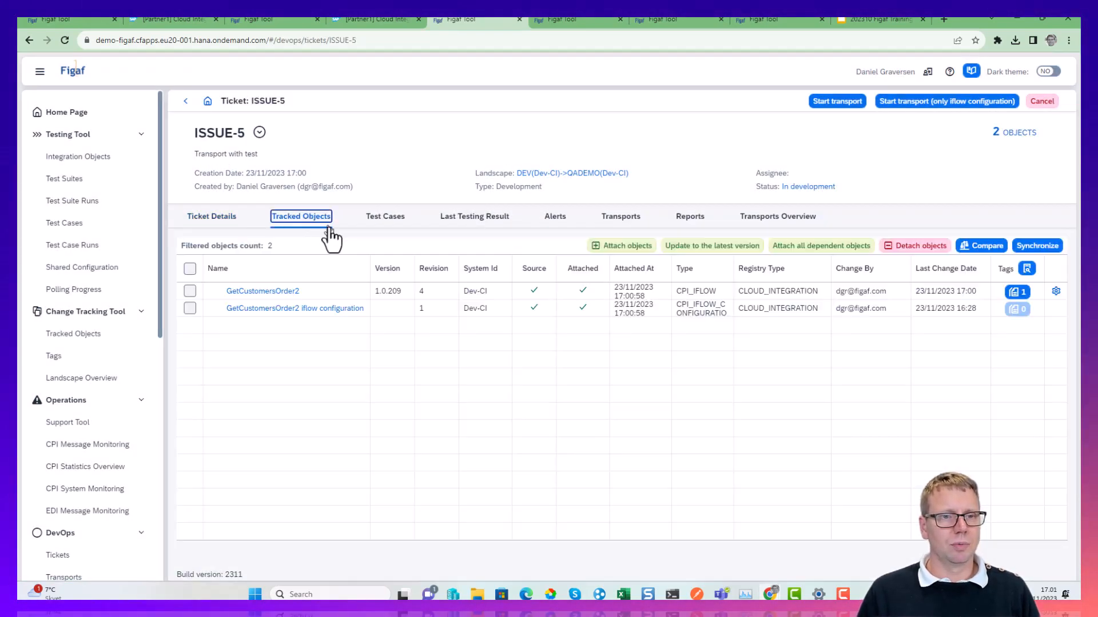
click(391, 224)
click(632, 245)
click(101, 154)
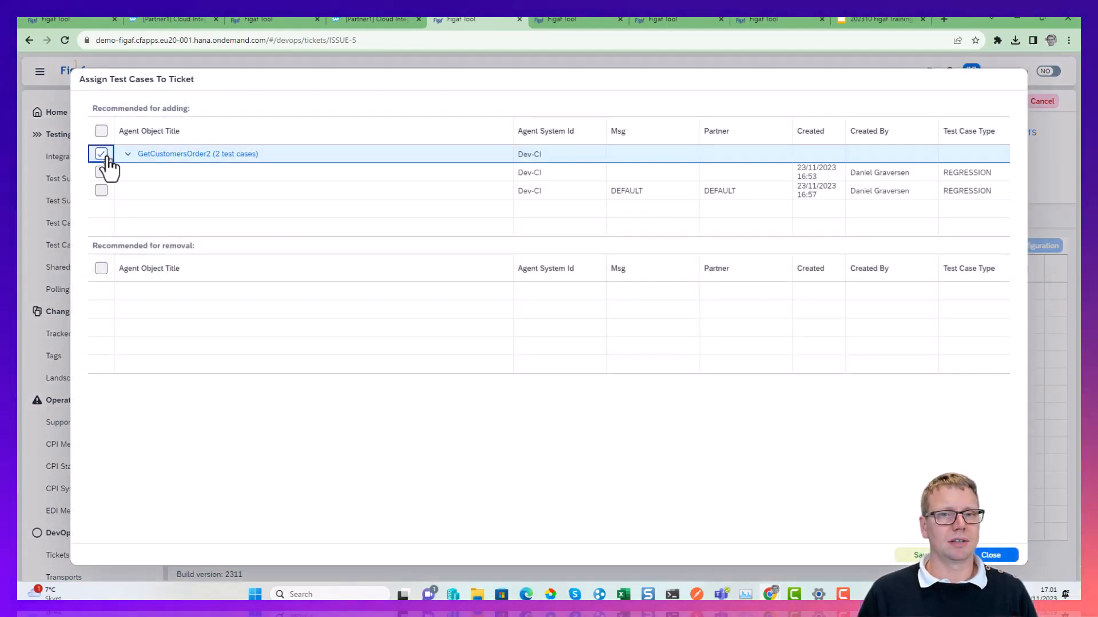
click(916, 555)
click(611, 344)
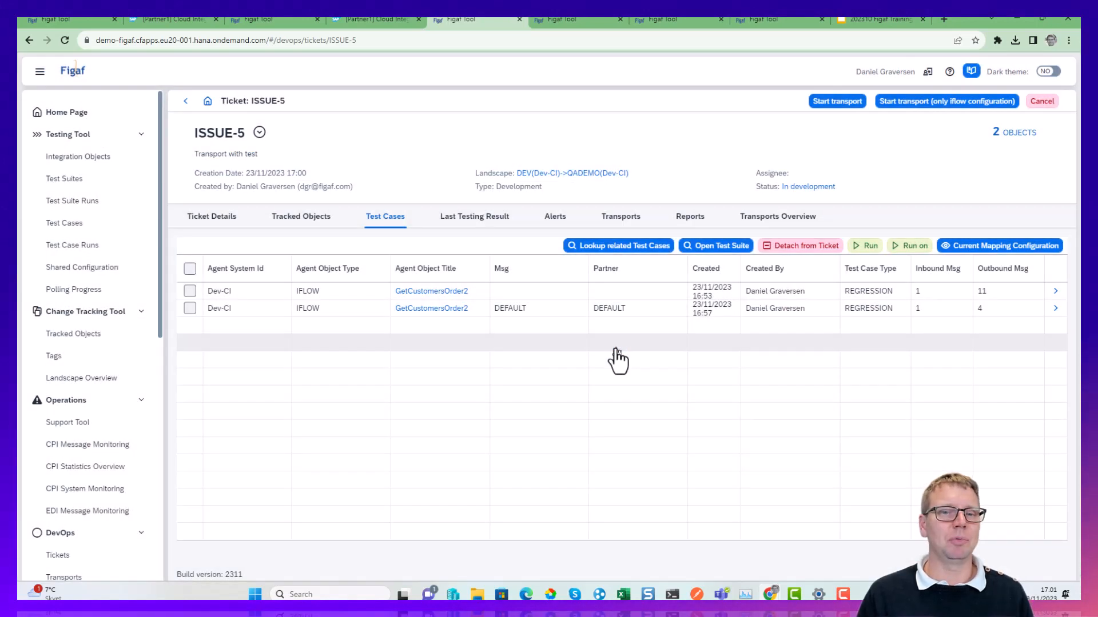
Run the ticket's test cases on the test system Dev-CI (GetCustomersOrder2).
click(912, 247)
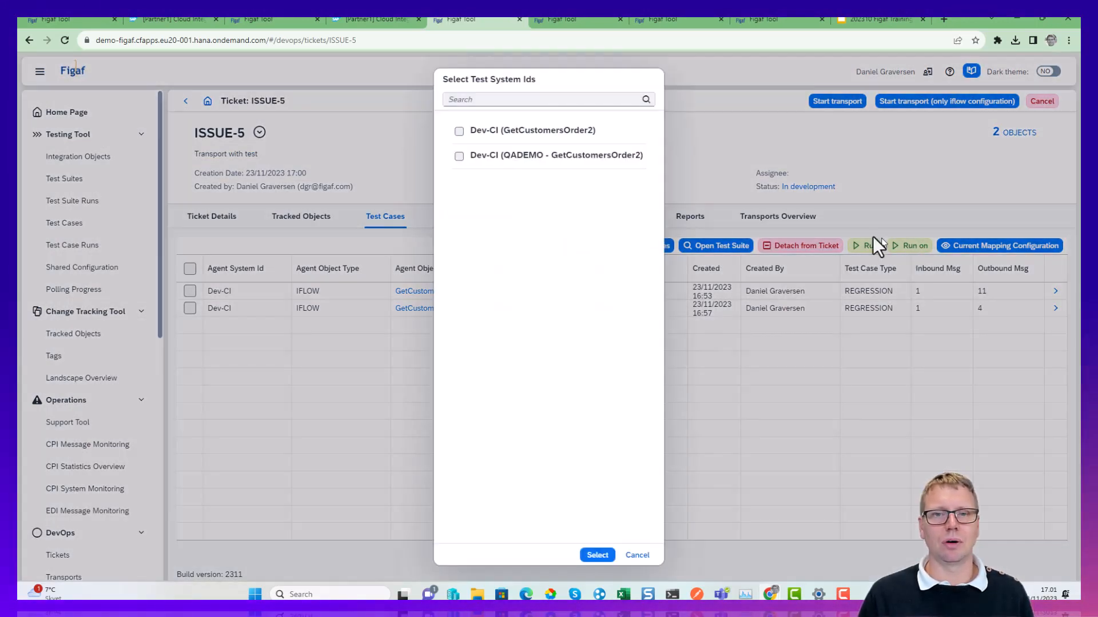
click(515, 131)
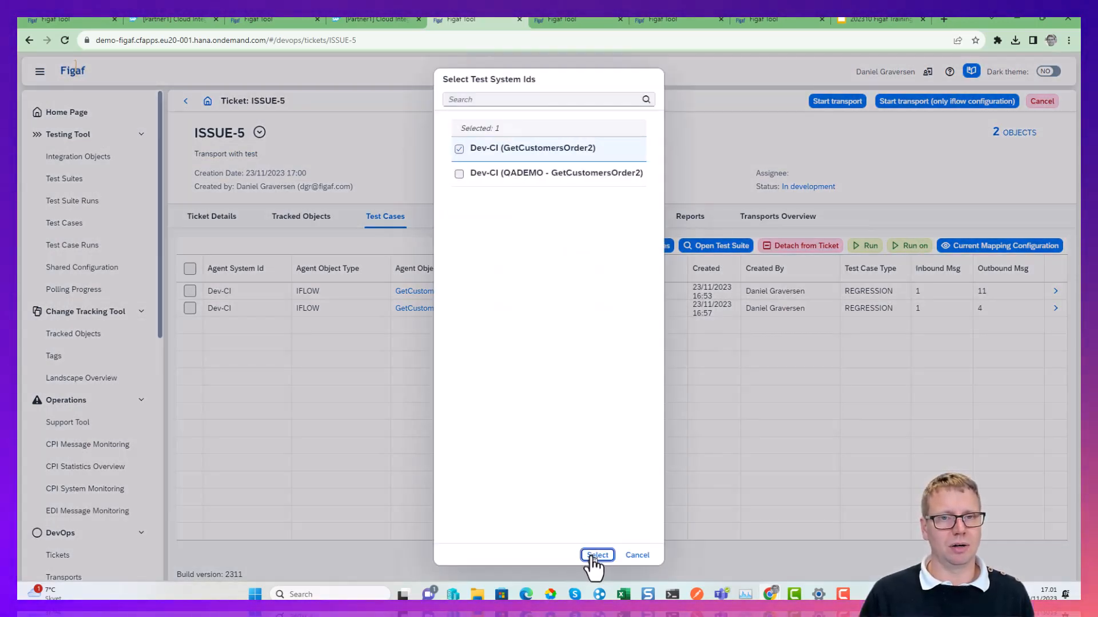
click(594, 555)
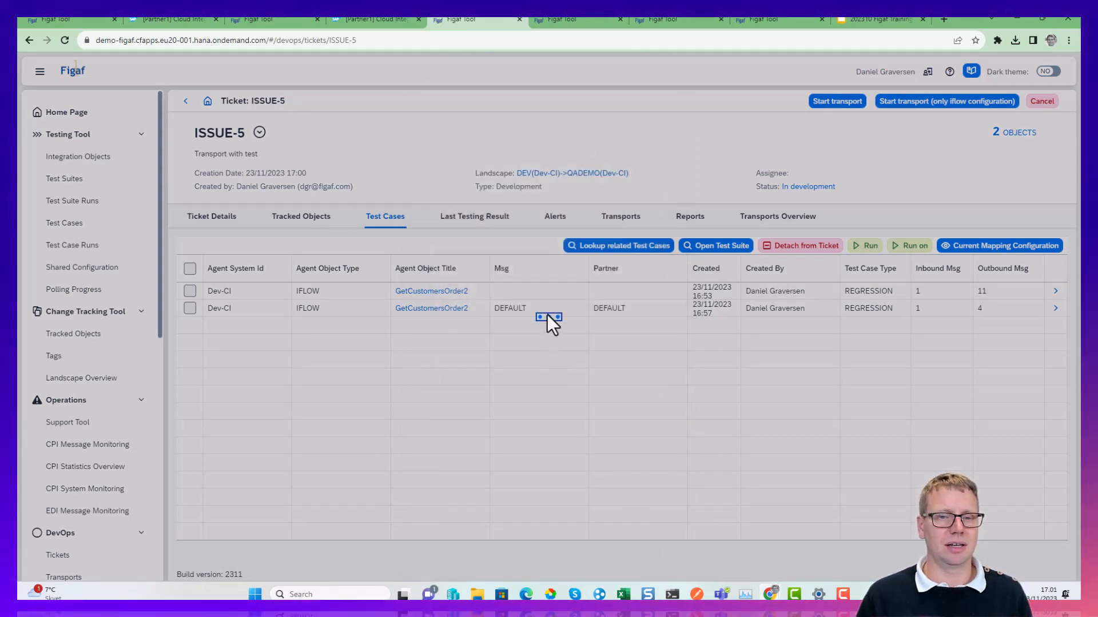
click(610, 344)
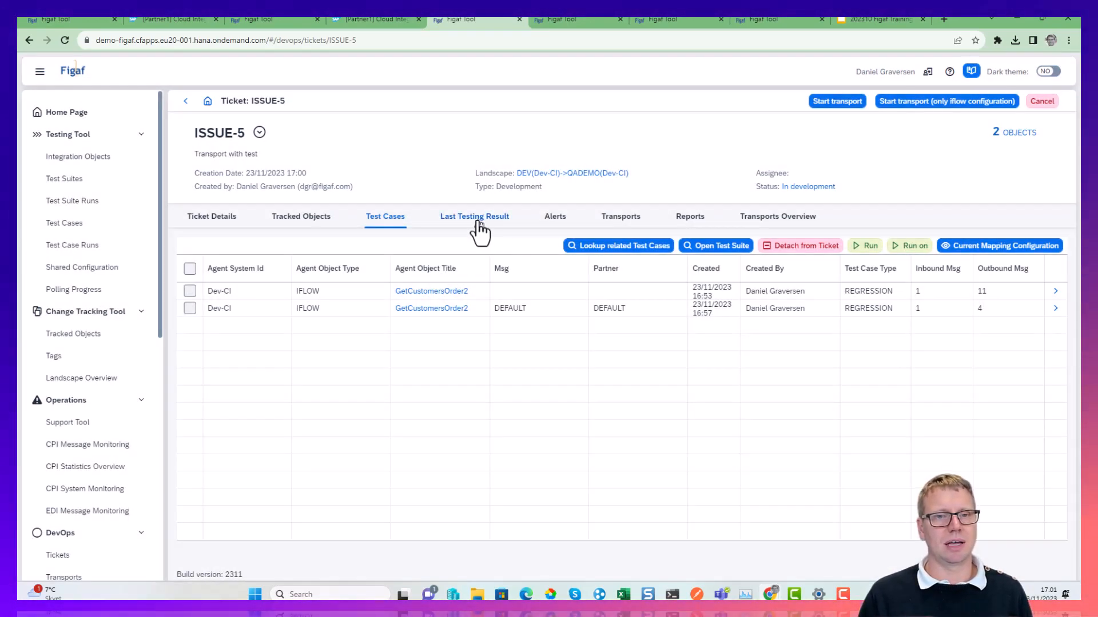
Examine the ticket's last testing result, refreshing it repeatedly to check the status of both test runs.
click(476, 223)
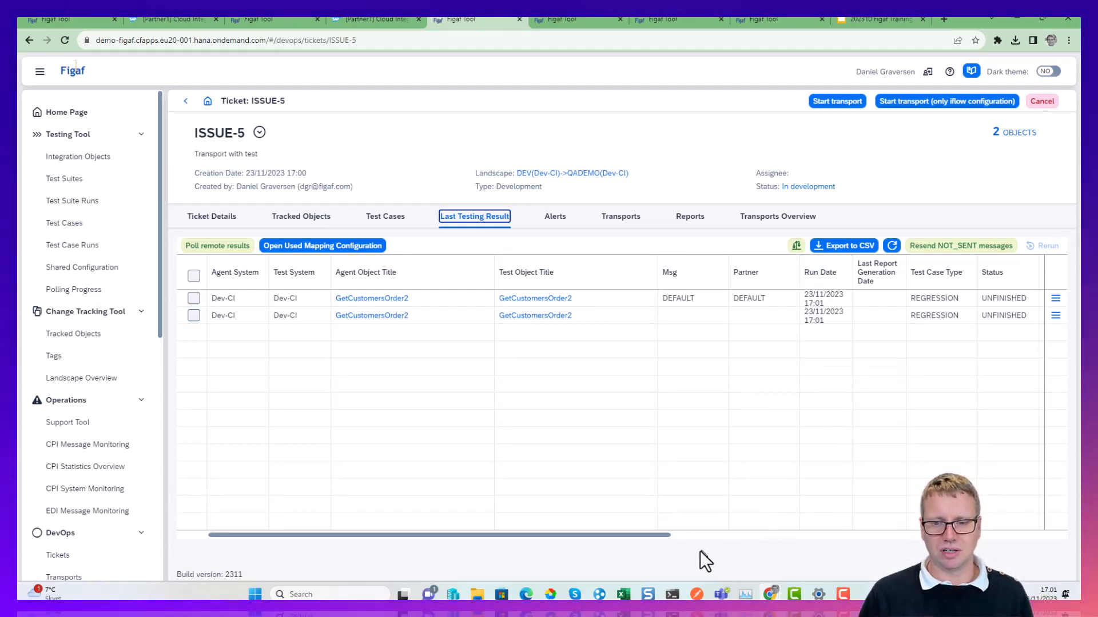
click(619, 543)
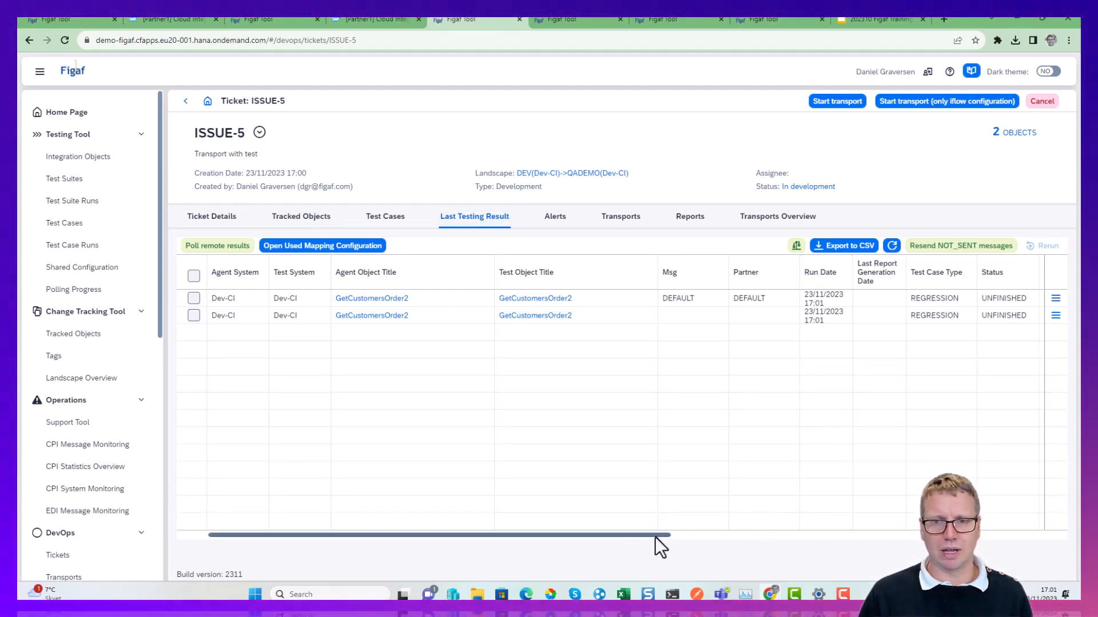
drag(651, 536, 478, 515)
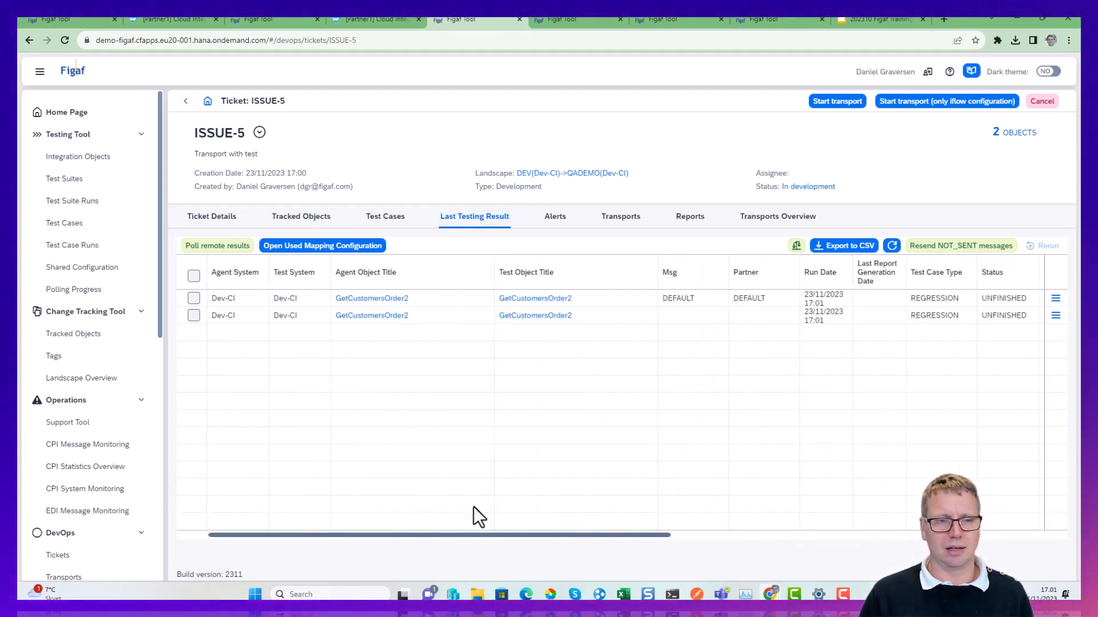
click(890, 246)
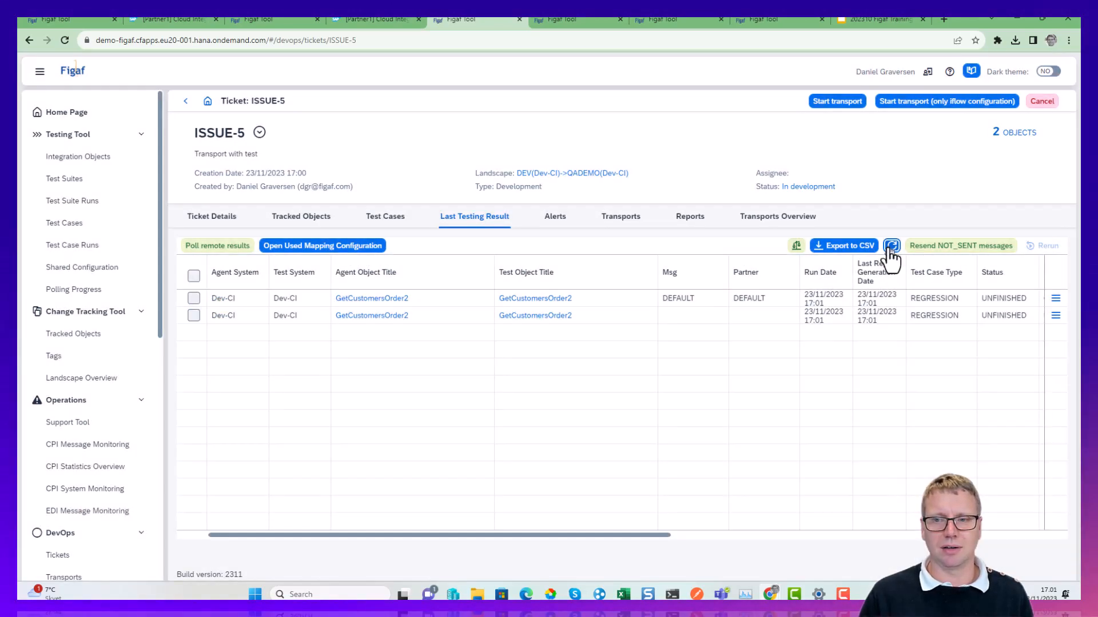
click(889, 248)
click(890, 247)
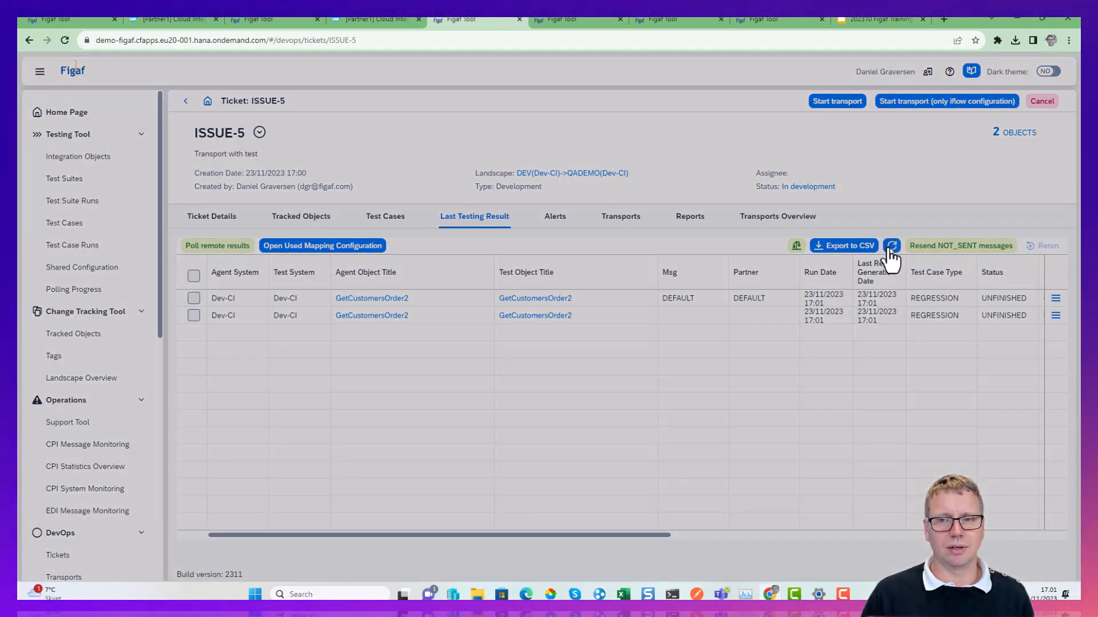
click(890, 246)
click(890, 247)
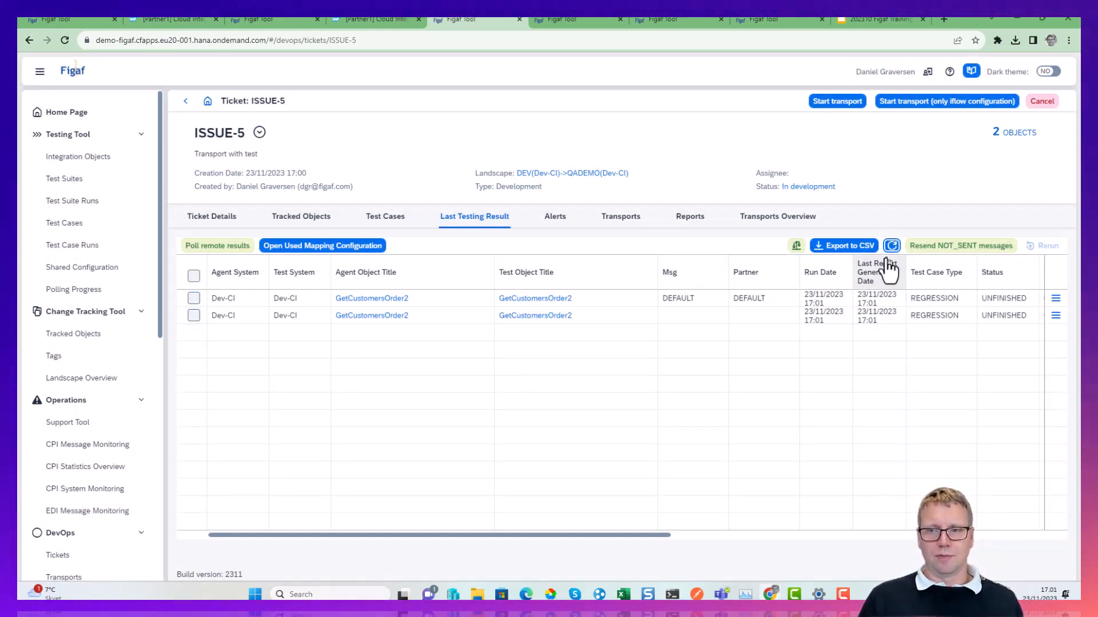
click(891, 247)
click(890, 247)
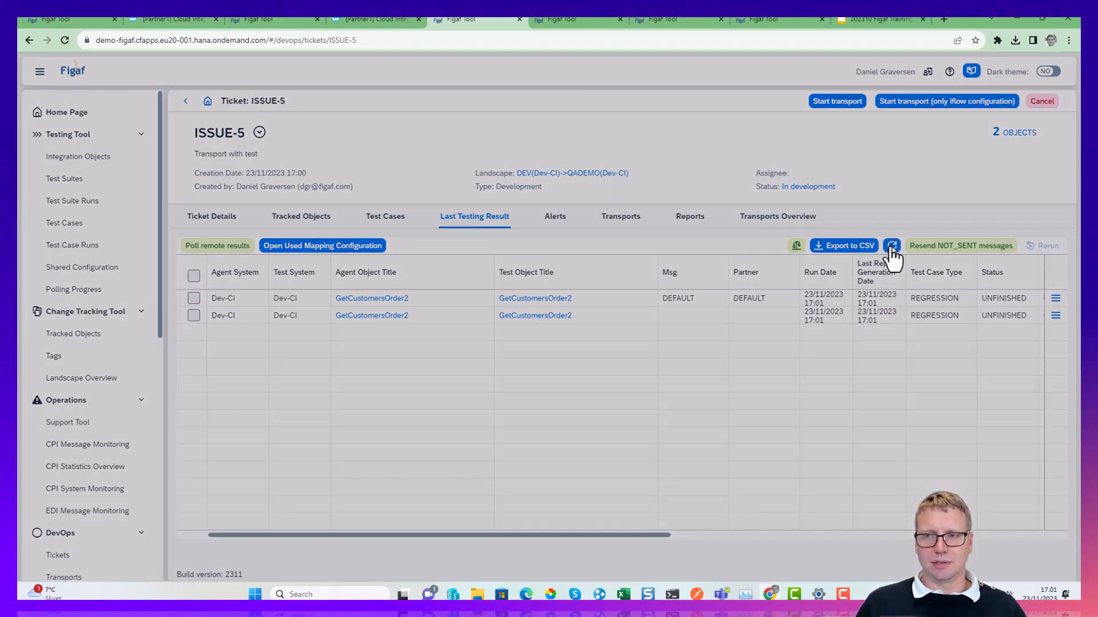
Inspect the message group steps of the DEFAULT test run, then return to the ticket's last testing result and refresh it.
click(1055, 315)
click(991, 318)
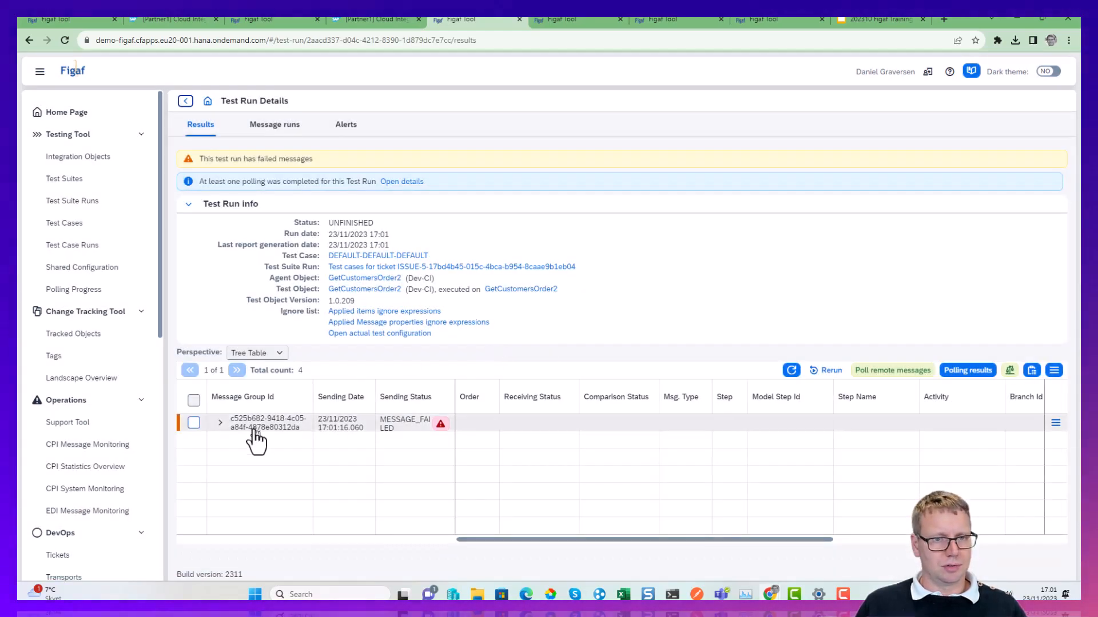
click(221, 422)
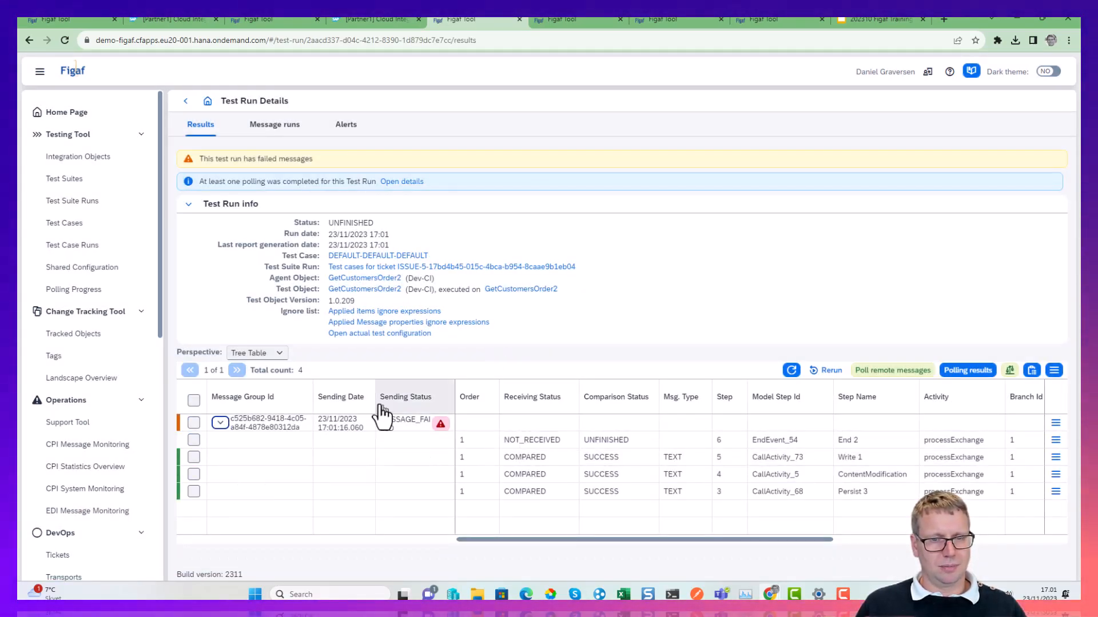
click(186, 101)
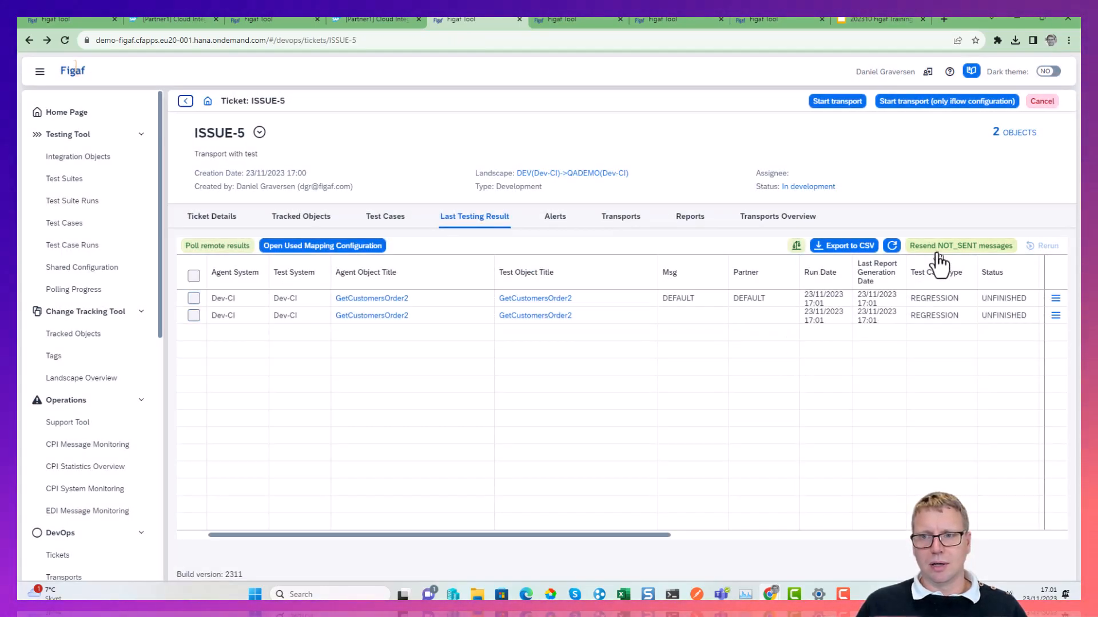
click(892, 246)
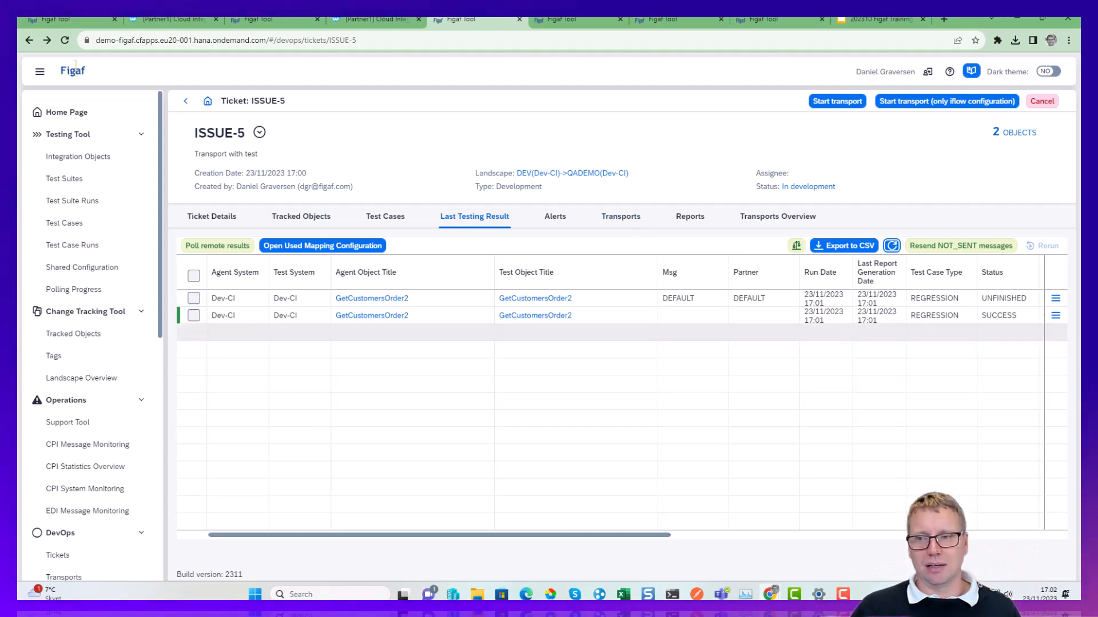
Update the DEFAULT test case from its run results without the End 2 message, dropping all old messages, and return to the ticket's test cases.
click(1055, 297)
click(995, 316)
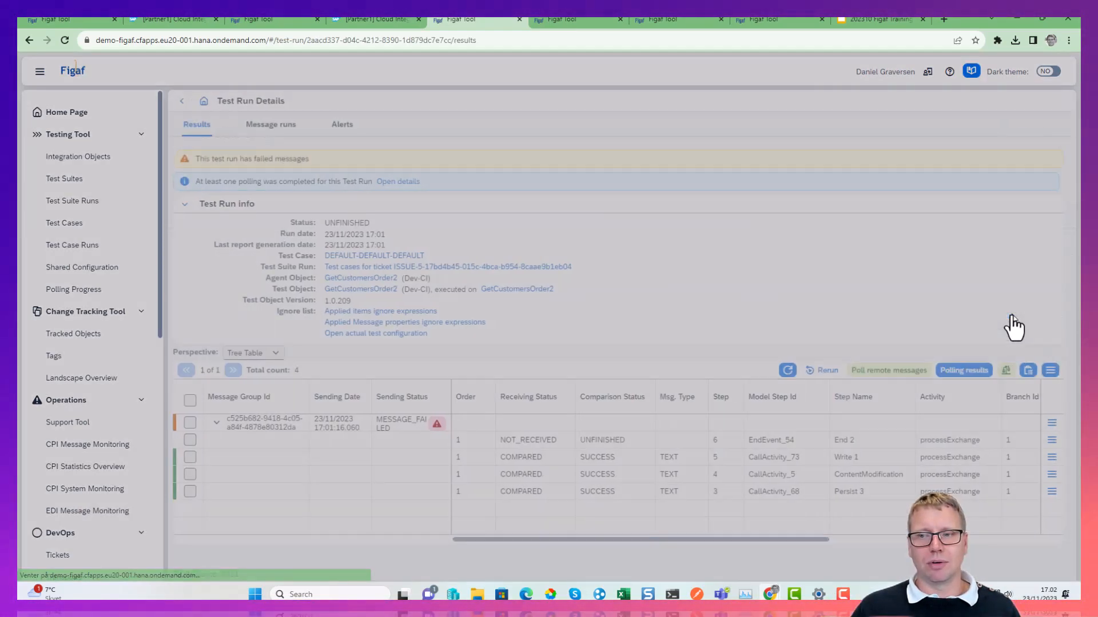
click(193, 400)
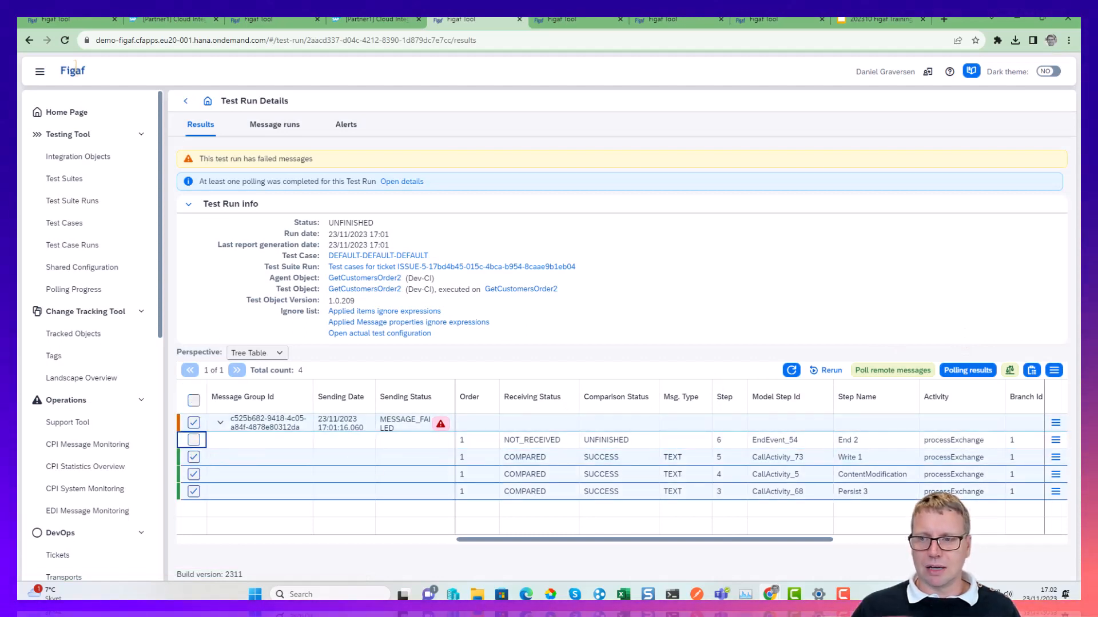
click(1050, 377)
click(1002, 387)
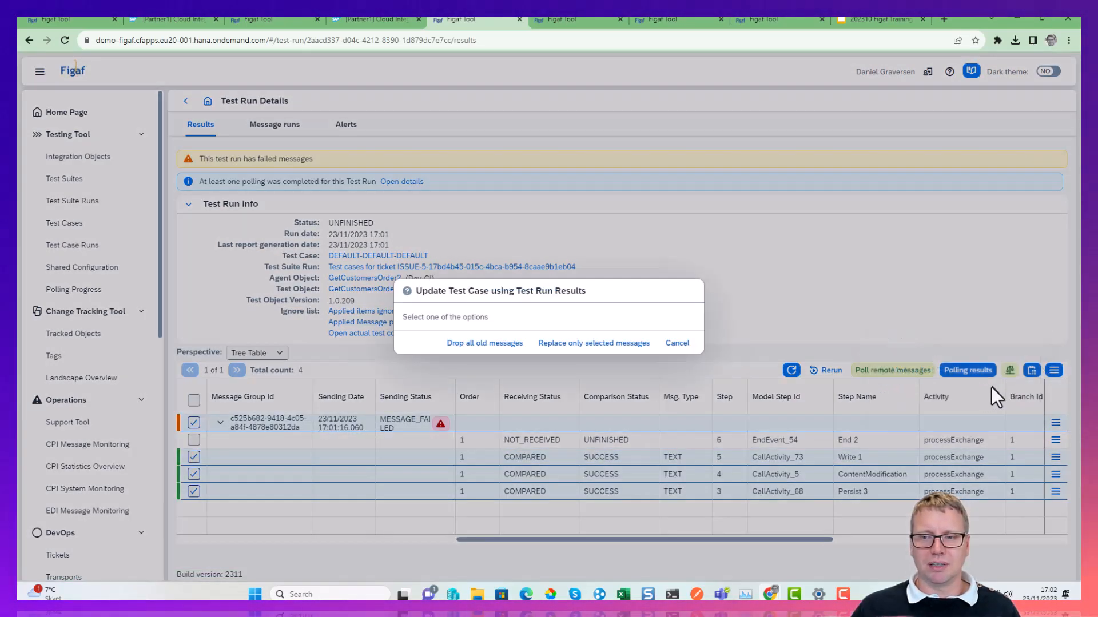
click(487, 346)
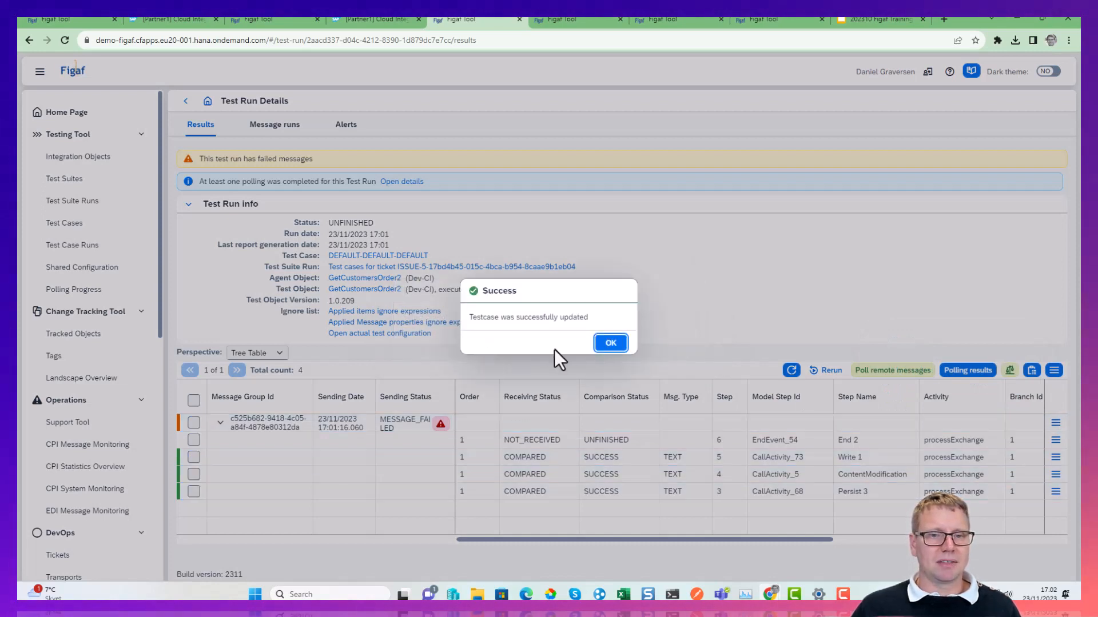
click(610, 344)
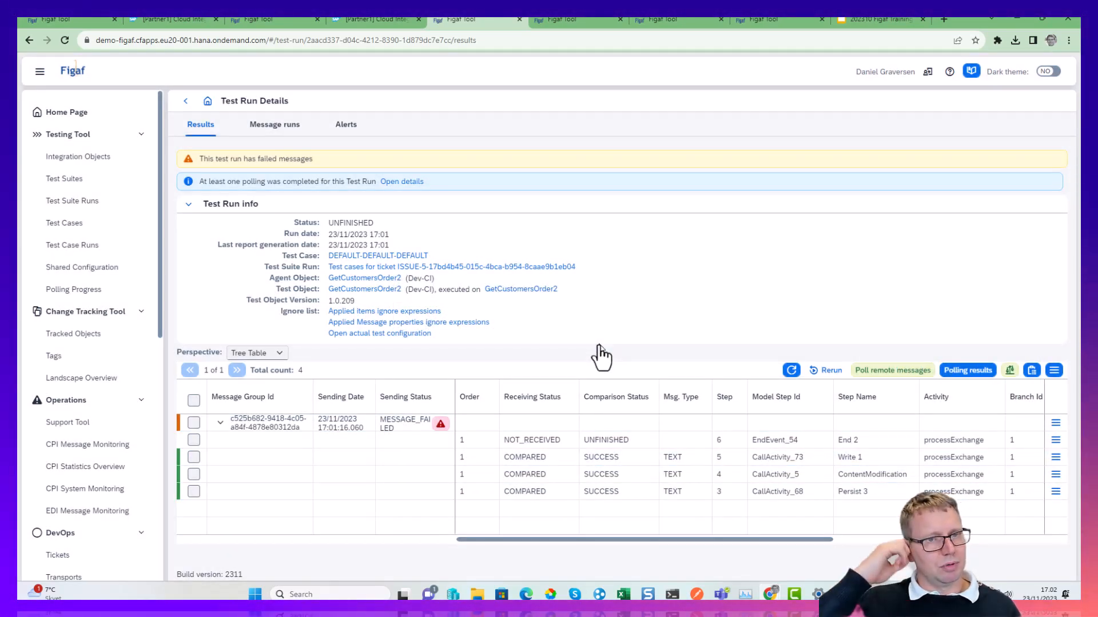
click(185, 101)
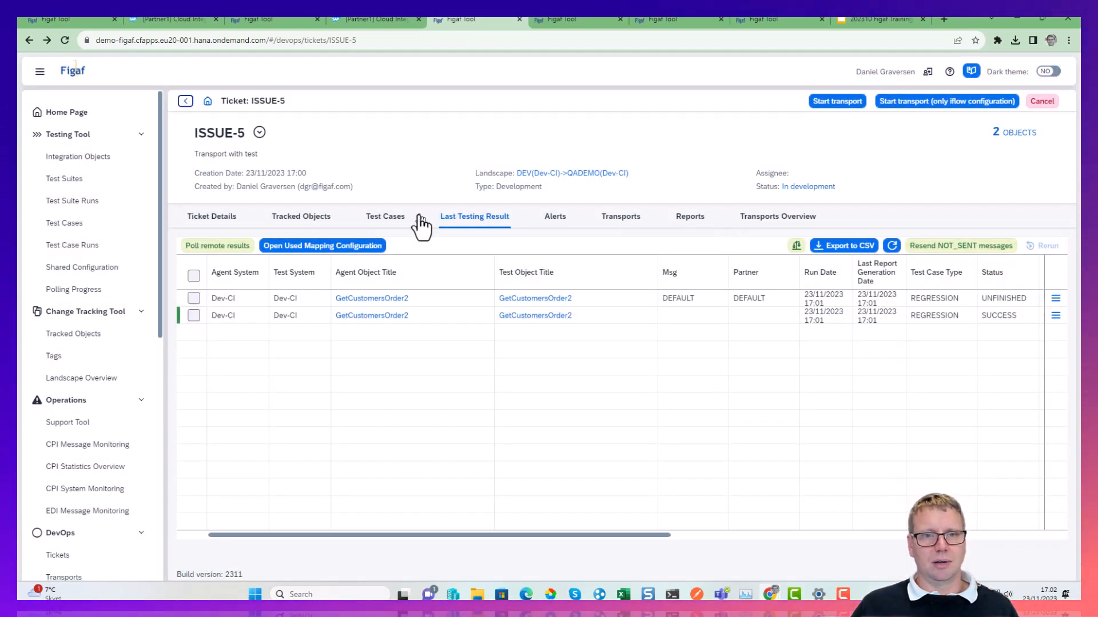
click(411, 220)
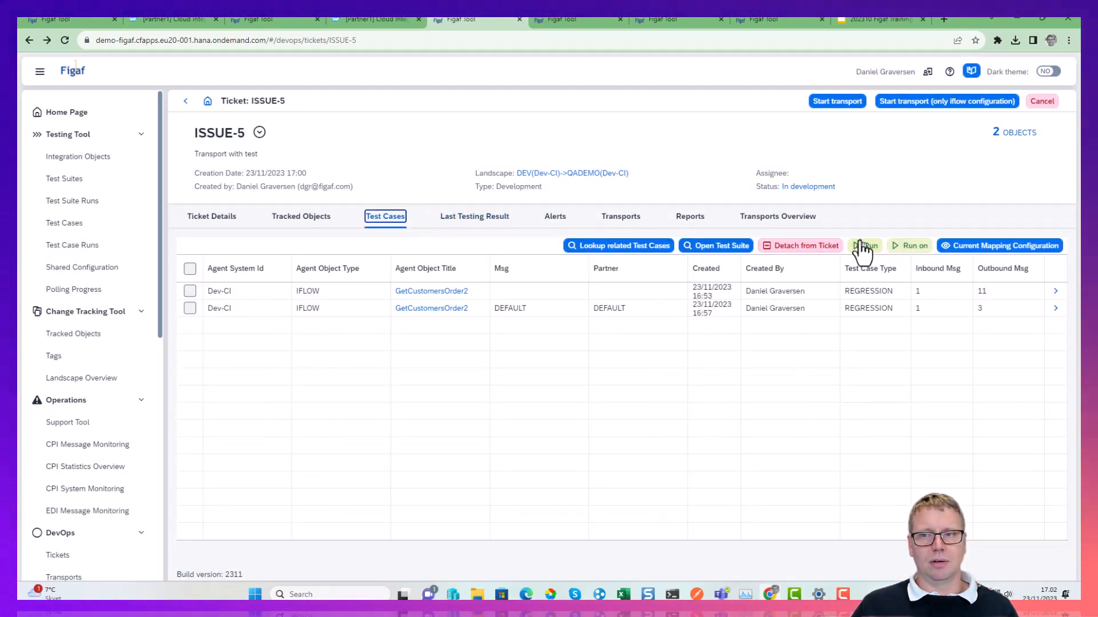
Rerun the ticket's test cases on the test system Dev-CI (GetCustomersOrder2).
click(922, 245)
click(466, 150)
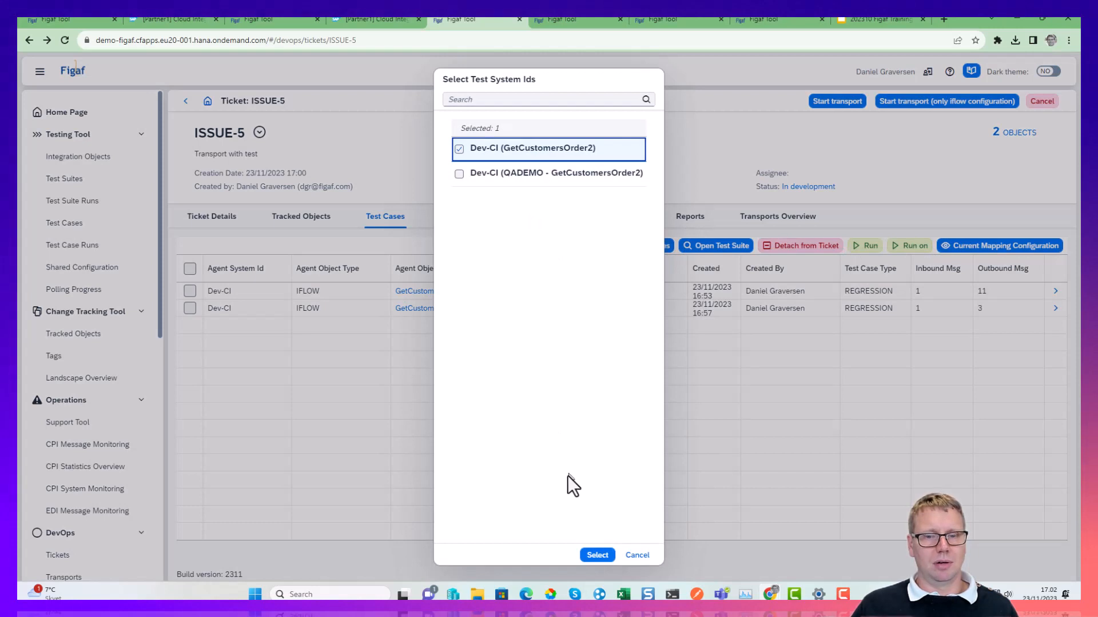
click(598, 555)
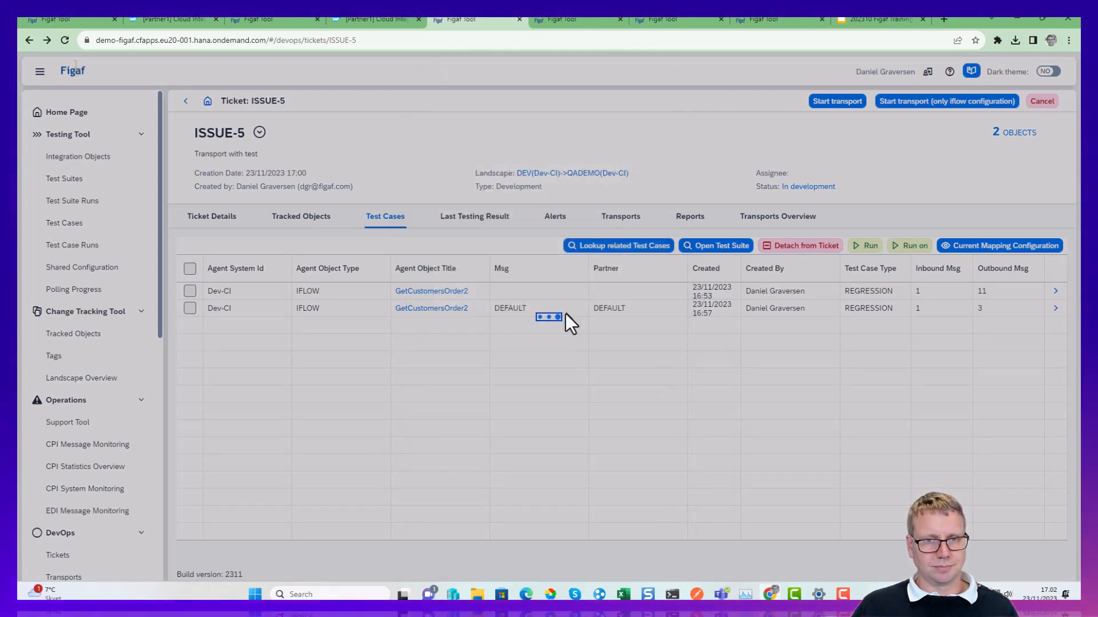
click(586, 341)
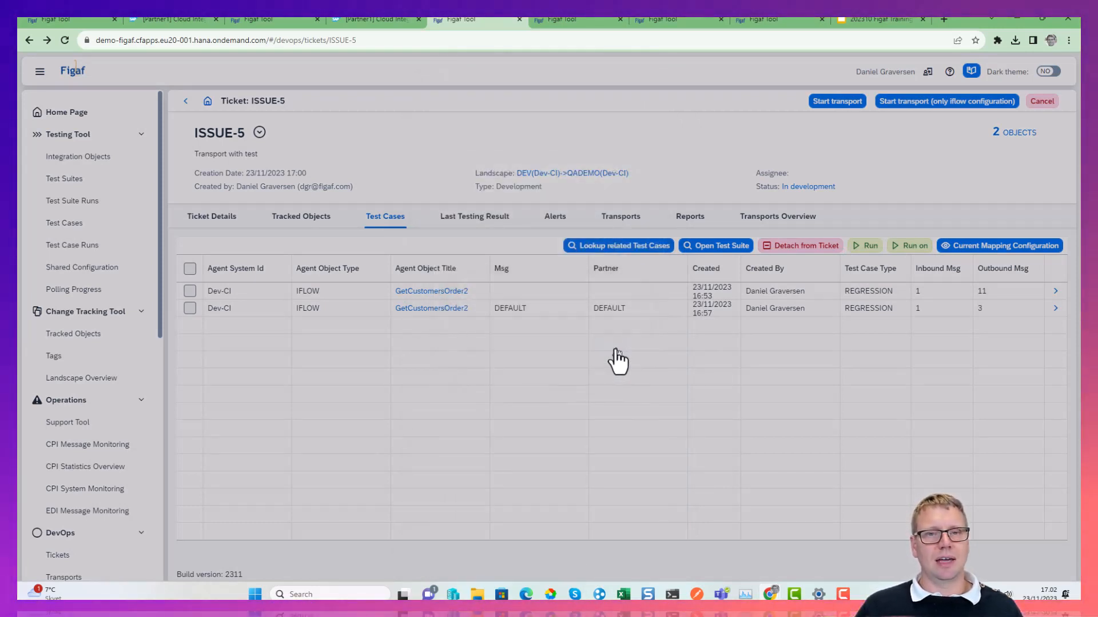
Open the ticket's last testing result and refresh it repeatedly to check the status of both test runs.
click(496, 222)
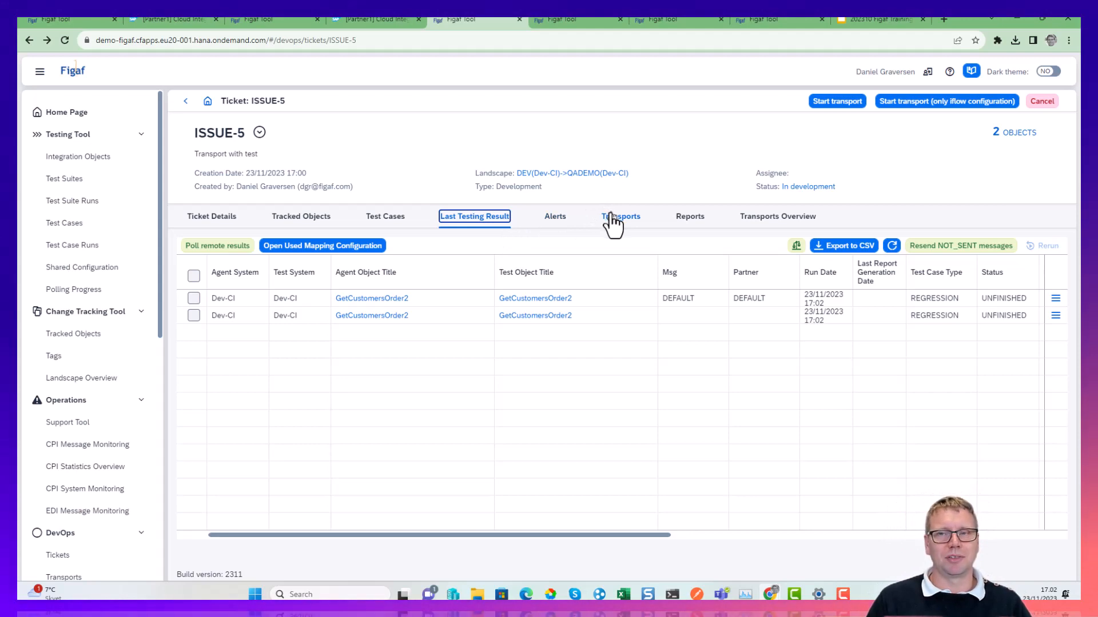
click(891, 246)
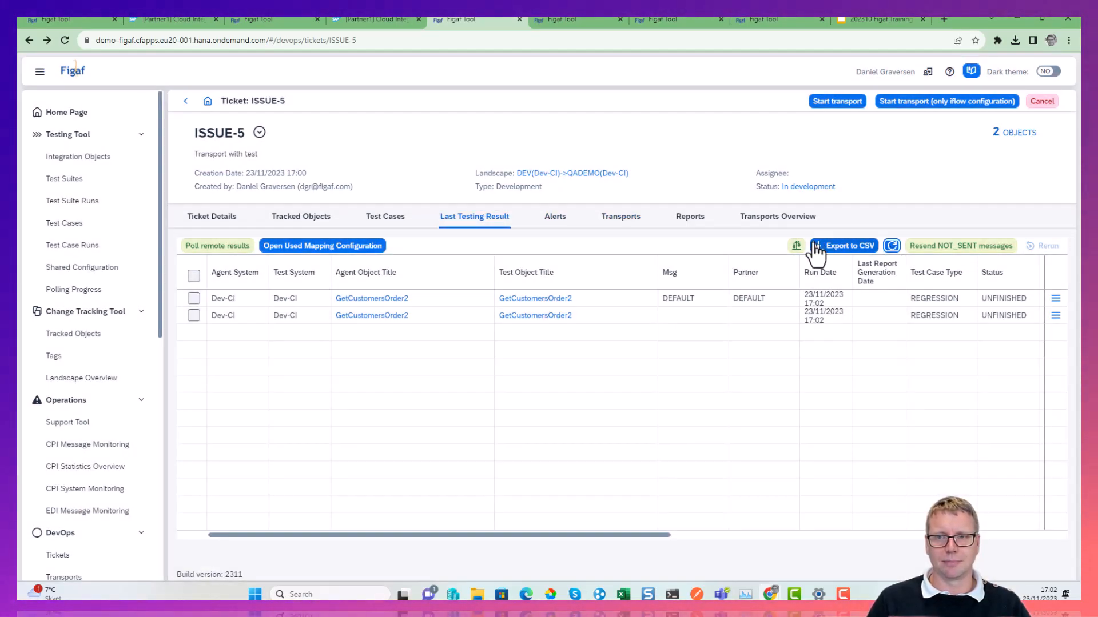
click(892, 249)
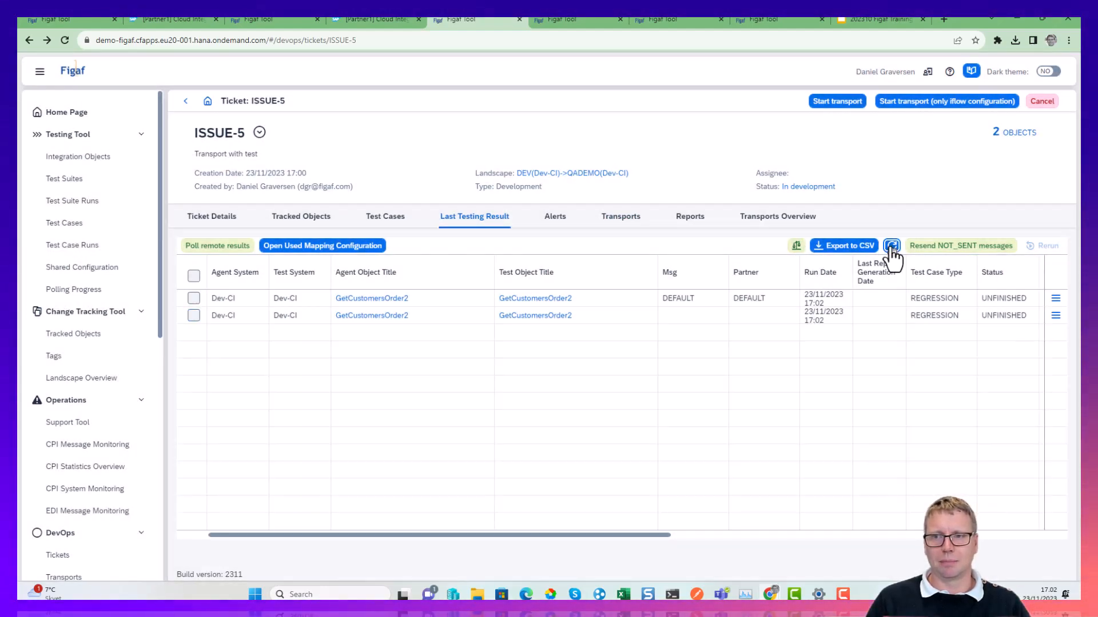
click(890, 247)
Start the transport for ticket ISSUE-5 and refresh the resulting transport's details.
click(850, 105)
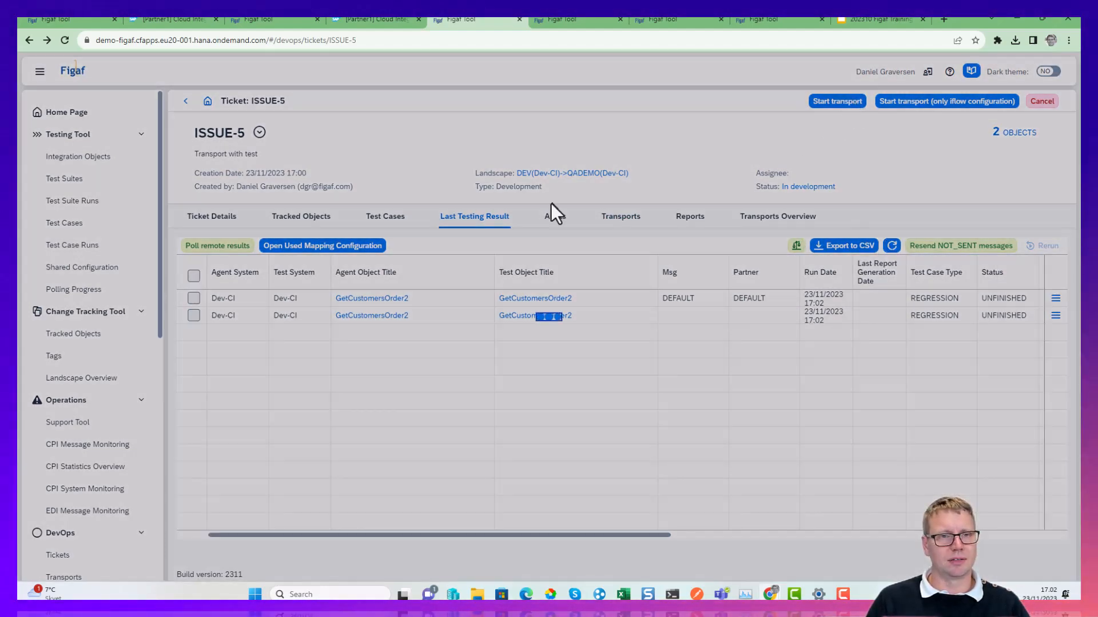
click(761, 349)
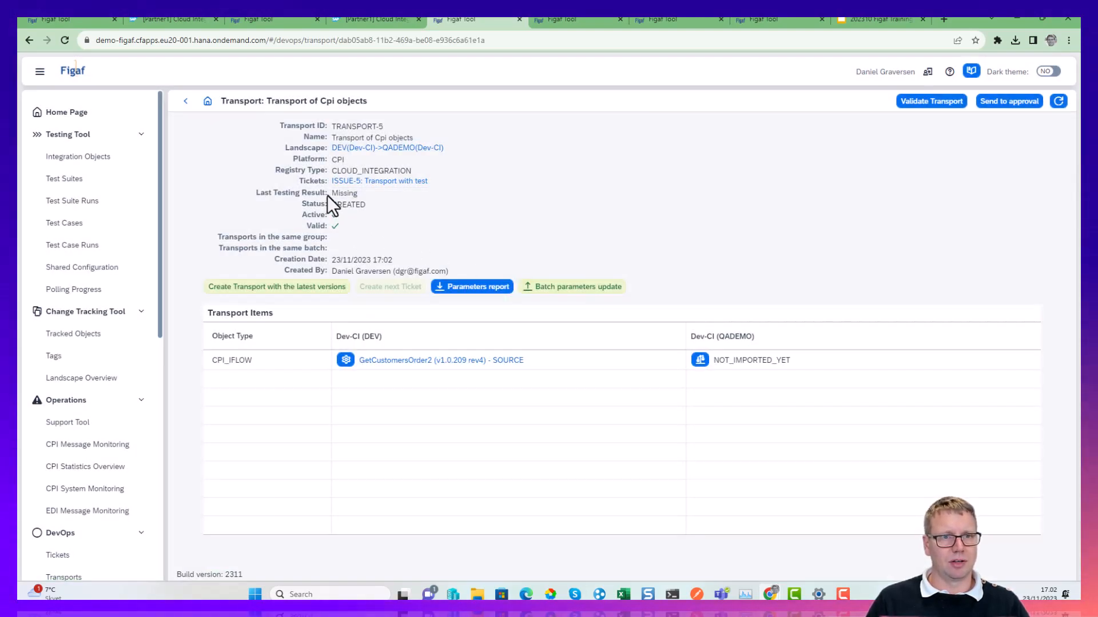
click(1059, 102)
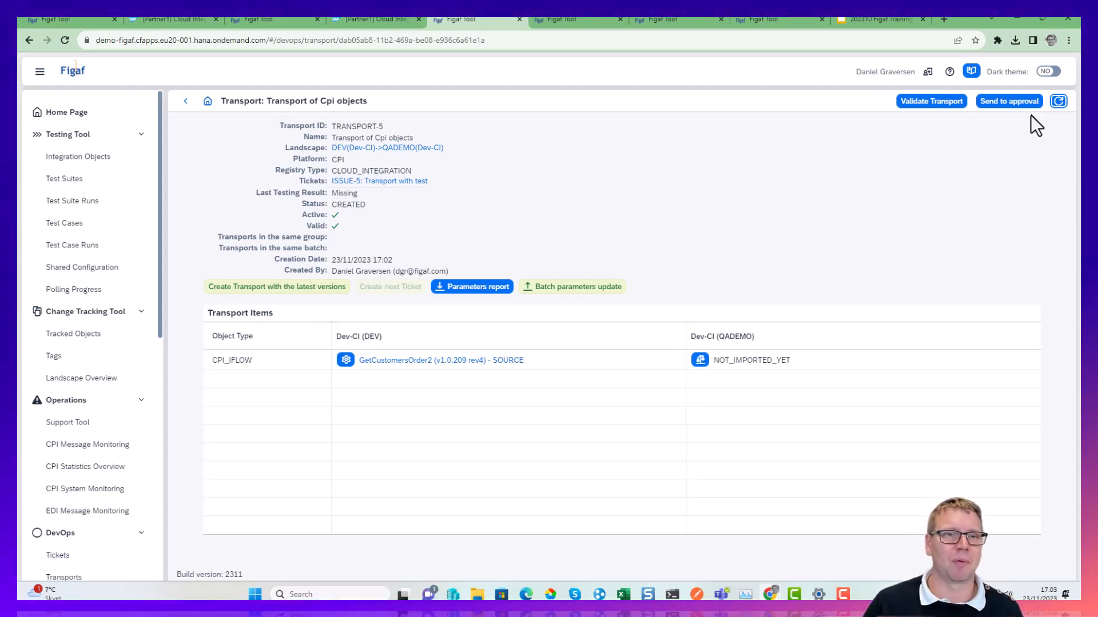
Return to ticket ISSUE-5, reopen its transport from the ticket's transports and check the transport's last testing result.
click(405, 181)
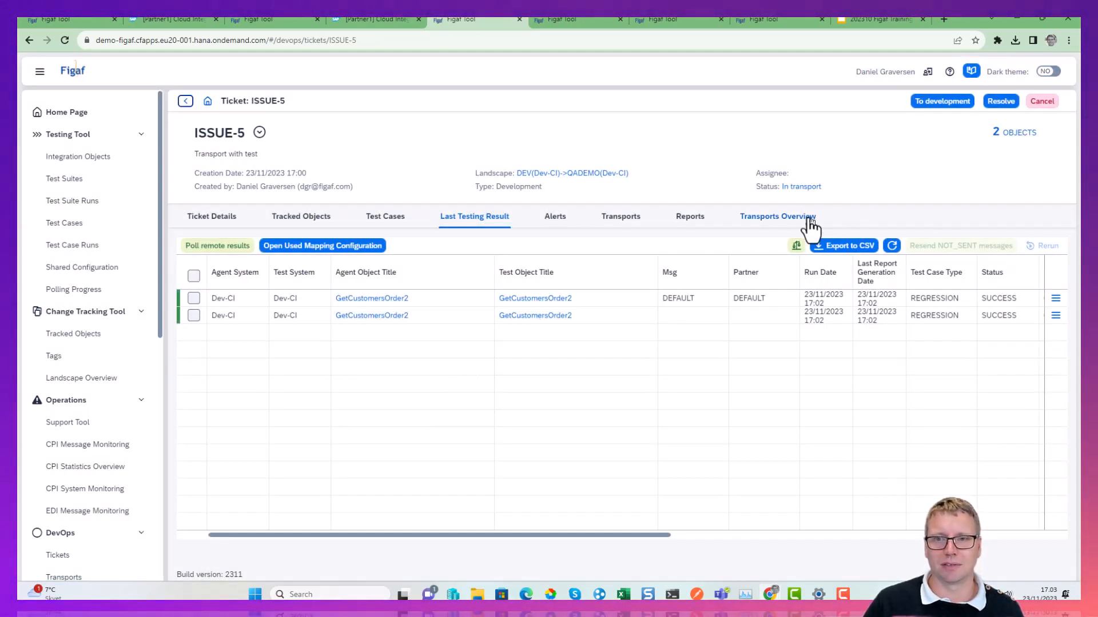
click(618, 218)
click(1056, 292)
drag(368, 193, 271, 202)
click(298, 197)
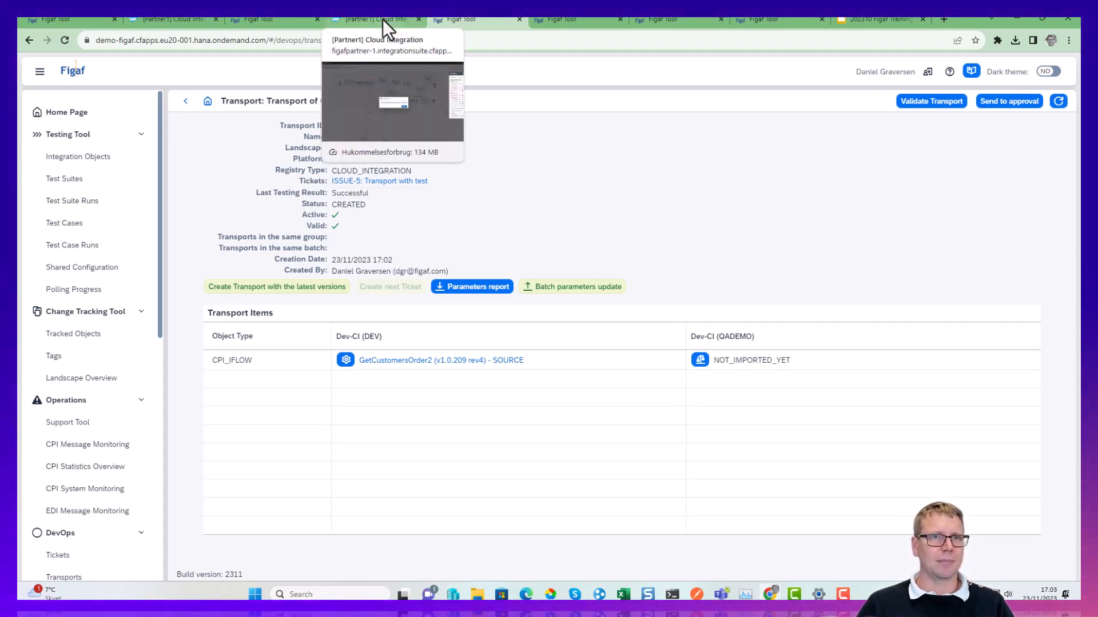
Switch to the 202310 Figaf Training slides and present from Create Test cases to Shared Configurations, then leave the slideshow.
click(884, 19)
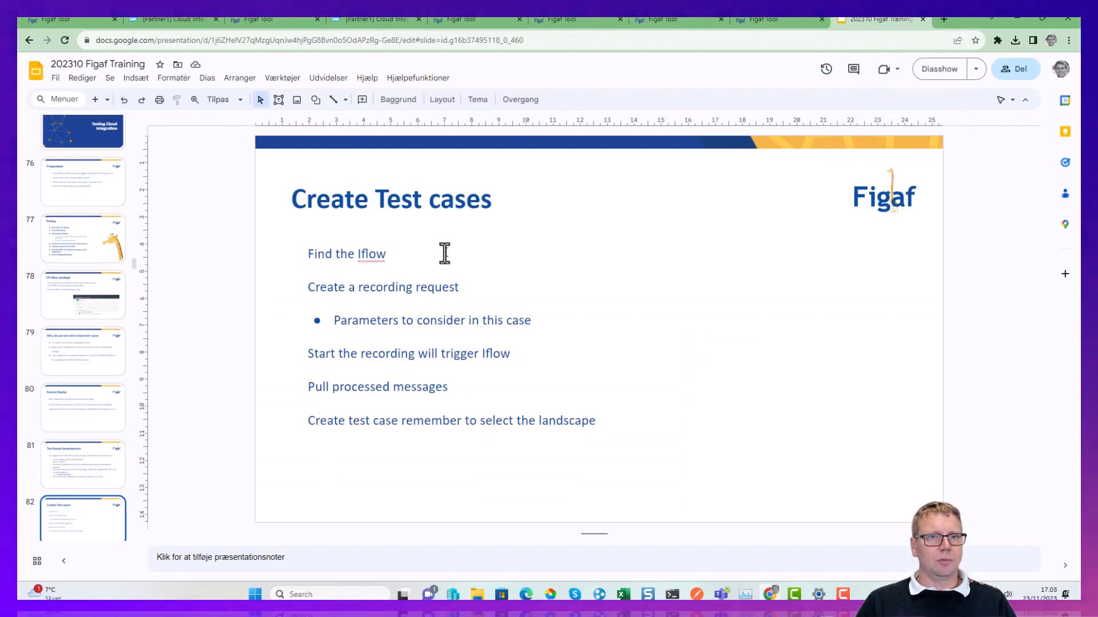
click(949, 70)
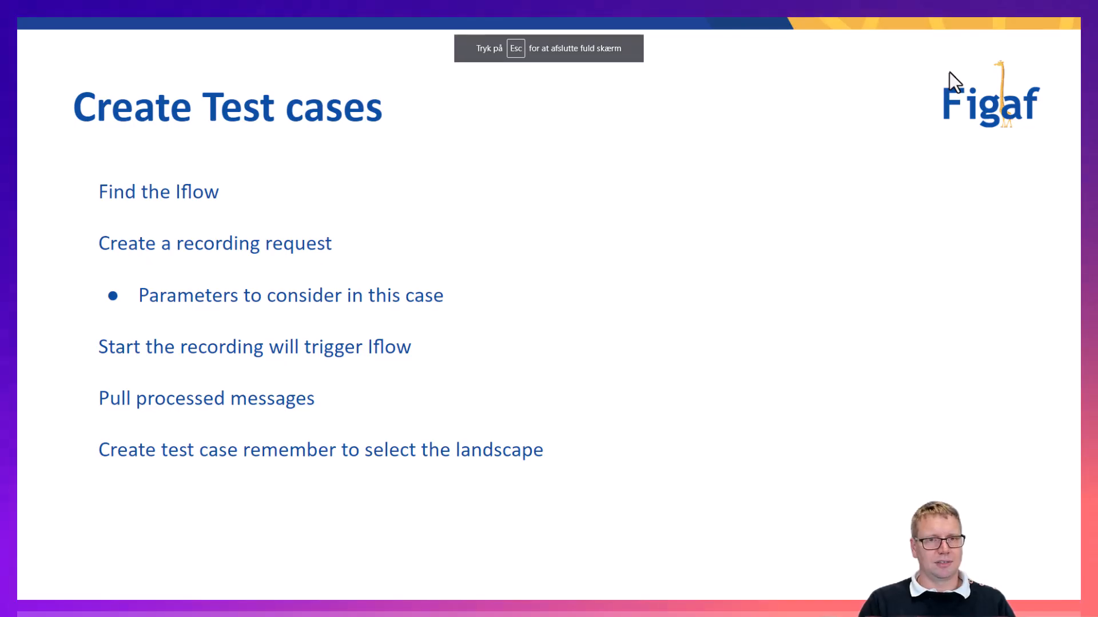
key(Right)
key(Right)
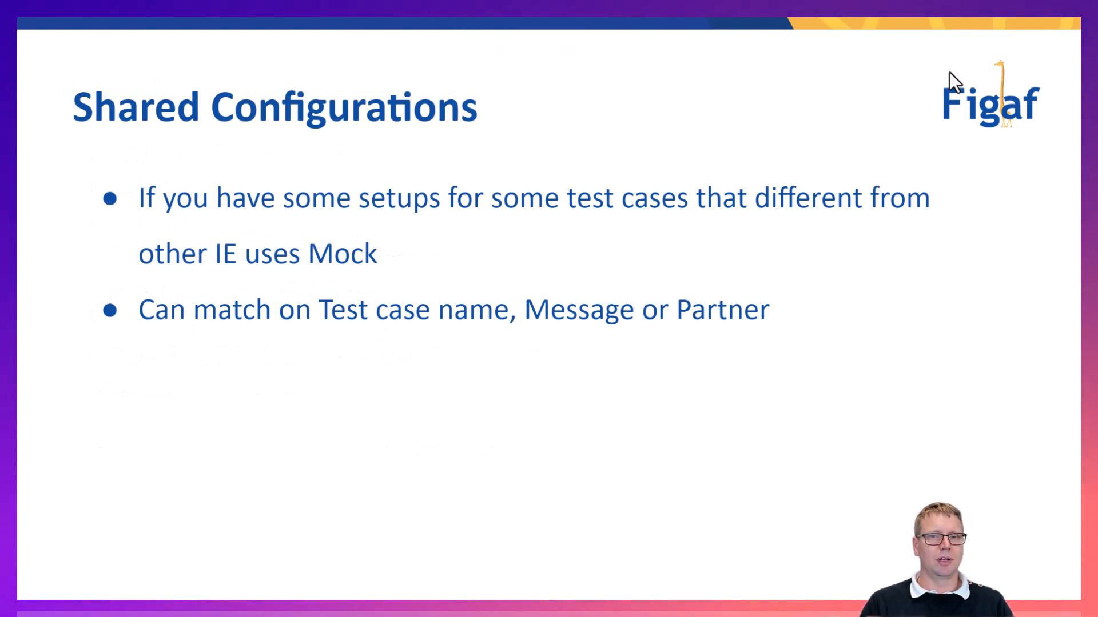
key(Escape)
Switch back to Figaf and review the testing tool's test suites, test suite runs and test cases.
click(460, 22)
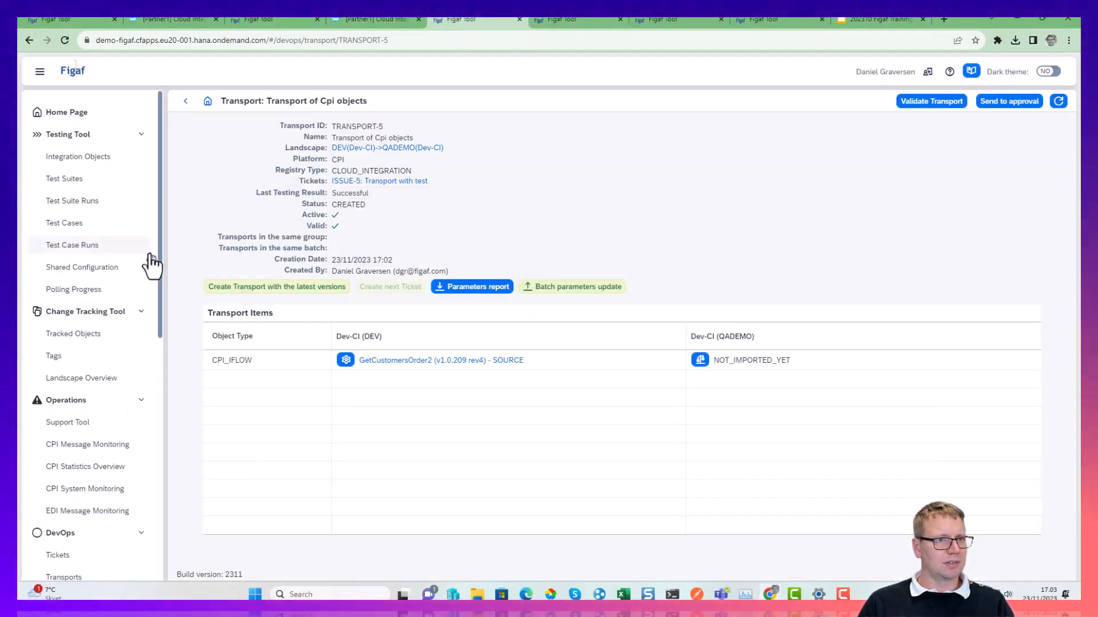
click(87, 184)
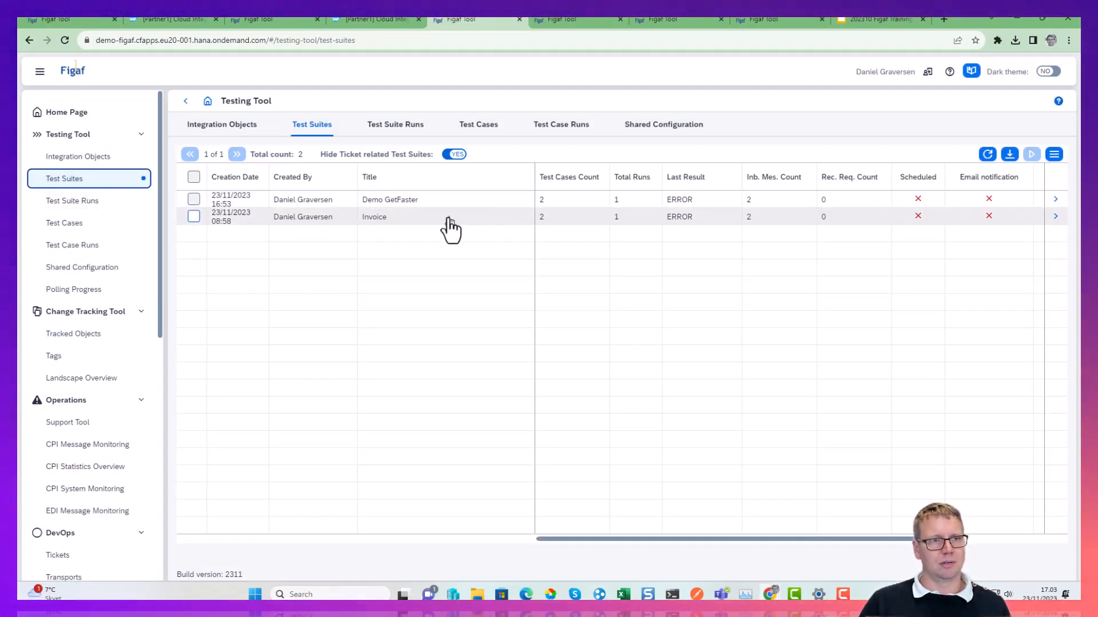
click(109, 201)
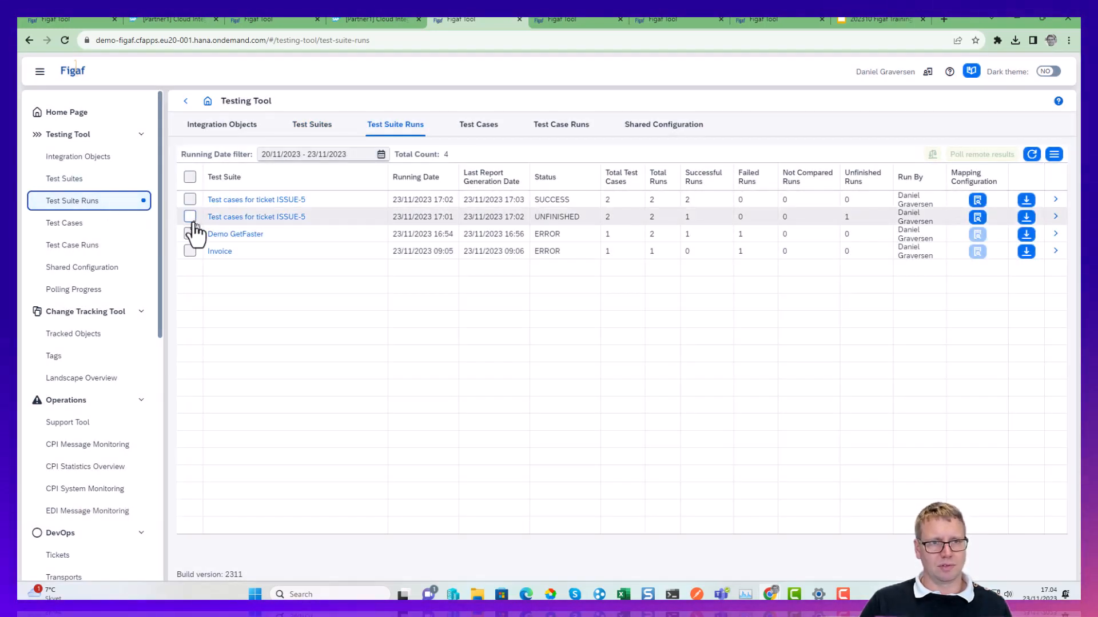
click(84, 231)
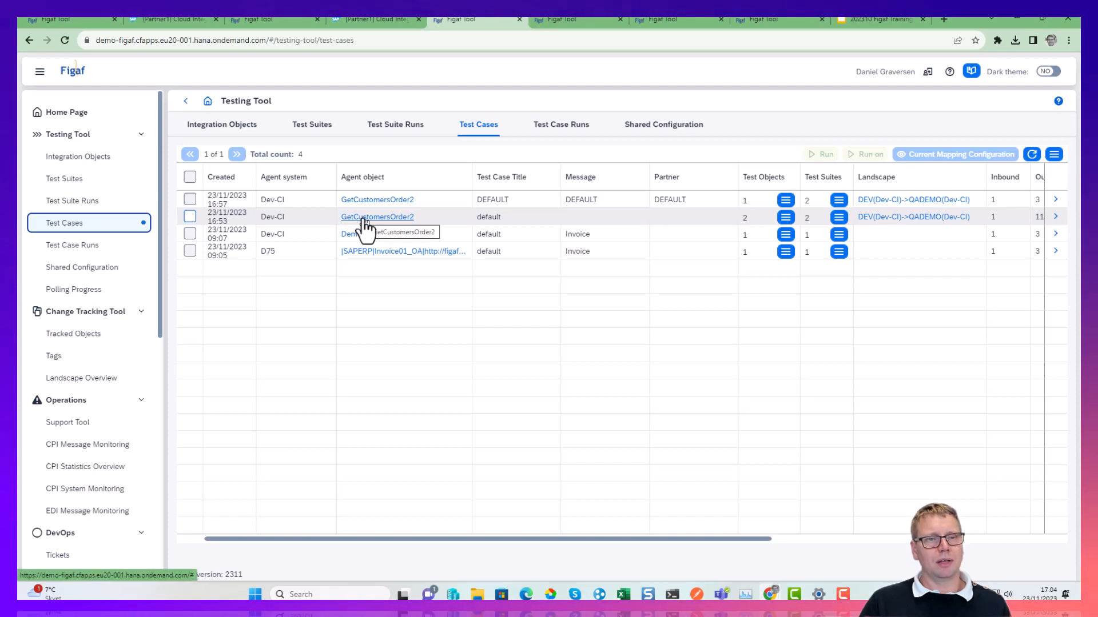
Begin a new shared configuration for the CPI platform titled GetCustomer Mock.
click(641, 133)
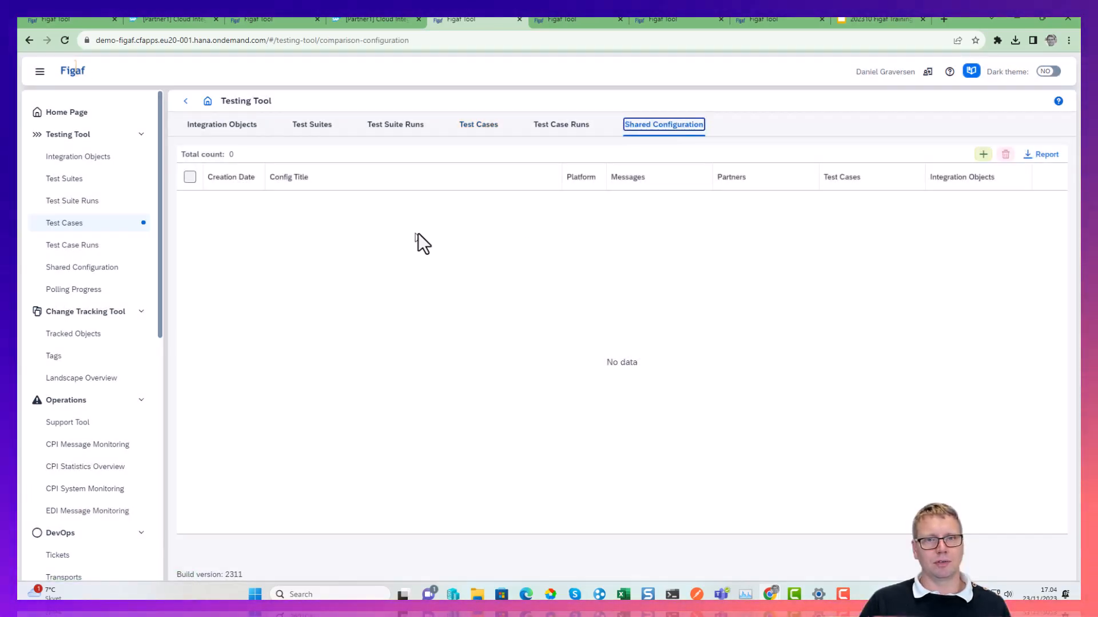
click(982, 155)
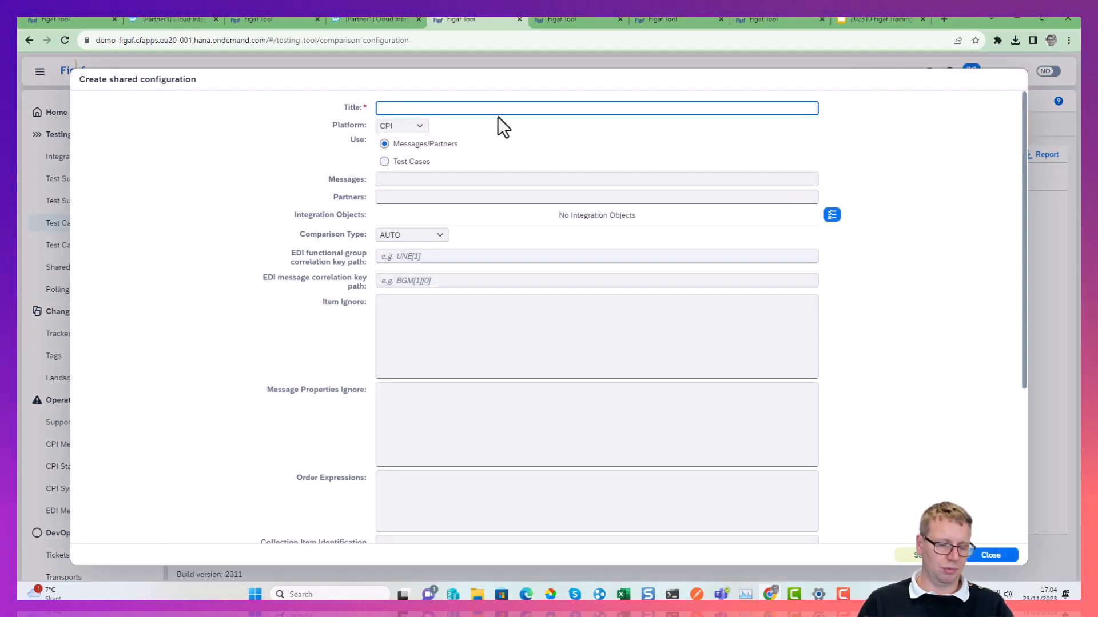
text(GetC)
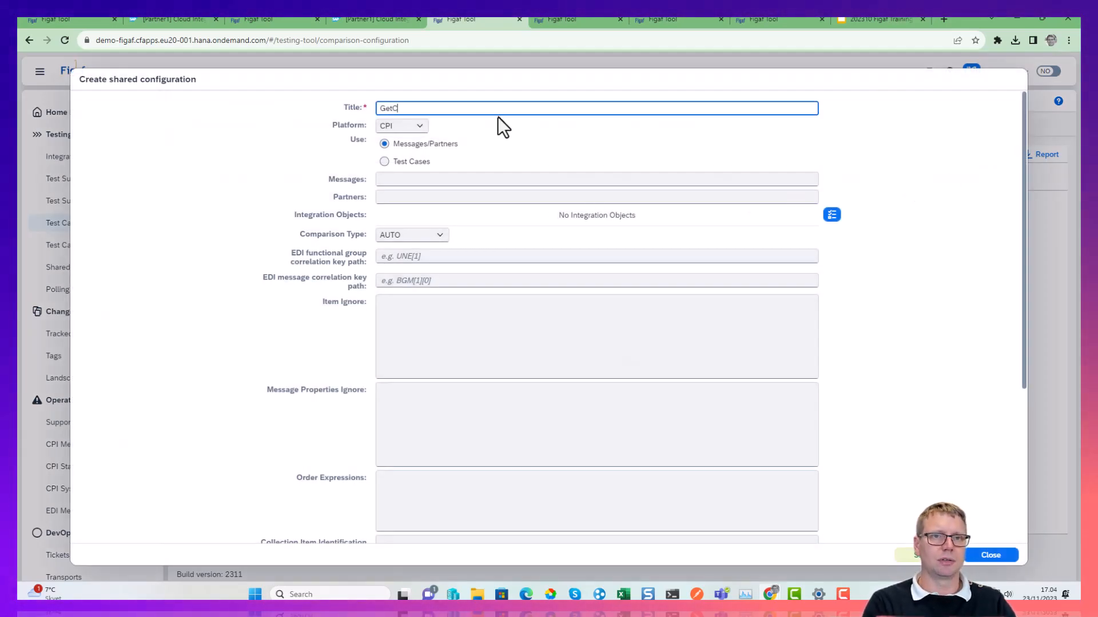
text(ustomer Mock)
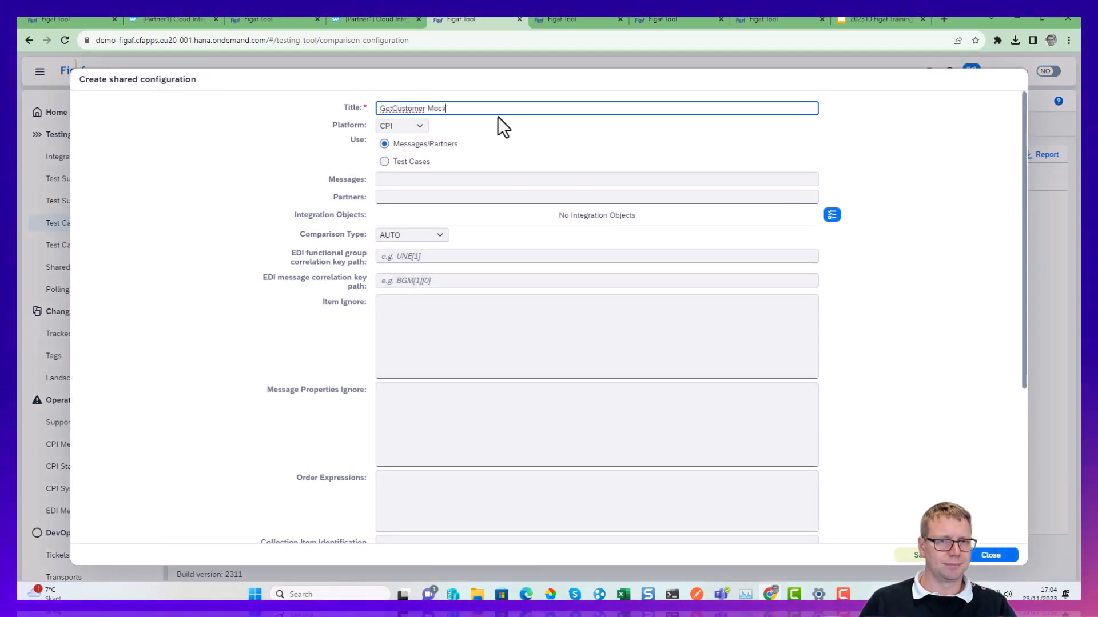
Apply the shared configuration by test cases, assigning the Dev-CI GetCustomersOrder2 test case titled default.
click(832, 215)
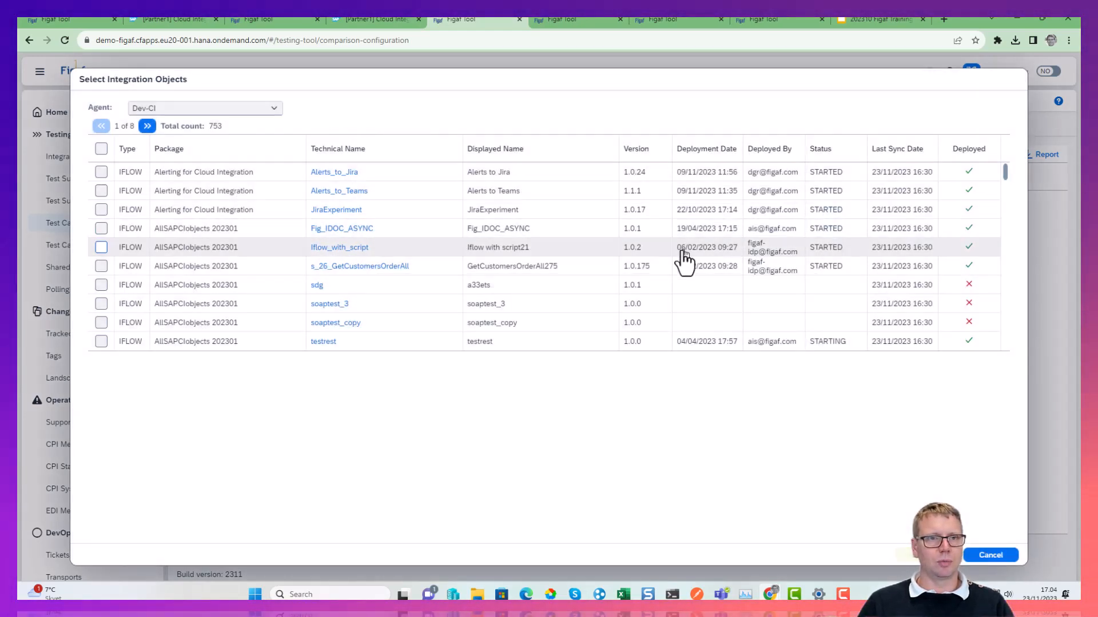
key(Escape)
click(396, 179)
click(401, 162)
click(830, 180)
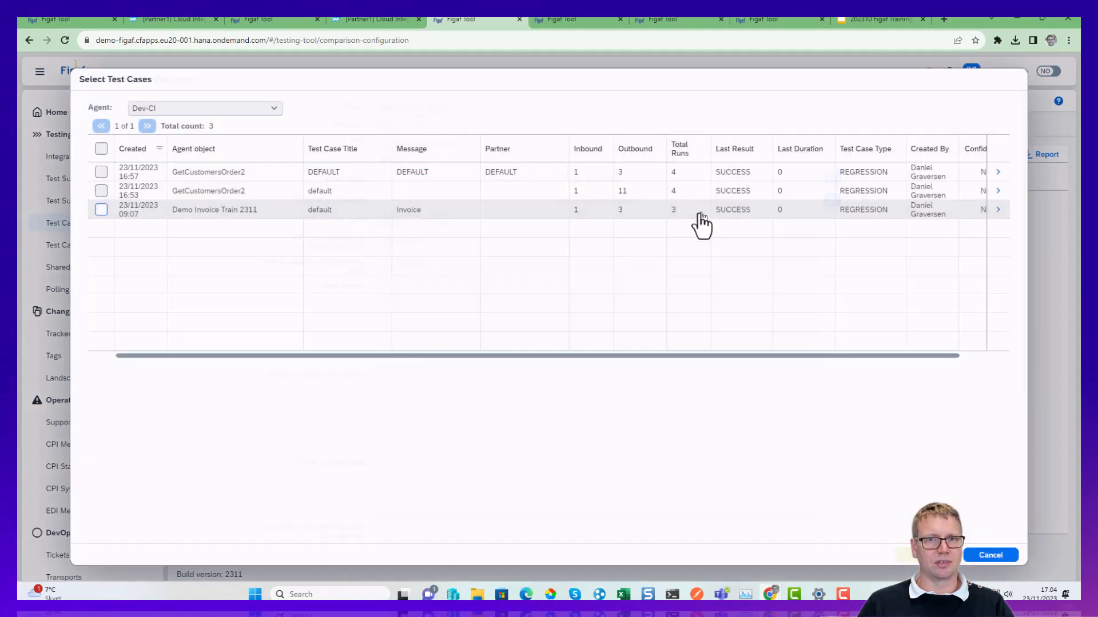
click(102, 191)
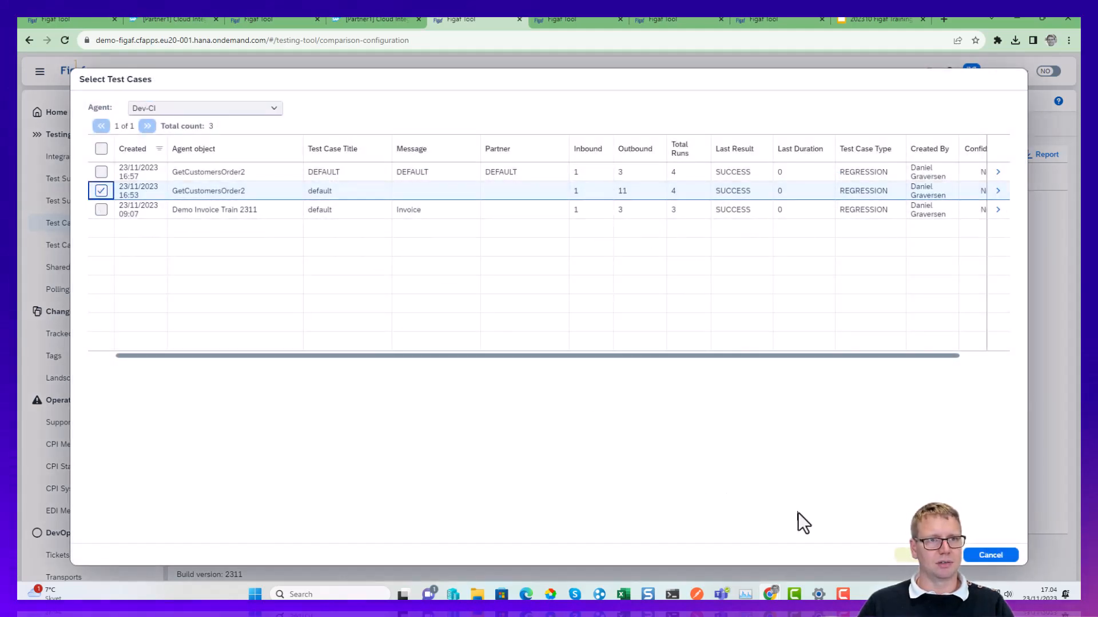
click(897, 555)
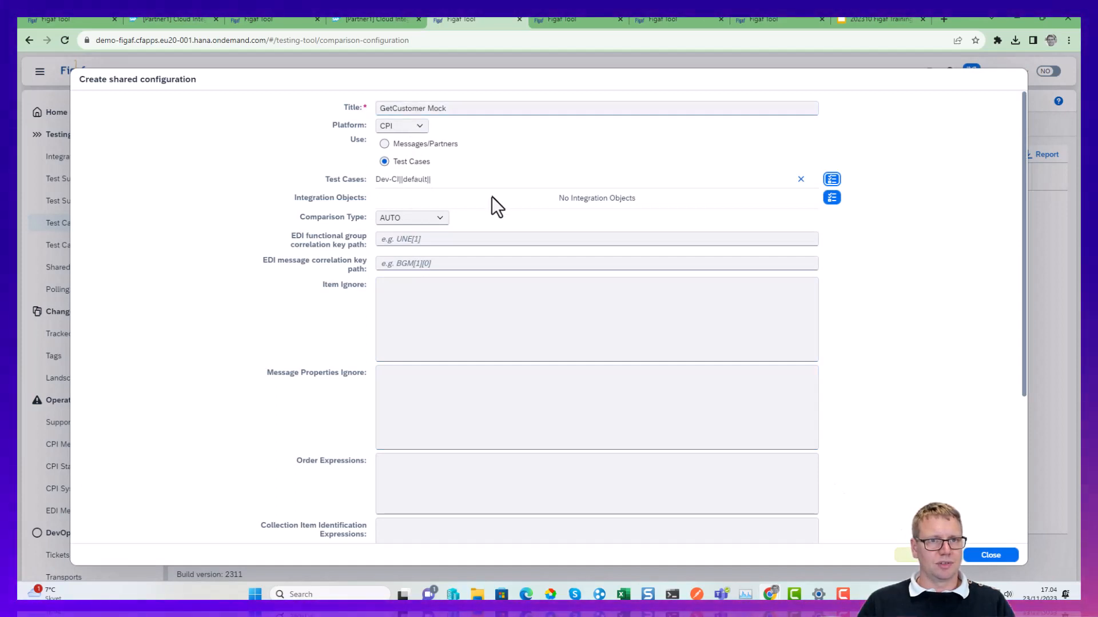
Enable testing with mock data in the shared configuration and save it.
scroll(430, 343, down, 4)
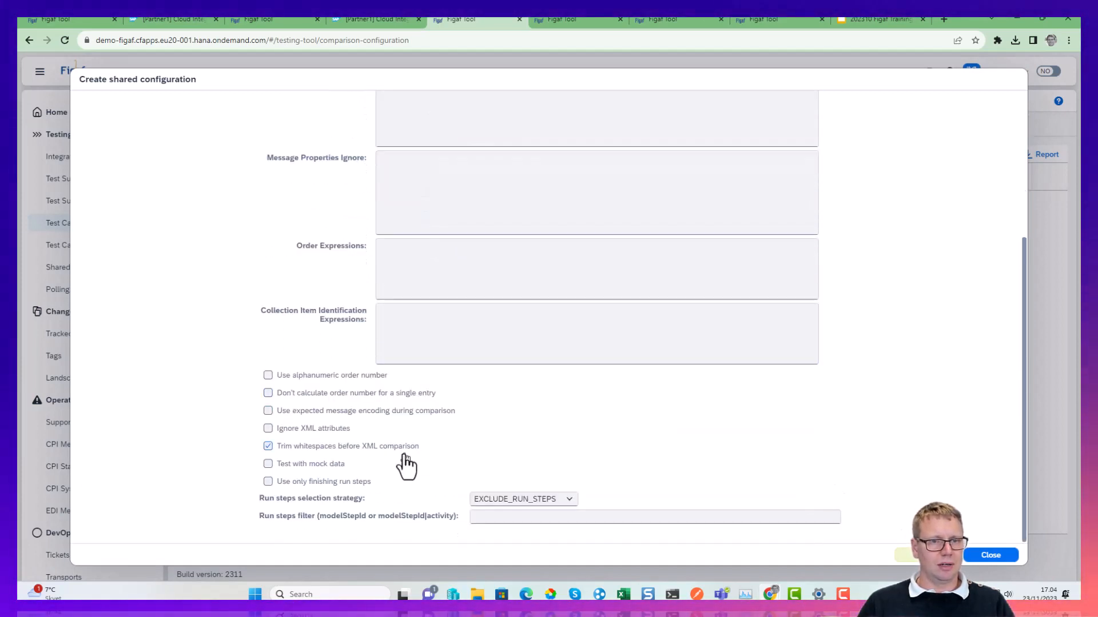
click(304, 467)
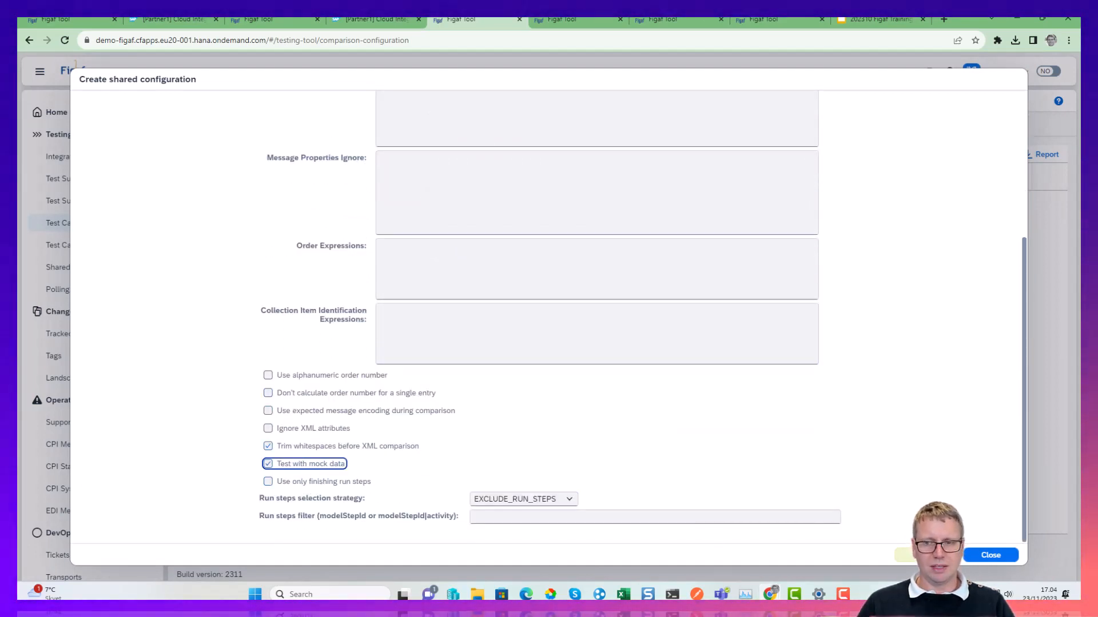
click(927, 555)
click(630, 350)
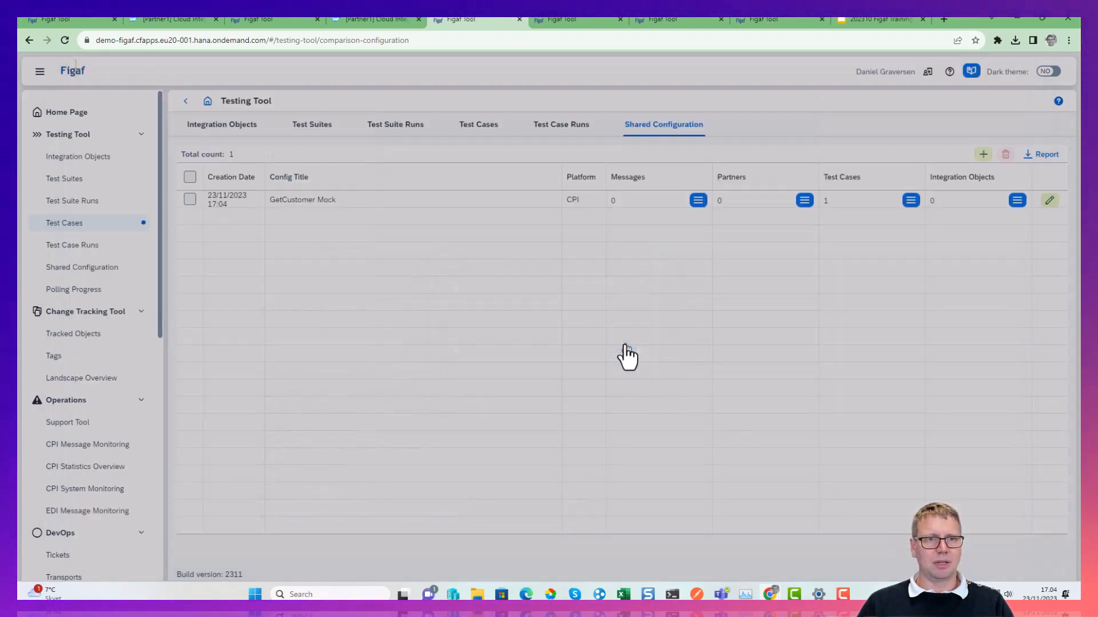
Run the Demo GetFaster test suite on the test system Dev-CI (GetCustomersOrder2) and open its last result.
click(86, 184)
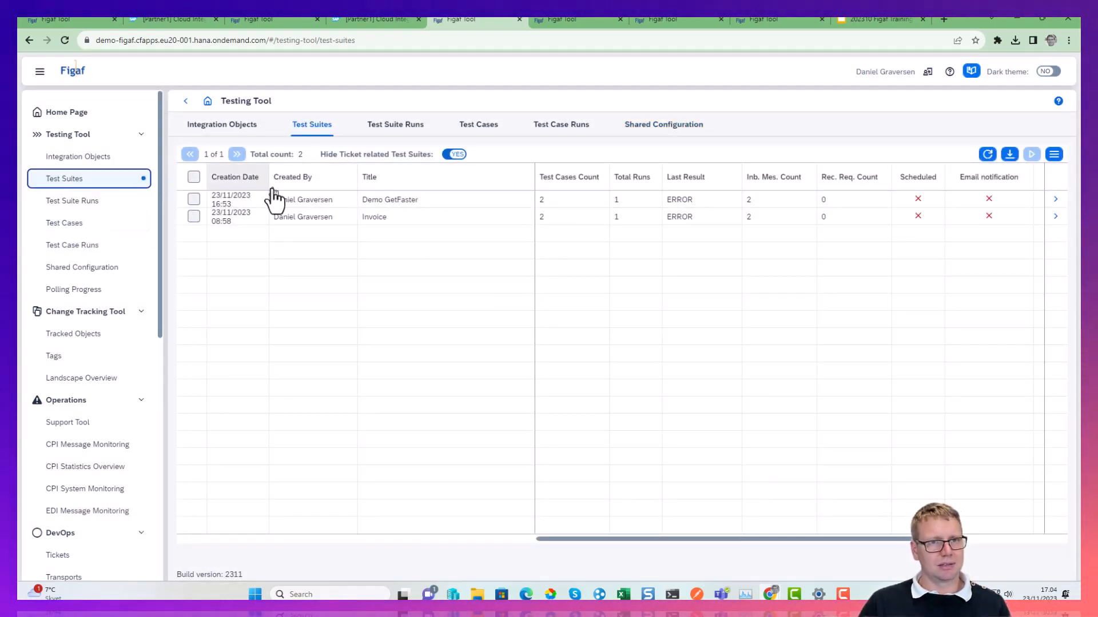
click(1055, 200)
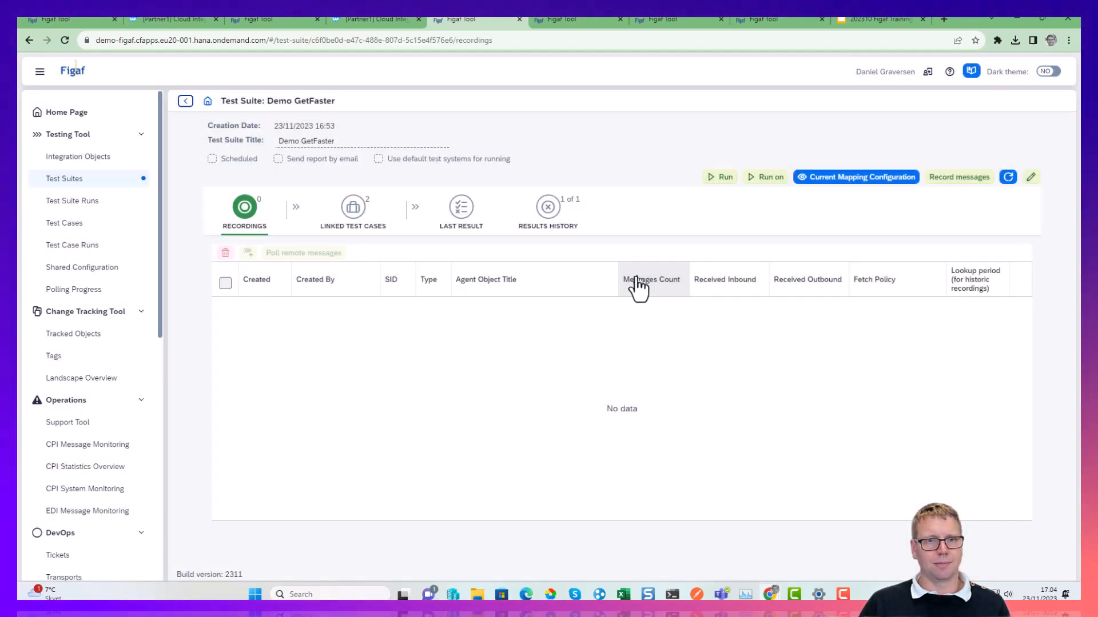
click(365, 228)
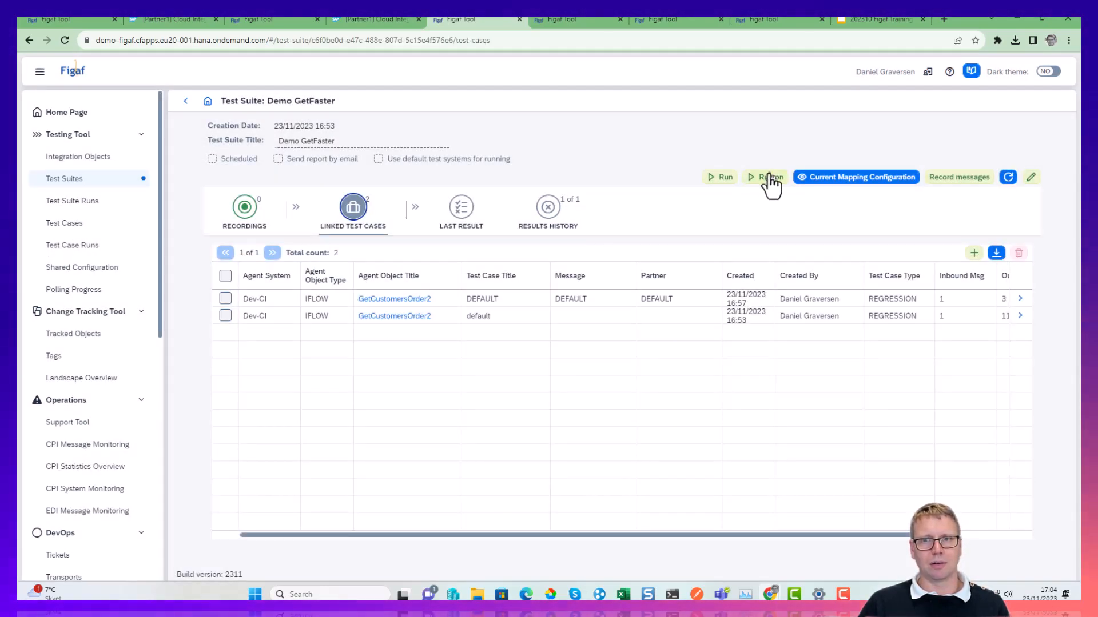
click(767, 177)
click(538, 140)
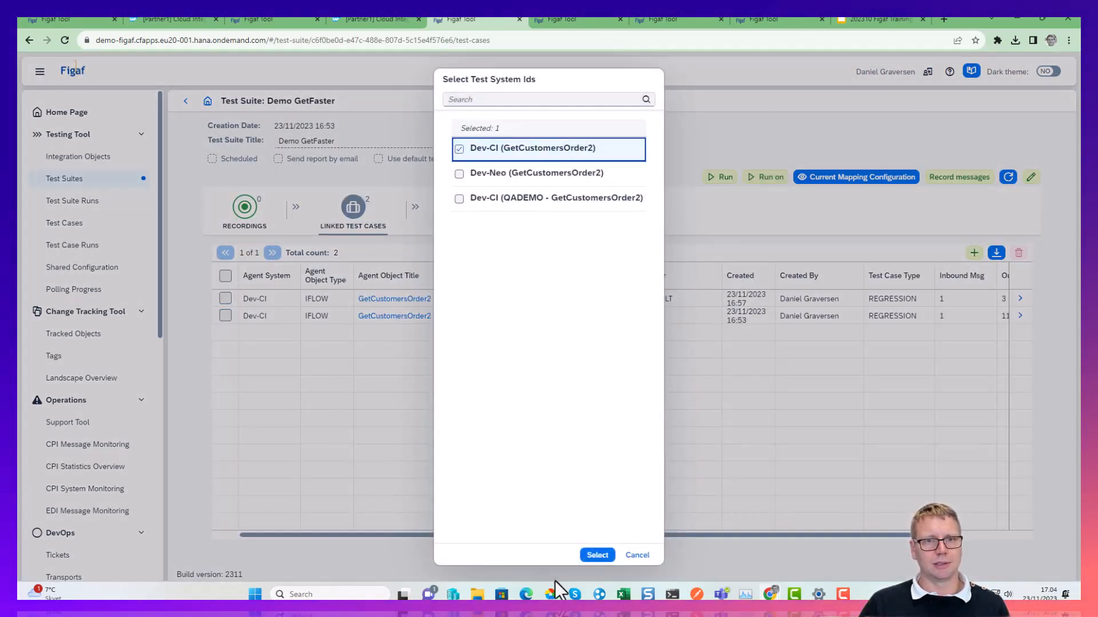
click(596, 556)
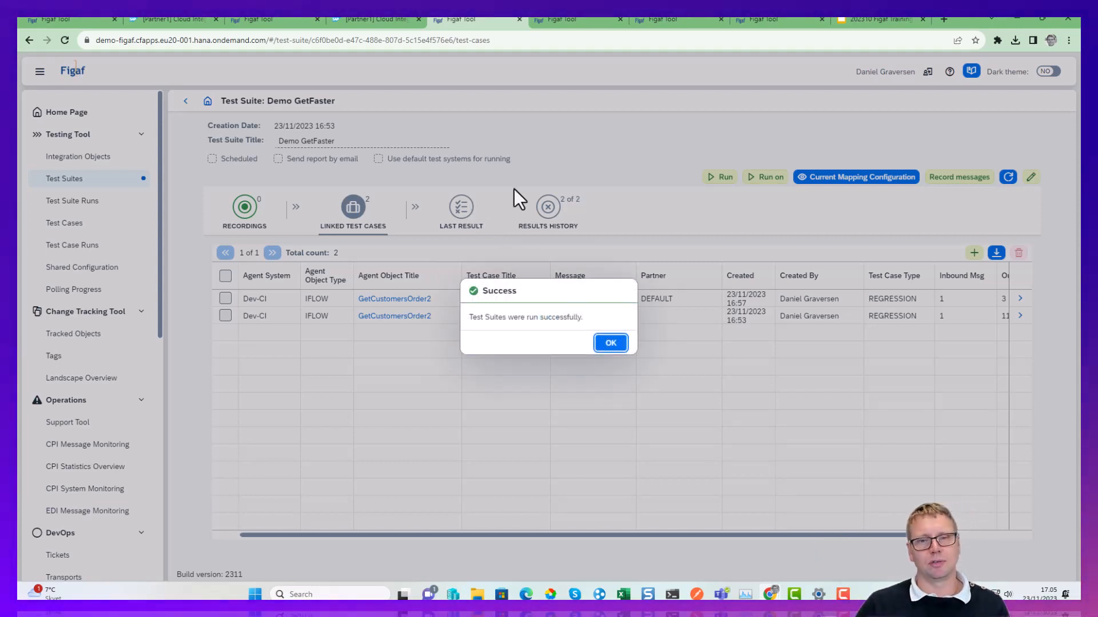
click(611, 343)
click(474, 213)
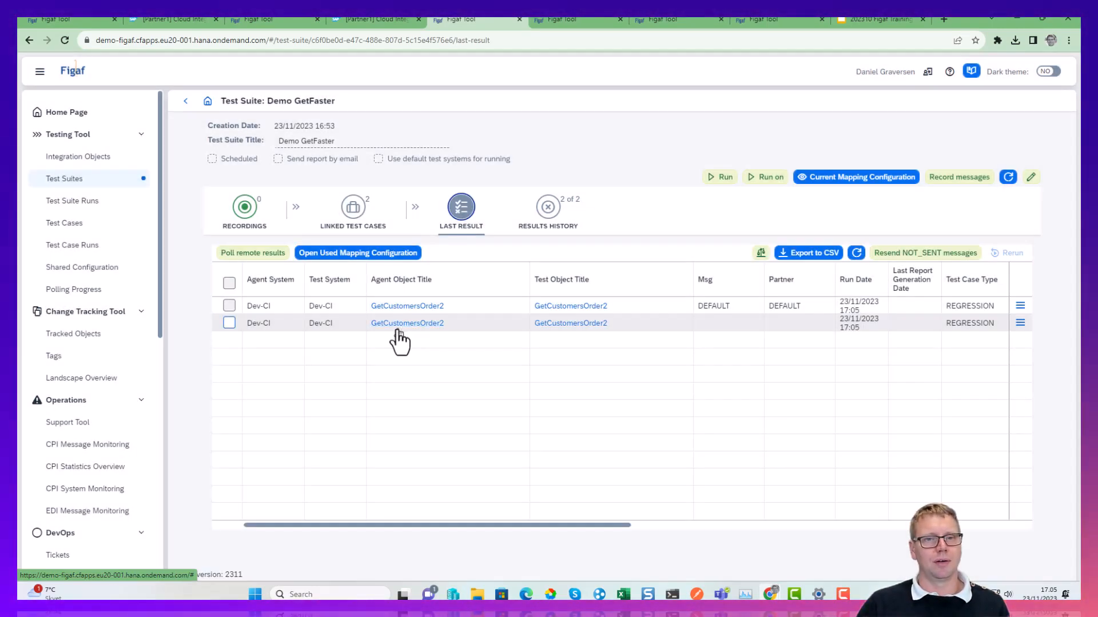
View the results of the DEFAULT test run, refresh them, and return to the suite's last result.
click(1022, 311)
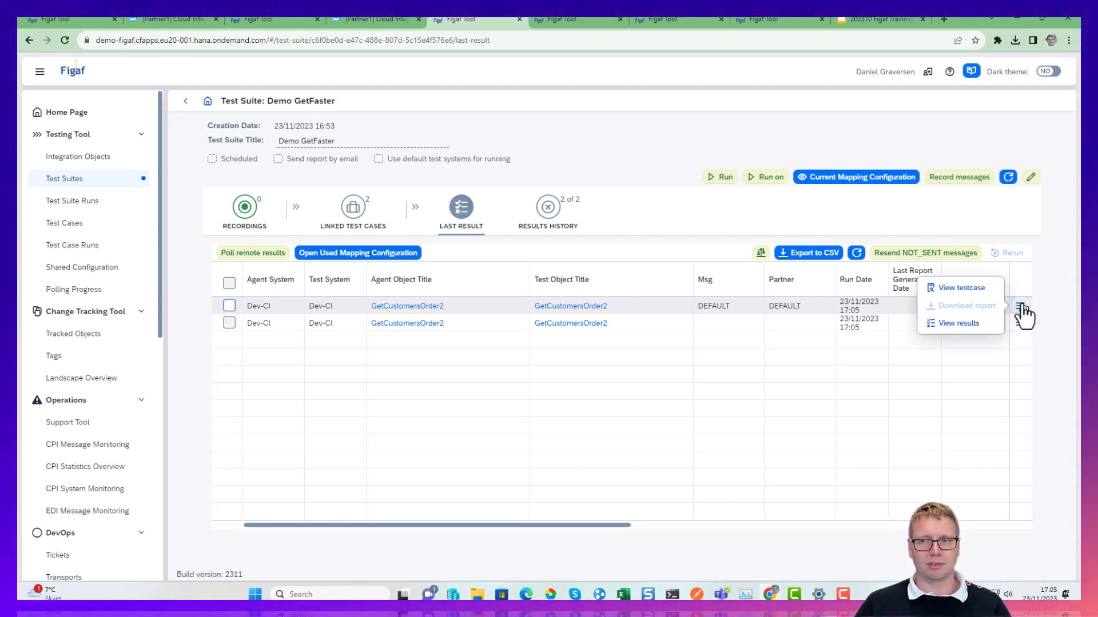
click(975, 342)
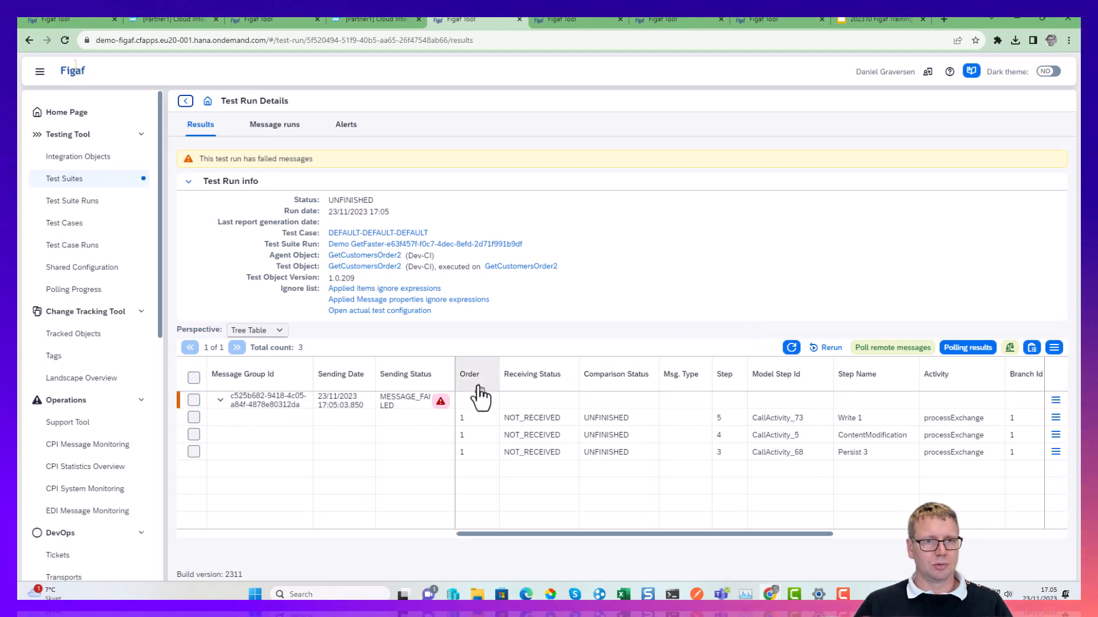
click(792, 349)
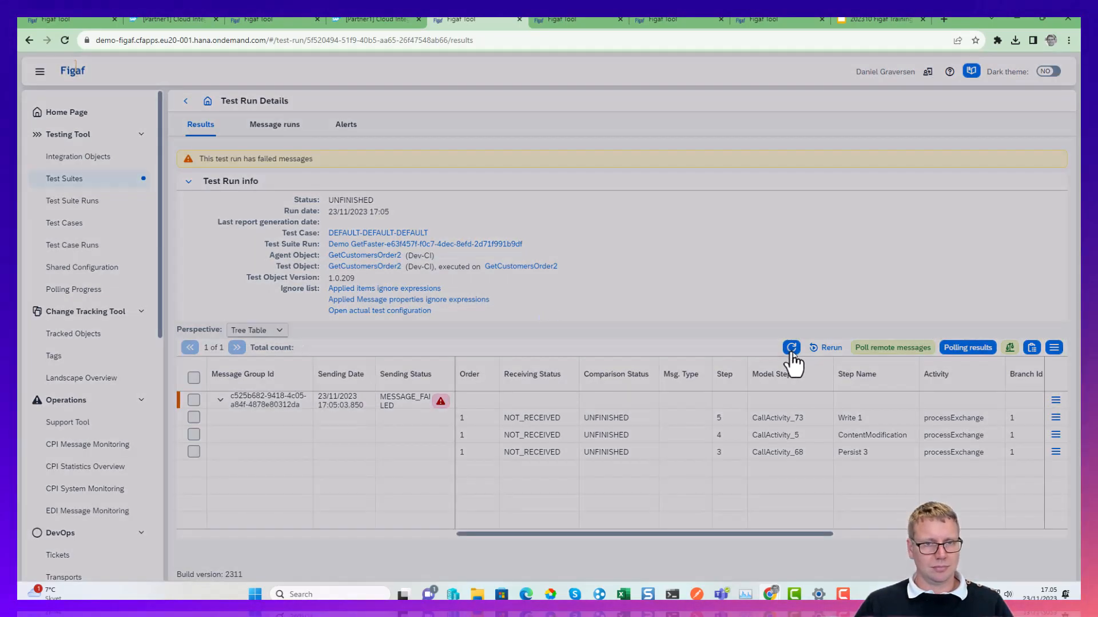
click(186, 103)
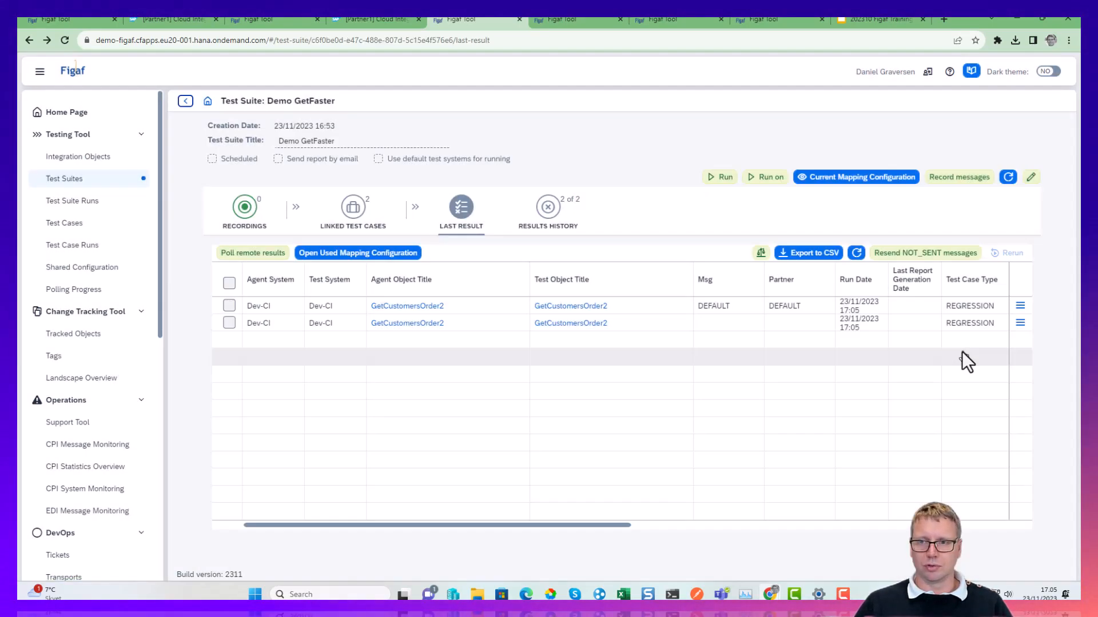
View the second test run's results and open its executed flow FigafMockGetCustomersOrder2 in SAP Integration Suite to check its name.
click(1022, 323)
click(975, 341)
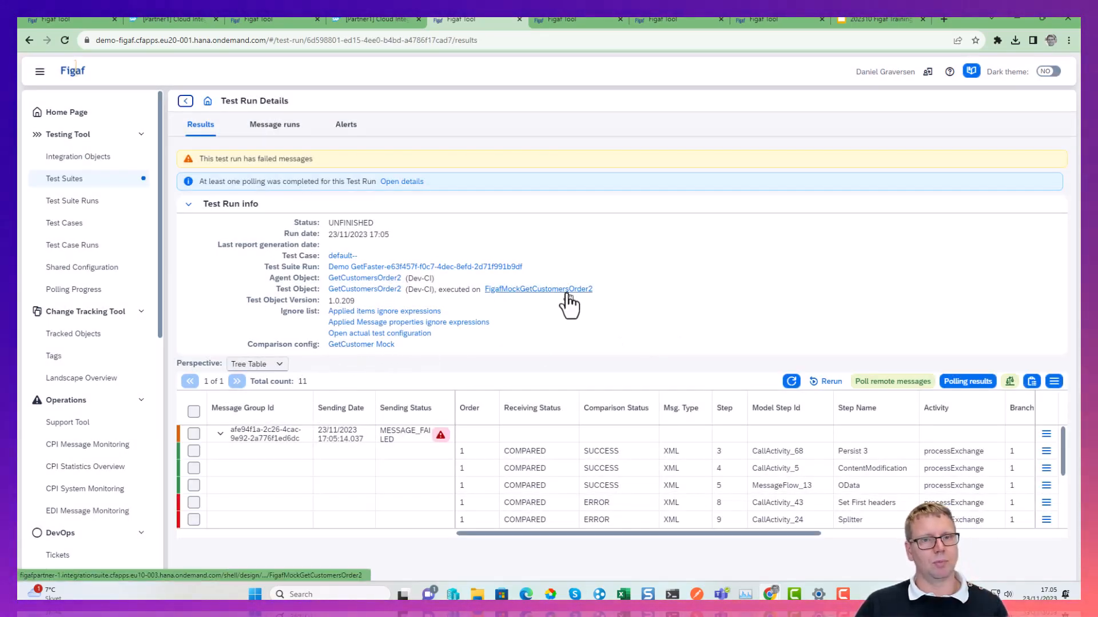
click(539, 290)
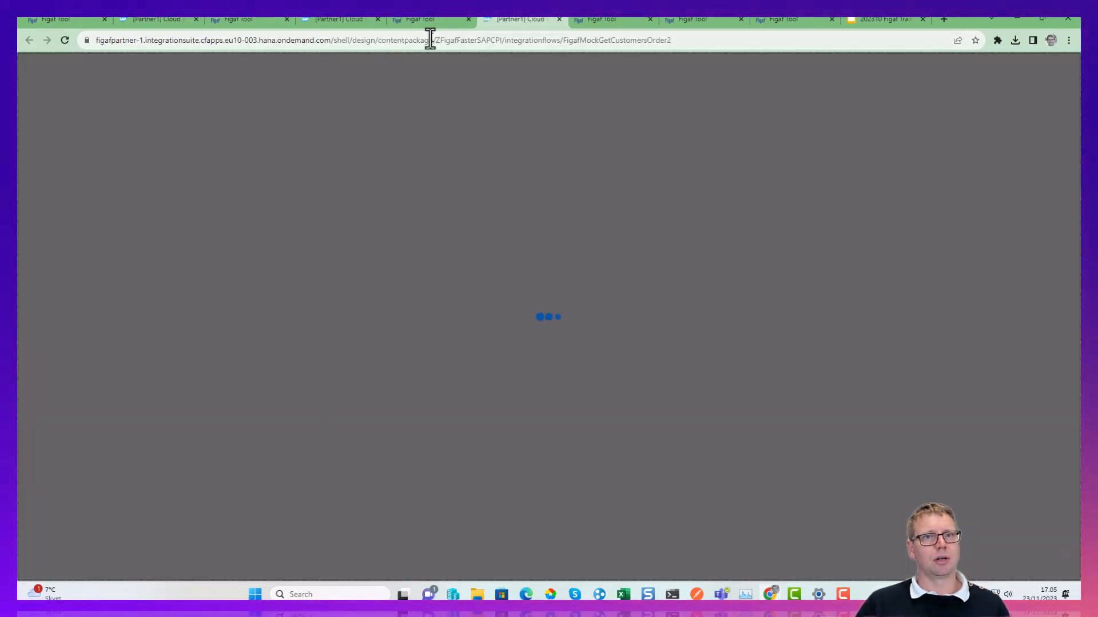
click(430, 40)
drag(461, 40, 681, 40)
click(421, 19)
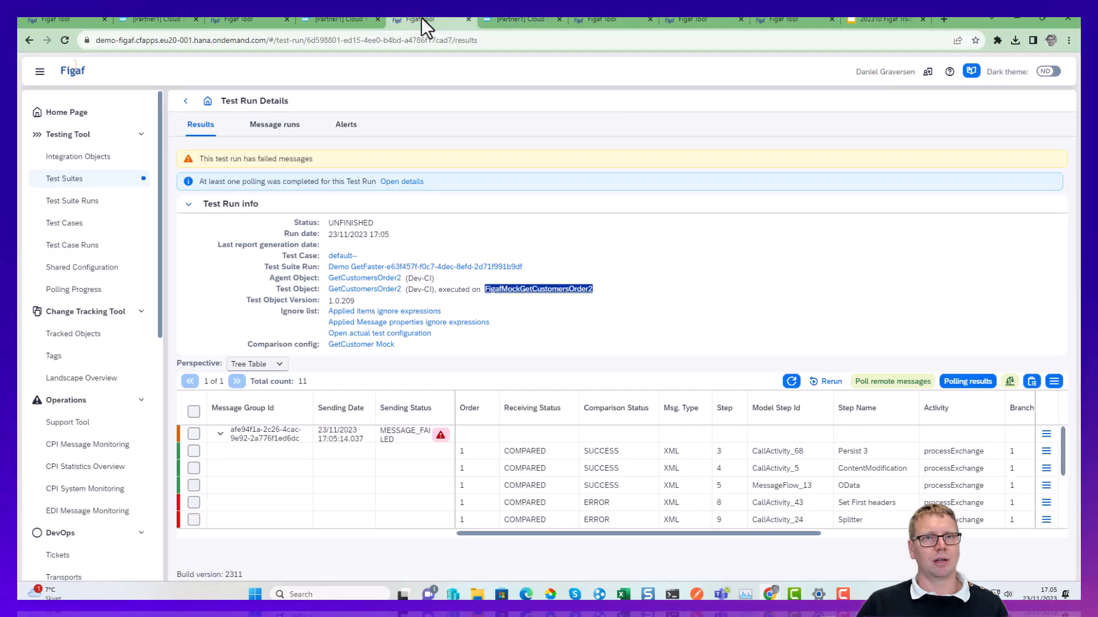
click(550, 19)
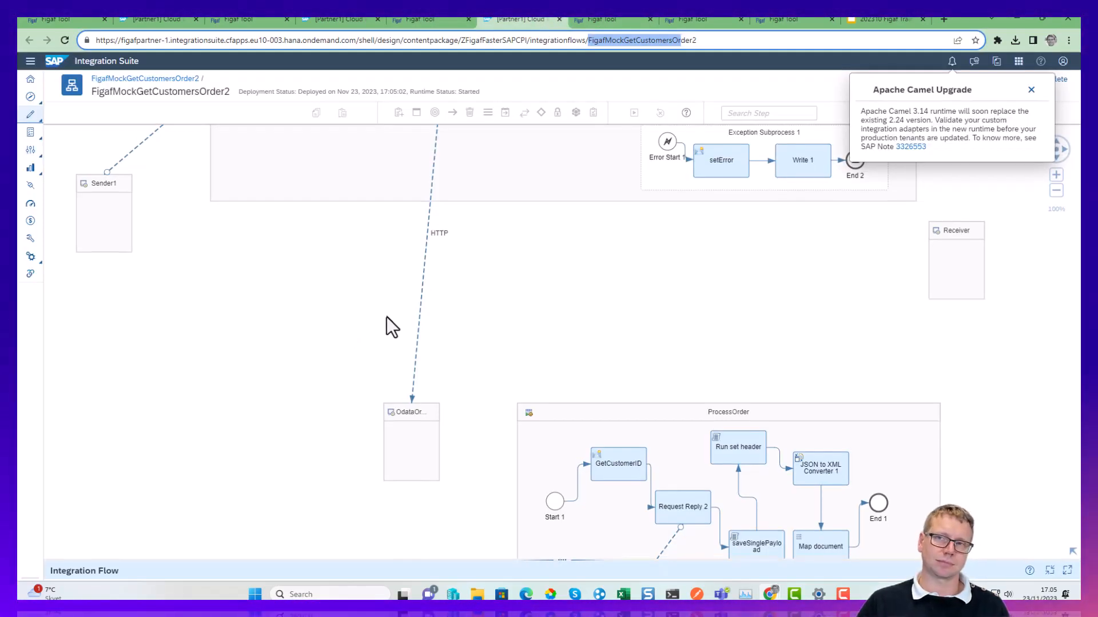
Inspect the connection address of the HTTP receiver channel to OdataOrders and review the mock flow's Integration Process.
click(423, 305)
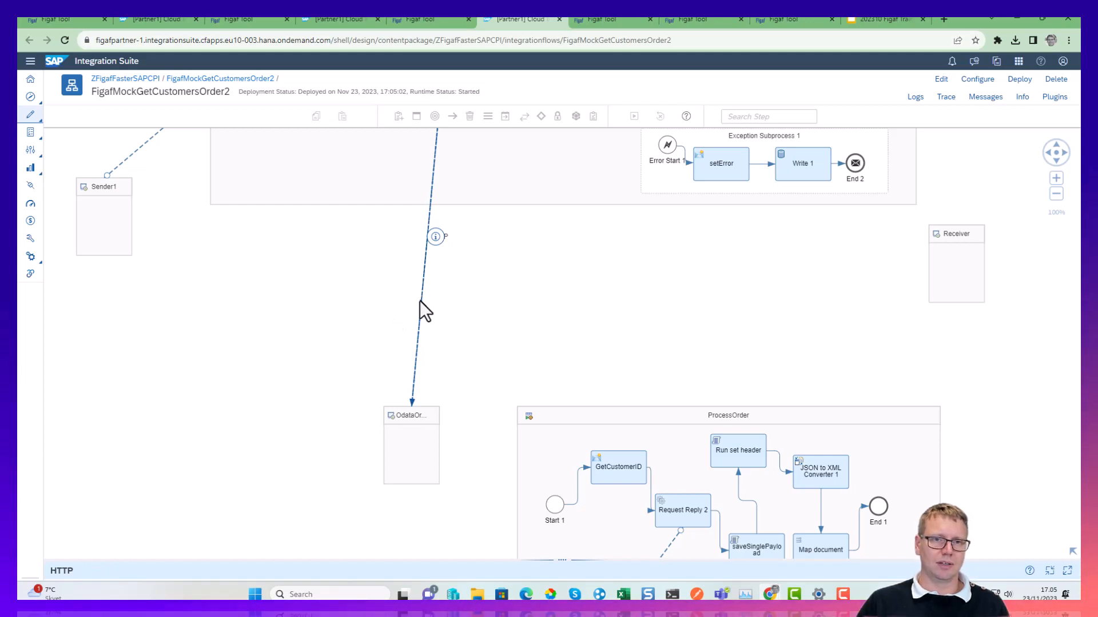
drag(444, 563, 448, 285)
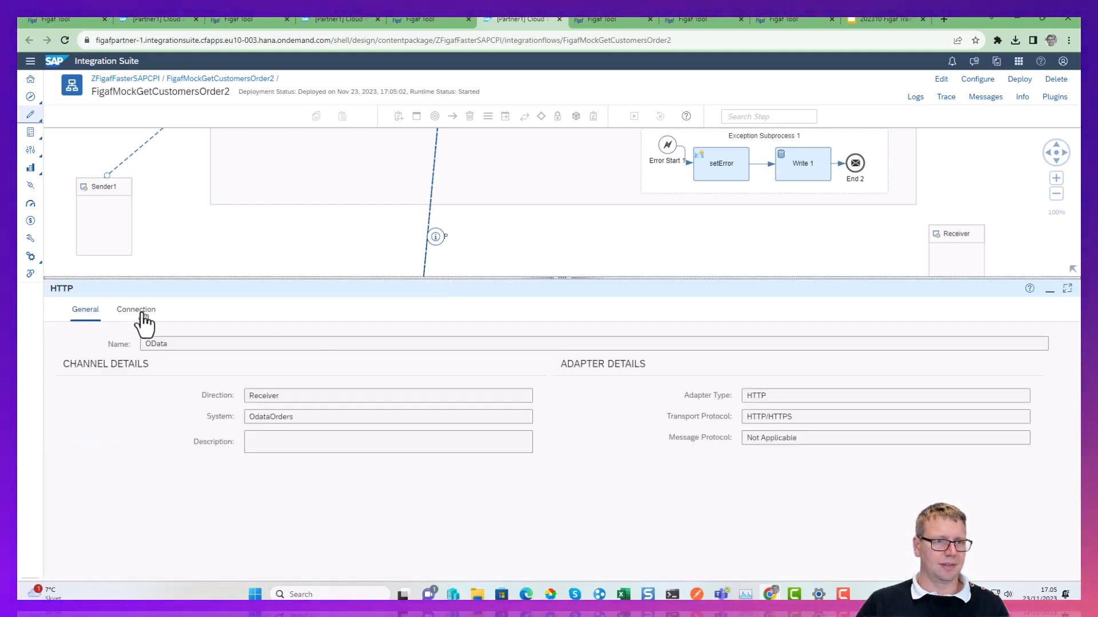
click(136, 311)
drag(257, 366, 450, 366)
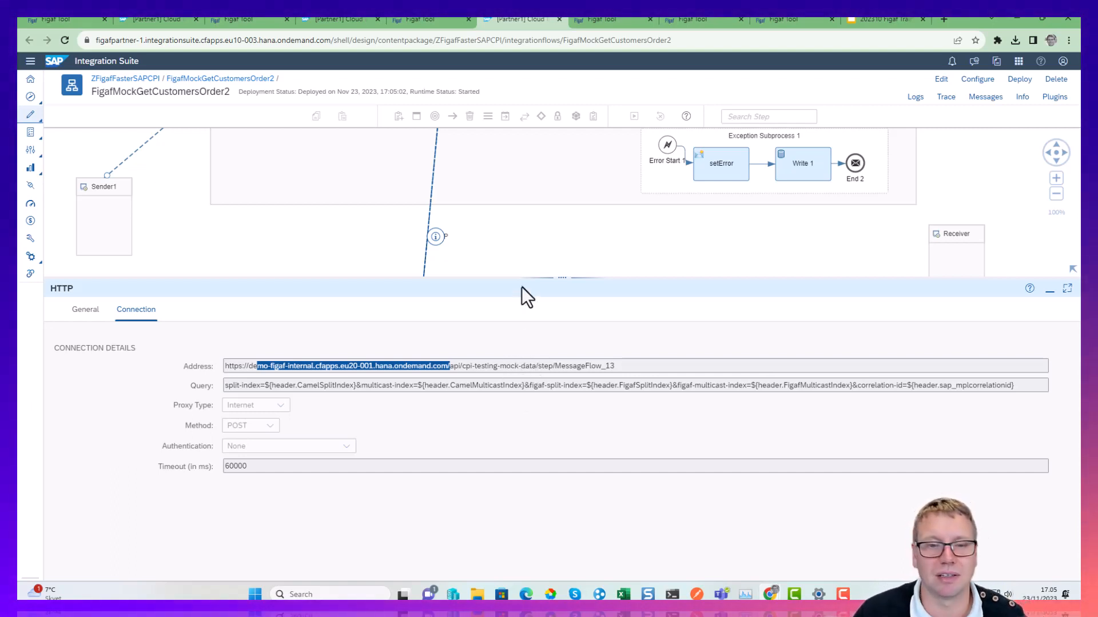
drag(539, 277, 559, 450)
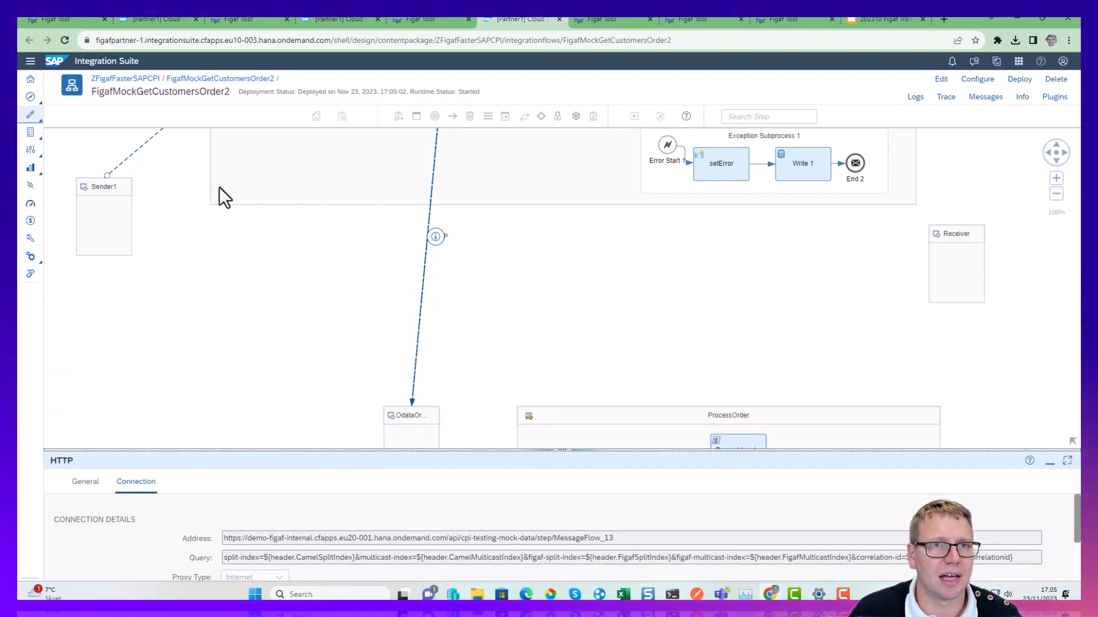
drag(561, 252, 602, 412)
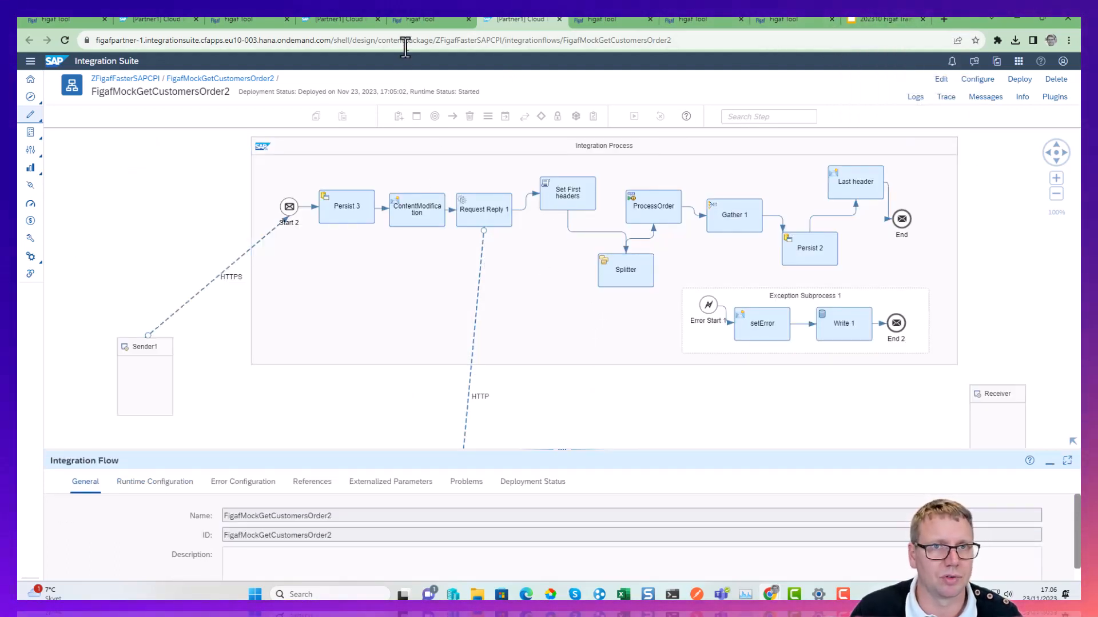
Switch back to the Figaf test run, refresh its results, and show the message differences for the Set First headers step.
click(427, 20)
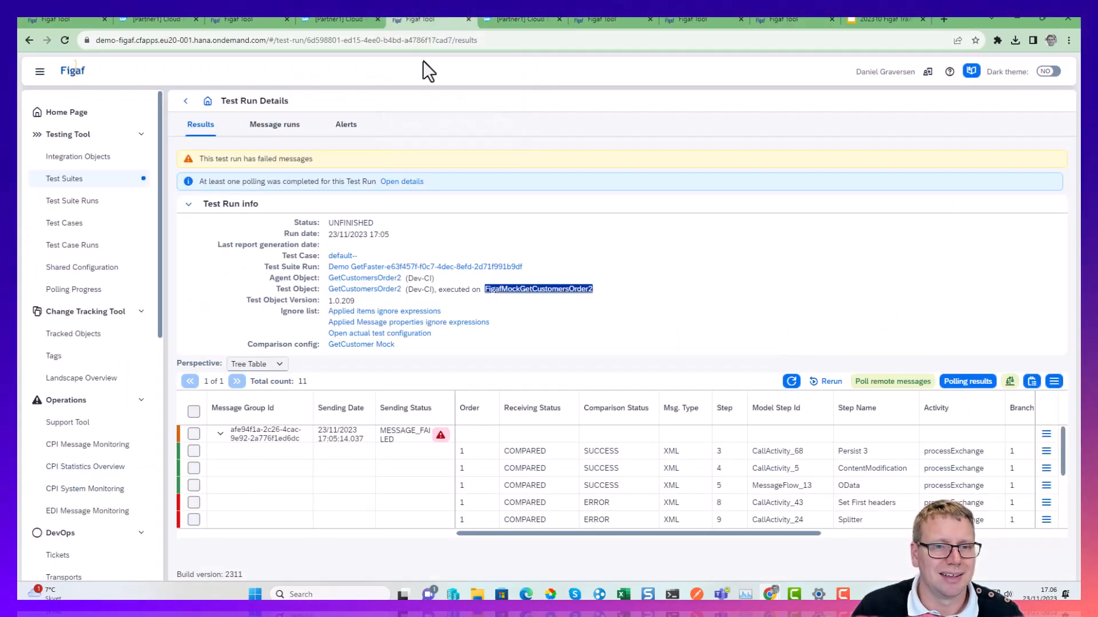
click(791, 382)
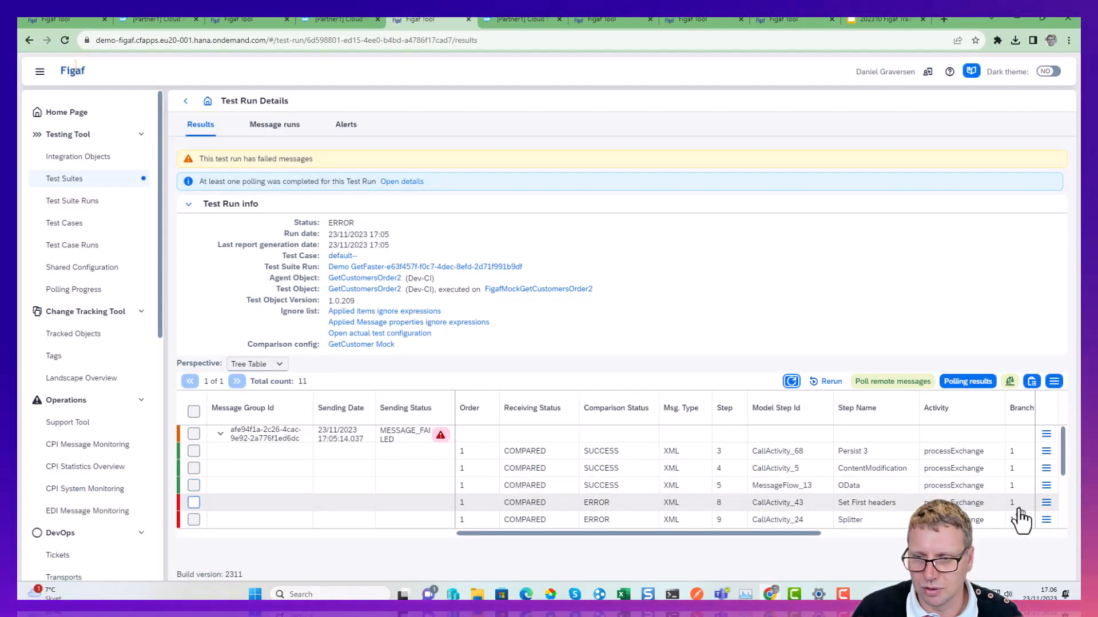
click(1045, 503)
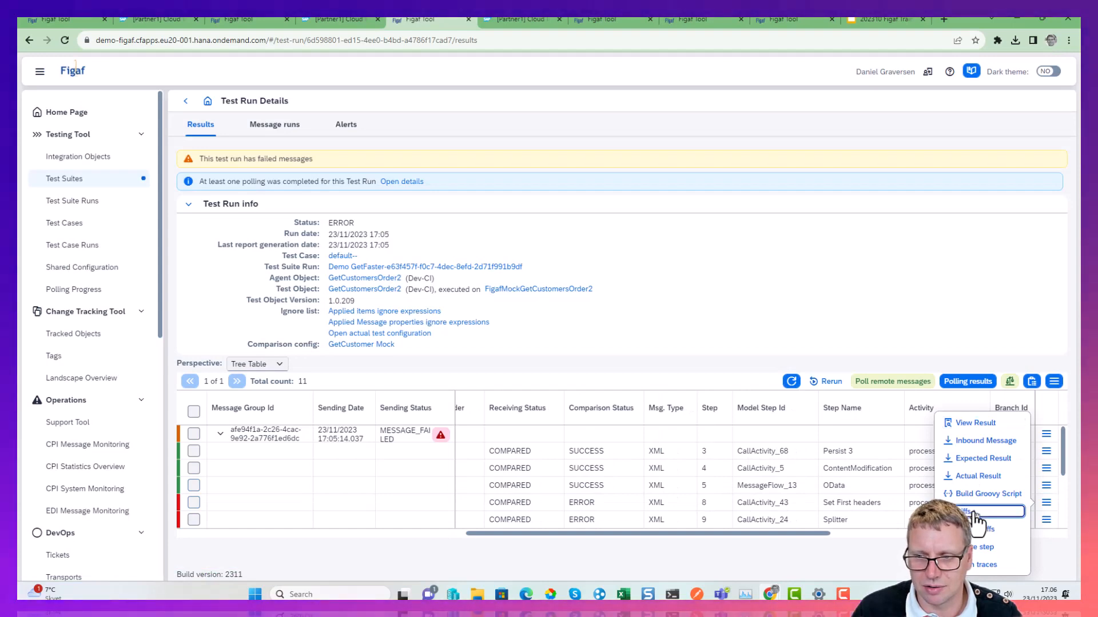
click(972, 493)
scroll(170, 519, down, 3)
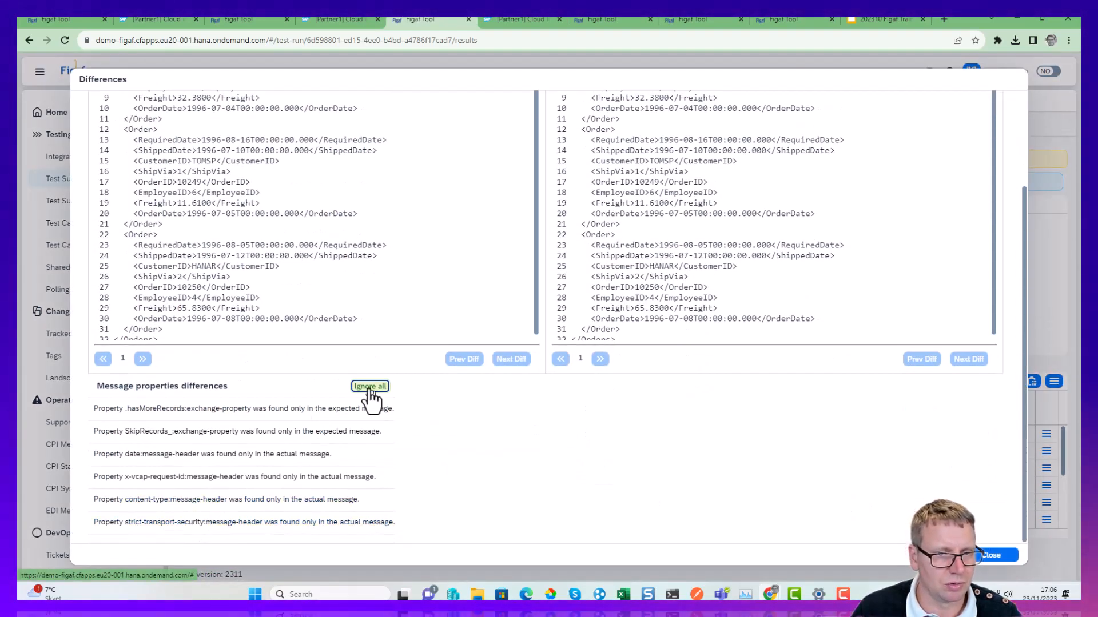
Ignore all message properties differences of the Set First headers step and close the comparison.
click(370, 387)
click(570, 369)
click(607, 341)
click(991, 555)
Rerun the comparison for the whole test run and refresh the step results to review them.
click(1012, 382)
click(657, 344)
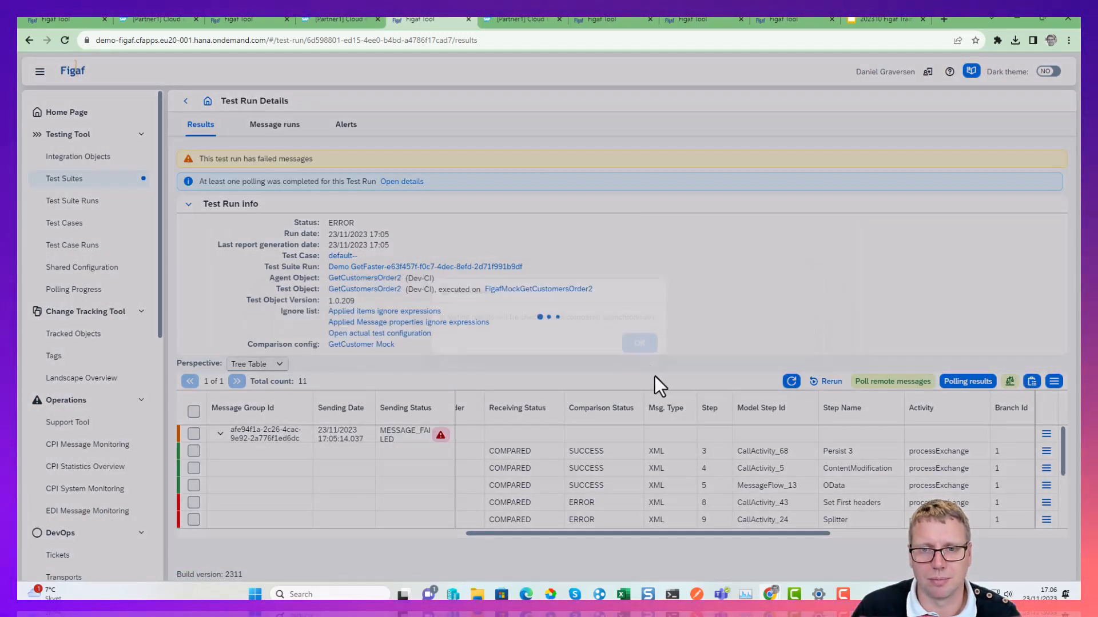
click(639, 343)
click(791, 381)
scroll(636, 476, down, 3)
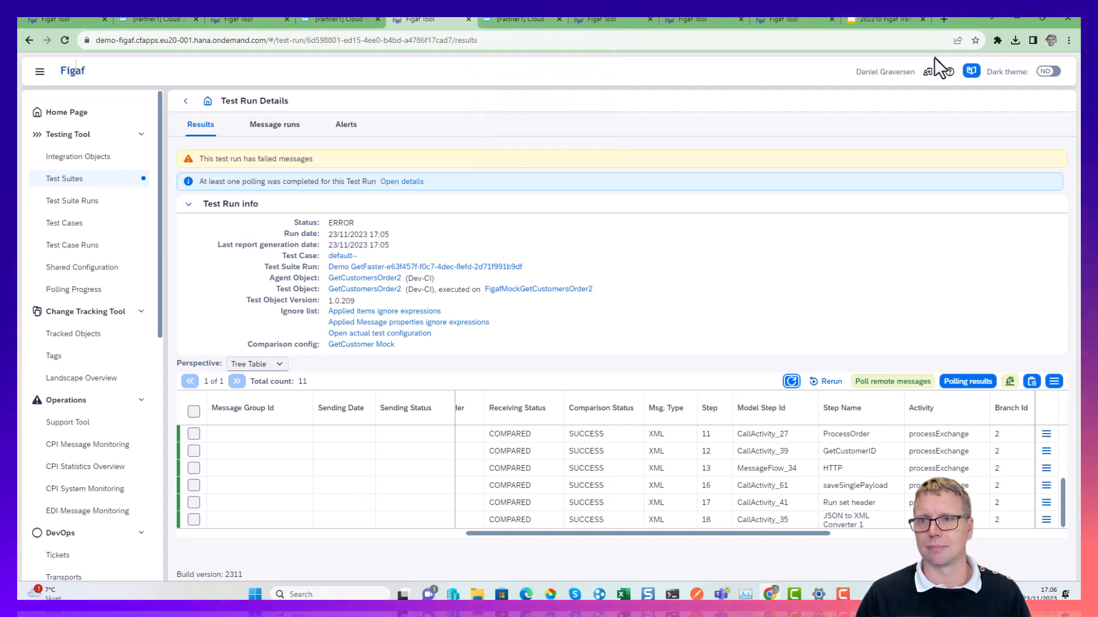
Switch to the 202310 Figaf Training presentation in Google Slides and go to the Mocking a service slide.
click(880, 19)
key(Down)
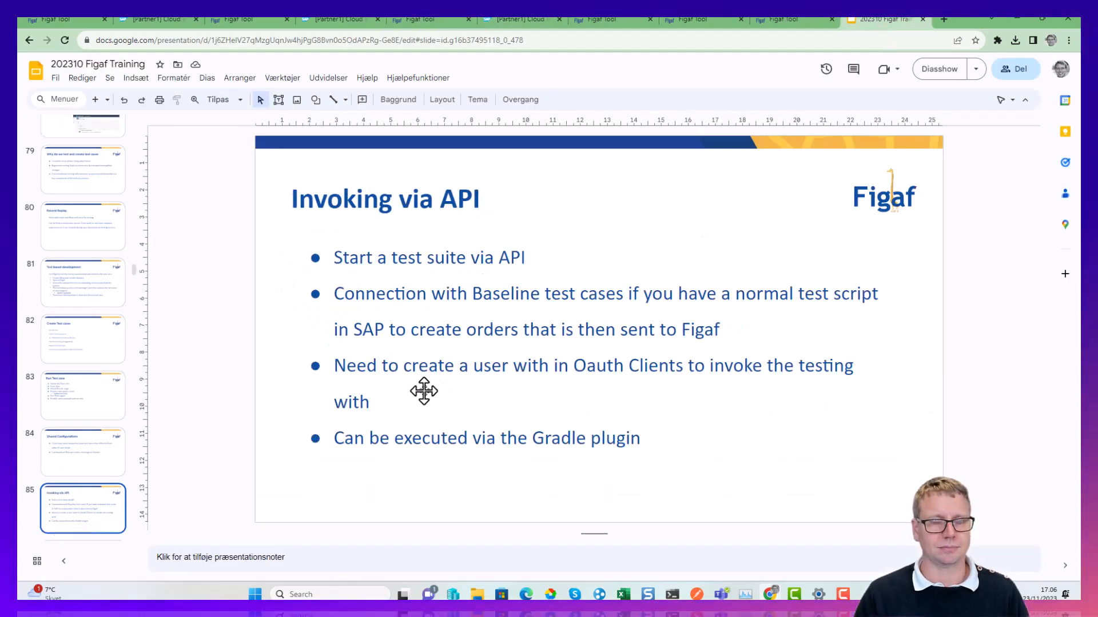
key(Down)
key(Down)
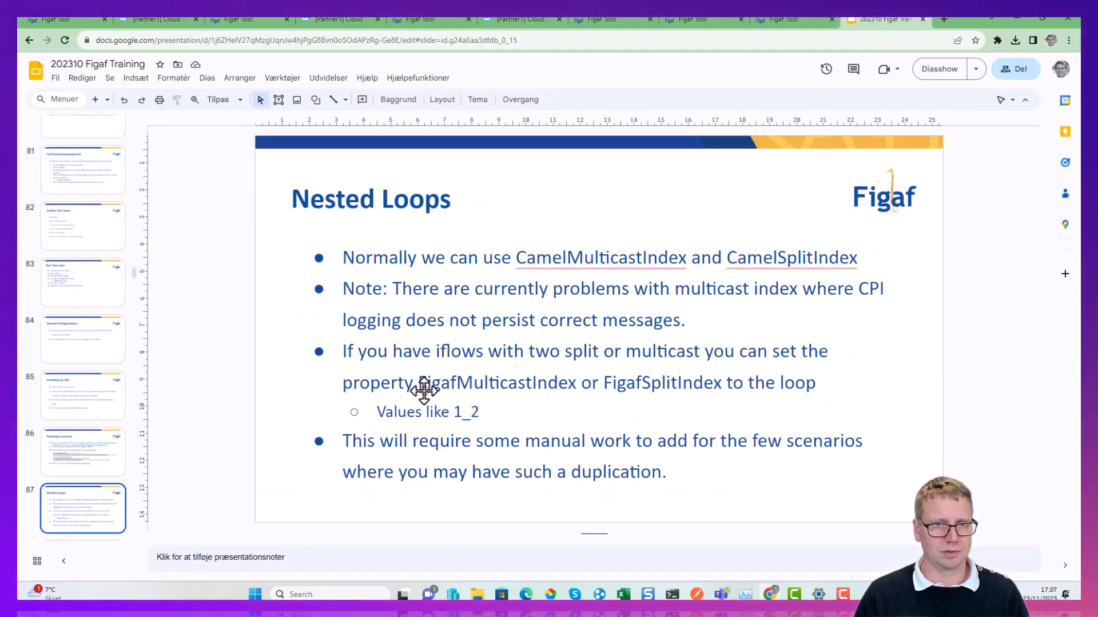
key(Up)
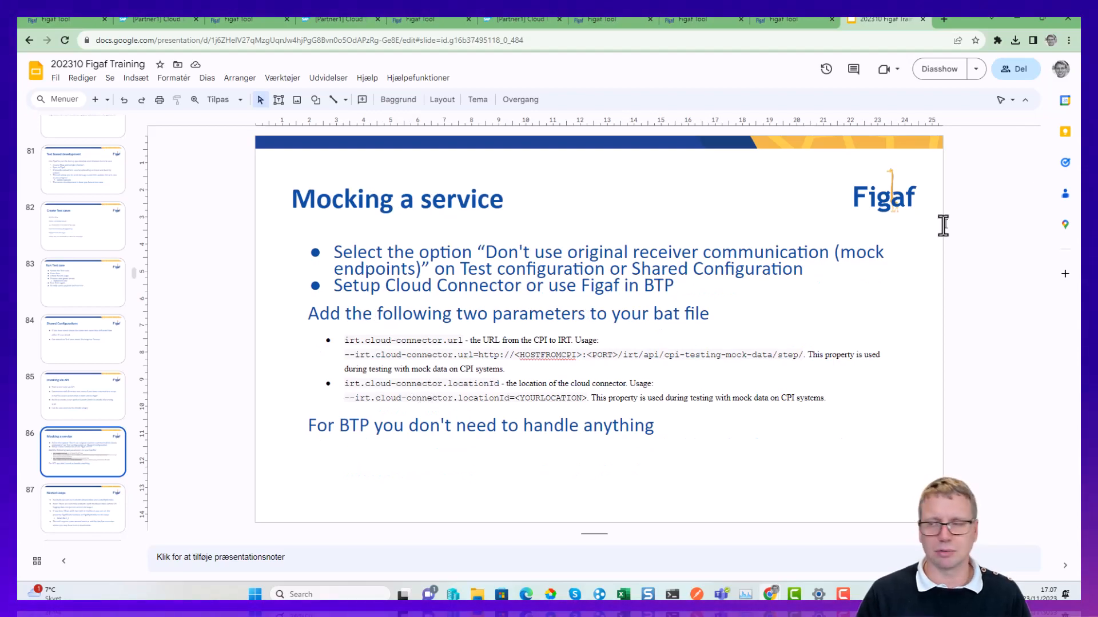
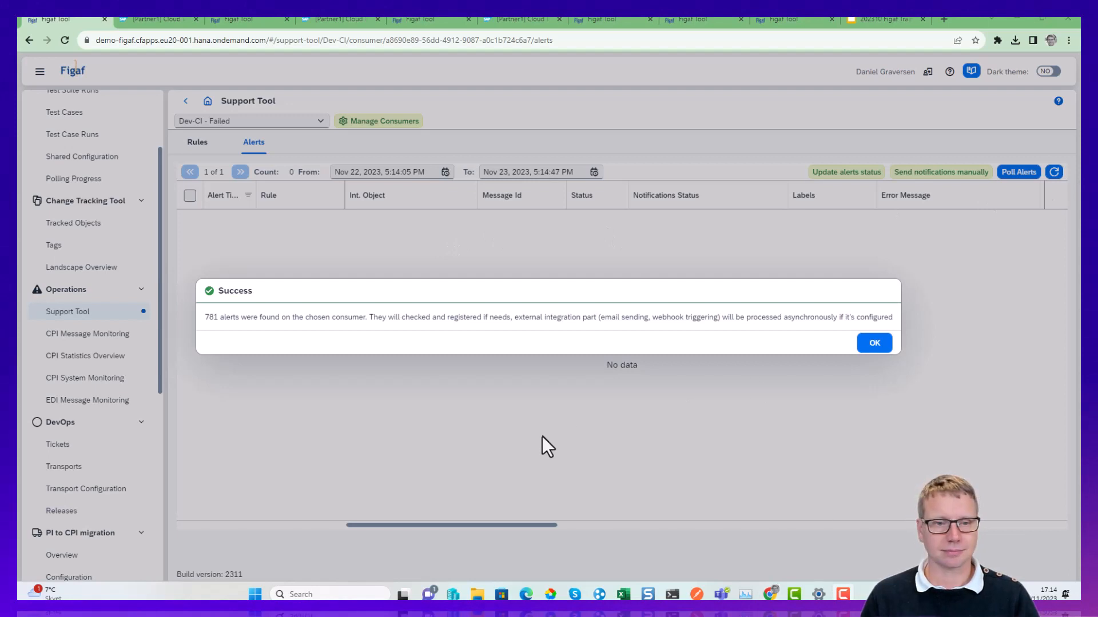
Dismiss the polling message, set the alerts' From date to Nov 21, 2023, and refresh the alert list.
click(874, 343)
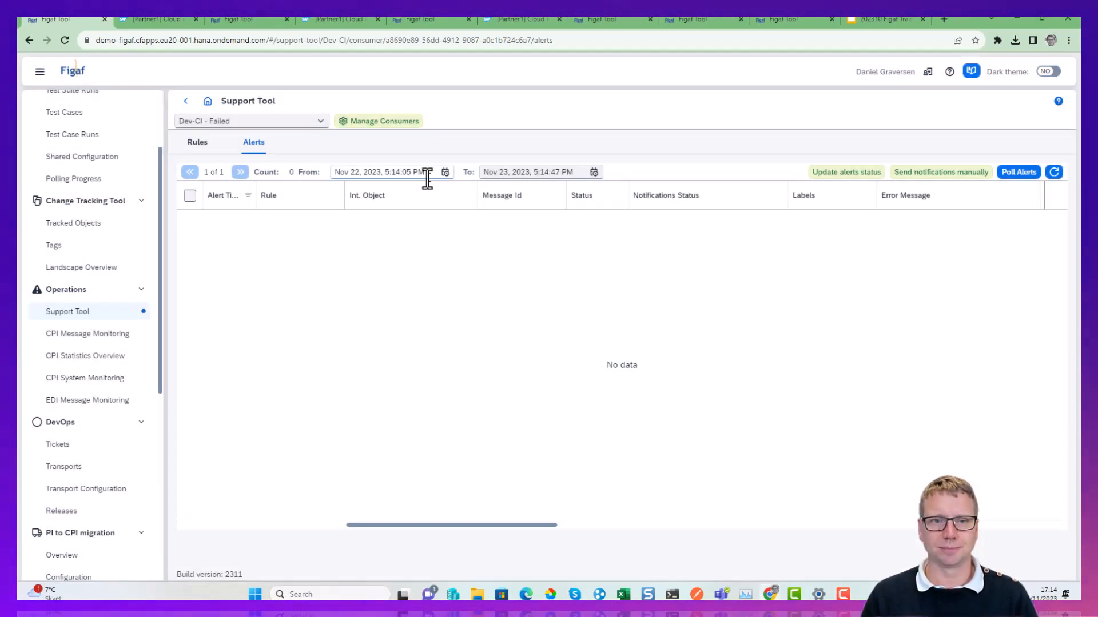
click(355, 173)
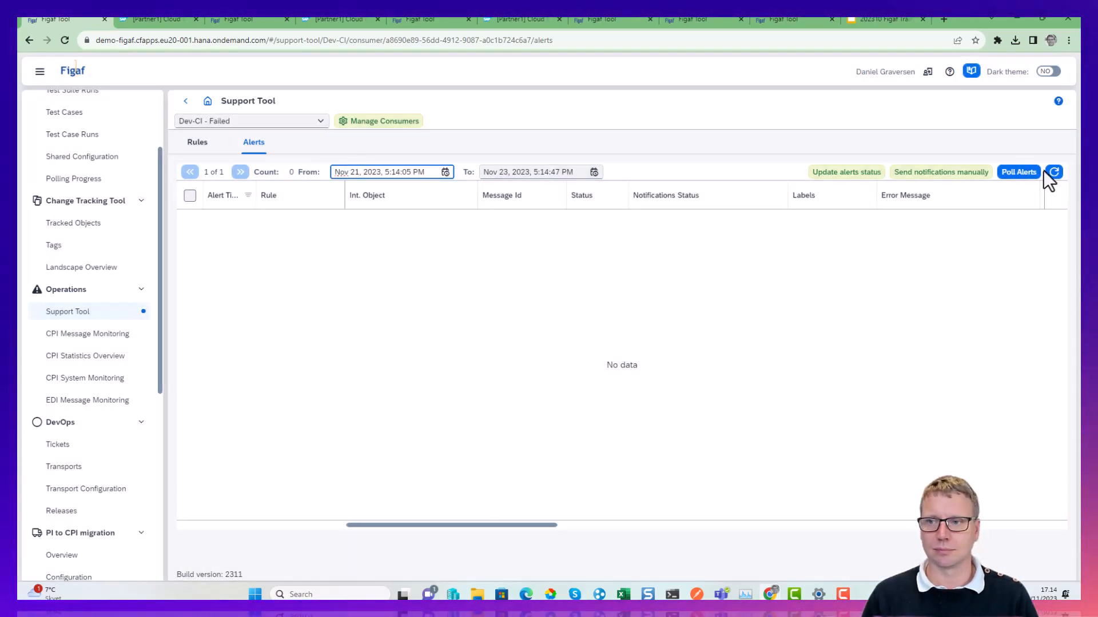
click(1053, 172)
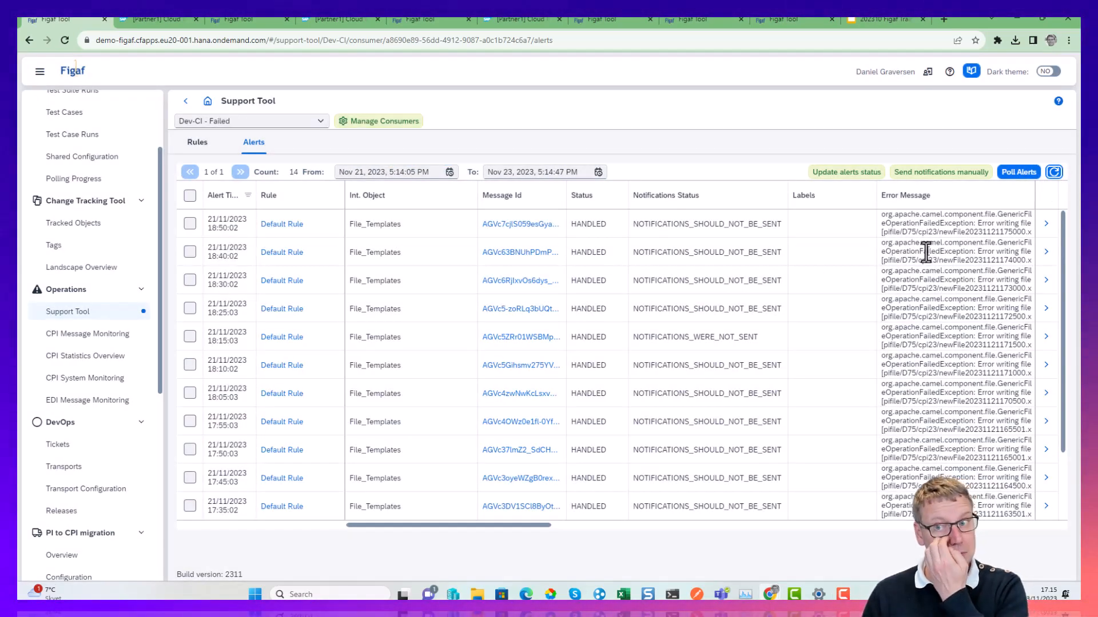
Open the File_Templates alert of 21/11/2023 18:50:02, review its XML, and follow the link to the similar handled alert.
click(1046, 224)
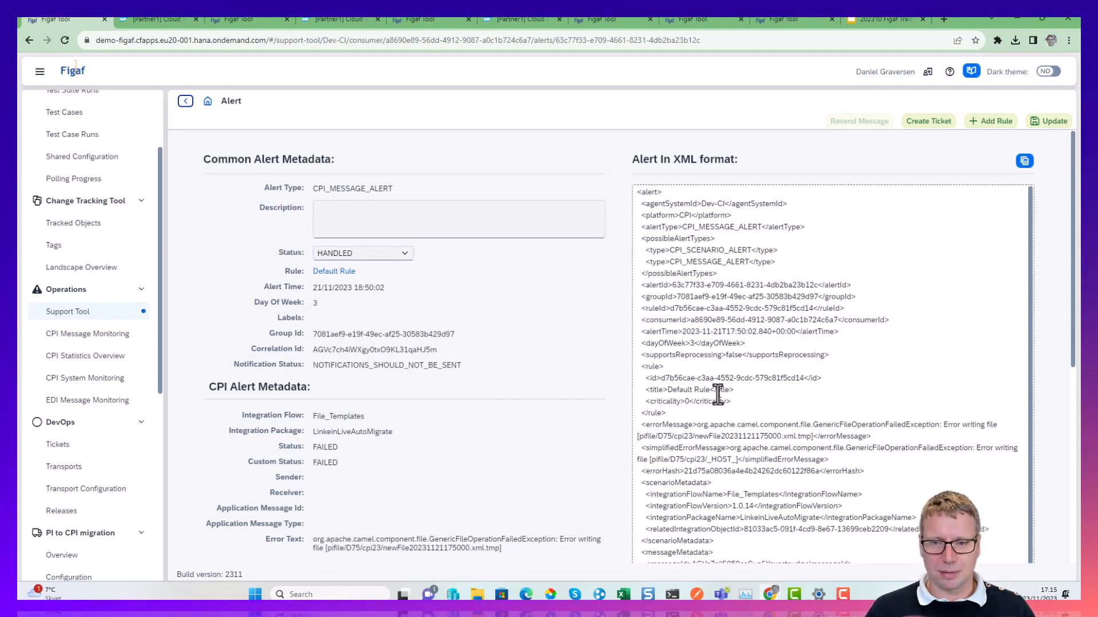
scroll(718, 394, down, 2)
drag(701, 337, 828, 395)
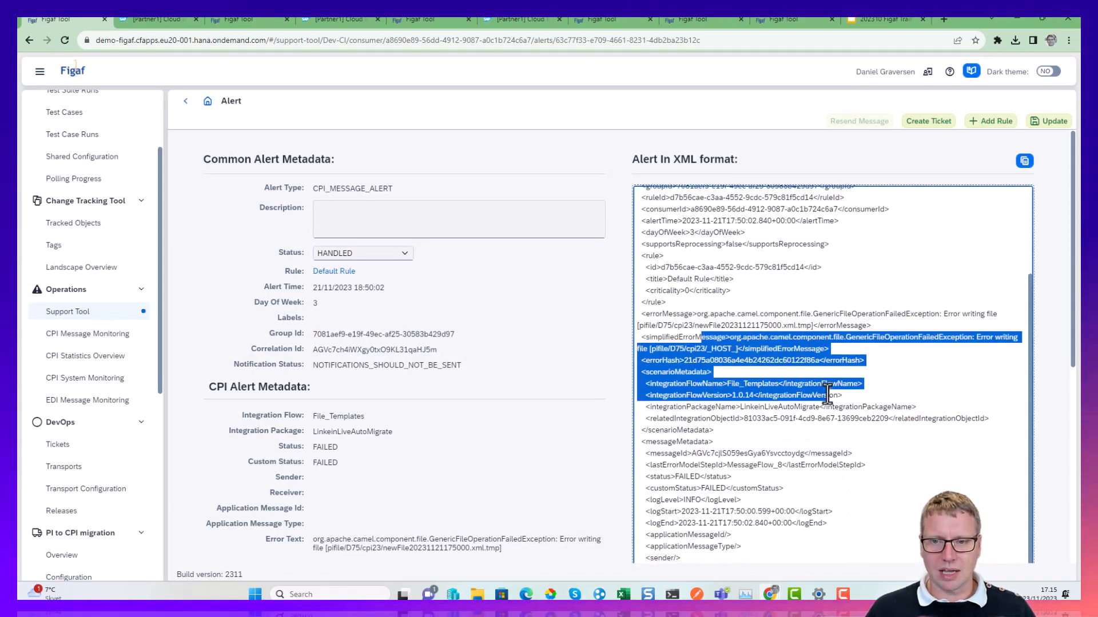
scroll(530, 486, down, 6)
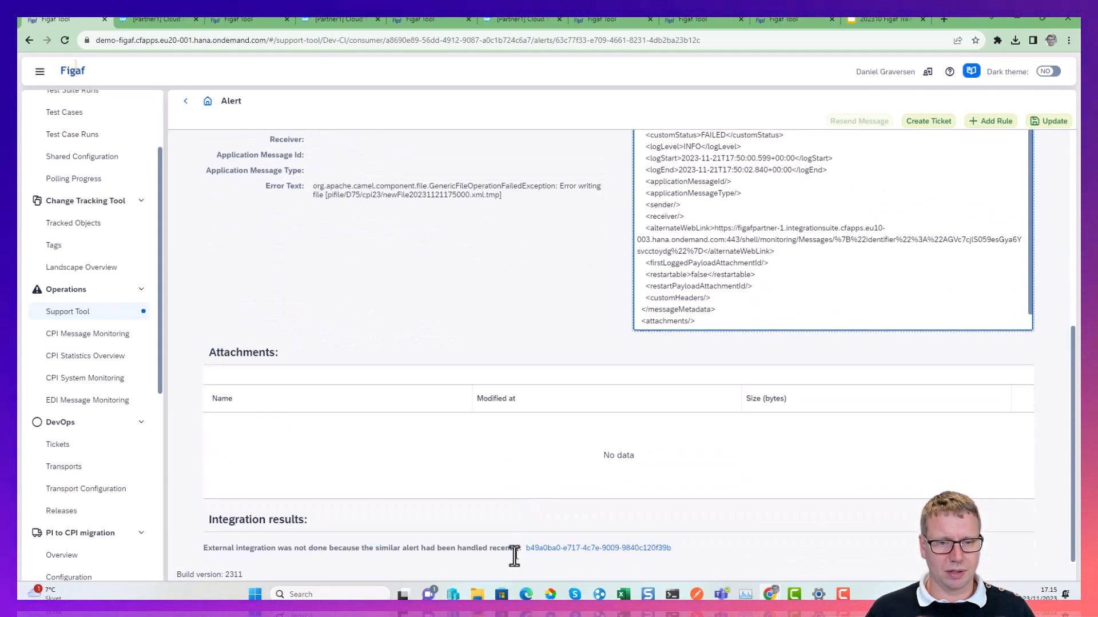
click(540, 548)
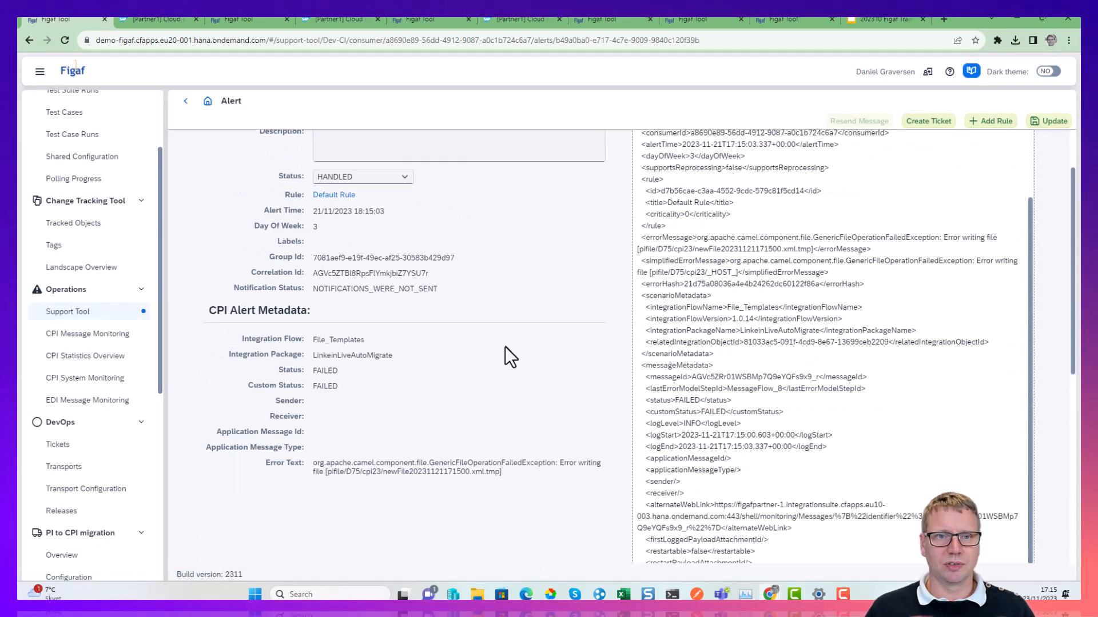
scroll(506, 348, up, 2)
Enter the description "FIX et" on the 18:15:03 alert.
click(373, 211)
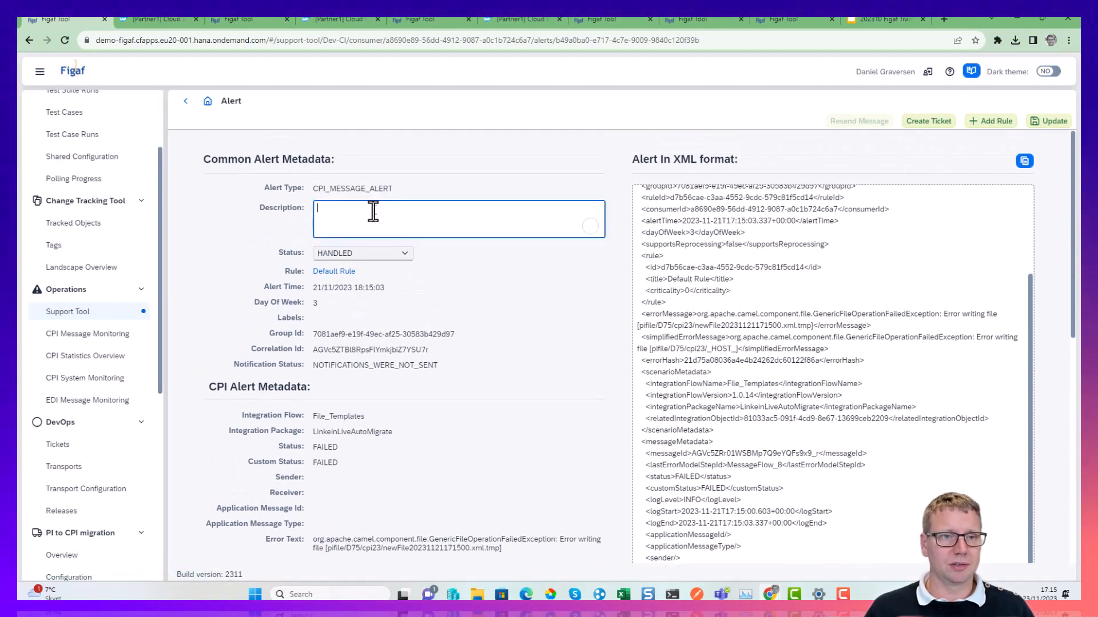
text(W)
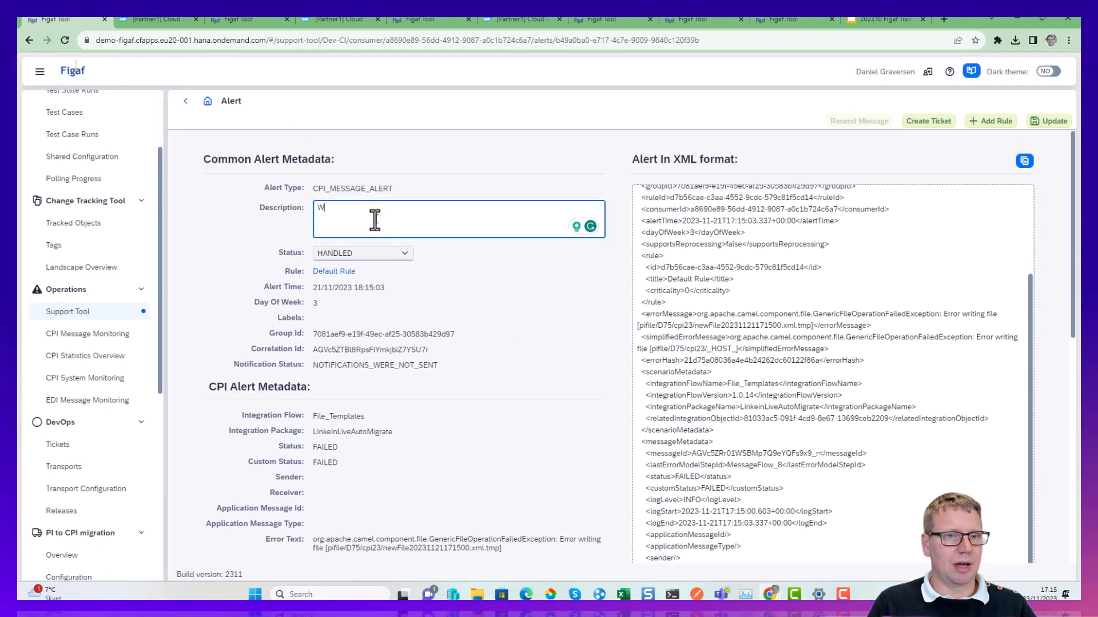
key(BackSpace)
text(FIX et)
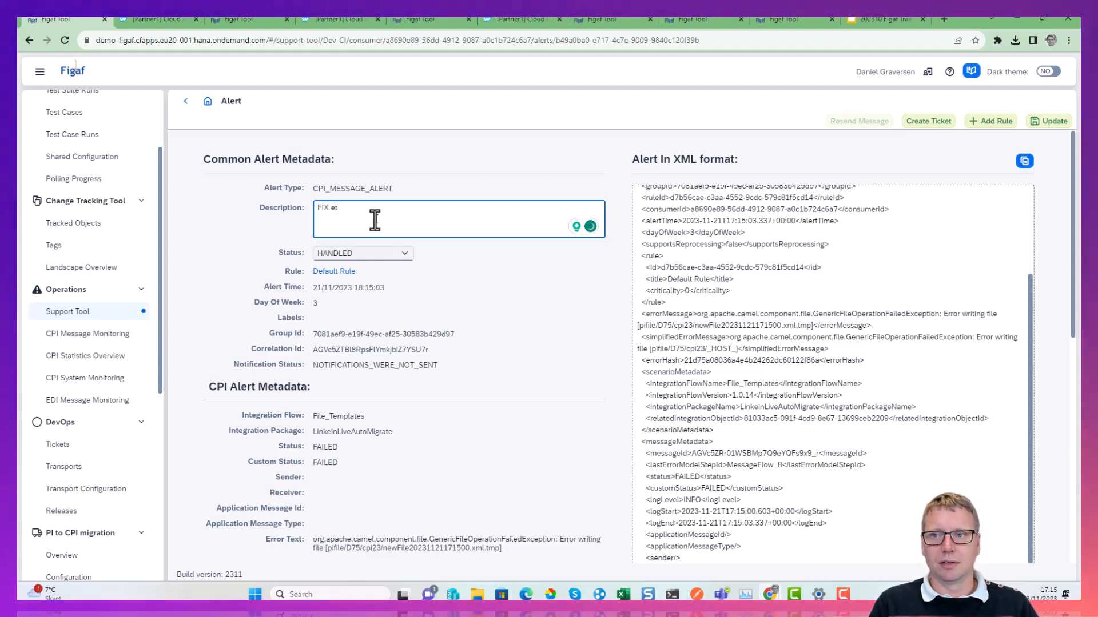
Try to create a new ticket from the alert with the landscape DEV(Dev-CI)->QADEMO(Dev-CI) and no title.
click(929, 121)
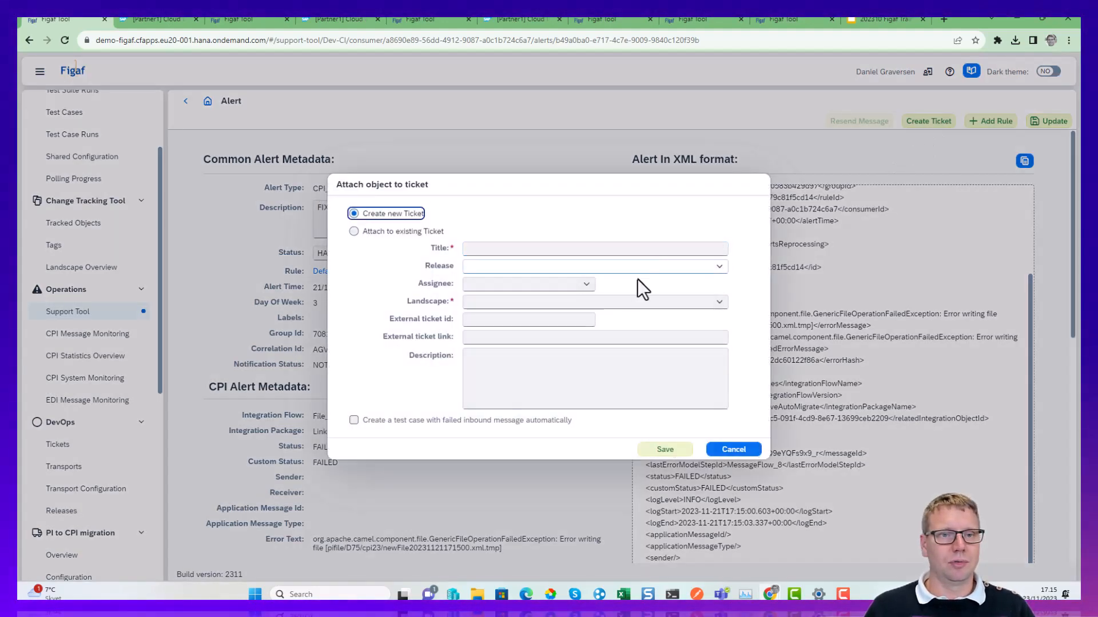
click(725, 302)
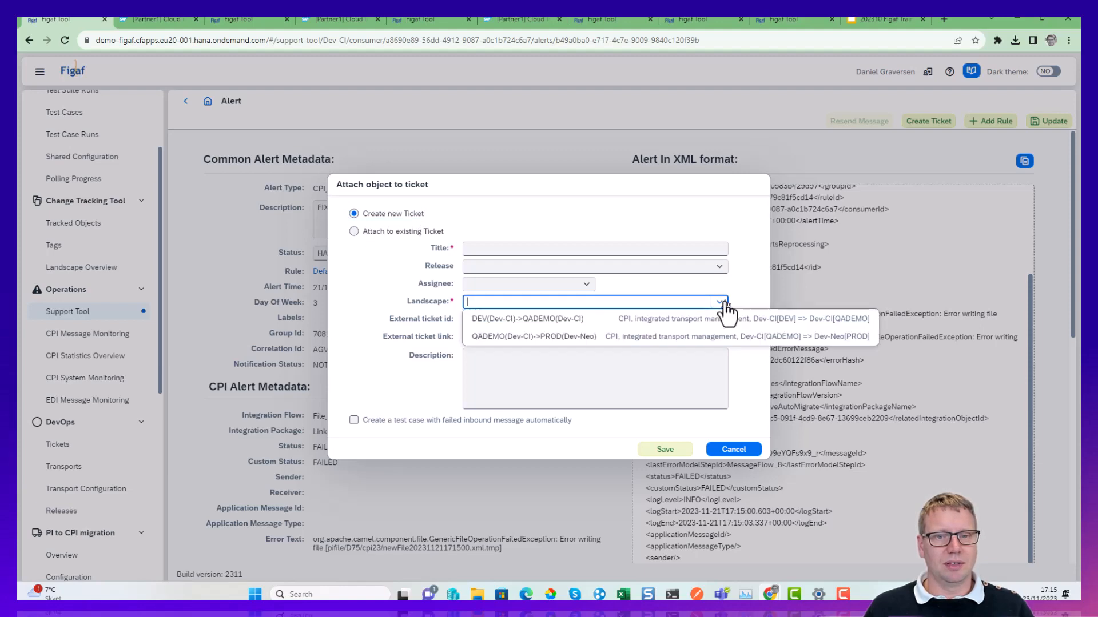
click(642, 319)
click(670, 449)
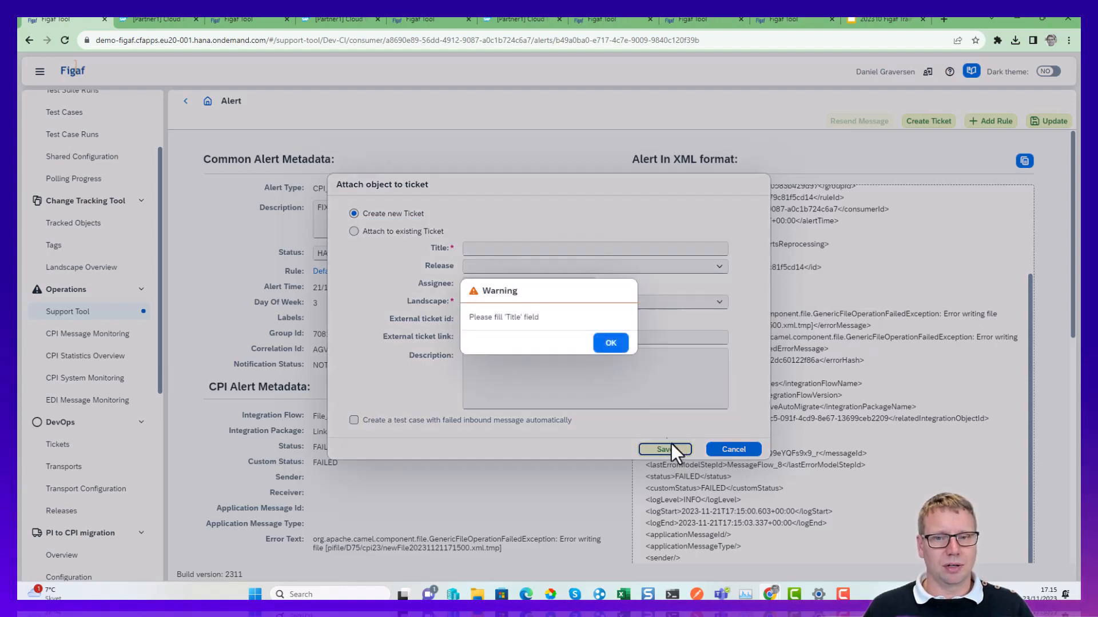
click(617, 346)
click(740, 451)
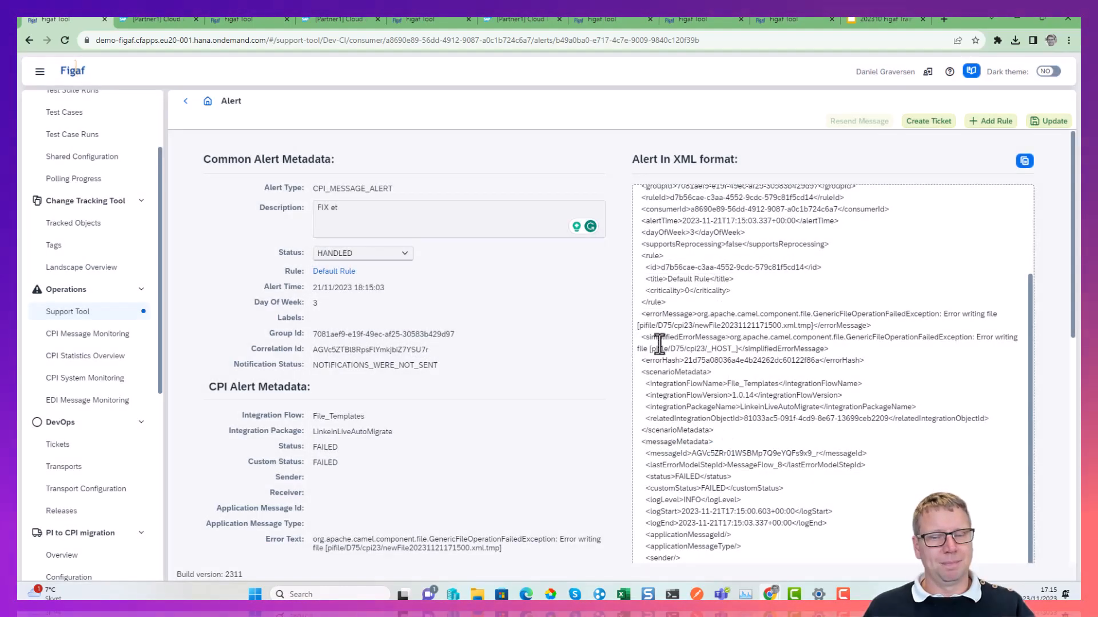
Add a new rule based on this alert and title it "File".
scroll(663, 343, up, 3)
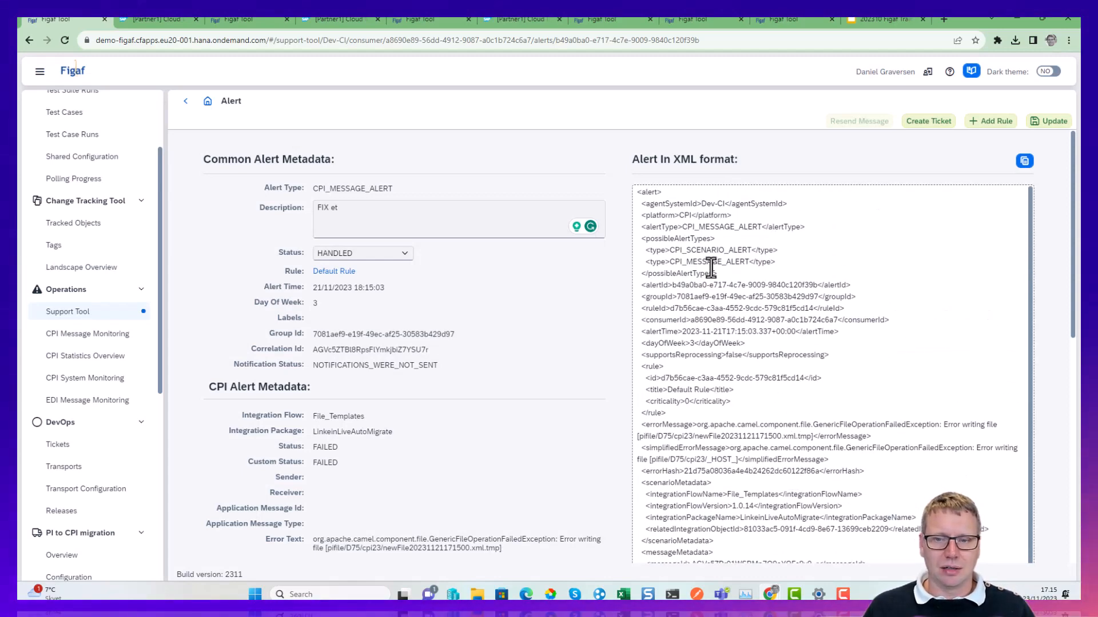
click(984, 121)
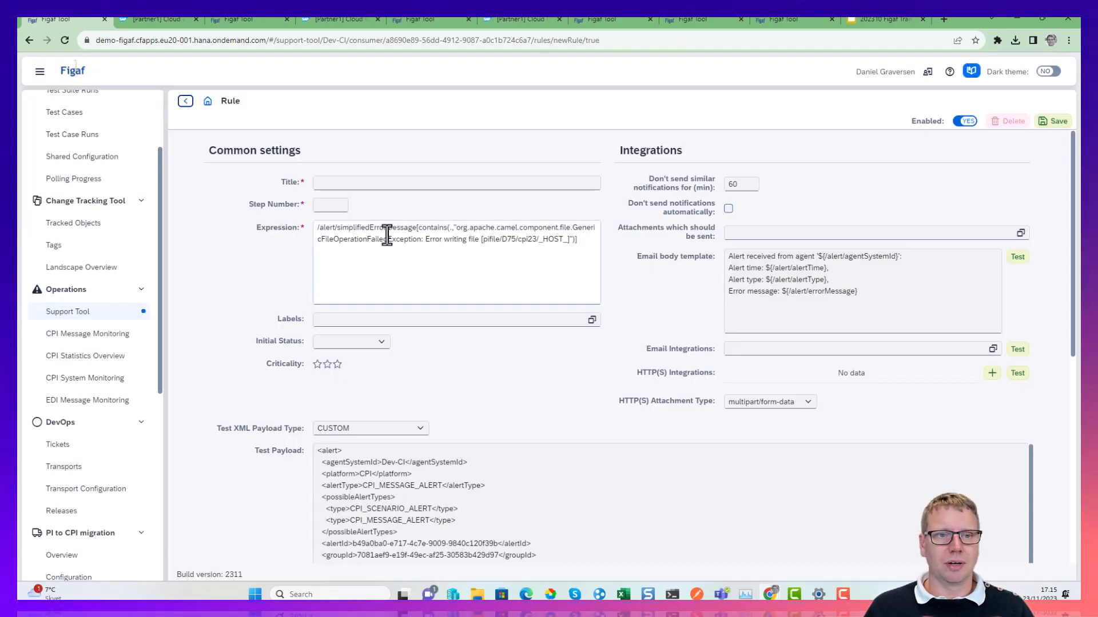
click(365, 184)
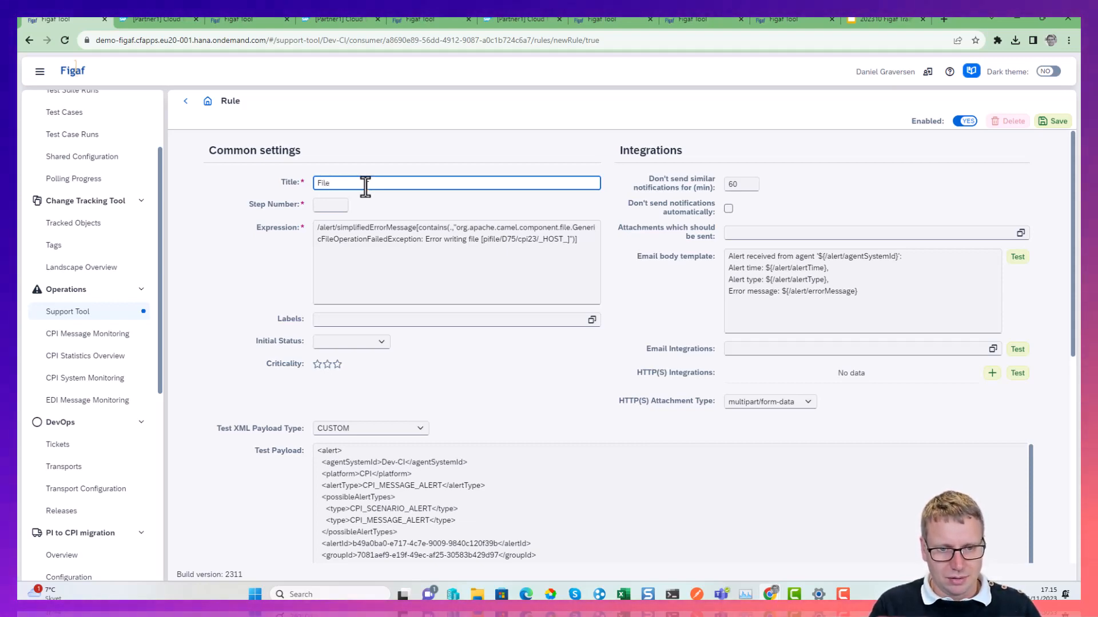
Compare the errorMessage file name with the simplifiedErrorMessage path in the rule's test payload.
scroll(366, 515, down, 2)
scroll(240, 407, down, 5)
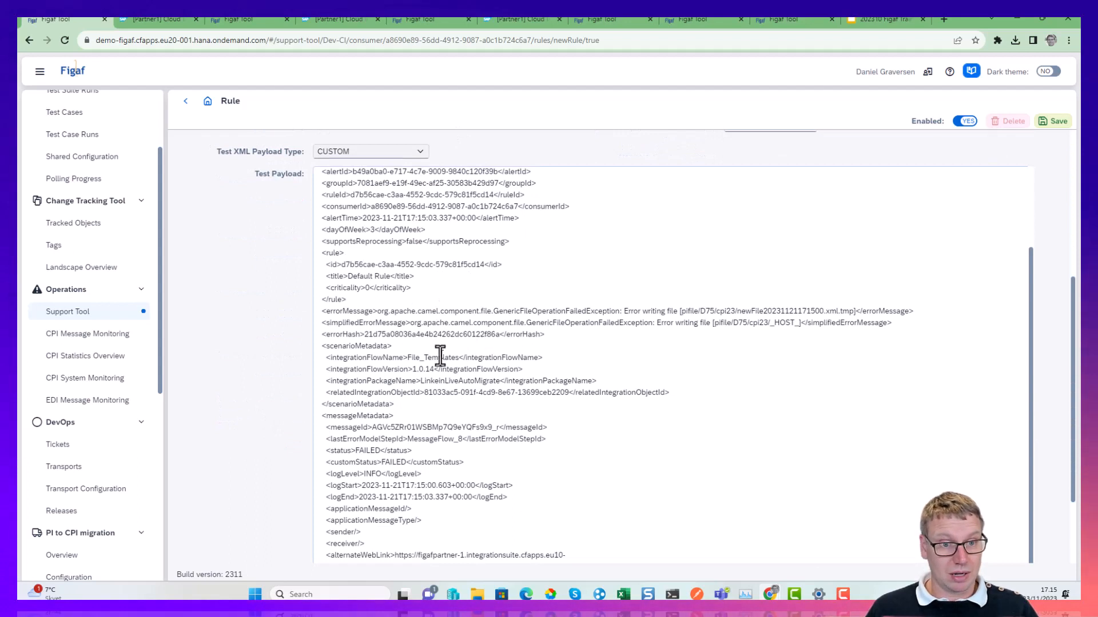
drag(391, 311, 829, 312)
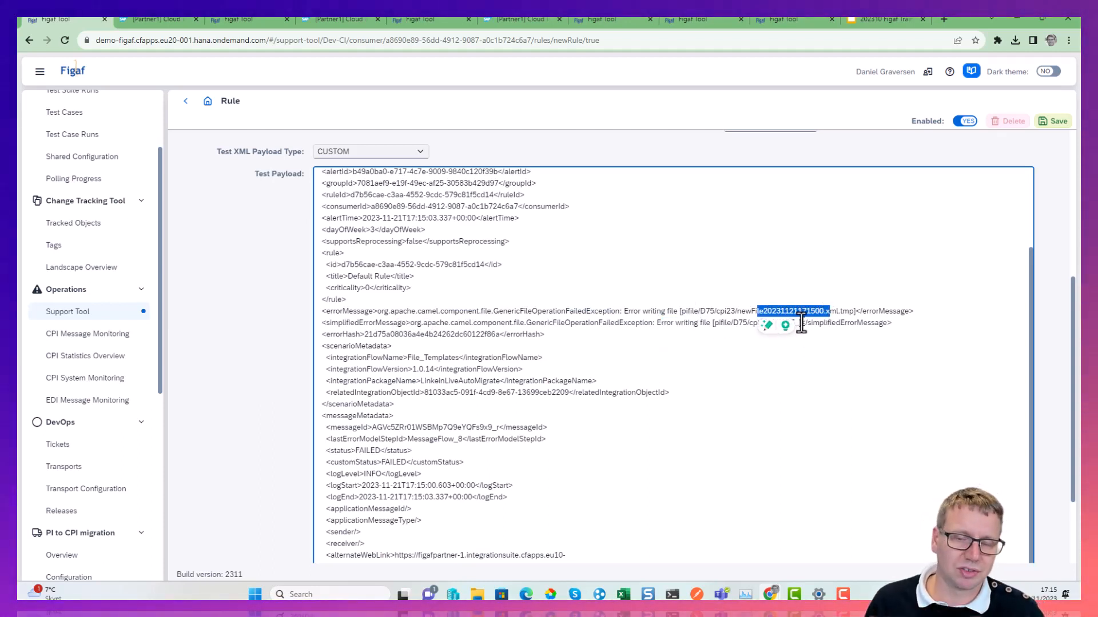
click(730, 322)
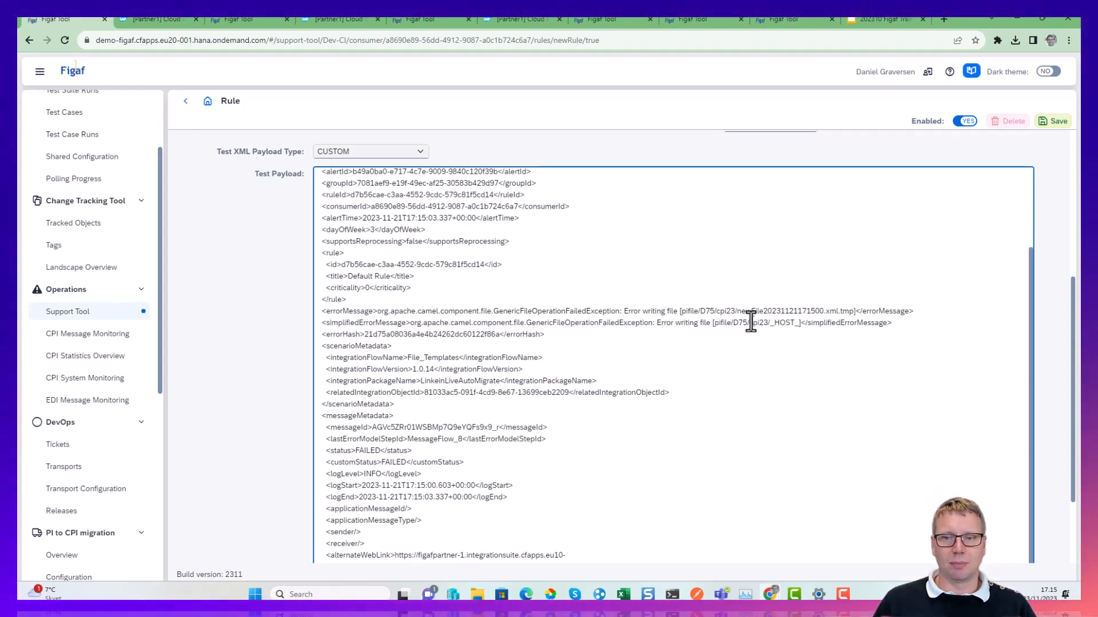
drag(766, 321, 714, 323)
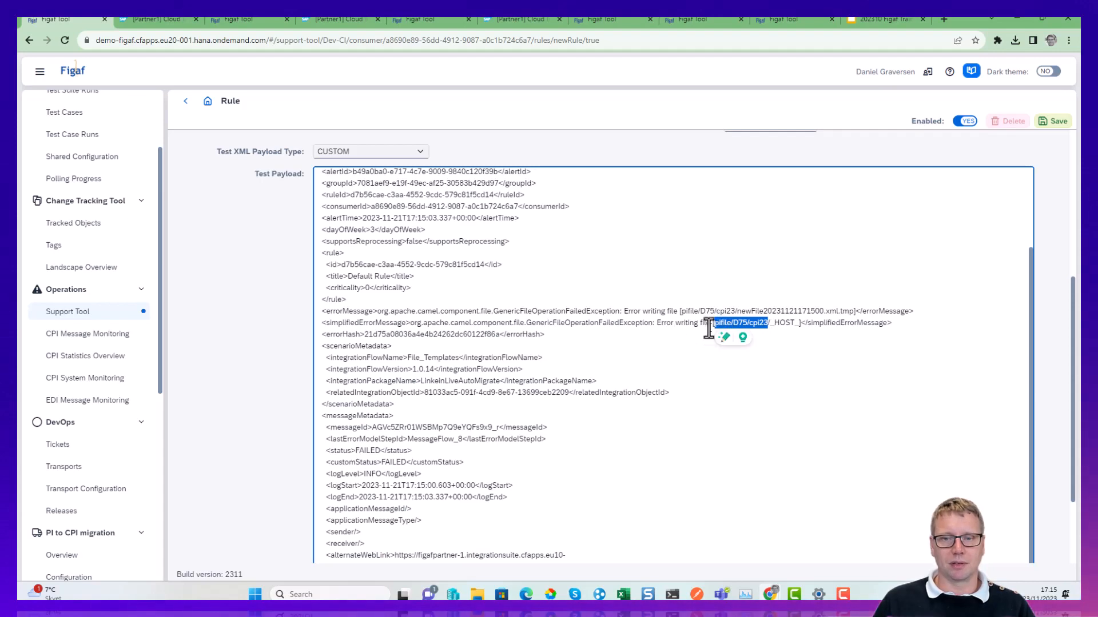
Shorten the rule's expression to /alert/simplifiedErrorMessage[contains(.,"pifile/D75/cpi23/]")].
scroll(584, 367, up, 7)
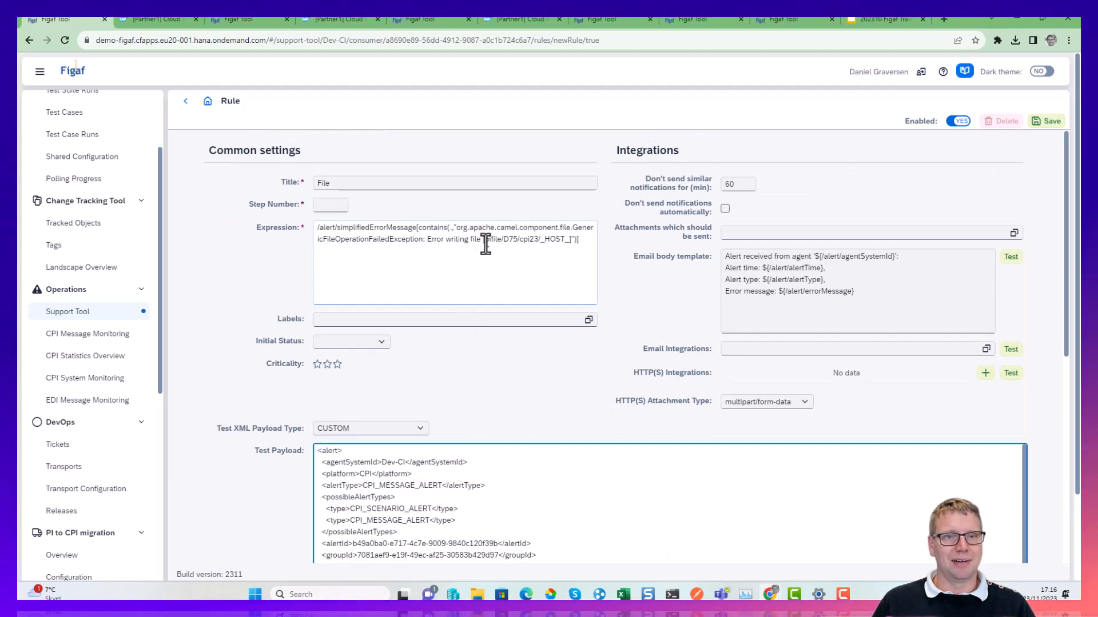
drag(486, 241, 456, 228)
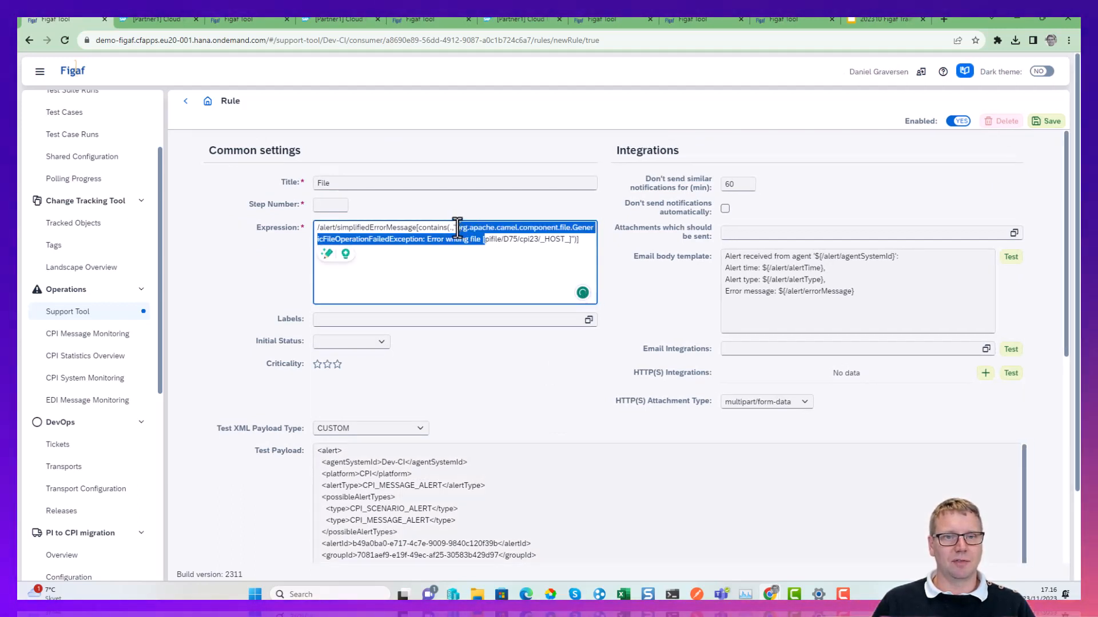
key(BackSpace)
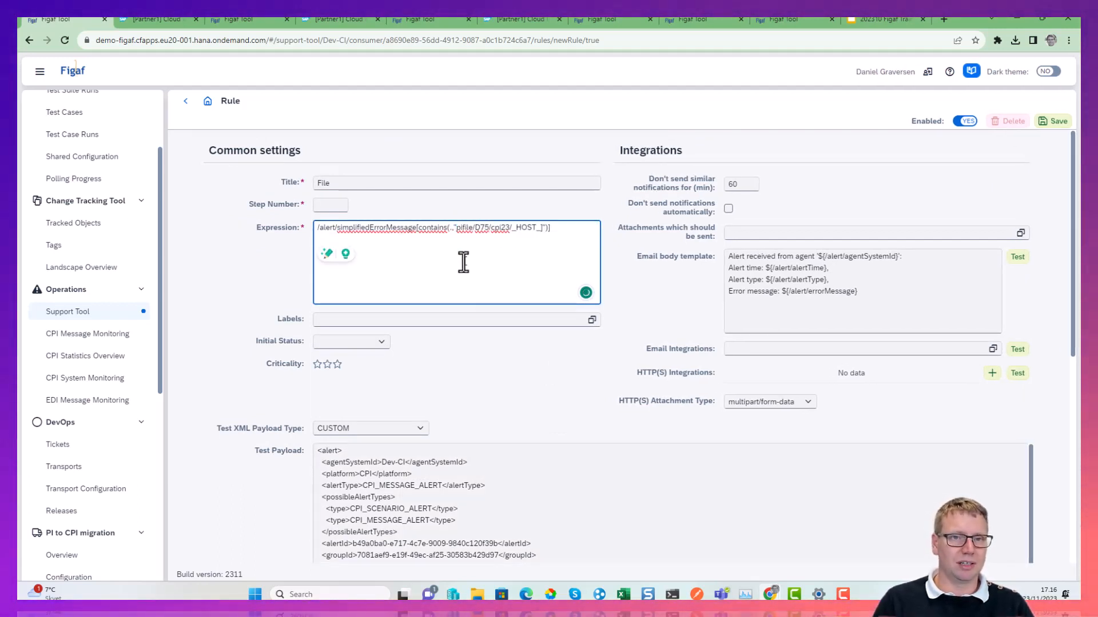
key(Right)
key(Right)
key(Right)
key(Right)
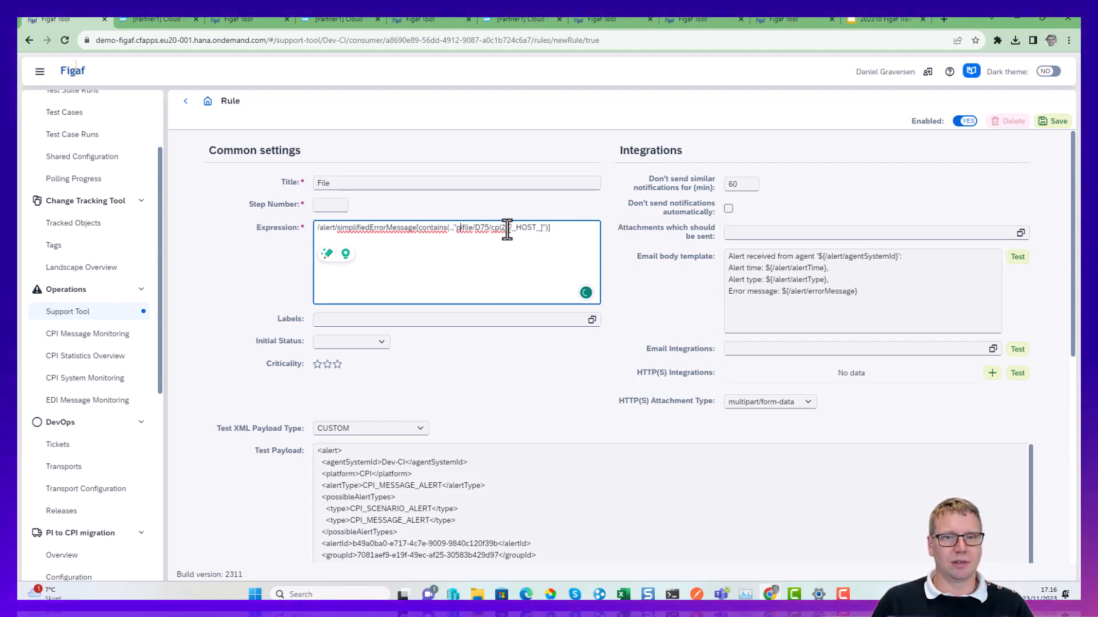
key(Right)
key(Right)
key(Right)
key(Right)
key(Right)
key(Right)
key(Right)
key(Right)
key(Right)
key(Right)
key(Right)
key(Right)
key(Right)
key(shift+Right)
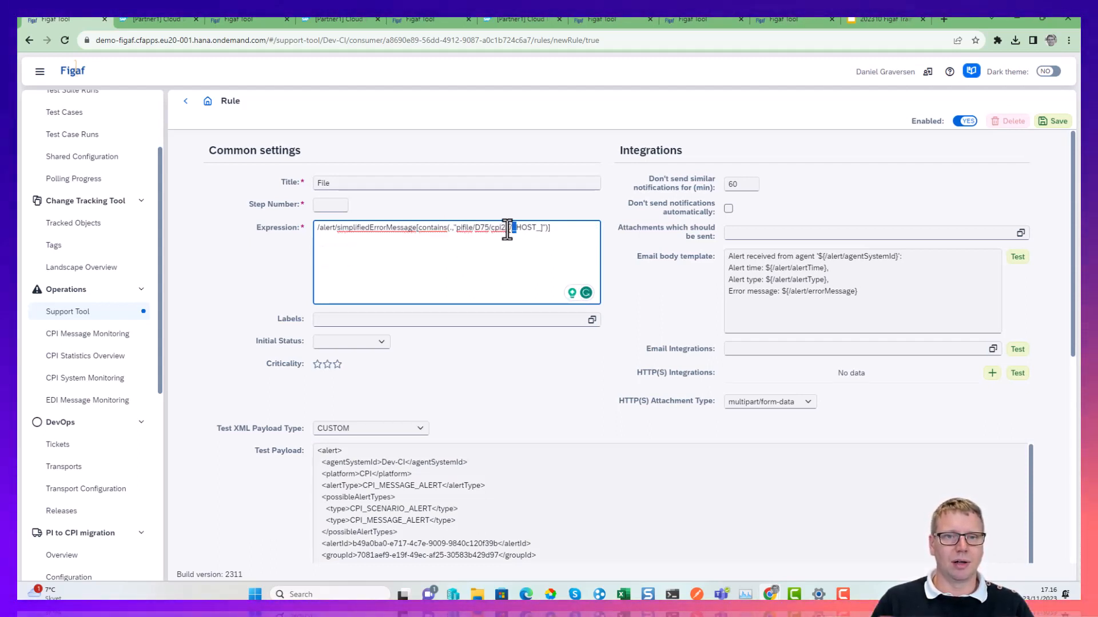
key(BackSpace)
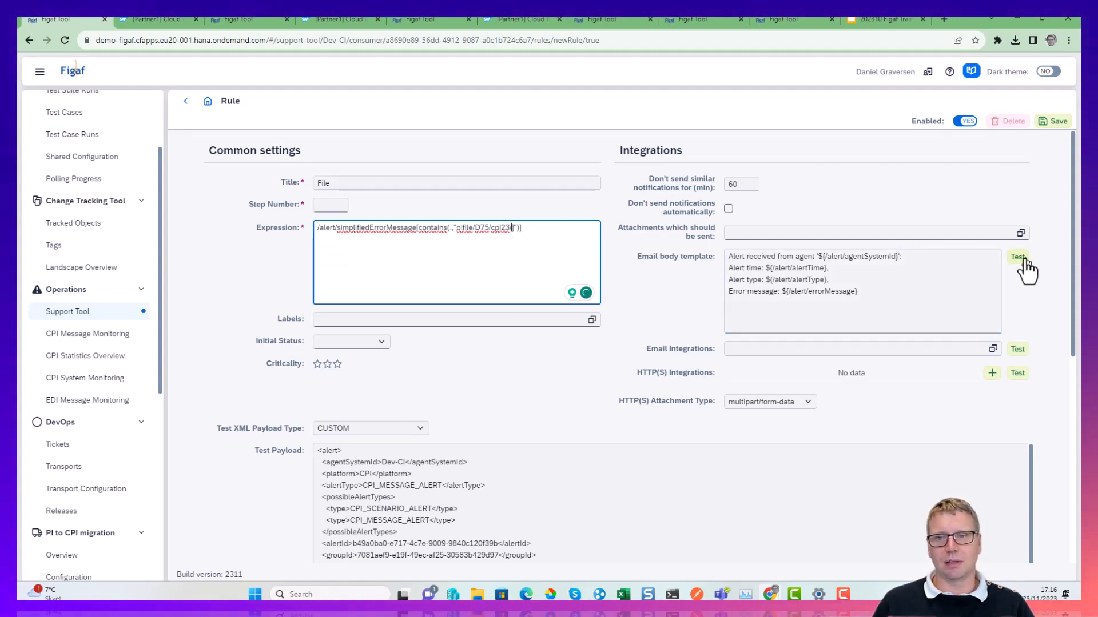
Add the line "How to fix it" at the start of the email body template and try testing the template.
click(858, 267)
key(Return)
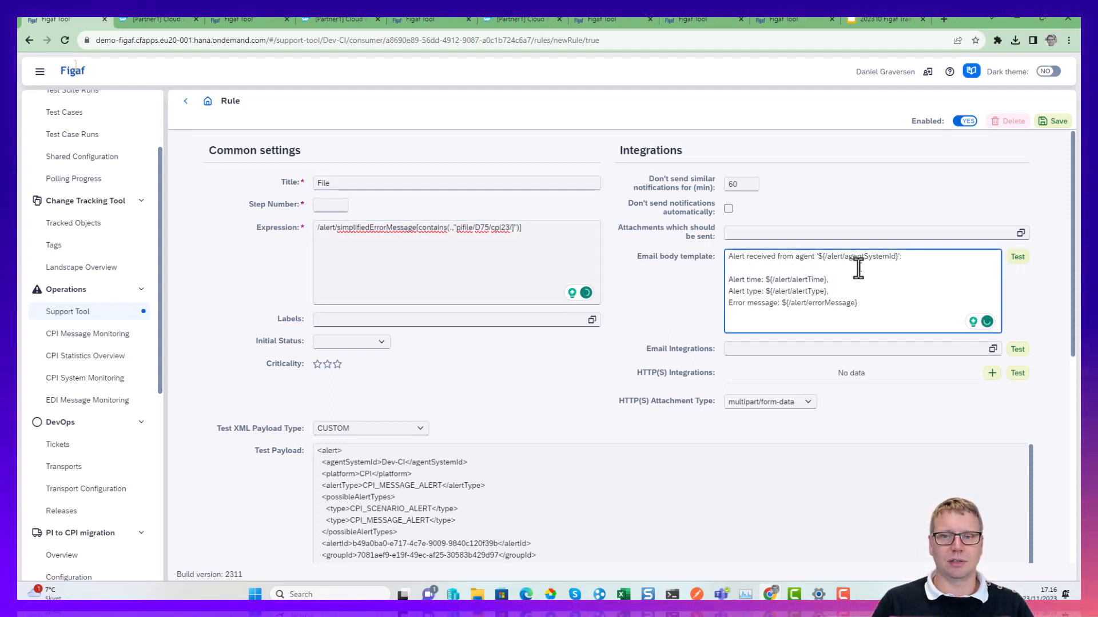
key(BackSpace)
key(Up)
key(Return)
key(Up)
text(Ho)
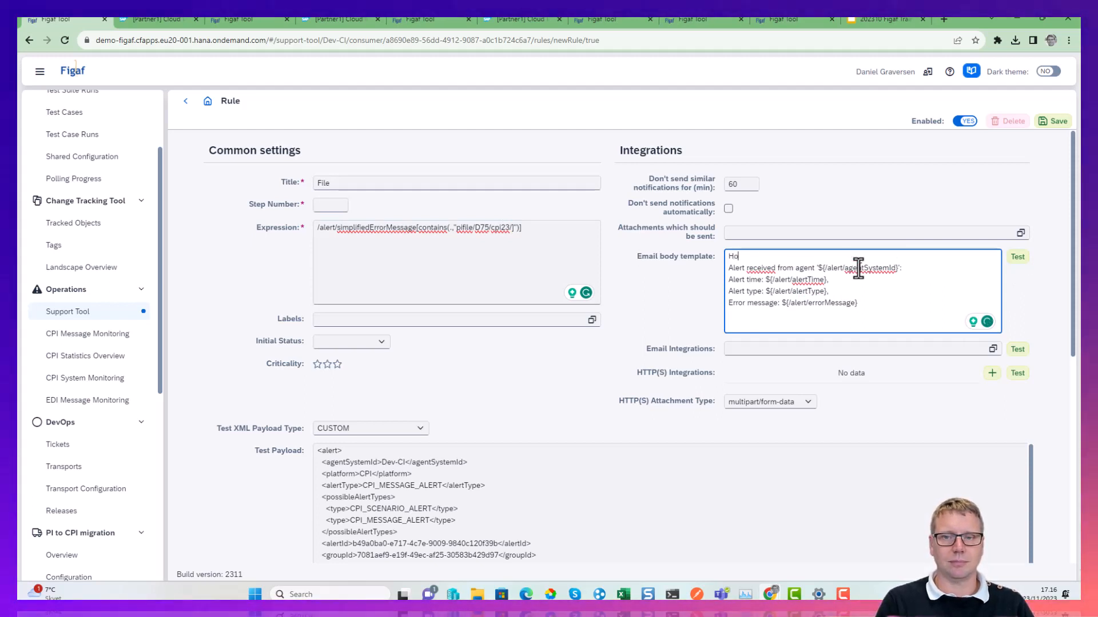
text(w to fix it)
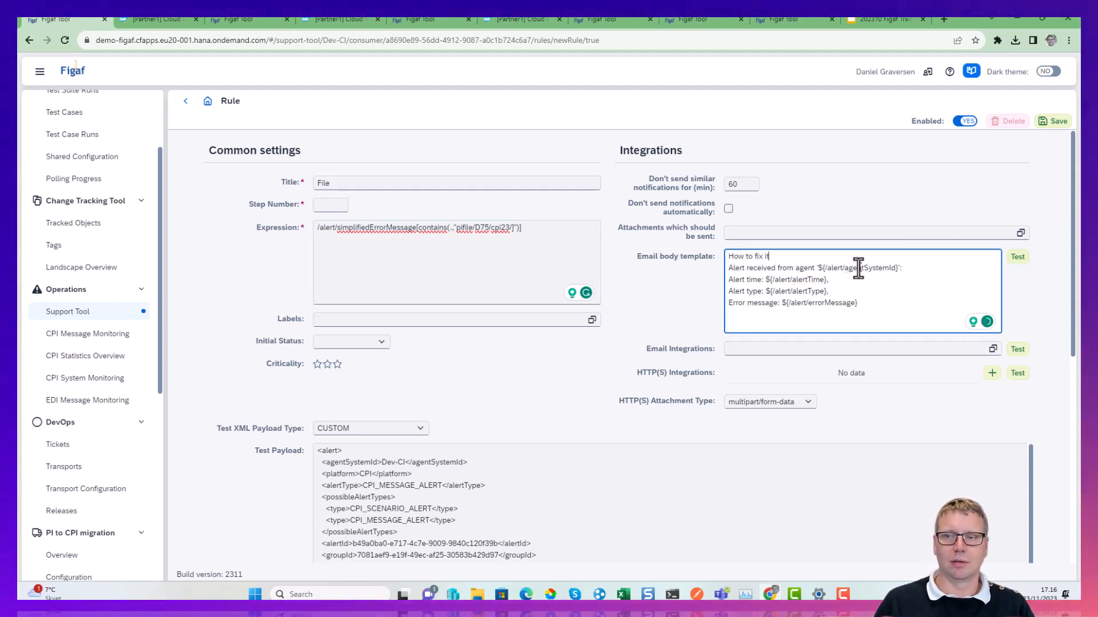
click(1017, 256)
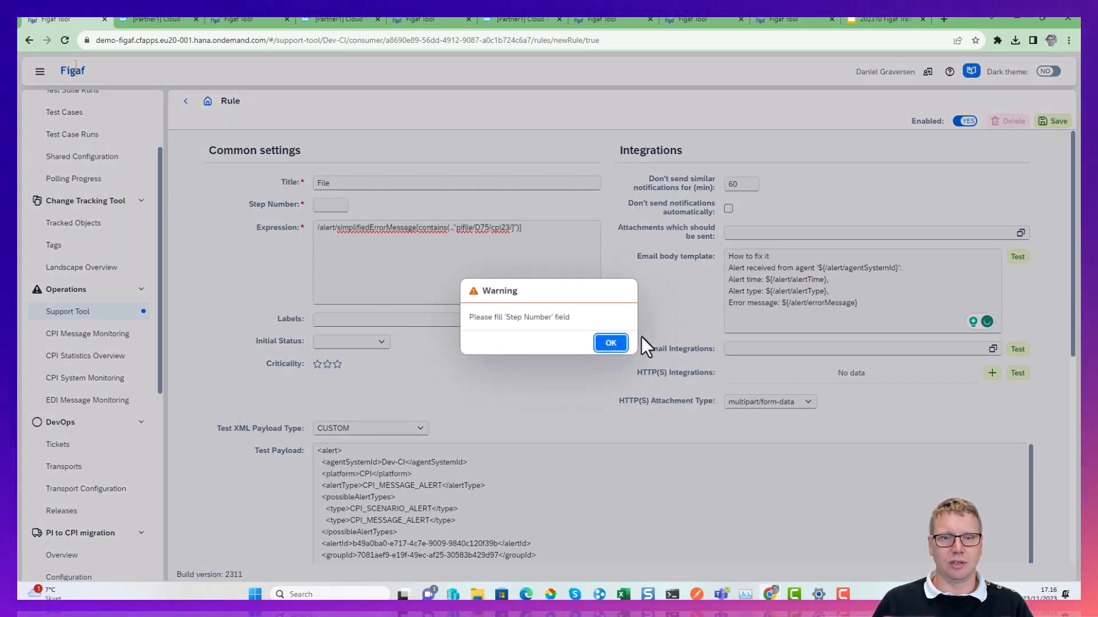
click(611, 343)
Set the rule's step number to 100, its initial status to HANDLED, and its criticality to two stars.
click(332, 206)
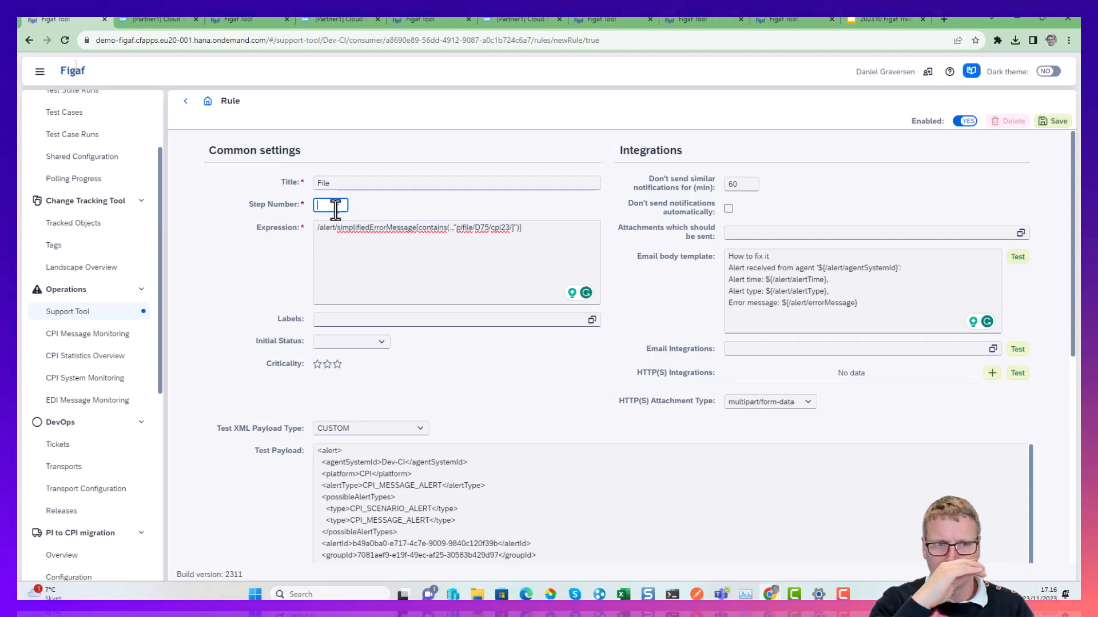
text(100)
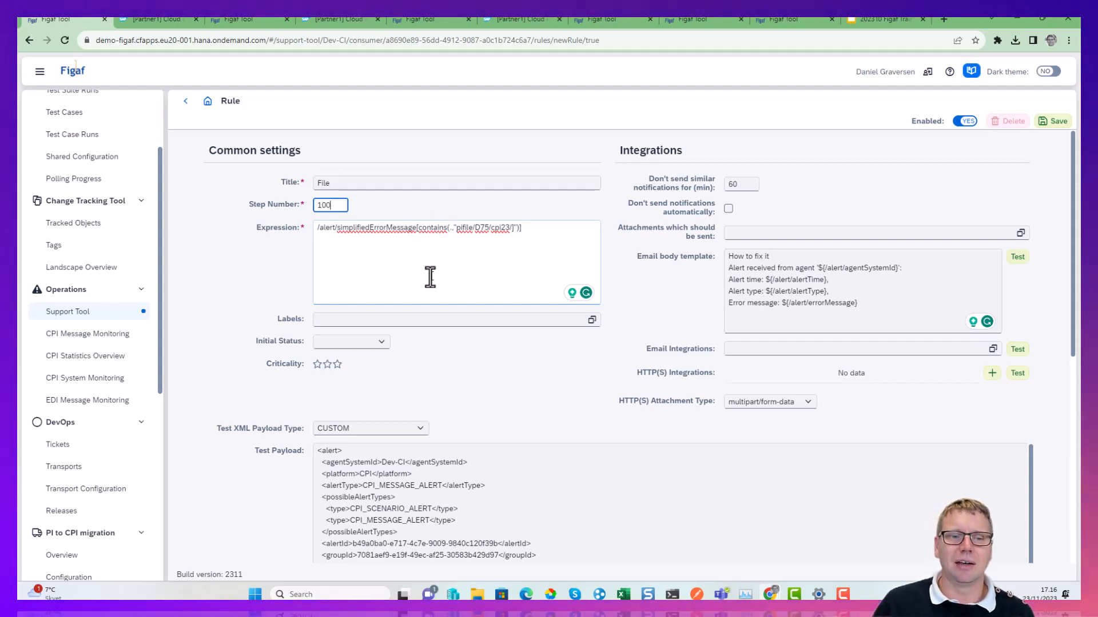
click(381, 342)
click(356, 376)
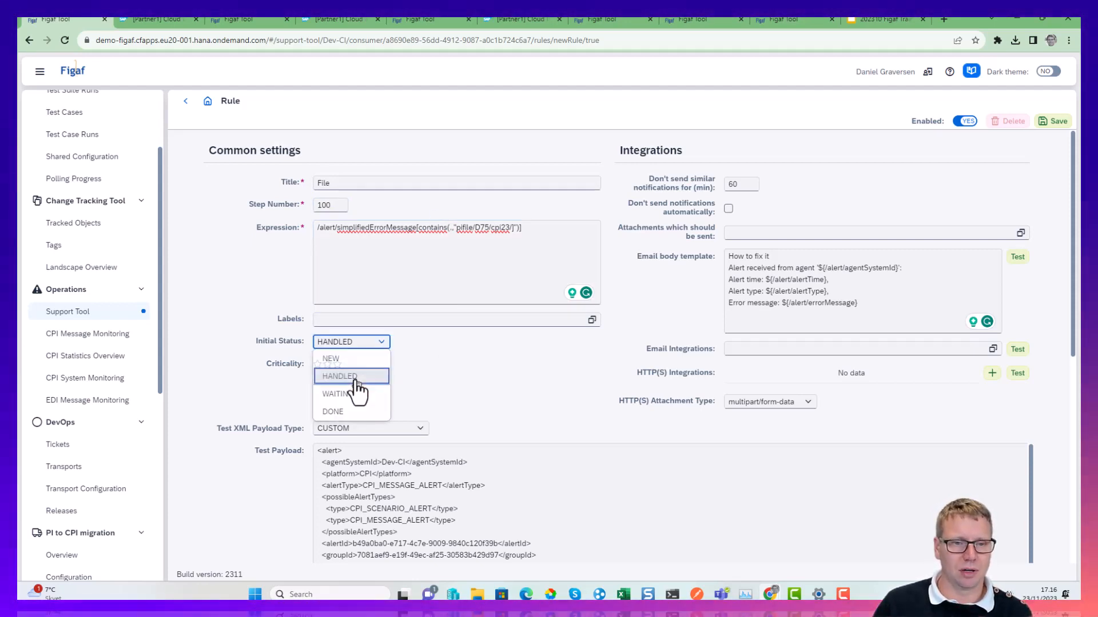
click(316, 363)
click(327, 364)
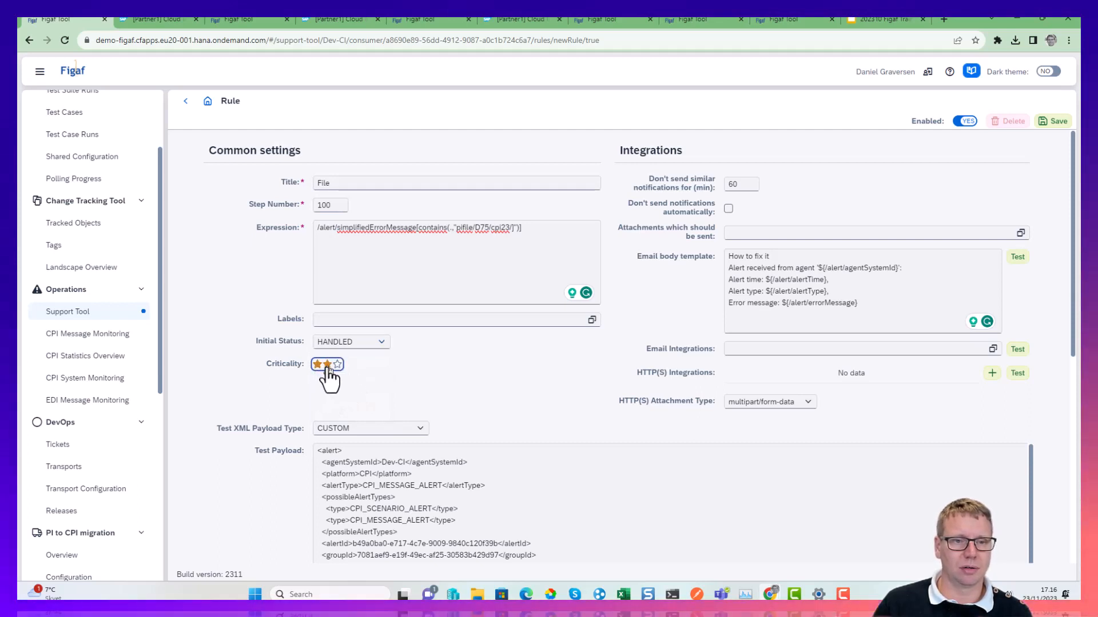
Add the labels salesforce and file to the rule.
click(344, 320)
text(sal)
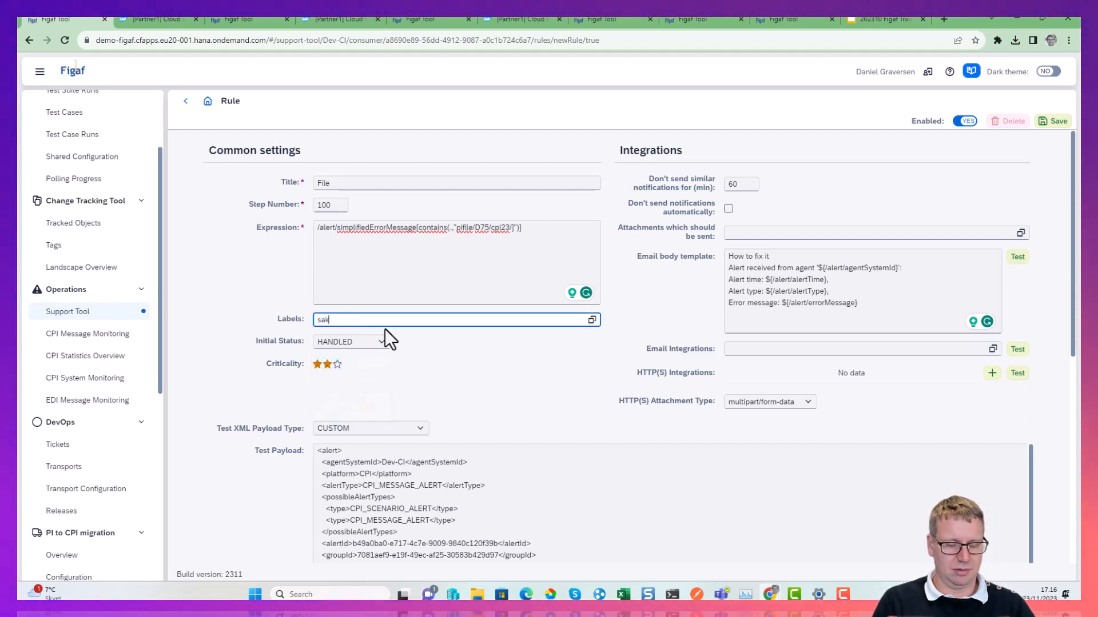
text(esforce)
key(Return)
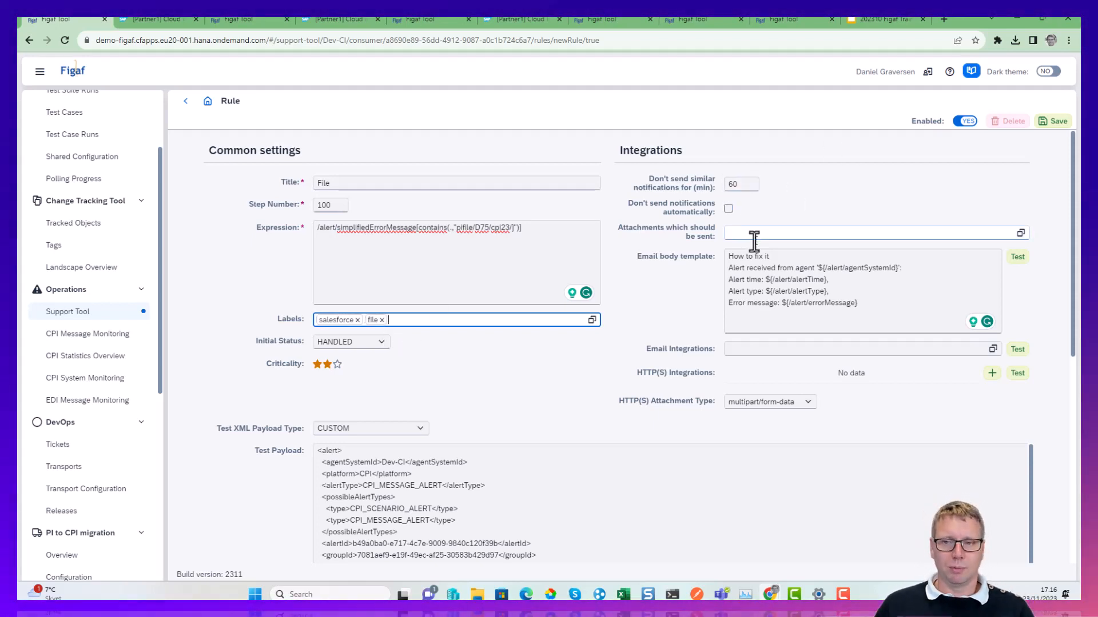
Test the email body template, correct the rule's expression to /alert/simplifiedErrorMessage[contains(.,"pifile/D75/cpi23/")], and test the template again.
click(1016, 258)
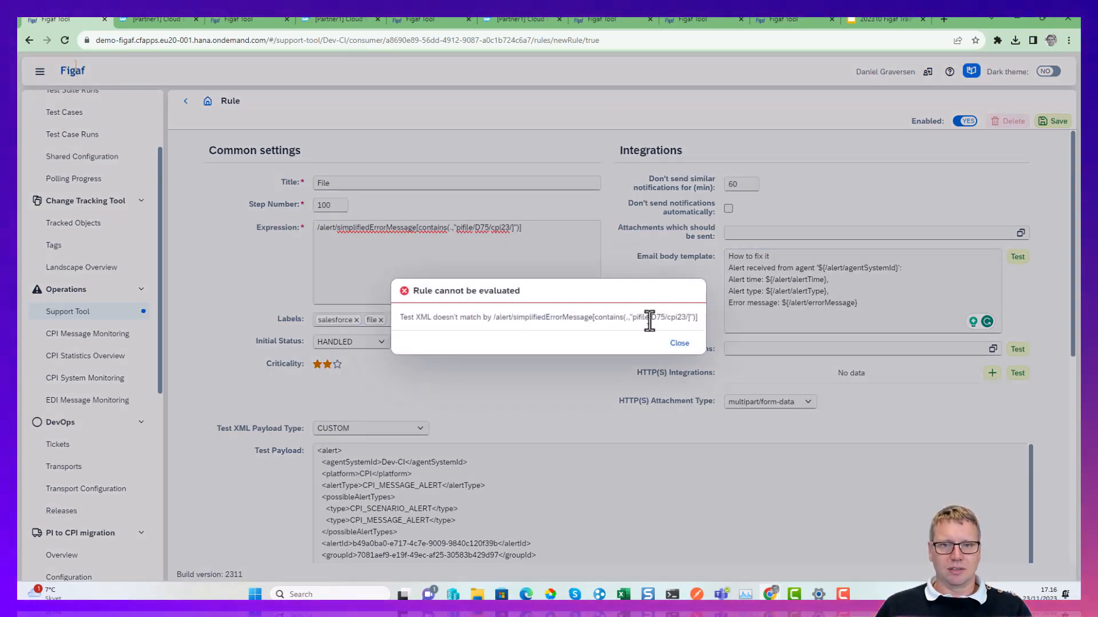
click(679, 344)
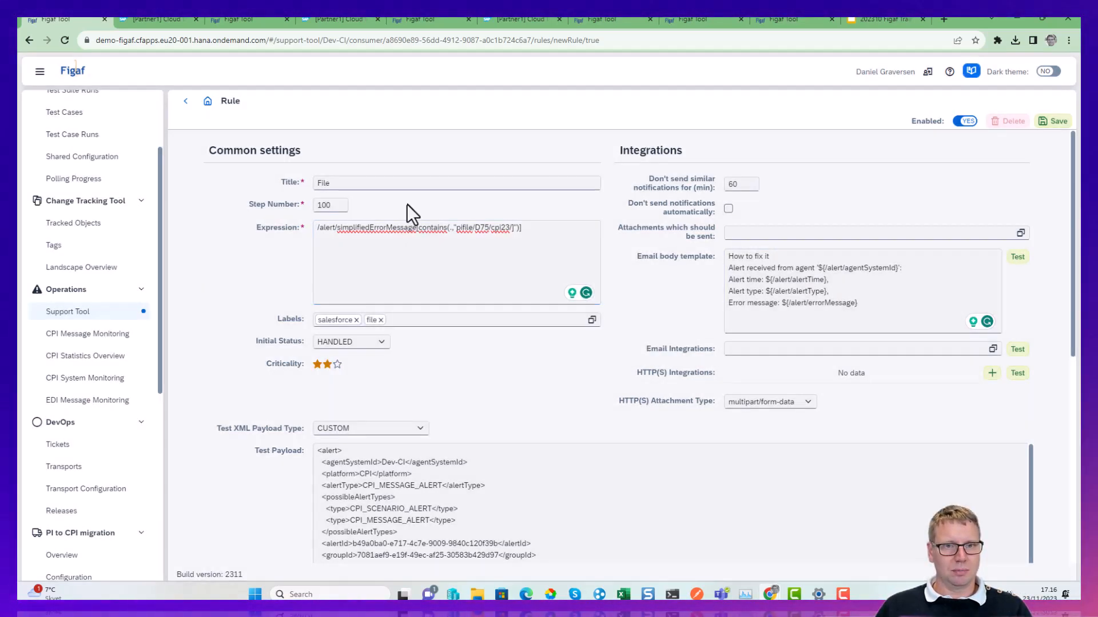
click(512, 228)
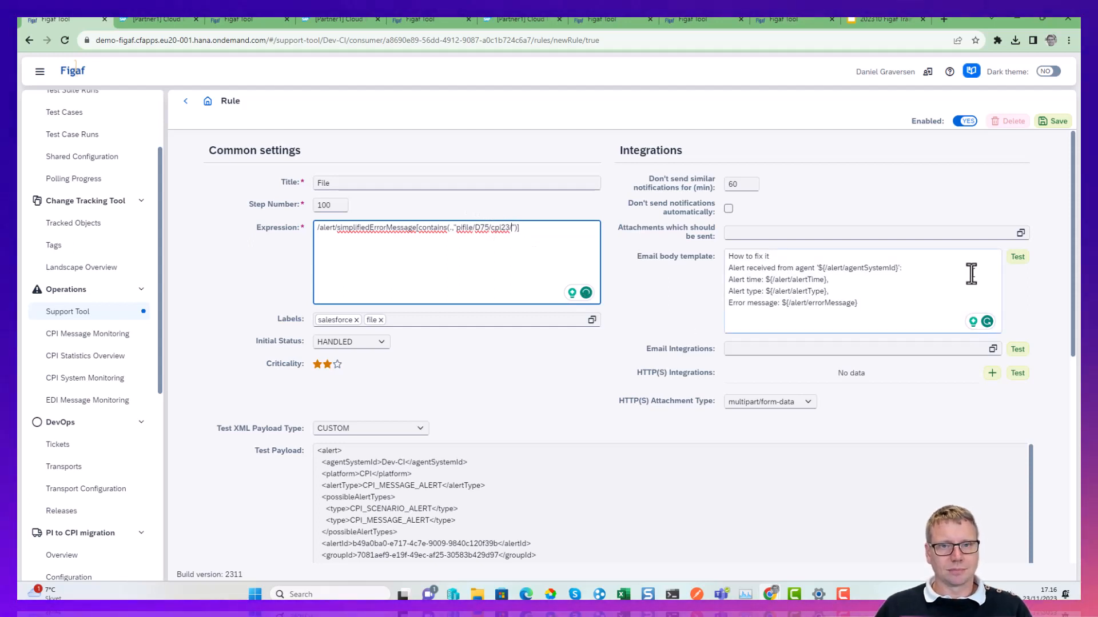
click(1020, 258)
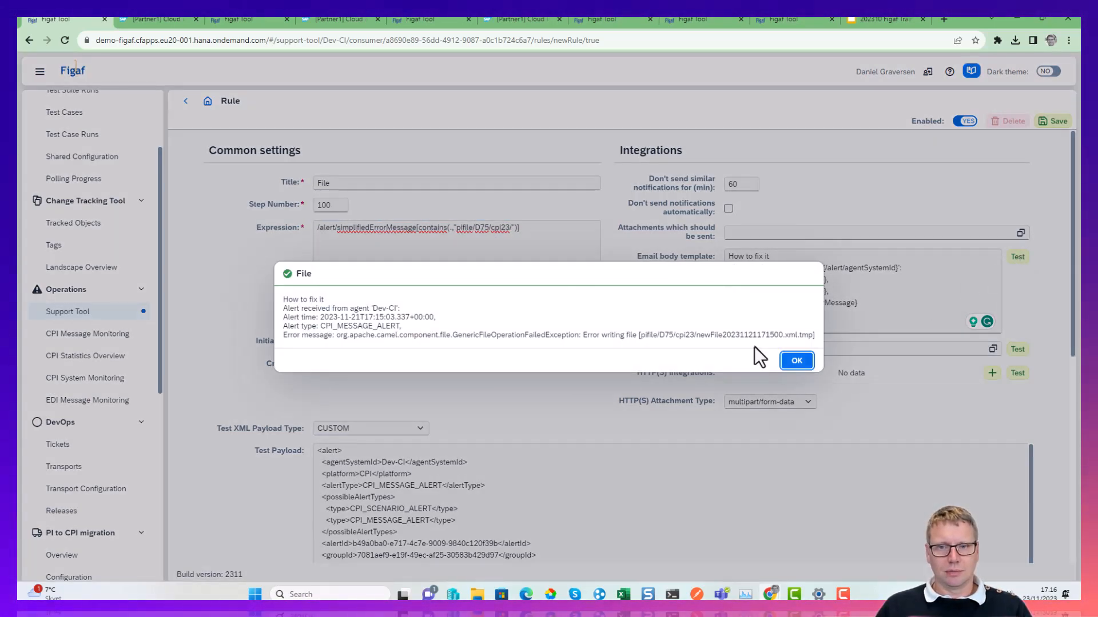
click(796, 361)
Compare the email body template's placeholders with the fields in the test payload and check the rule's email integrations.
drag(747, 319, 812, 297)
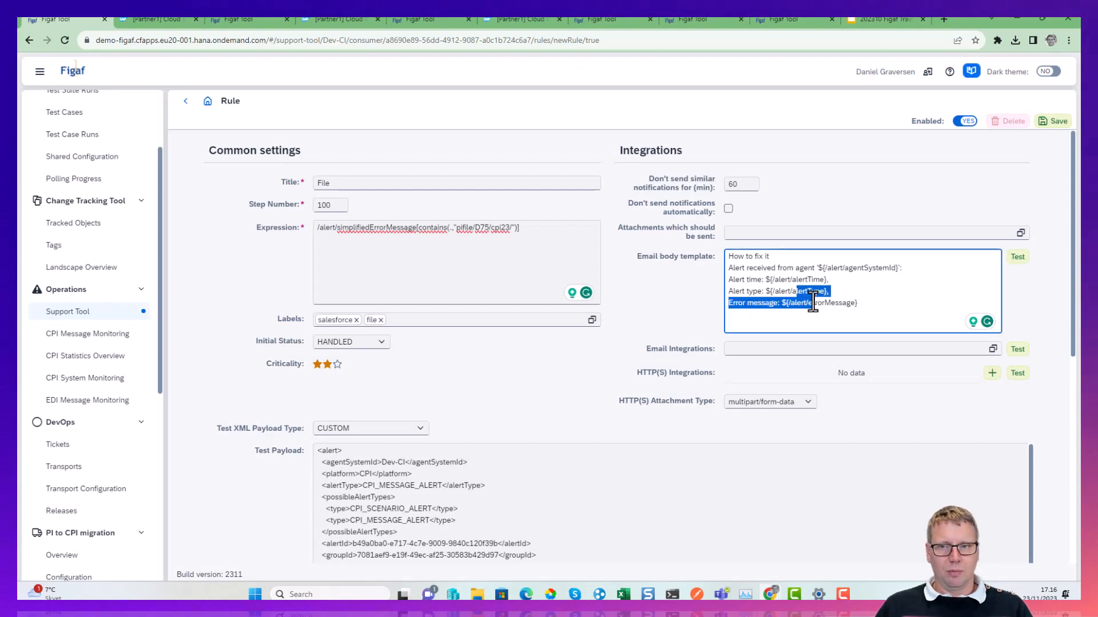
scroll(613, 367, down, 5)
scroll(552, 384, down, 3)
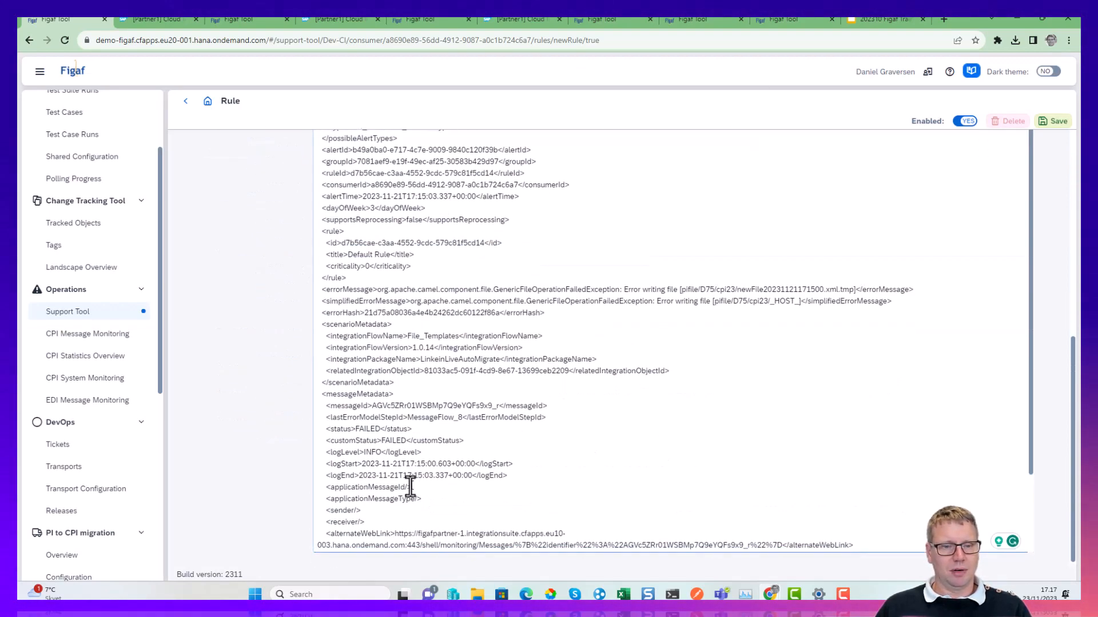
scroll(393, 488, up, 10)
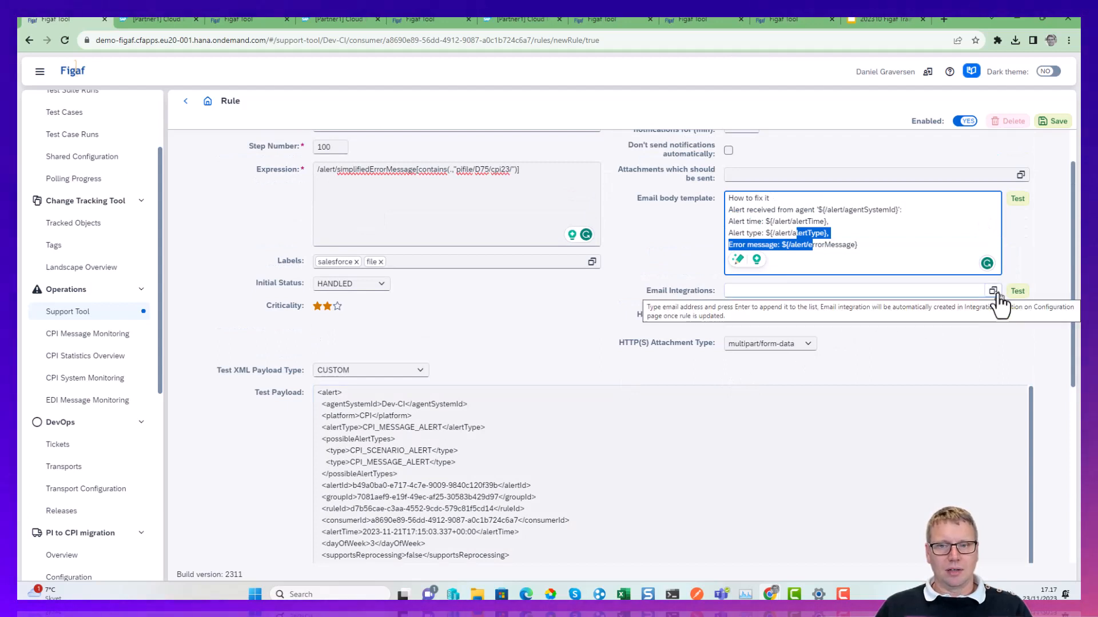
click(897, 291)
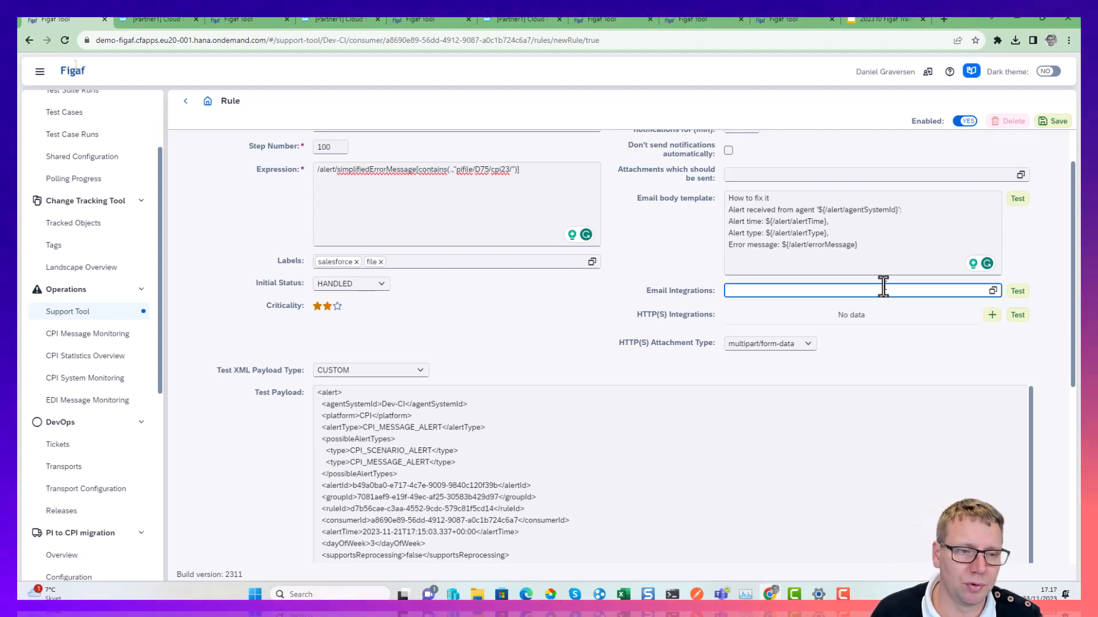
Save the new File rule without adding an email integration and acknowledge its creation.
click(1054, 121)
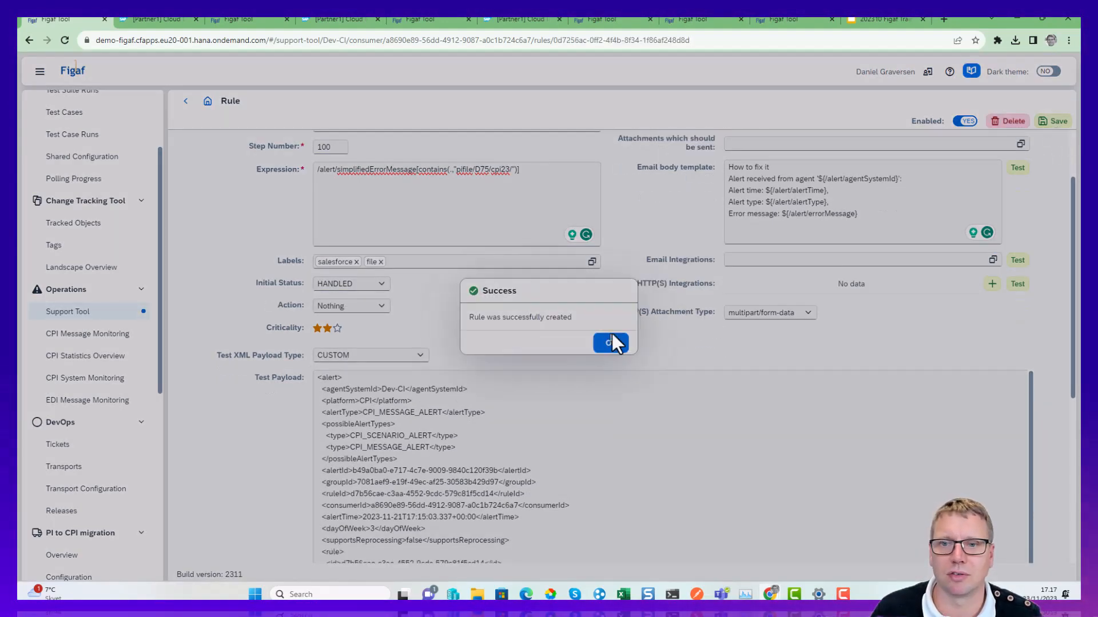
click(611, 343)
scroll(368, 213, up, 2)
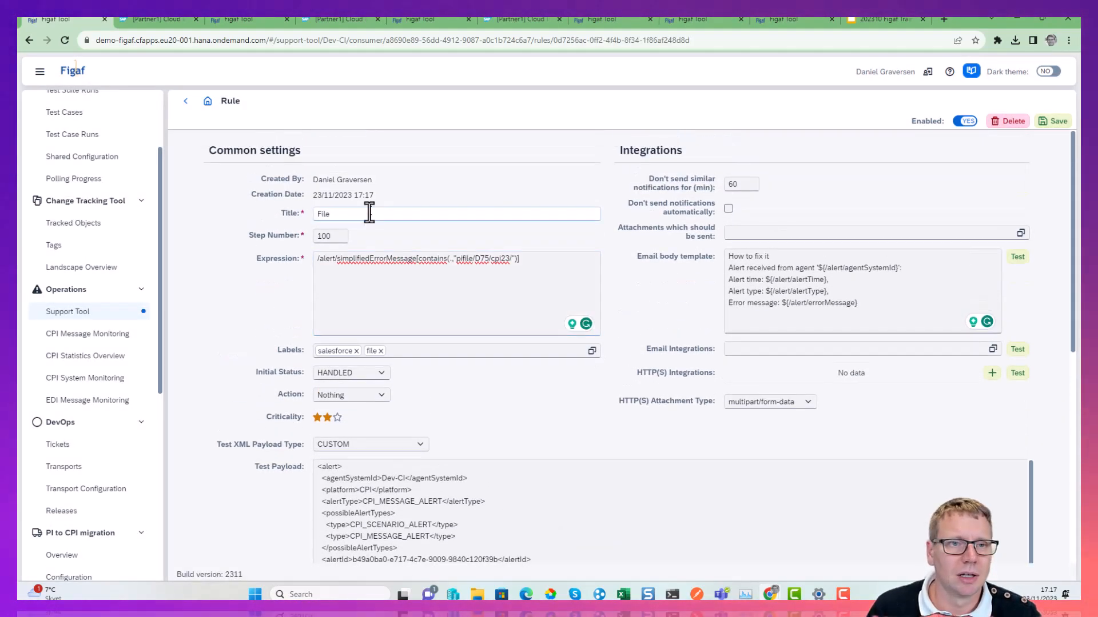
Return to the Dev-CI - Failed alerts list and look through it for the File_Templates file-writing alerts.
click(185, 103)
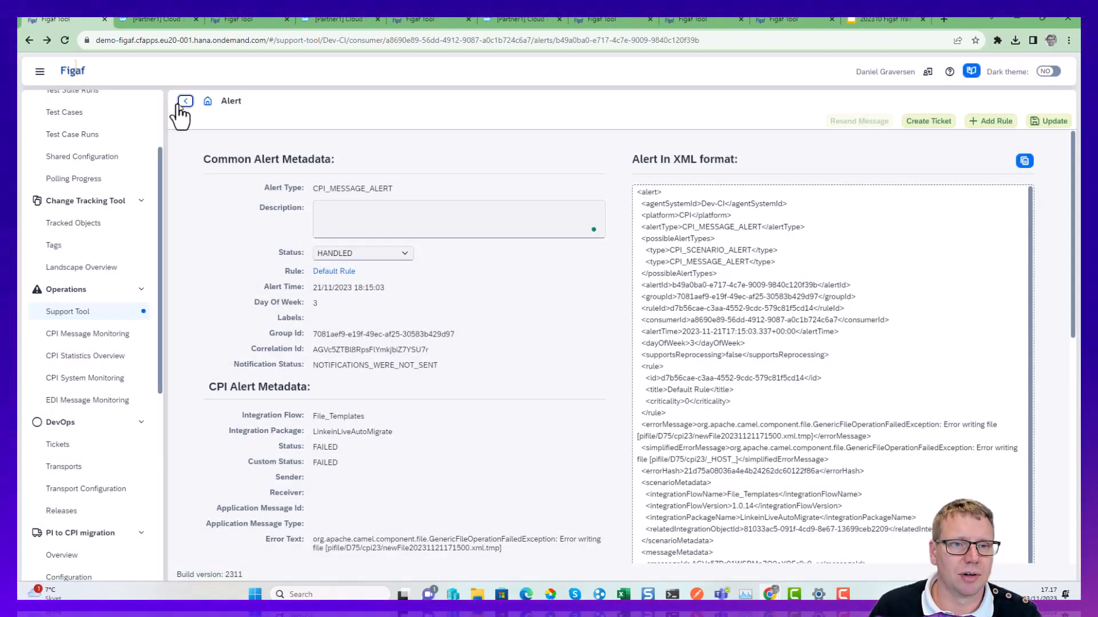
click(184, 103)
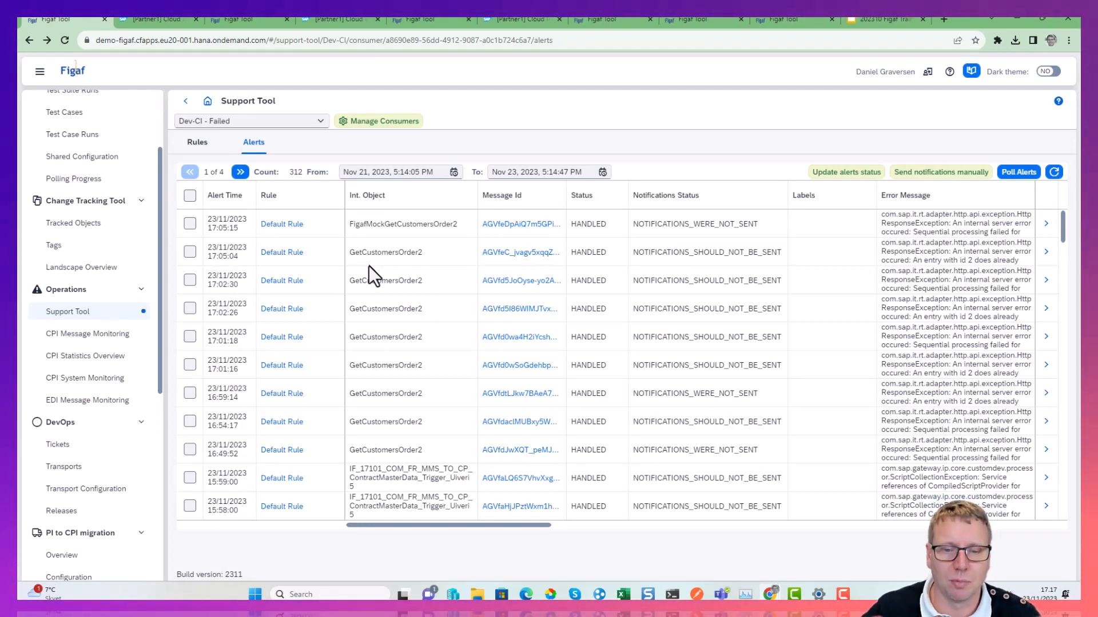
scroll(314, 310, down, 7)
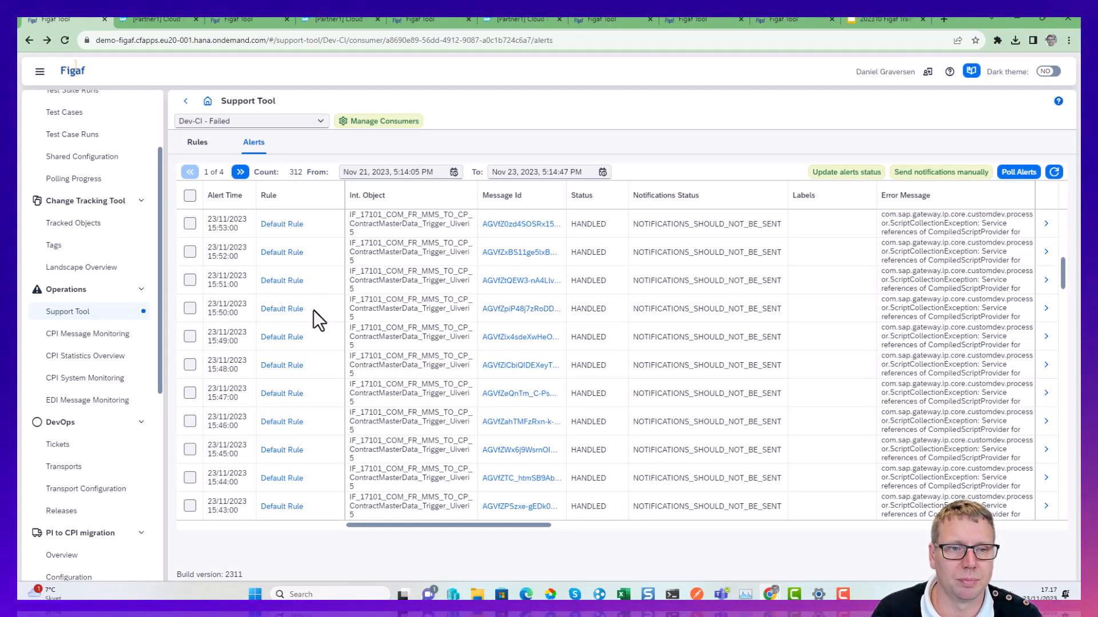
scroll(310, 318, down, 15)
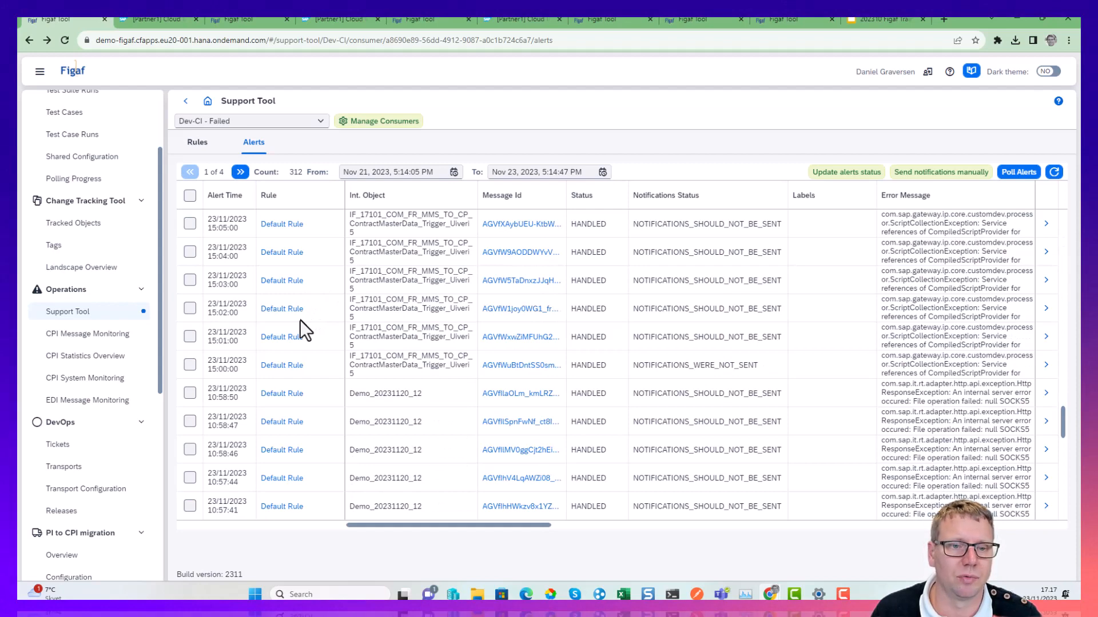
scroll(299, 330, down, 10)
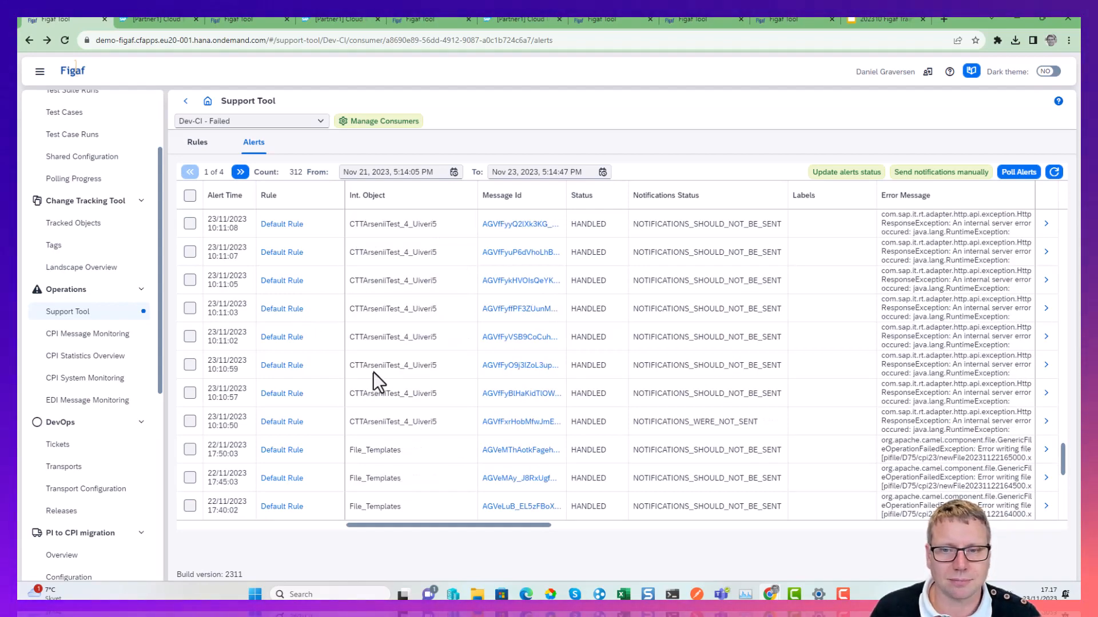
scroll(373, 371, down, 5)
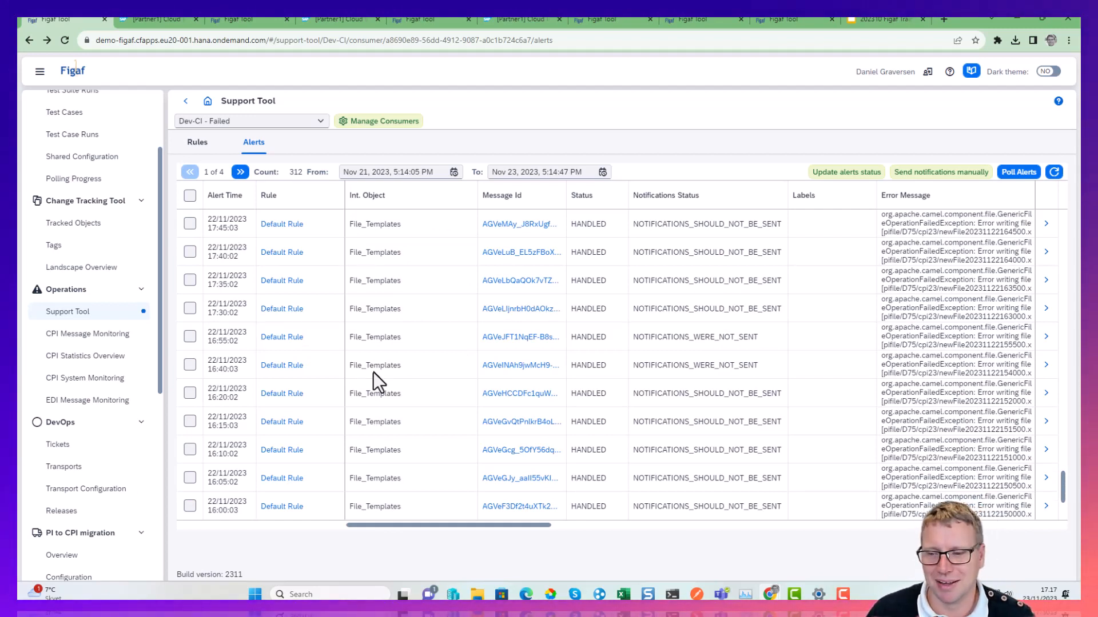
View Dev-CI's CPI statistics for the 17:00–18:00 and 16:00–17:00 hours of 23/11/2023, and for the week 20/11/2023–27/11/2023.
click(103, 360)
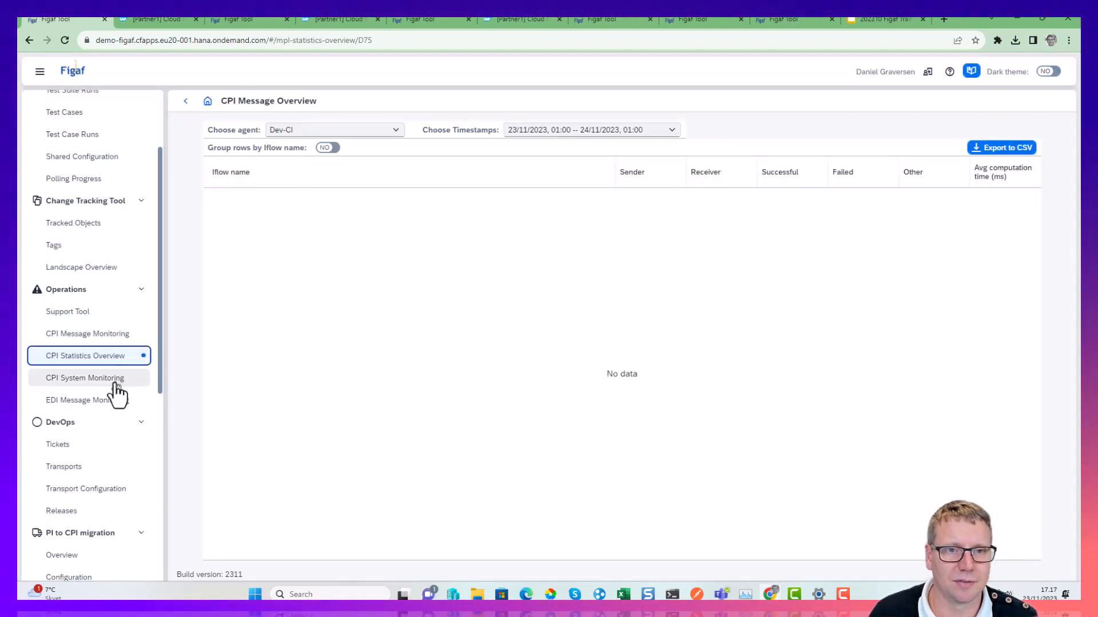
click(672, 131)
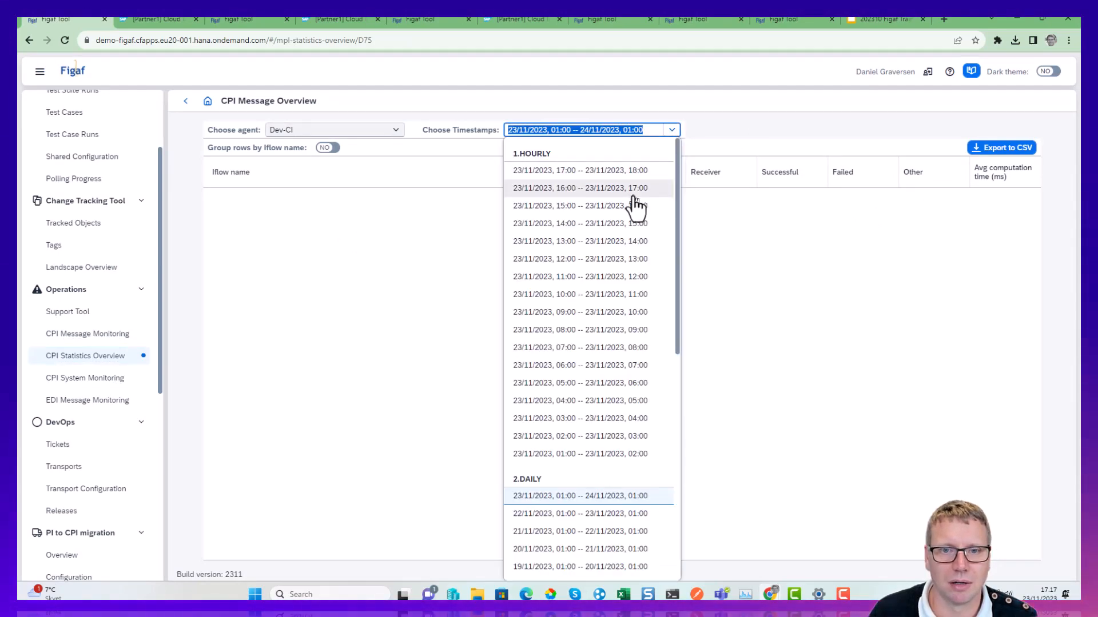
click(591, 173)
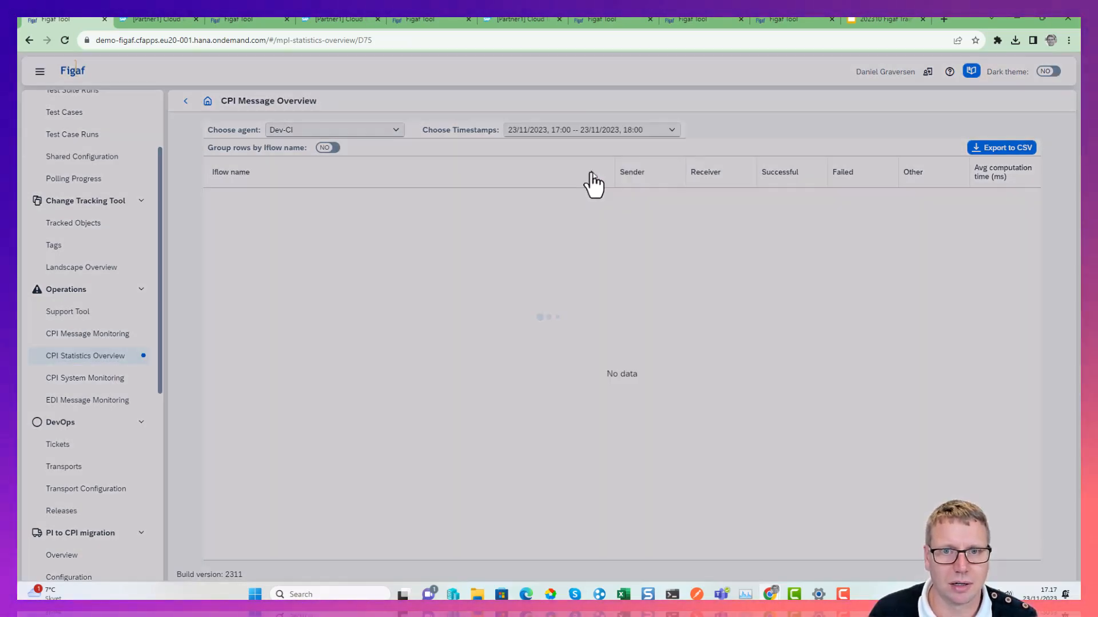
click(662, 129)
click(633, 188)
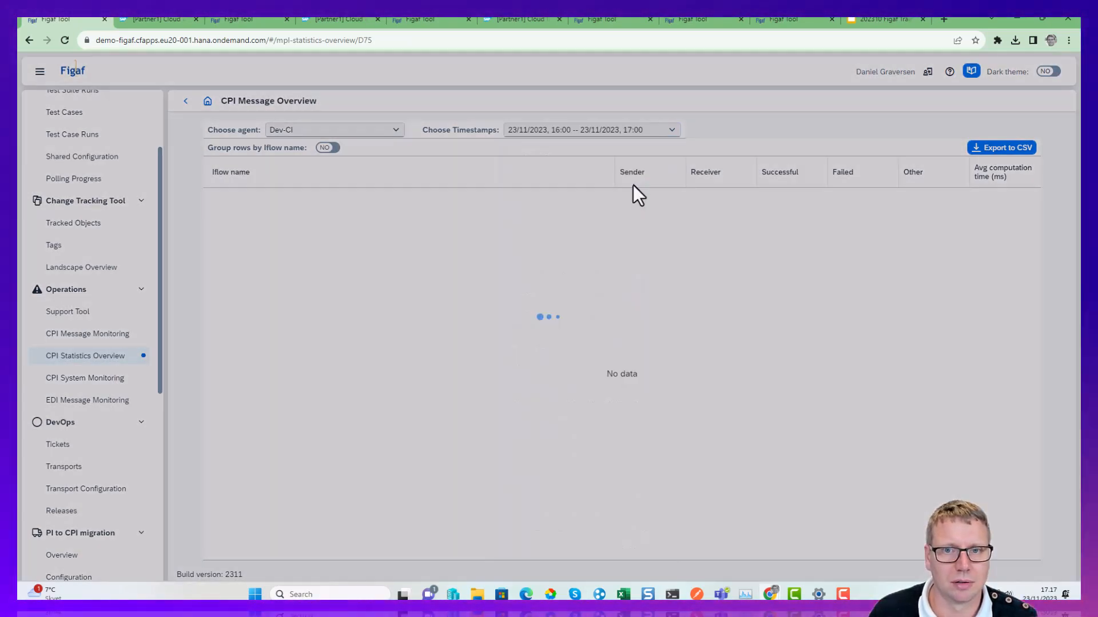
click(673, 130)
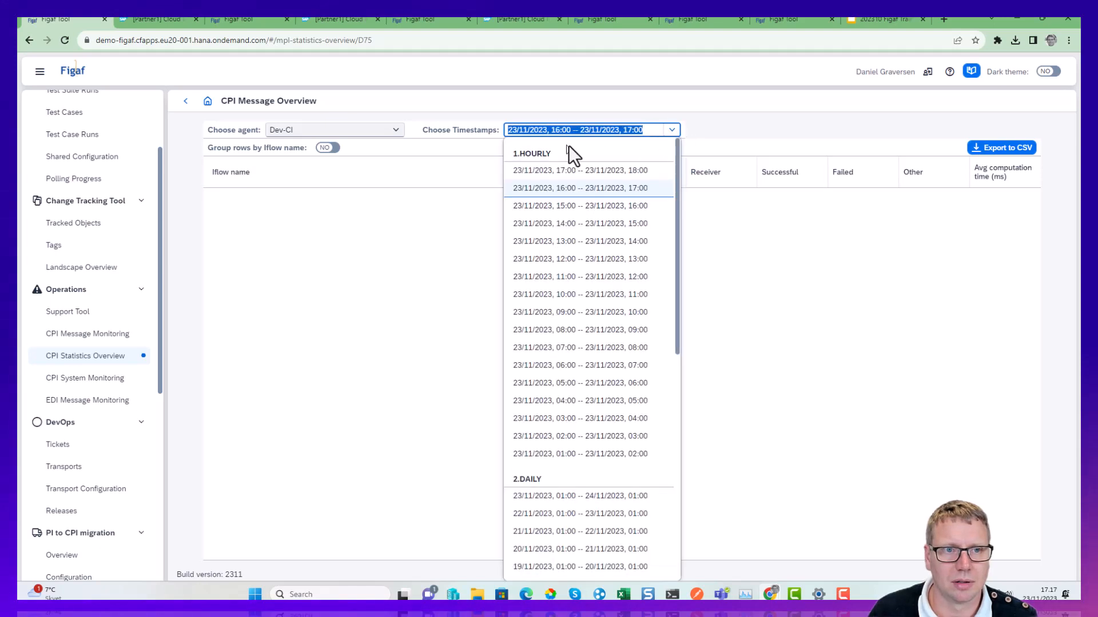
scroll(558, 457, down, 5)
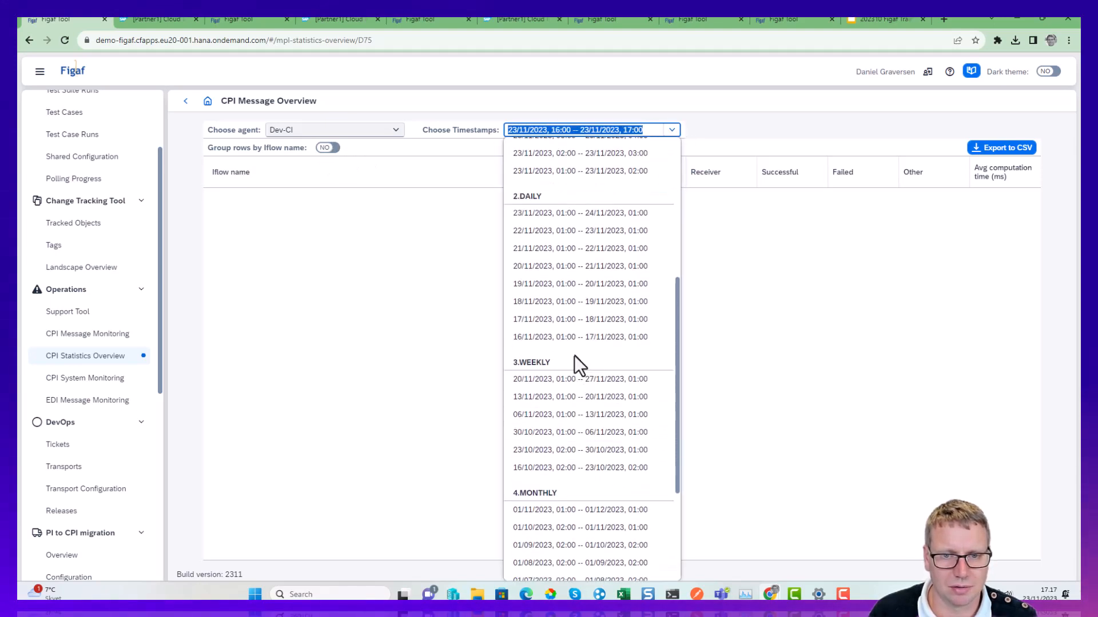
click(579, 382)
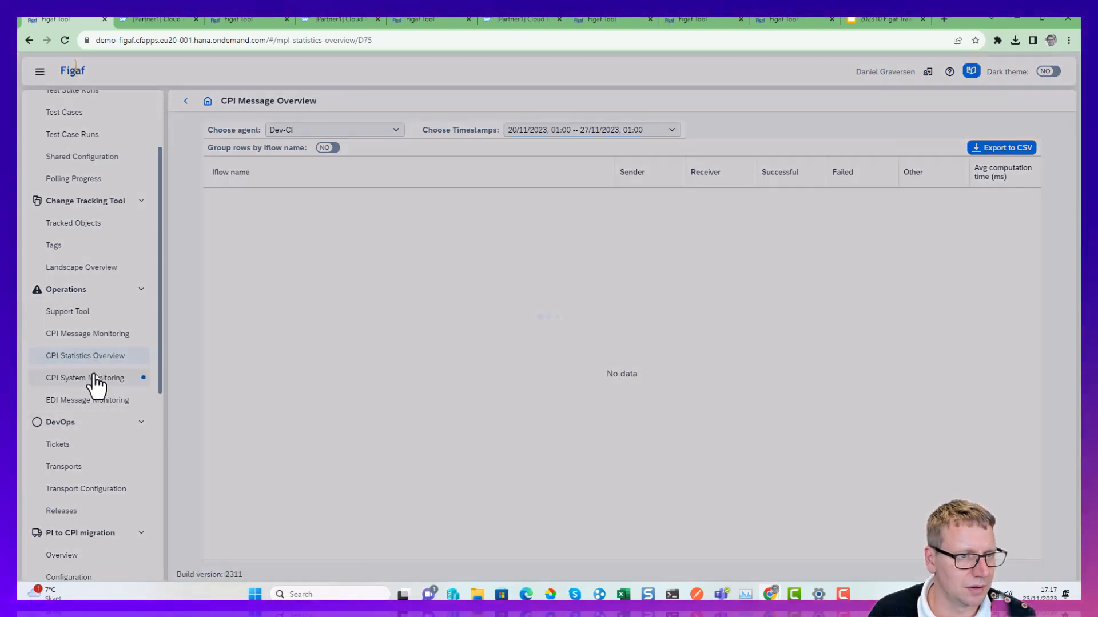
Open CPI System Monitoring for Dev-CI and examine the one-hour latency, processed message and long-running message charts.
click(93, 378)
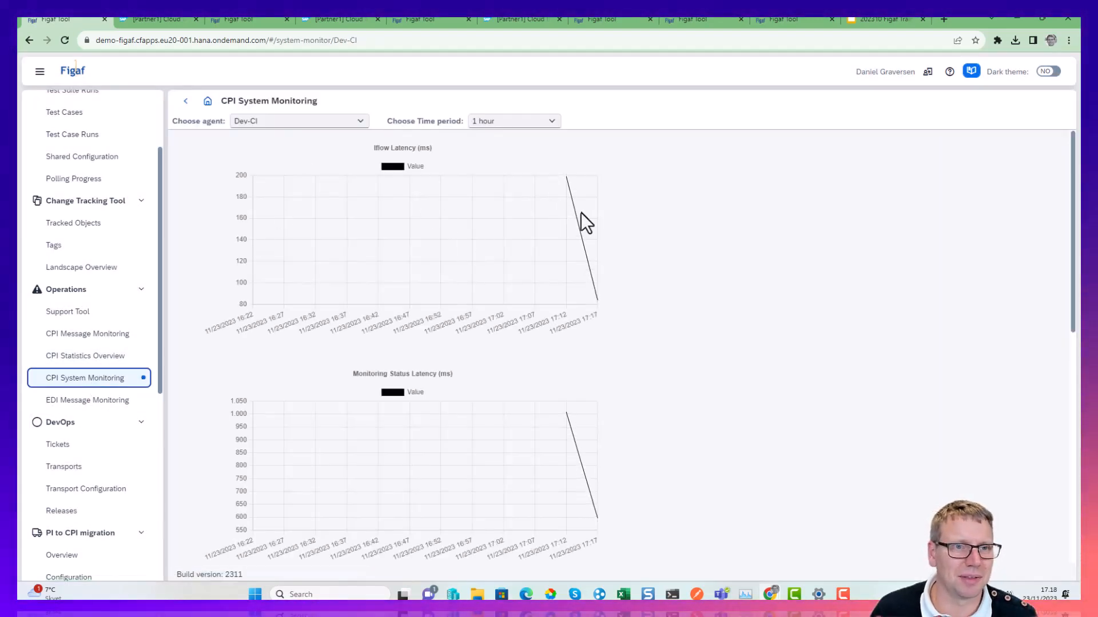
scroll(413, 317, down, 8)
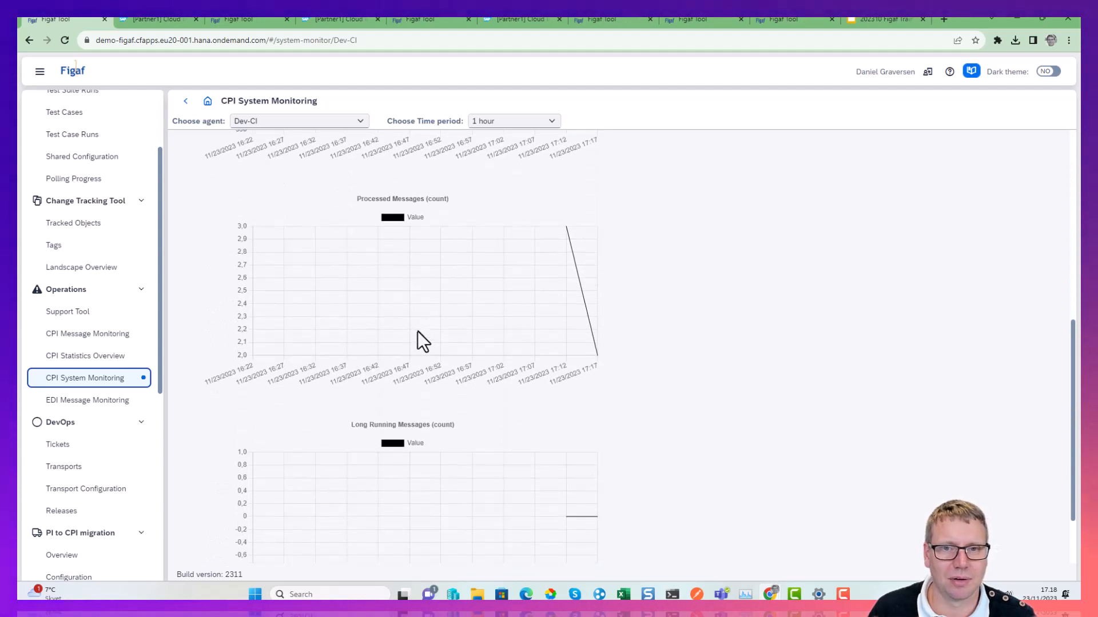
scroll(417, 331, up, 8)
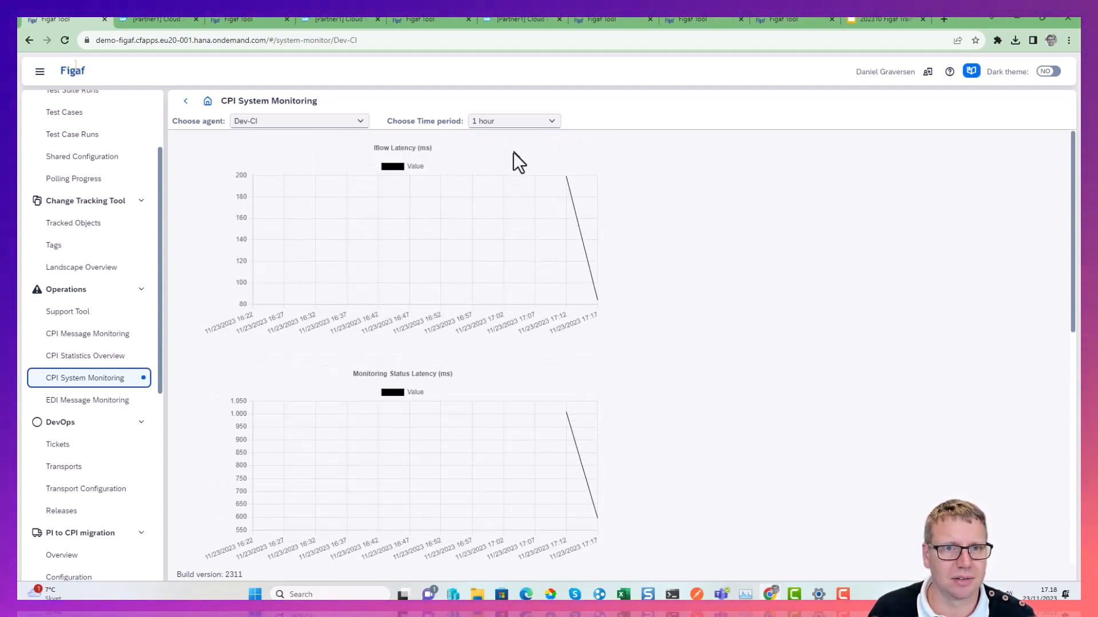
click(514, 121)
click(617, 135)
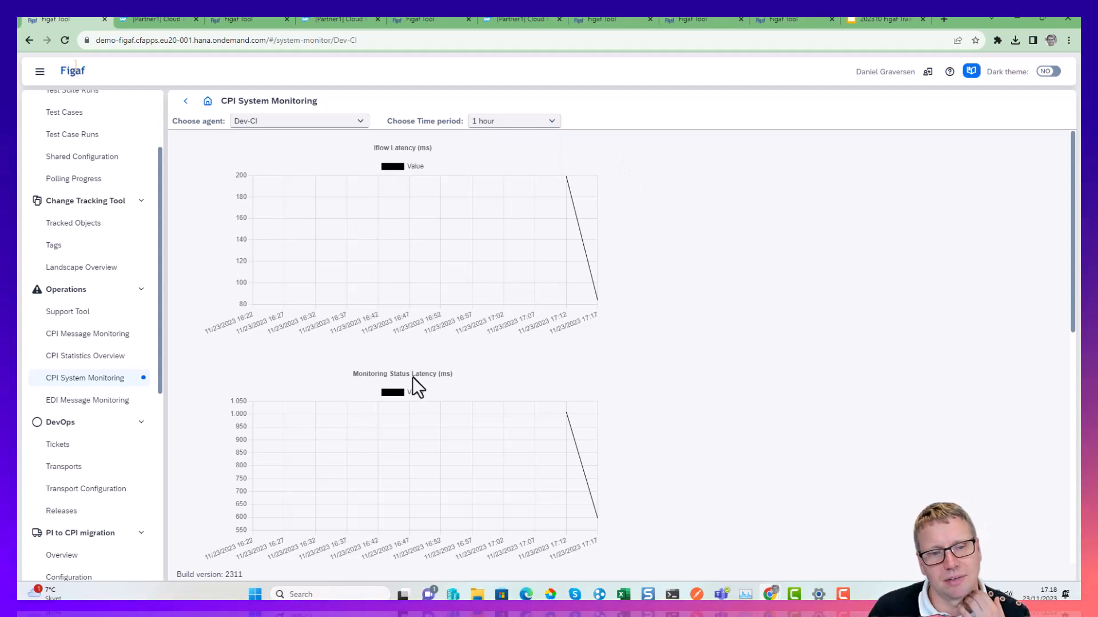
scroll(391, 417, down, 5)
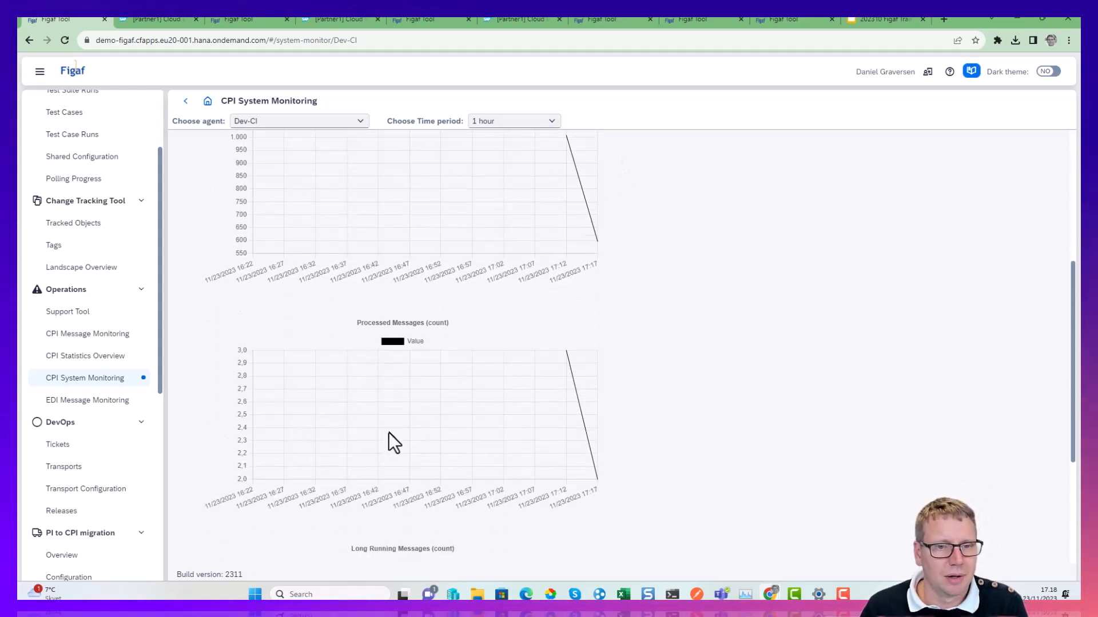
scroll(380, 400, down, 4)
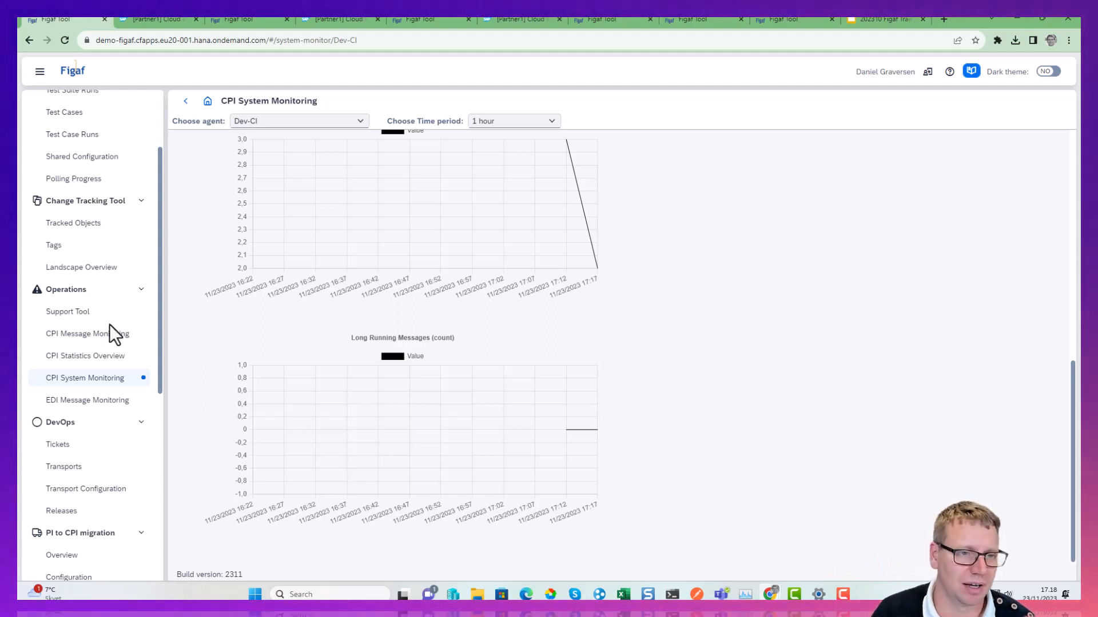
Reopen the CPI statistics overview and select the weekly period 20/11/2023, 01:00 -- 27/11/2023, 01:00 for Dev-CI.
click(88, 360)
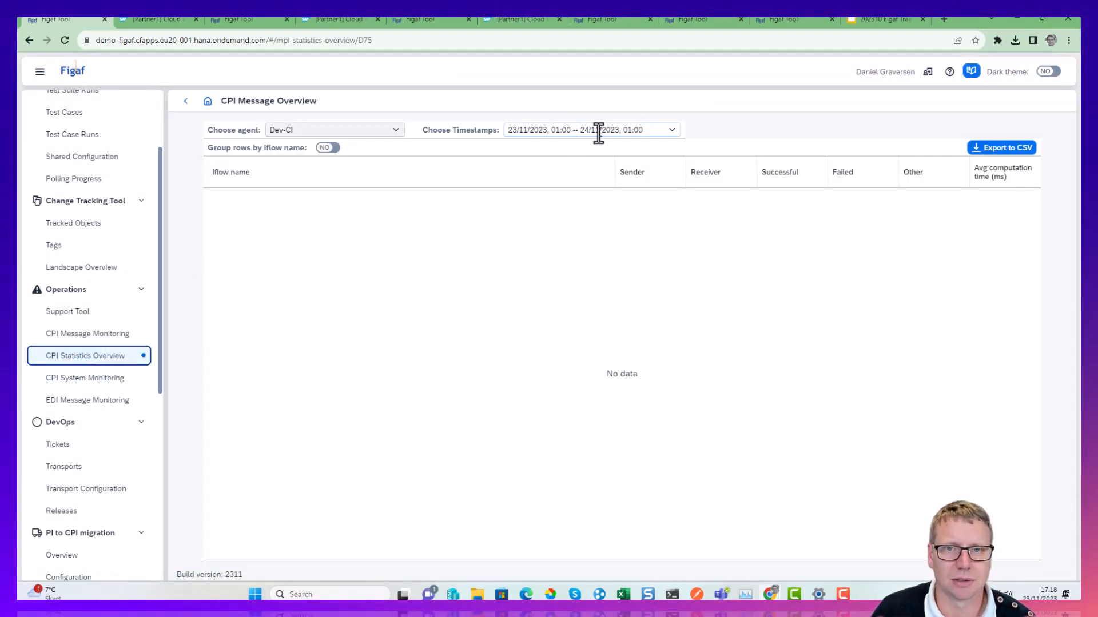
click(671, 130)
scroll(589, 474, down, 2)
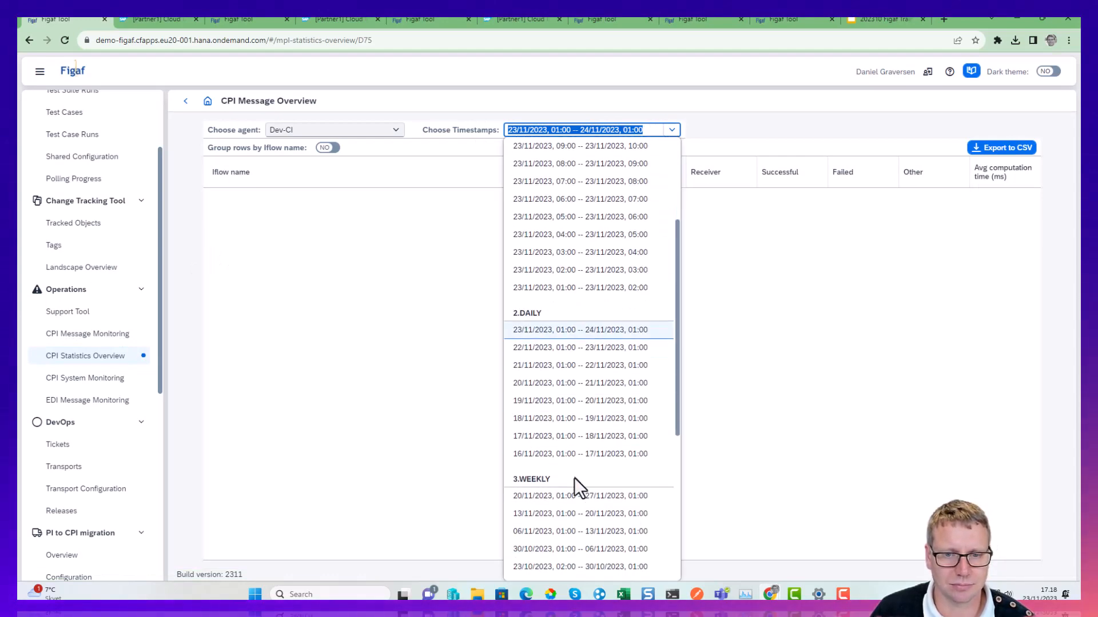
click(578, 496)
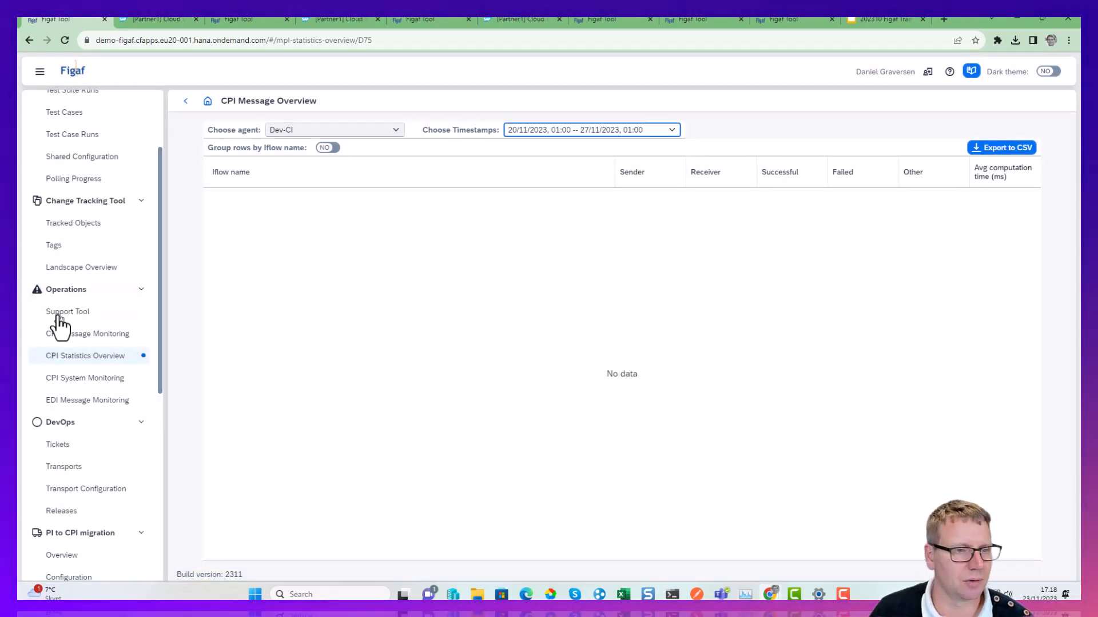
Open the Dev-CI agent's configuration, examine its monitoring and message processing statistics options, and close it without changes.
scroll(91, 400, down, 5)
click(76, 403)
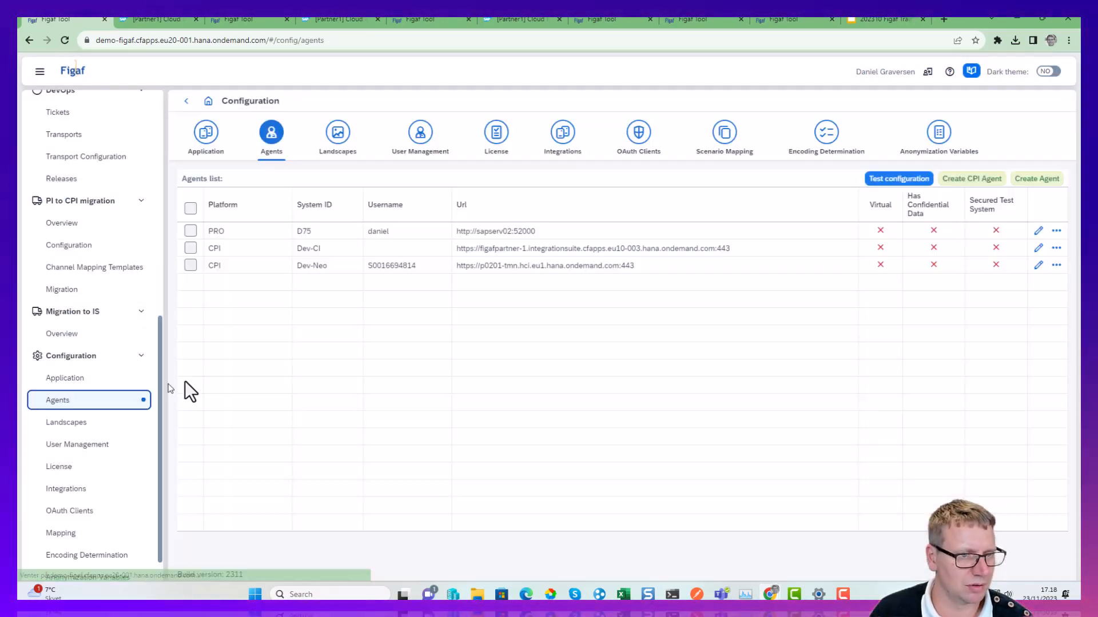
click(1036, 249)
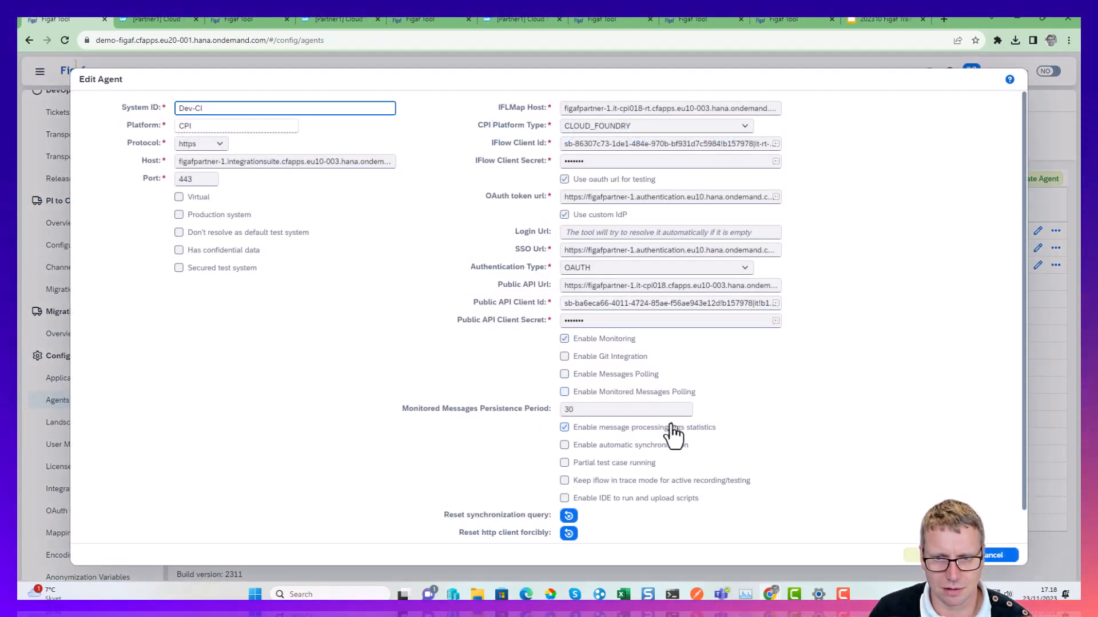
click(999, 557)
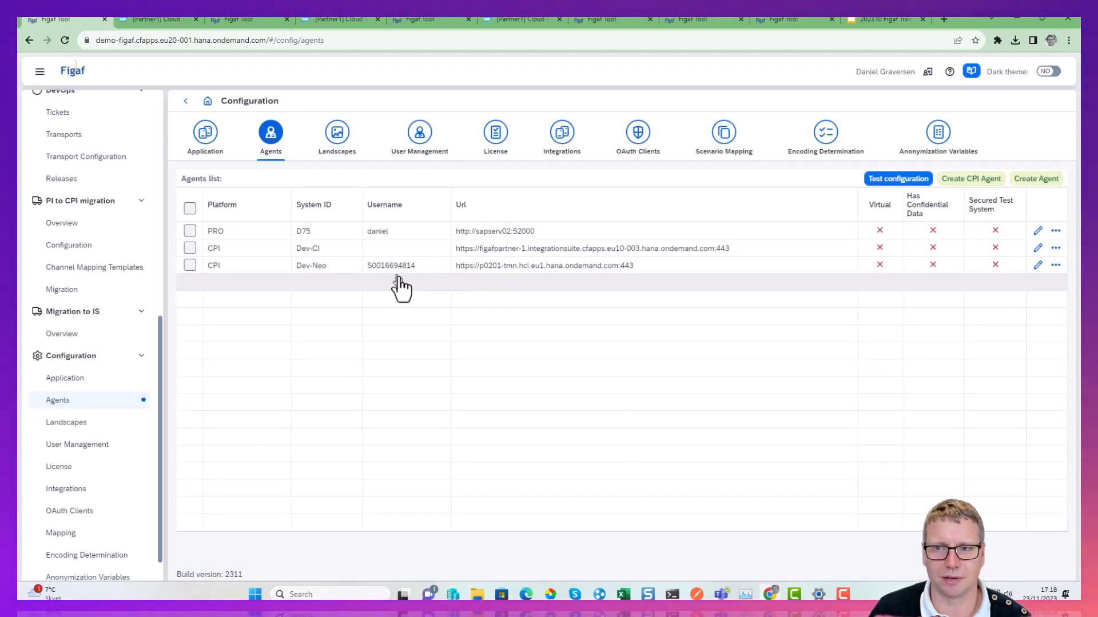
Return to the CPI Statistics Overview and view the CPI Message Monitoring filters for Dev-CI.
click(93, 244)
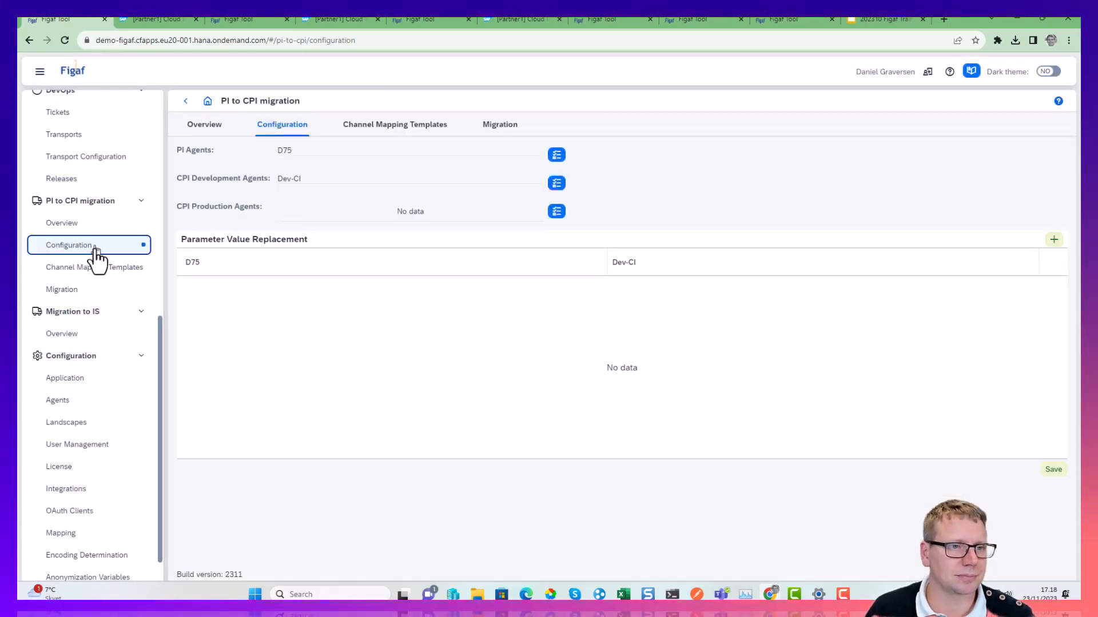
scroll(91, 269, up, 1)
scroll(89, 269, up, 3)
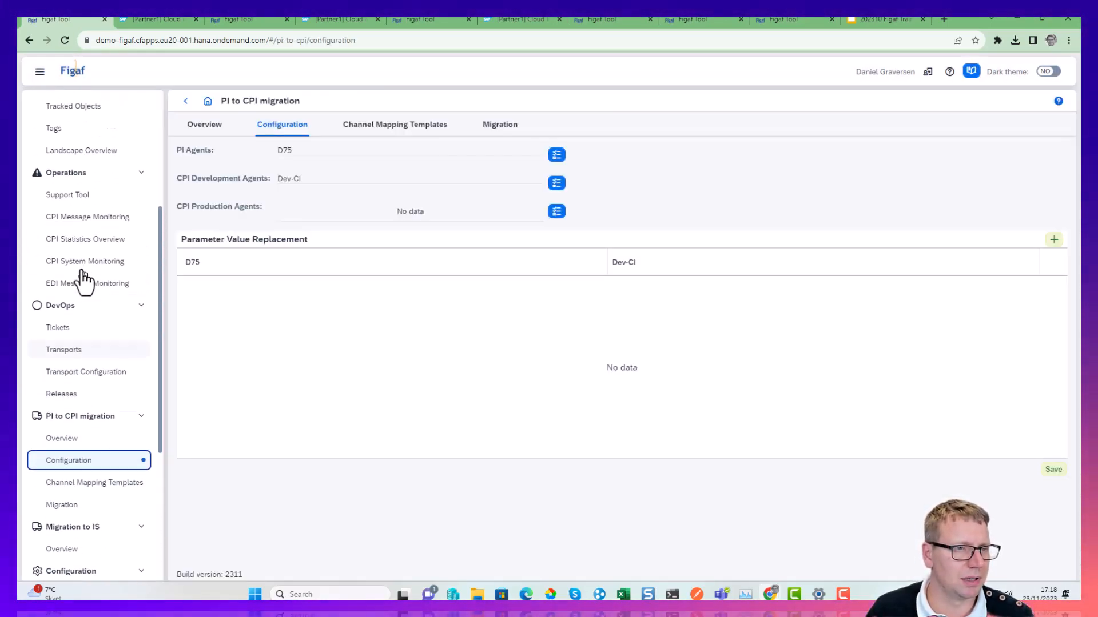
click(100, 250)
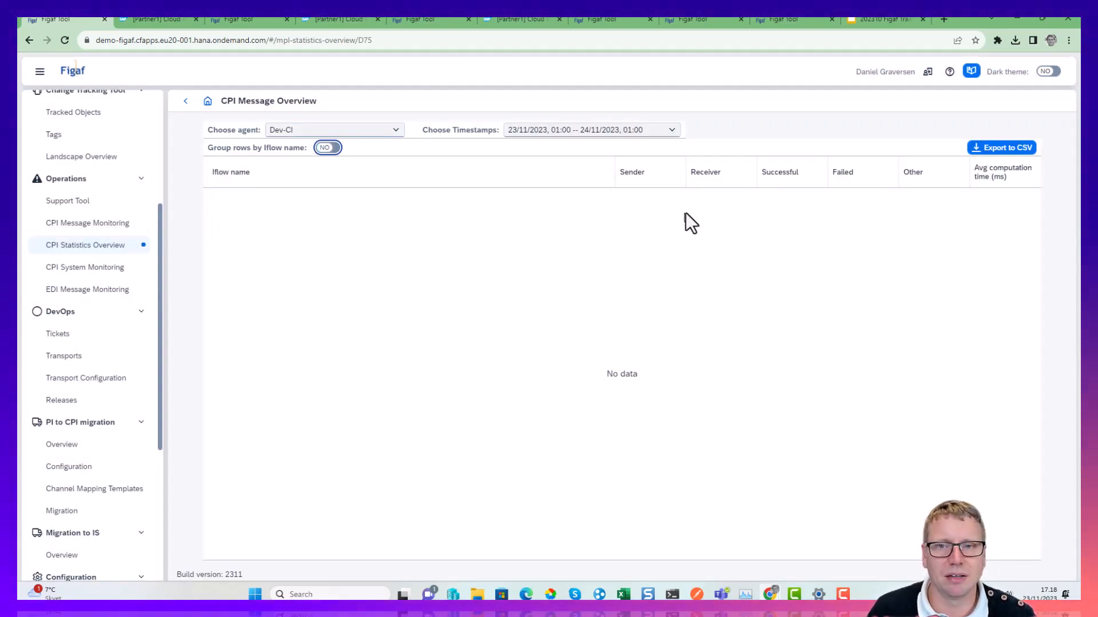
click(58, 224)
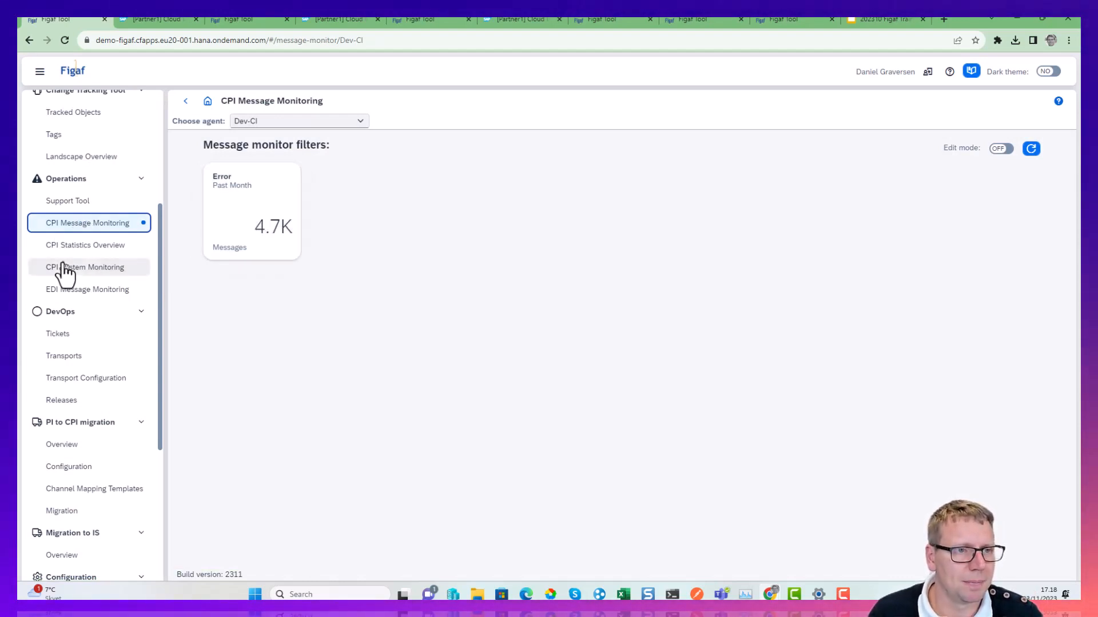
In the Support Tool's consumer management for Dev-CI, start a new consumer of type Metric Consumer.
click(72, 202)
click(352, 122)
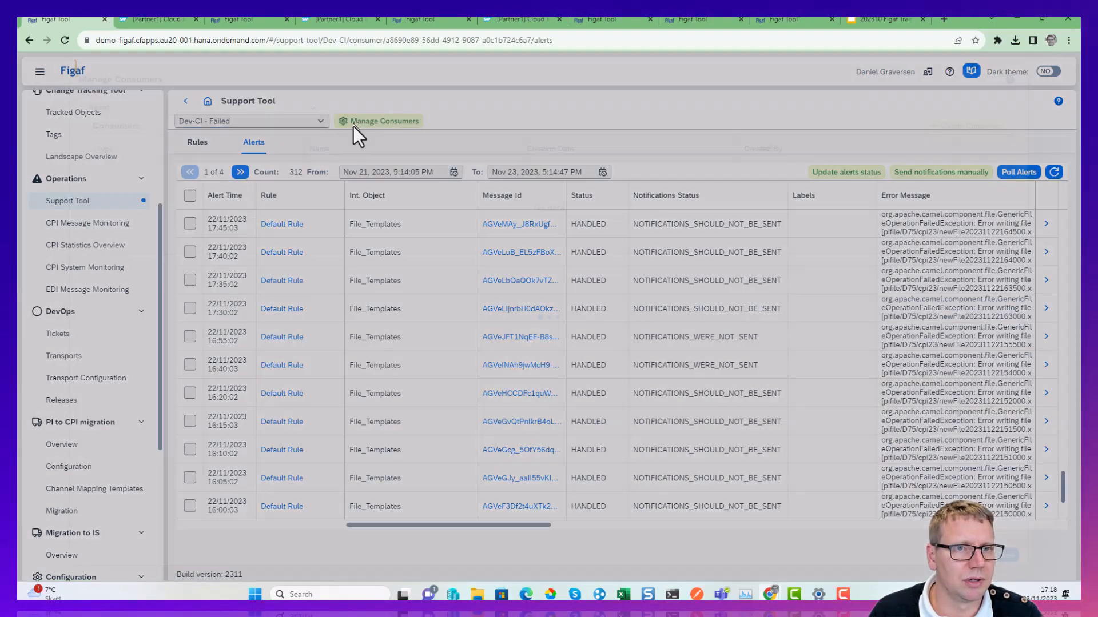
click(962, 126)
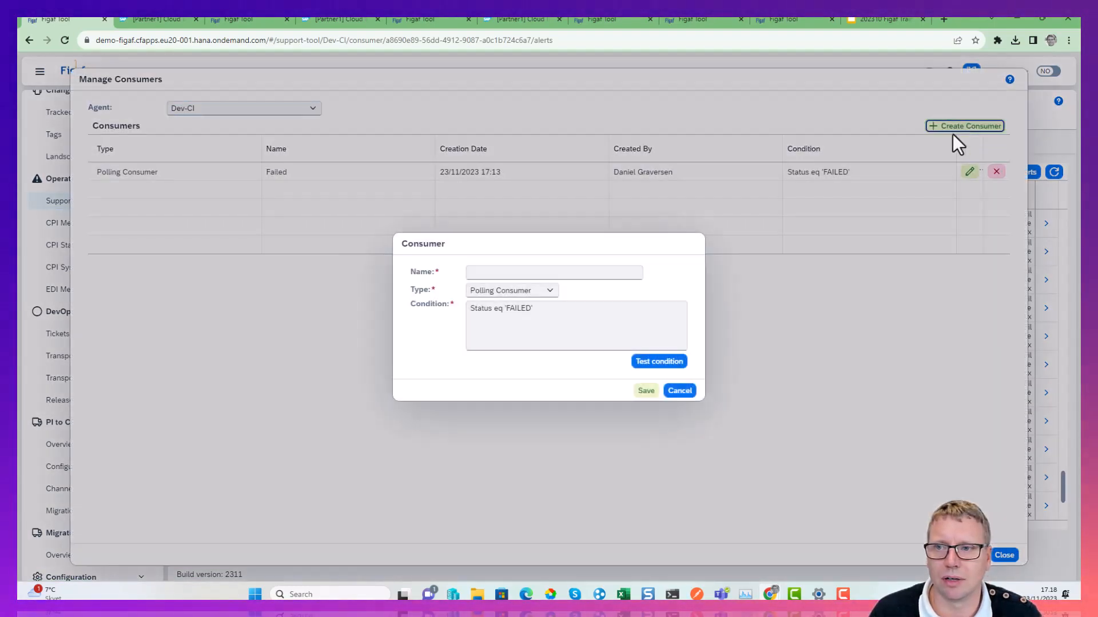
click(517, 290)
click(527, 322)
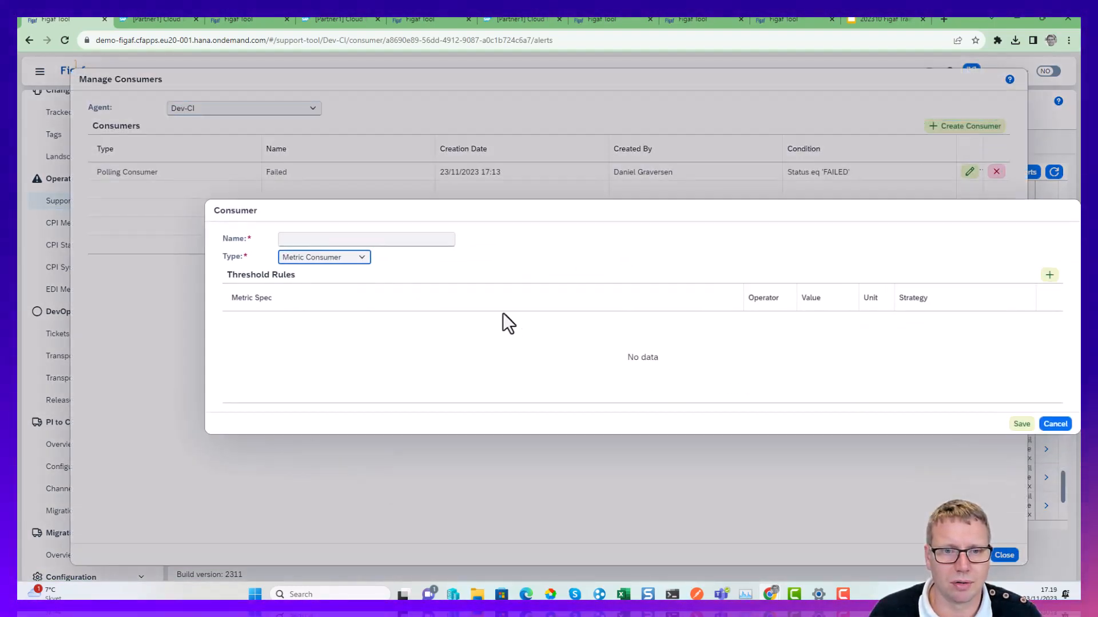
Add a threshold rule to the metric consumer for Long Running Messages with operator > and value 10.
click(996, 275)
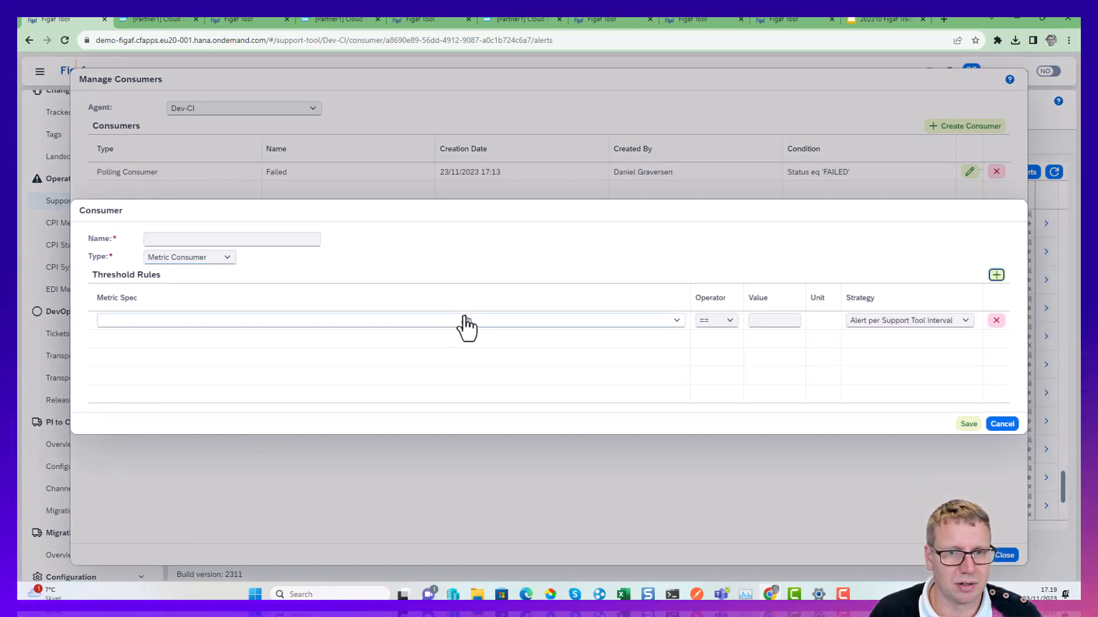
click(641, 321)
click(308, 390)
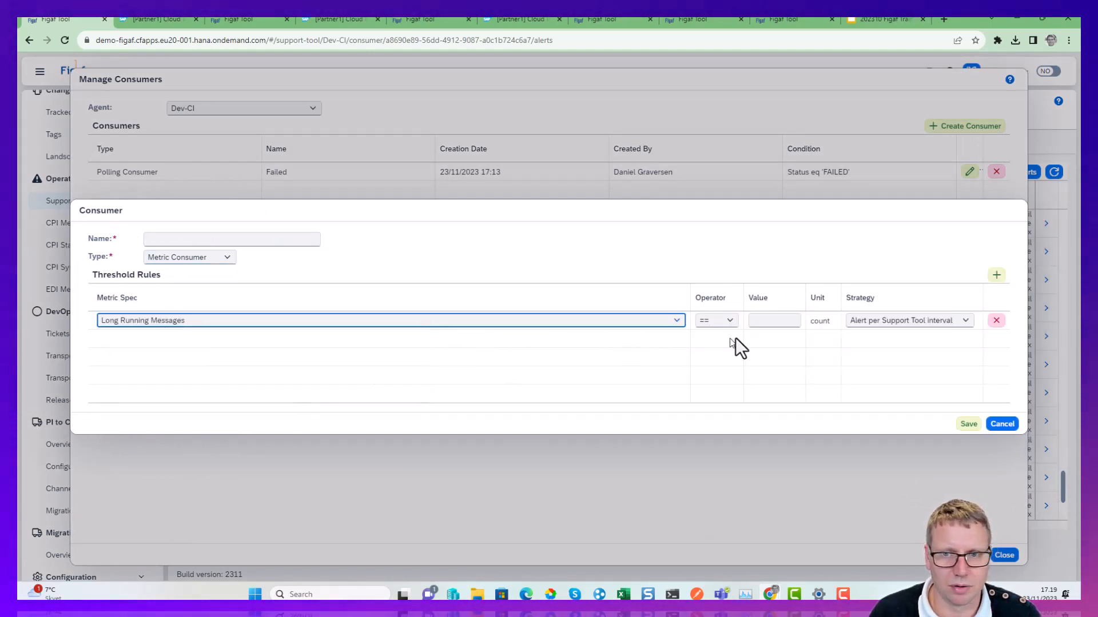
click(714, 321)
click(712, 355)
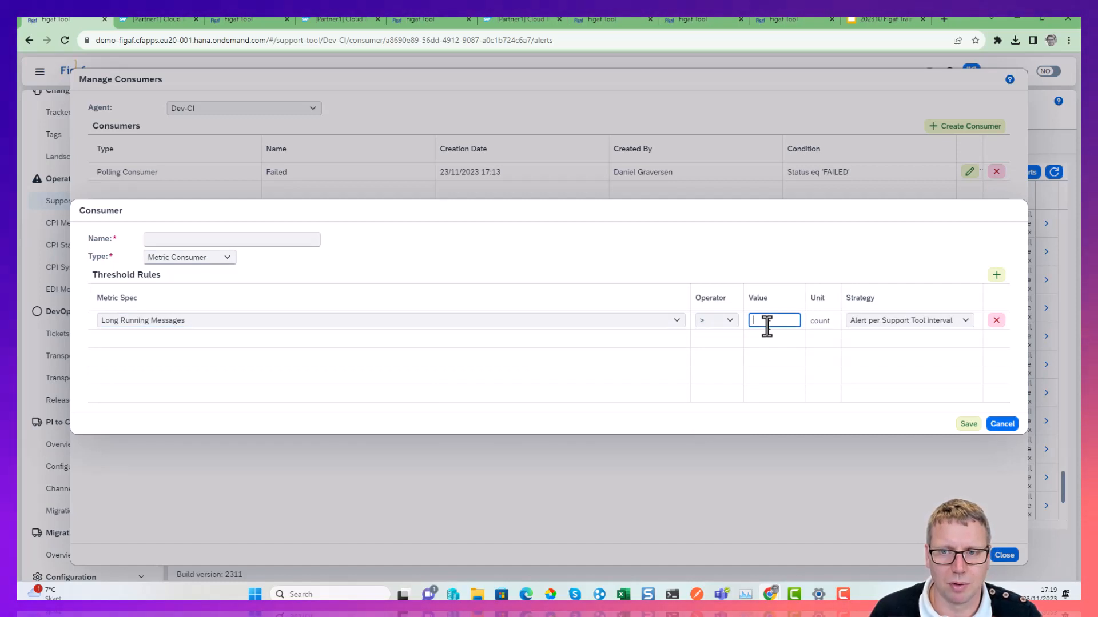
text(10)
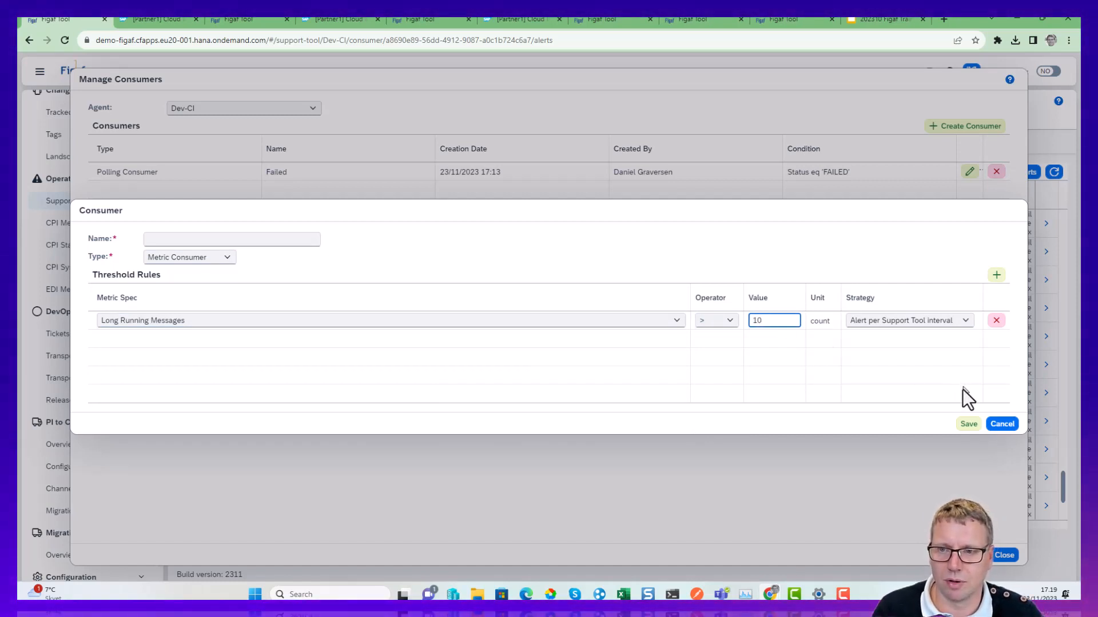
Name the new metric consumer Metrics, save it and close the consumer management.
click(968, 424)
click(611, 343)
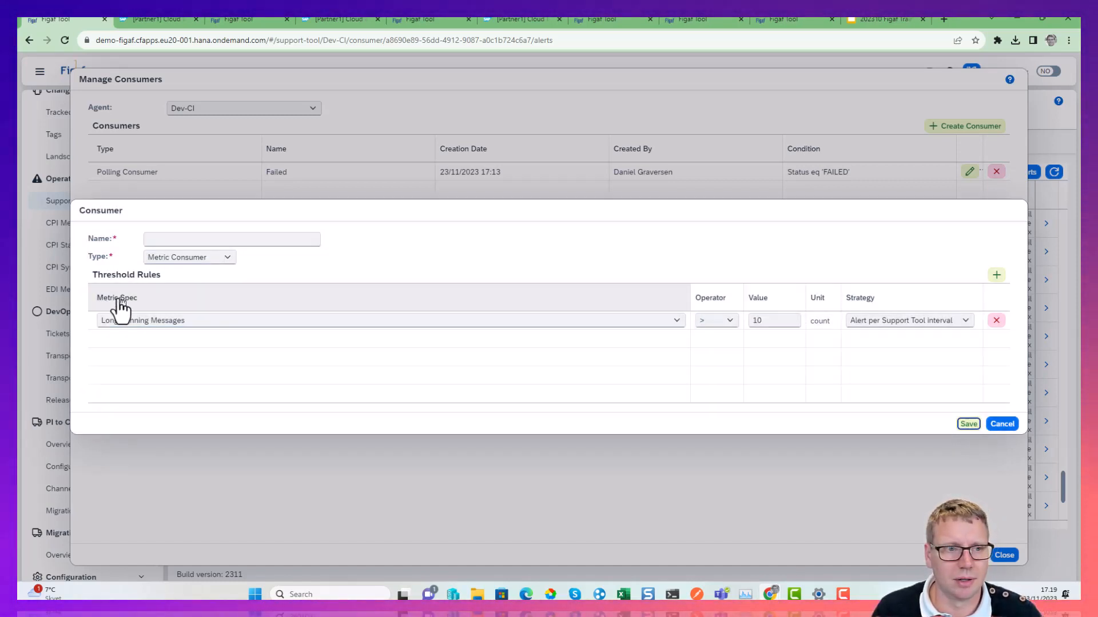
click(174, 239)
text(M)
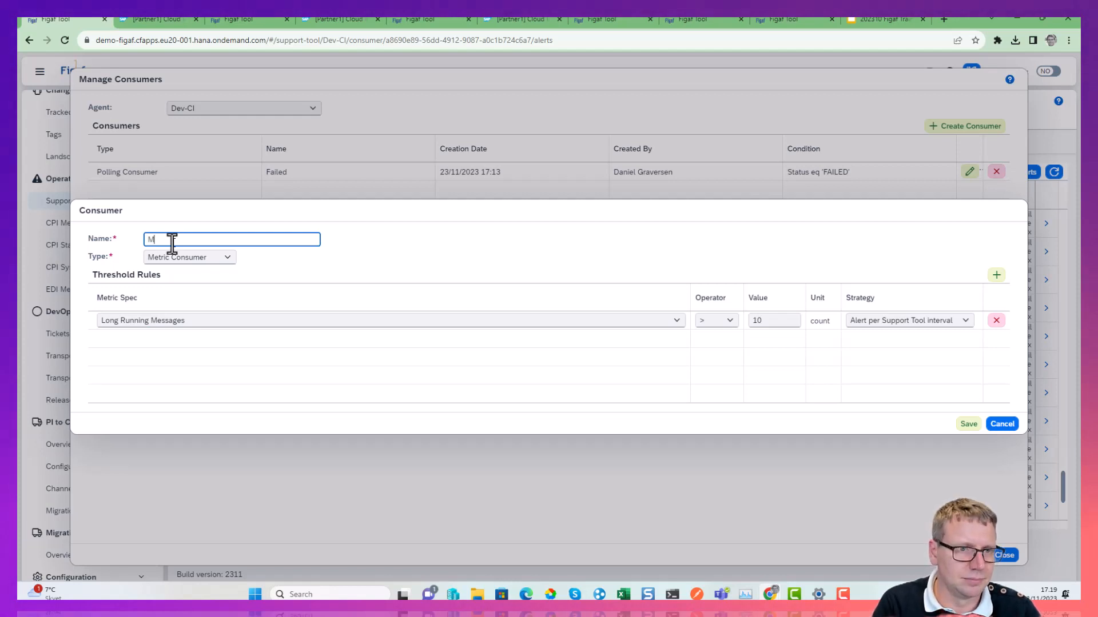
text(etrics)
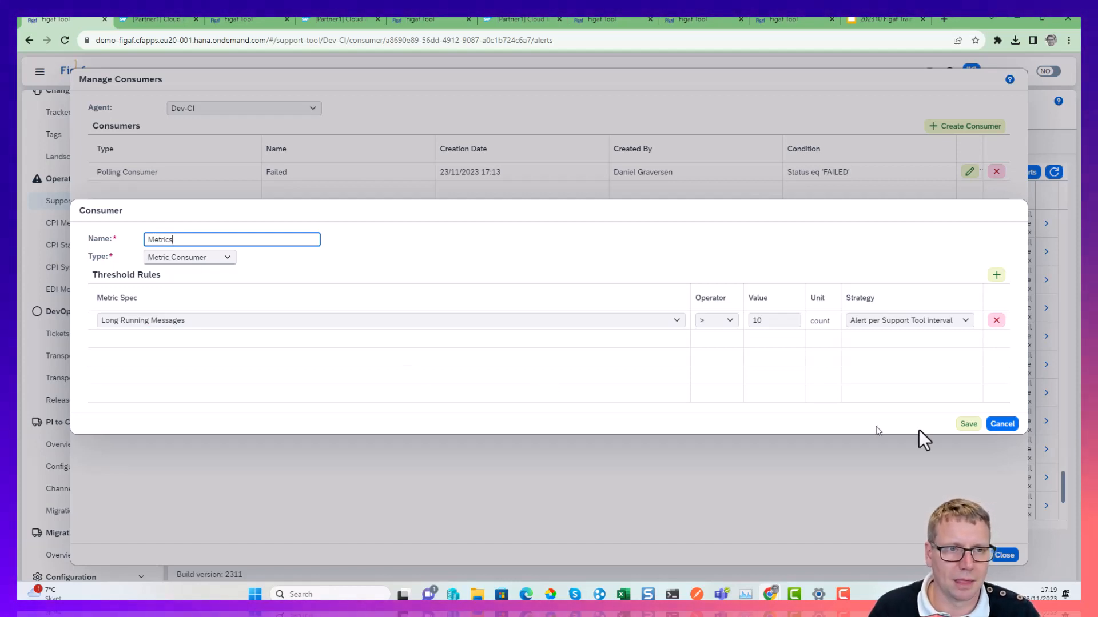
click(969, 423)
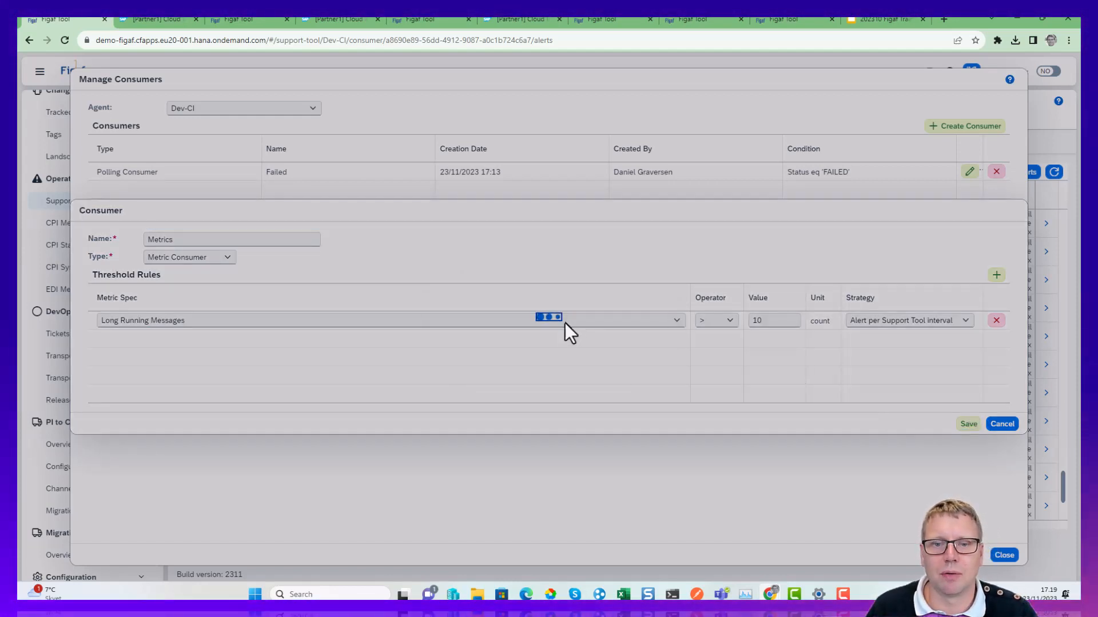
click(633, 344)
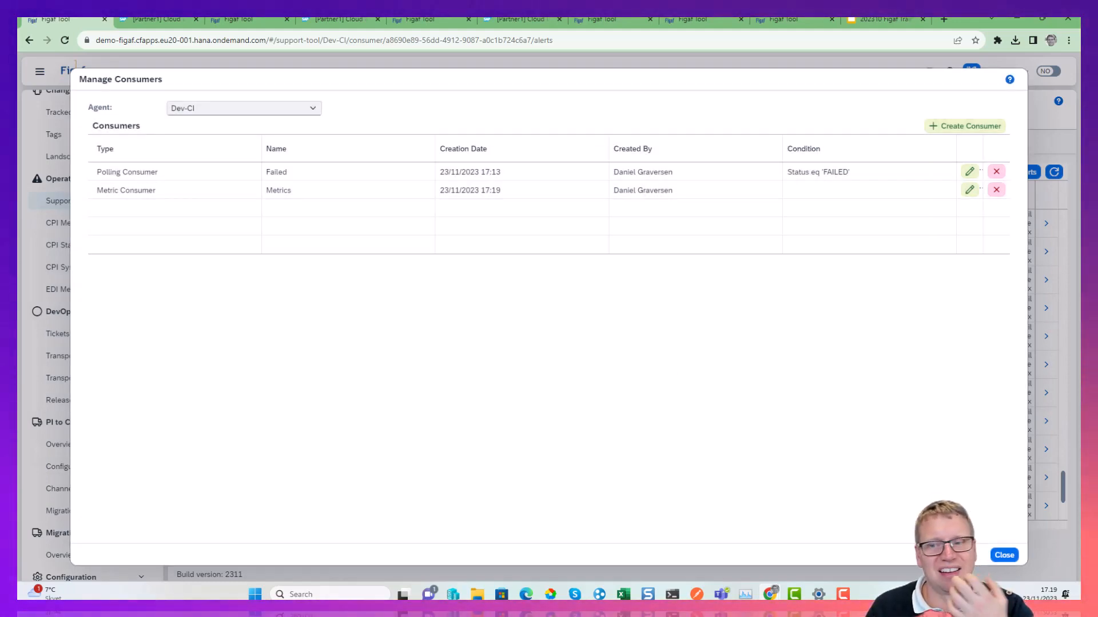
click(1005, 555)
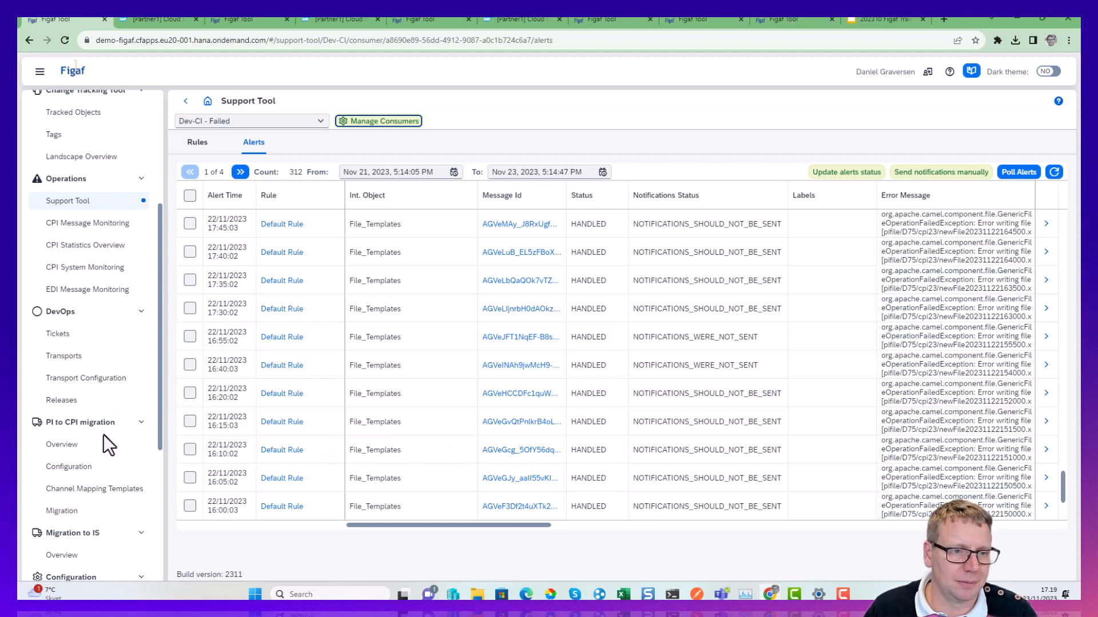
Enable changes detection for CPI agents in the application configuration, enter the notification recipient's e-mail address and save the settings.
scroll(105, 437, down, 5)
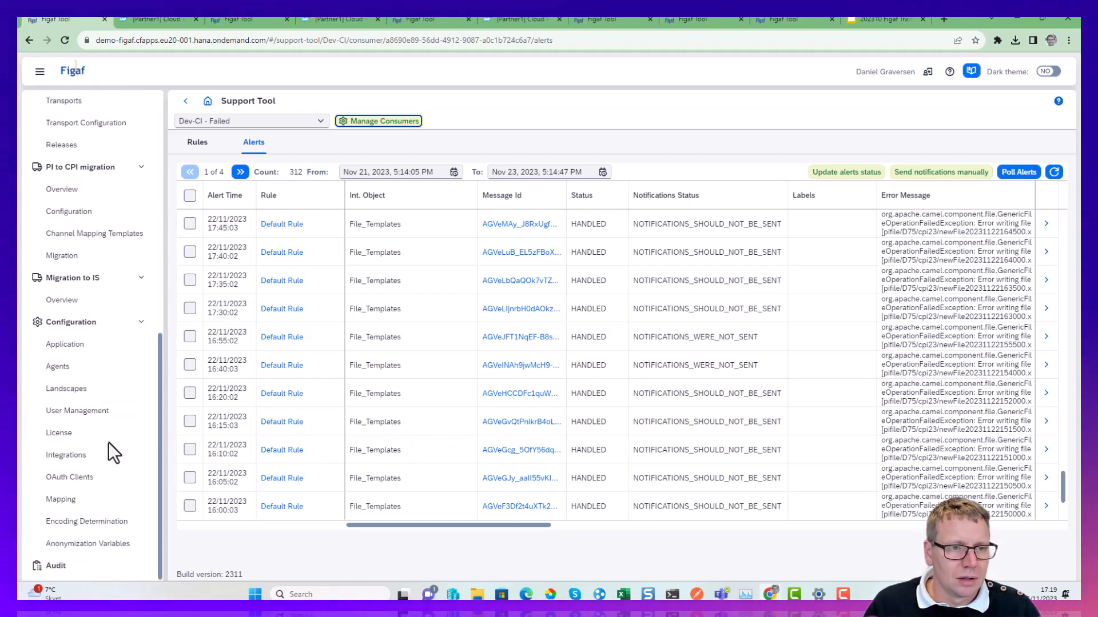
click(85, 345)
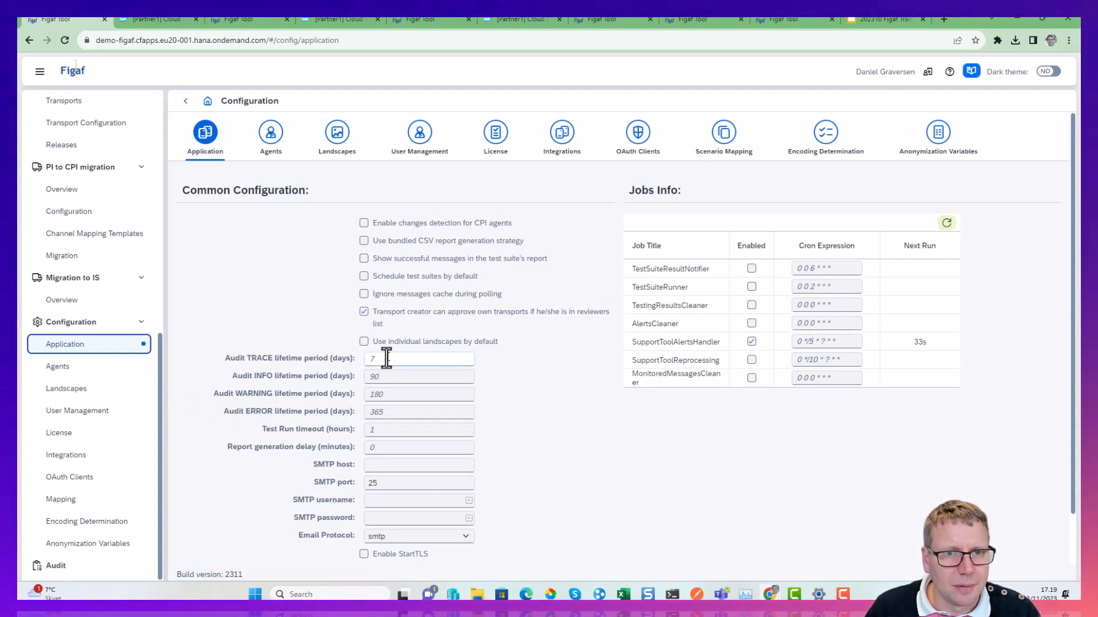
click(364, 223)
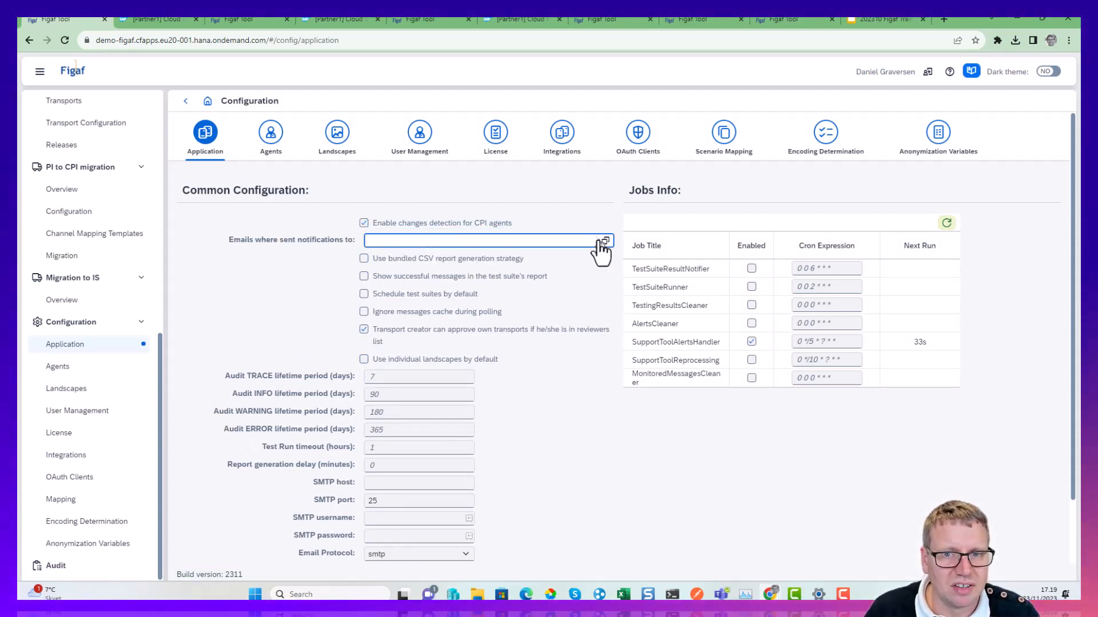
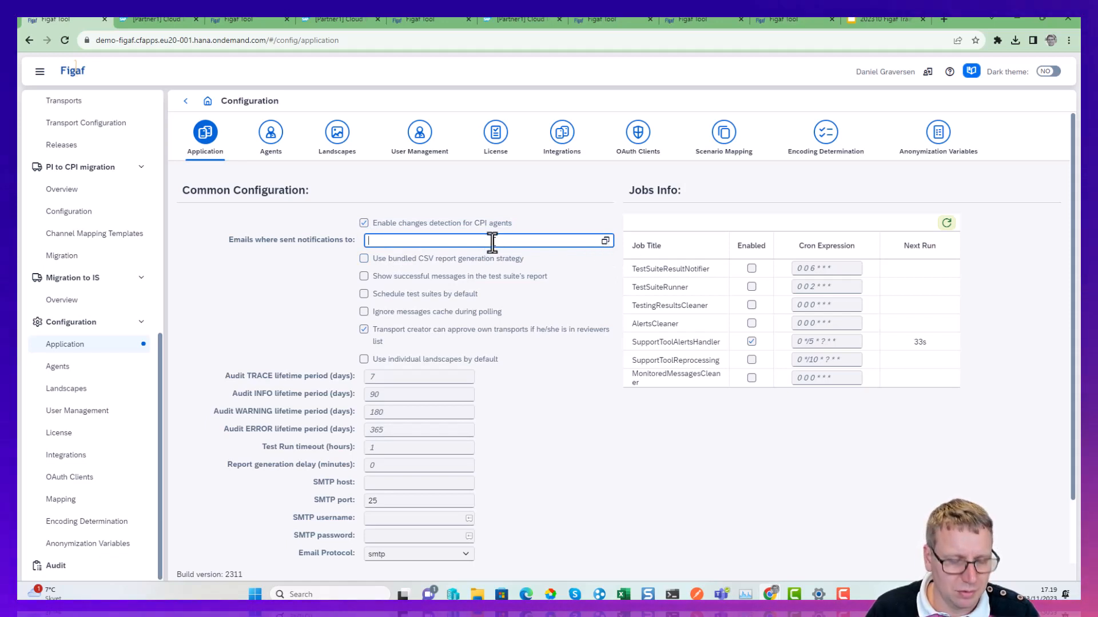
key(Return)
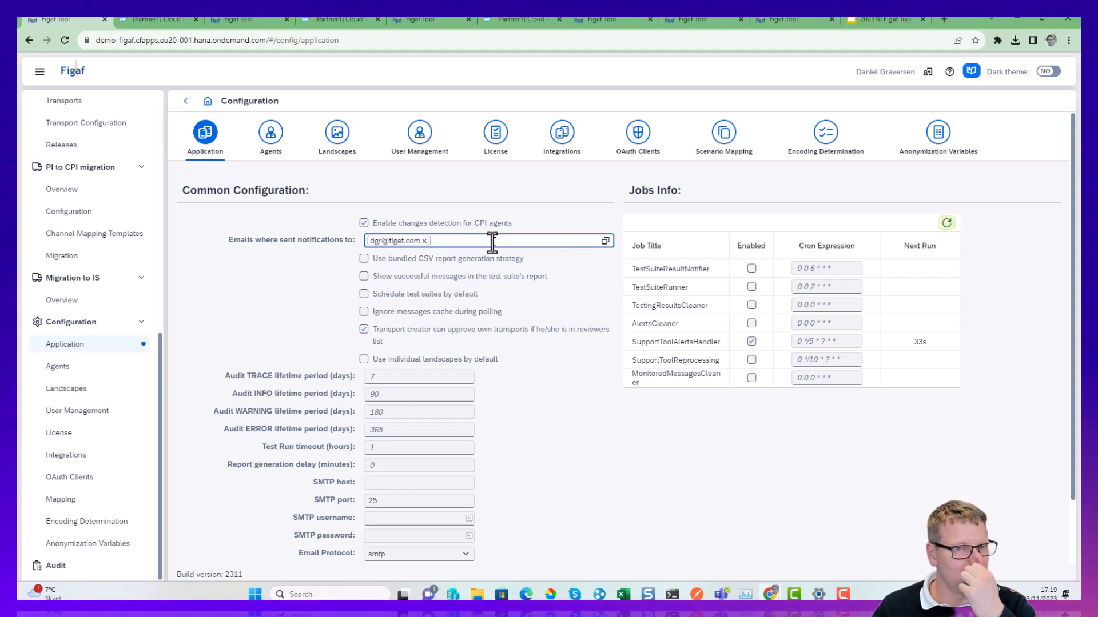
scroll(604, 394, down, 2)
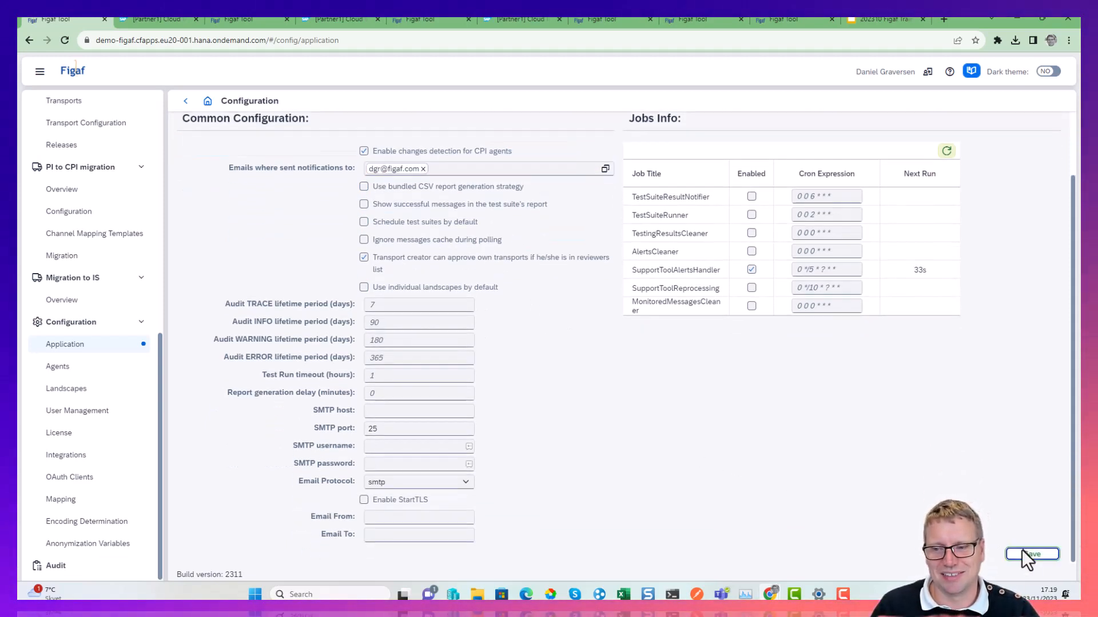
click(1024, 551)
click(608, 343)
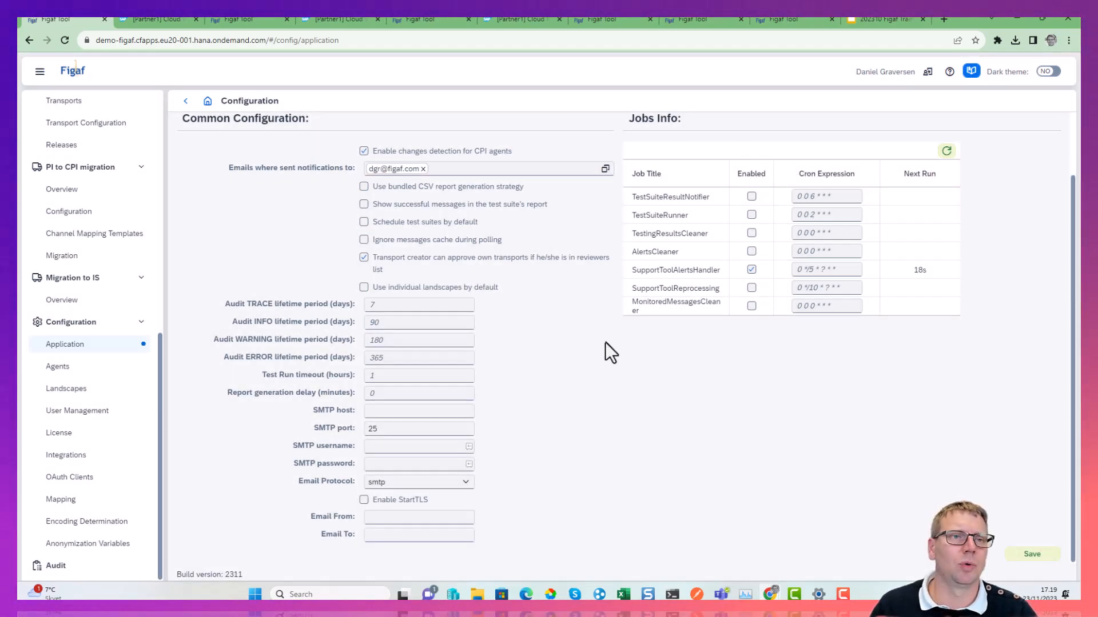
View the version history of the Dev-CI agent from the agents list and close it.
click(76, 371)
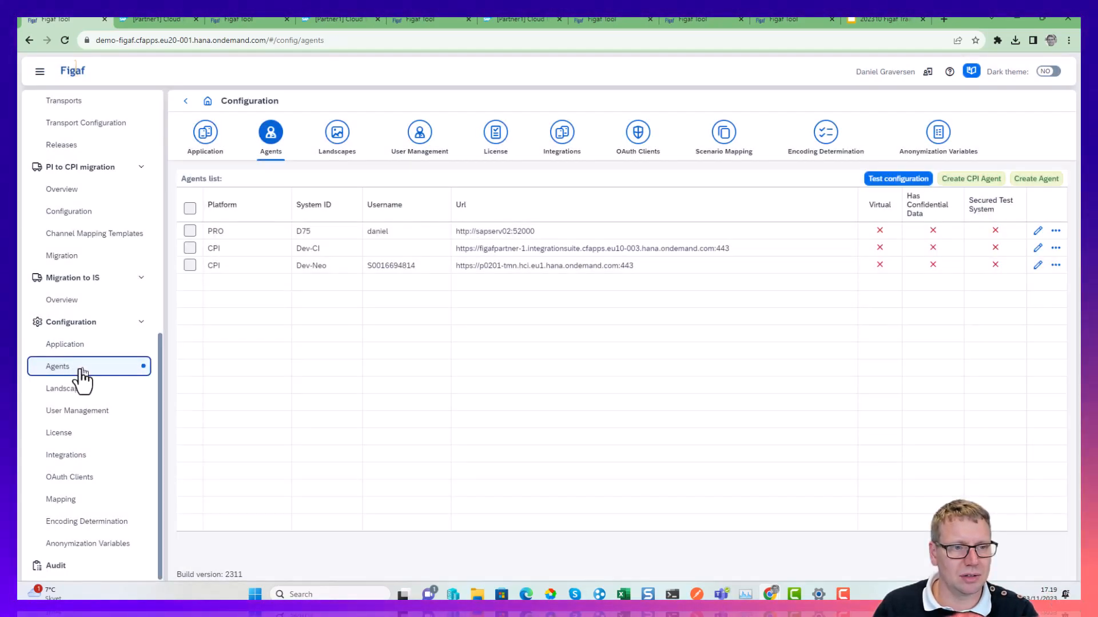
click(1056, 248)
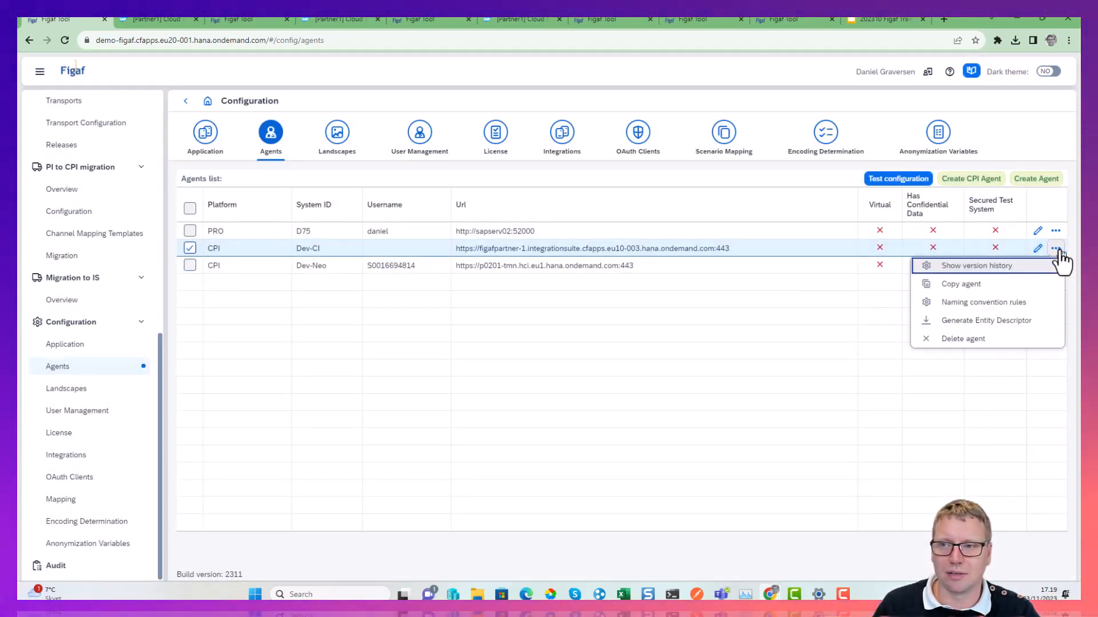
click(1029, 276)
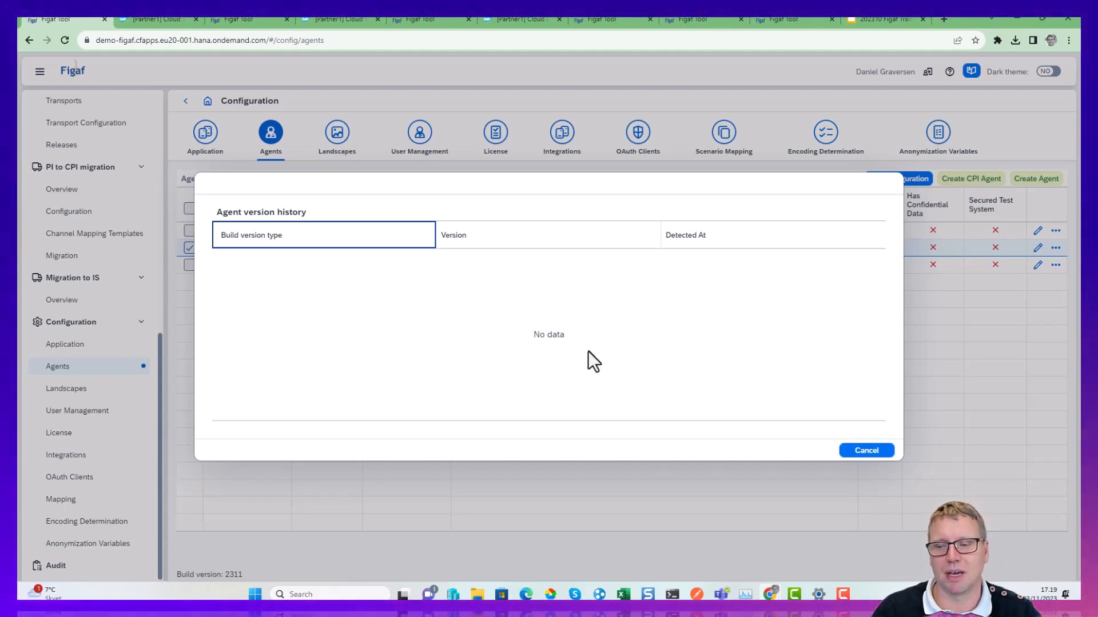
click(873, 454)
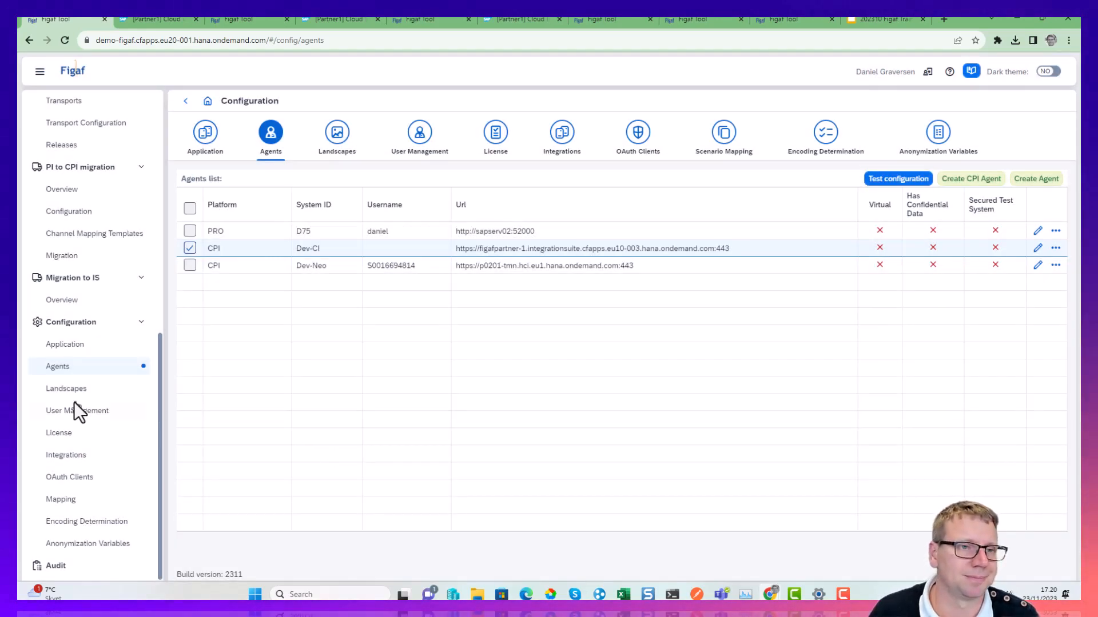
Switch to SAP Integration Suite, open the Run set header step's setHeaders.groovy script in GetCustomersOrder2 and open it in Figaf.
scroll(80, 402, up, 6)
scroll(74, 405, up, 3)
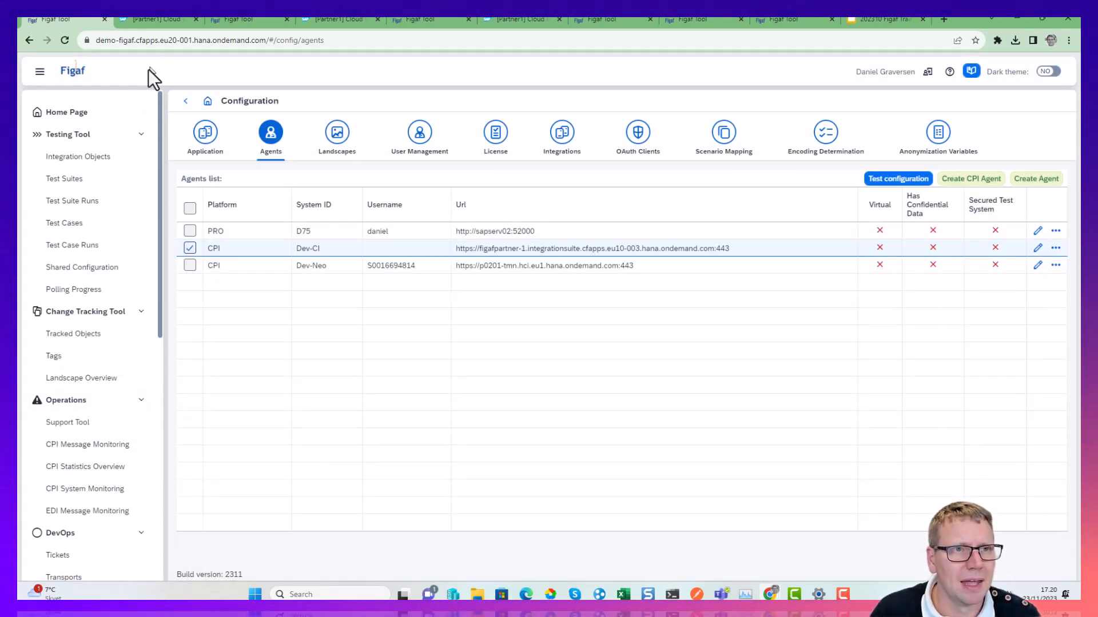
click(160, 23)
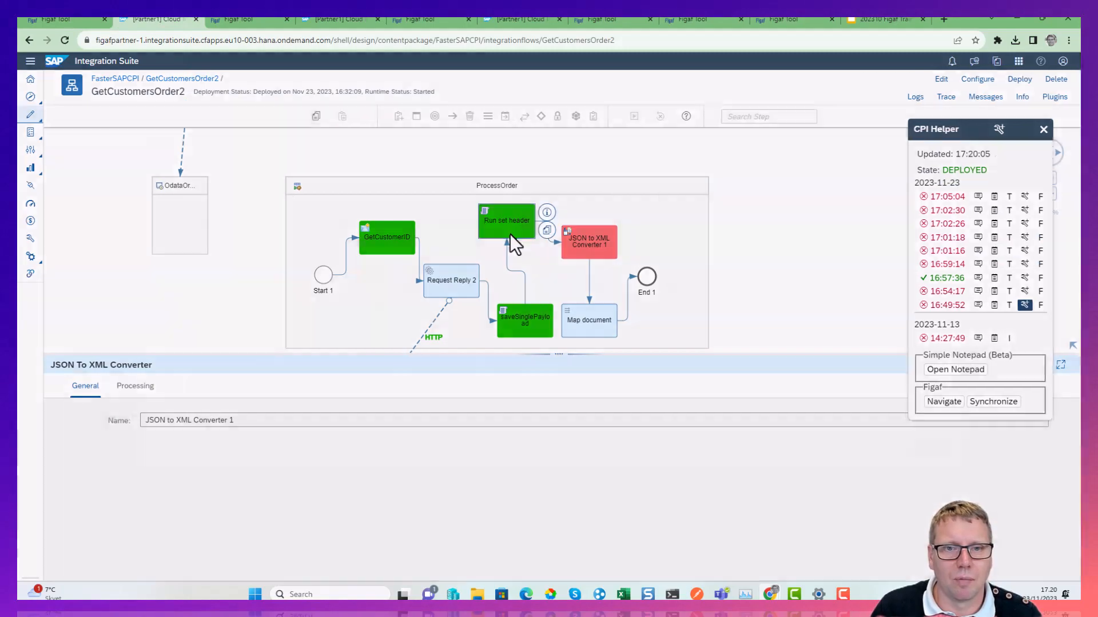
click(546, 231)
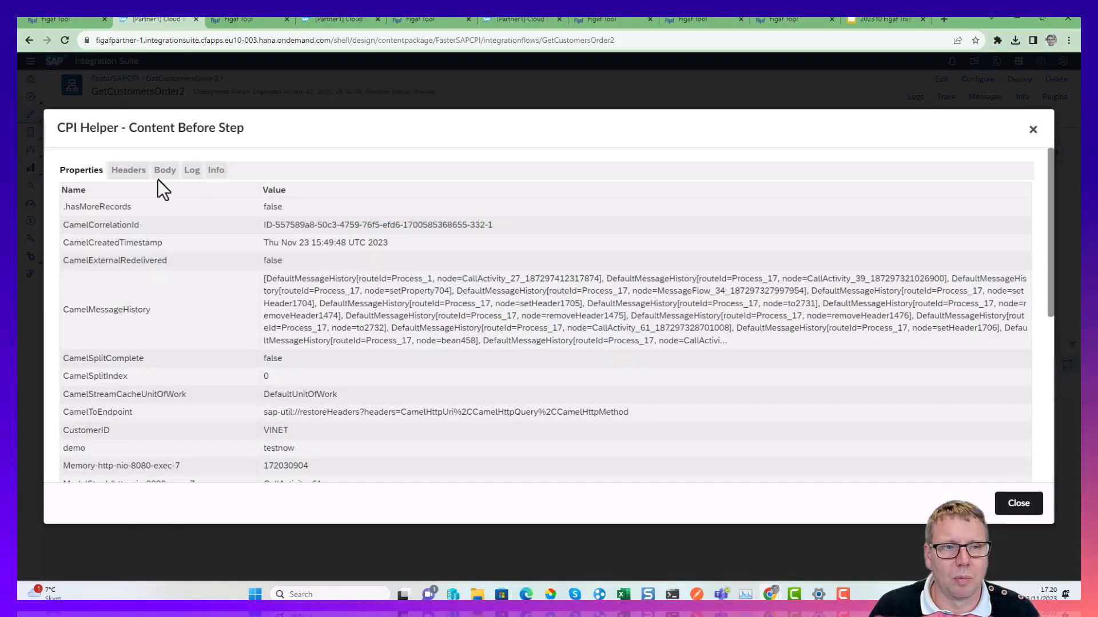
key(Escape)
click(135, 387)
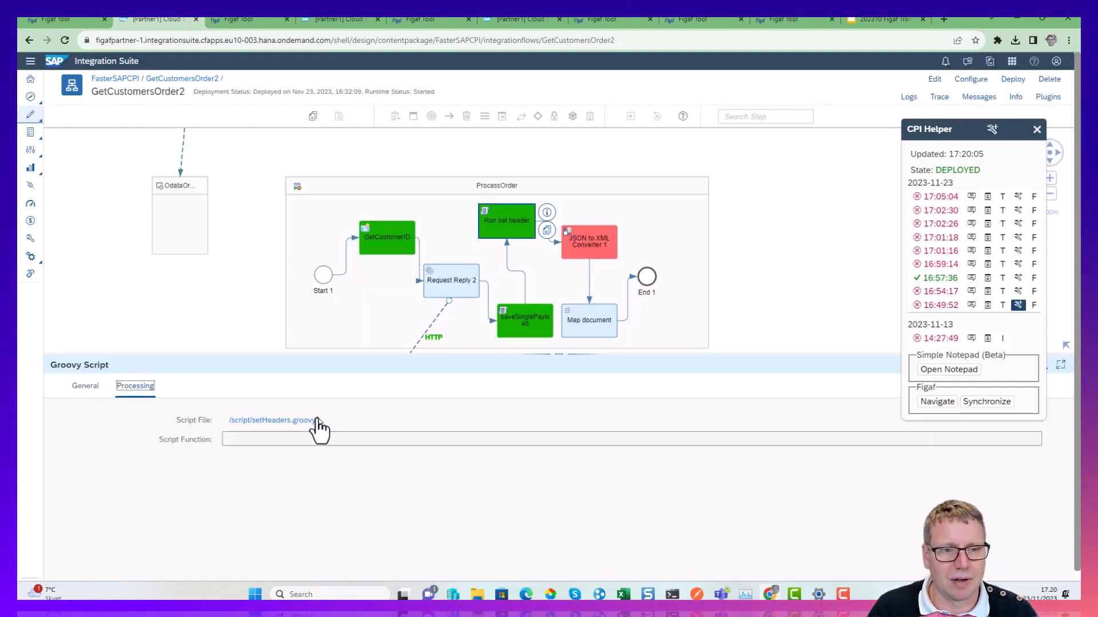
click(286, 416)
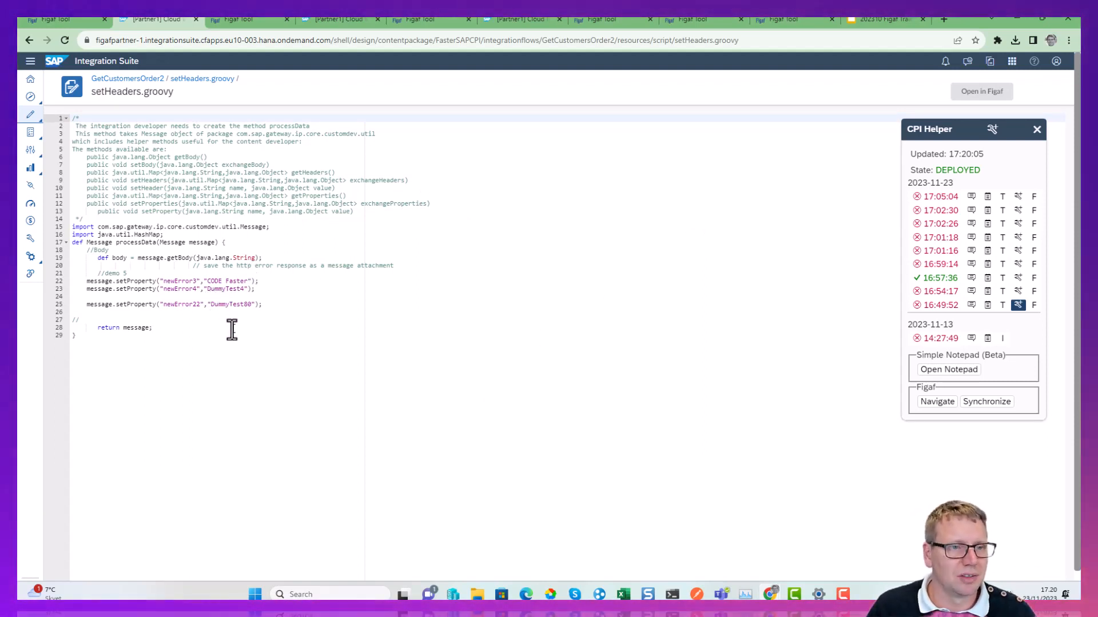
click(988, 92)
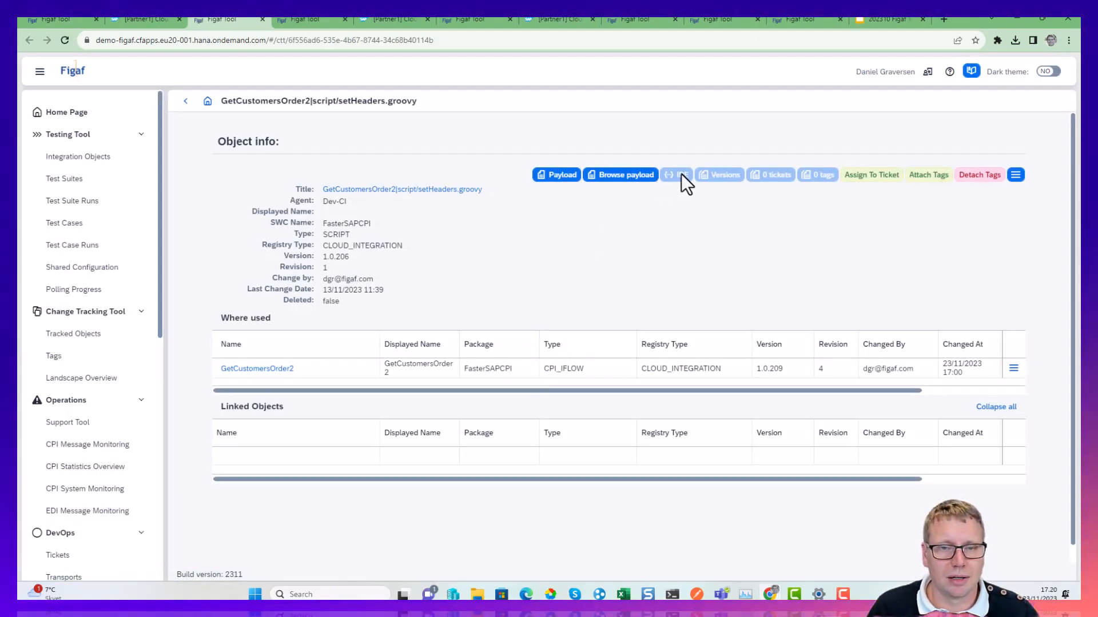
Enable the IDE to run and upload scripts for the Dev-CI agent in Figaf and save the agent.
click(47, 41)
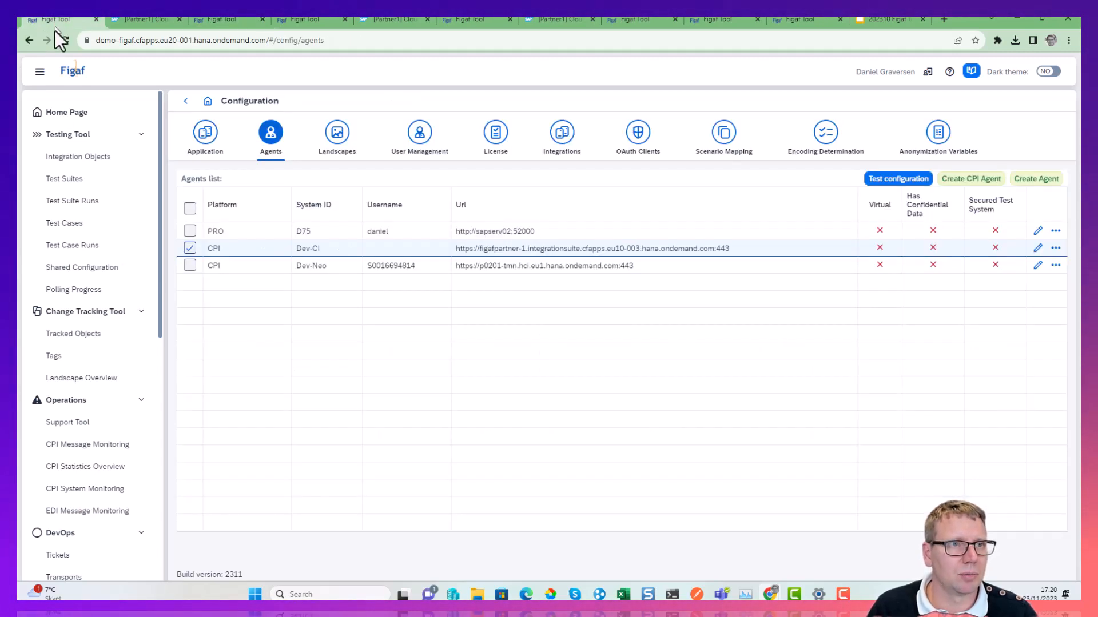
click(1037, 249)
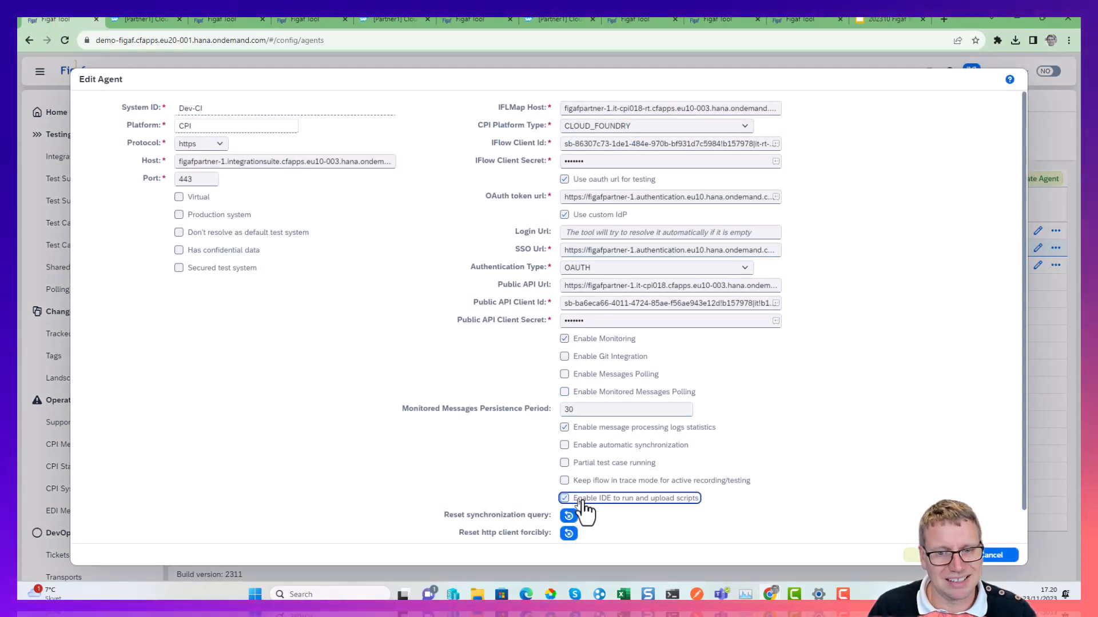
click(921, 557)
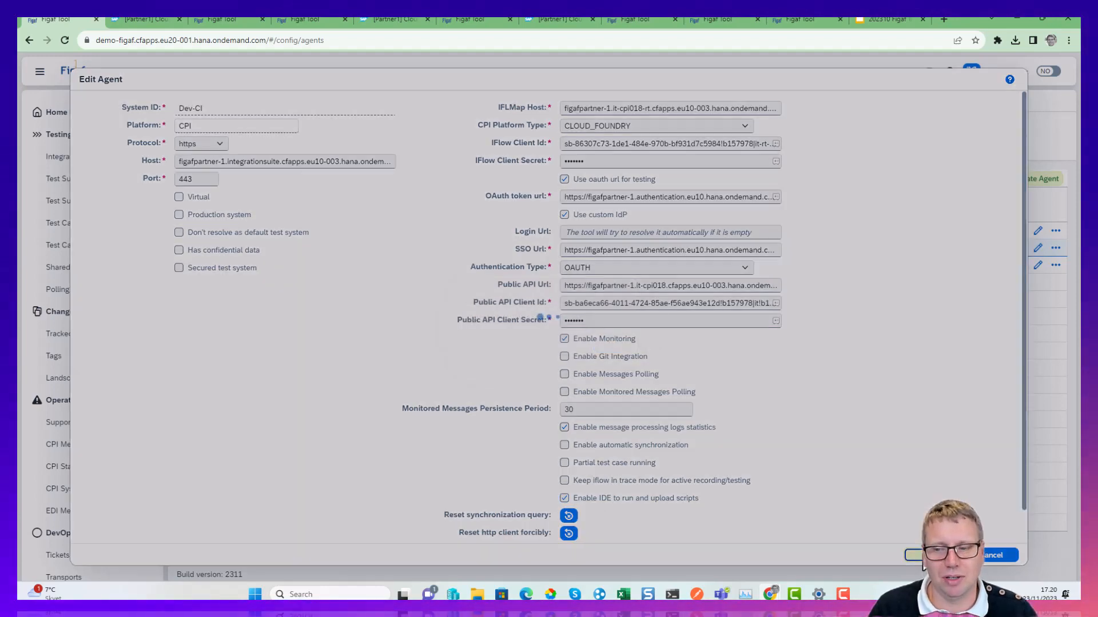
click(599, 352)
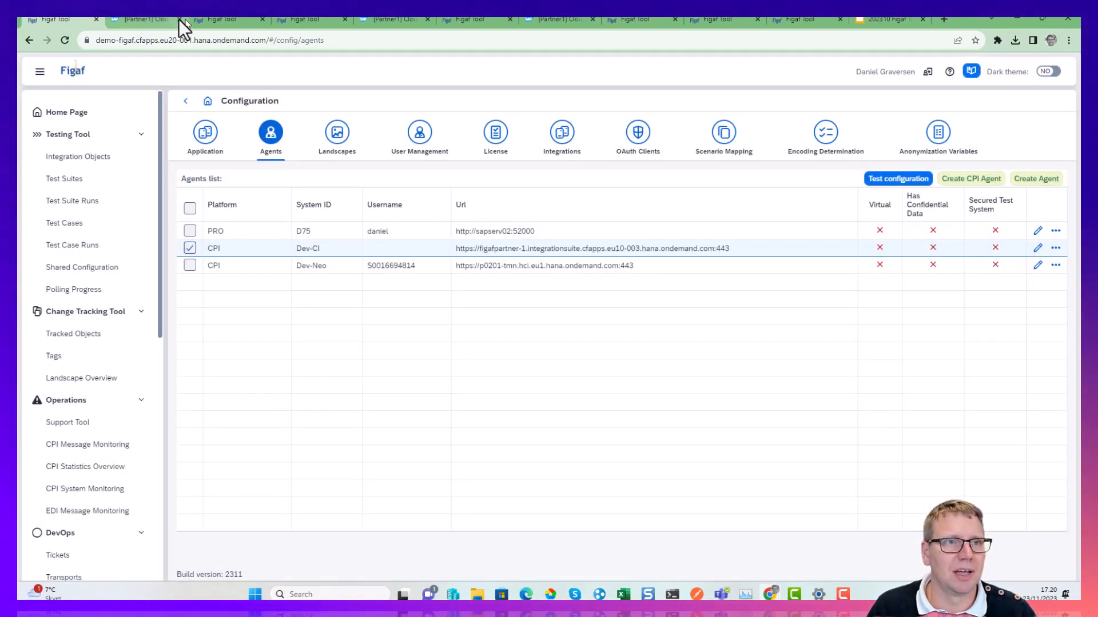
Reload the setHeaders.groovy object page in Figaf and open the script in the IDE.
click(126, 19)
click(210, 18)
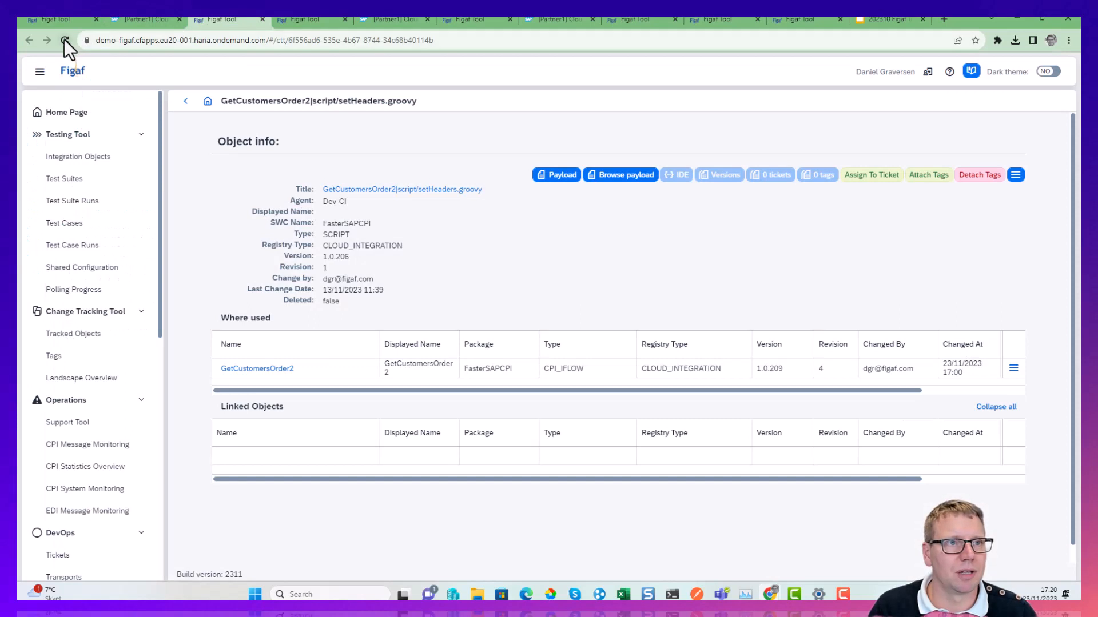
click(65, 40)
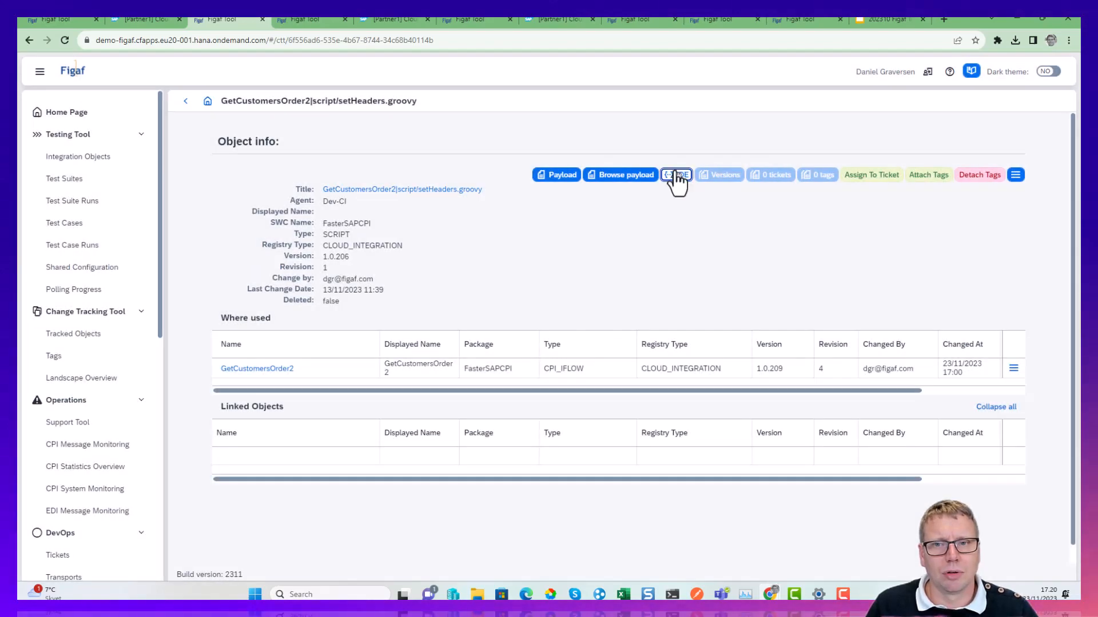
click(676, 175)
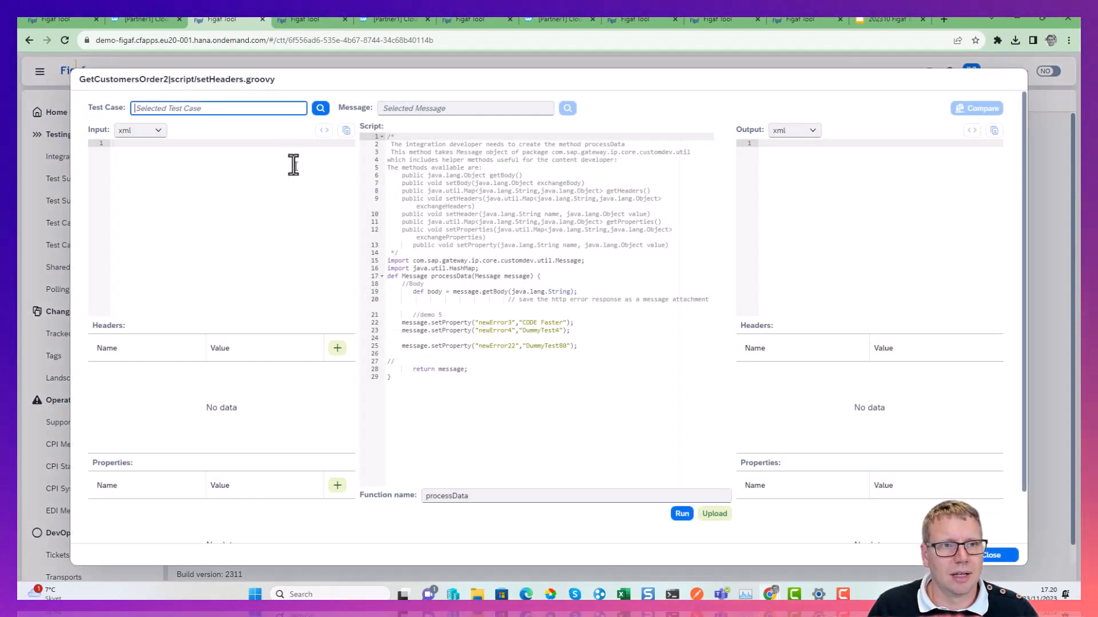
Load the test case titled default created at 16:53 and its Run set header message as the script's input.
click(320, 109)
click(101, 192)
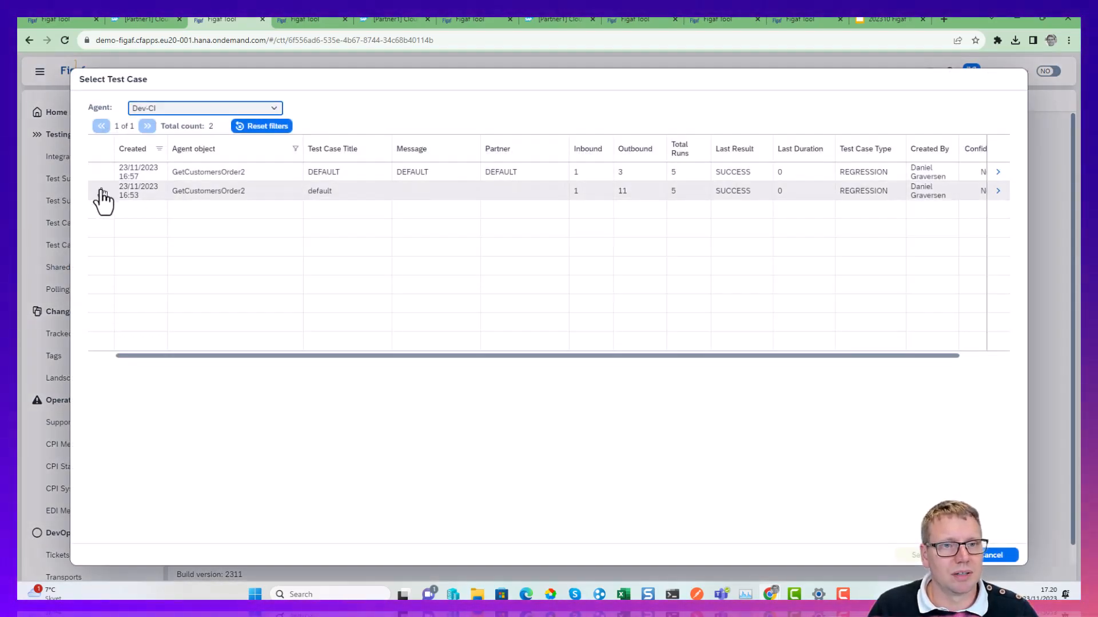
click(921, 555)
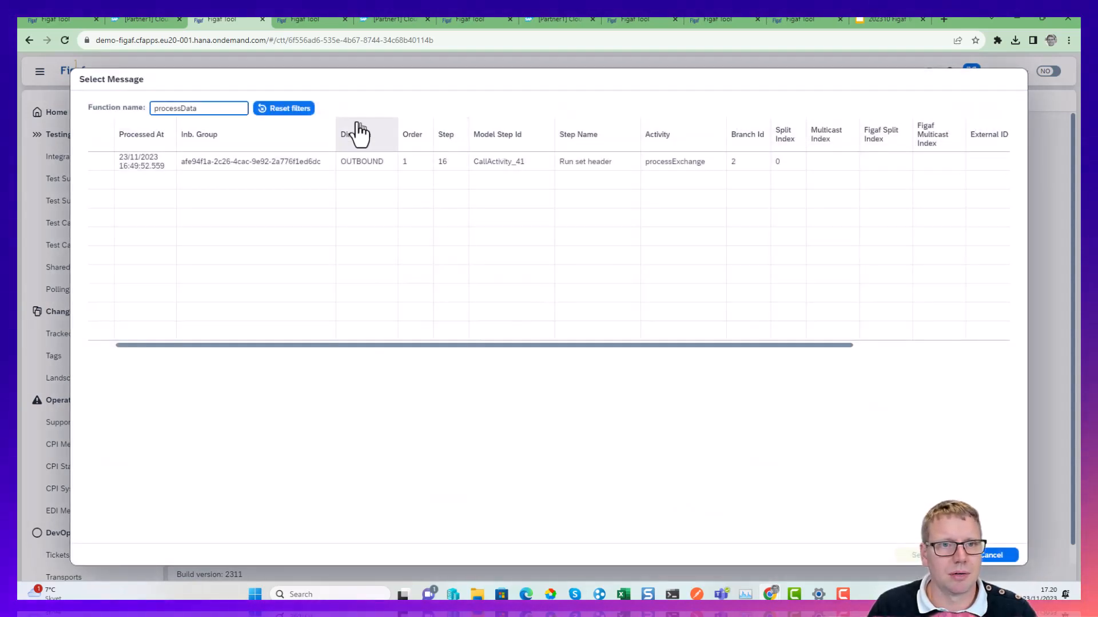
click(100, 163)
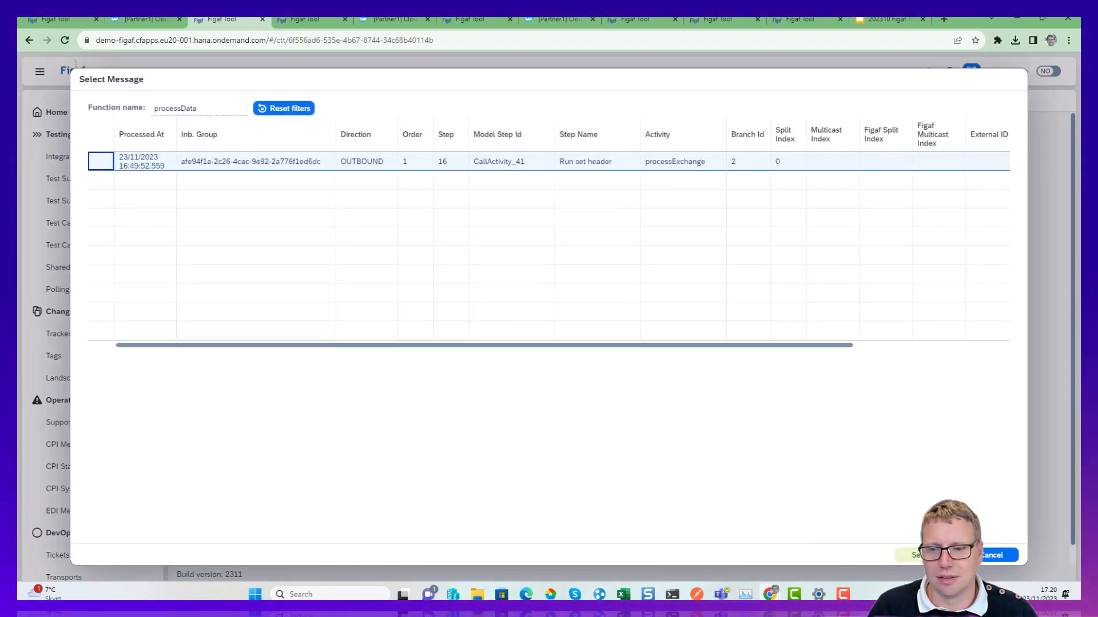
click(921, 555)
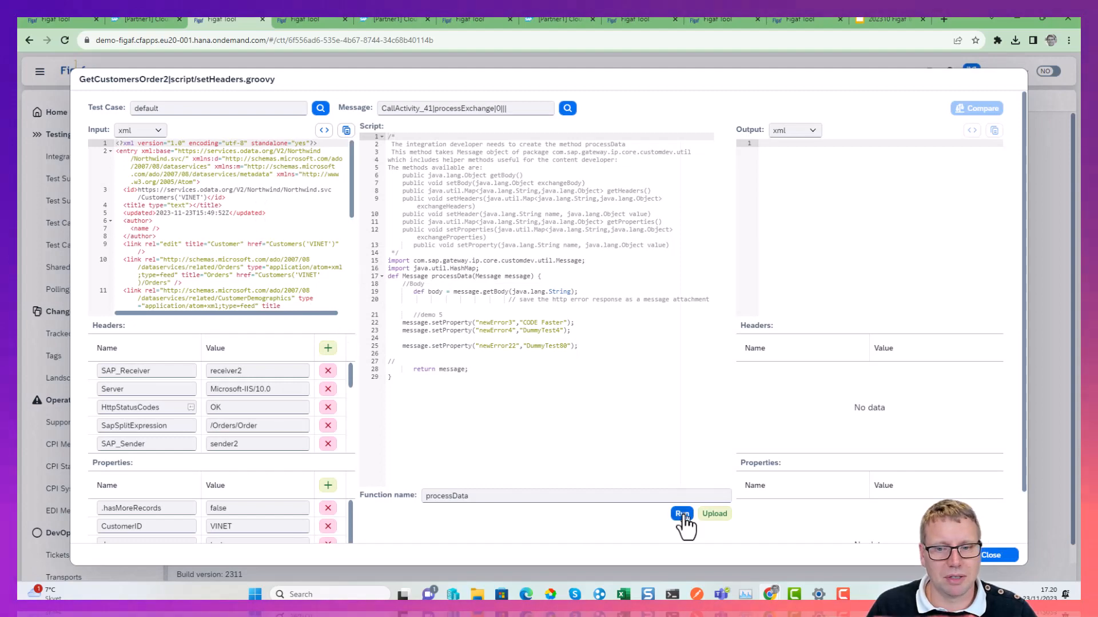
Run the processData function on the loaded message and review the output and input payloads.
click(682, 514)
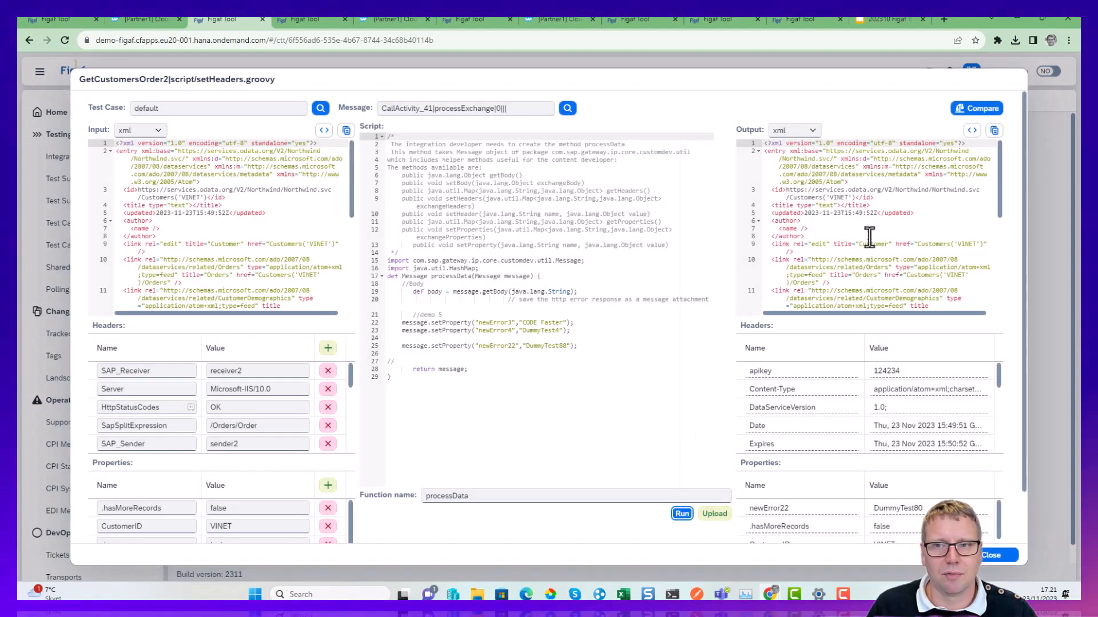
scroll(869, 237, down, 5)
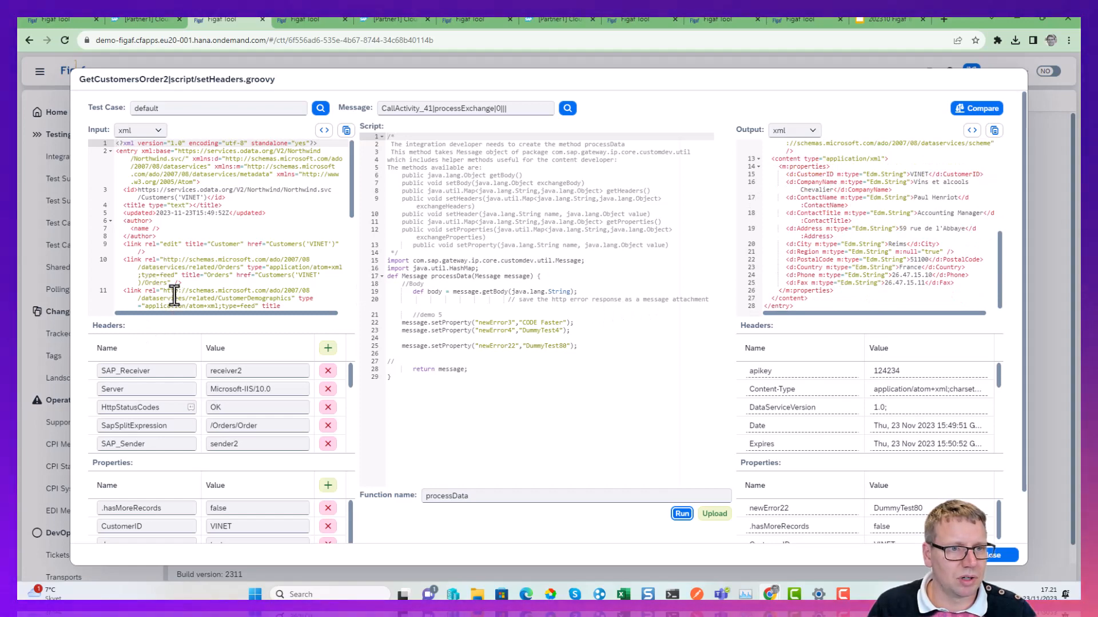
scroll(174, 296, down, 5)
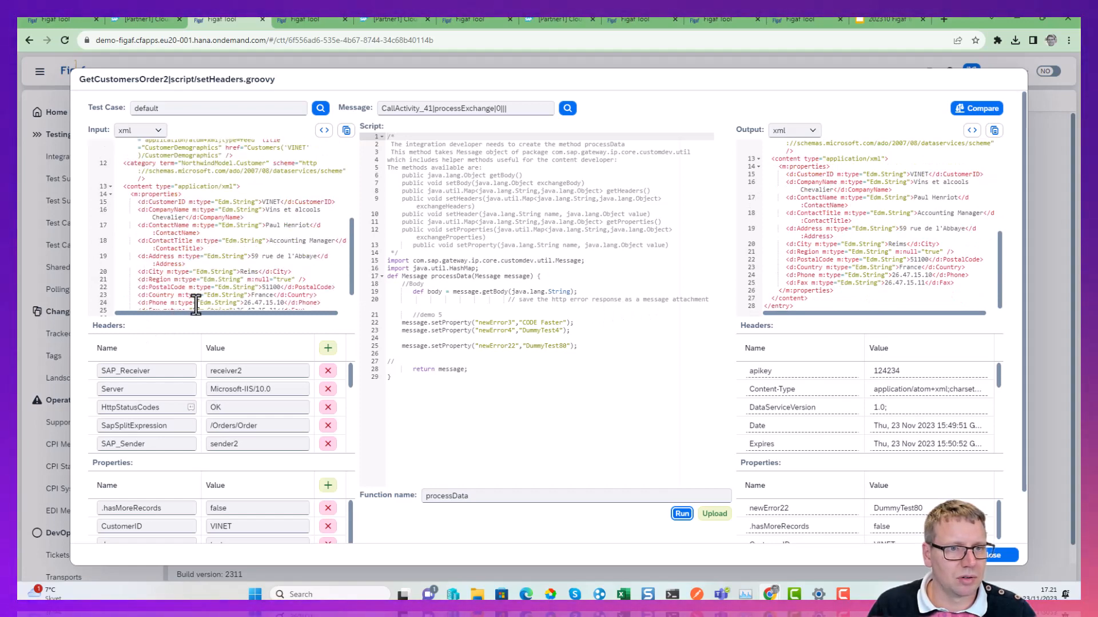
Replace the first name in the input payload's ContactName element and rerun the script.
click(270, 225)
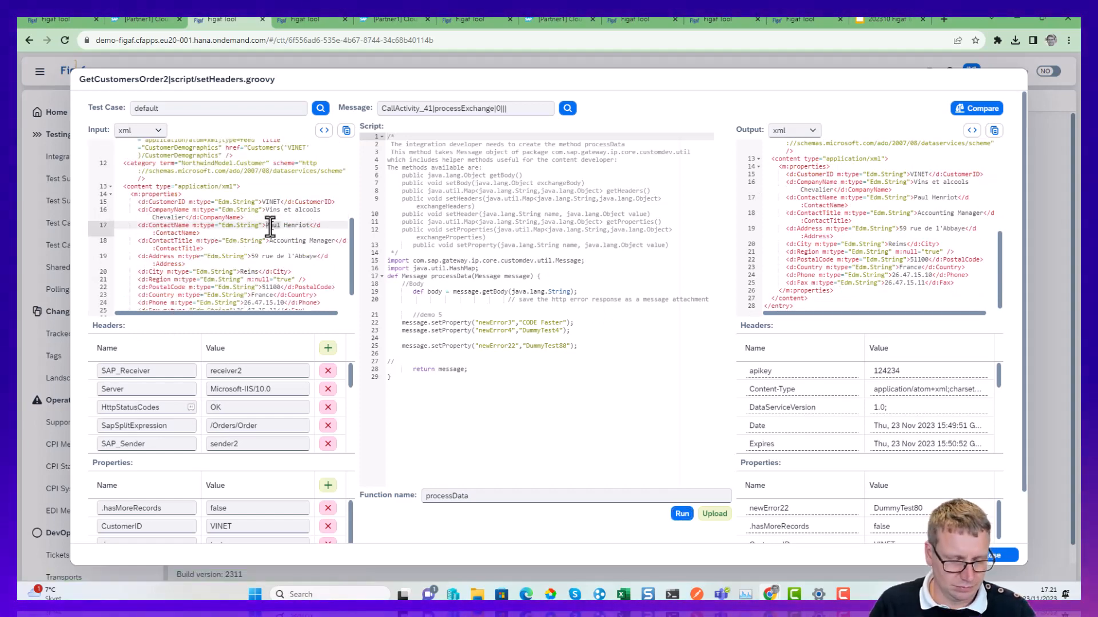
double_click(269, 224)
text(Daniel)
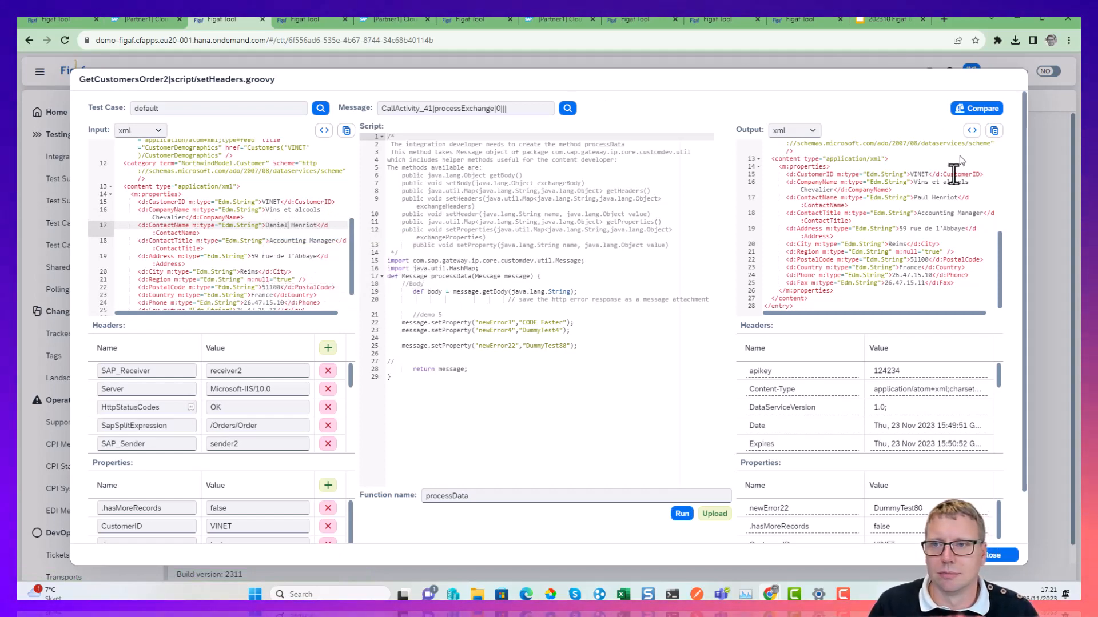
click(682, 514)
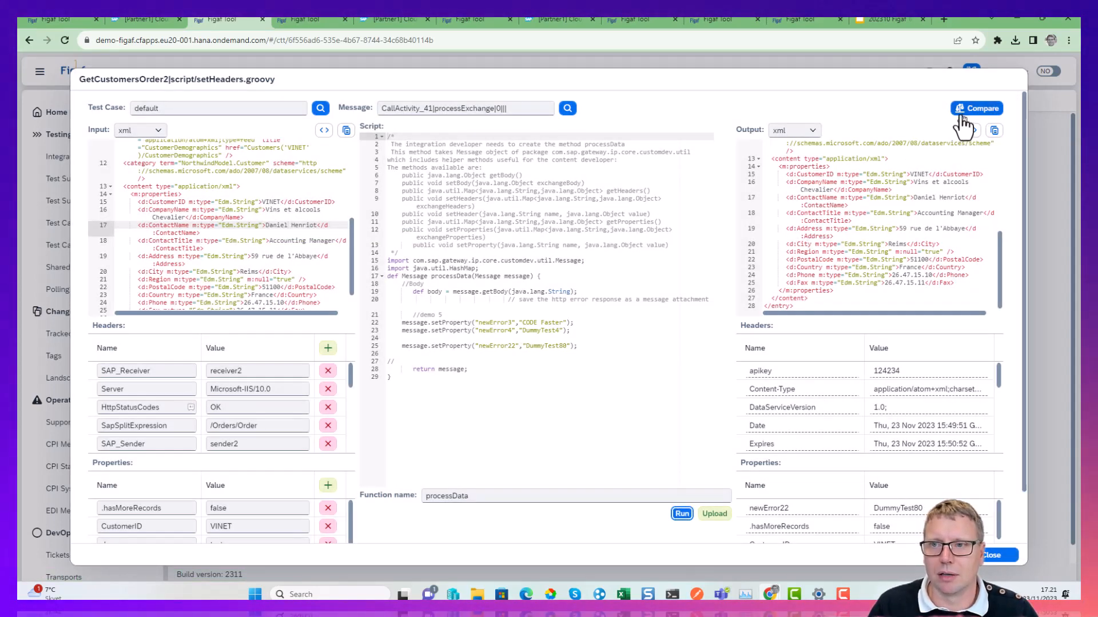
Compare the expected and actual results, examine the changed ContactName line and close the differences.
click(964, 122)
scroll(502, 321, down, 2)
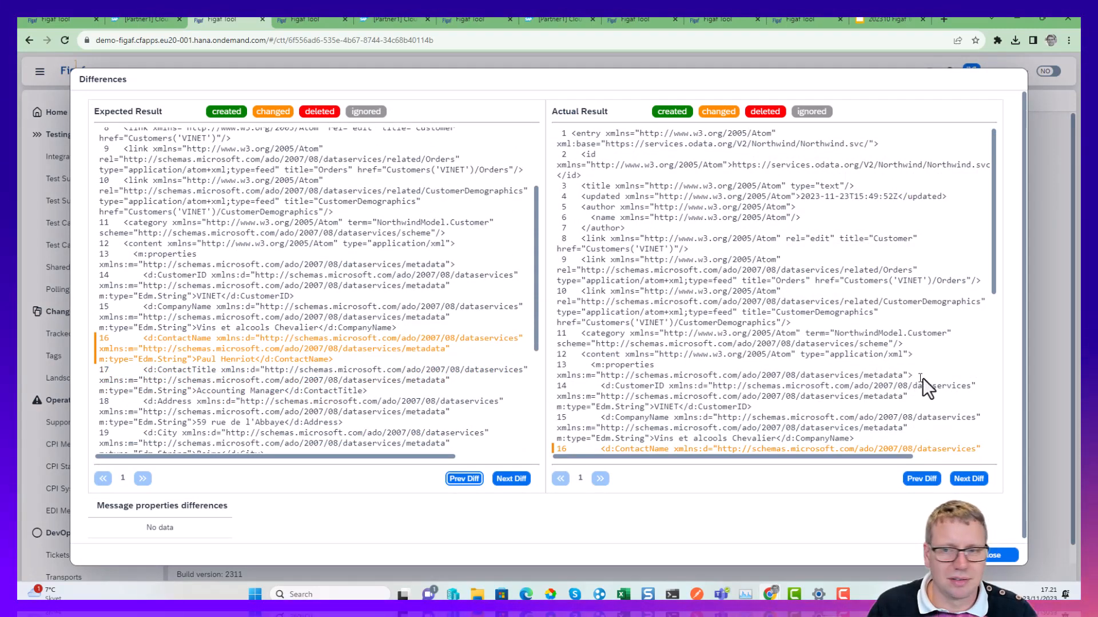
scroll(916, 398, down, 1)
scroll(916, 398, down, 1)
drag(633, 370, 741, 359)
click(997, 555)
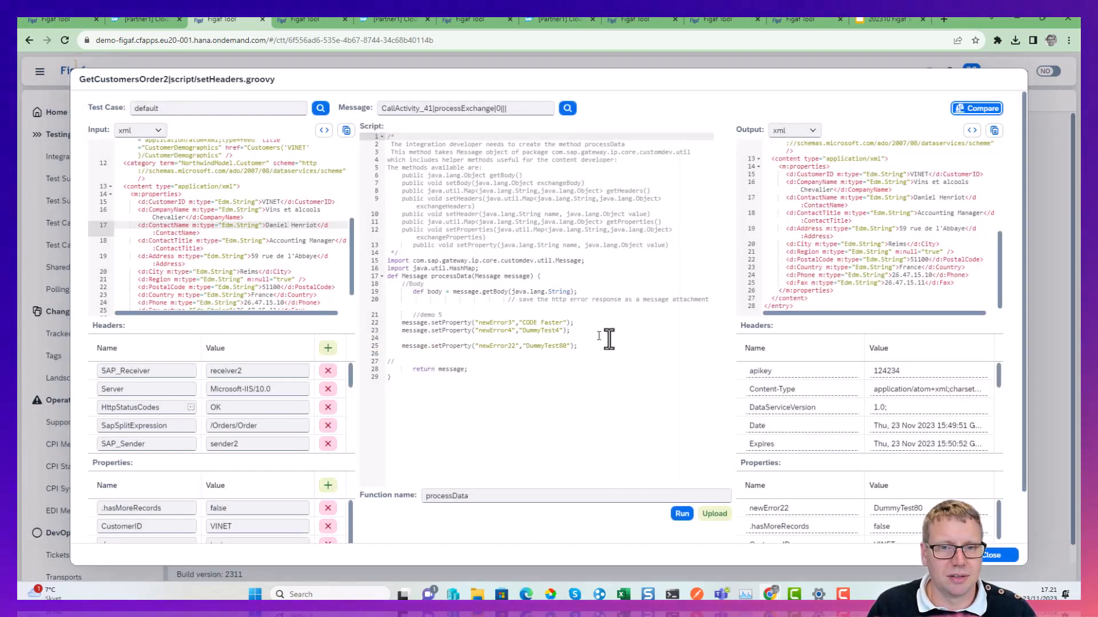
Set the script's newError4 property value to DummyTest5344, run the script and check the output properties.
click(558, 330)
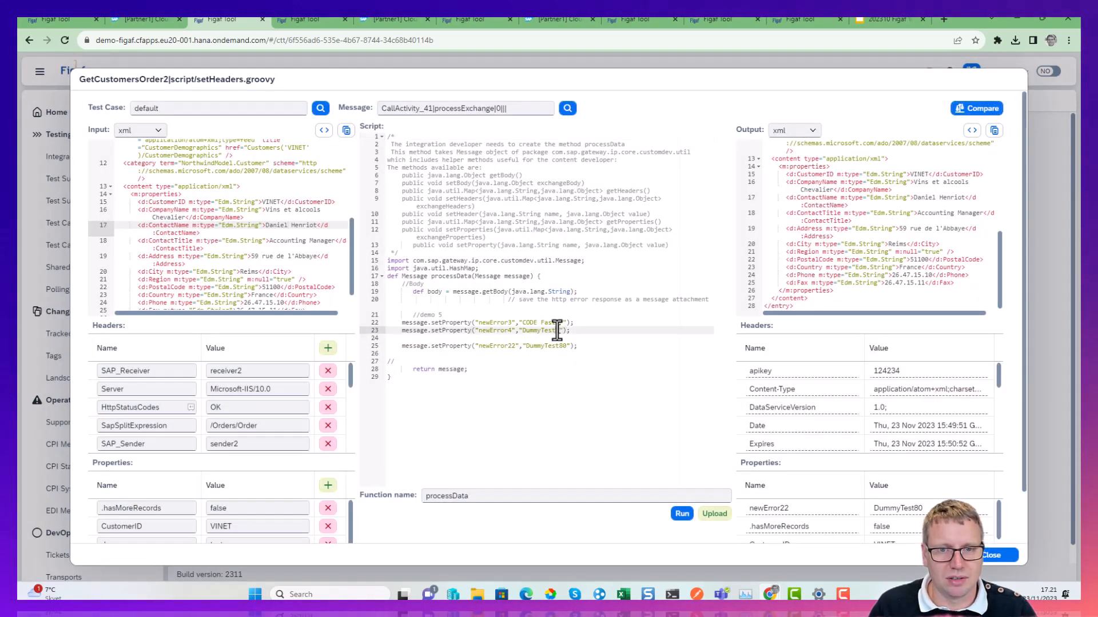
click(682, 514)
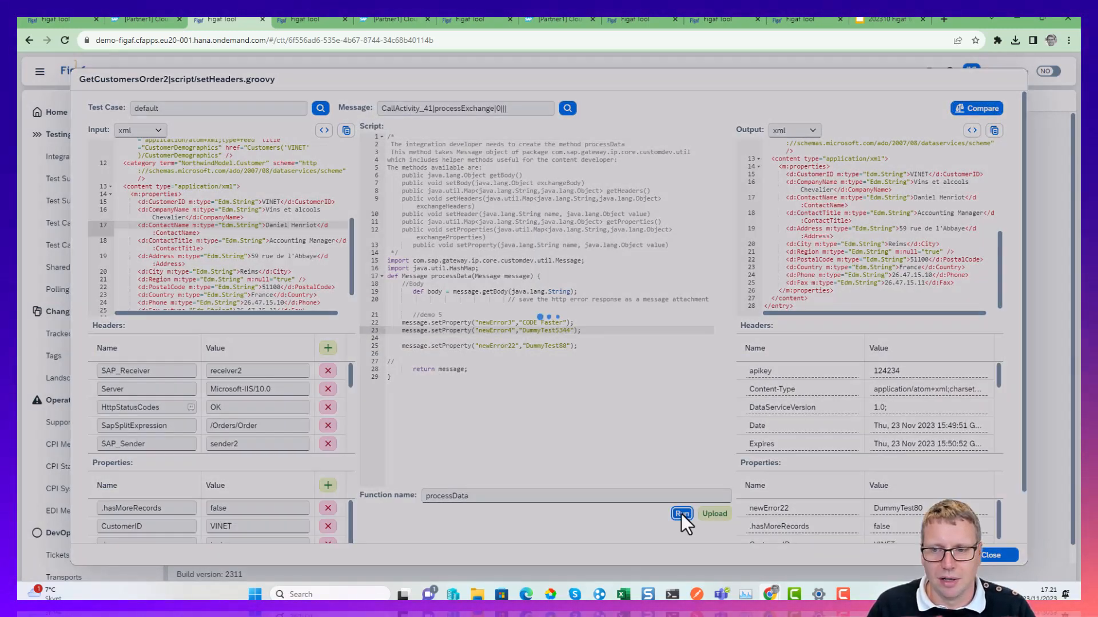
scroll(922, 433, down, 5)
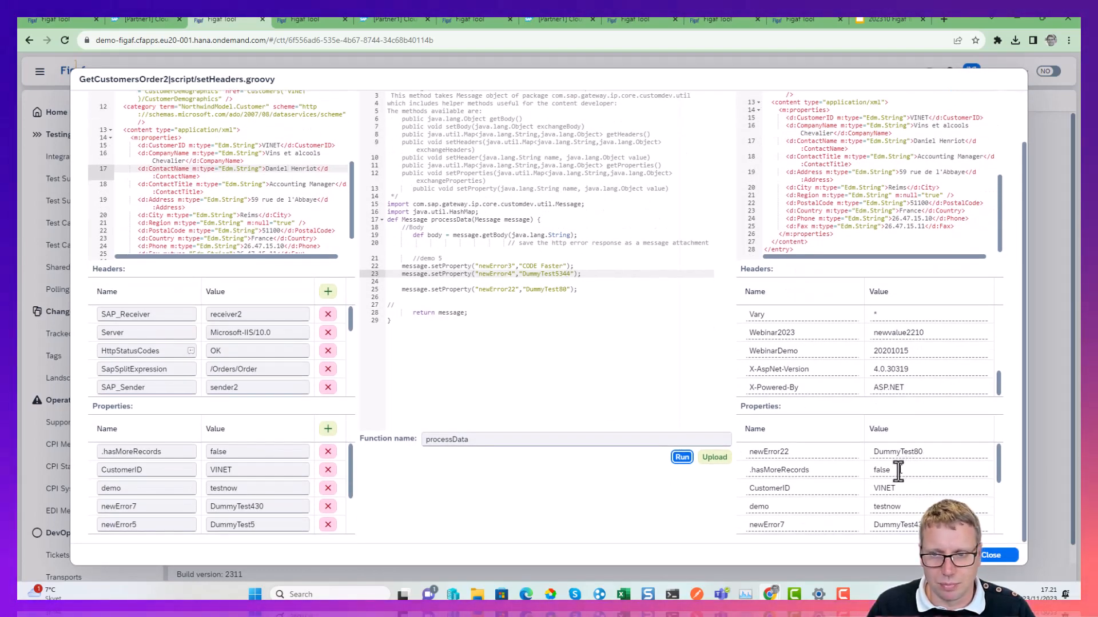
scroll(903, 486, down, 3)
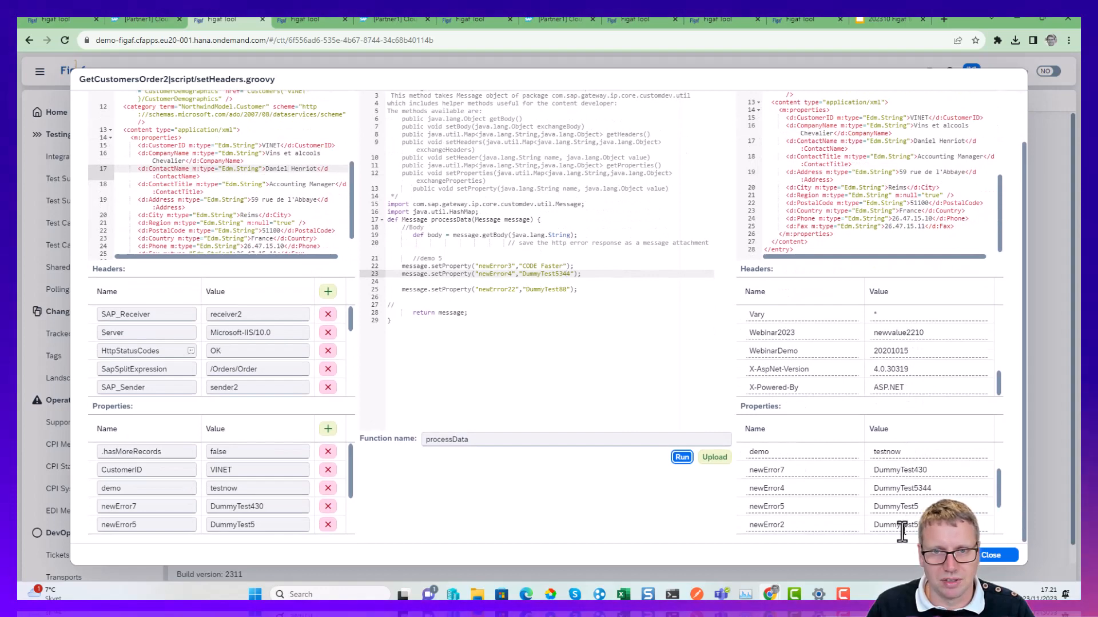
scroll(480, 403, up, 2)
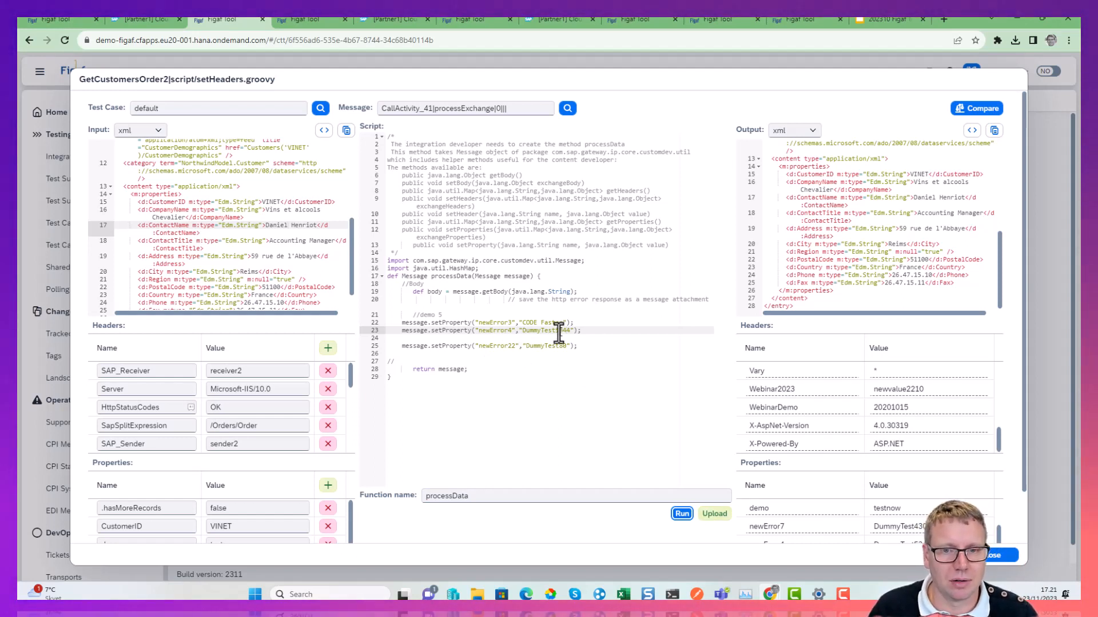
Set the script's newError4 property value to New Values and upload the script to the agent.
text(New Value)
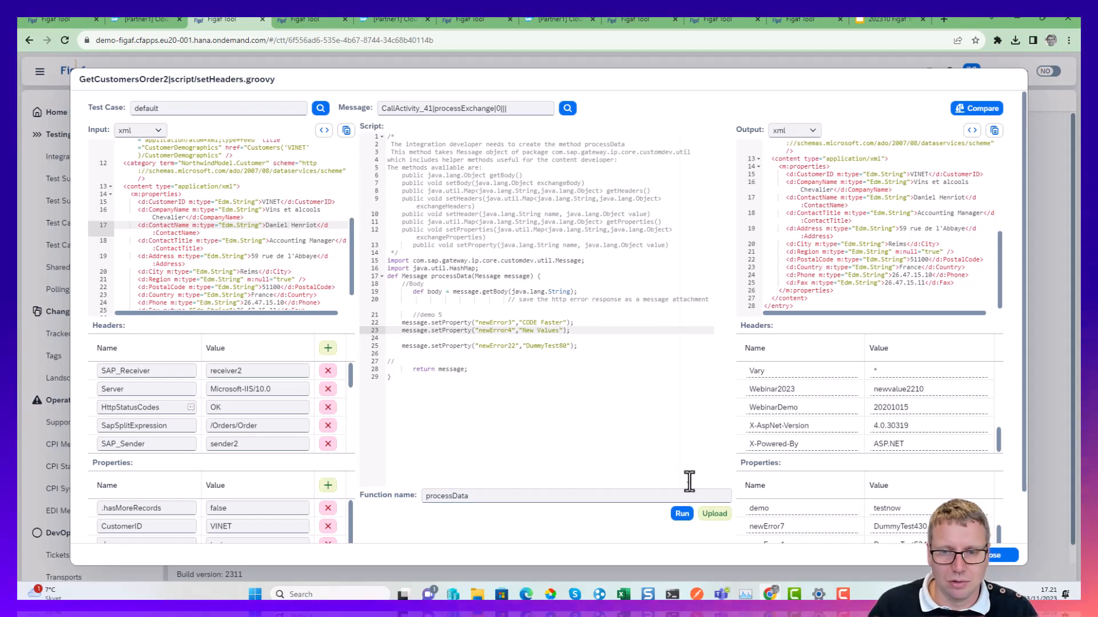
click(714, 515)
click(652, 344)
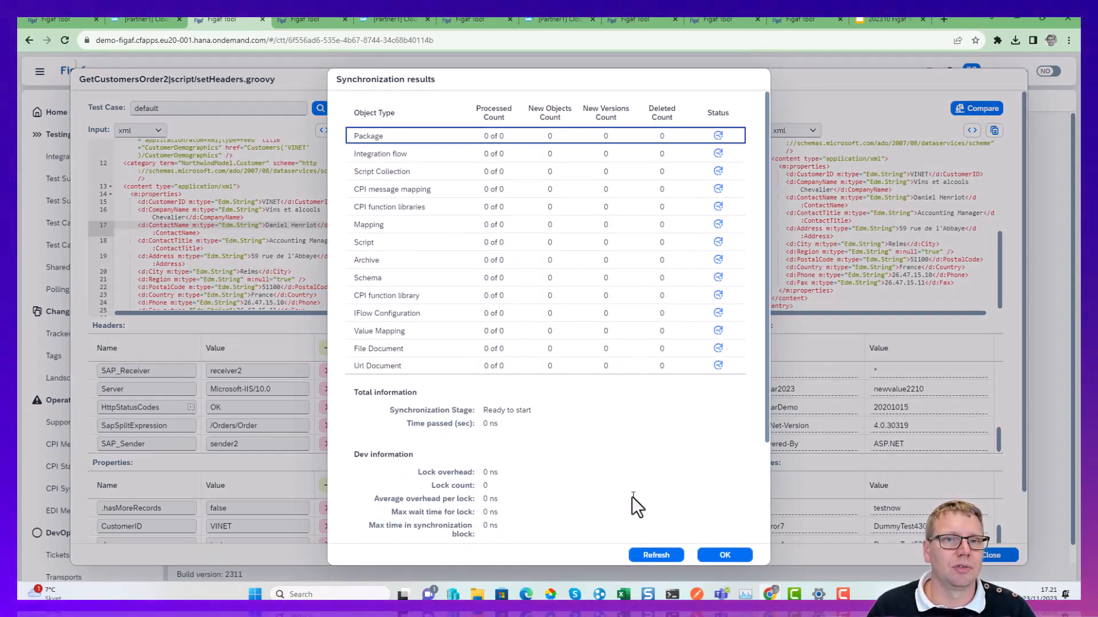
Refresh the synchronization results for the uploaded script and close them.
click(652, 559)
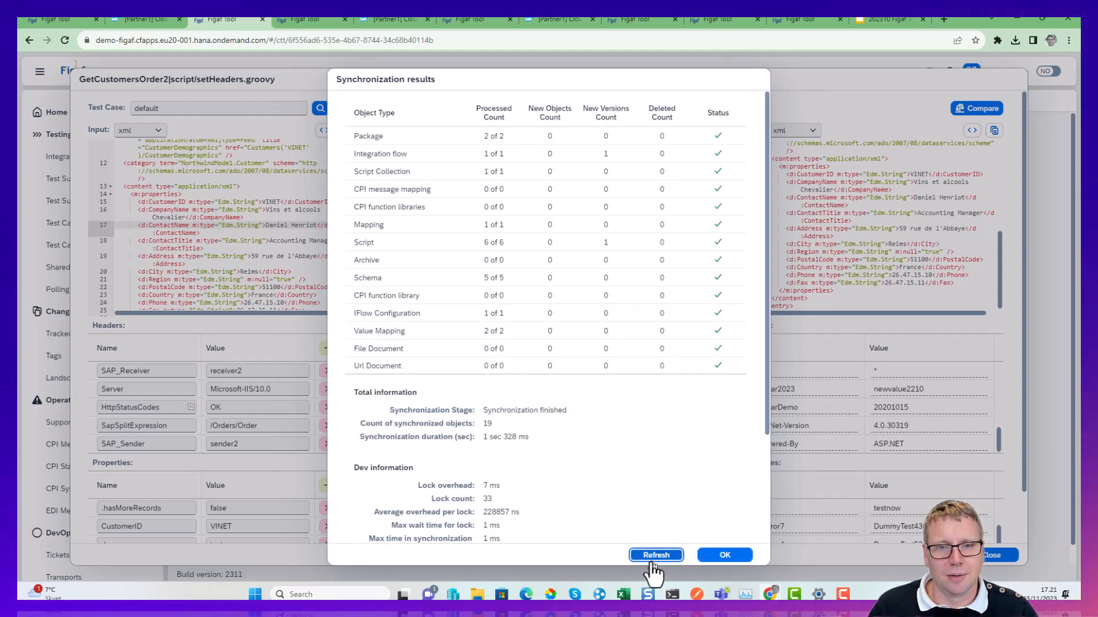
click(652, 559)
click(652, 559)
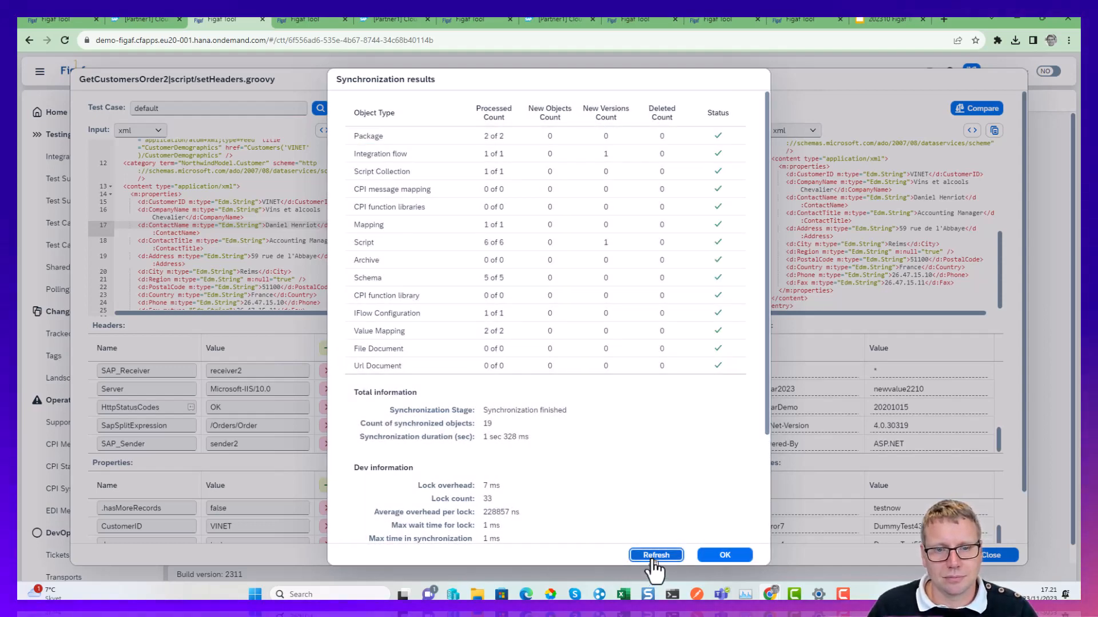
click(652, 559)
click(722, 555)
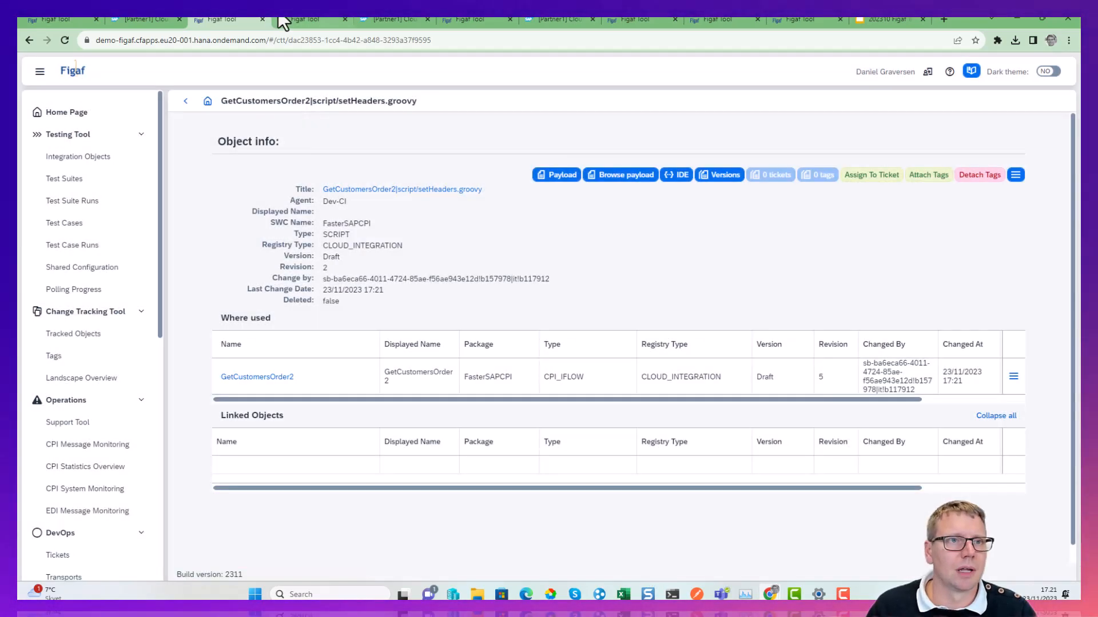
Reload setHeaders.groovy in SAP Integration Suite and check the uploaded newError4 property line.
click(163, 18)
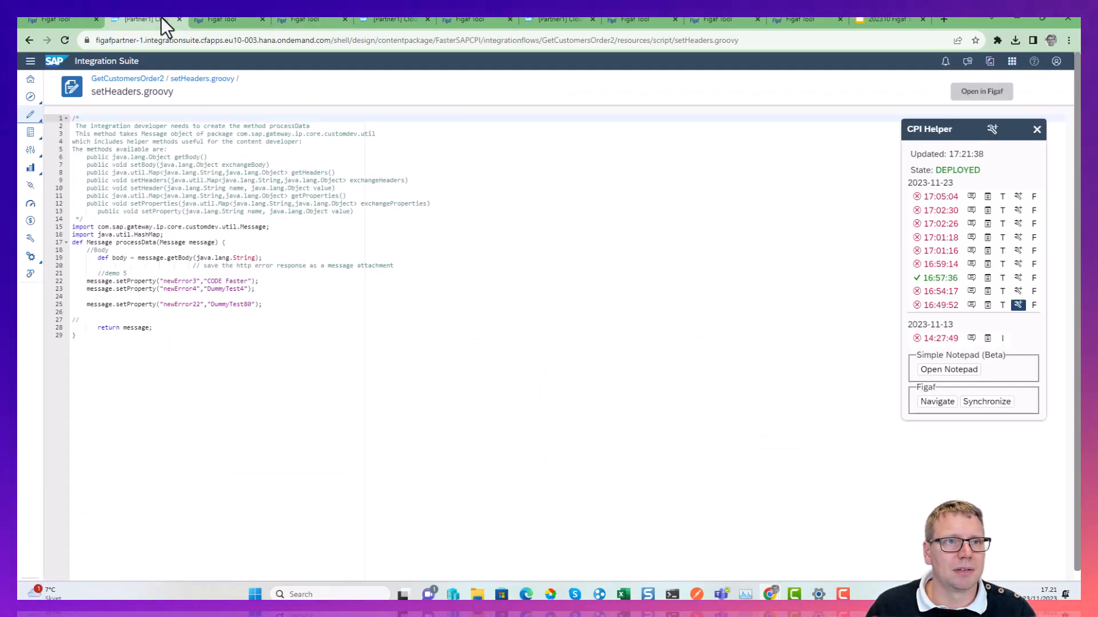
click(65, 40)
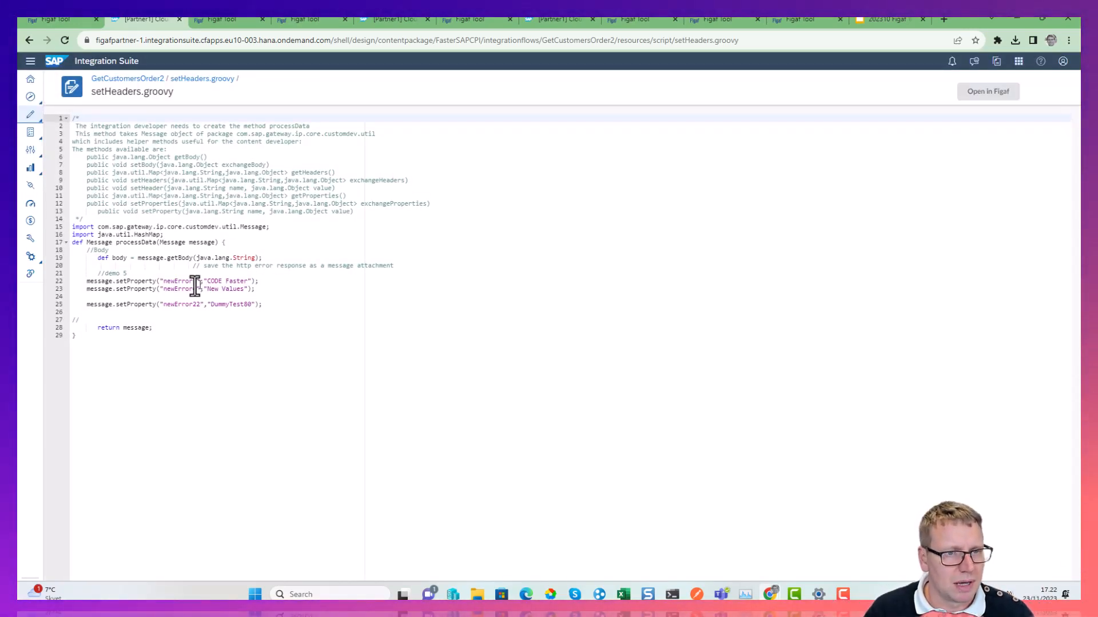
drag(194, 283, 267, 291)
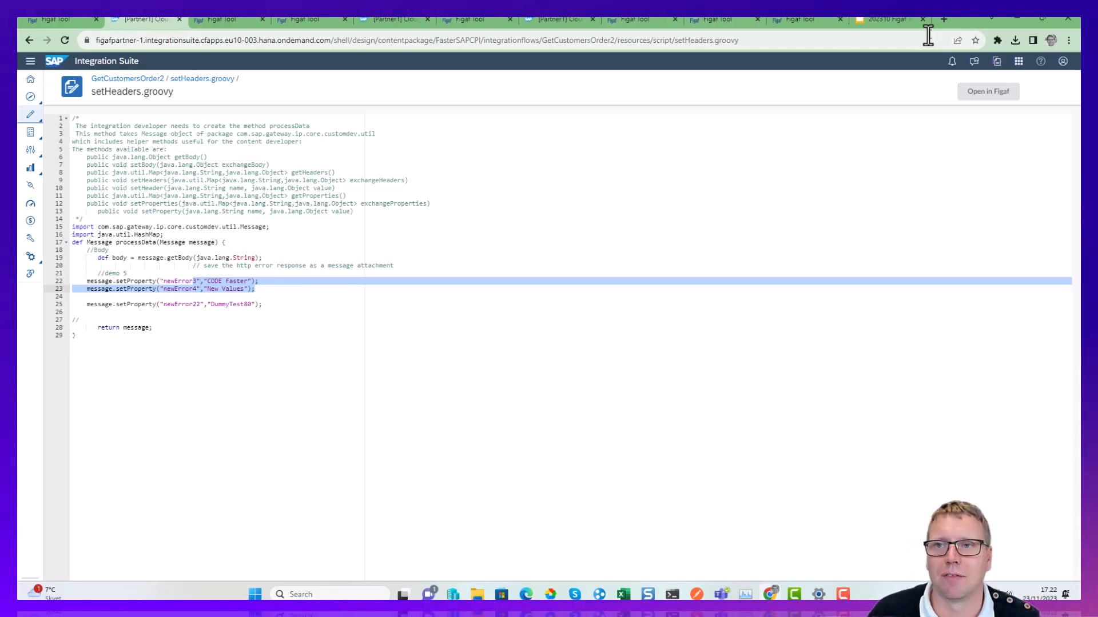
Switch to the 202310 Figaf Training presentation in Google Slides and browse the Integration Suite migration slides up to Rename objects.
click(893, 19)
scroll(477, 360, down, 1)
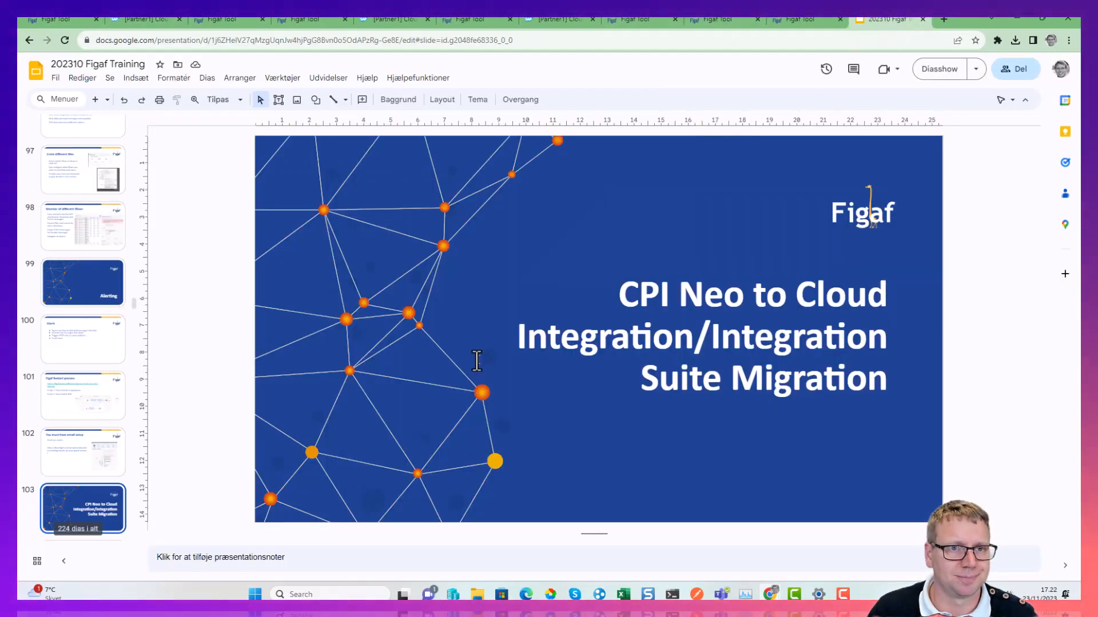
scroll(476, 360, down, 2)
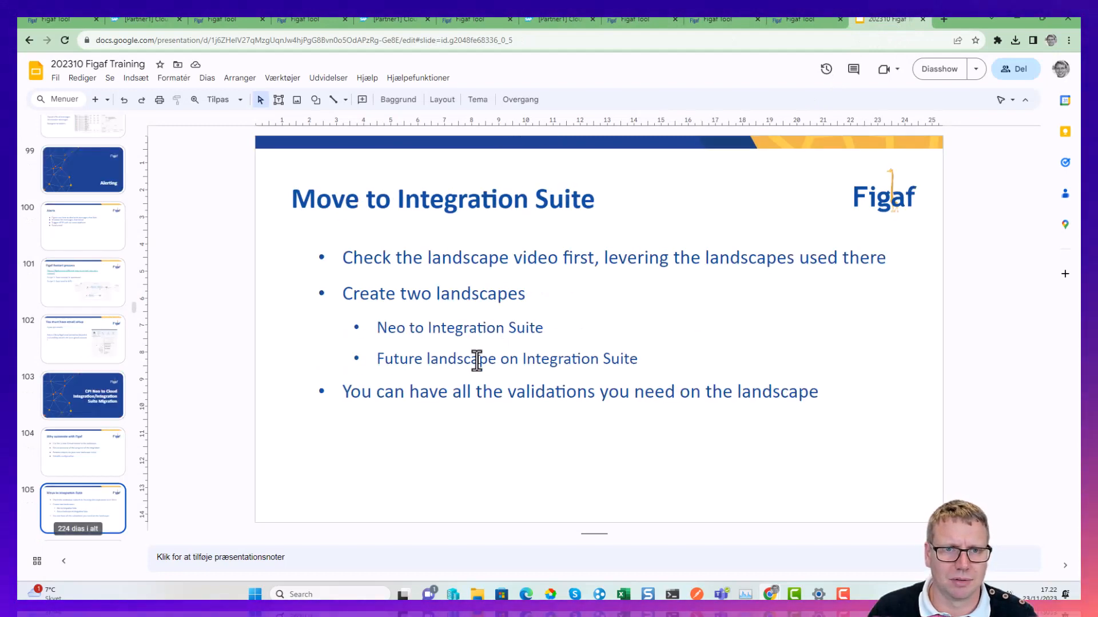
scroll(479, 355, down, 1)
scroll(480, 350, down, 1)
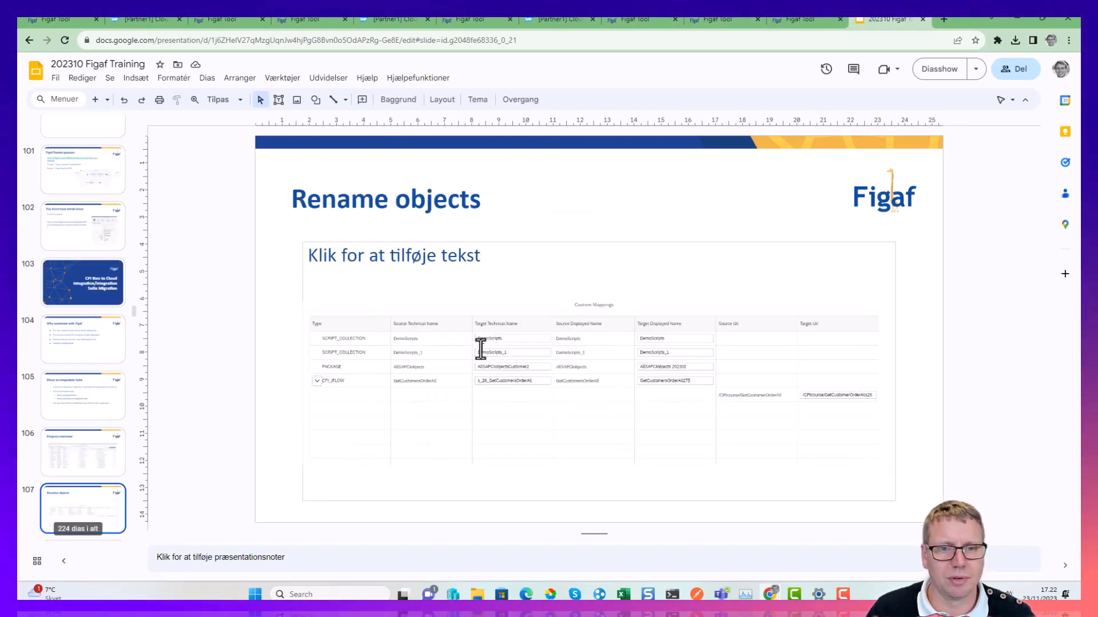
scroll(480, 349, down, 1)
scroll(480, 349, up, 1)
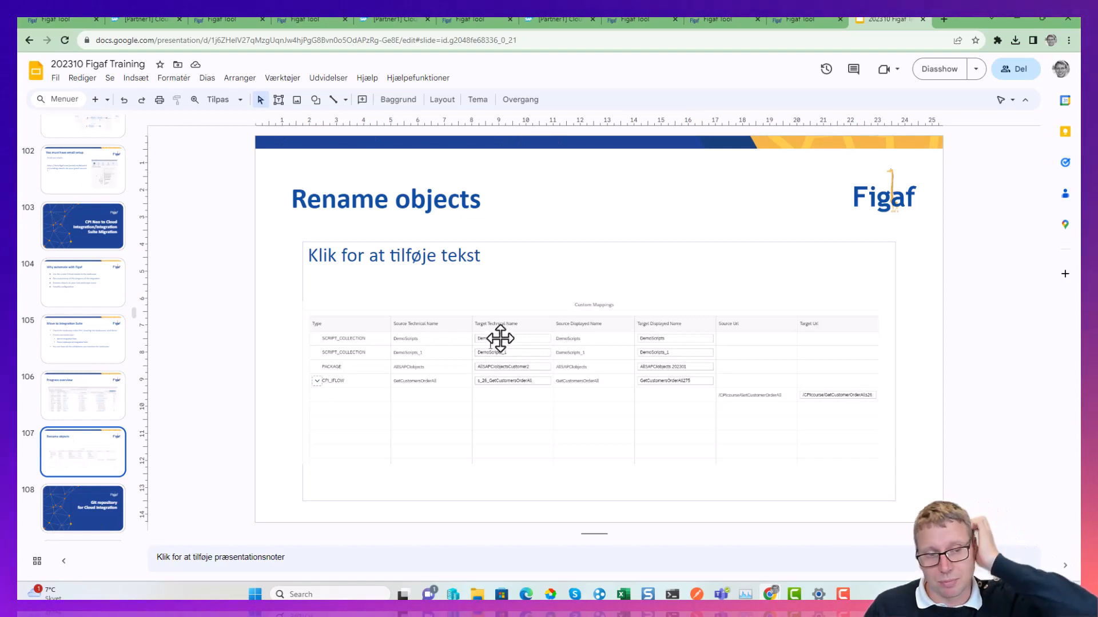
Present the slides full screen, go back to Why automate with Figaf and advance to the Progress overview slide.
click(940, 69)
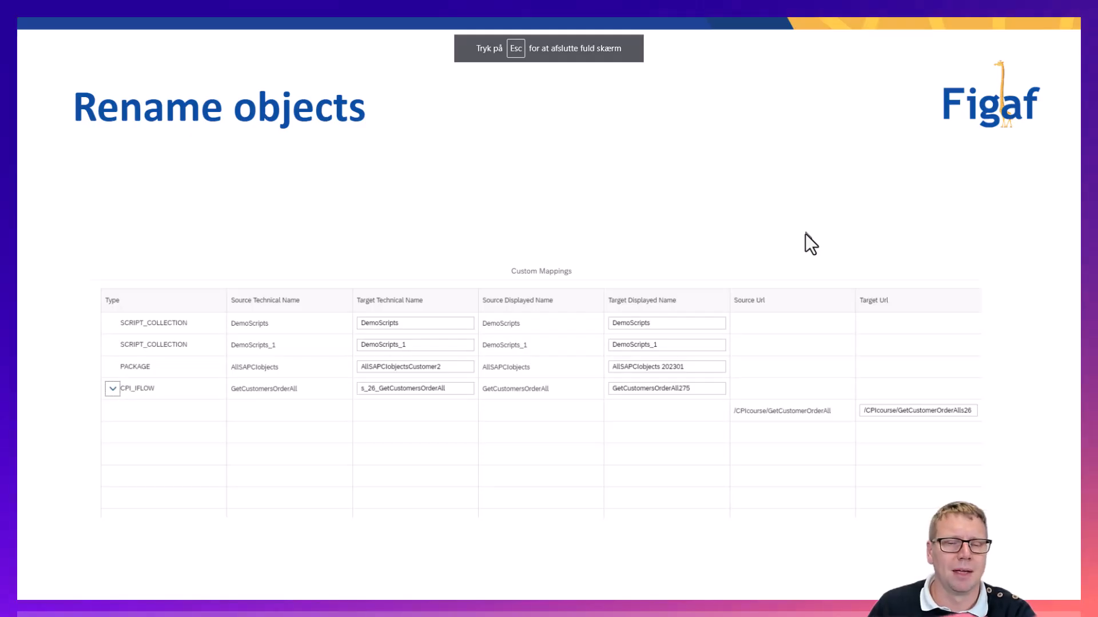
key(Left)
key(Left)
key(Left)
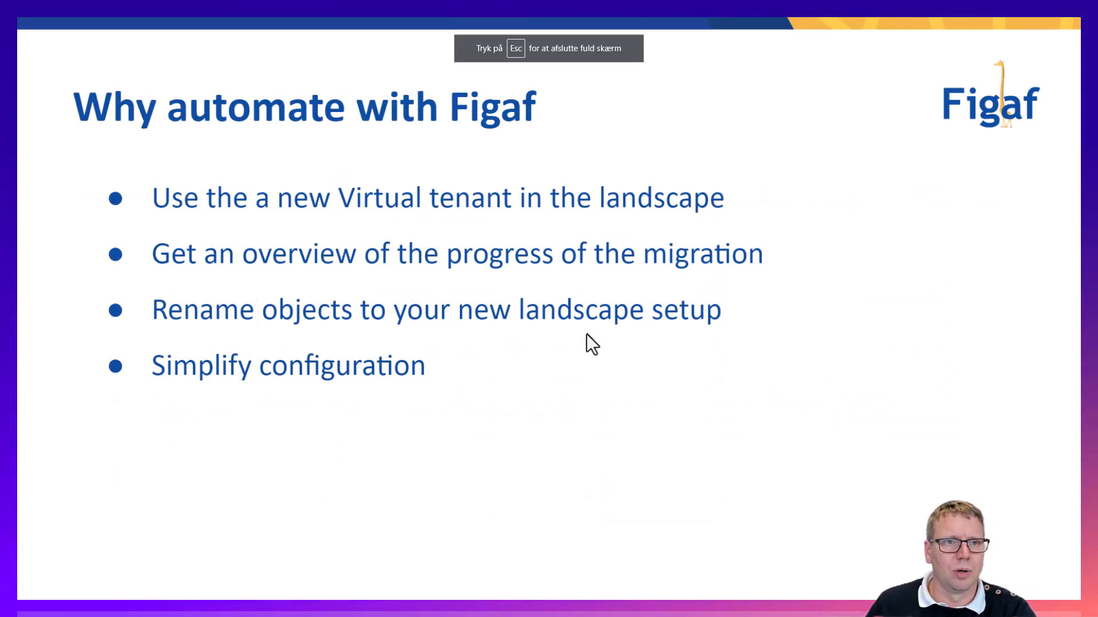
key(Right)
key(Right)
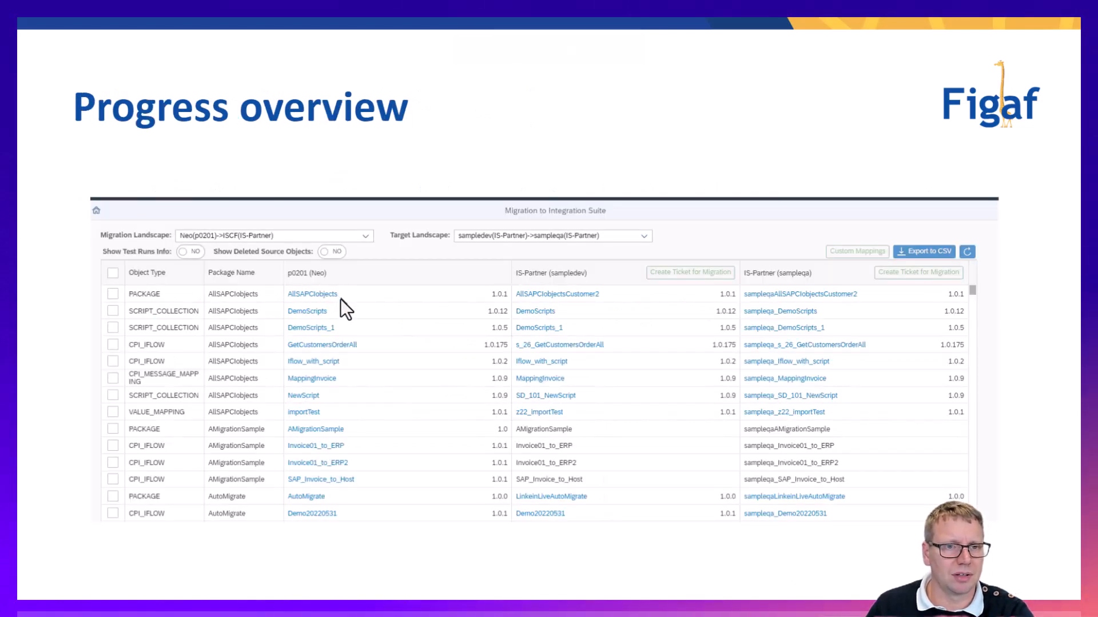